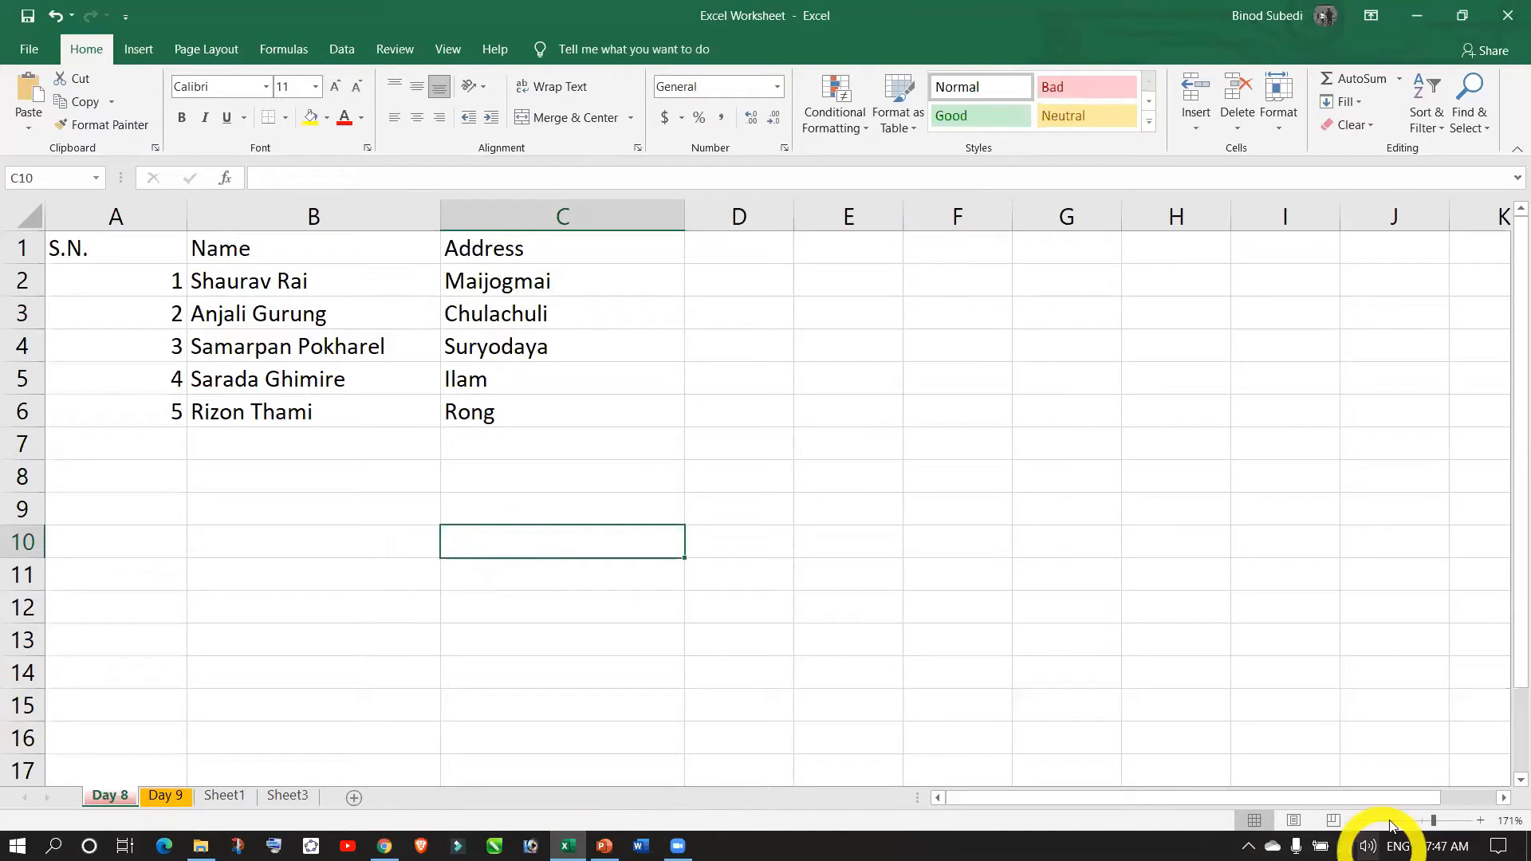
click(437, 503)
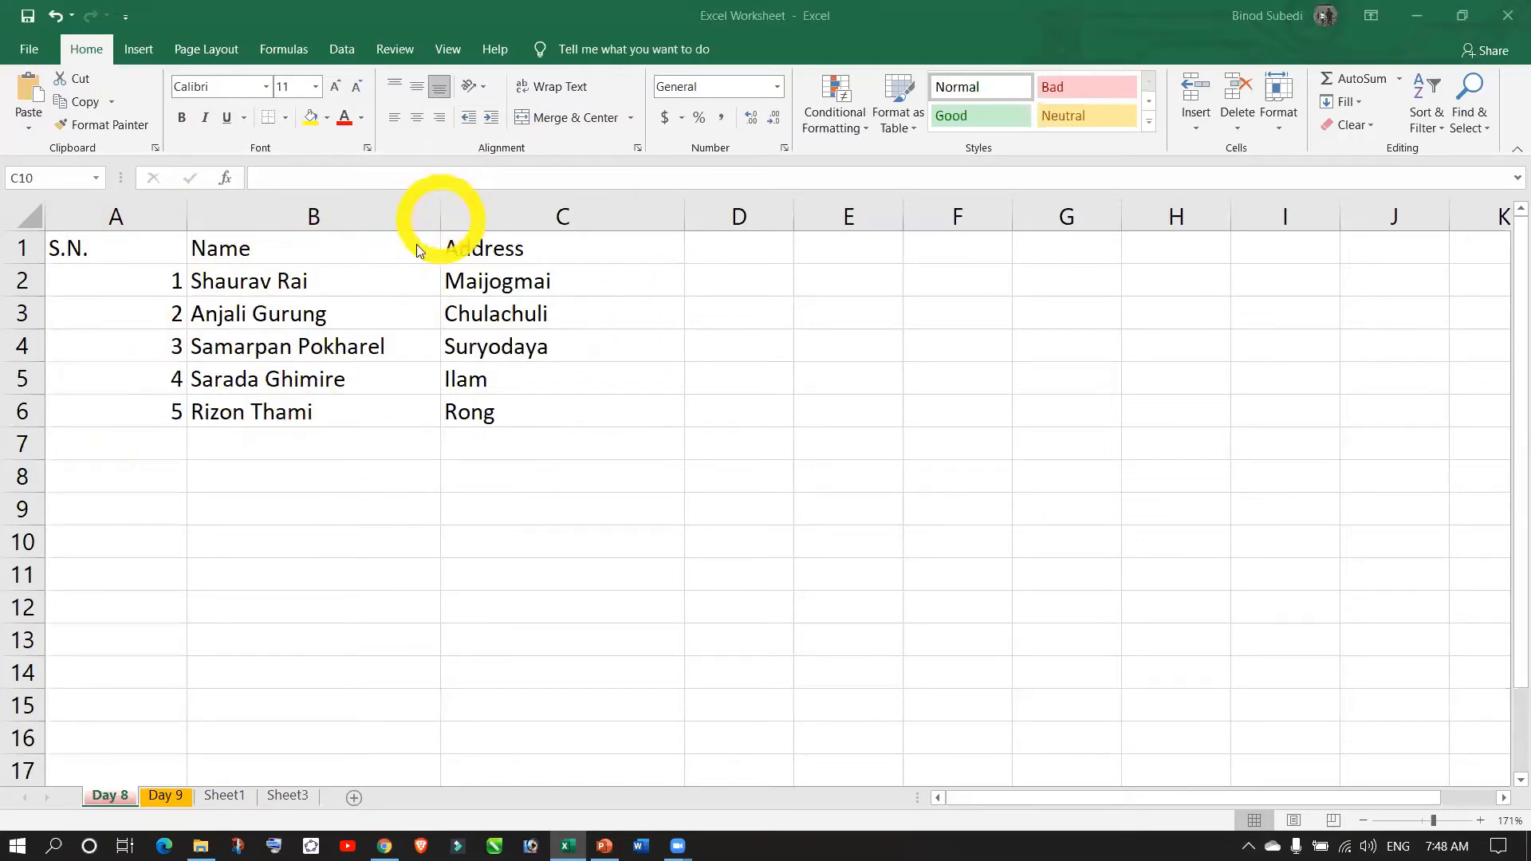
click(387, 387)
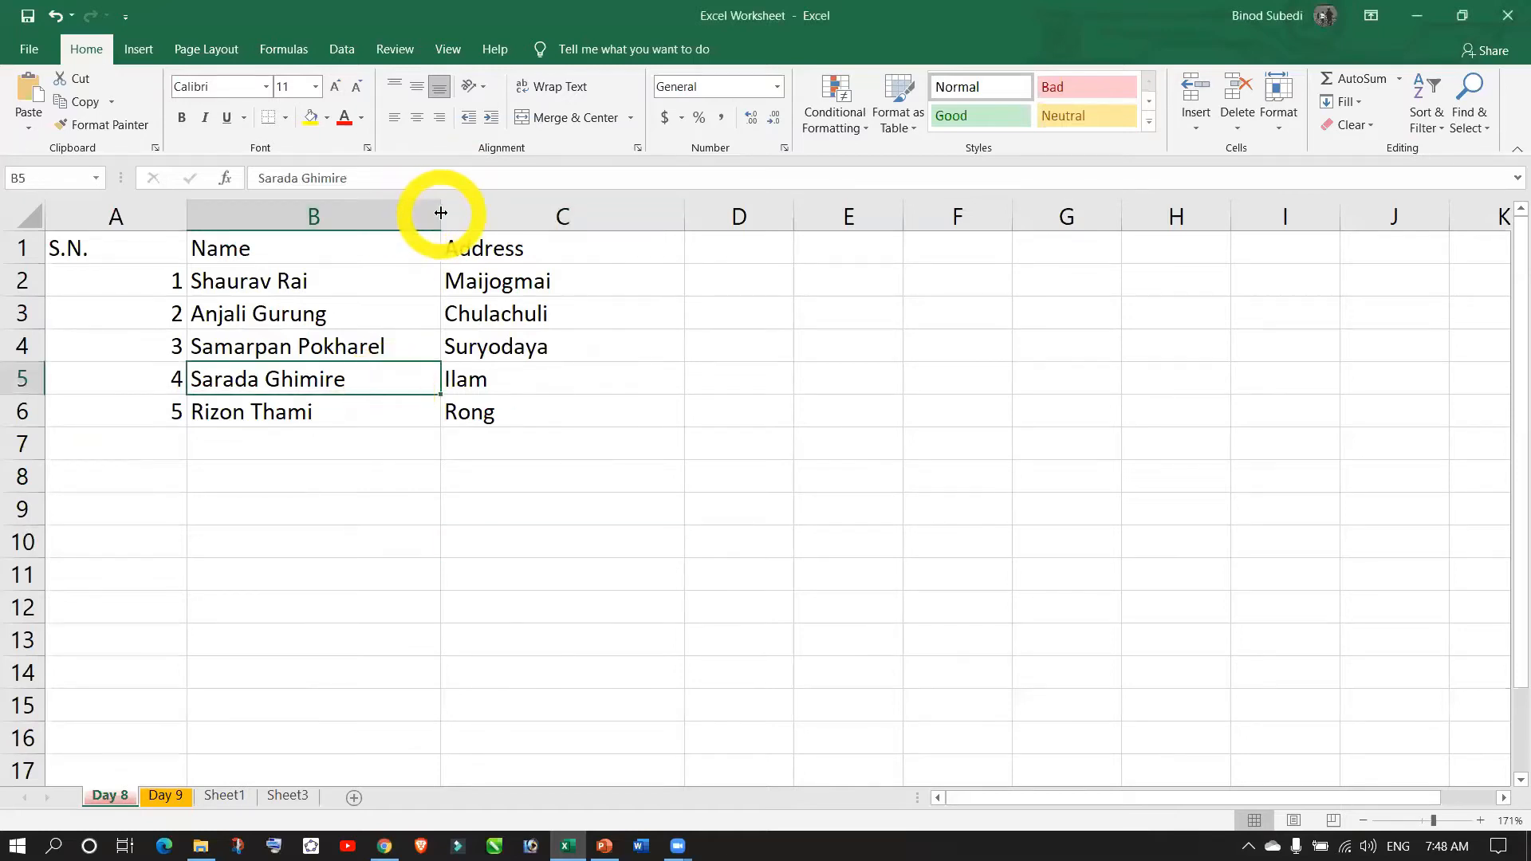
click(236, 571)
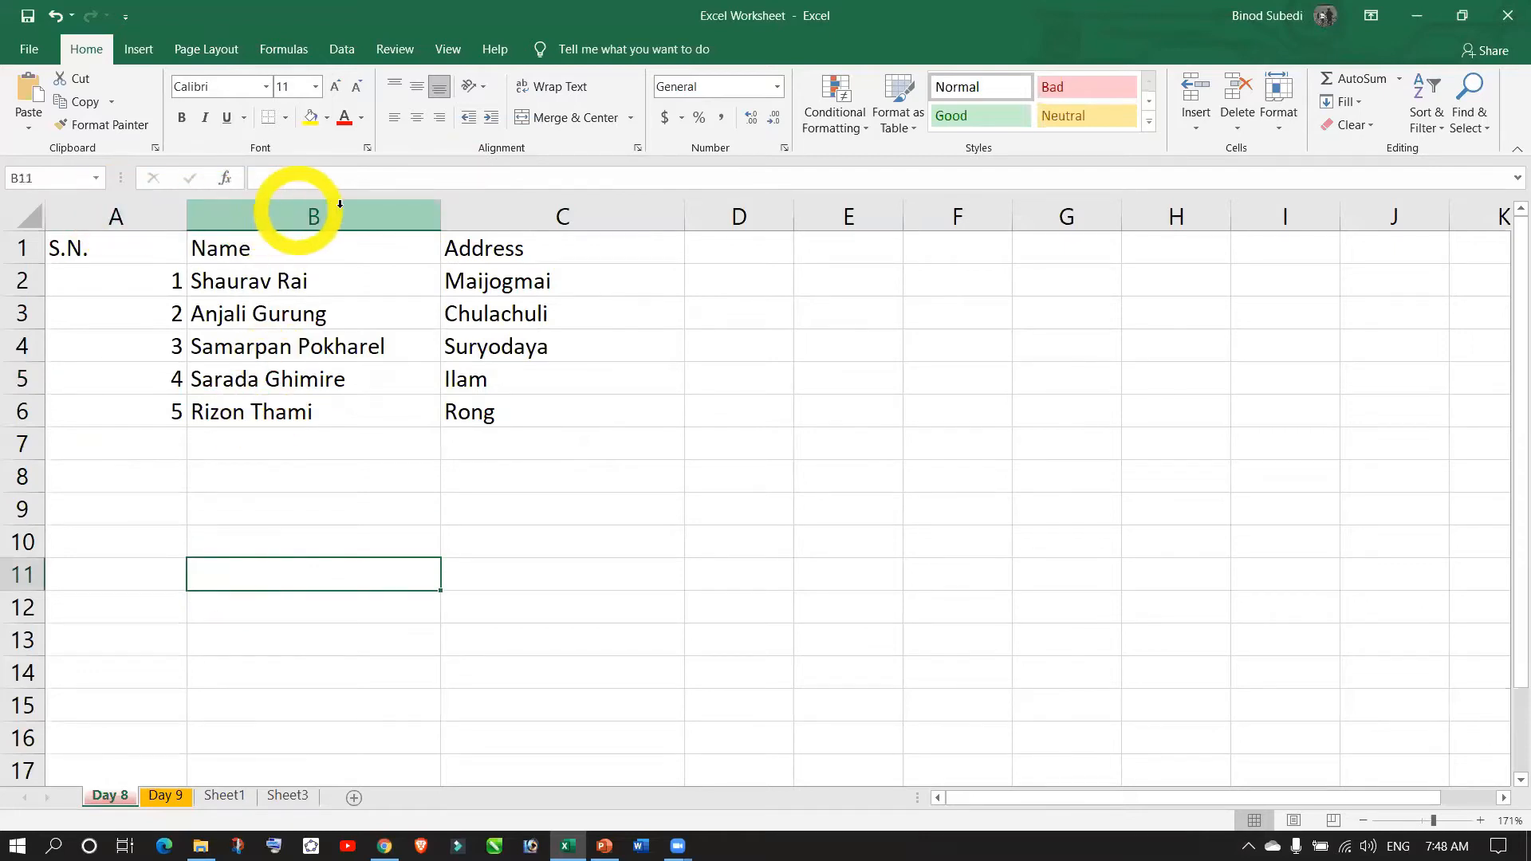
- Narrow columns A, B and C so each closely fits its S.N., Name and Address entries
drag(439, 213, 401, 222)
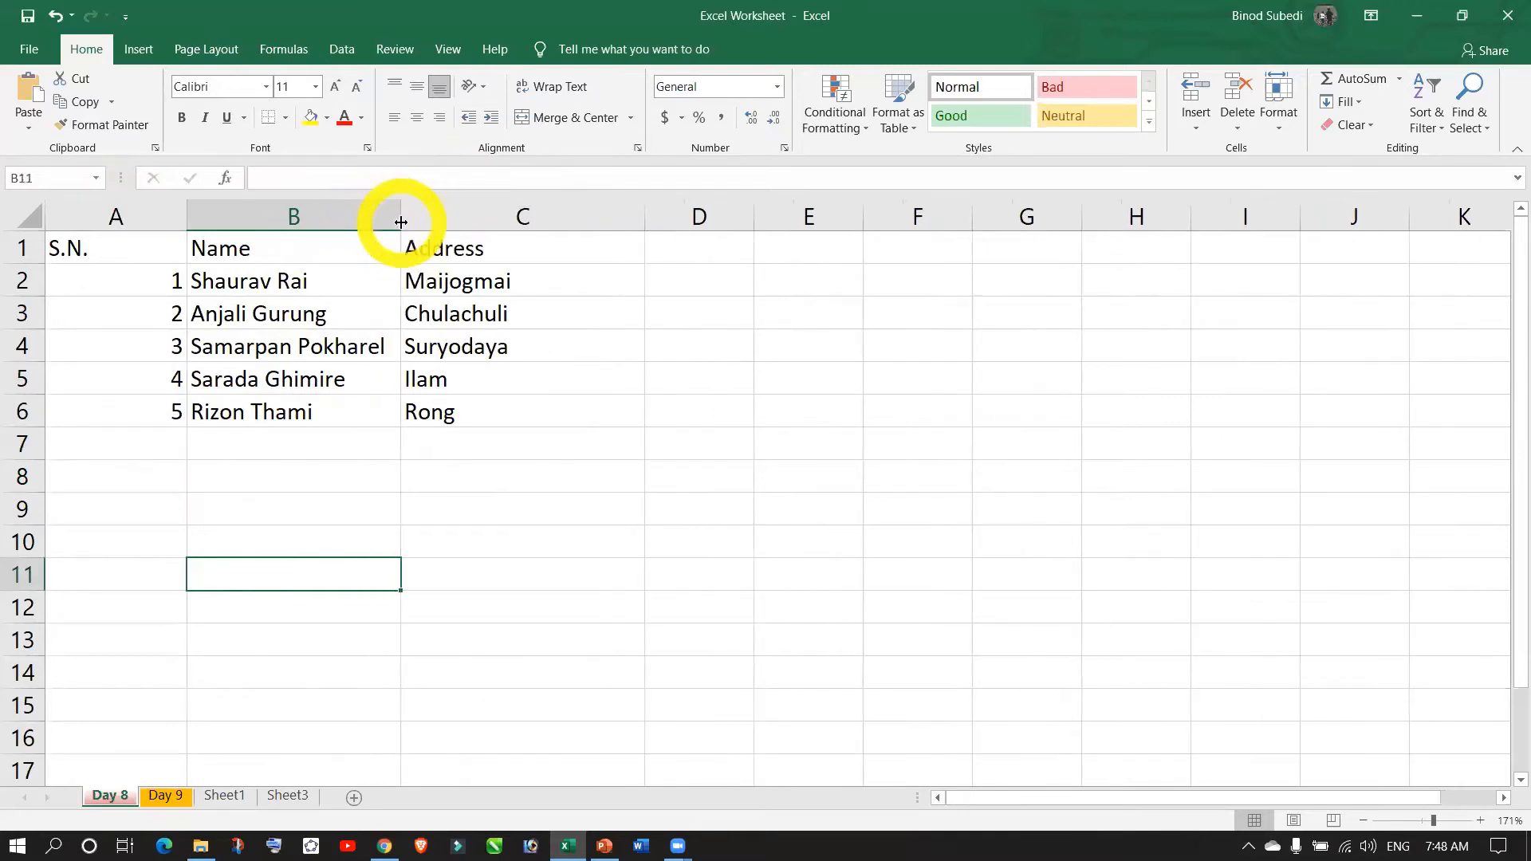
click(571, 420)
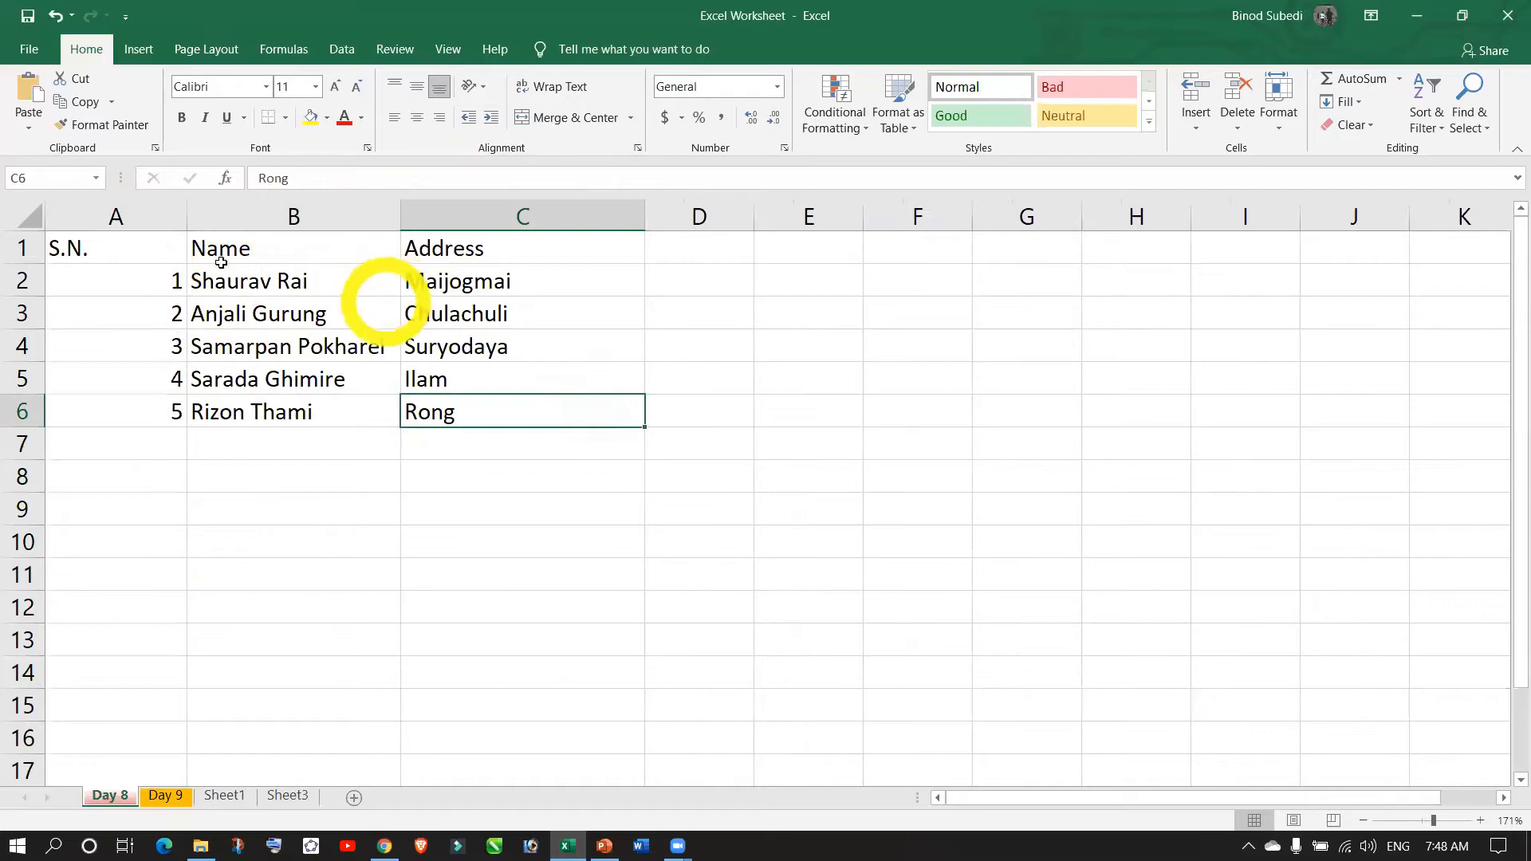
drag(180, 214, 93, 225)
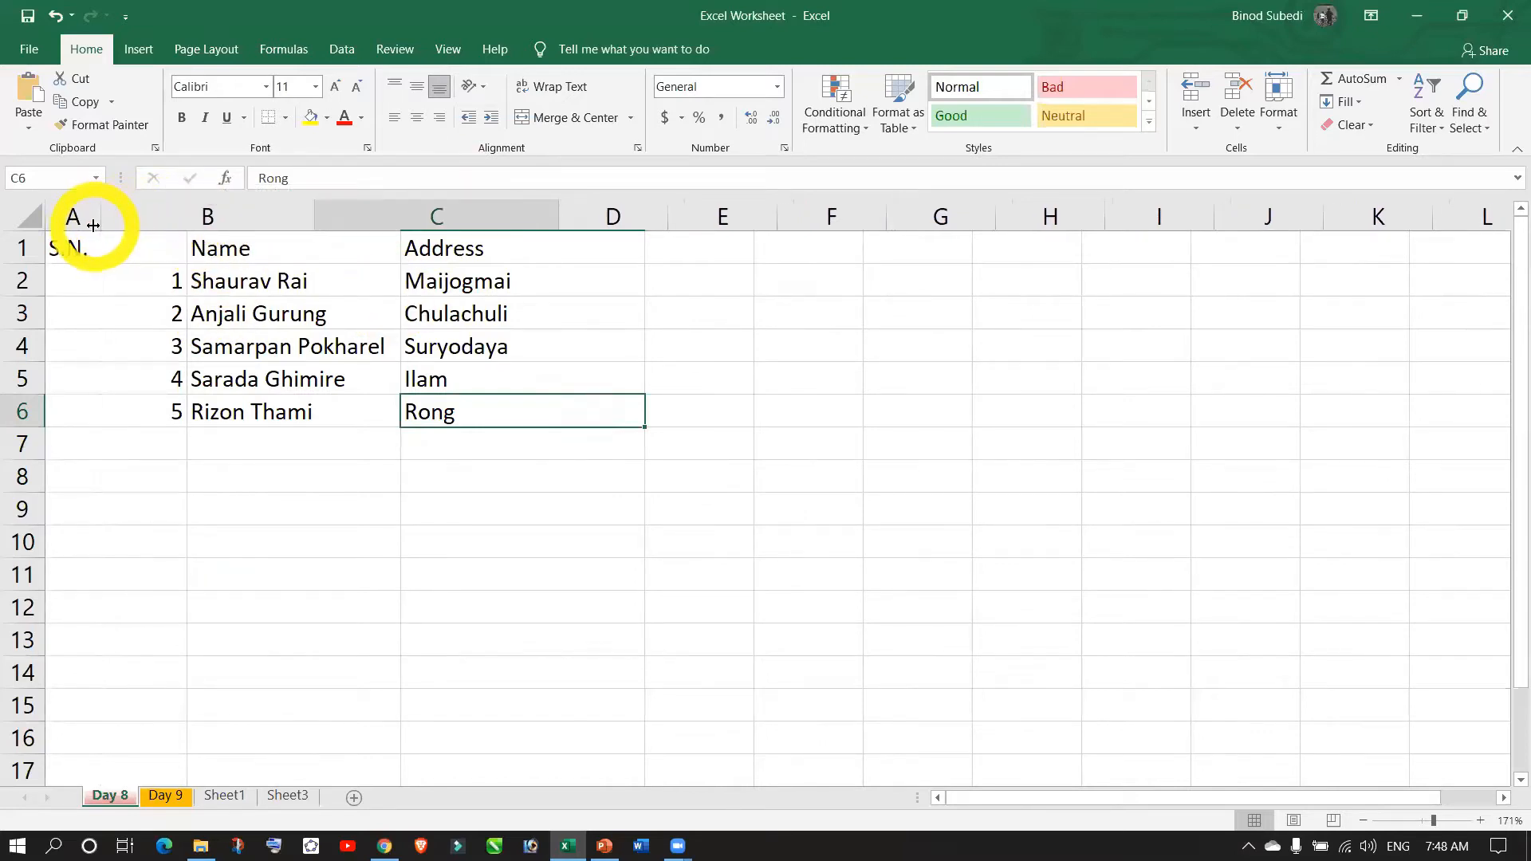
drag(314, 219, 304, 216)
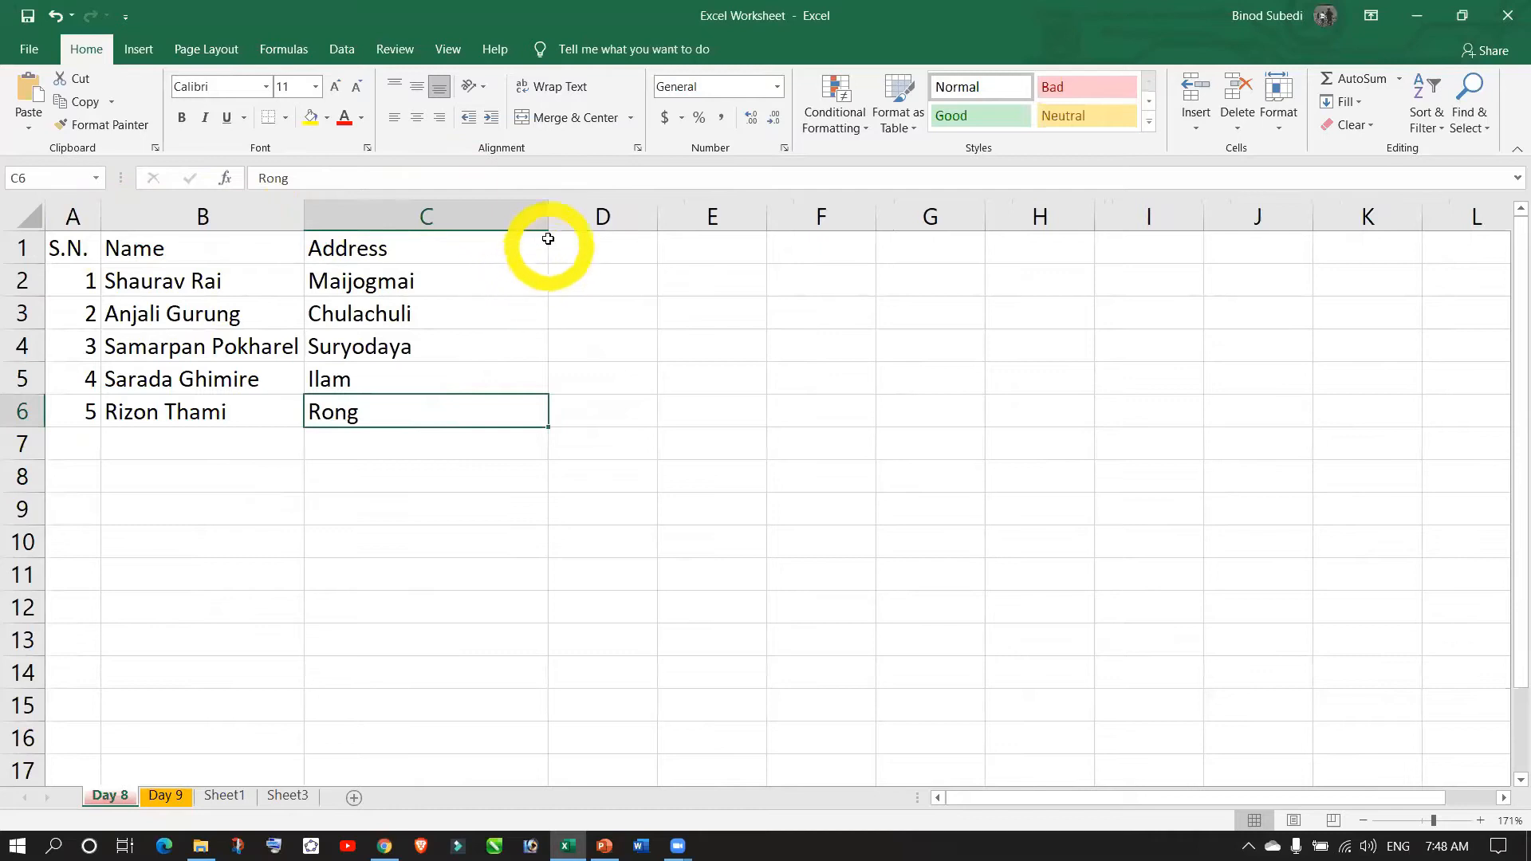
drag(546, 217, 435, 230)
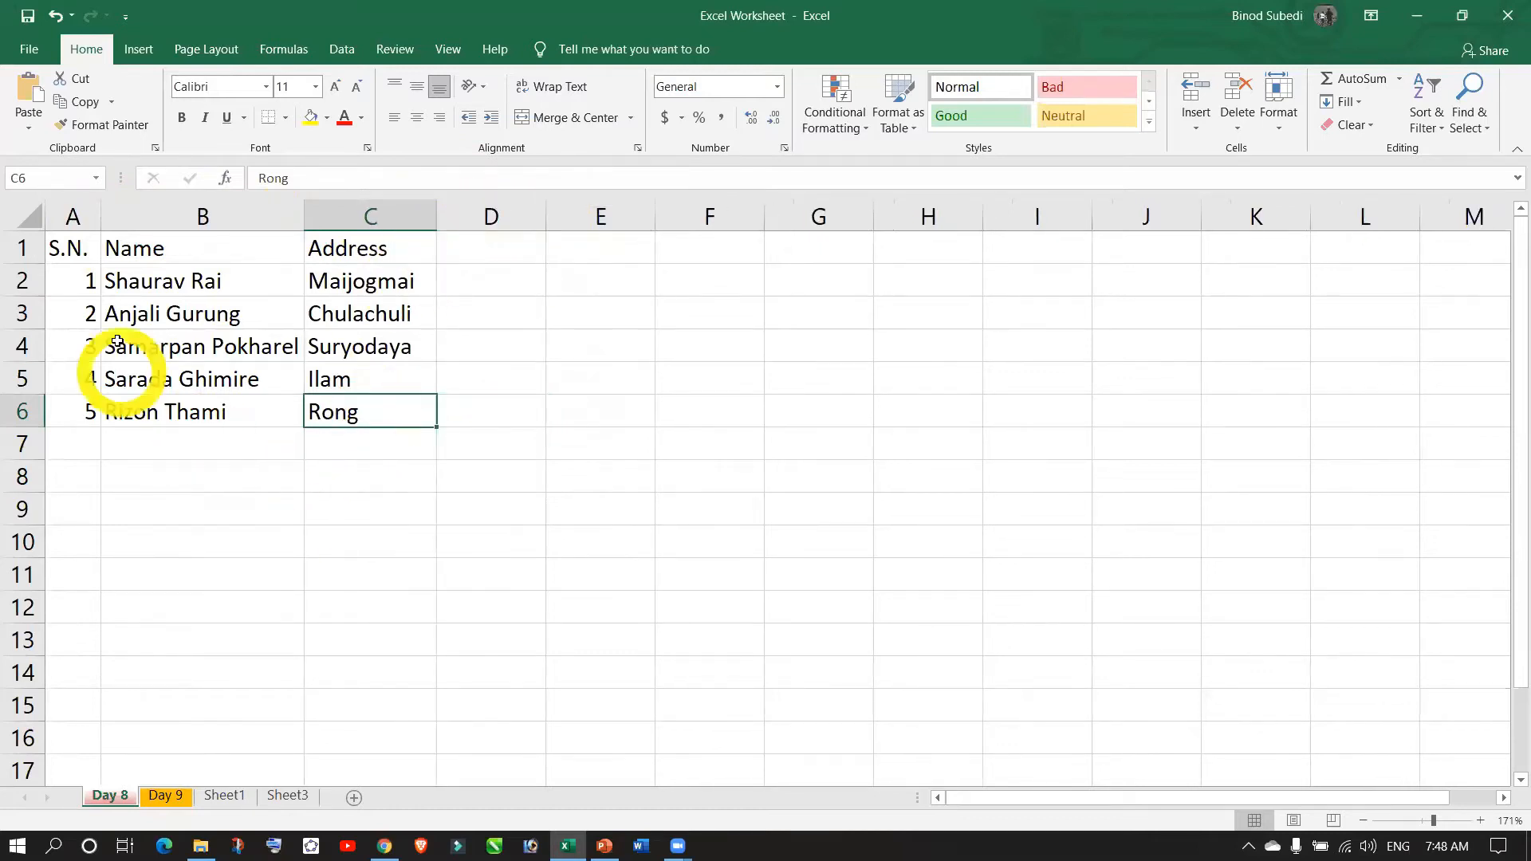
click(353, 504)
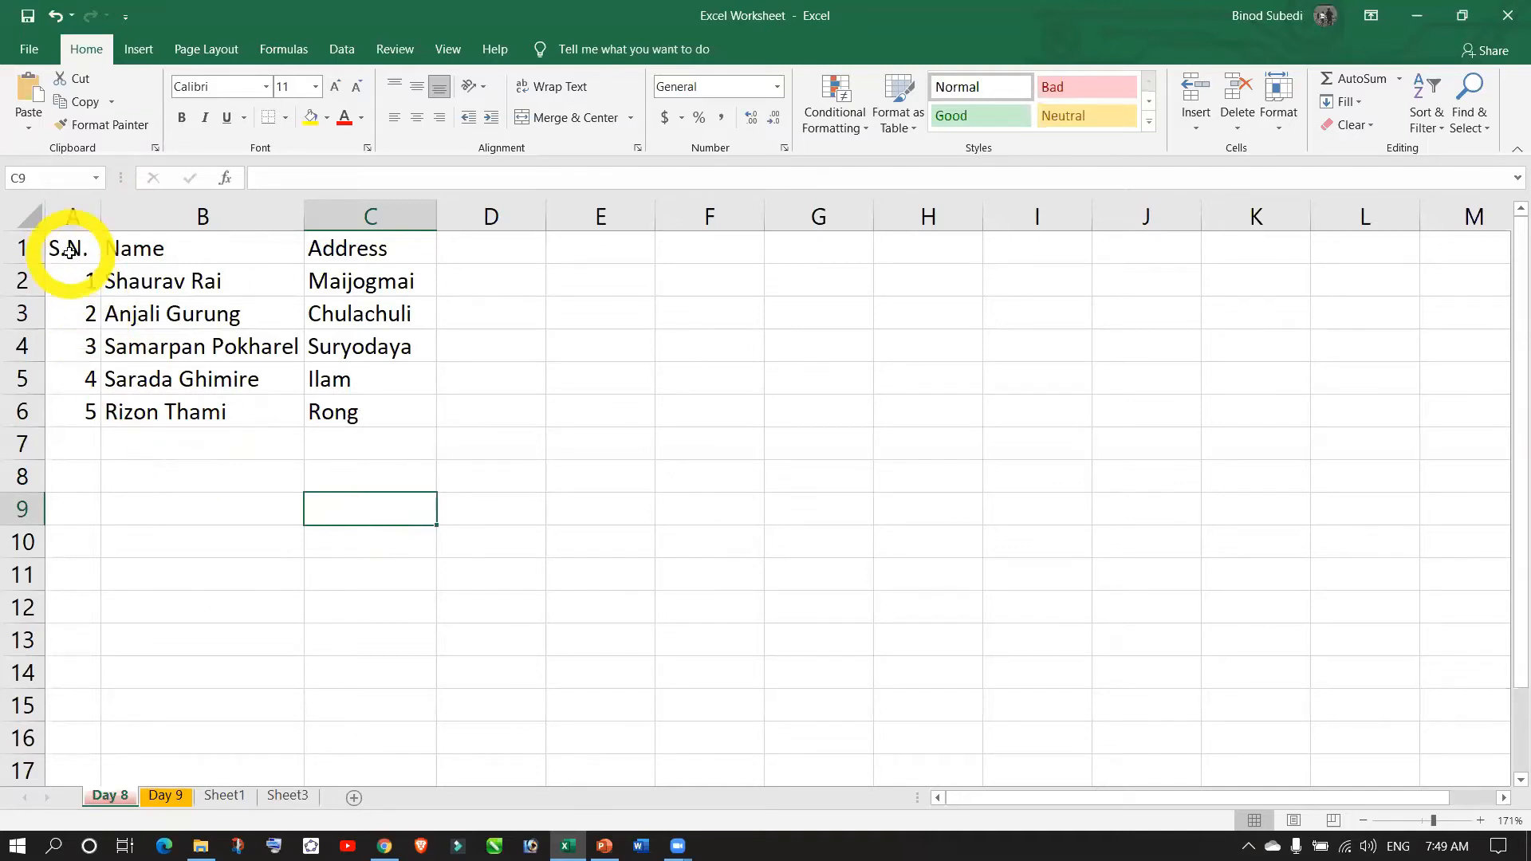
- Set the font of the header cells A1:C1 to Times New Roman
drag(69, 251, 353, 246)
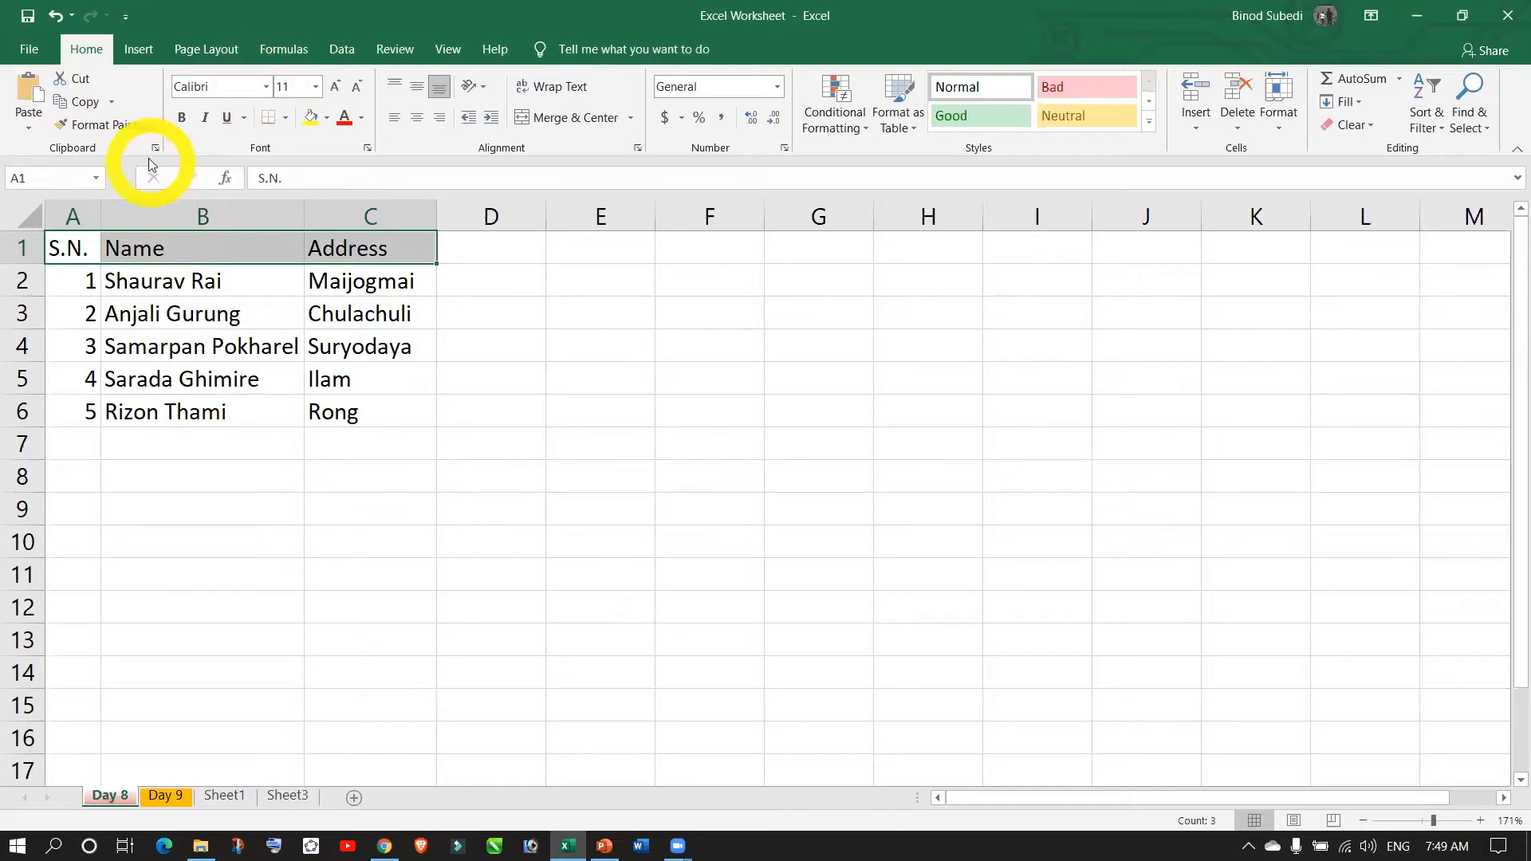
click(219, 92)
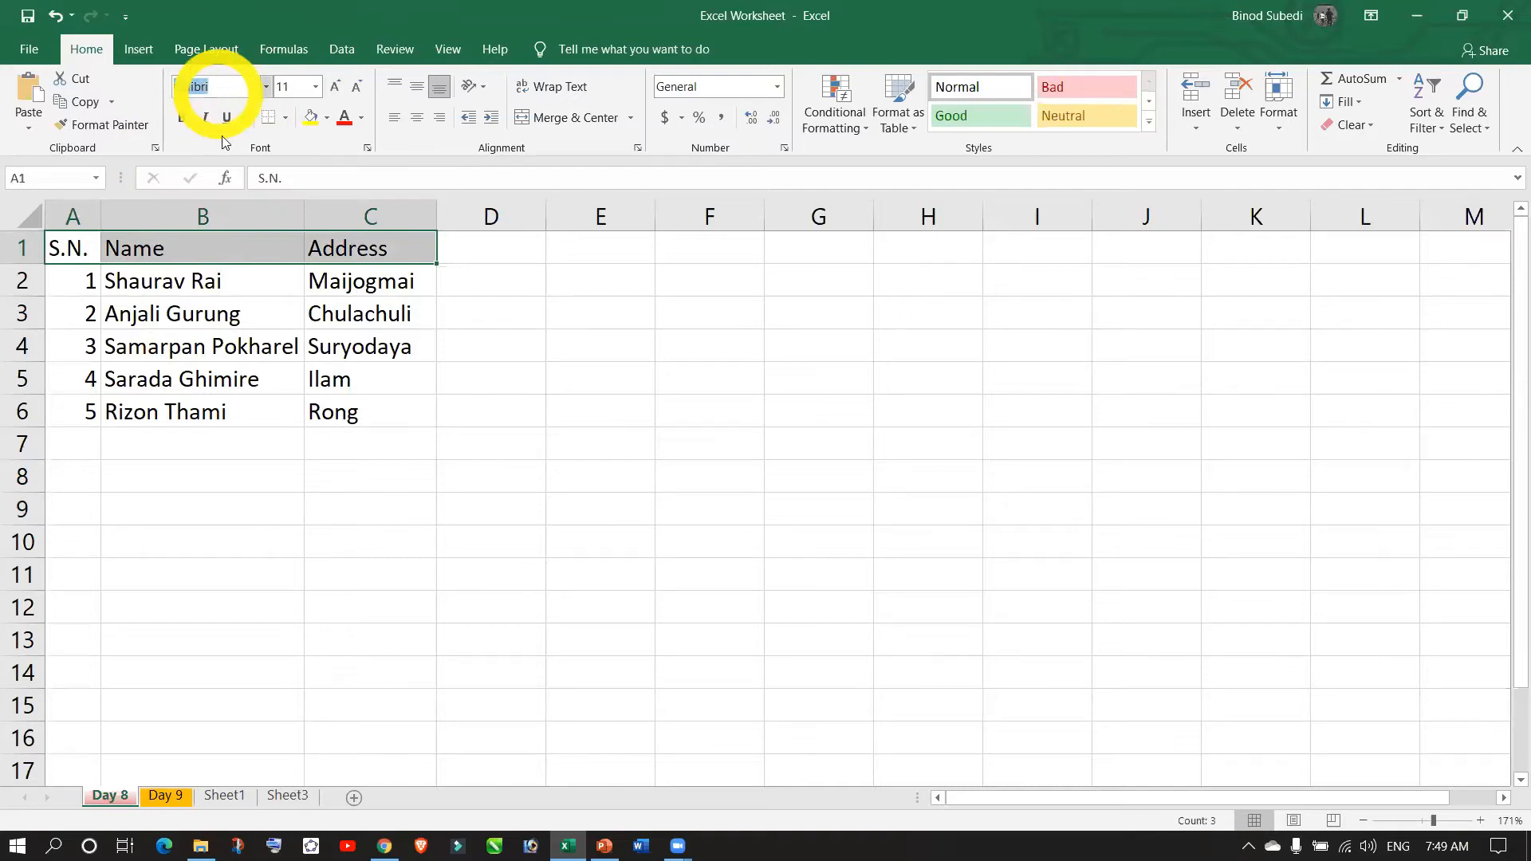
key(BackSpace)
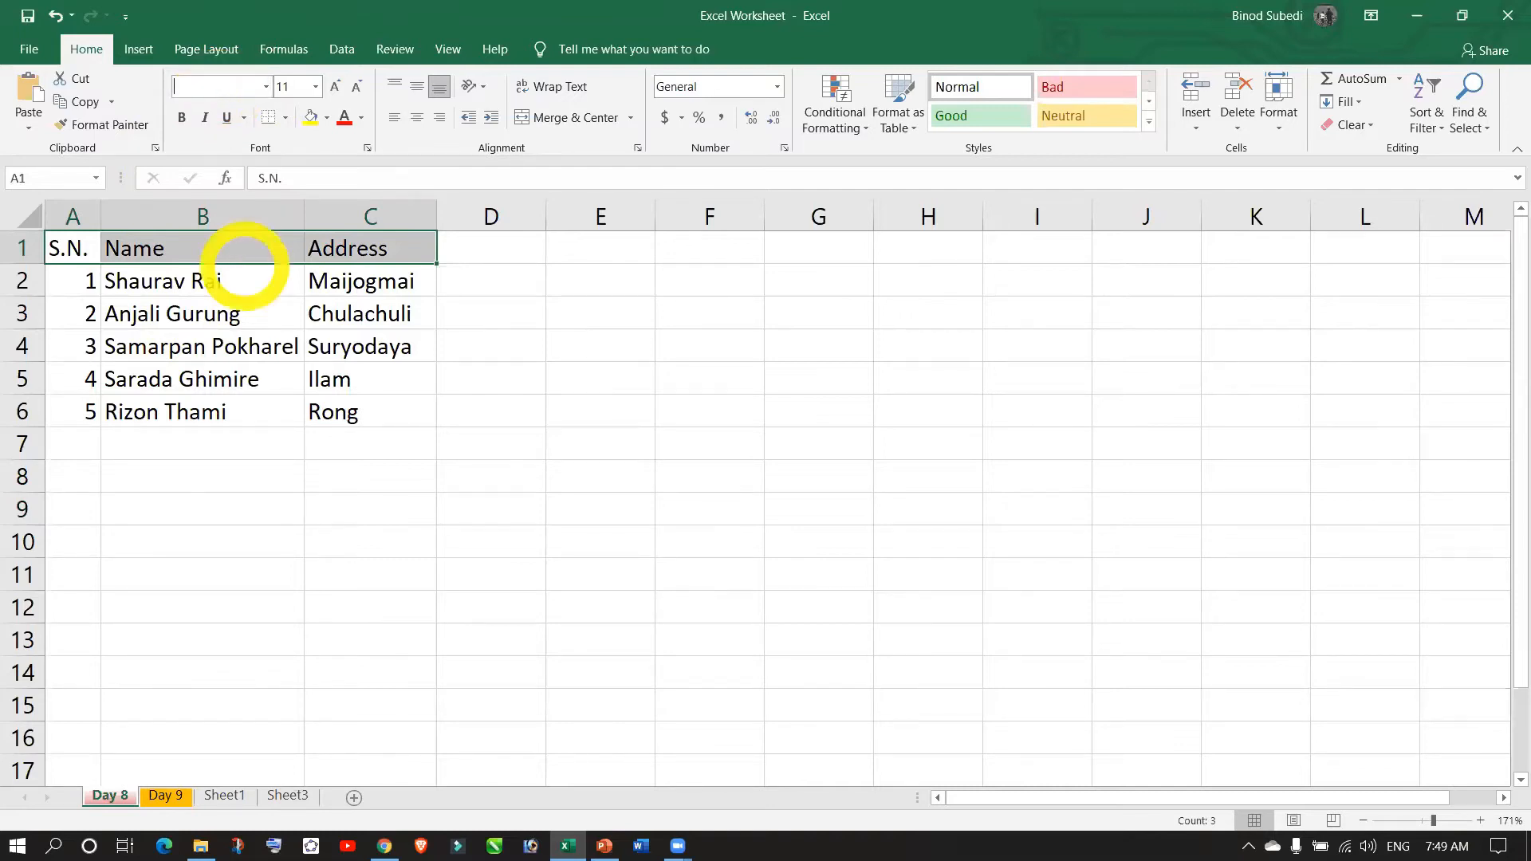
text(Times New Rom)
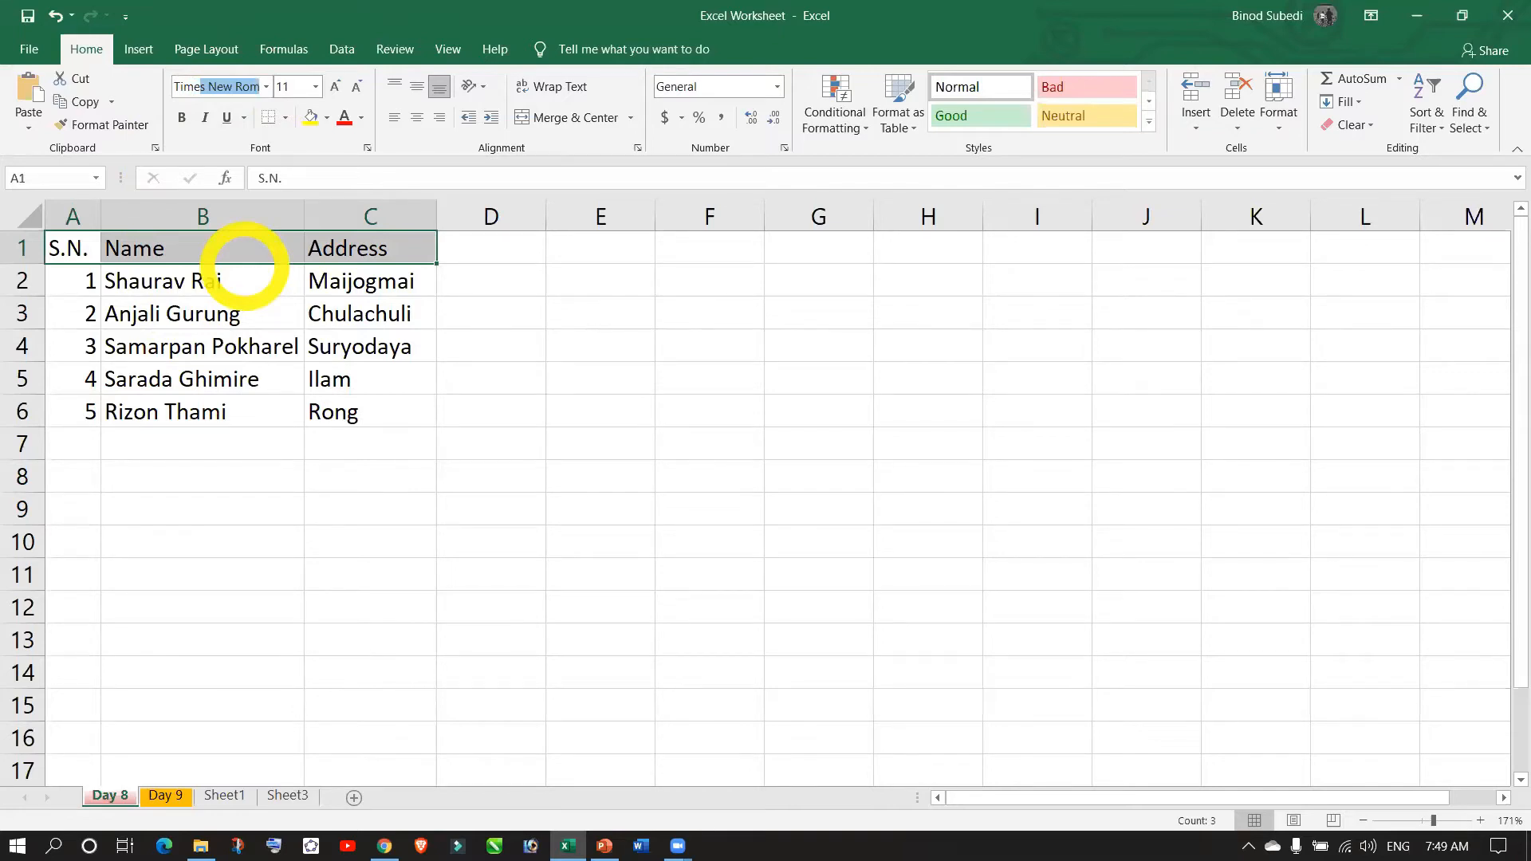
key(Return)
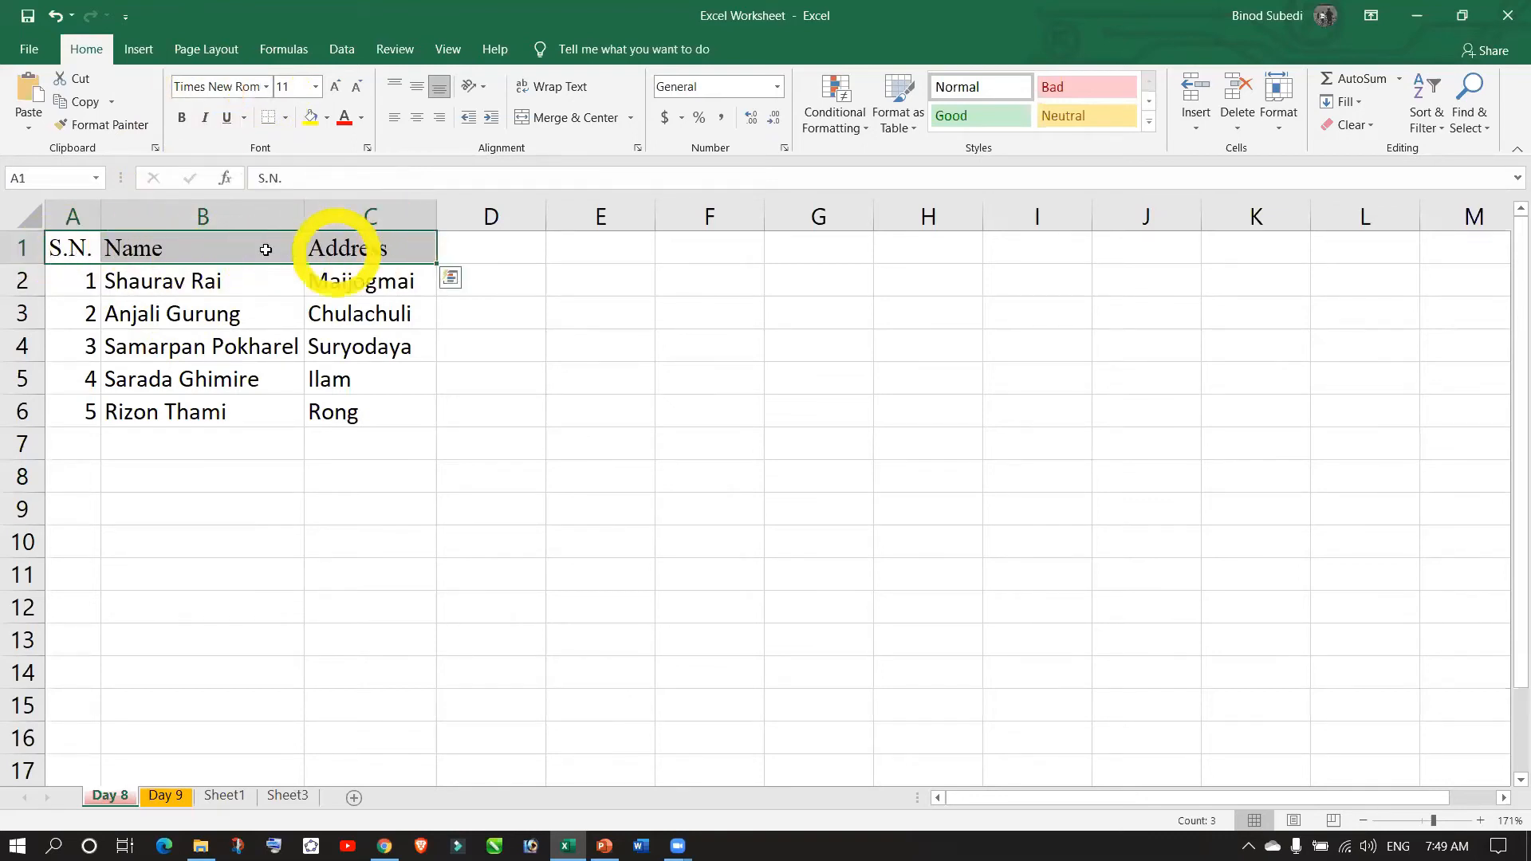
click(298, 425)
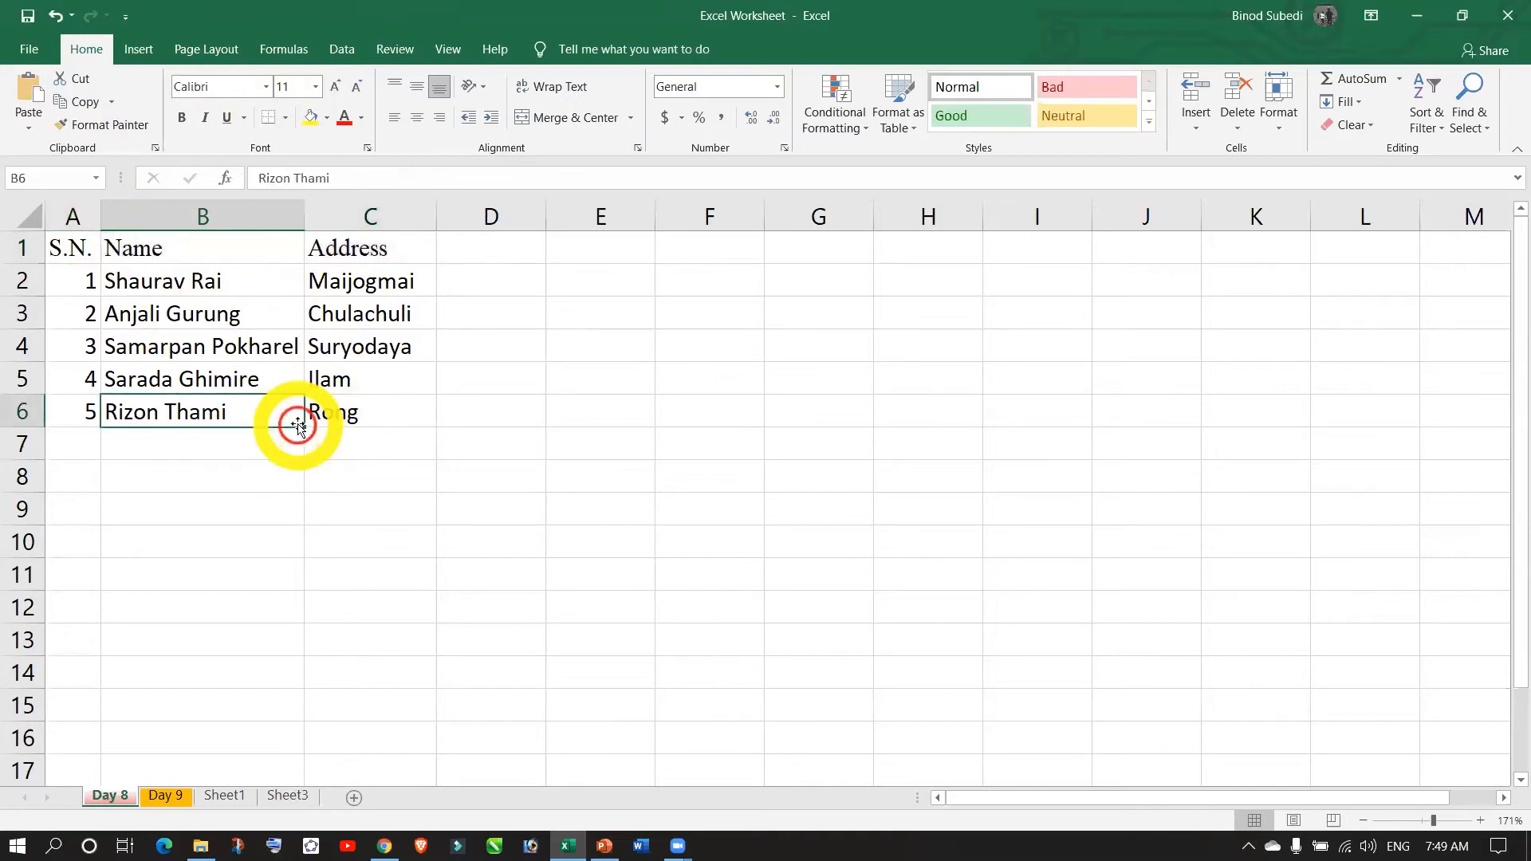
- Browse the available fonts as previews on the header cells A1:C1, without applying one
drag(359, 246, 93, 238)
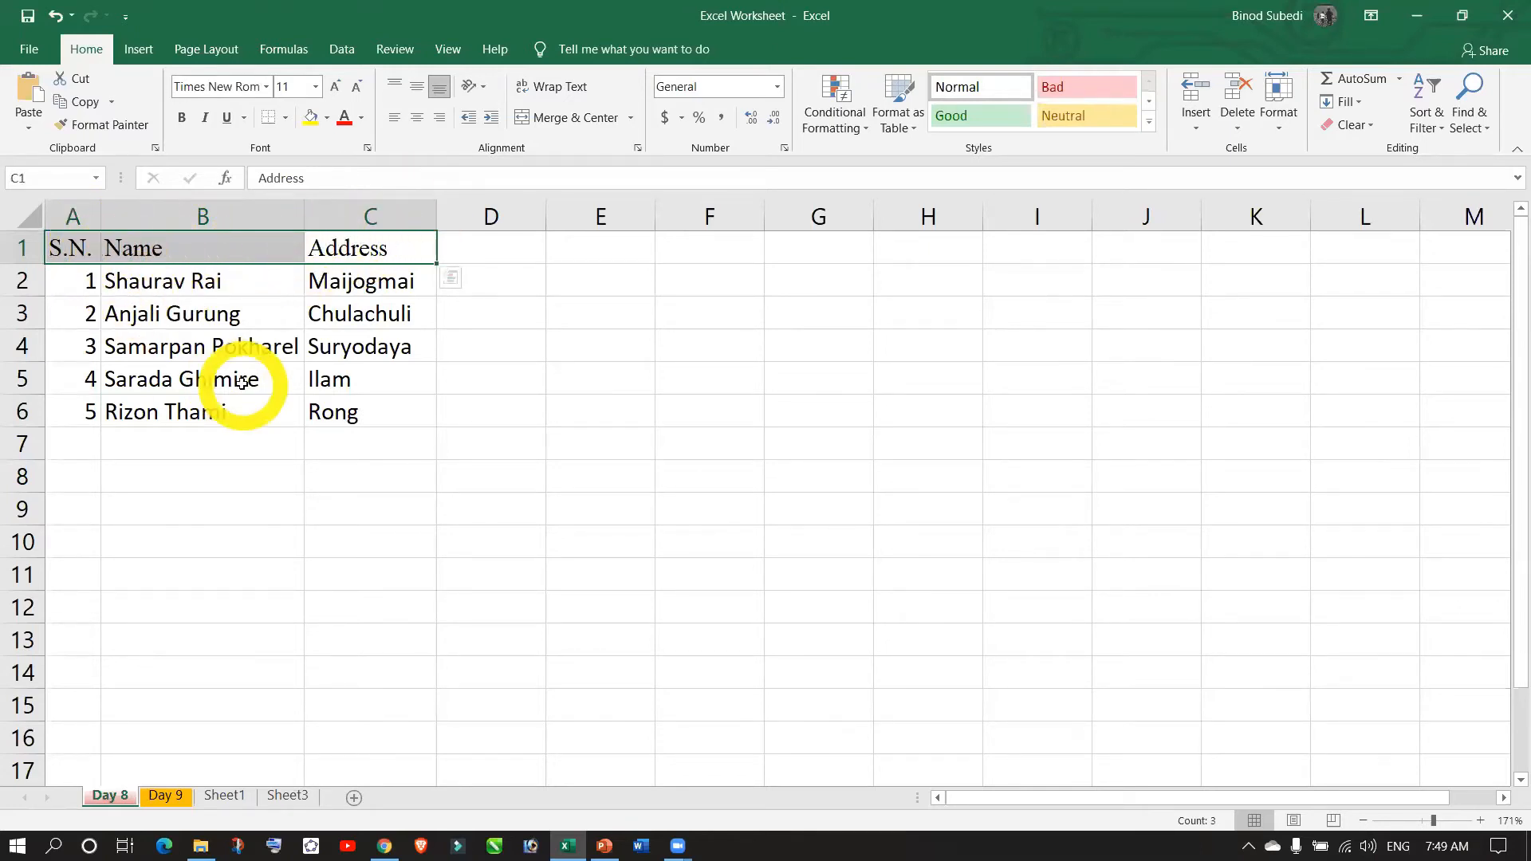
click(267, 88)
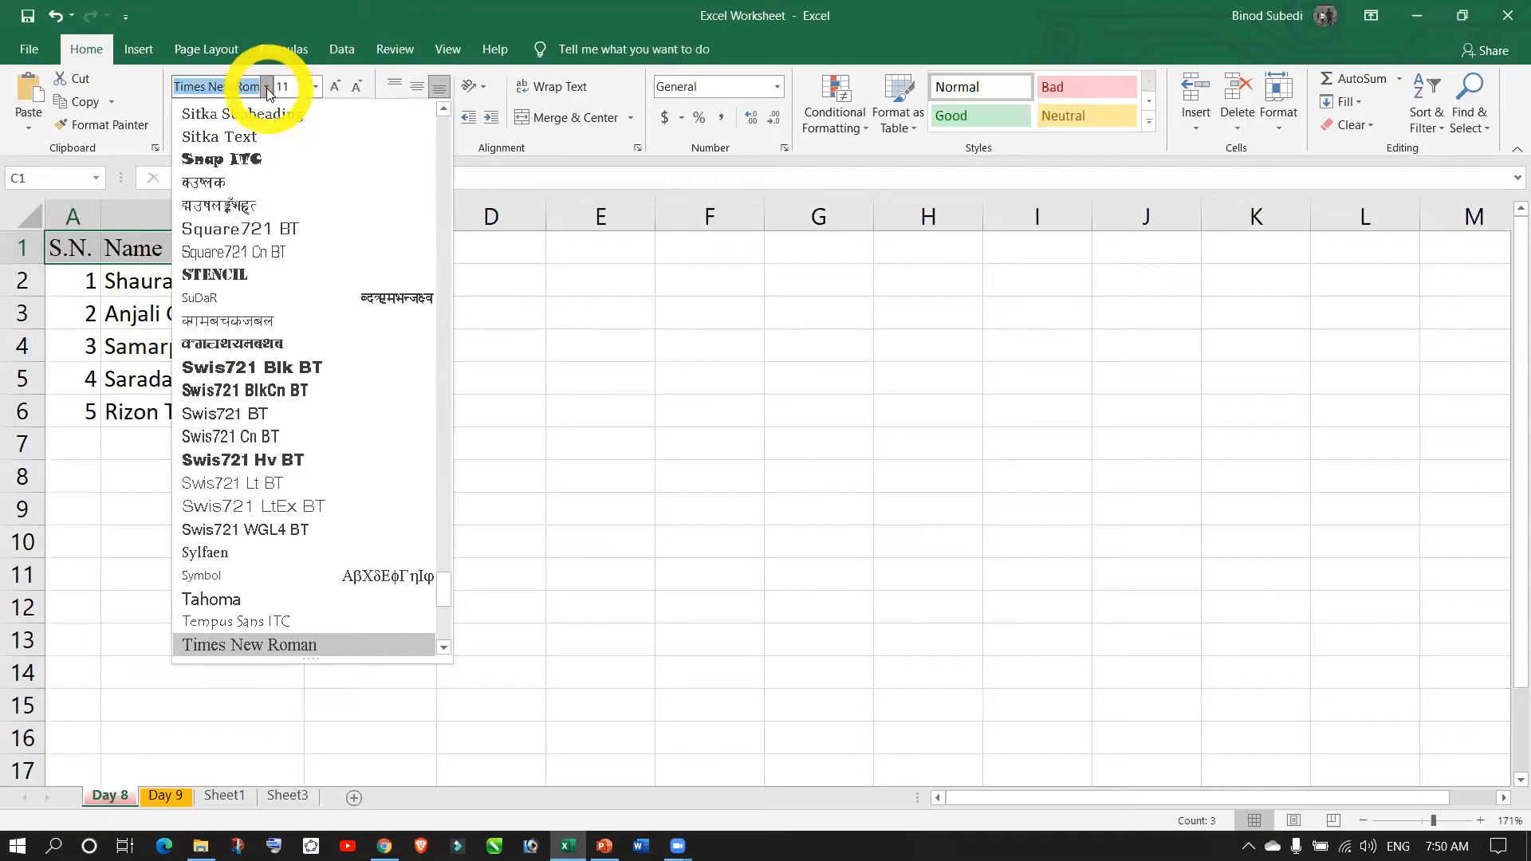
scroll(283, 219, up, 20)
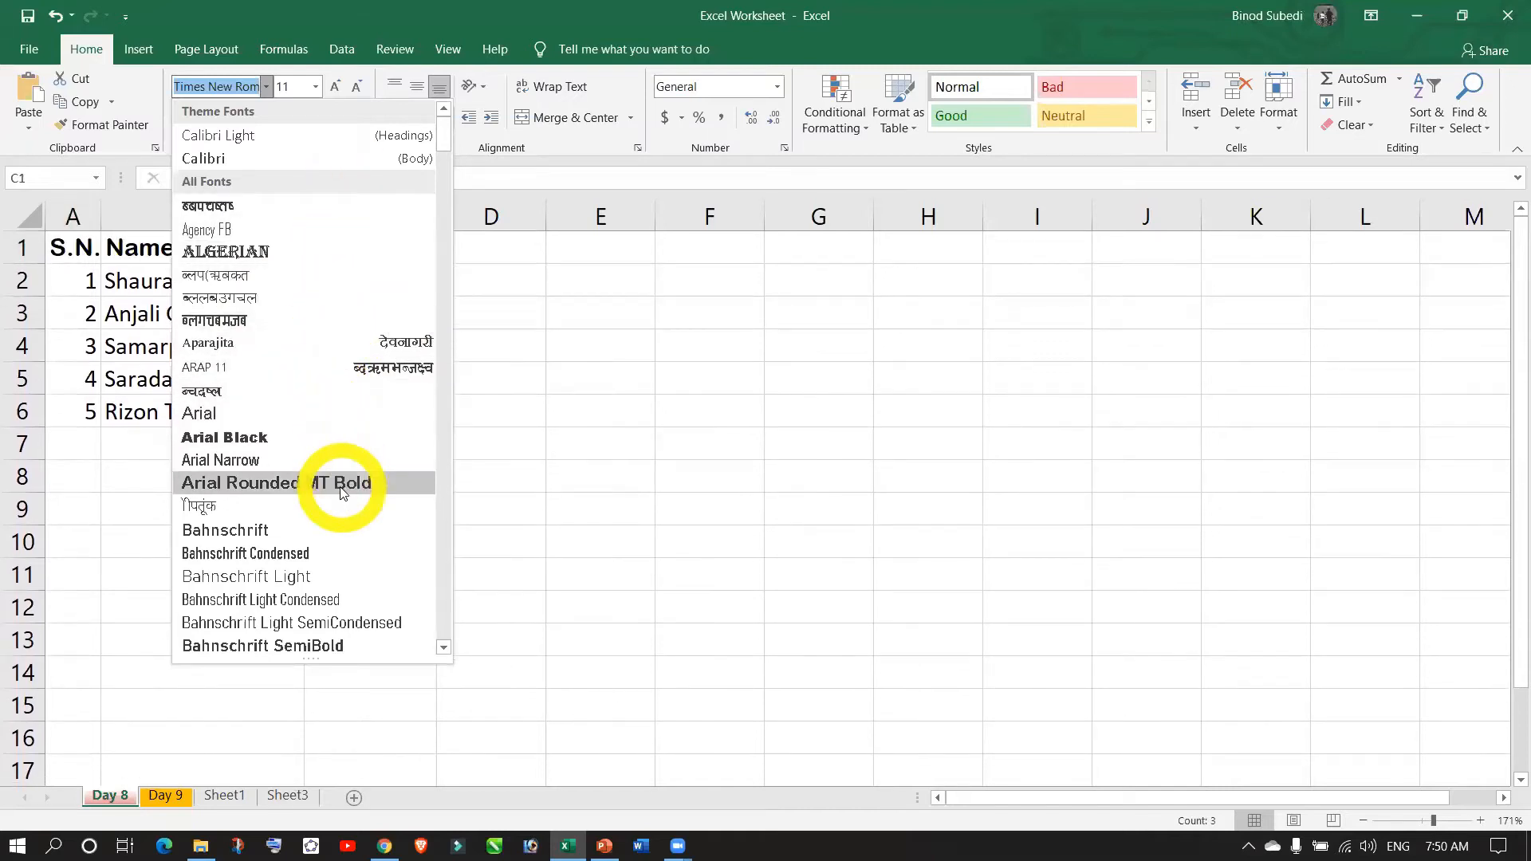
scroll(343, 492, down, 2)
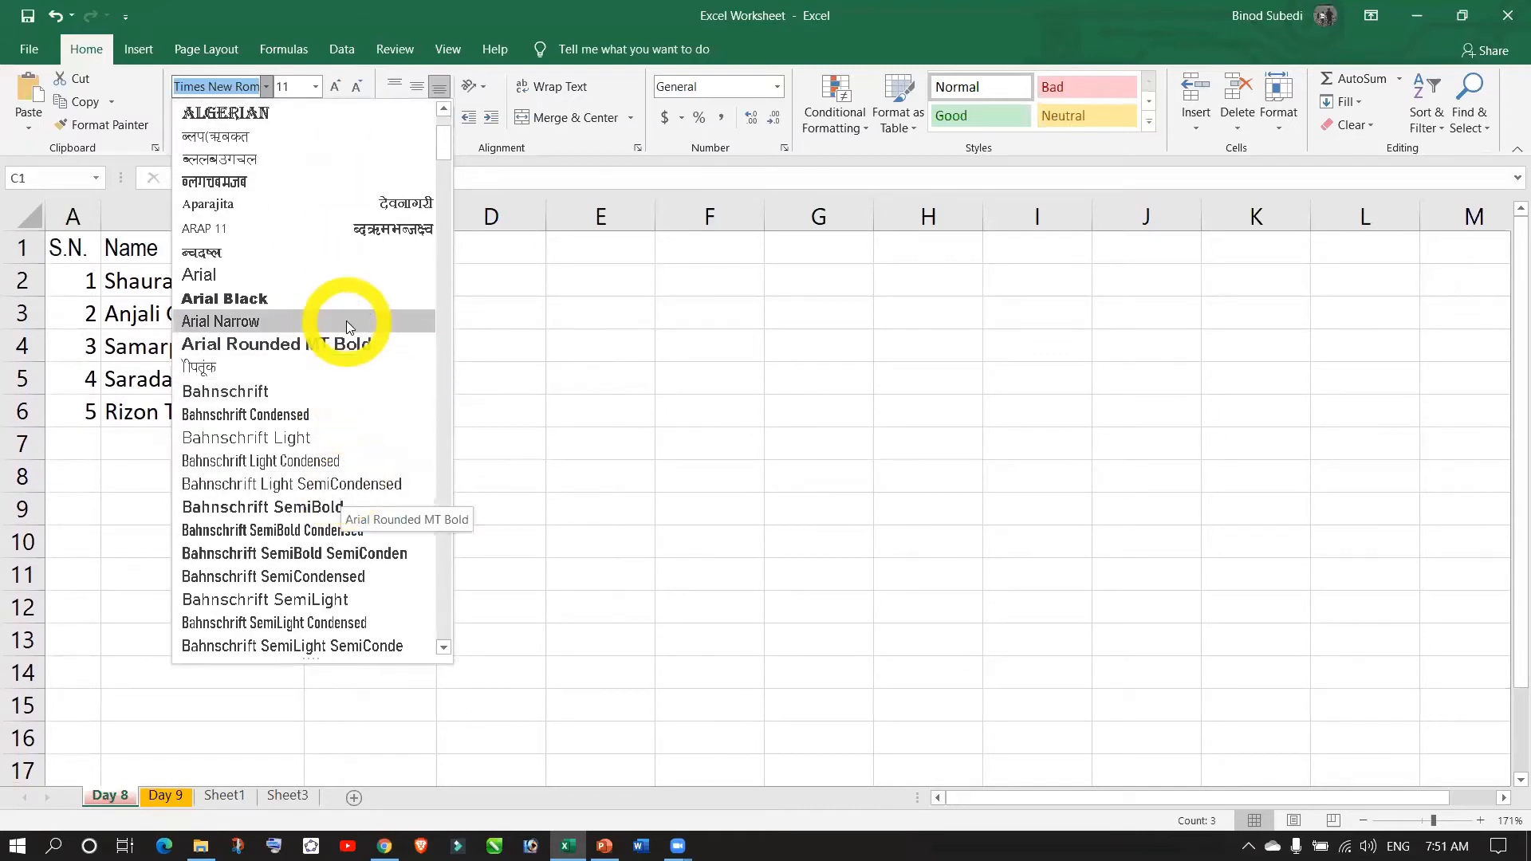
scroll(347, 323, up, 2)
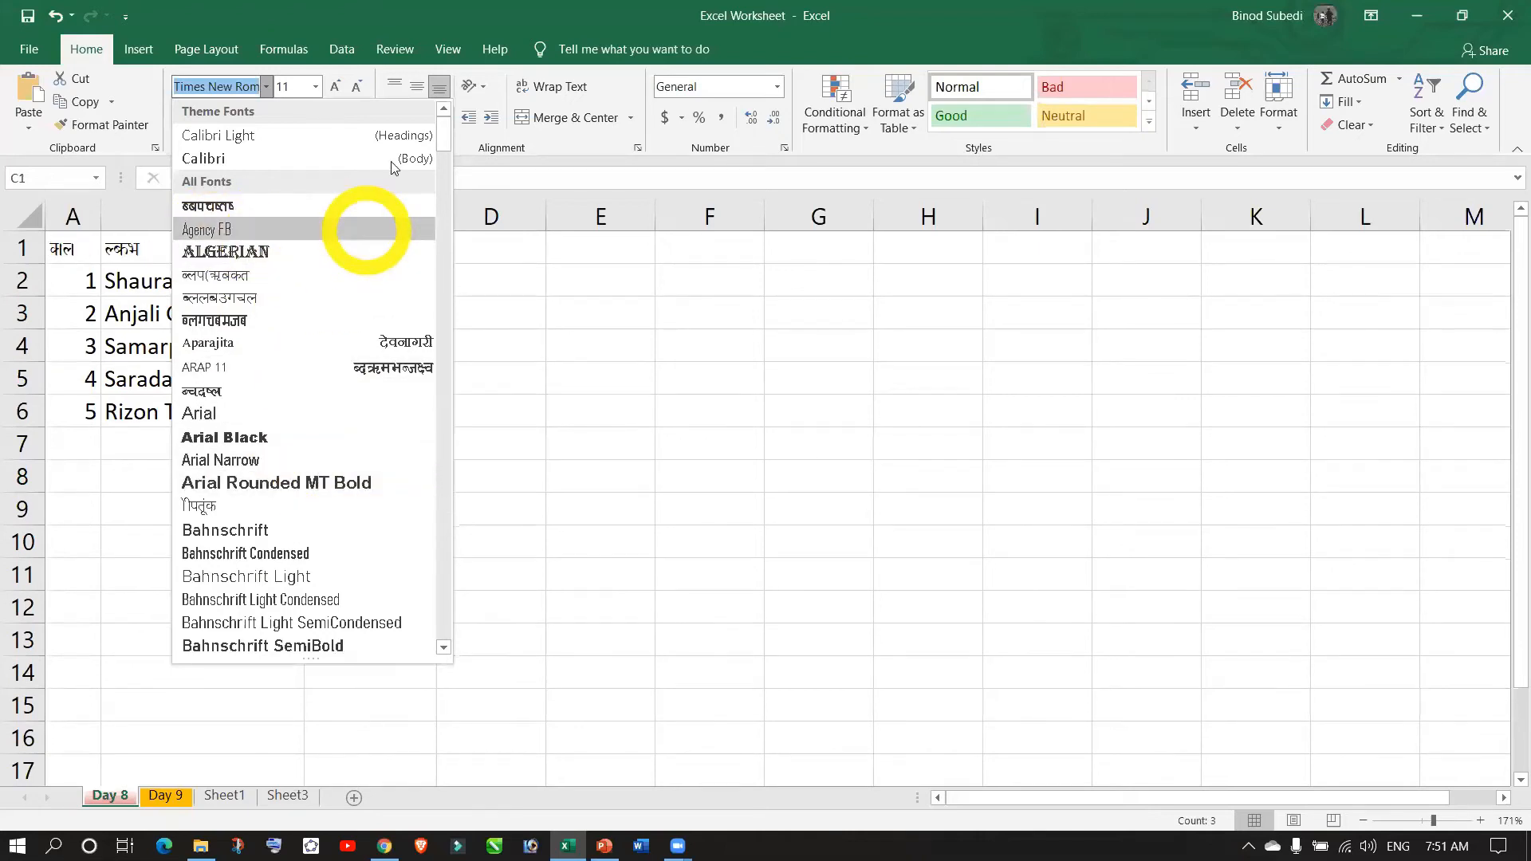
click(636, 369)
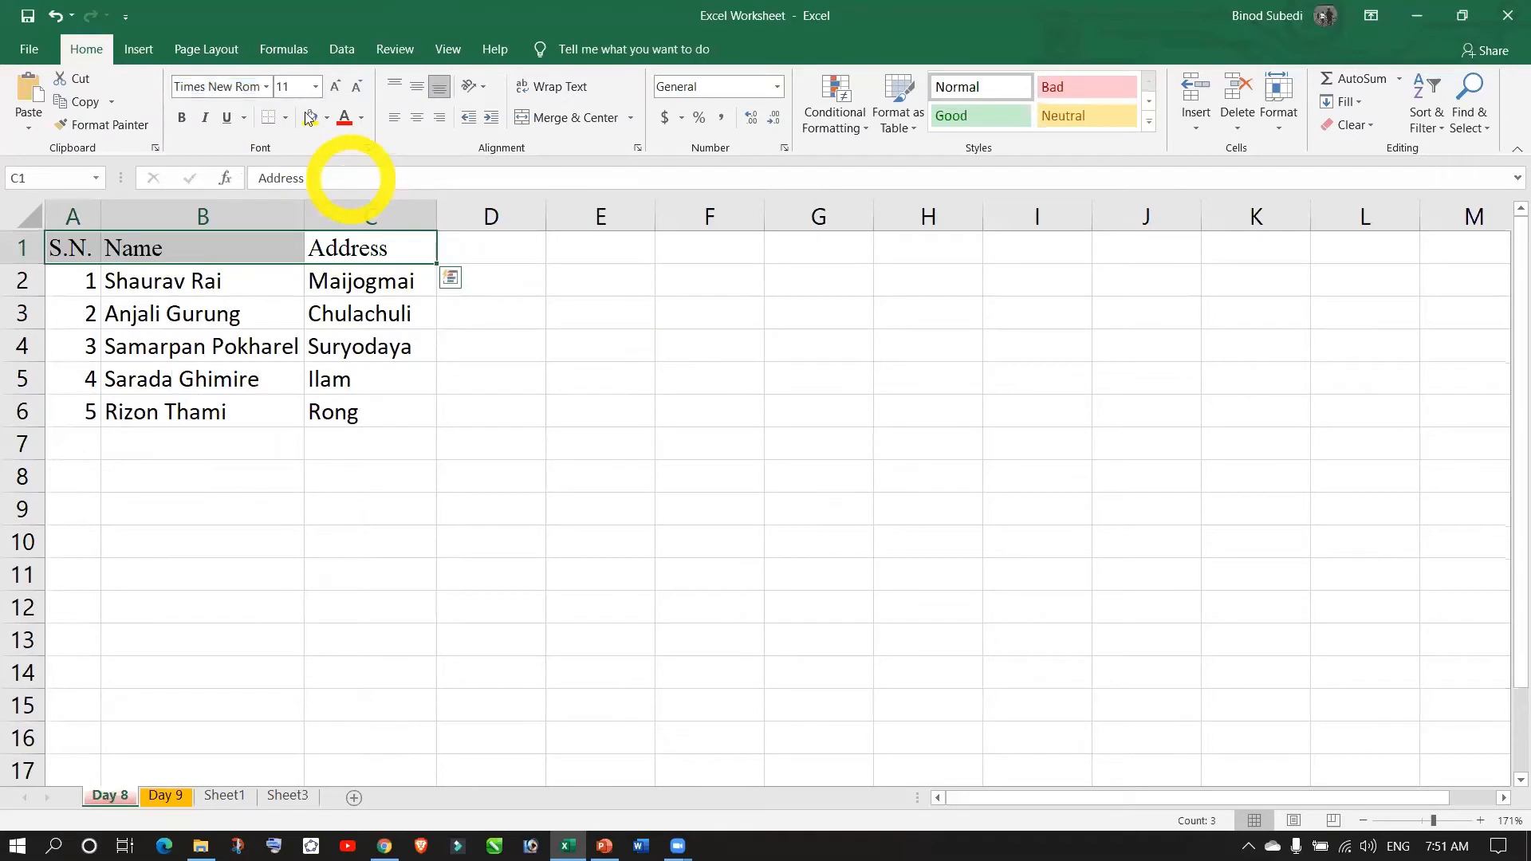
click(154, 239)
click(245, 530)
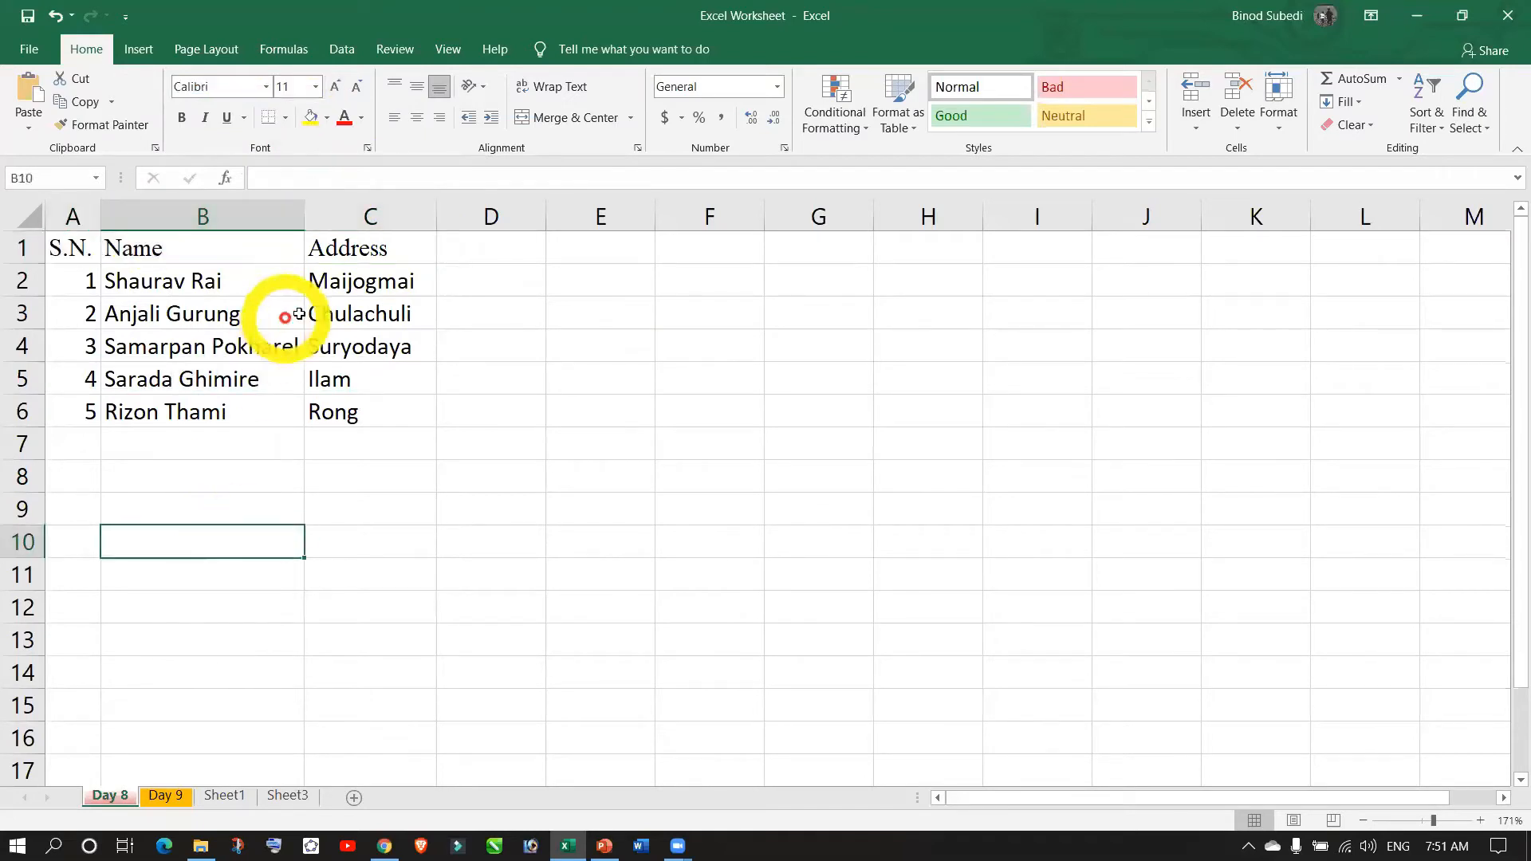
- Change the font of the header cells A1:C1 to Stencil
drag(387, 254, 85, 252)
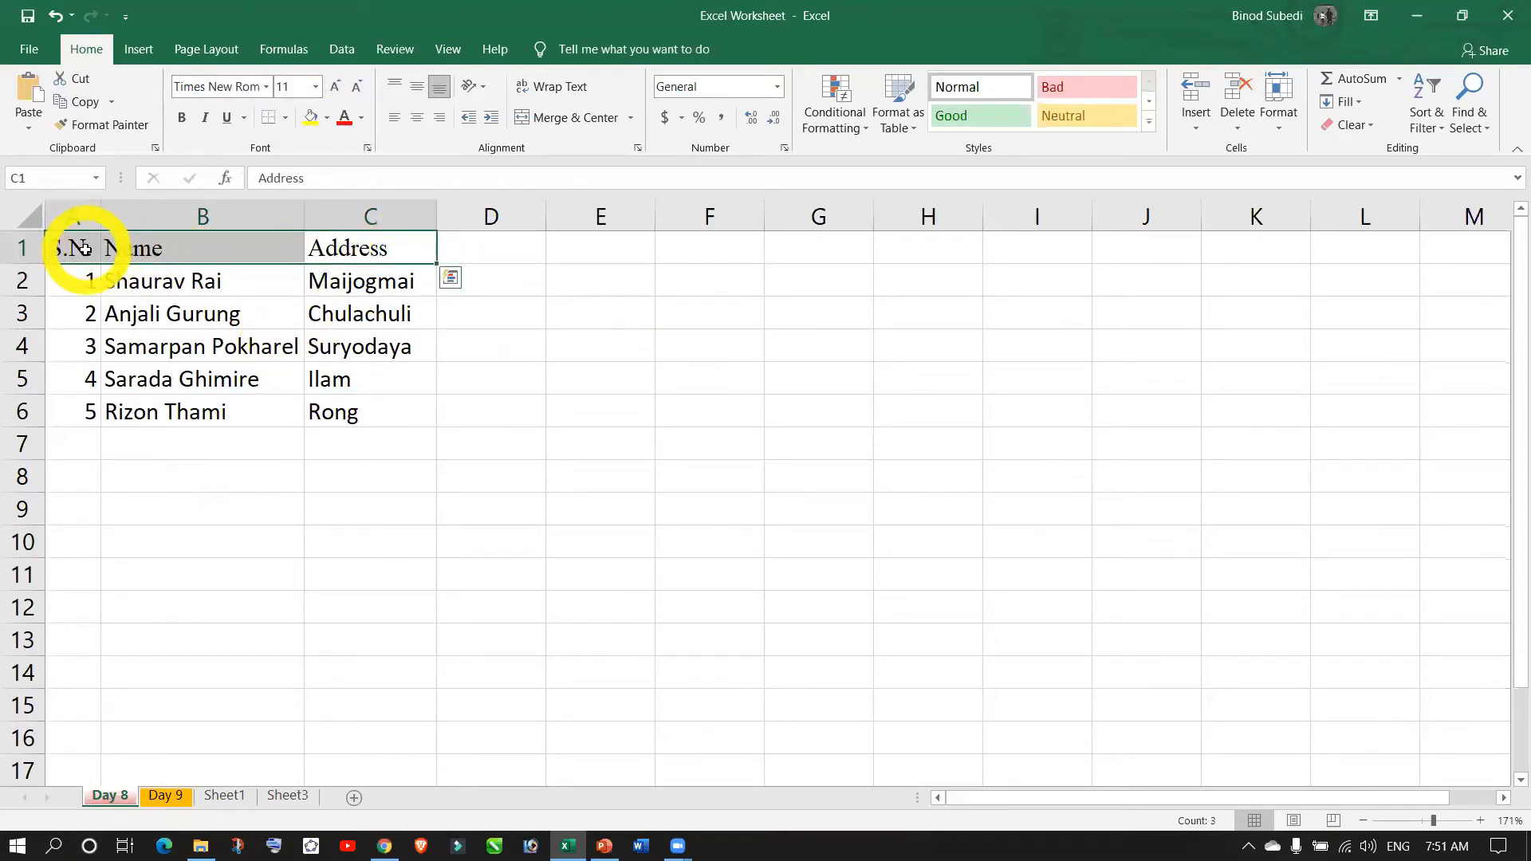
click(266, 88)
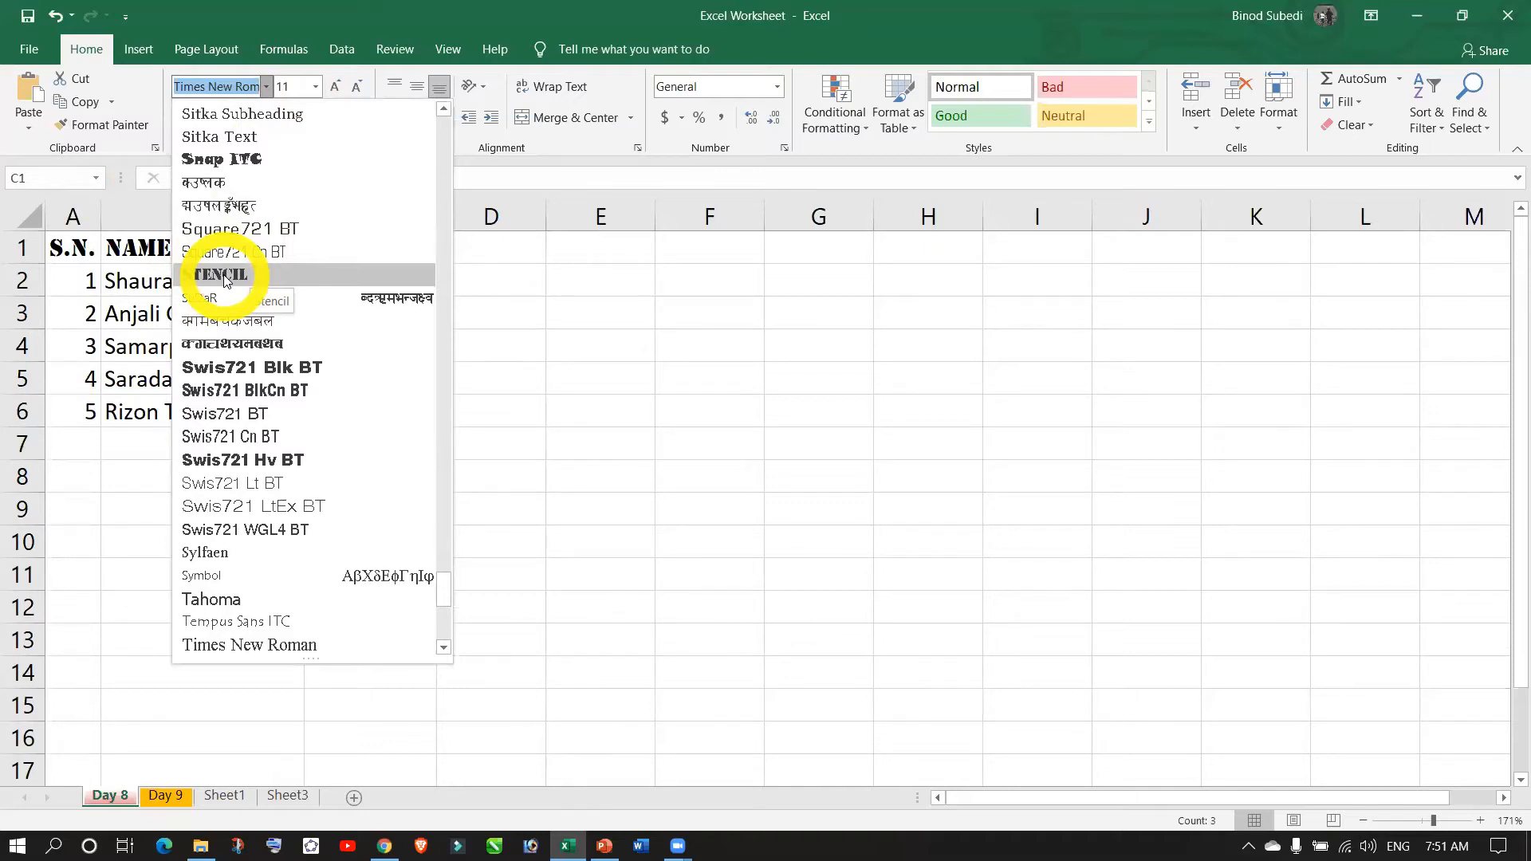
click(226, 276)
click(294, 481)
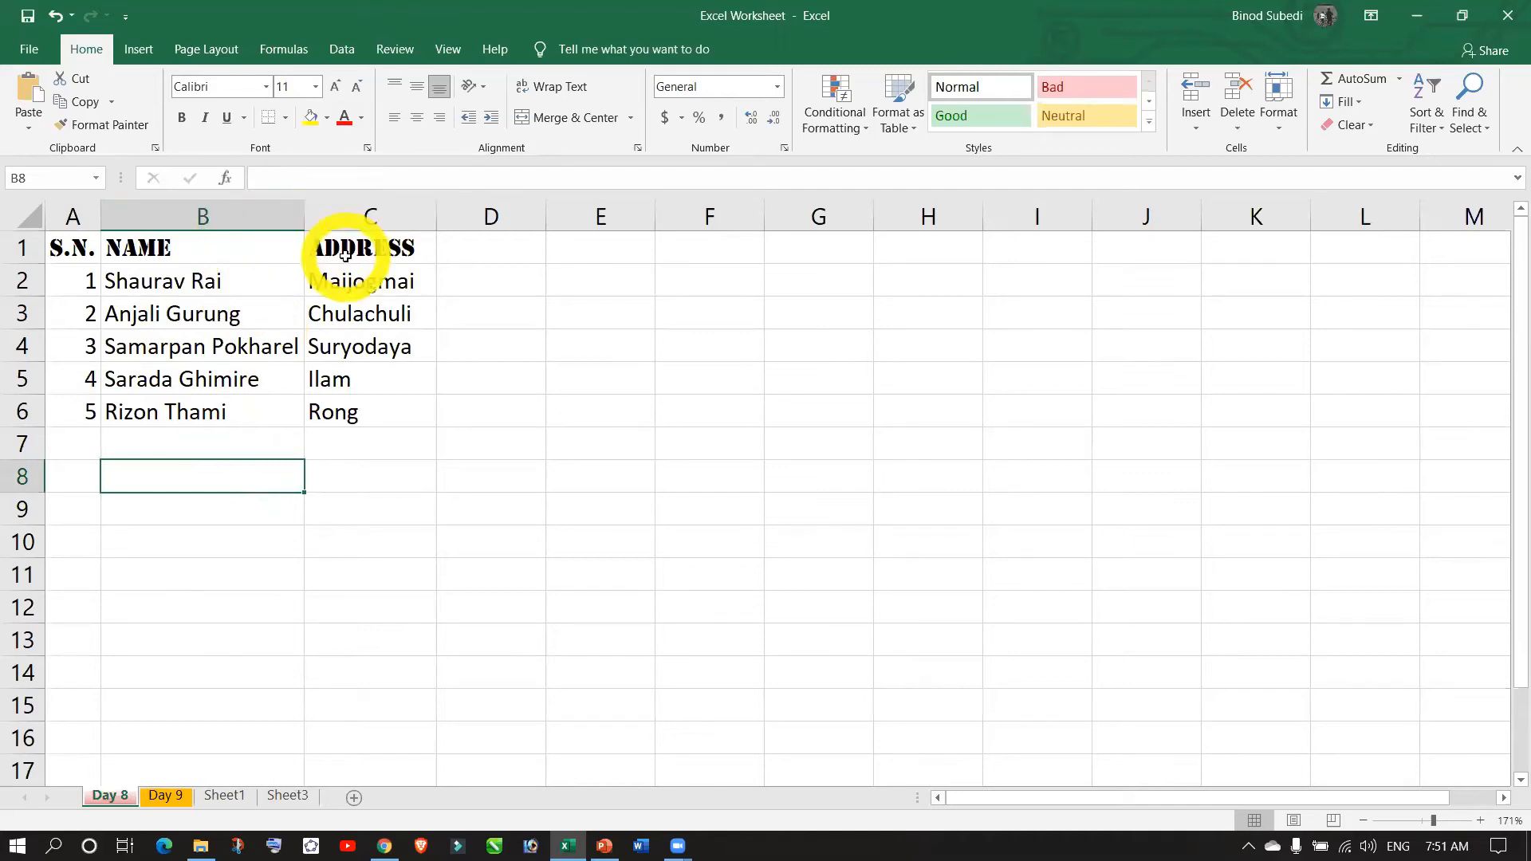
drag(345, 255, 86, 250)
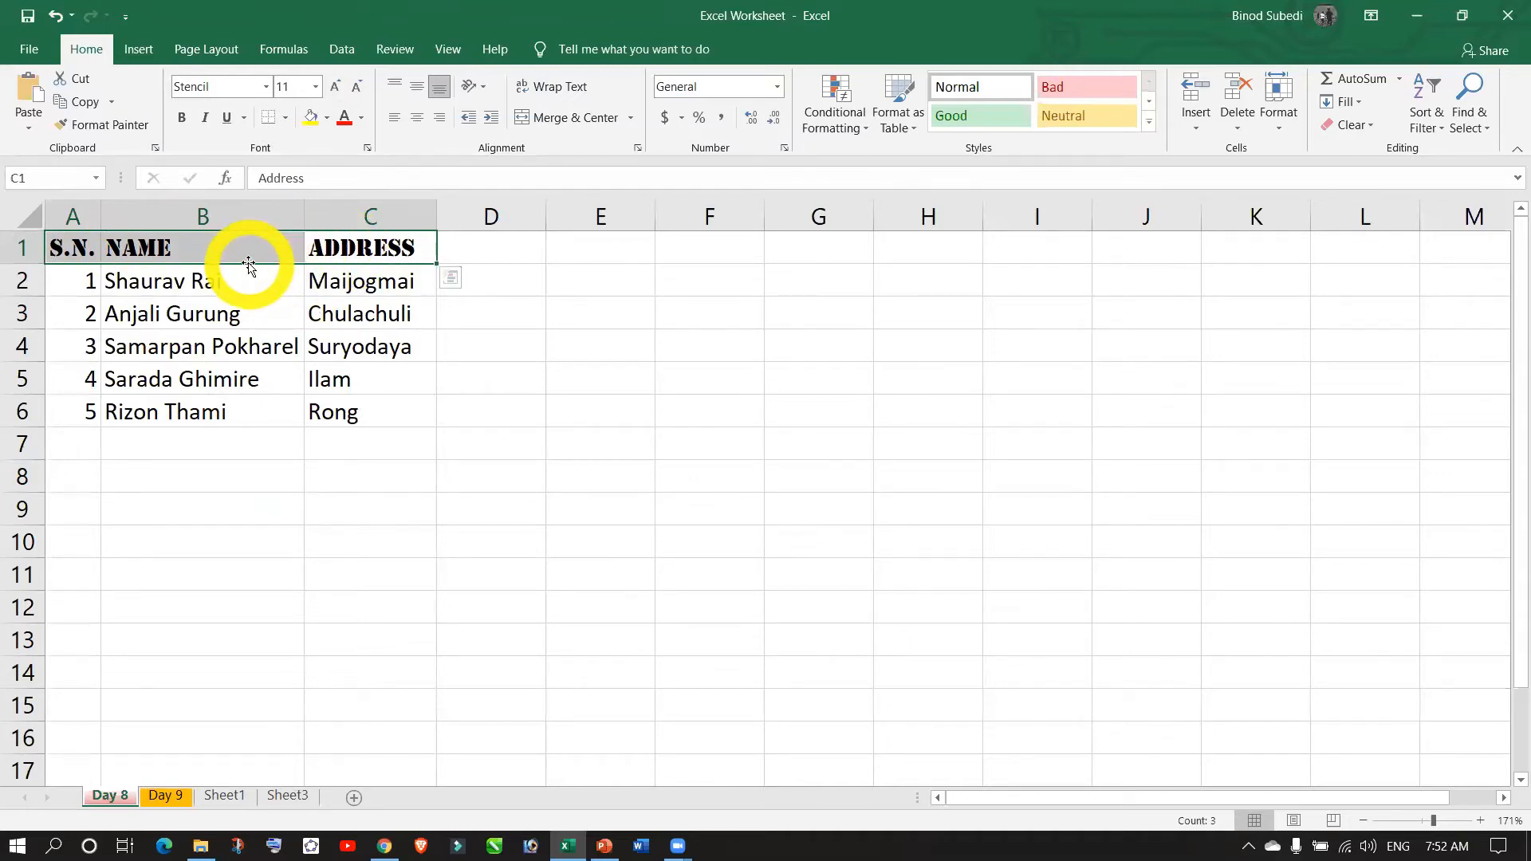
click(230, 335)
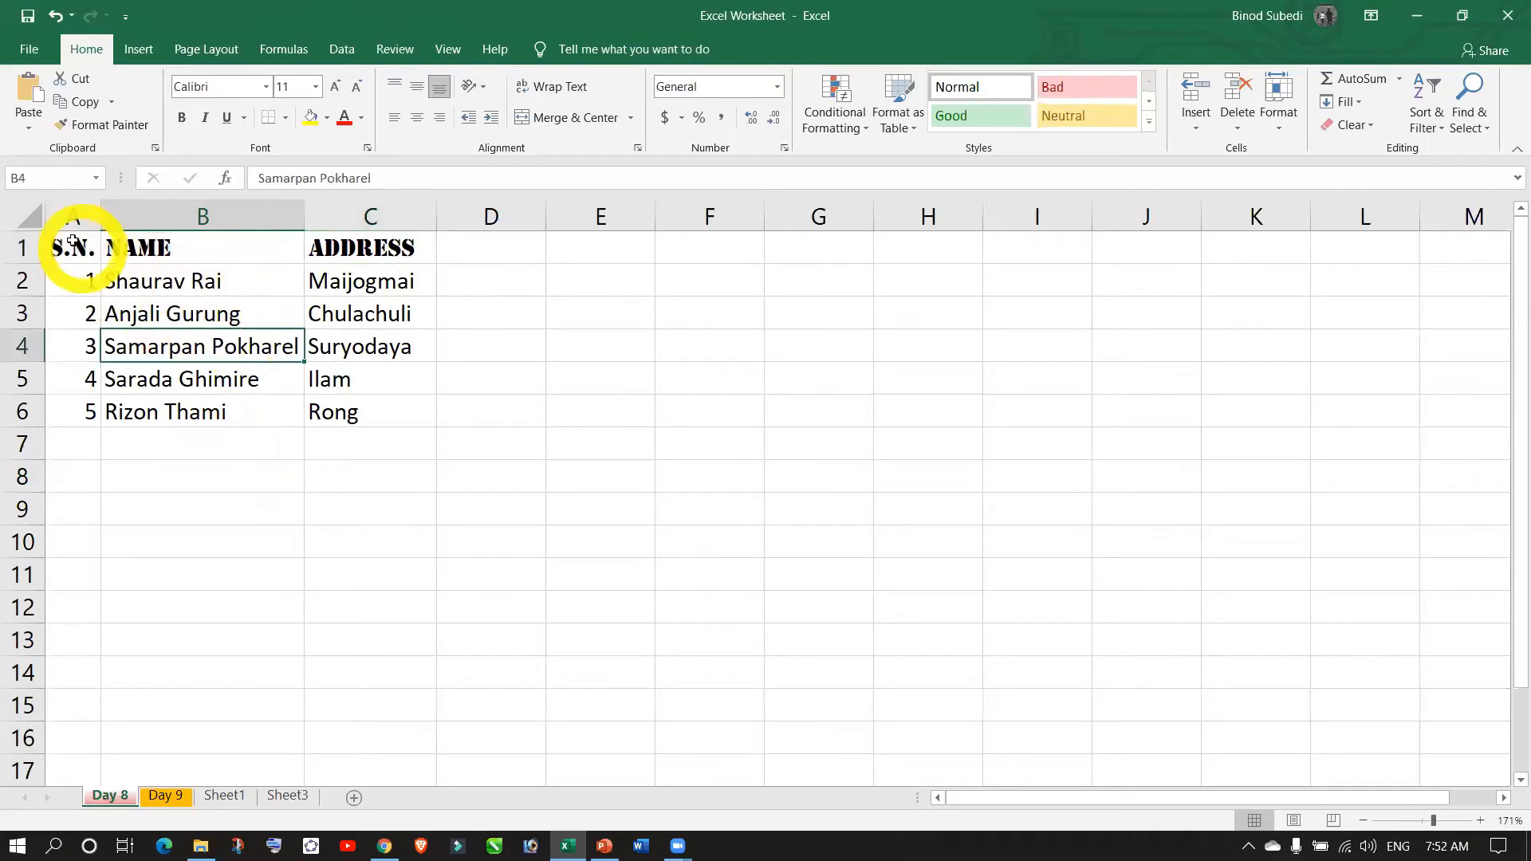
drag(69, 248, 374, 444)
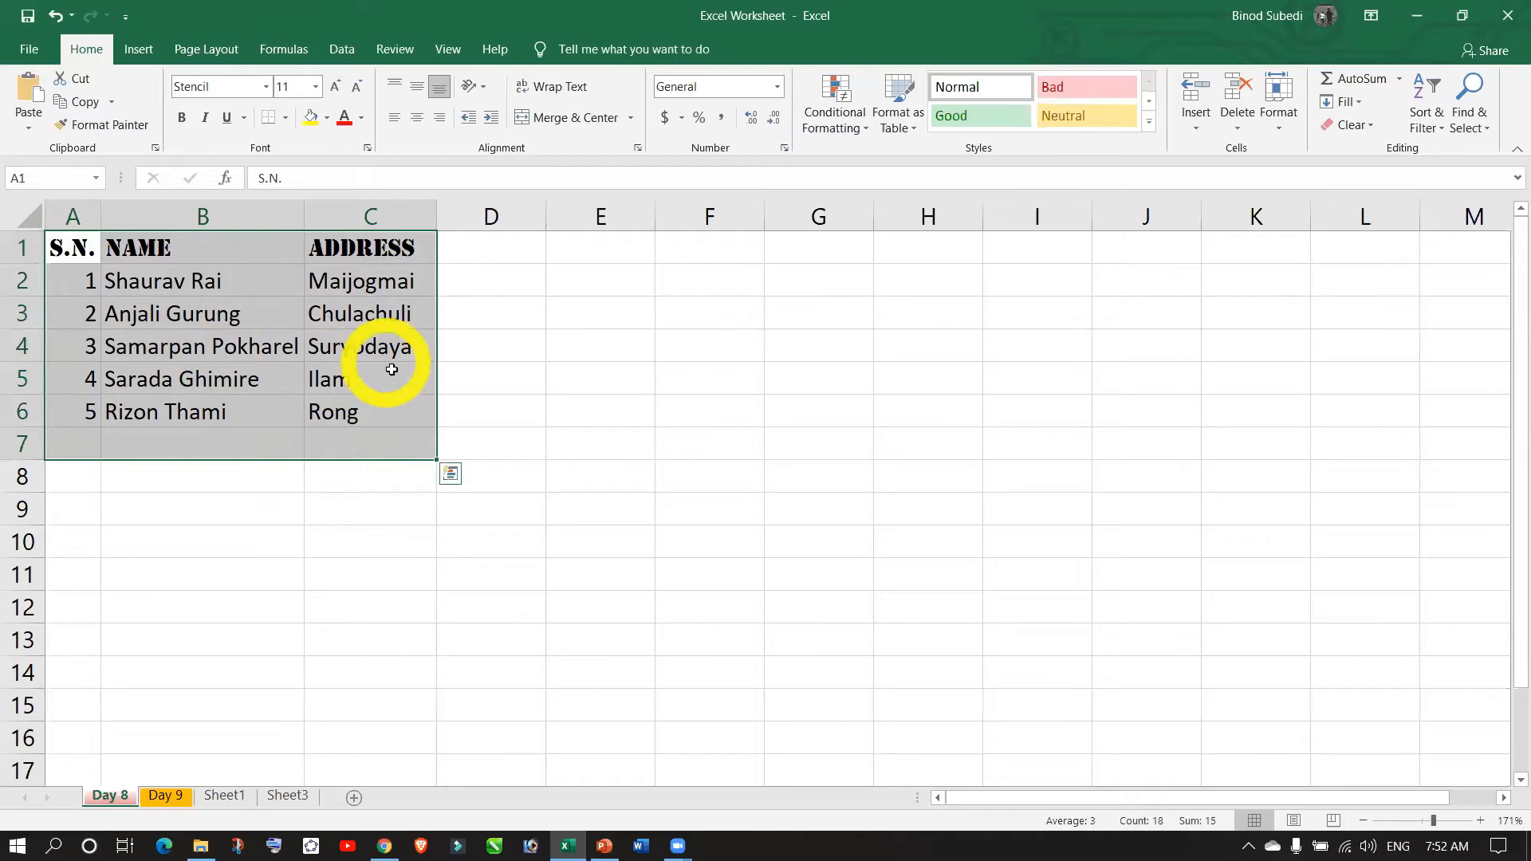
click(283, 417)
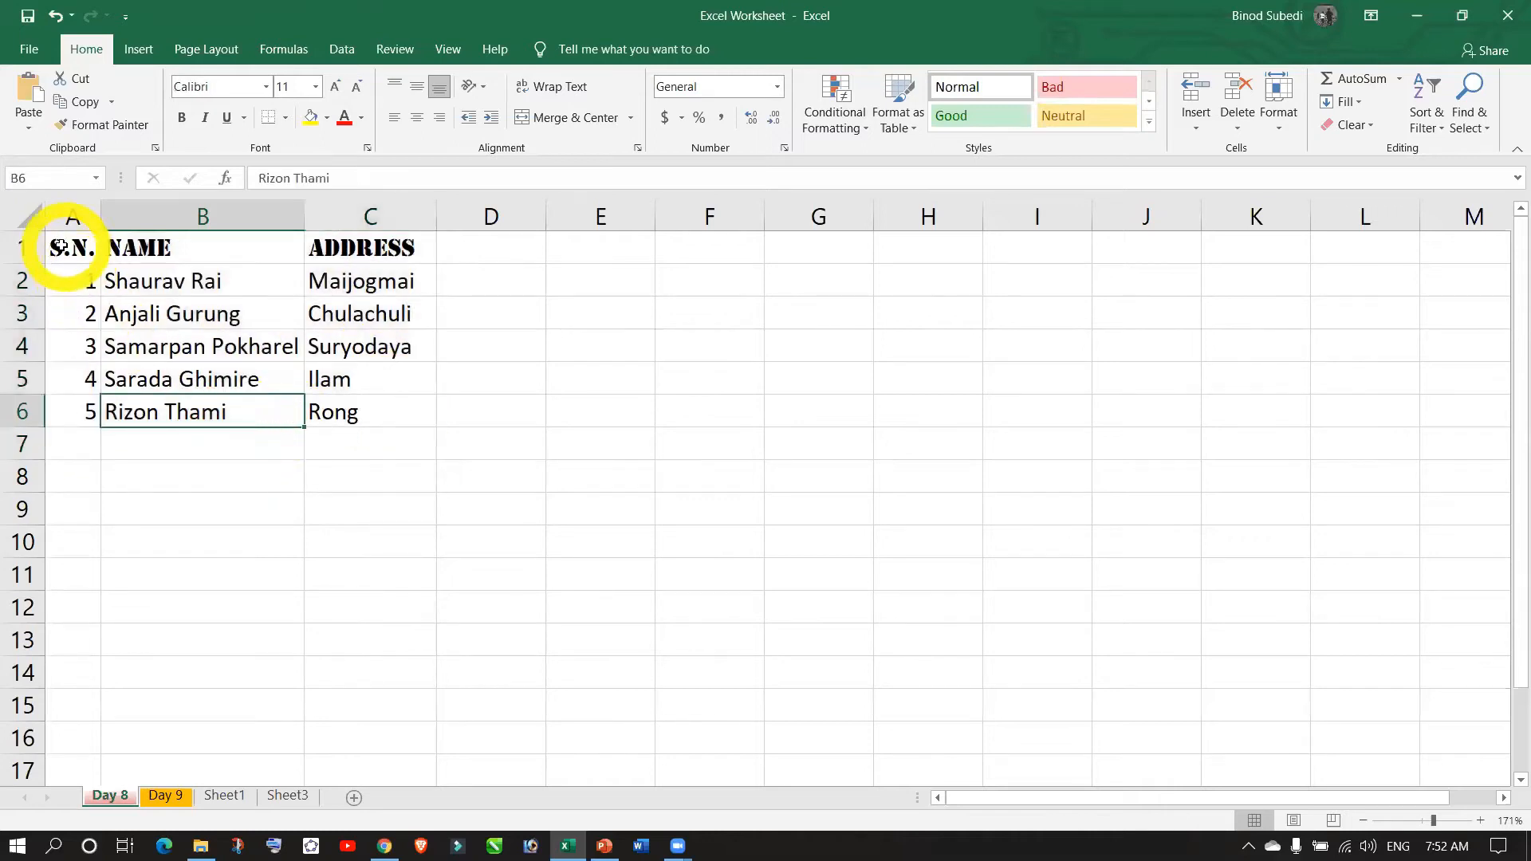
- Set the font size of the header cells A1:C1 to 16
drag(61, 246, 351, 244)
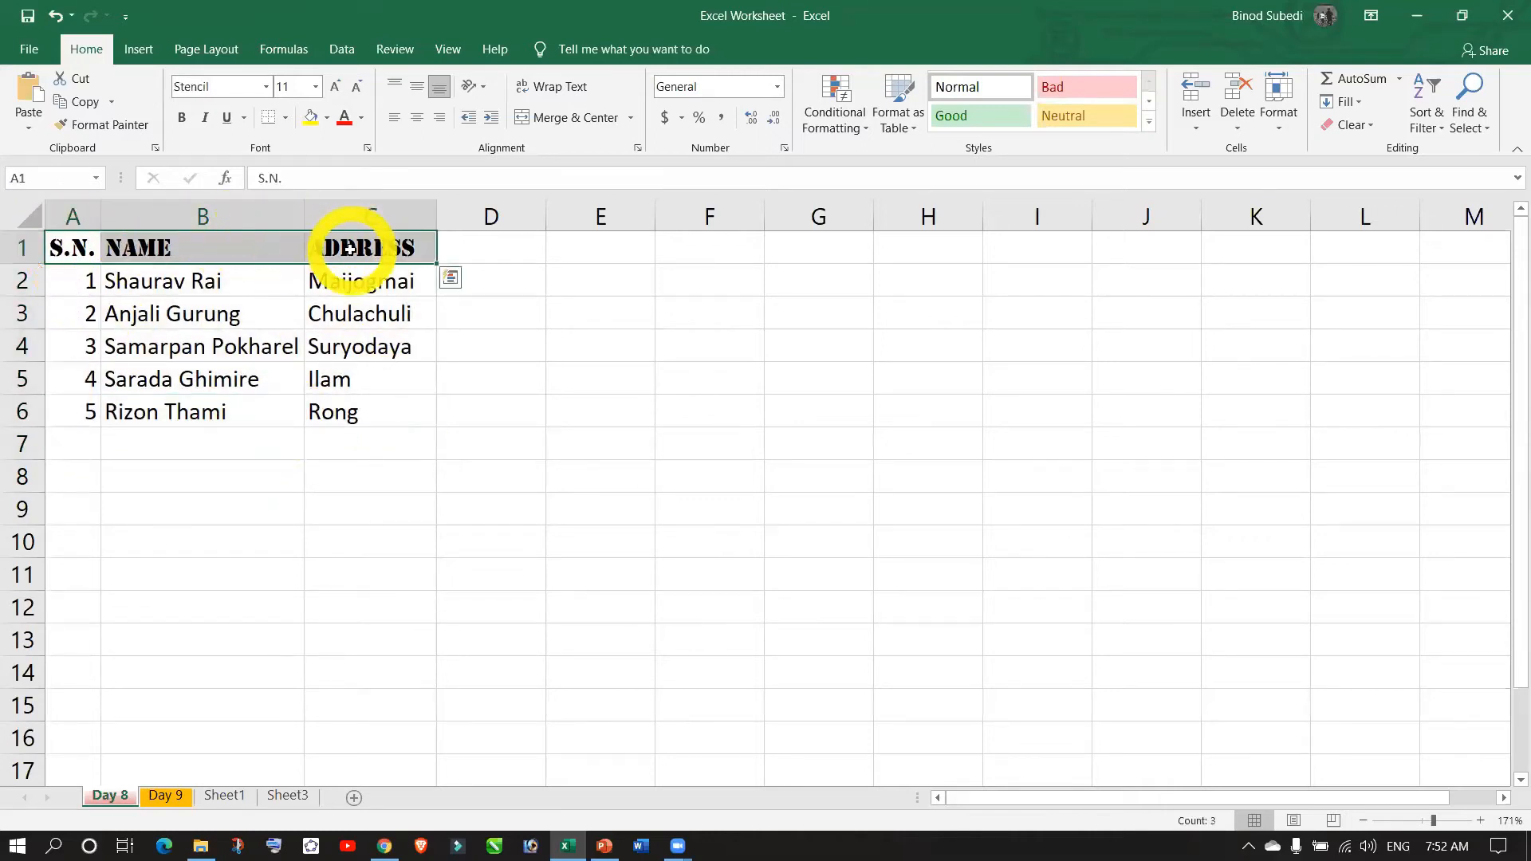
click(293, 97)
click(293, 89)
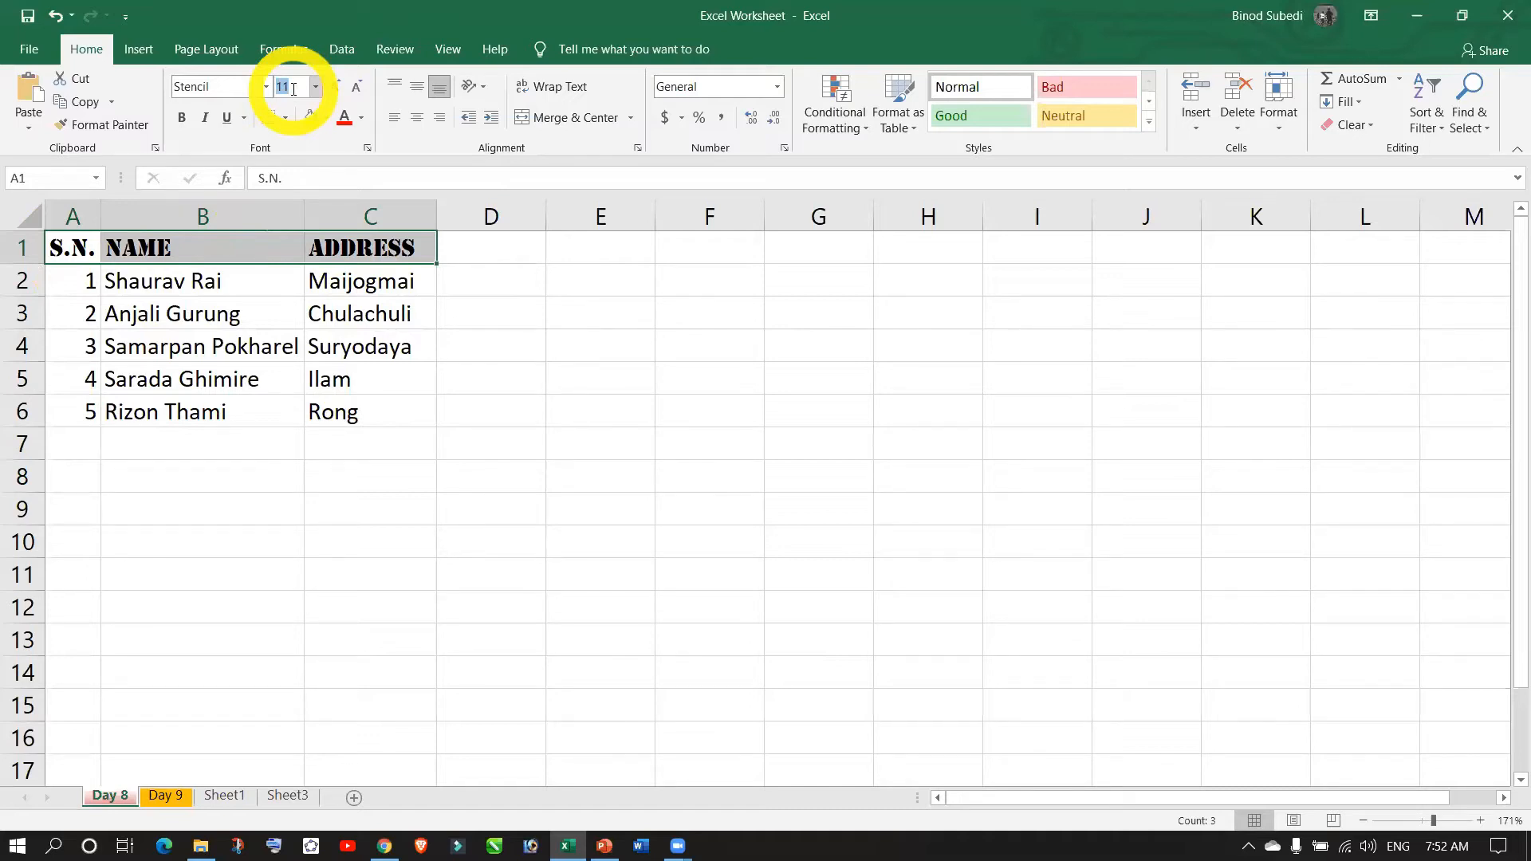
click(293, 89)
key(BackSpace)
key(BackSpace)
text(16)
key(Return)
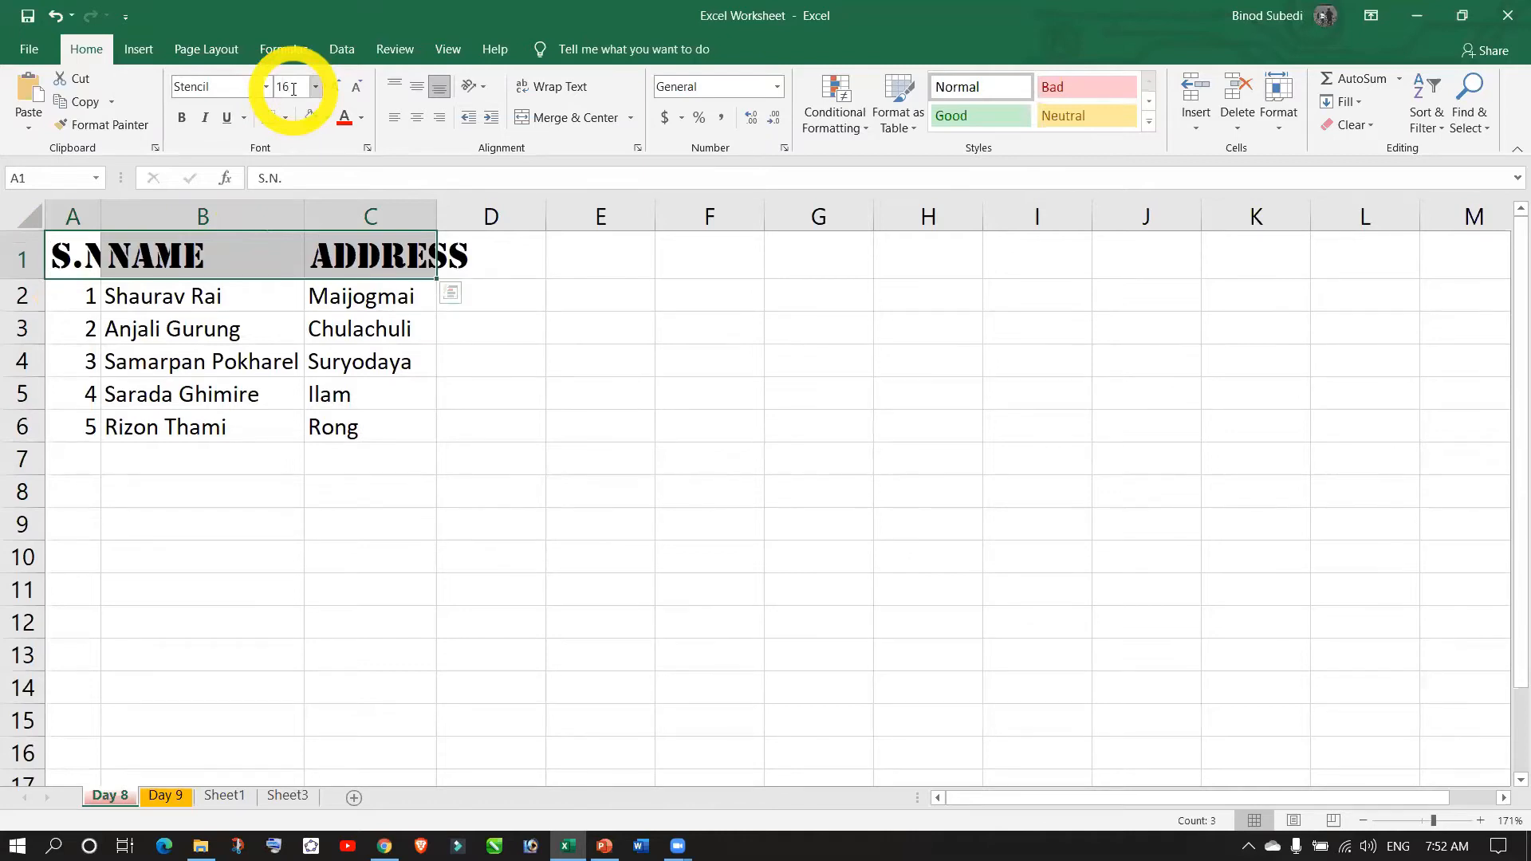
- Reduce the font size of the header cells A1:C1 to 10
click(291, 94)
text(10)
key(Return)
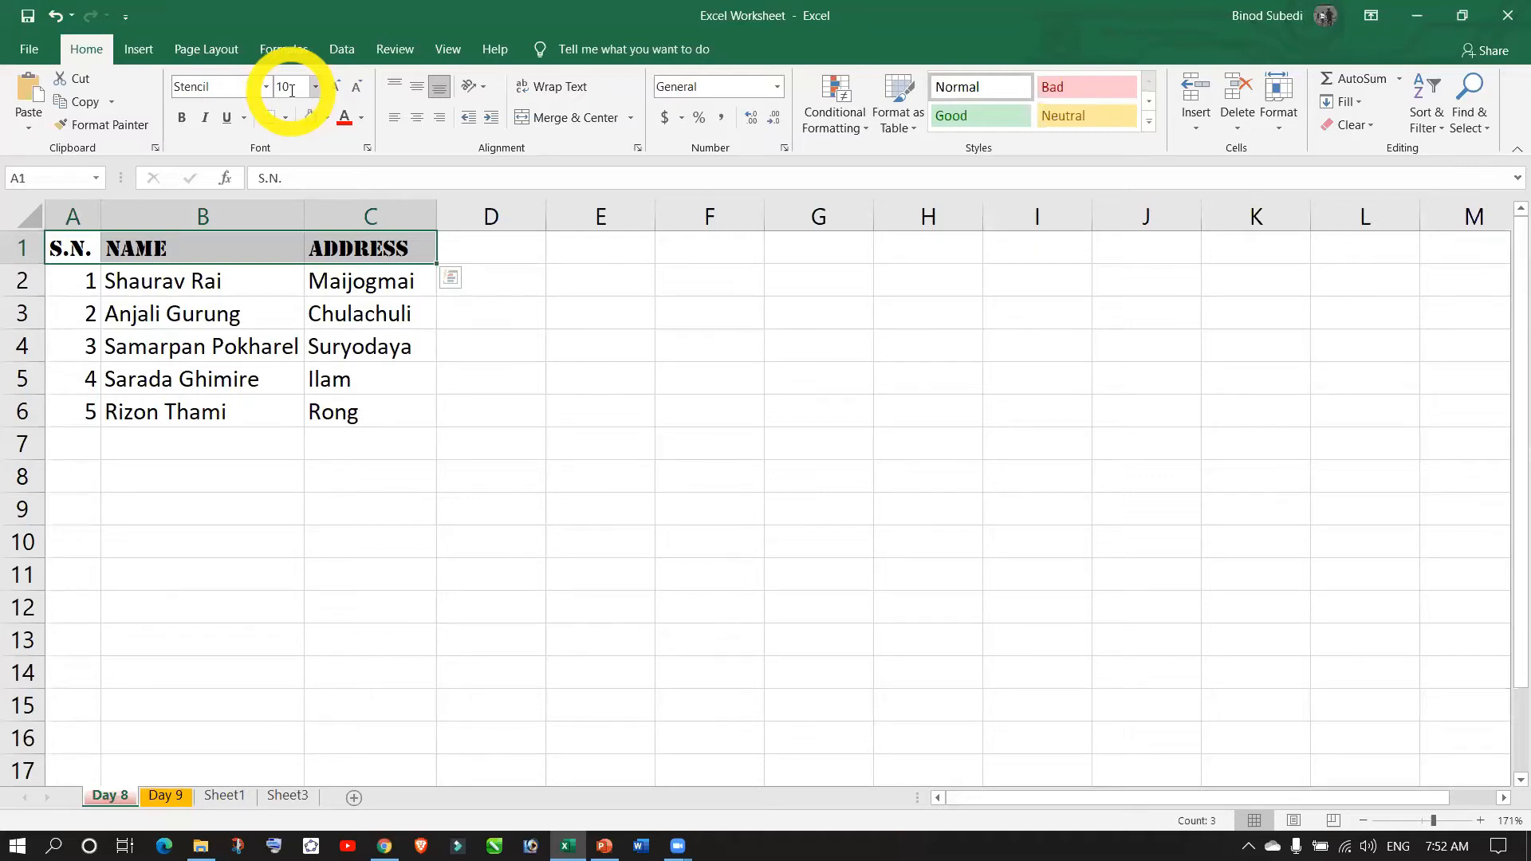
click(376, 303)
- Set the font size of the header cells A1:C1 to 12
drag(366, 247, 72, 248)
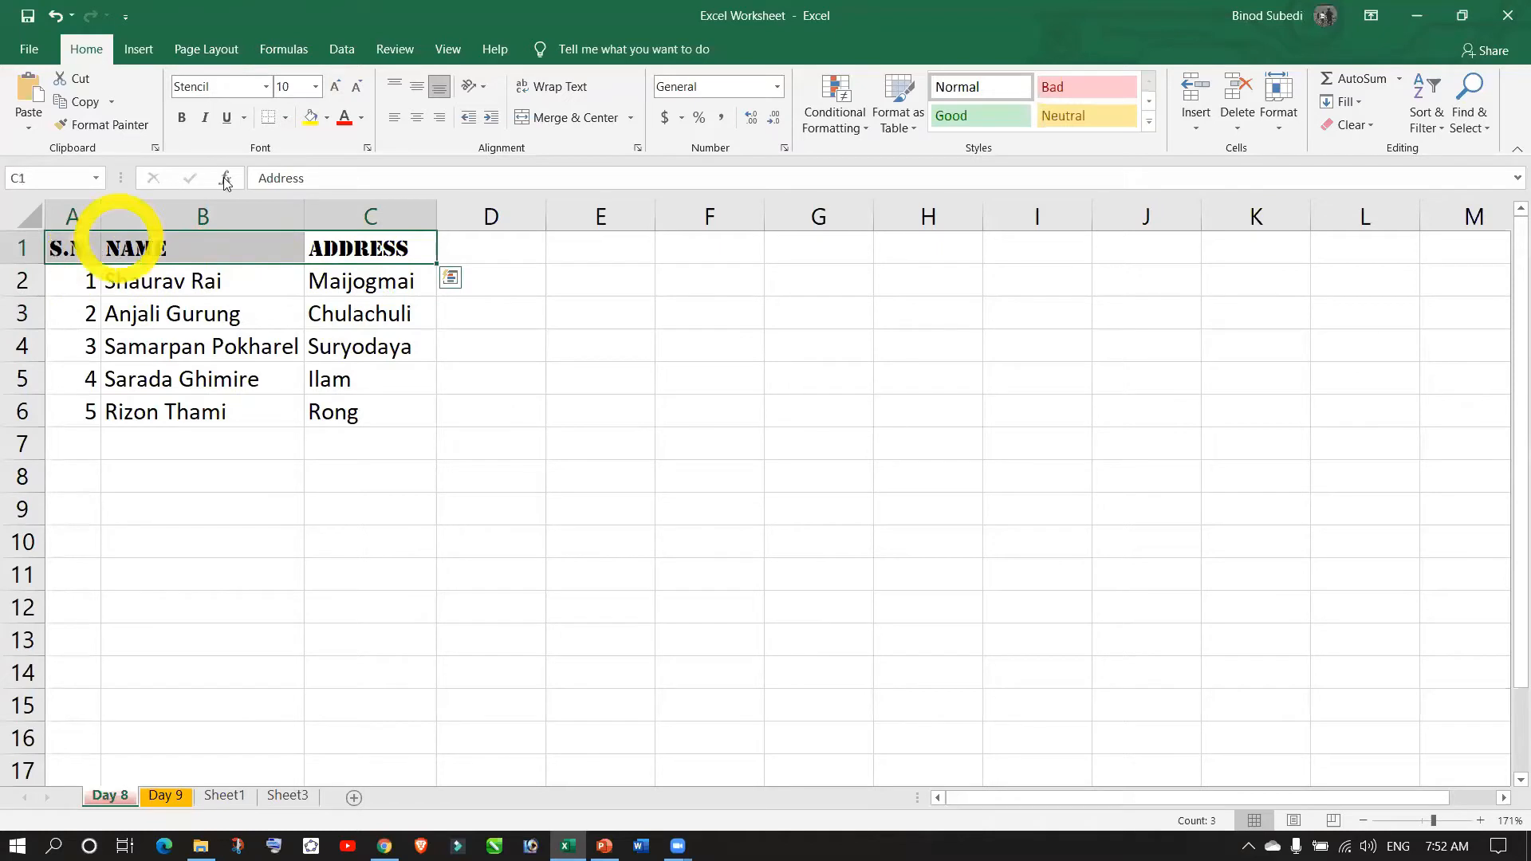
click(316, 87)
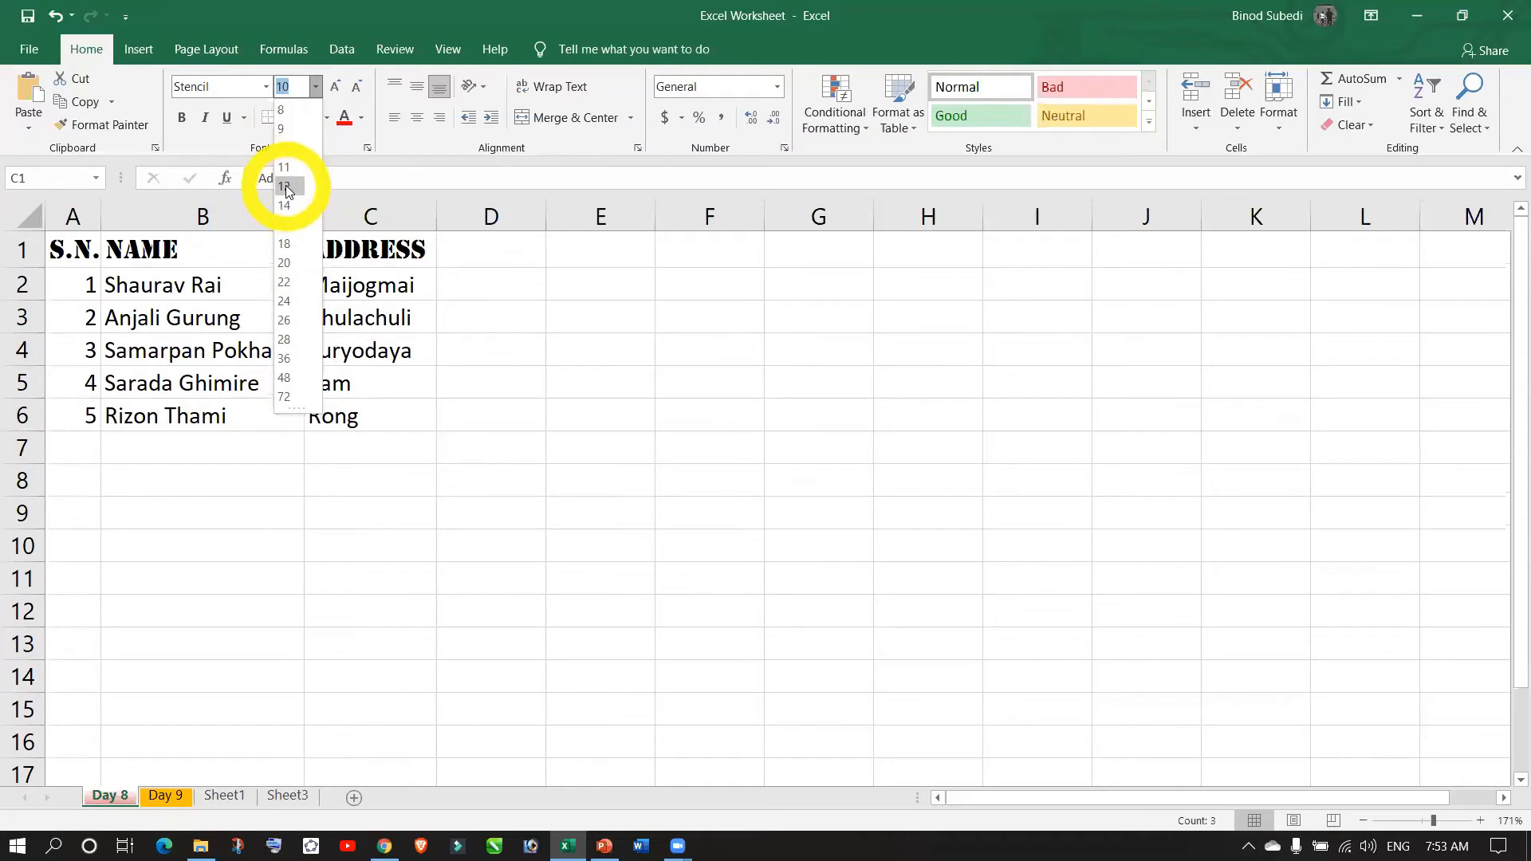
click(286, 186)
click(408, 533)
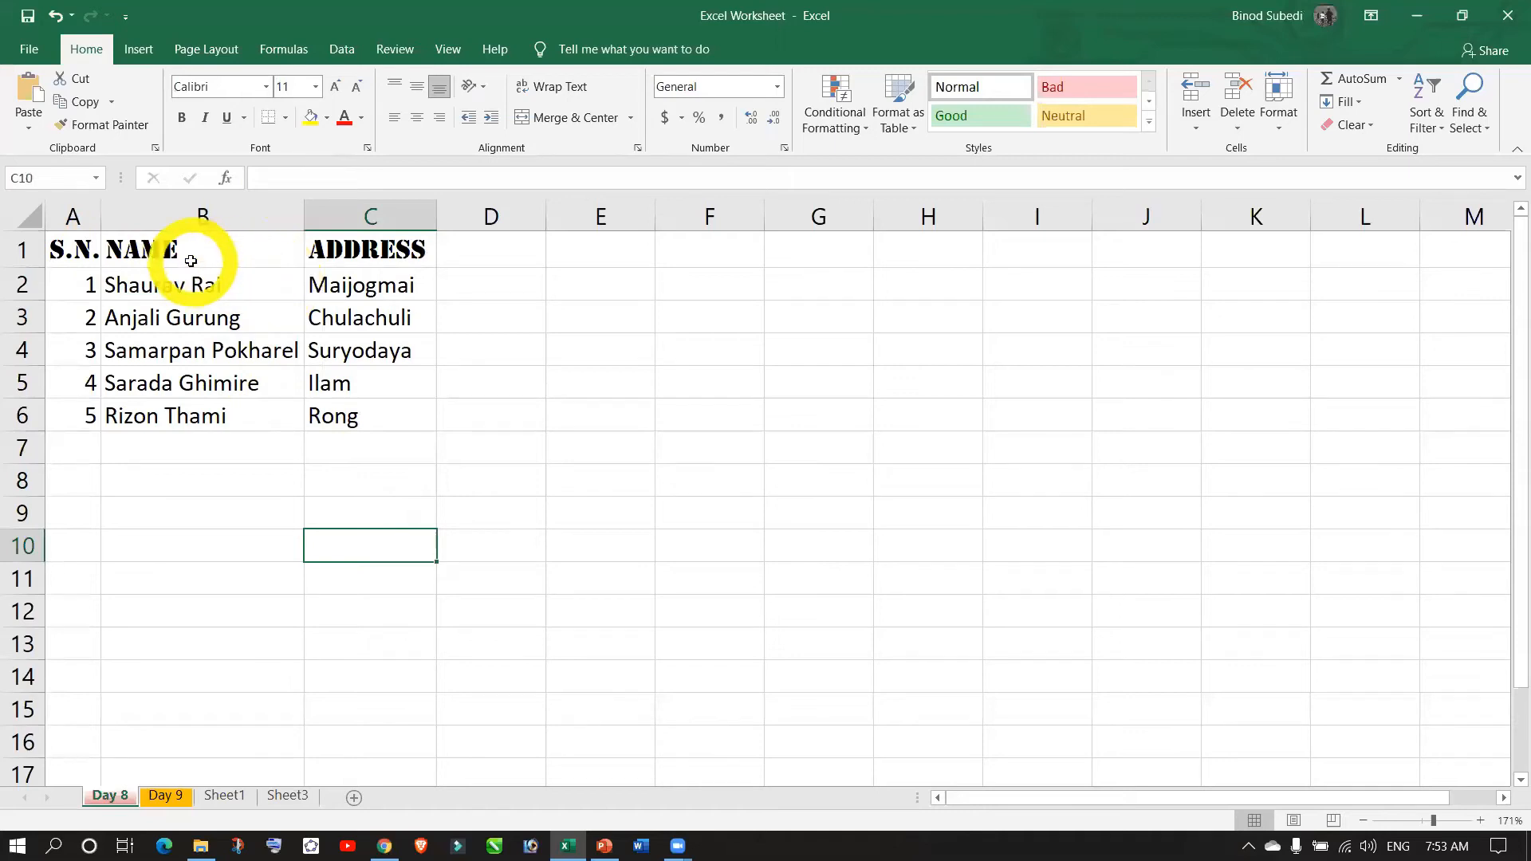
- Increase the font size of the header cells A1:C1 one increment at a time, going past 18
drag(59, 243, 369, 247)
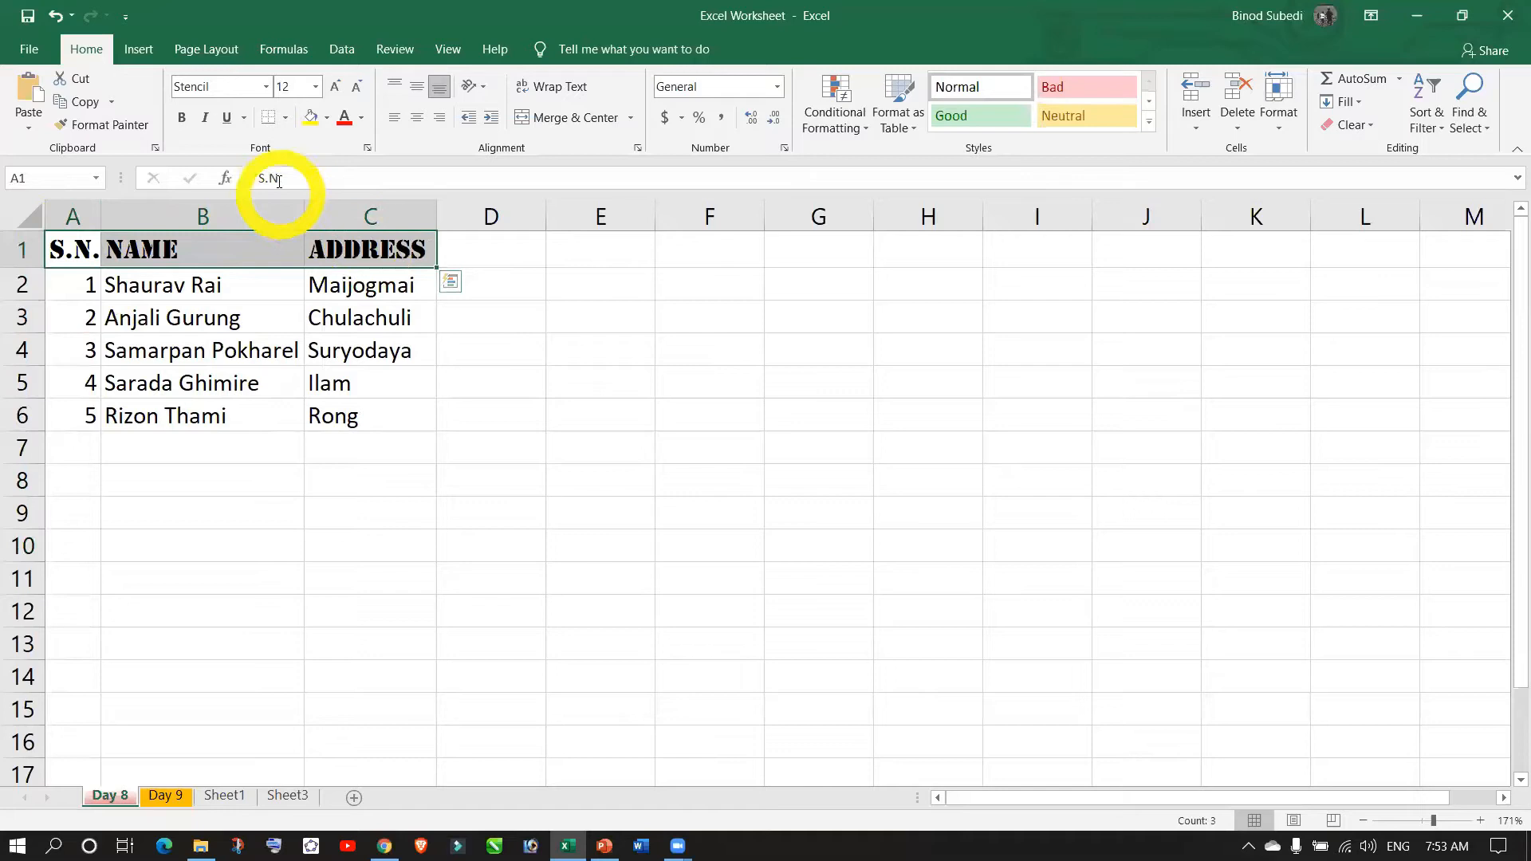
click(336, 90)
click(336, 88)
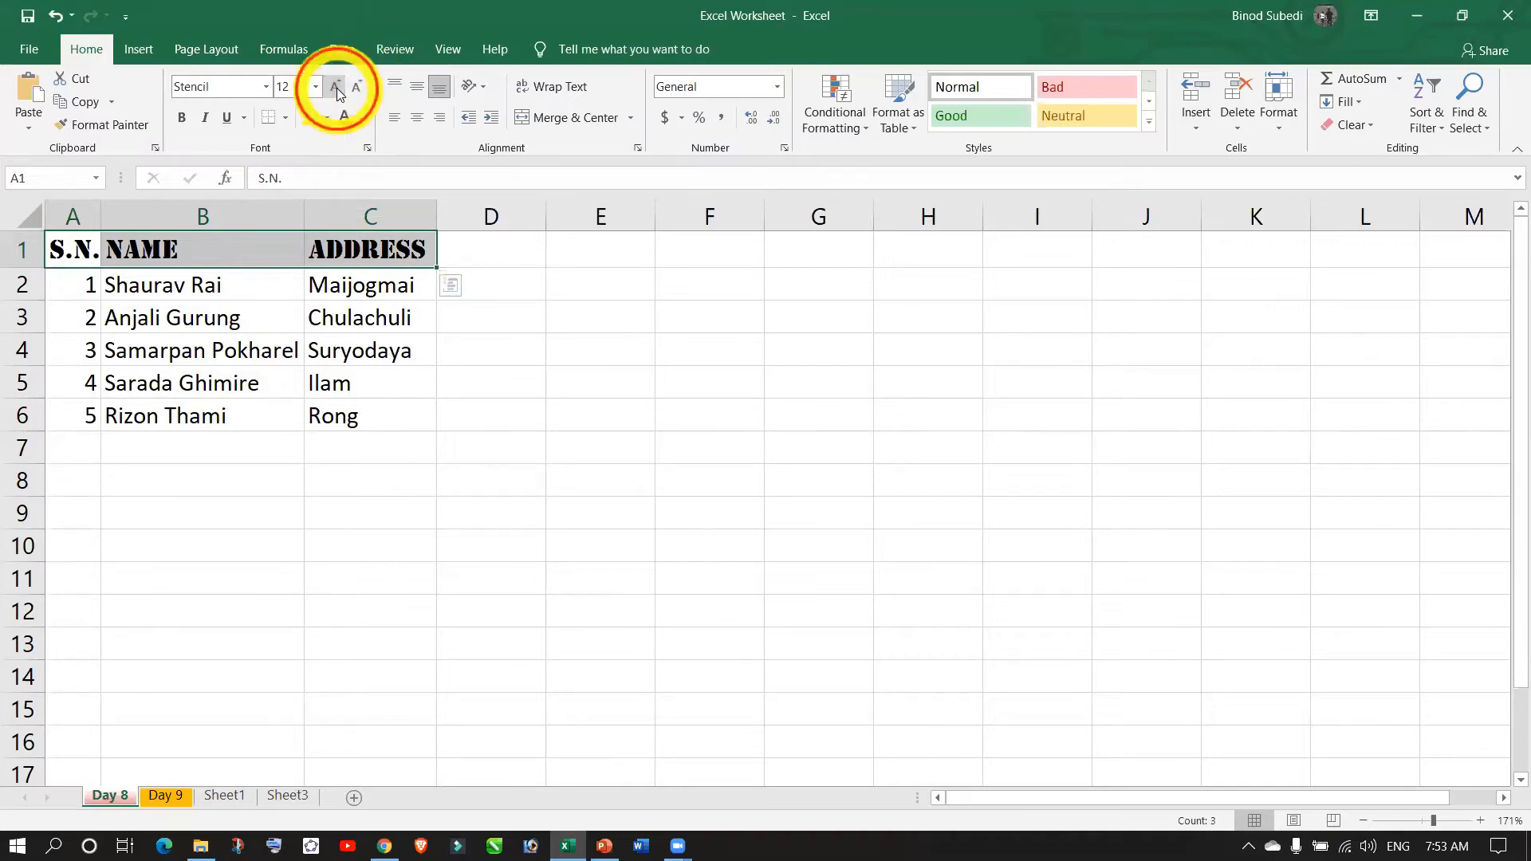
click(337, 88)
click(336, 88)
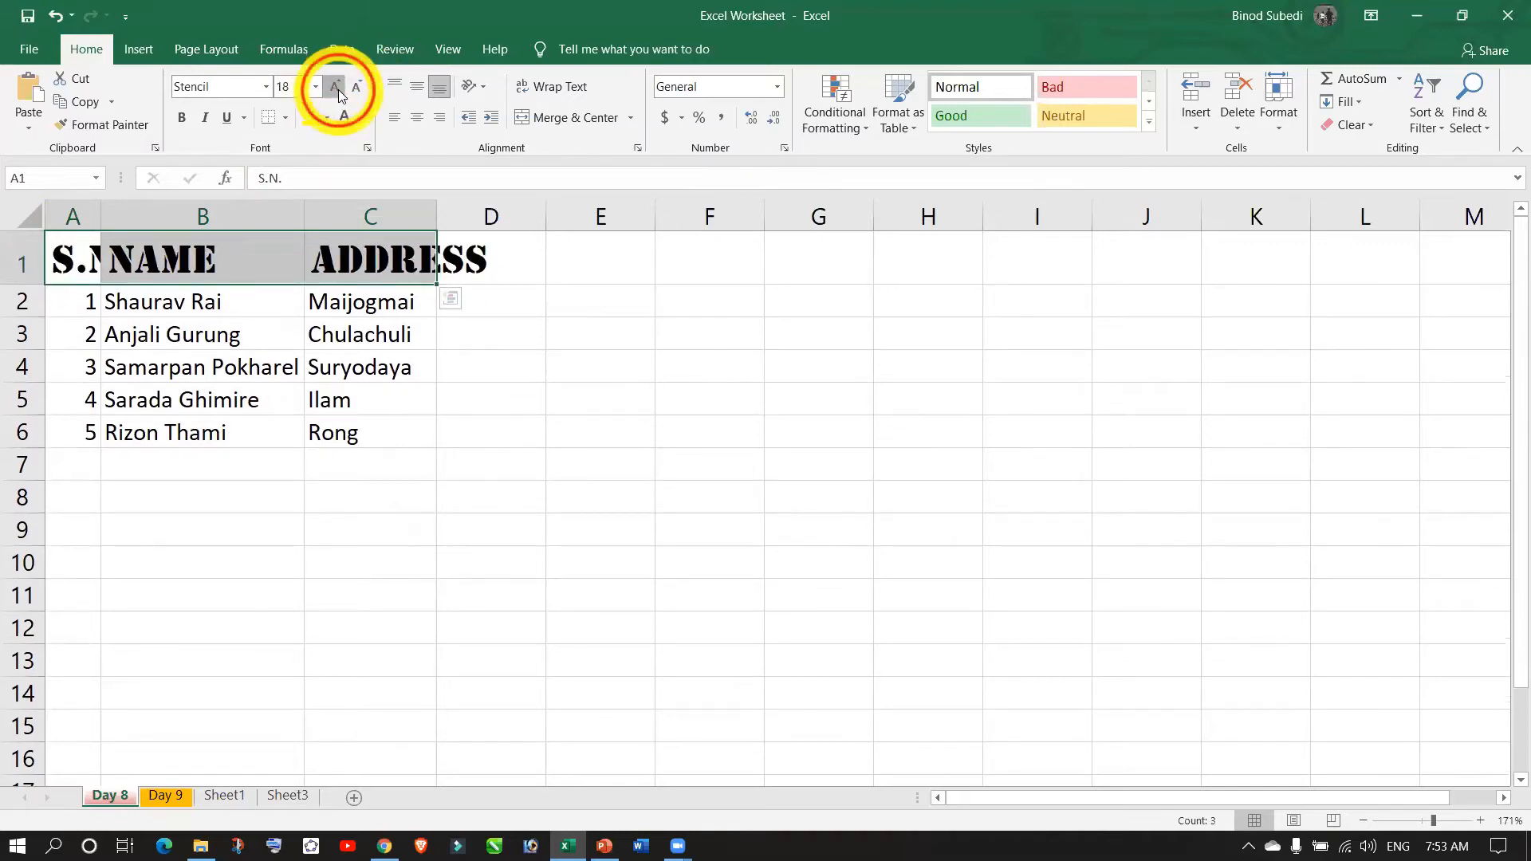
click(336, 88)
- Reduce the font size of the header cells A1:C1 one increment at a time to 12
click(360, 88)
click(360, 88)
click(360, 89)
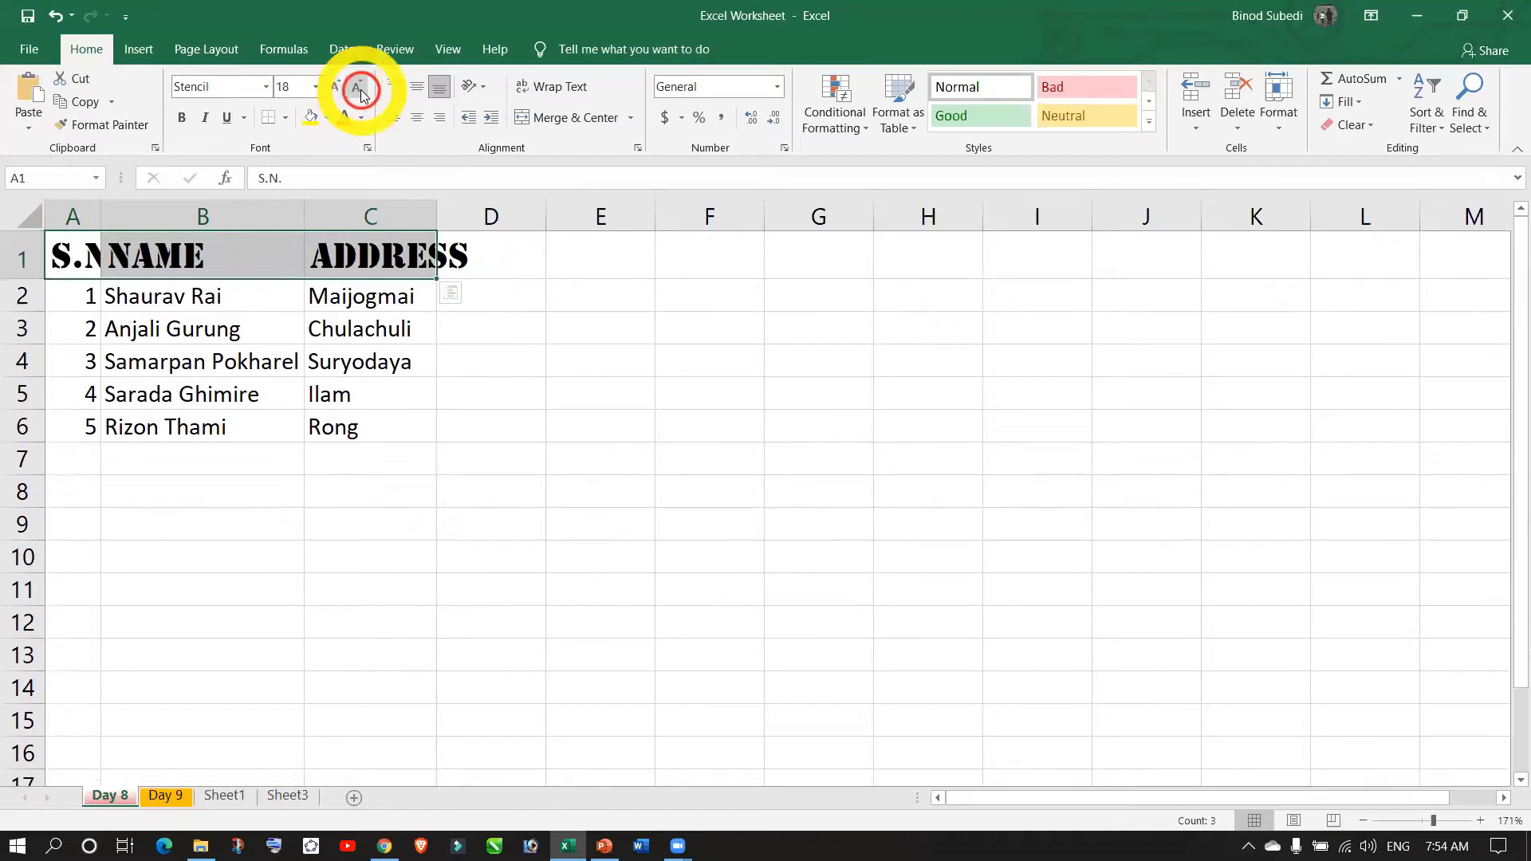
click(361, 89)
click(361, 89)
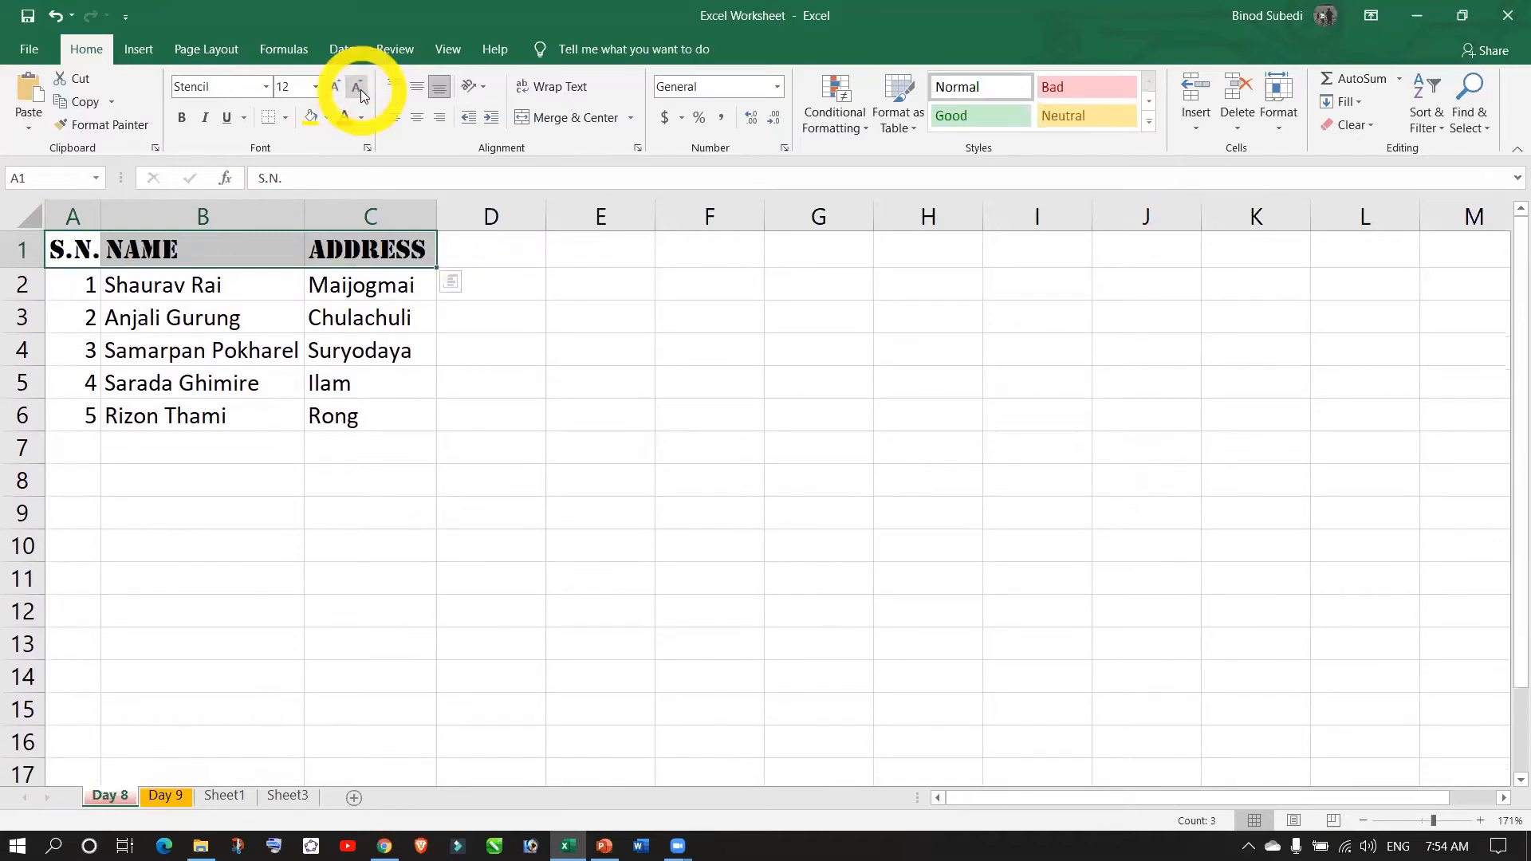
- Enlarge the font of the header cells A1:C1 by seven size increments
click(336, 87)
click(336, 88)
click(337, 88)
click(337, 88)
click(337, 88)
click(336, 88)
click(336, 87)
- Shrink the font of the header cells A1:C1 by seven size increments to 12 and deselect the range
click(361, 88)
click(362, 86)
click(362, 86)
click(362, 87)
click(362, 86)
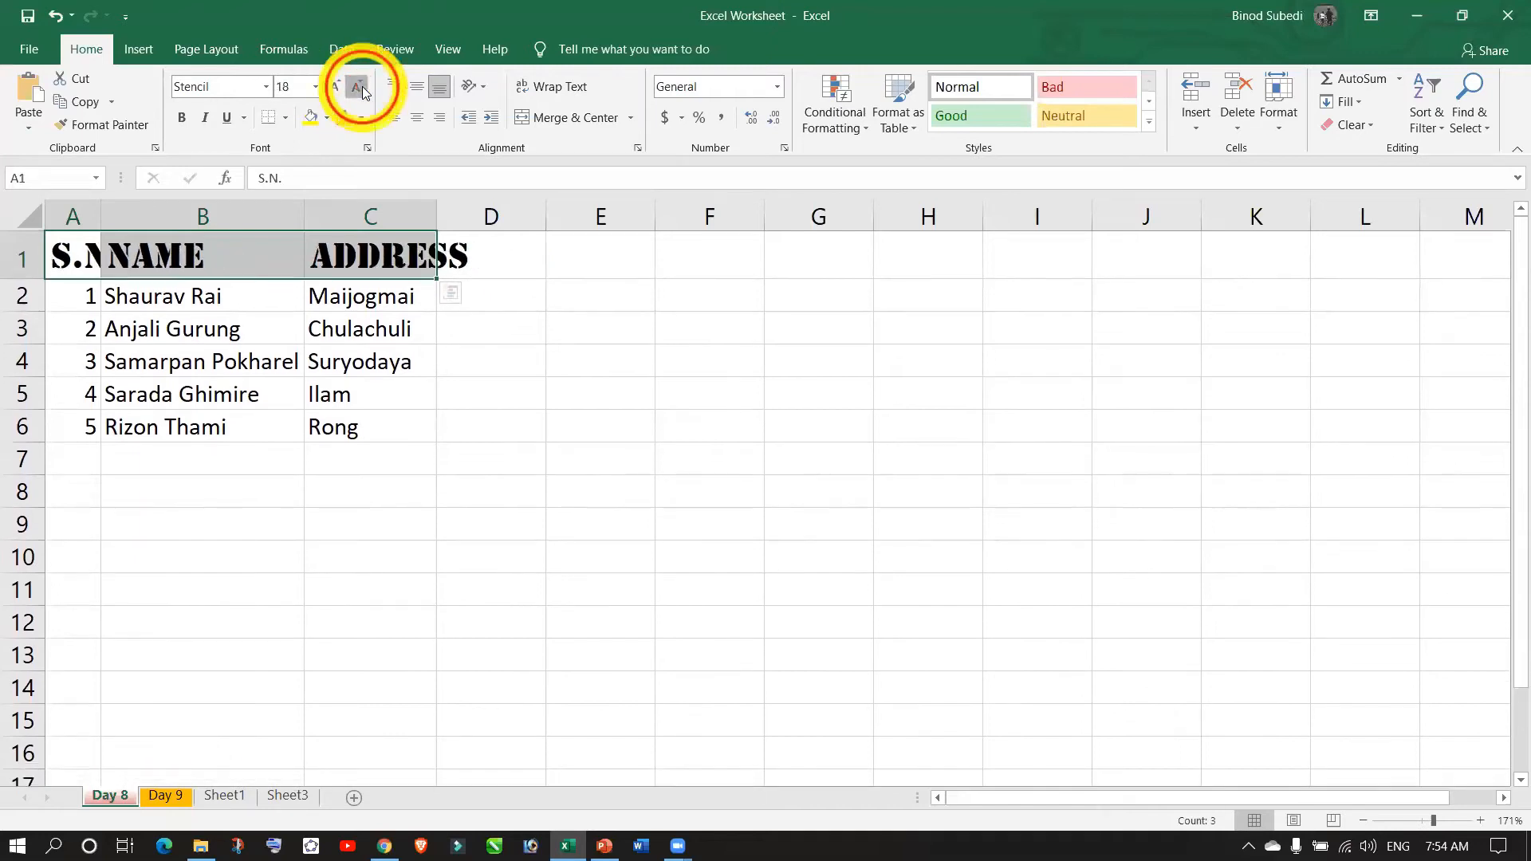
click(362, 86)
click(363, 86)
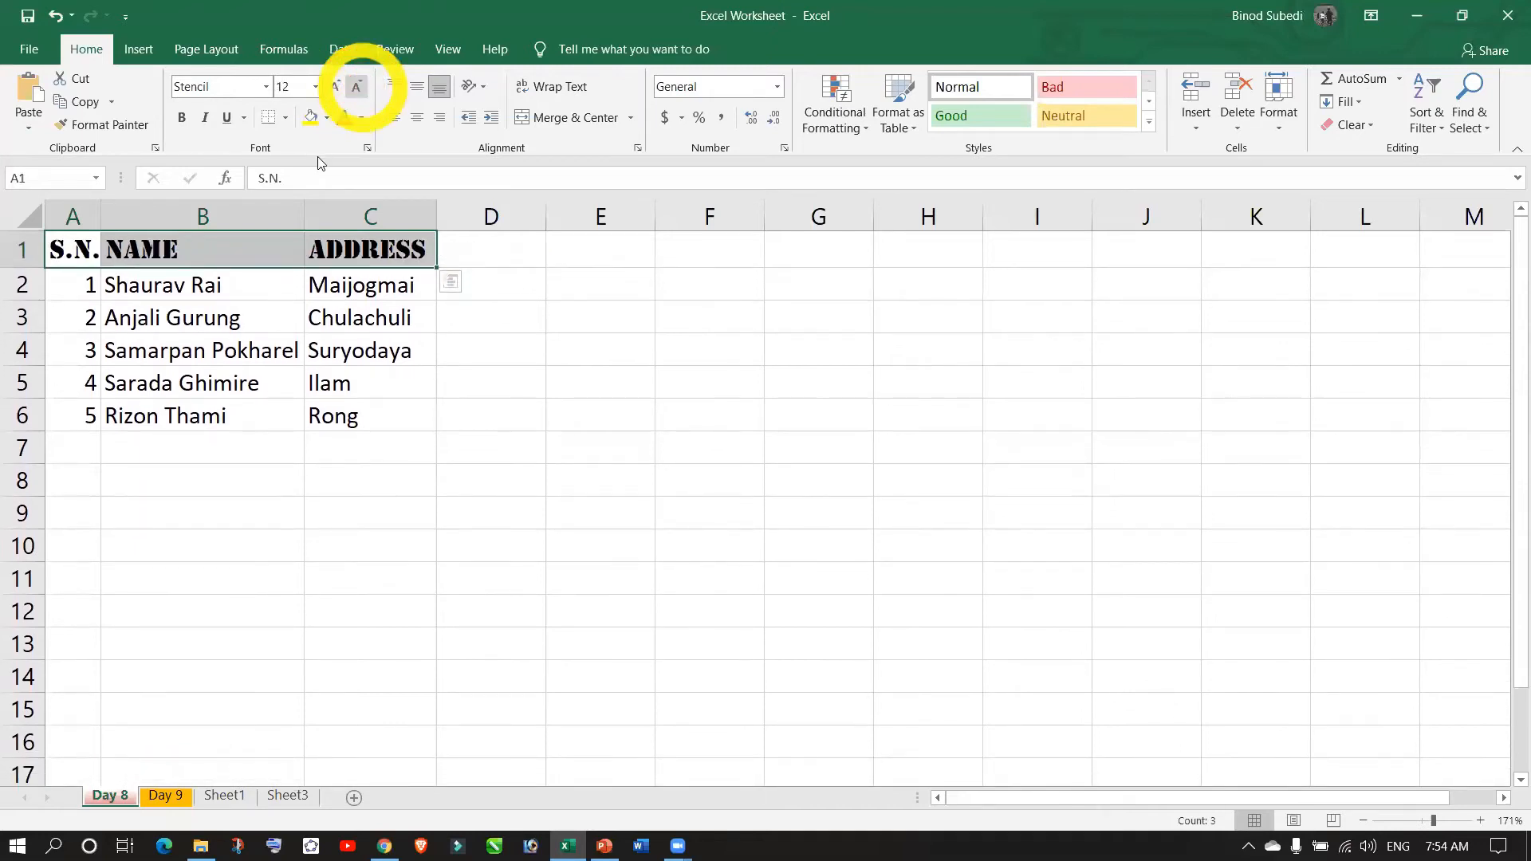
click(319, 507)
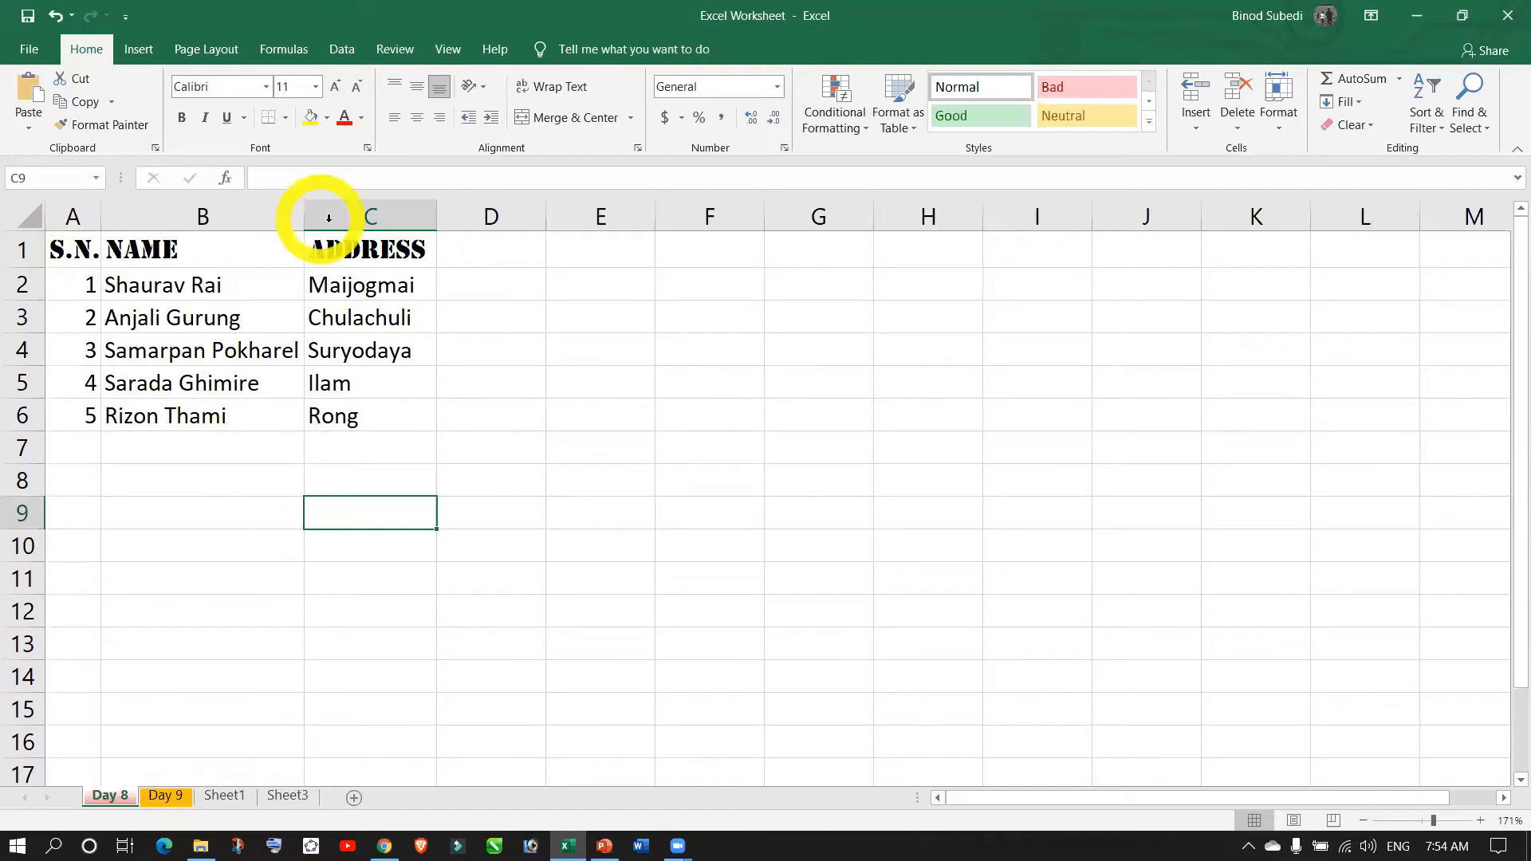
- Change the font of the header cells A1:C1 to Calibri Light
click(156, 216)
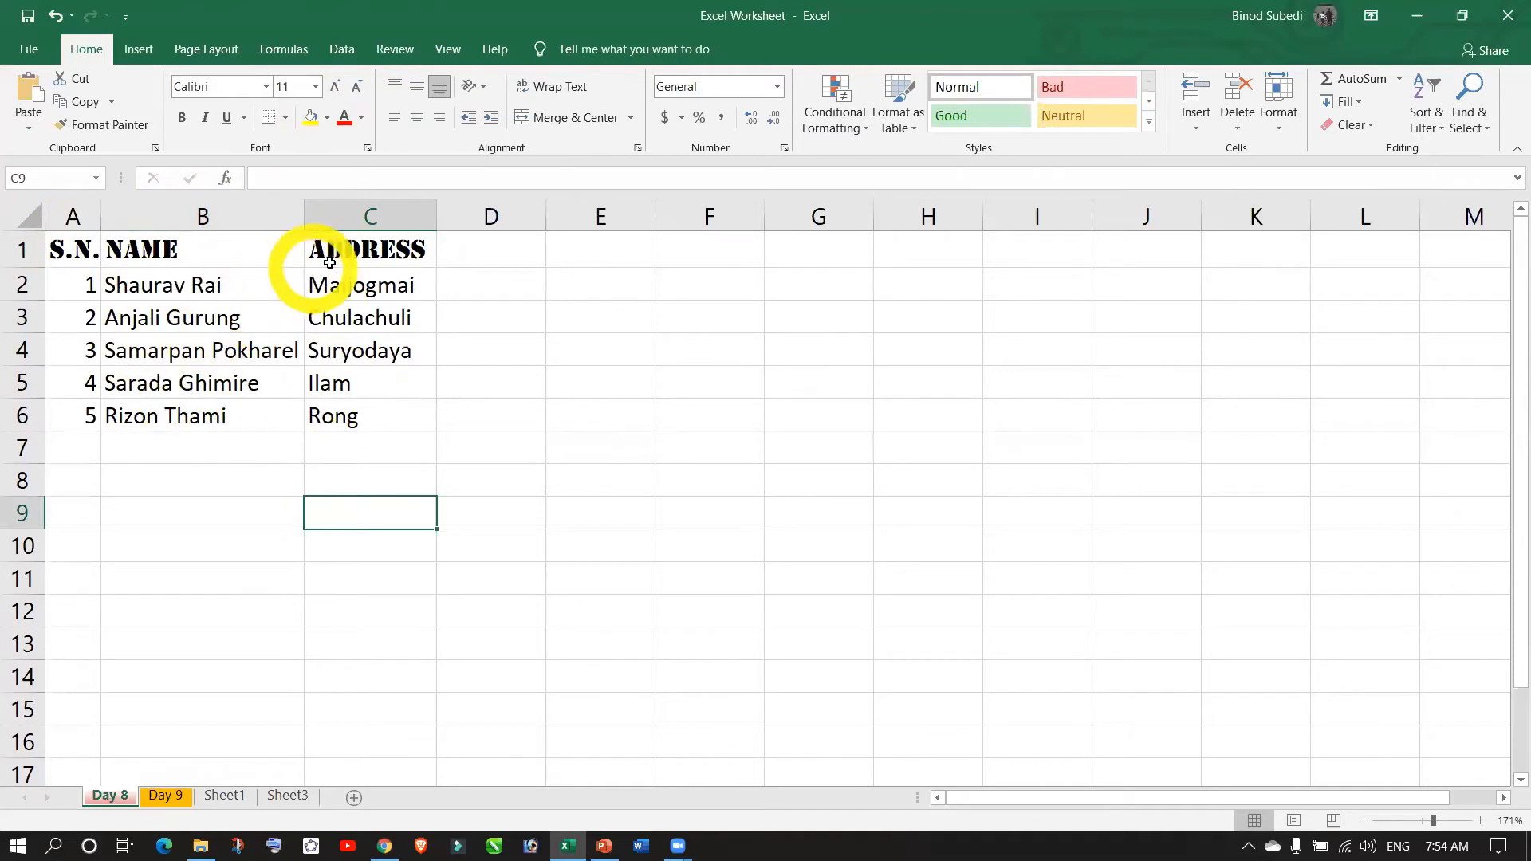
drag(327, 249, 68, 249)
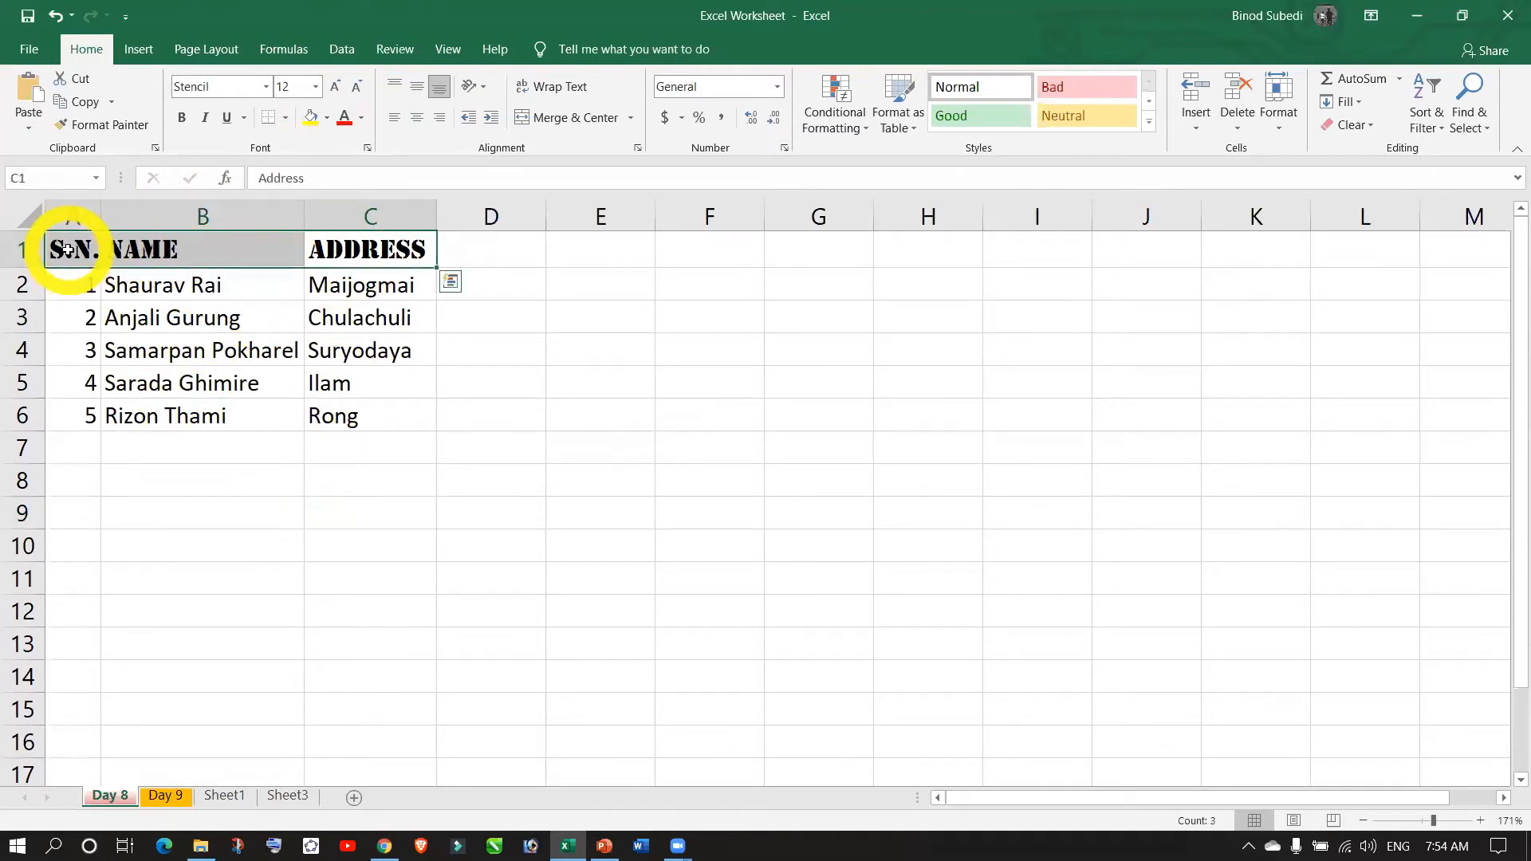
click(266, 86)
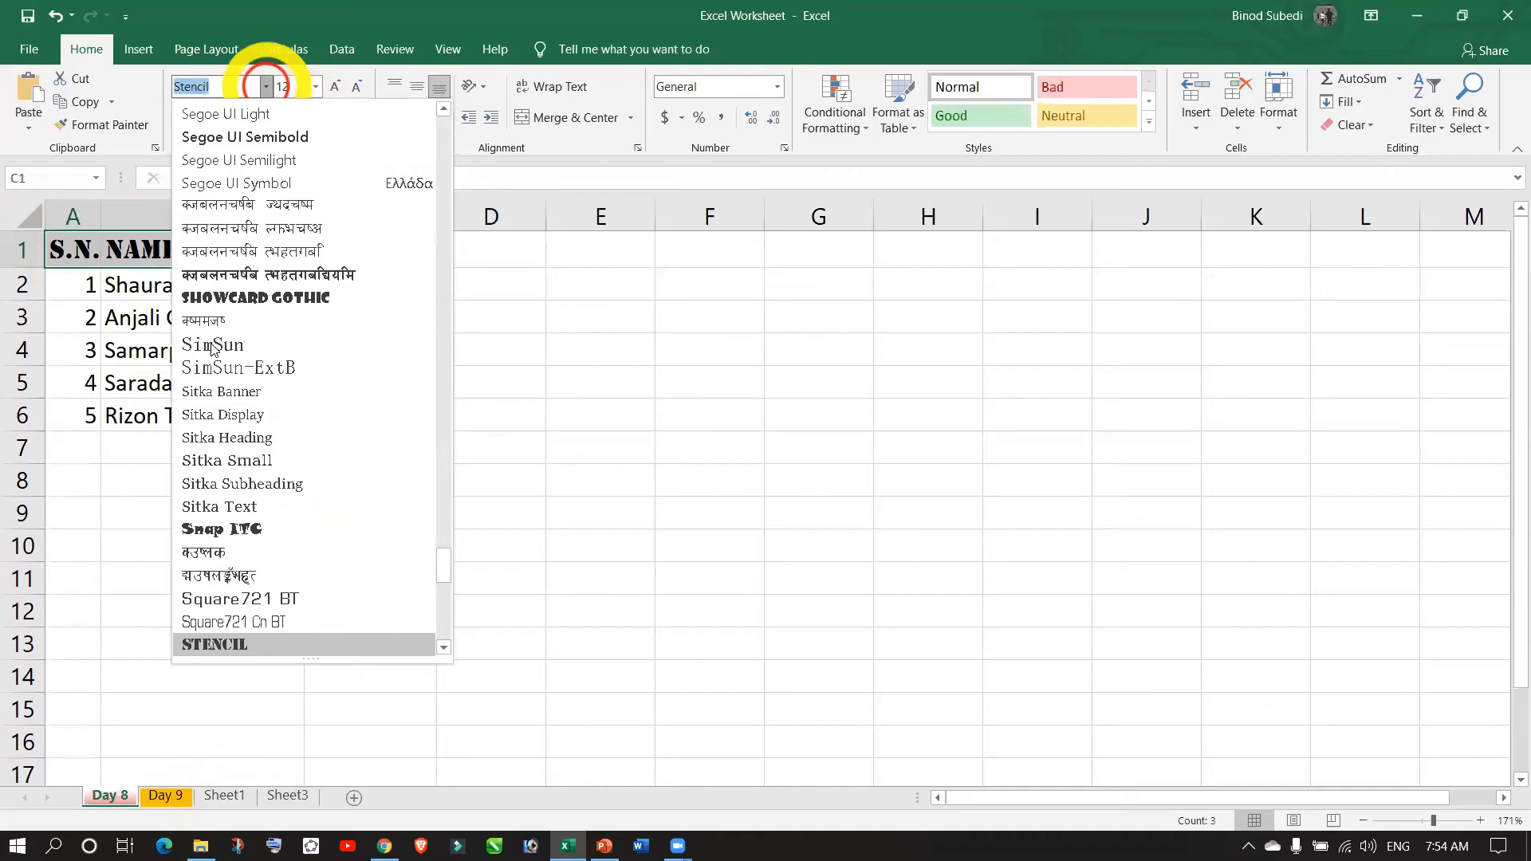
scroll(213, 349, up, 20)
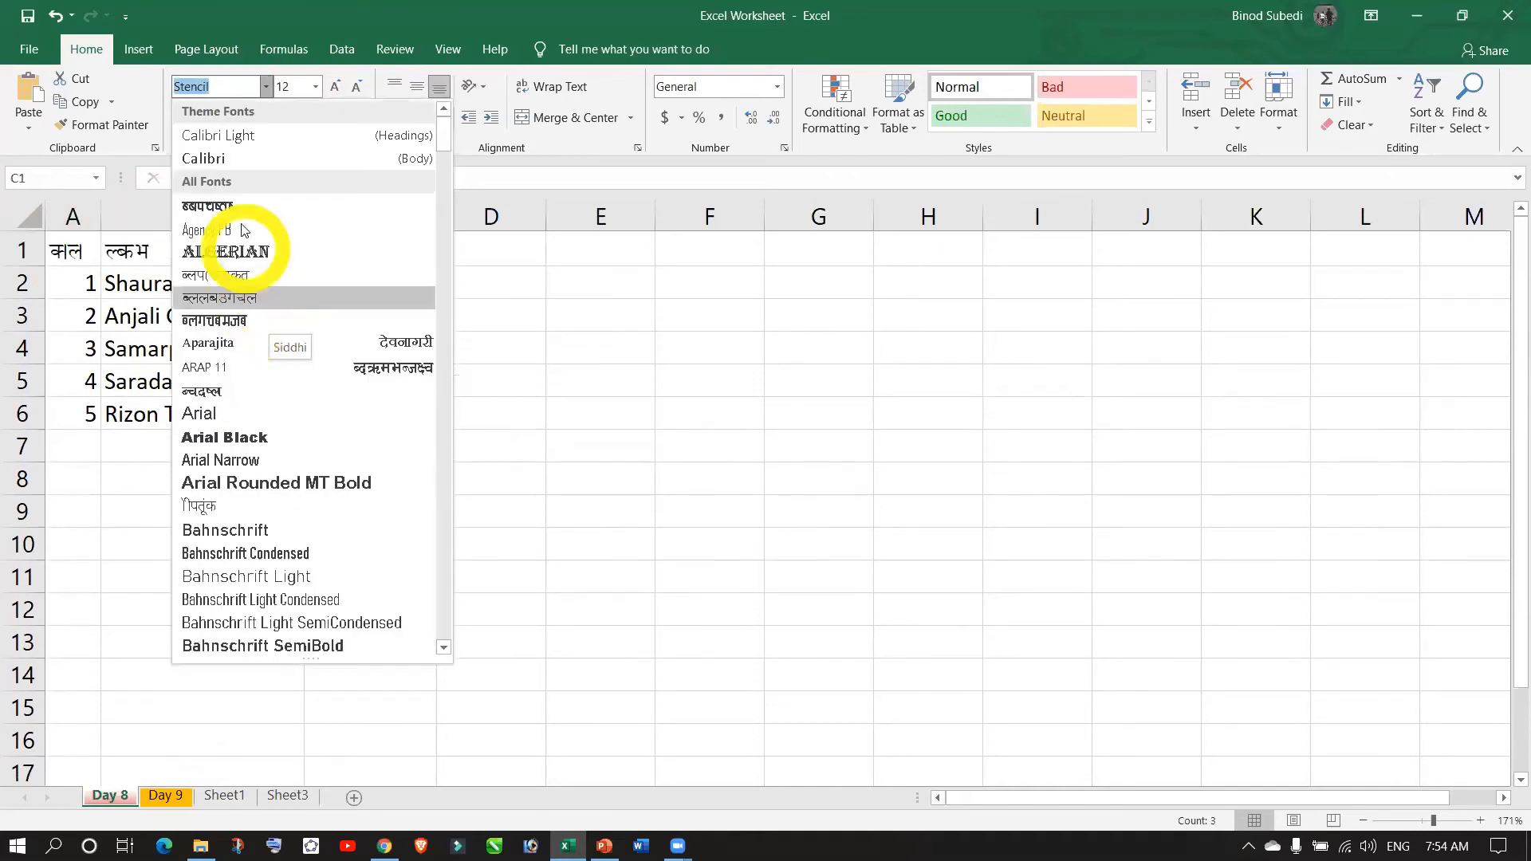
click(255, 136)
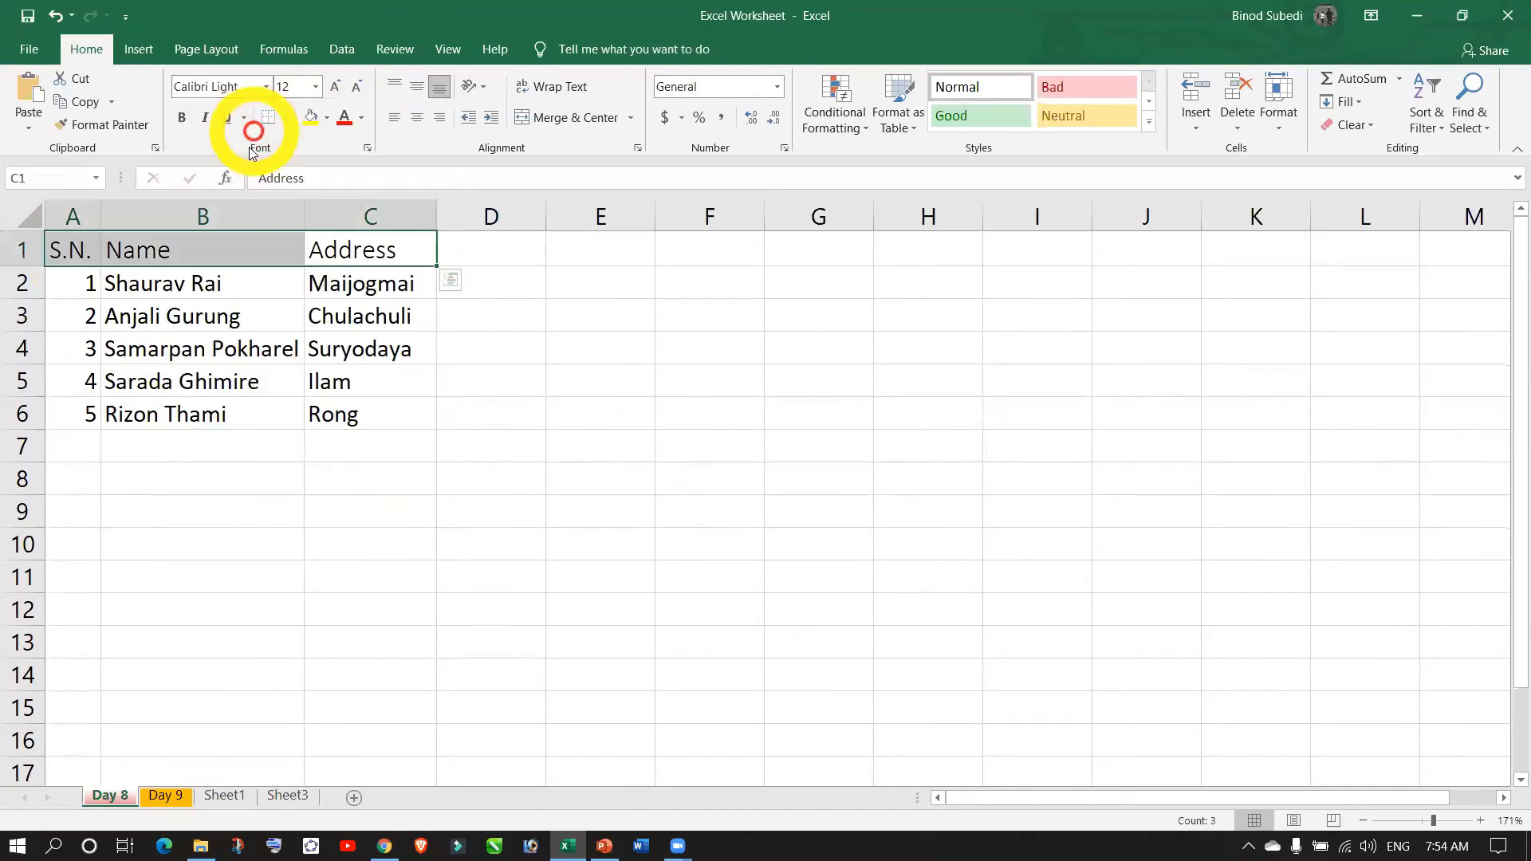
click(295, 484)
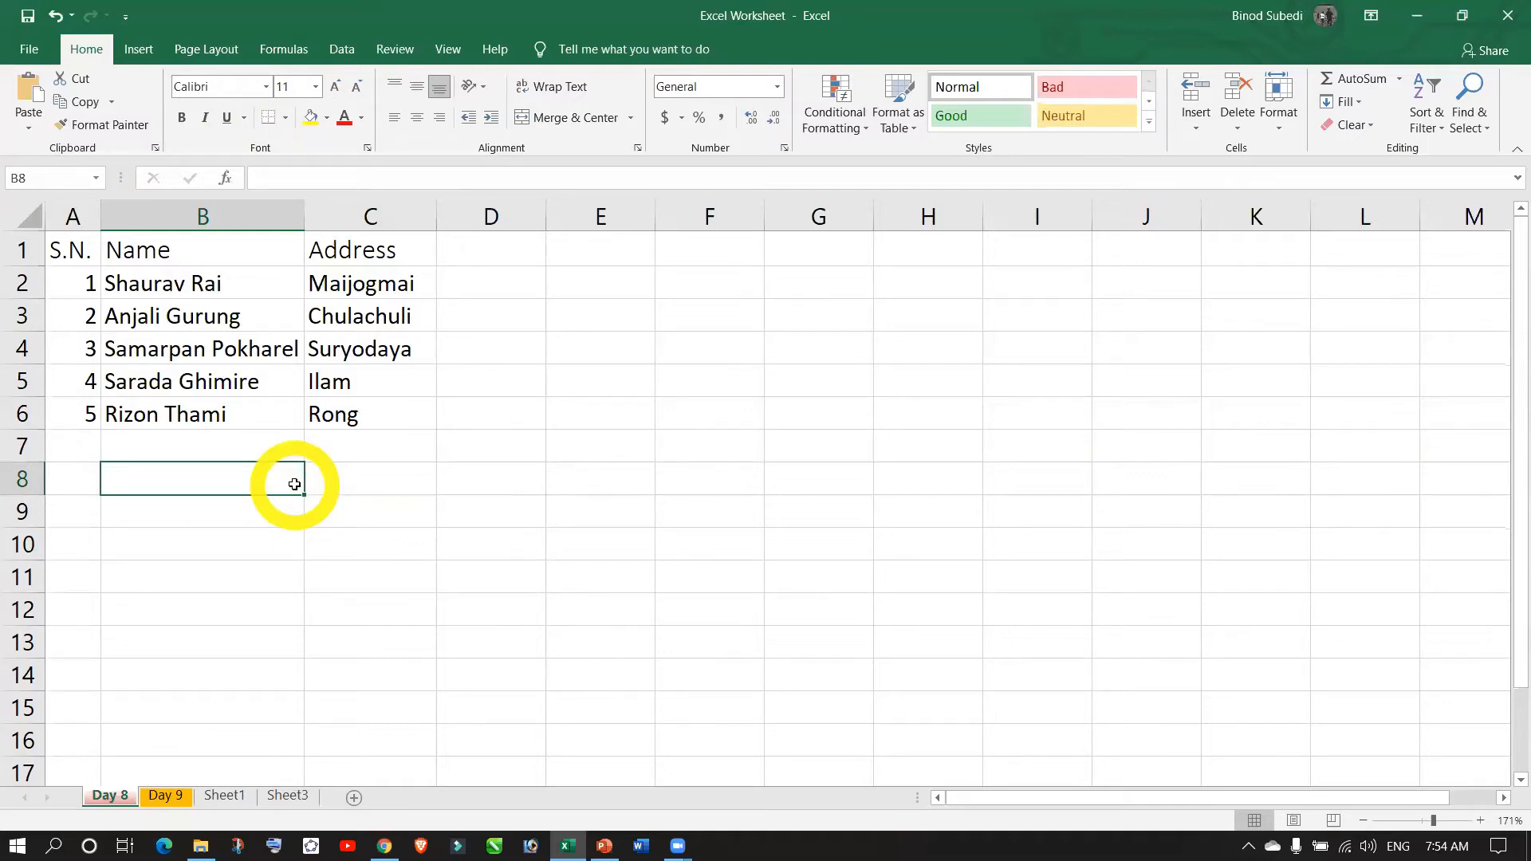
- Apply bold to the header cells A1:C1 and compare the formatting with a data cell in the Name column
drag(411, 246, 78, 254)
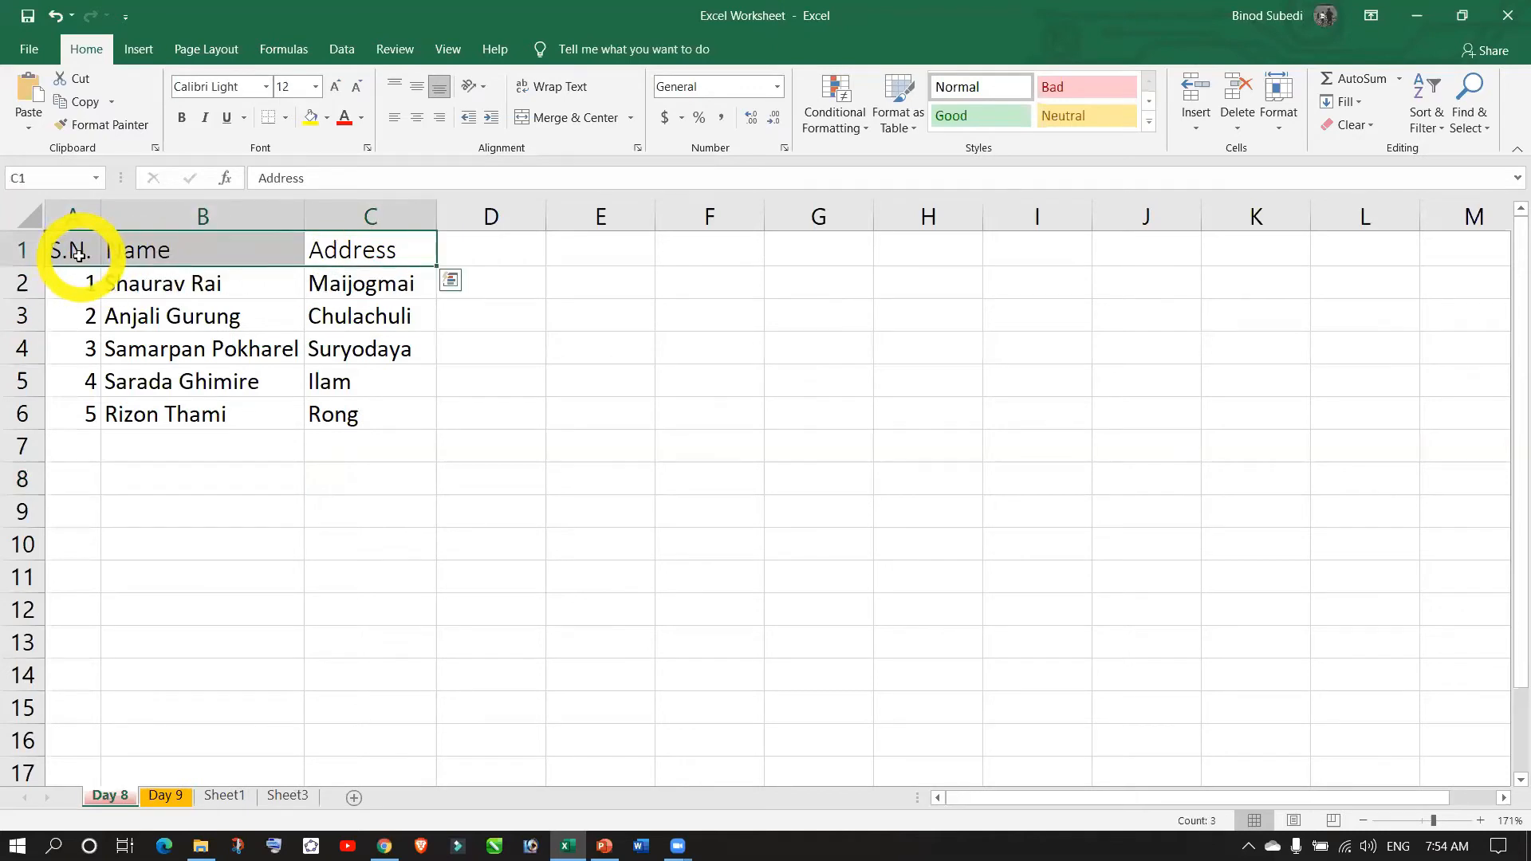
click(121, 312)
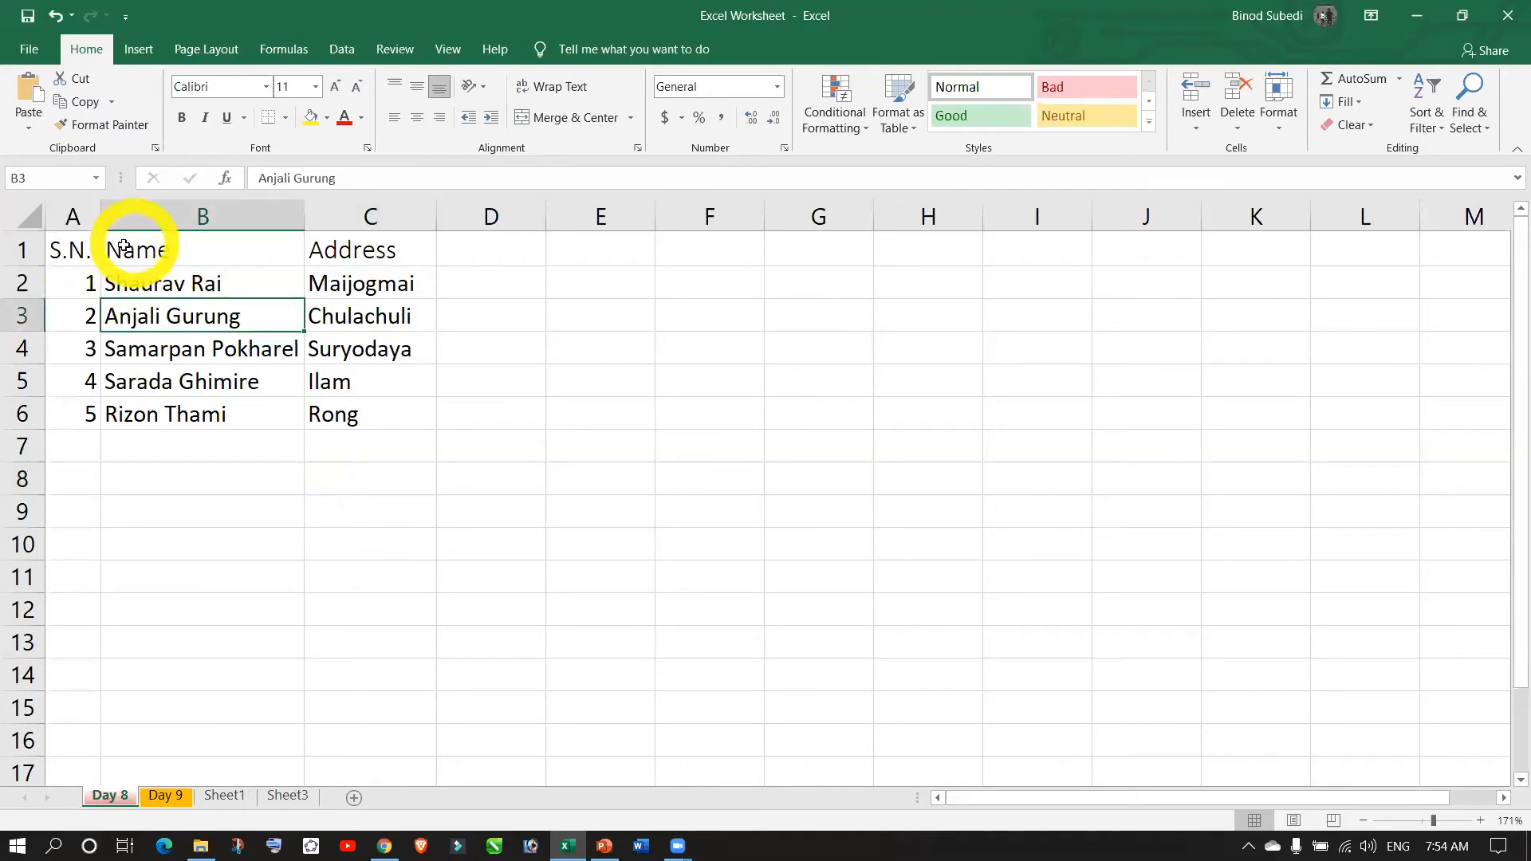
drag(65, 250, 350, 252)
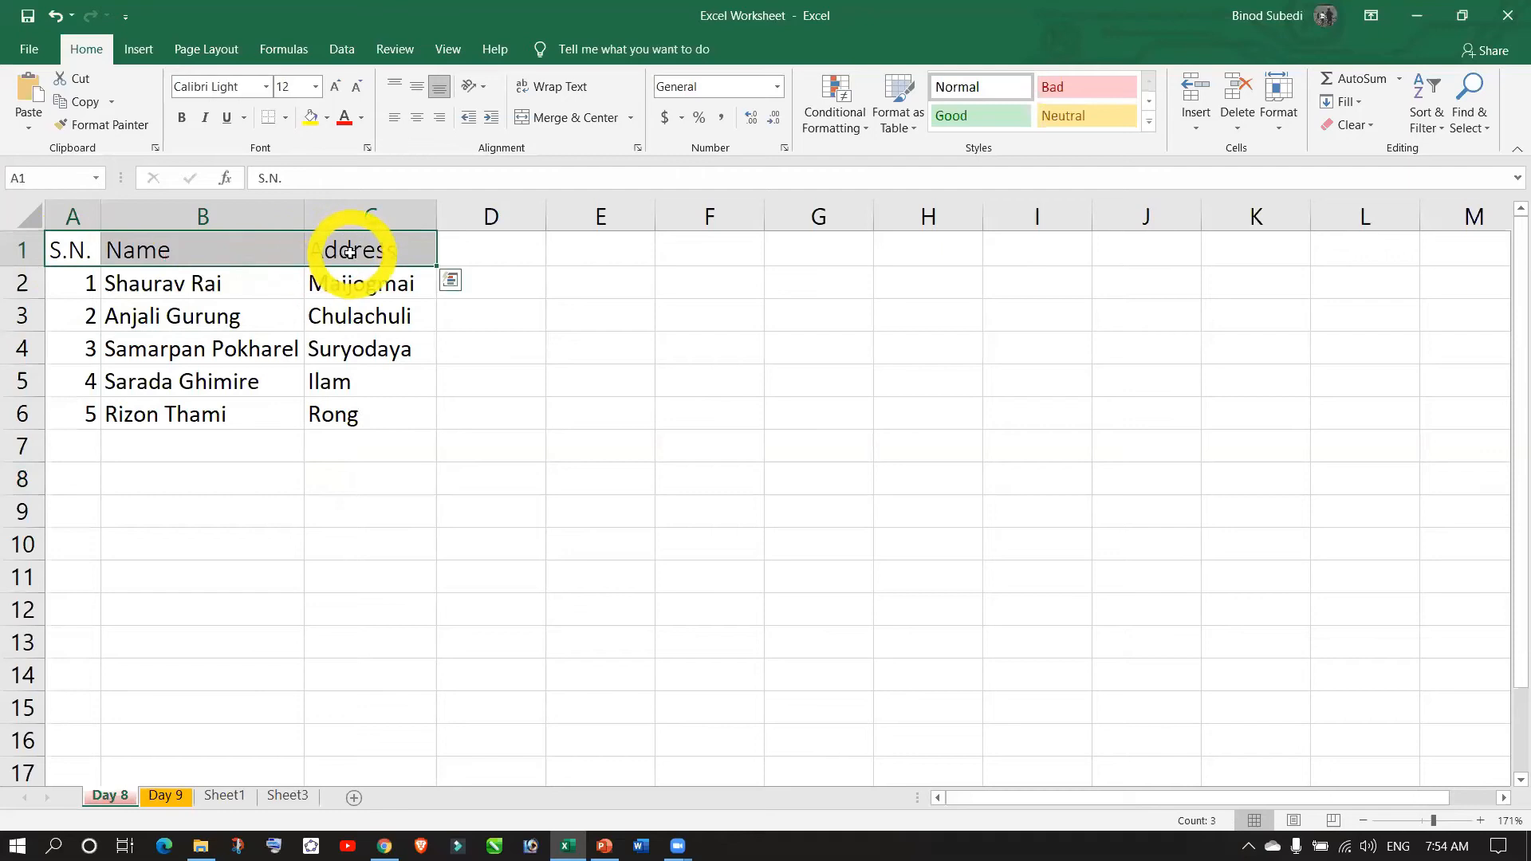
click(183, 120)
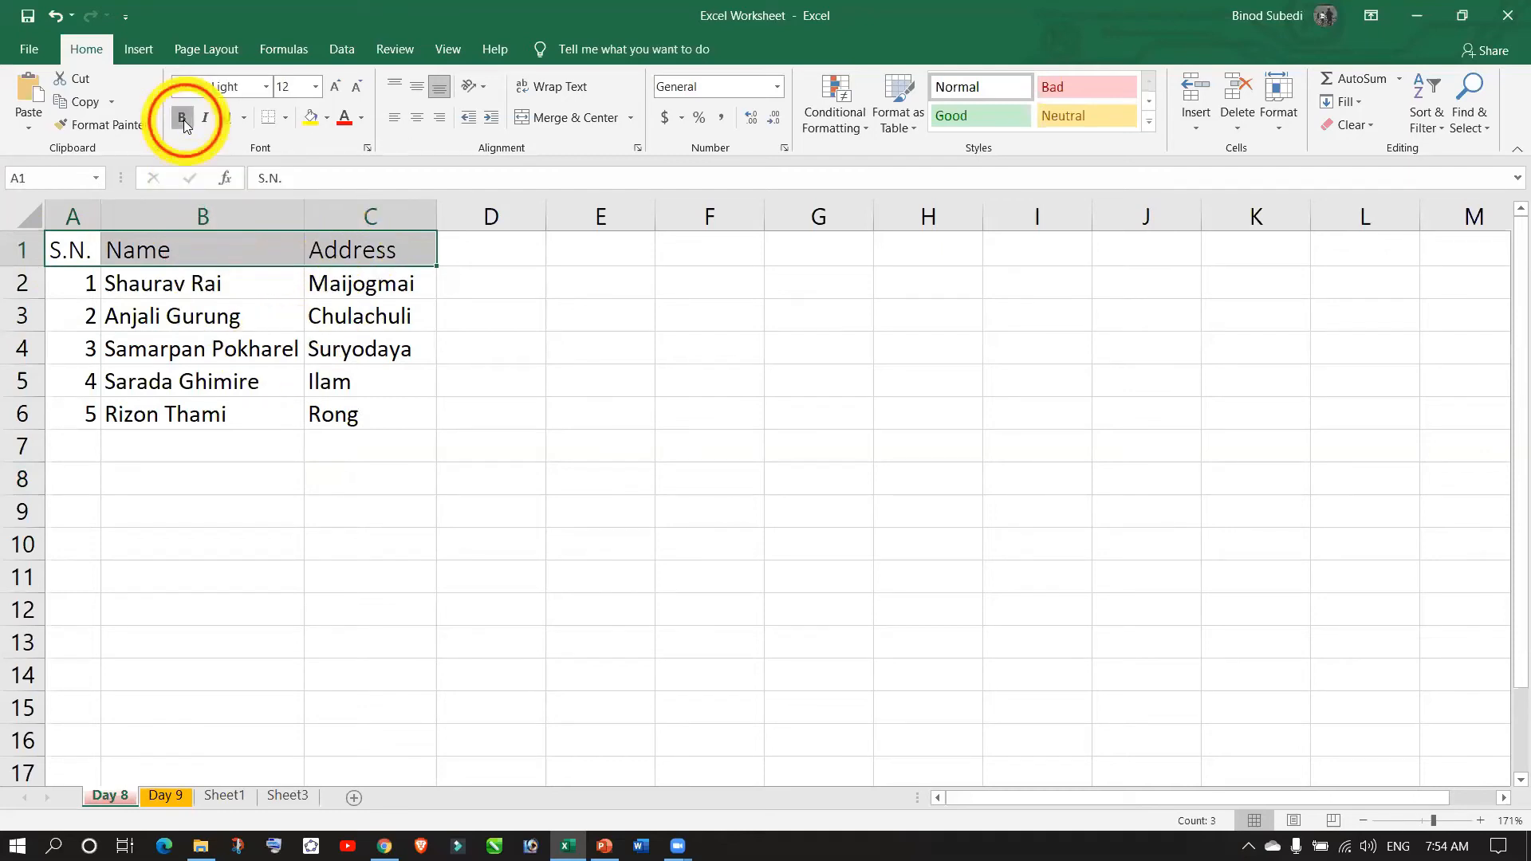
click(183, 120)
click(183, 125)
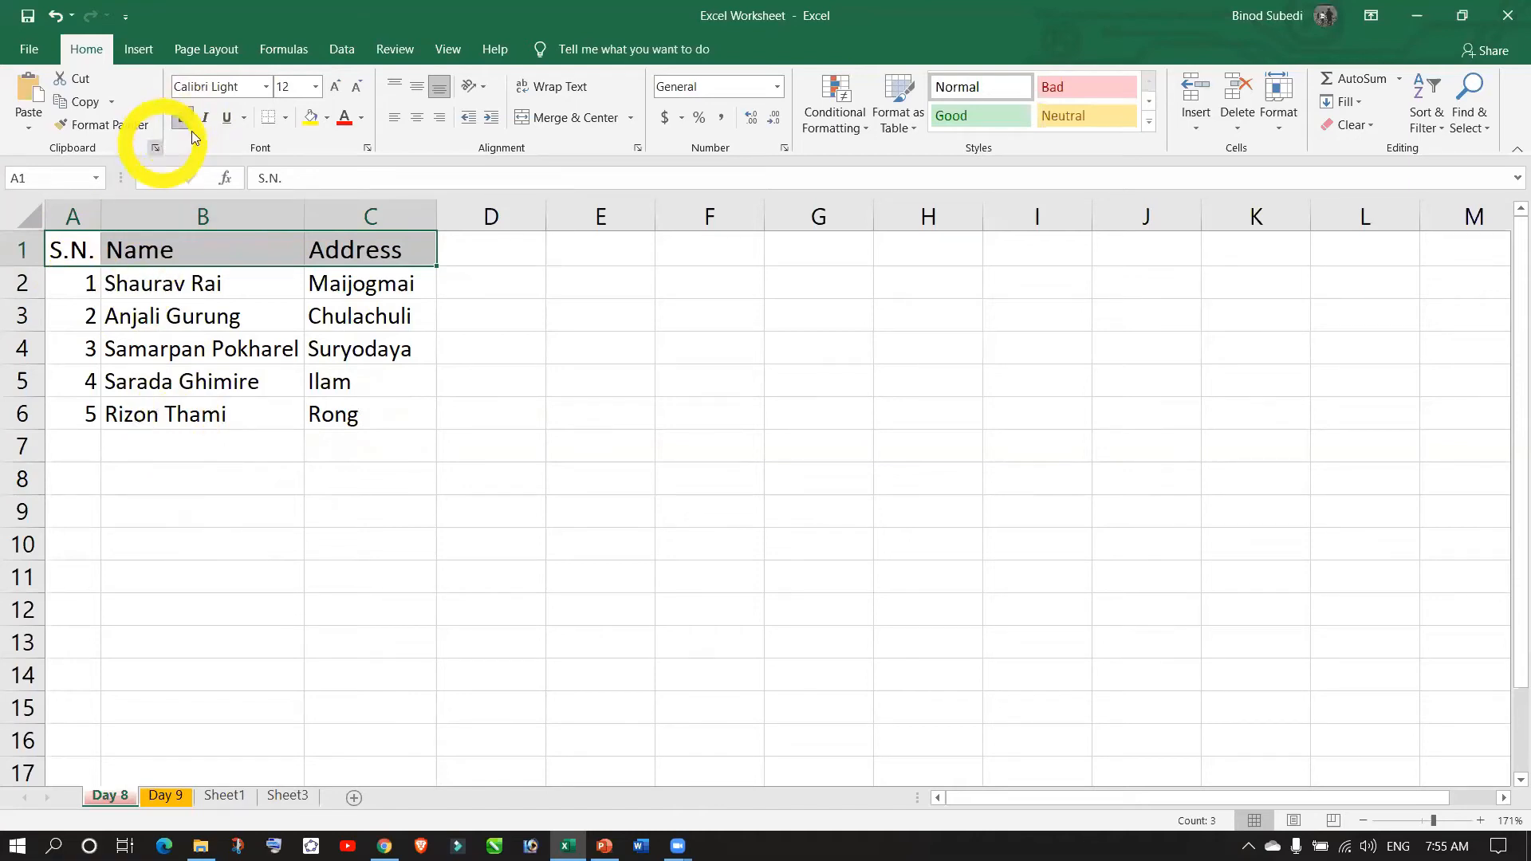
drag(69, 249, 343, 249)
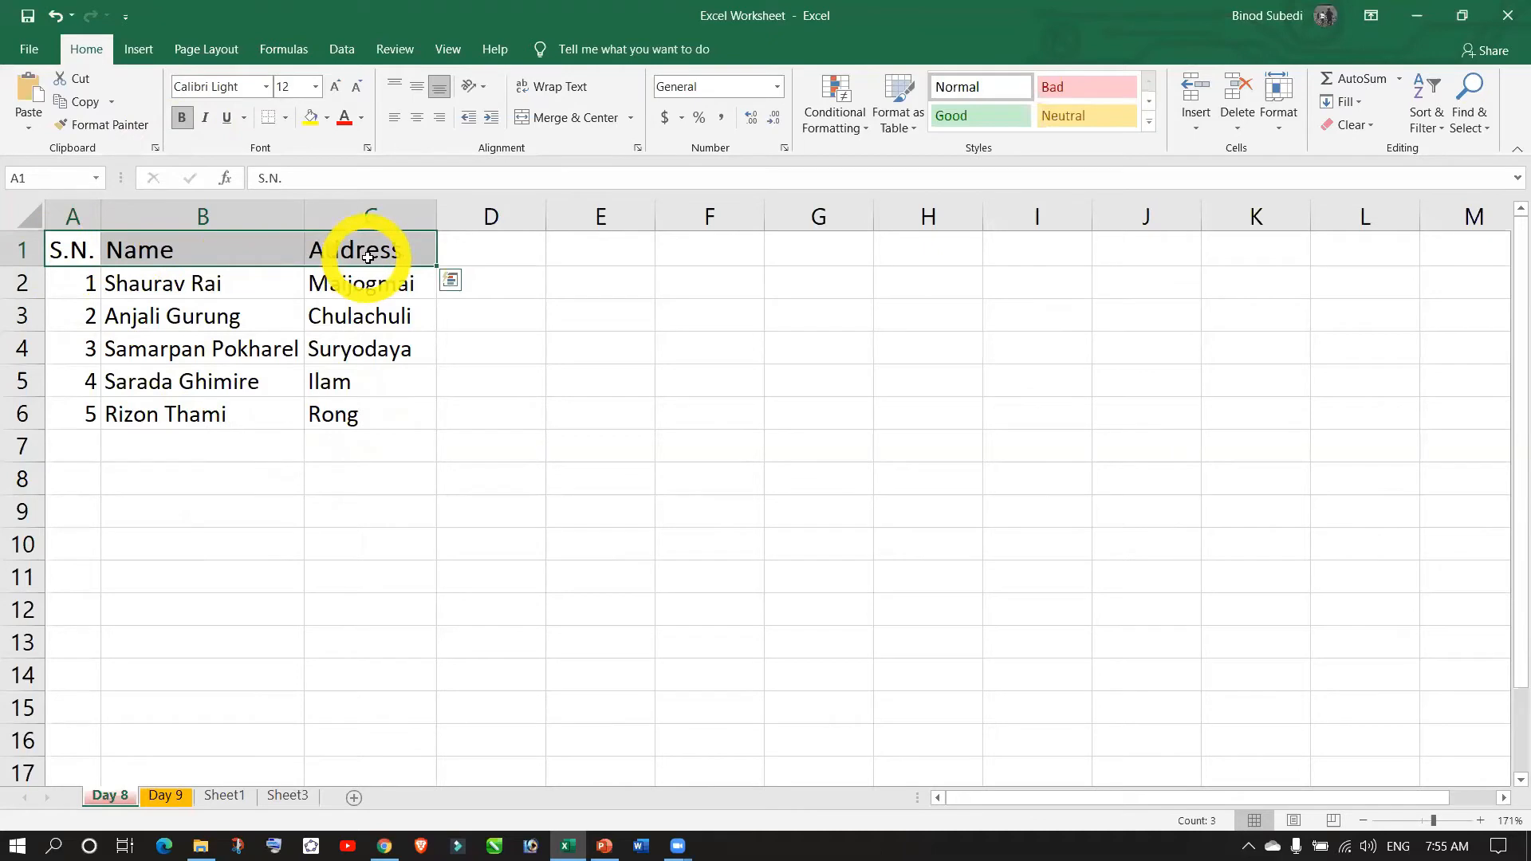
click(146, 315)
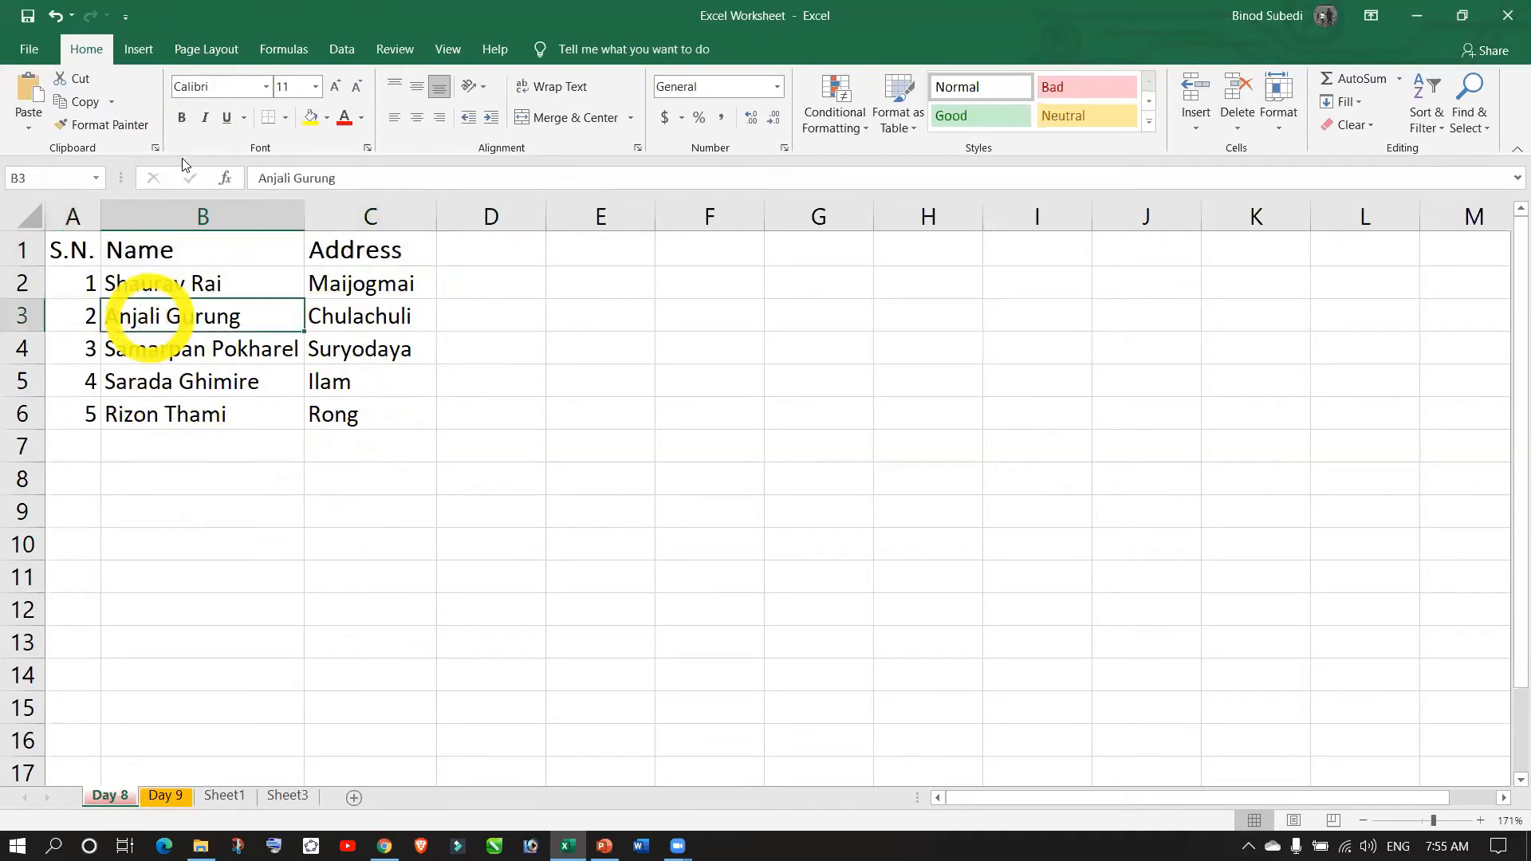
click(140, 250)
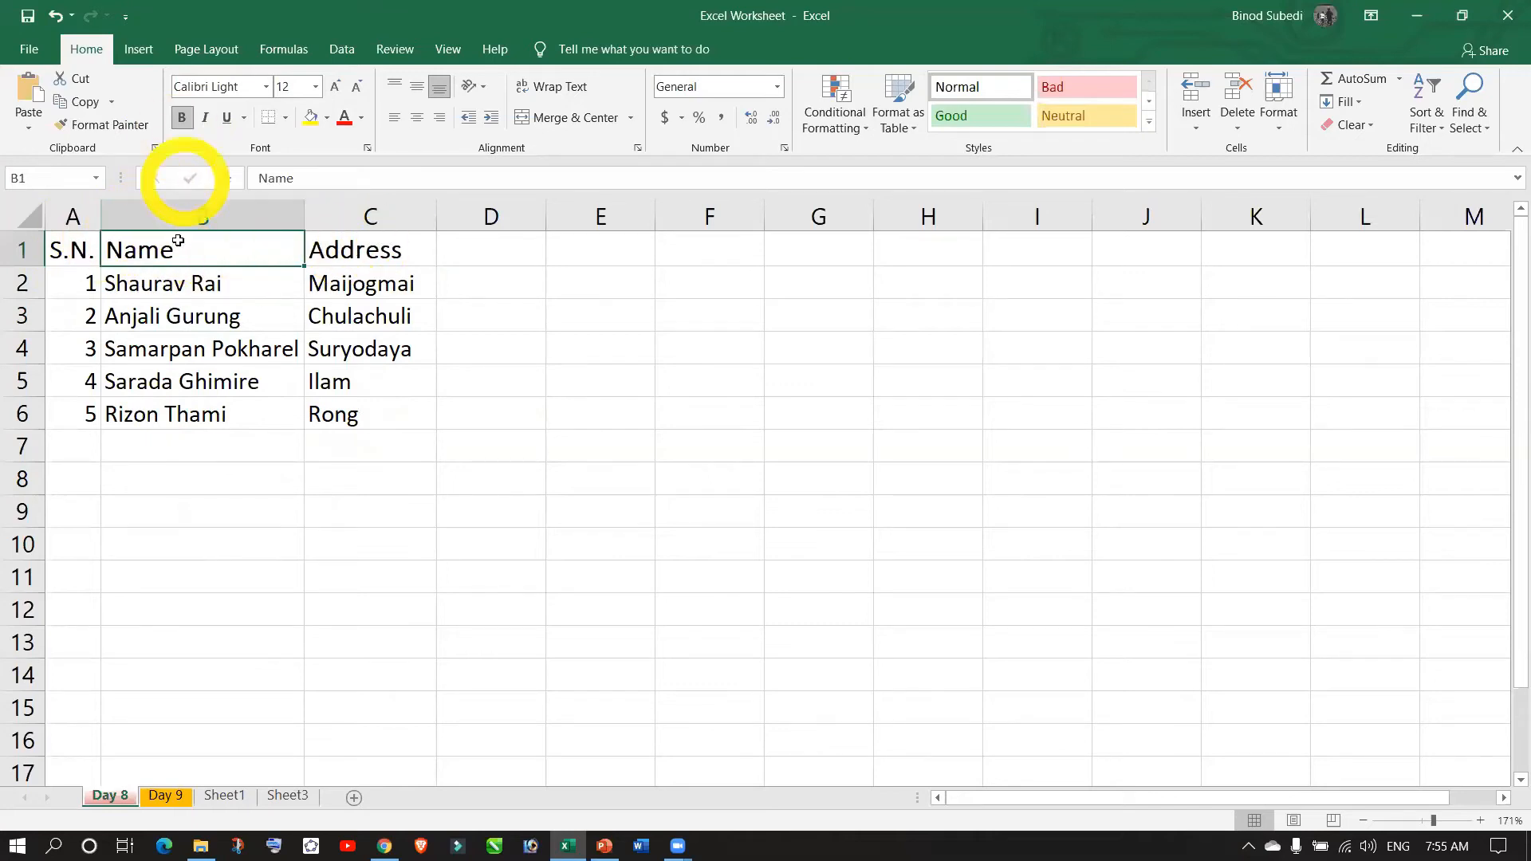
click(173, 314)
- Apply italic to the header cells A1:C1 and check the formatting of the individual header cells
drag(368, 254, 68, 246)
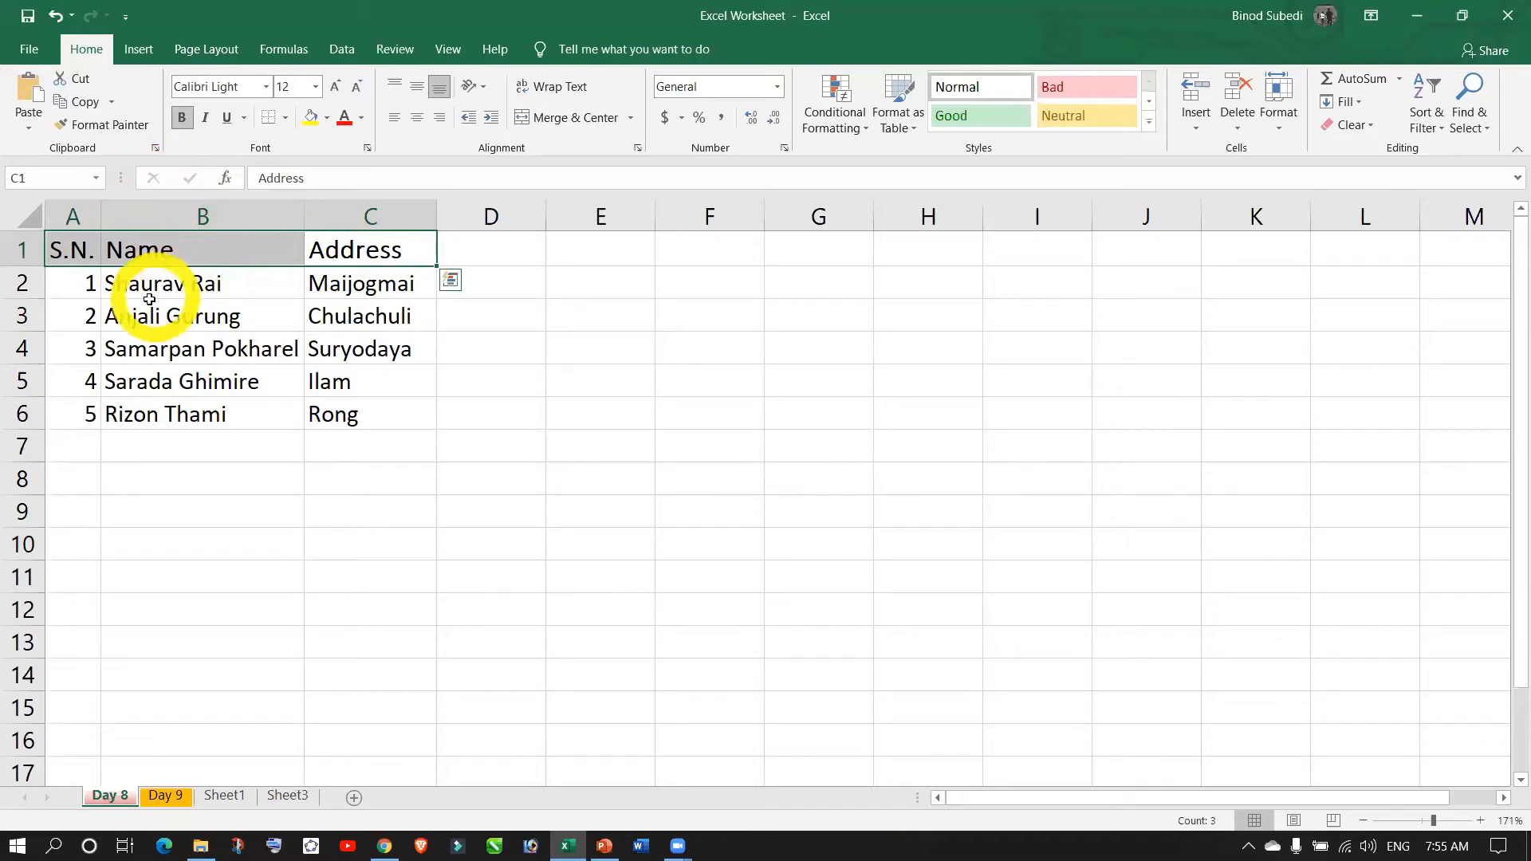
click(204, 121)
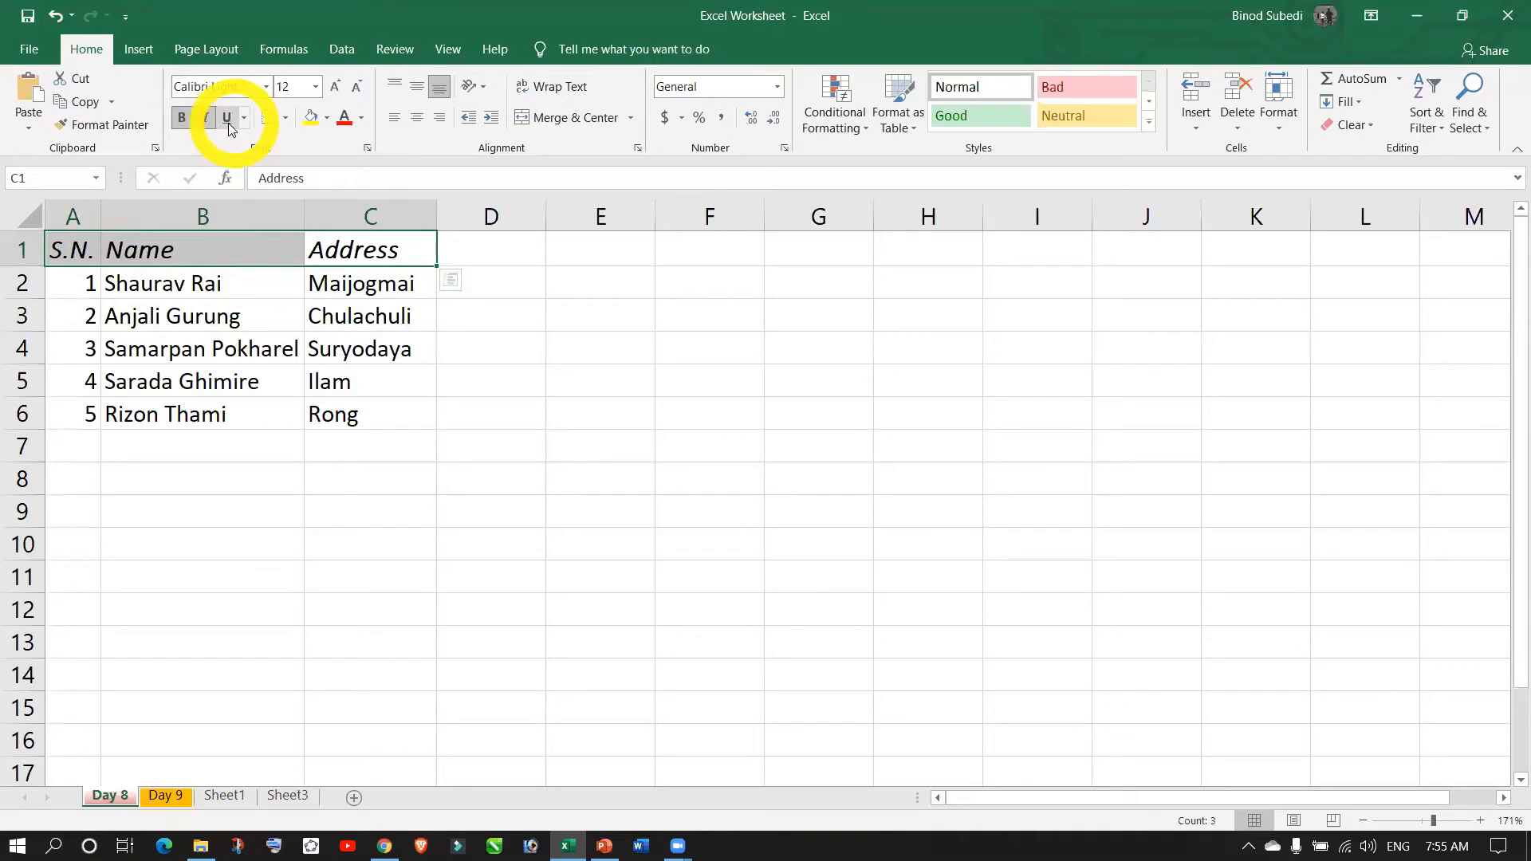
click(197, 355)
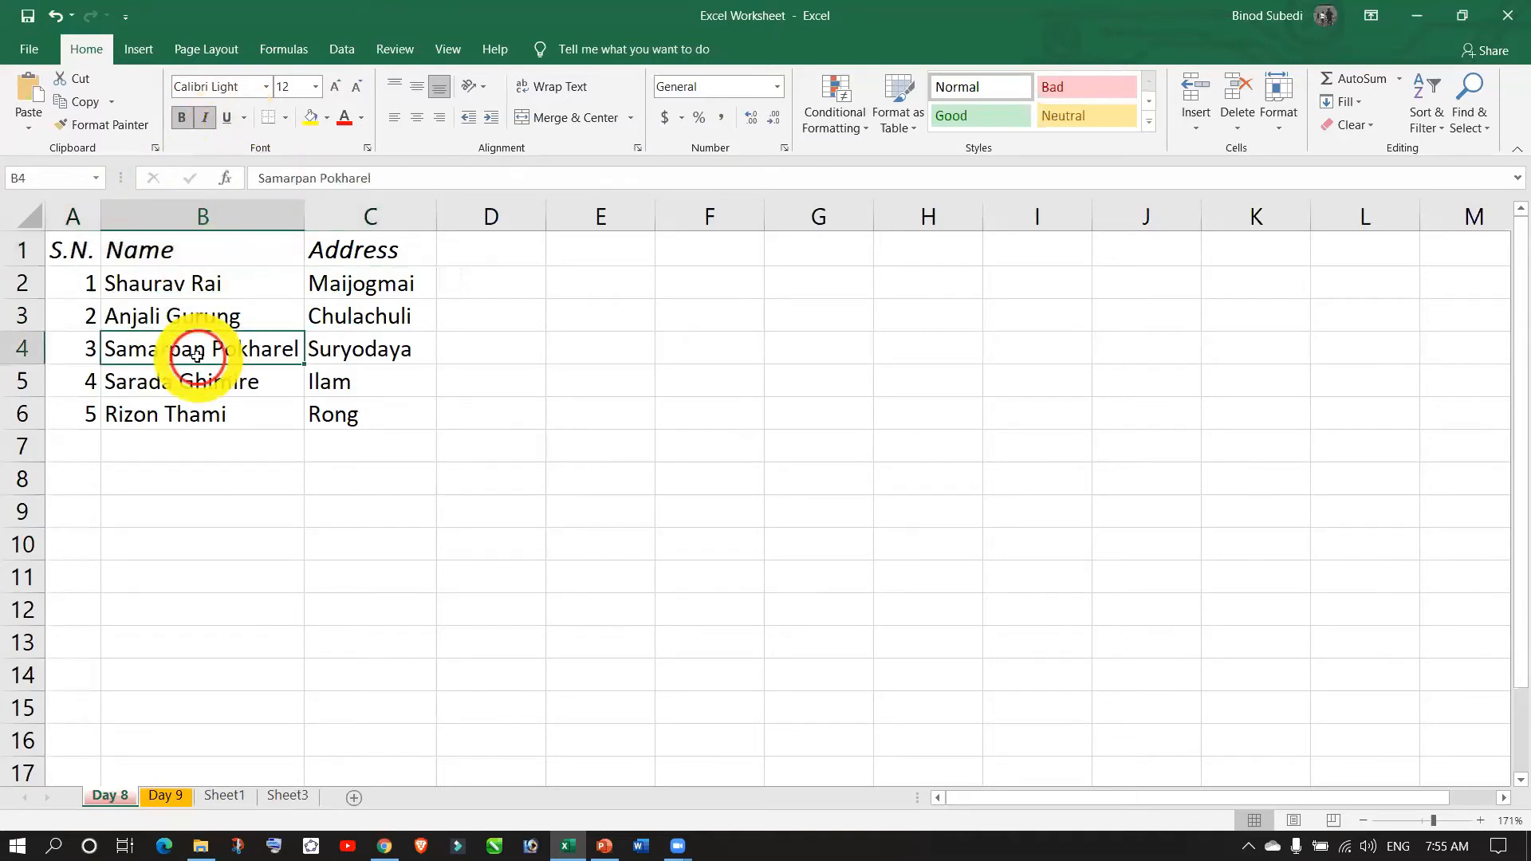
click(169, 248)
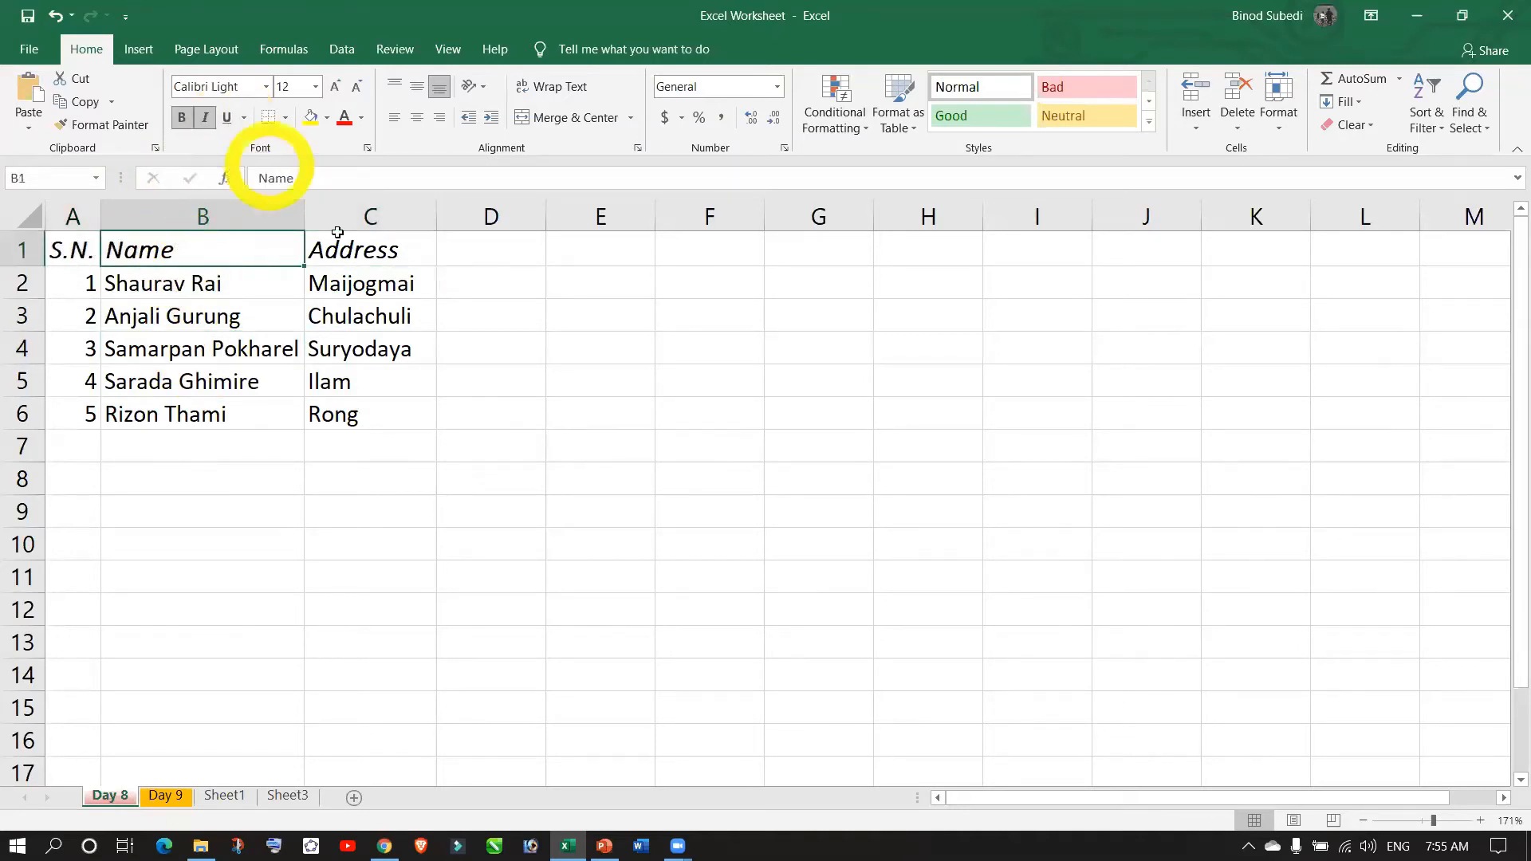
click(351, 254)
click(414, 454)
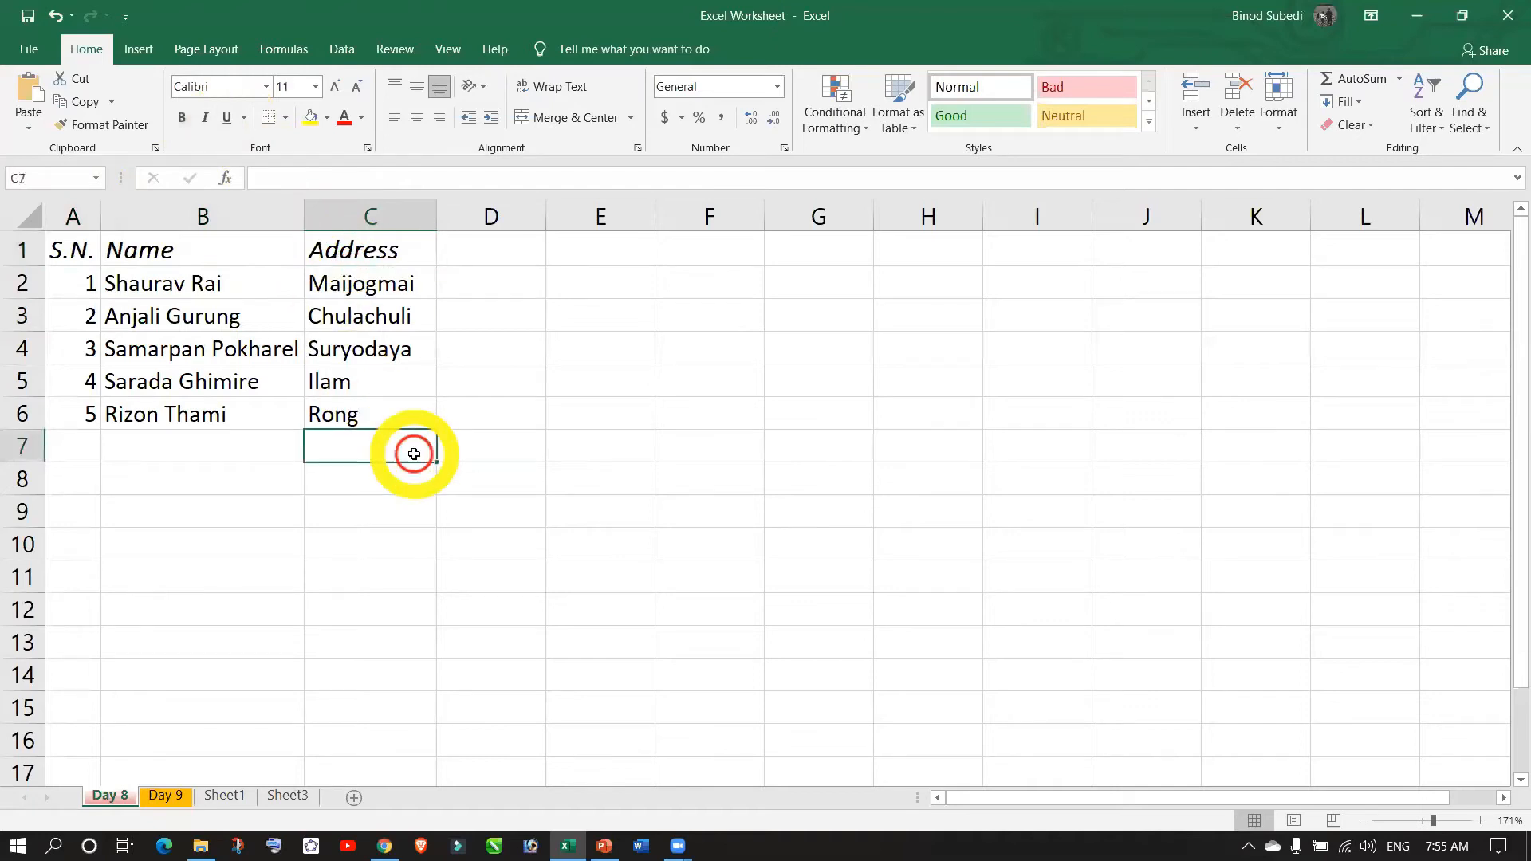
- Apply a single underline to the header cells A1:C1
drag(64, 252, 377, 243)
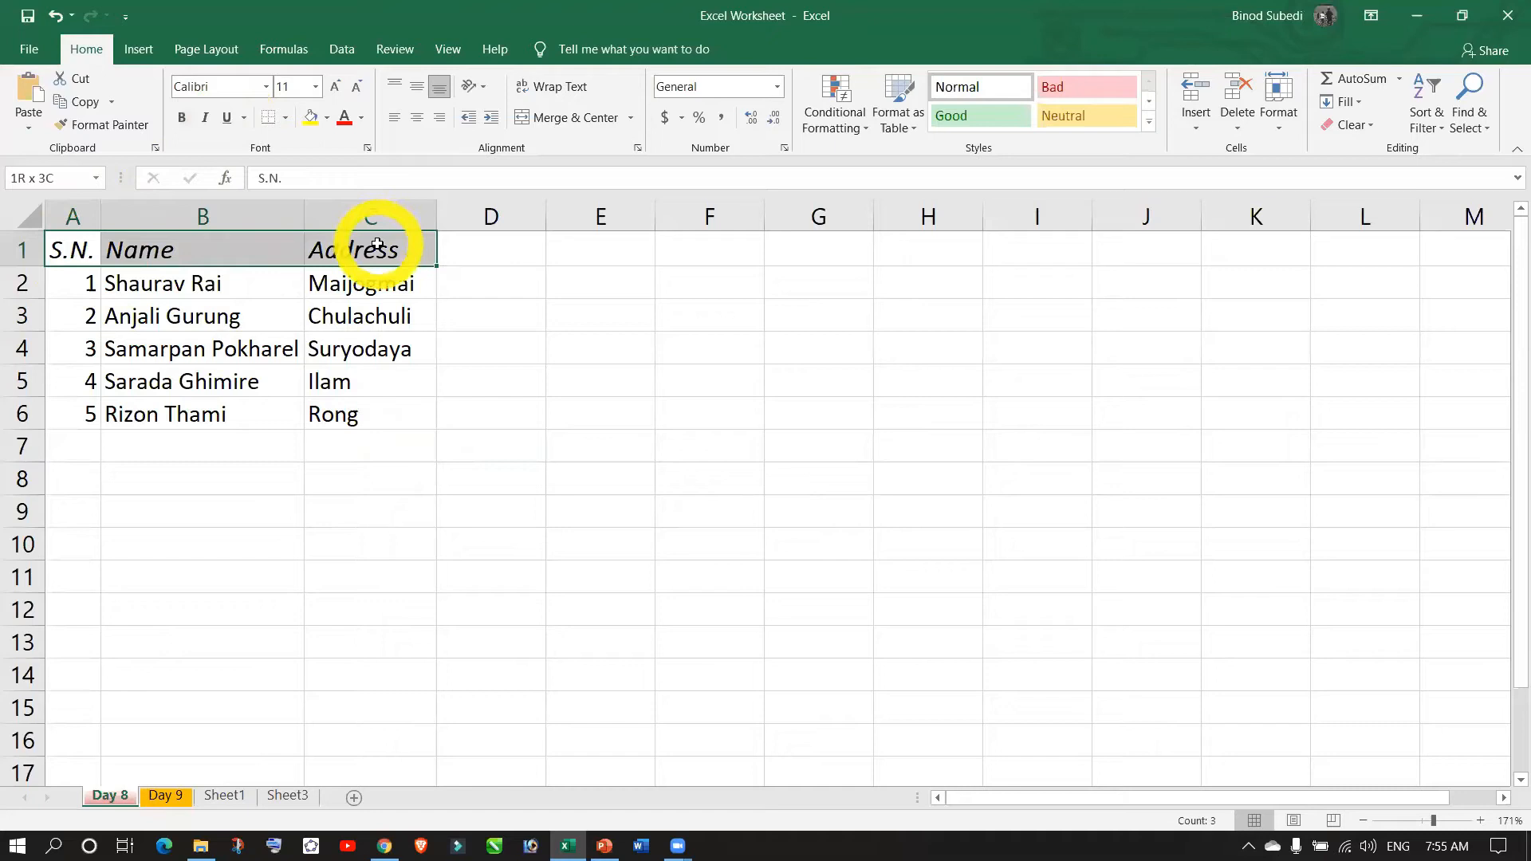
click(175, 465)
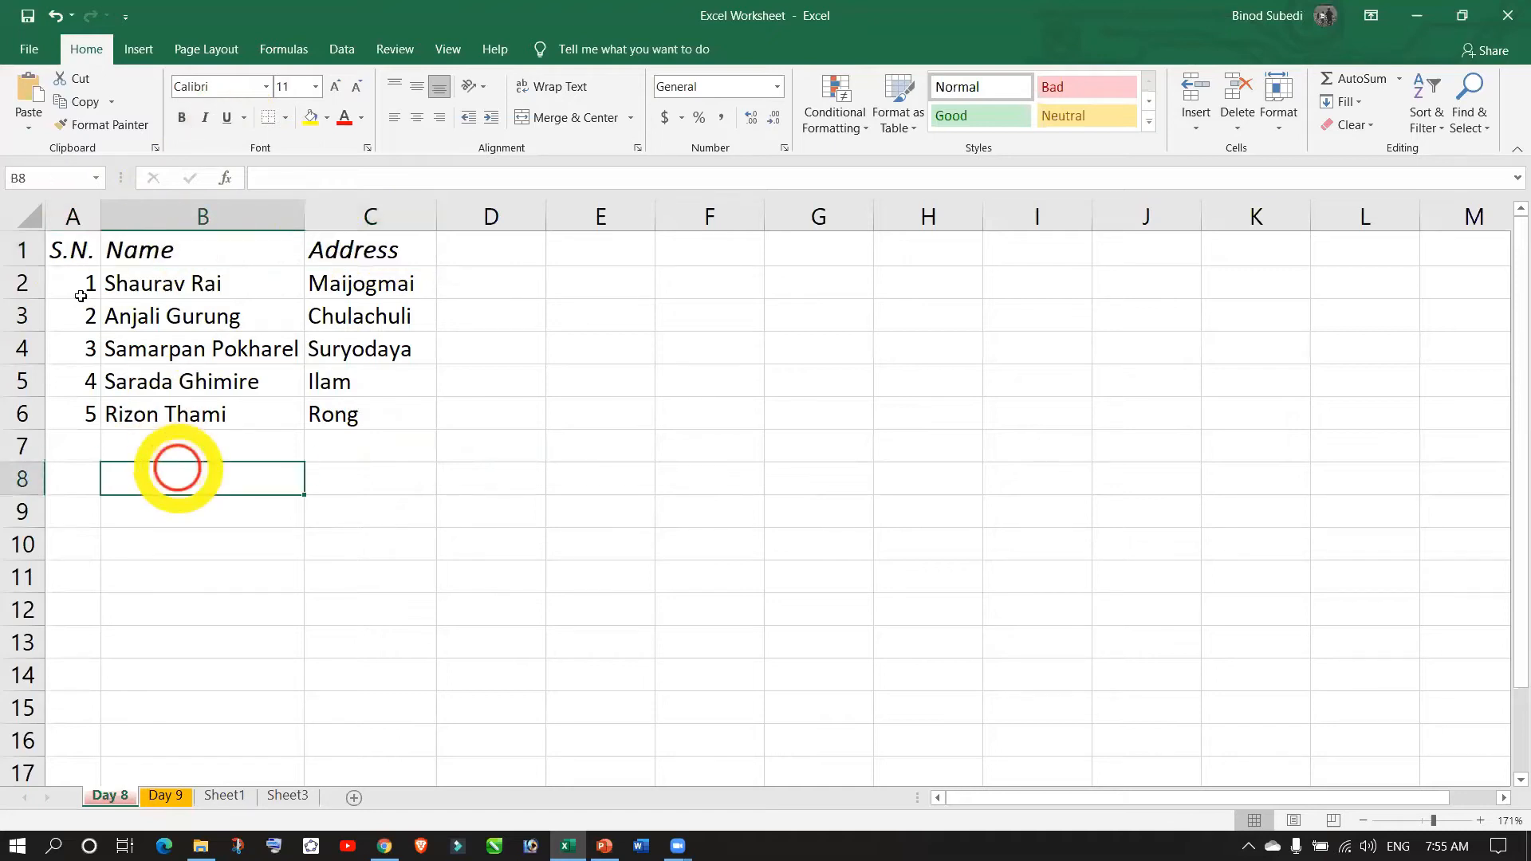
drag(62, 252, 366, 252)
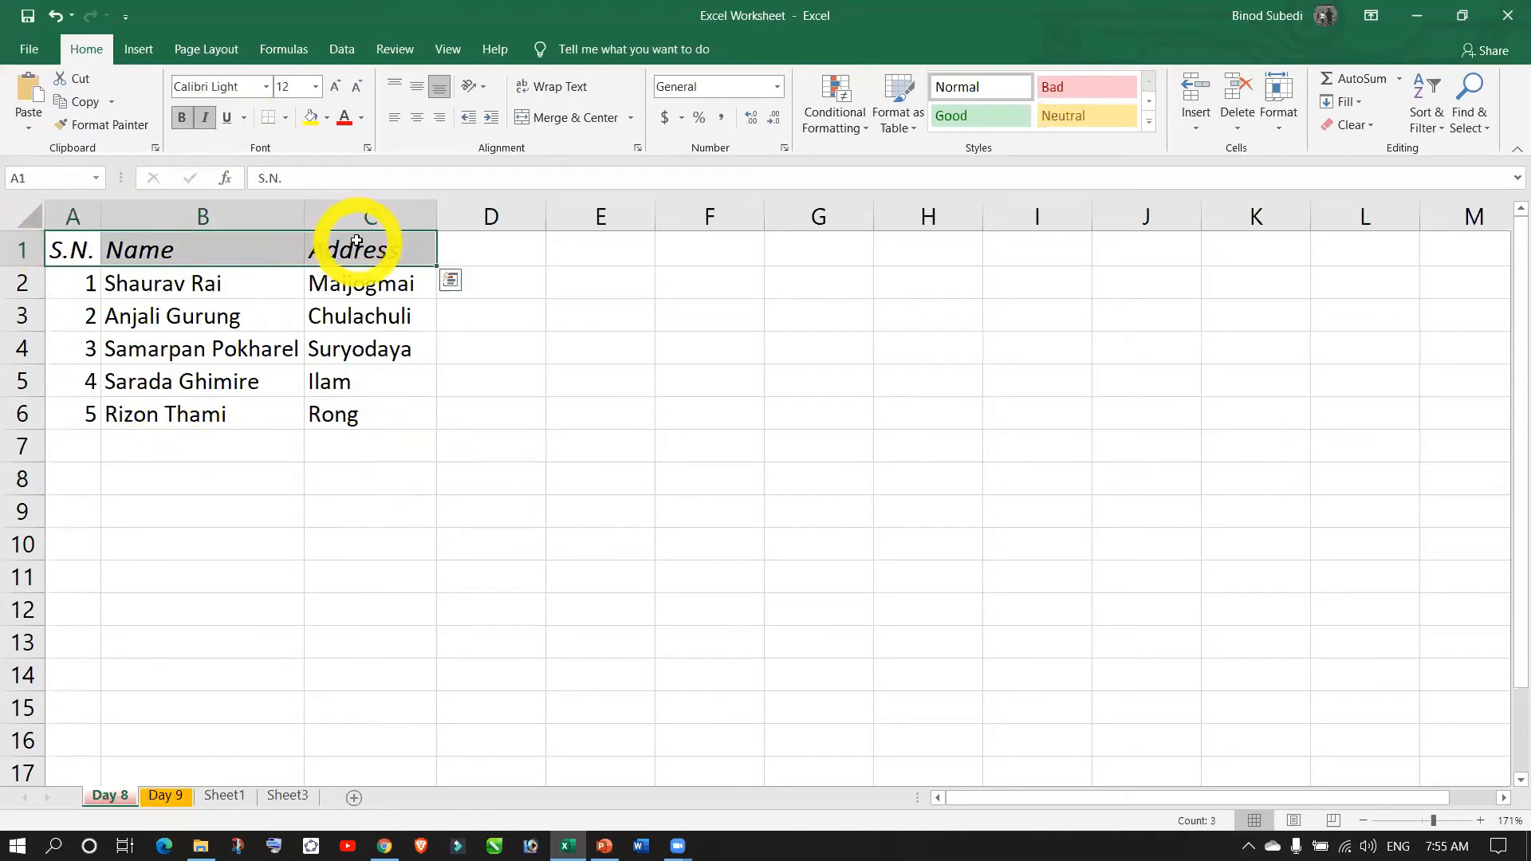
drag(73, 245, 354, 242)
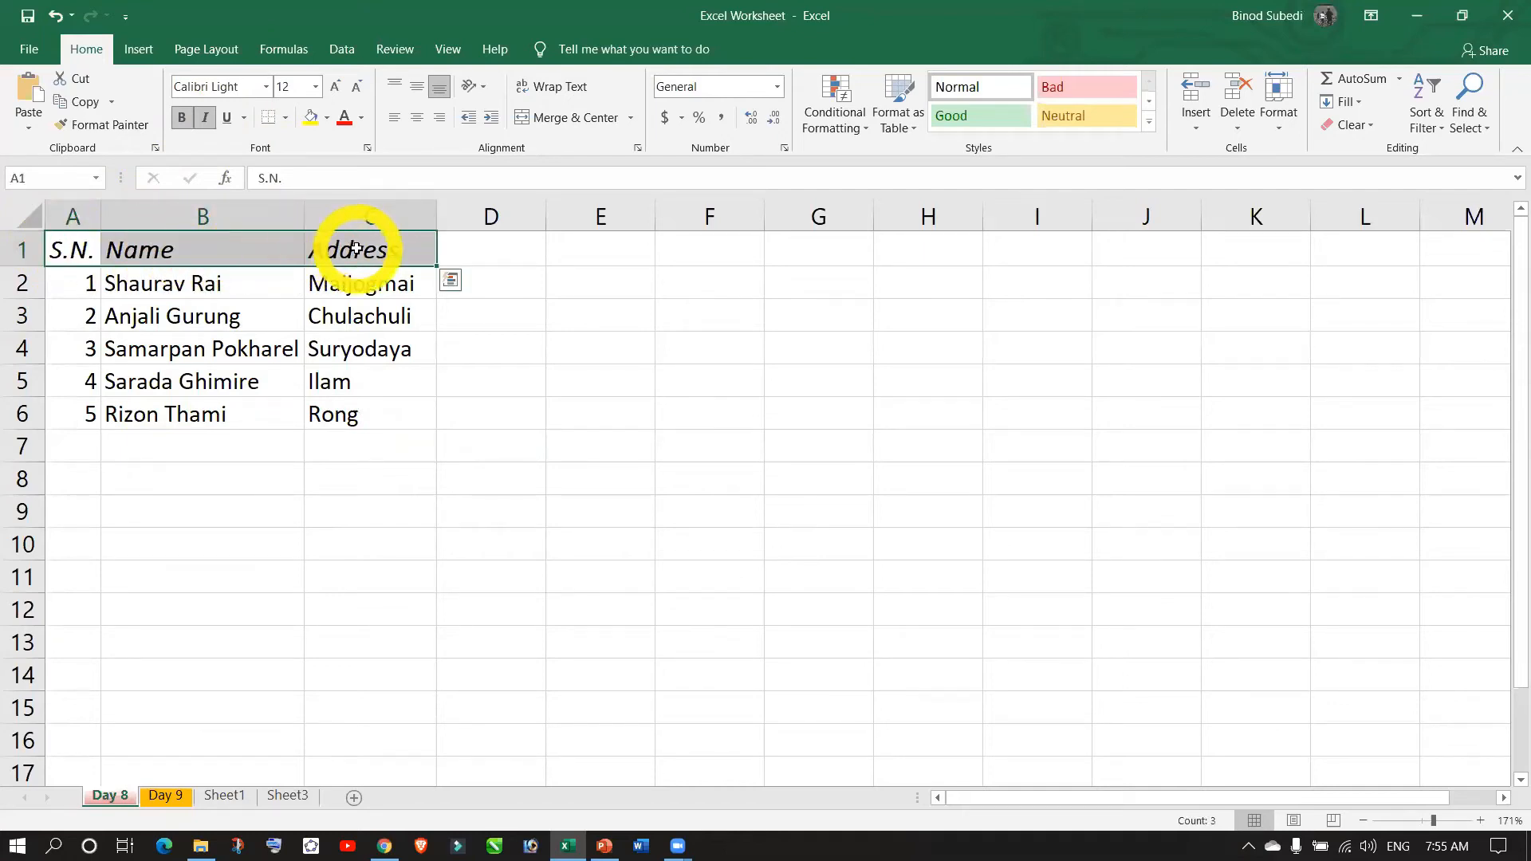
click(227, 118)
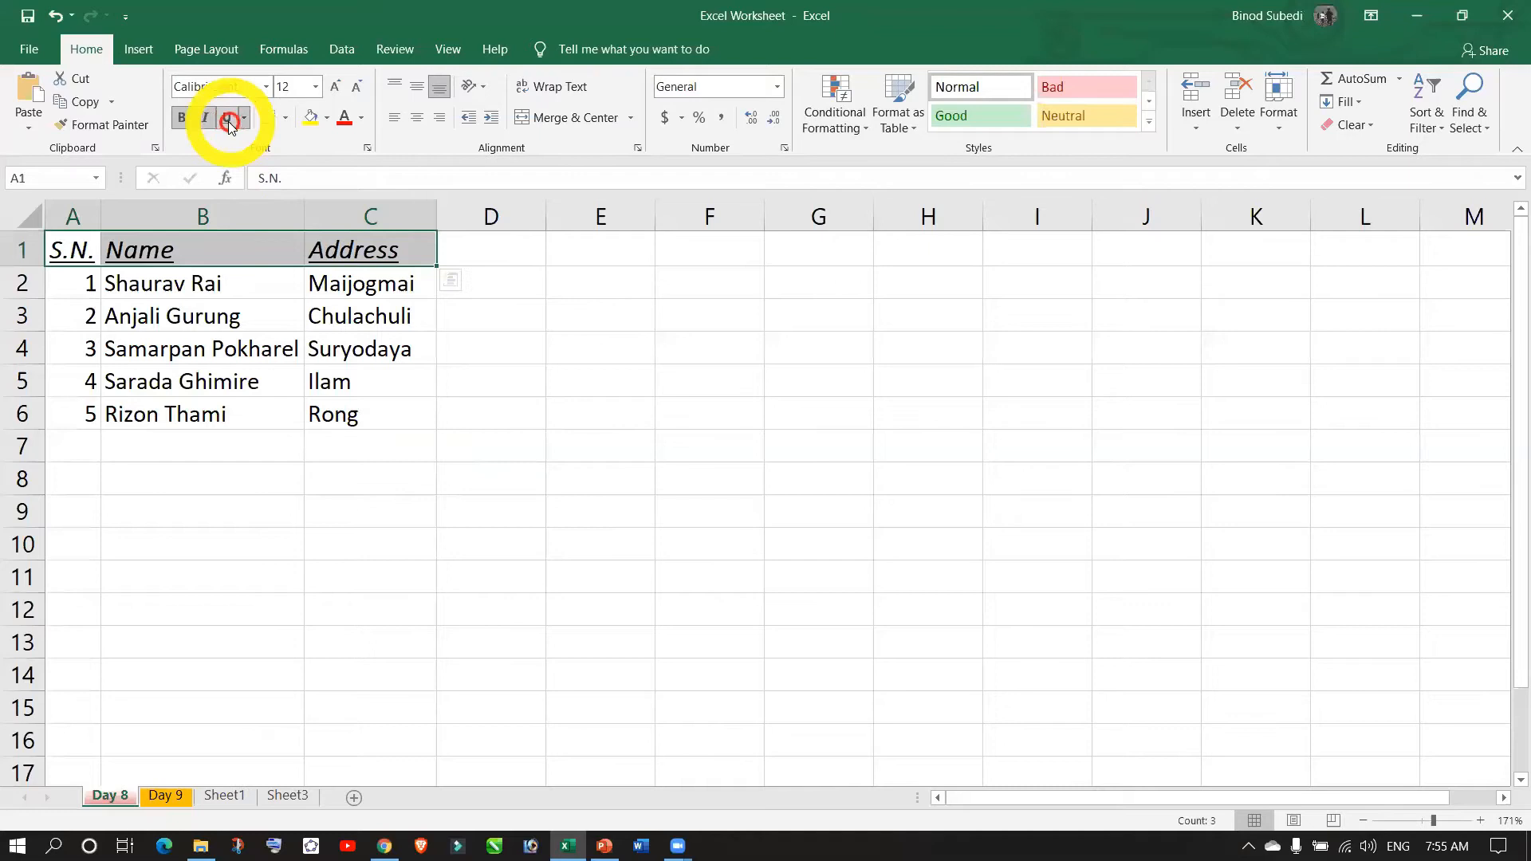
- Remove the underline from the header cells A1:C1
click(227, 119)
click(267, 346)
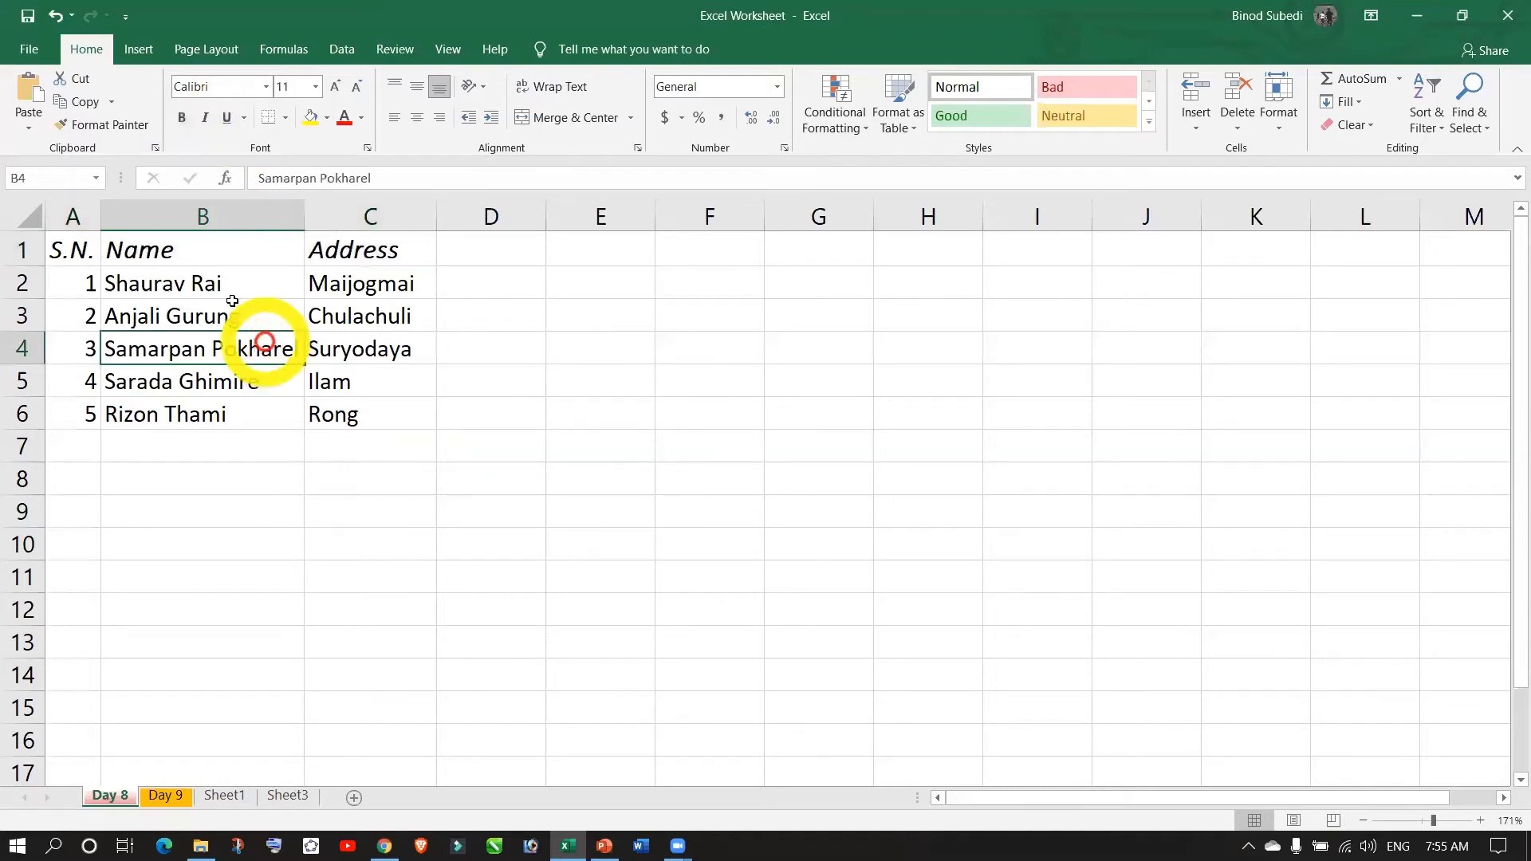
- Try a single underline on the Name header cell B1 and clear its italic, bold and underline formatting
click(195, 254)
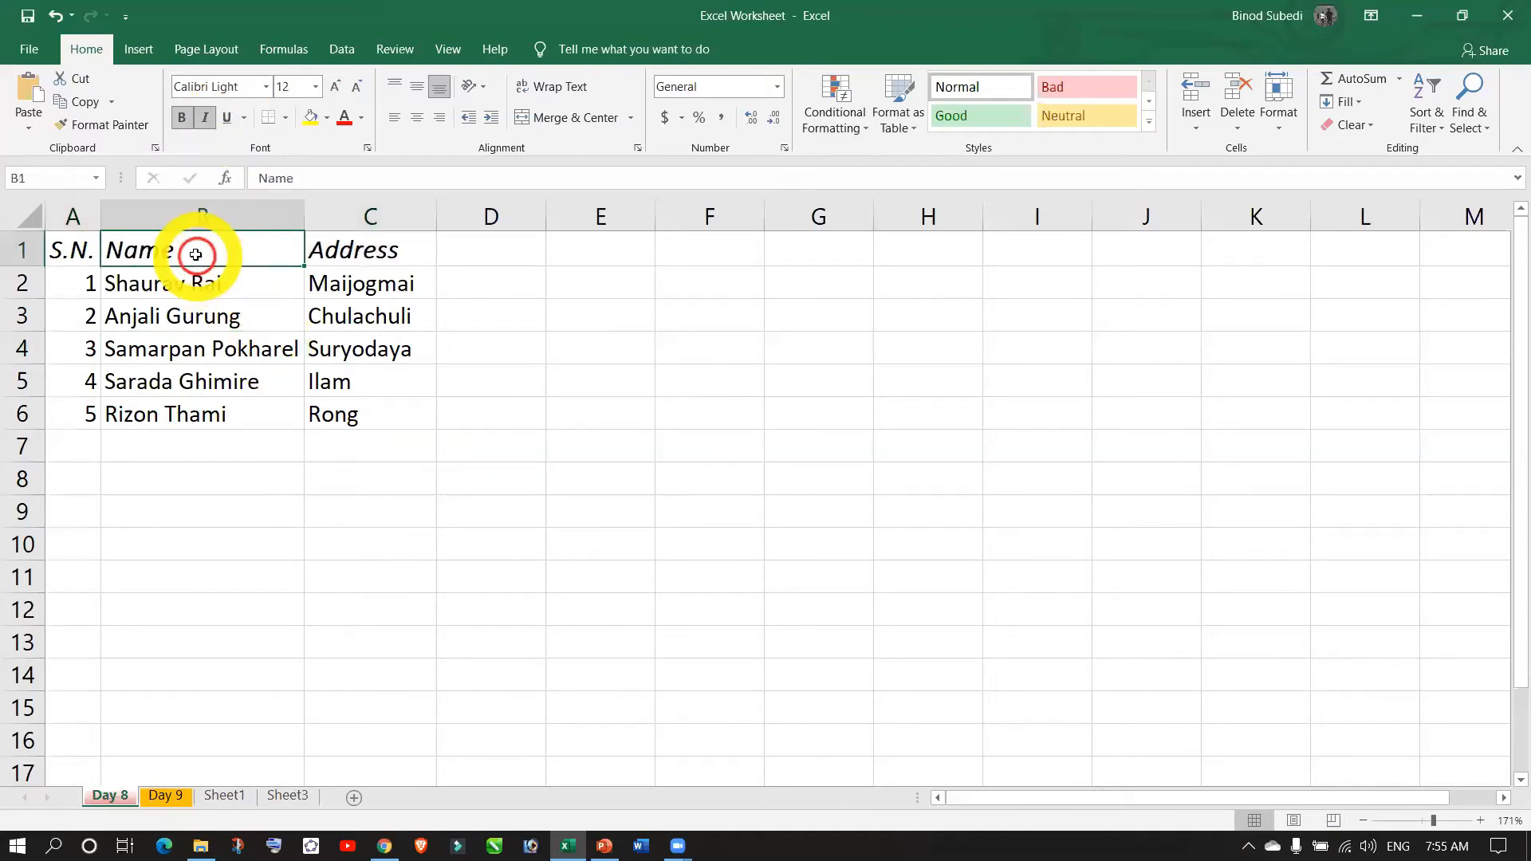
click(228, 118)
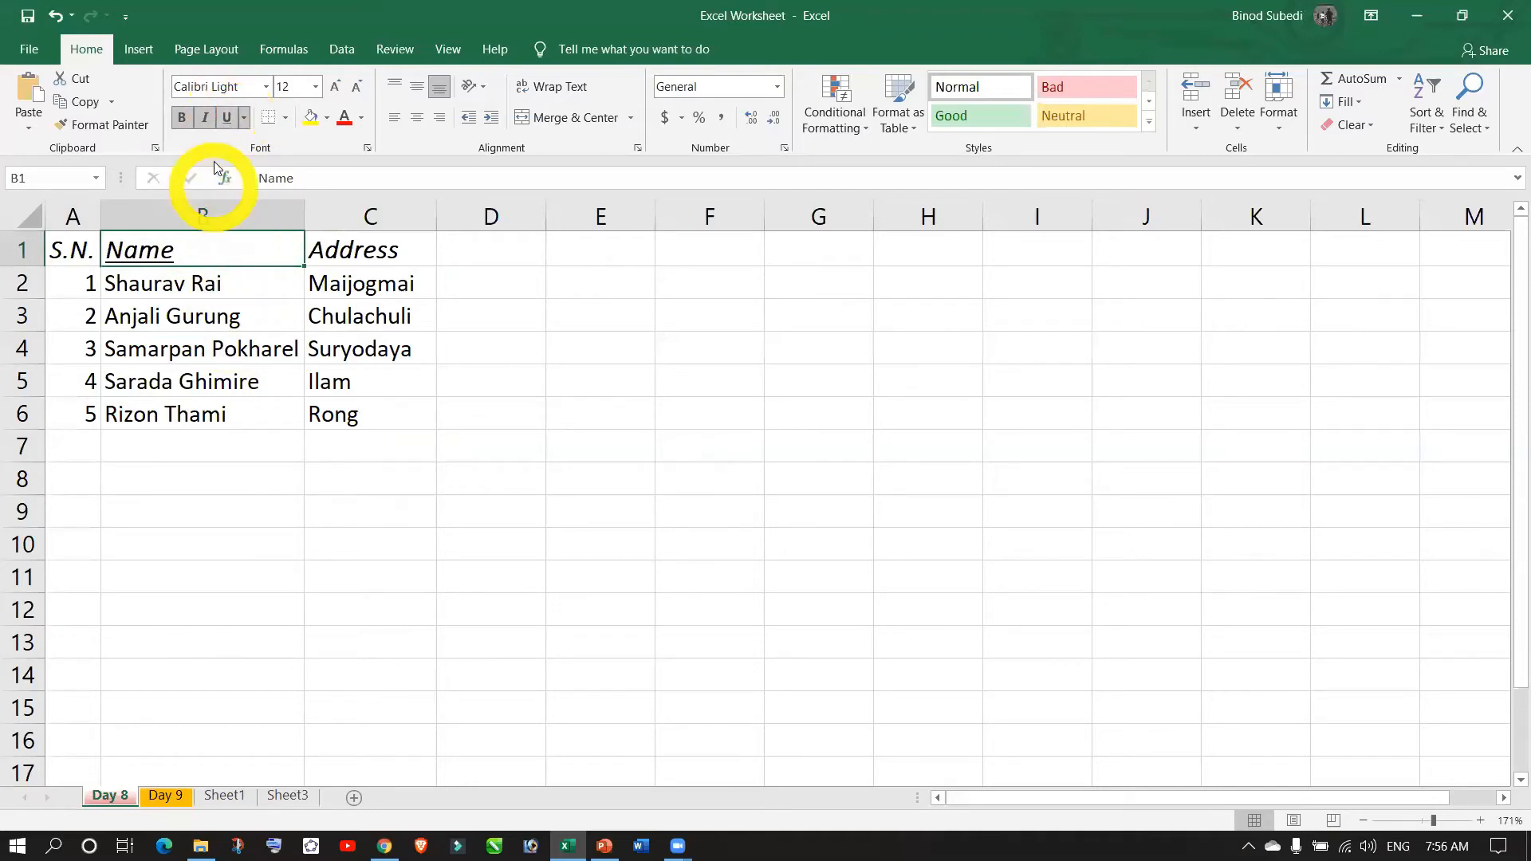
click(204, 118)
click(182, 118)
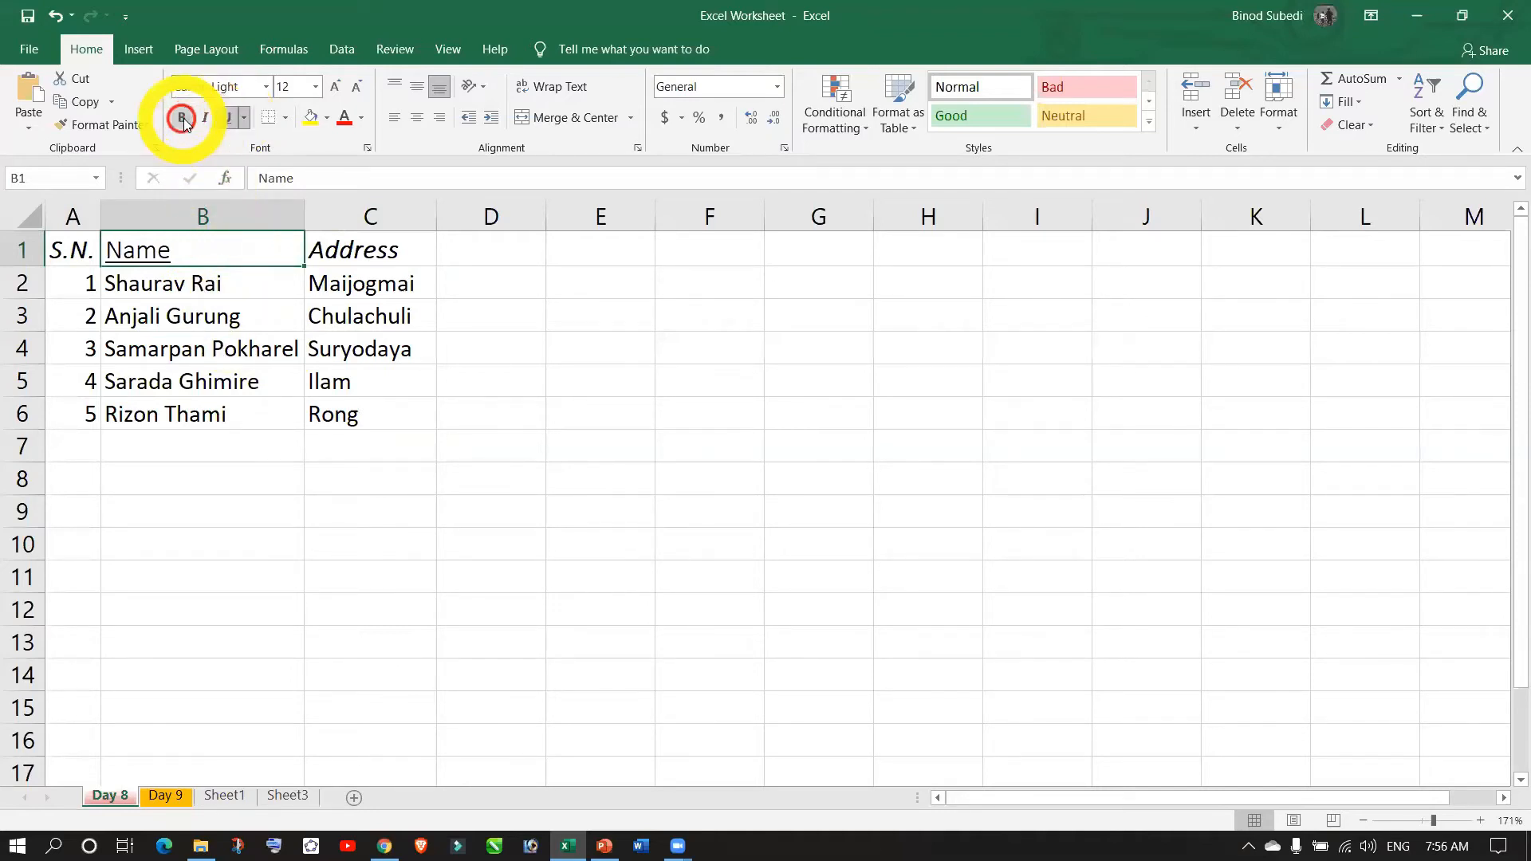
click(229, 120)
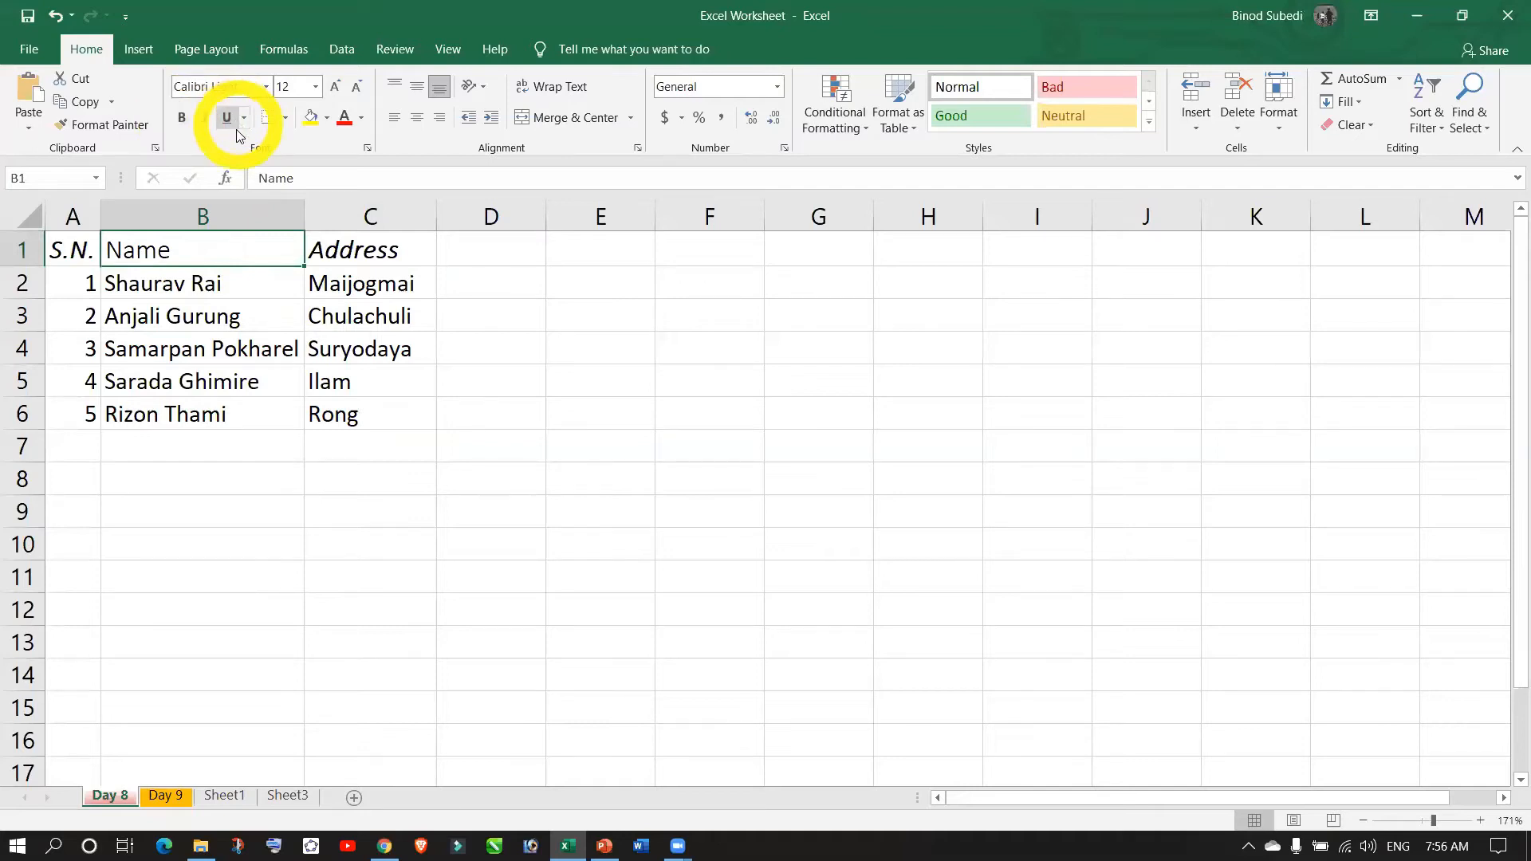
click(234, 354)
- Apply bold to the Name header cell B1
click(212, 250)
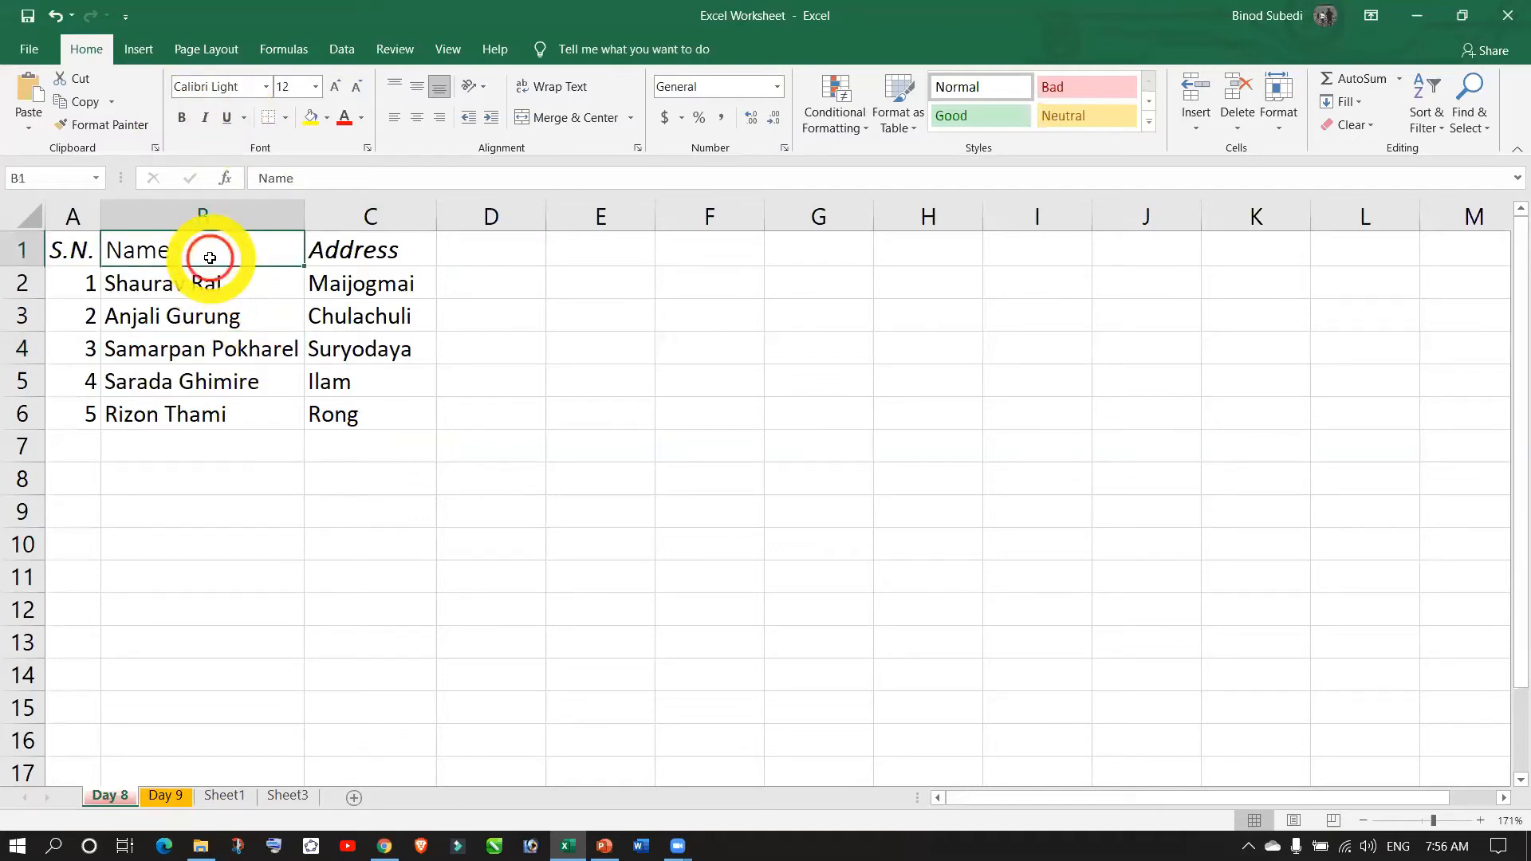
click(175, 119)
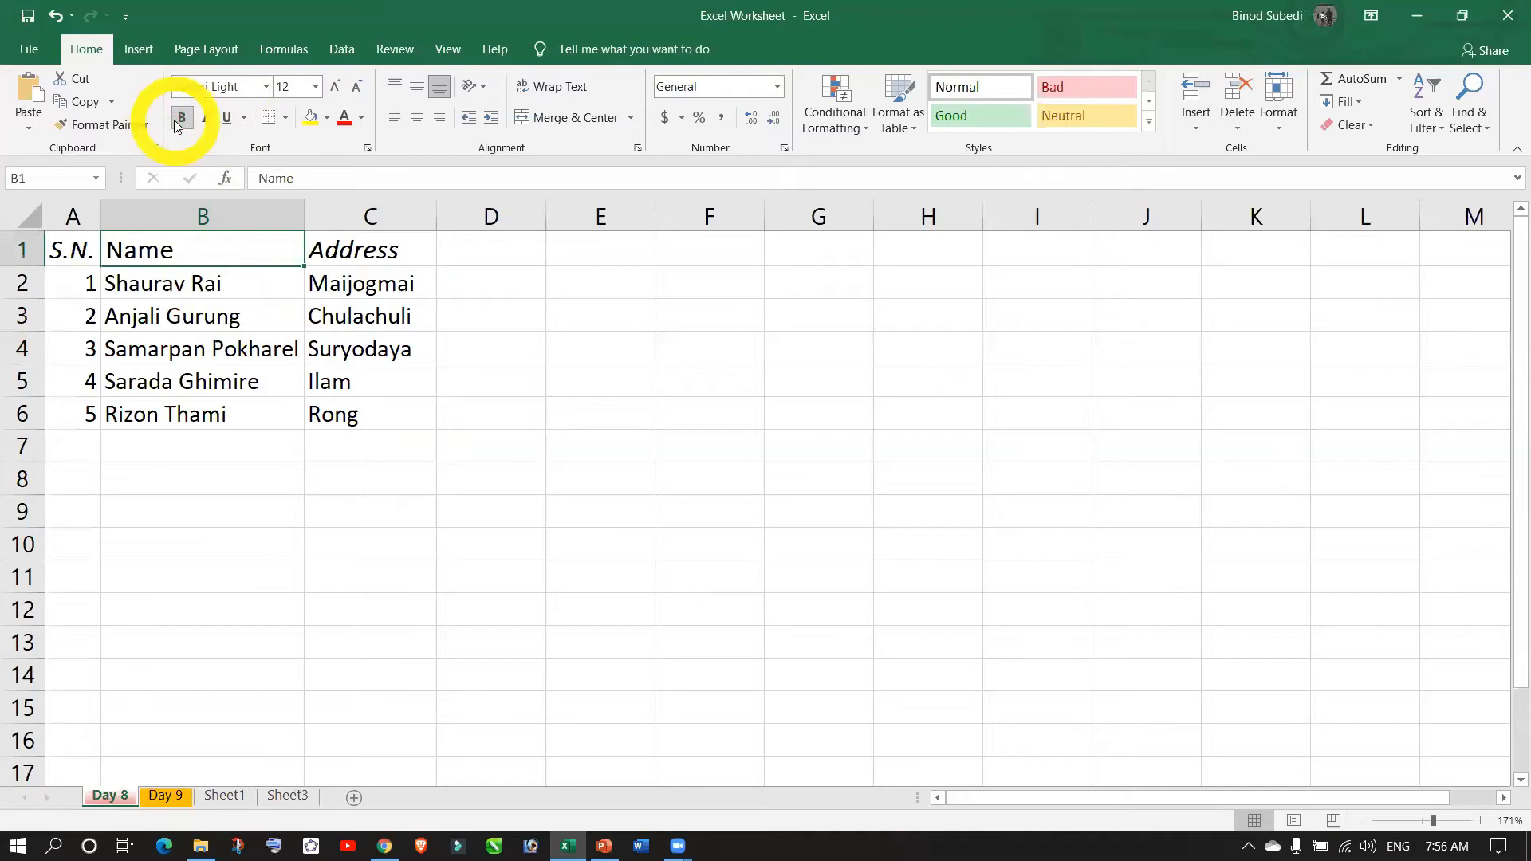
click(191, 412)
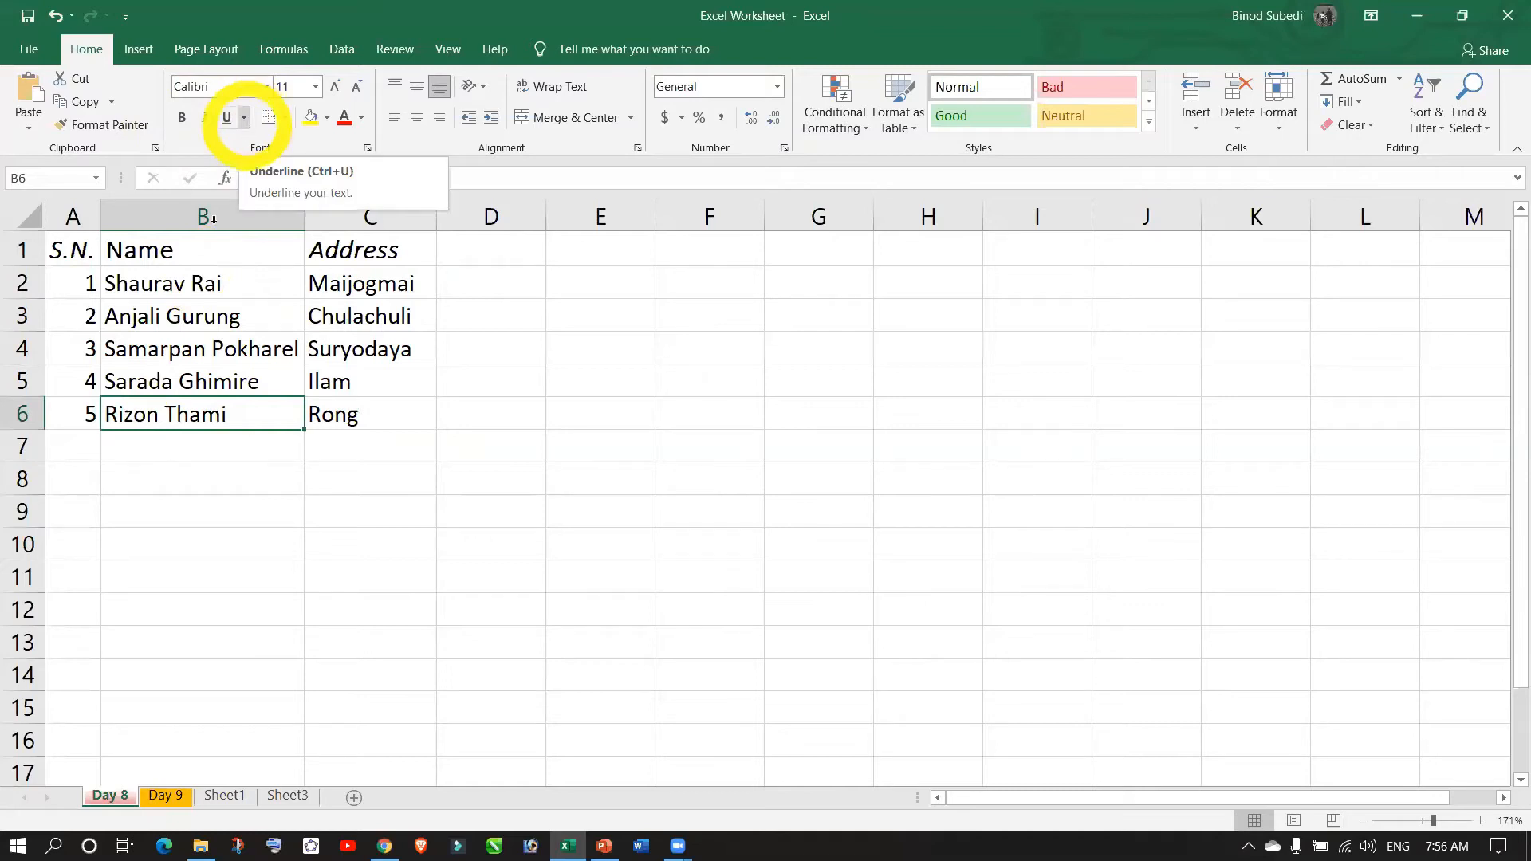
- Apply a double underline to the Name header cell B1 and compare it with a data cell in the Name column
click(211, 260)
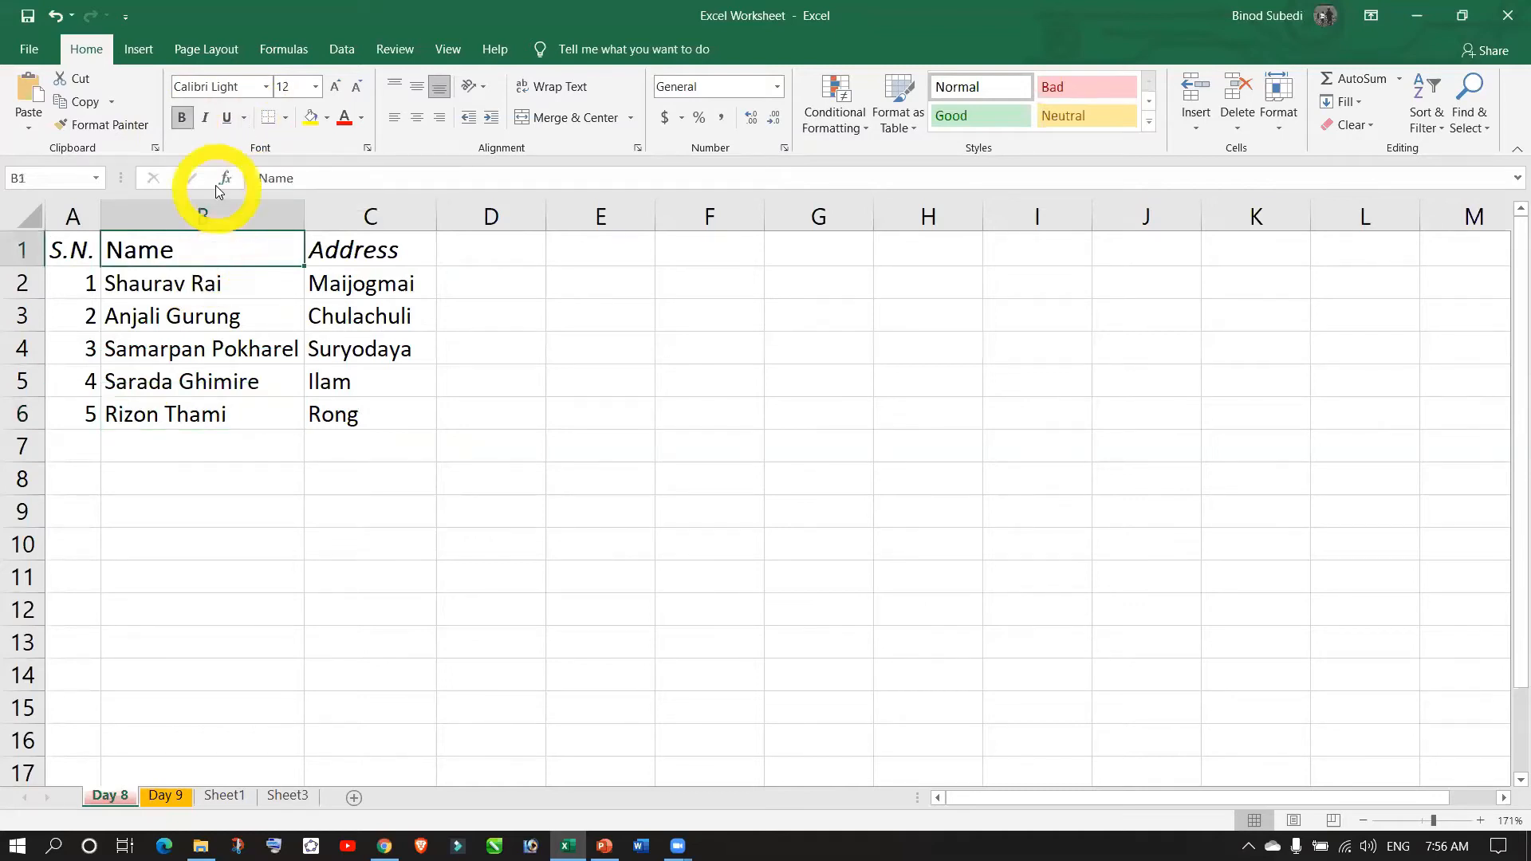
click(245, 119)
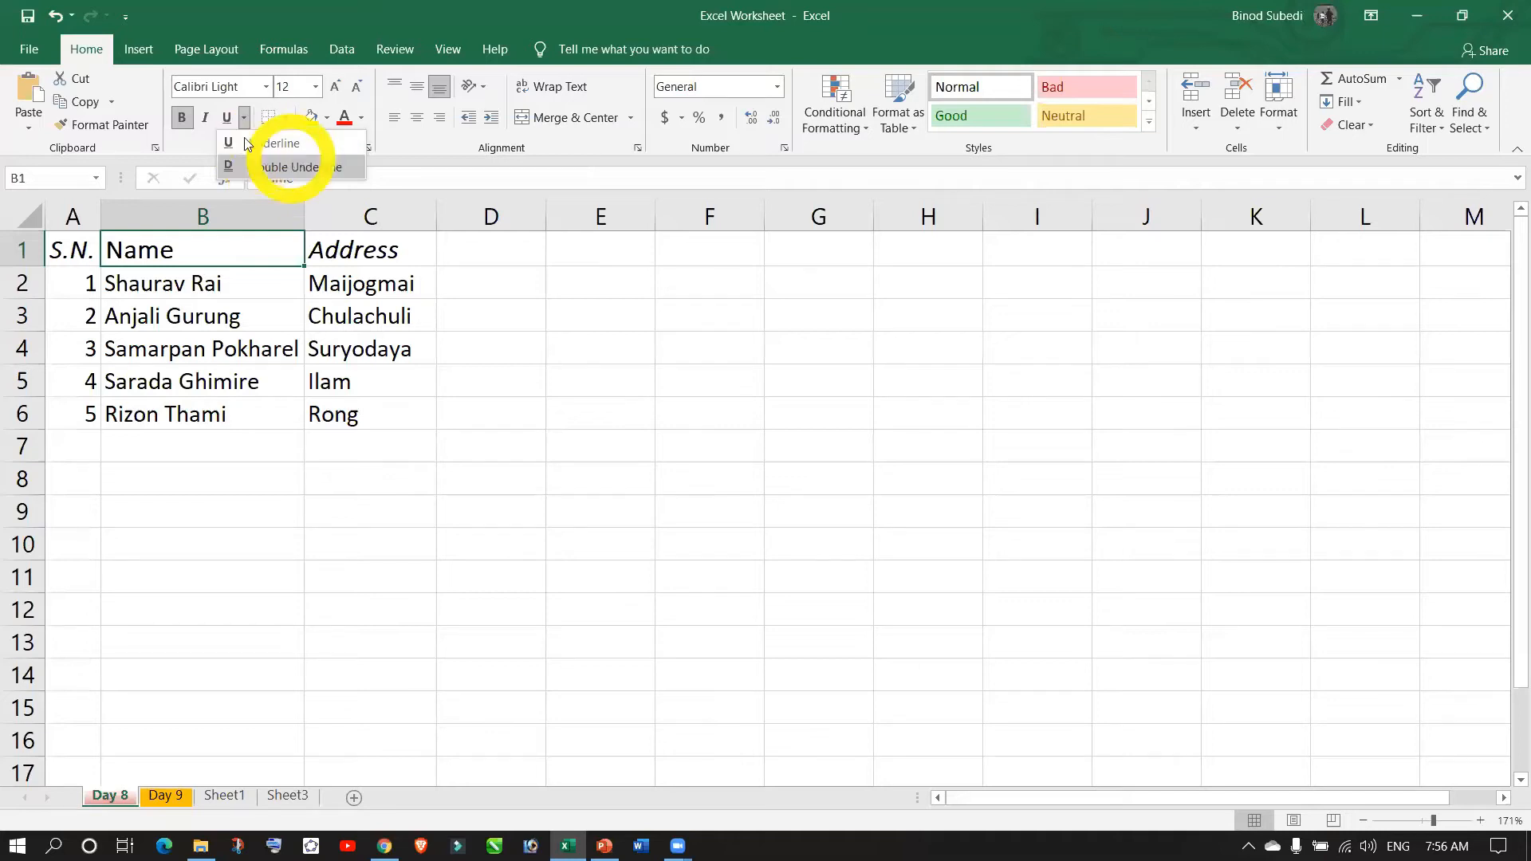
click(297, 169)
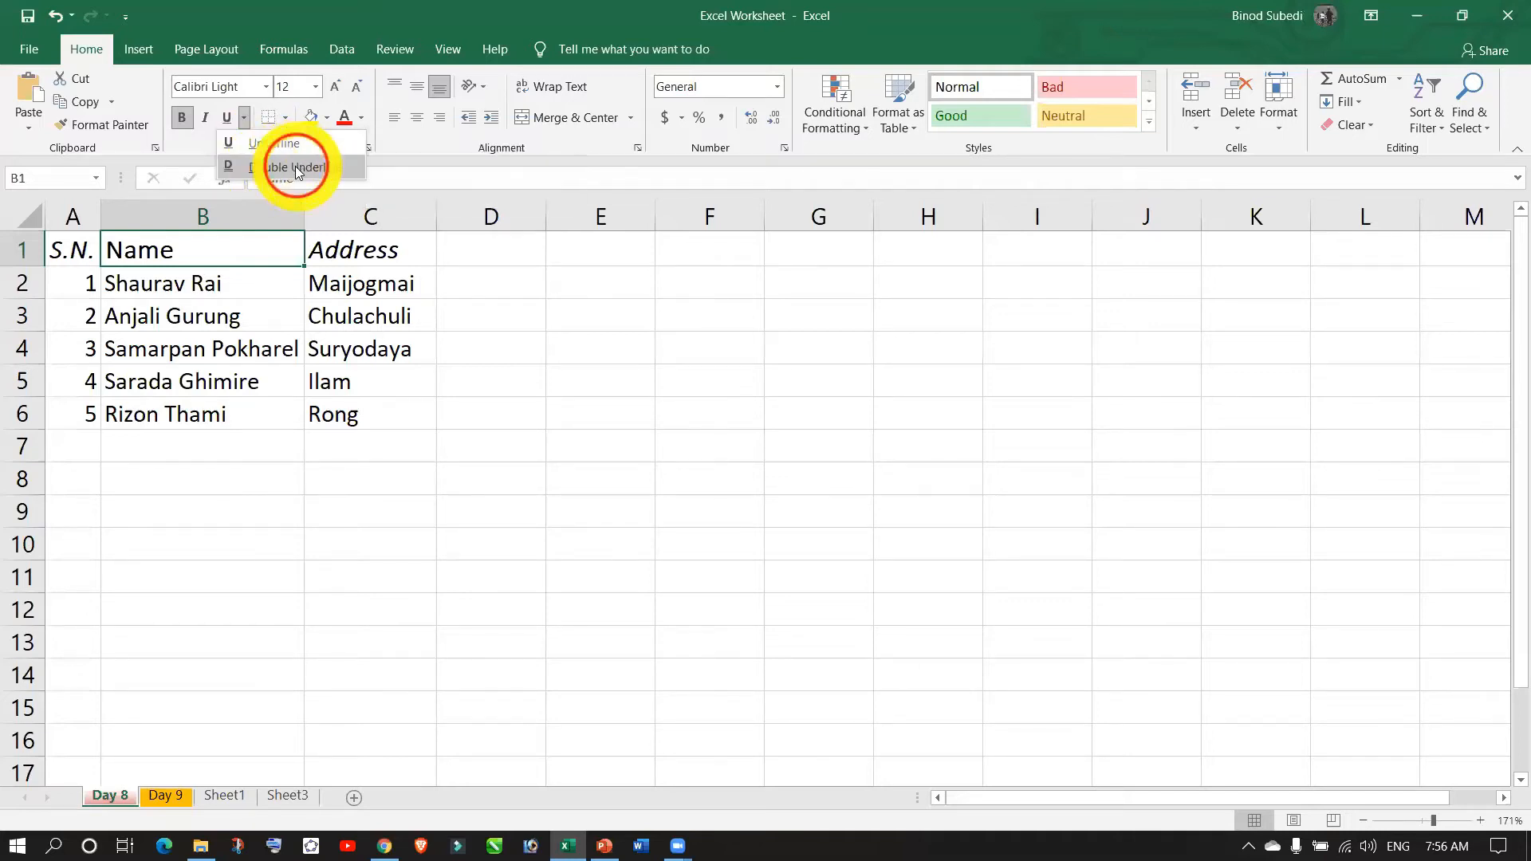
click(156, 445)
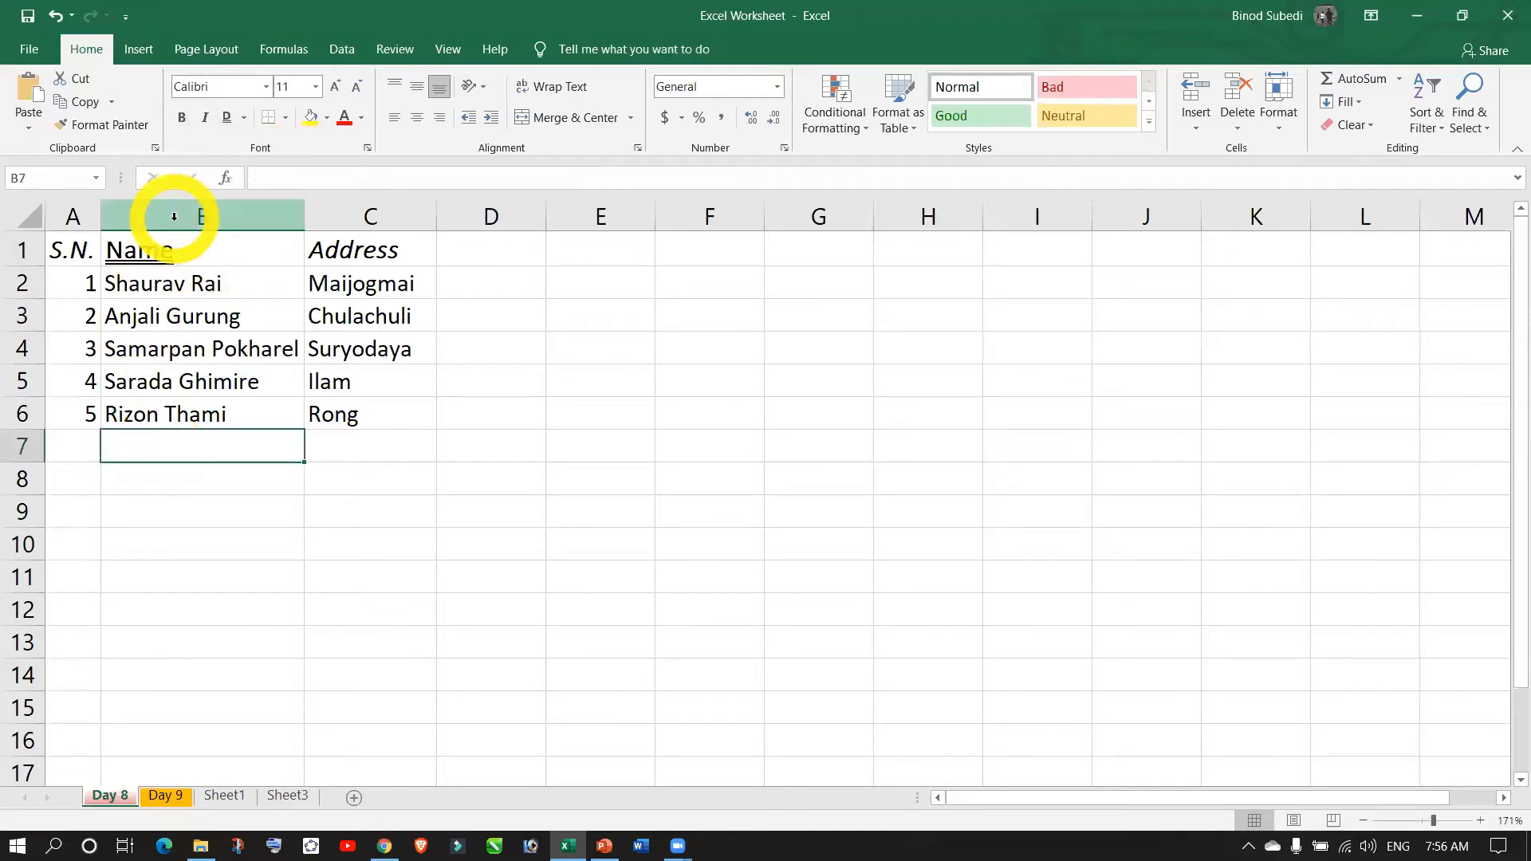
click(183, 253)
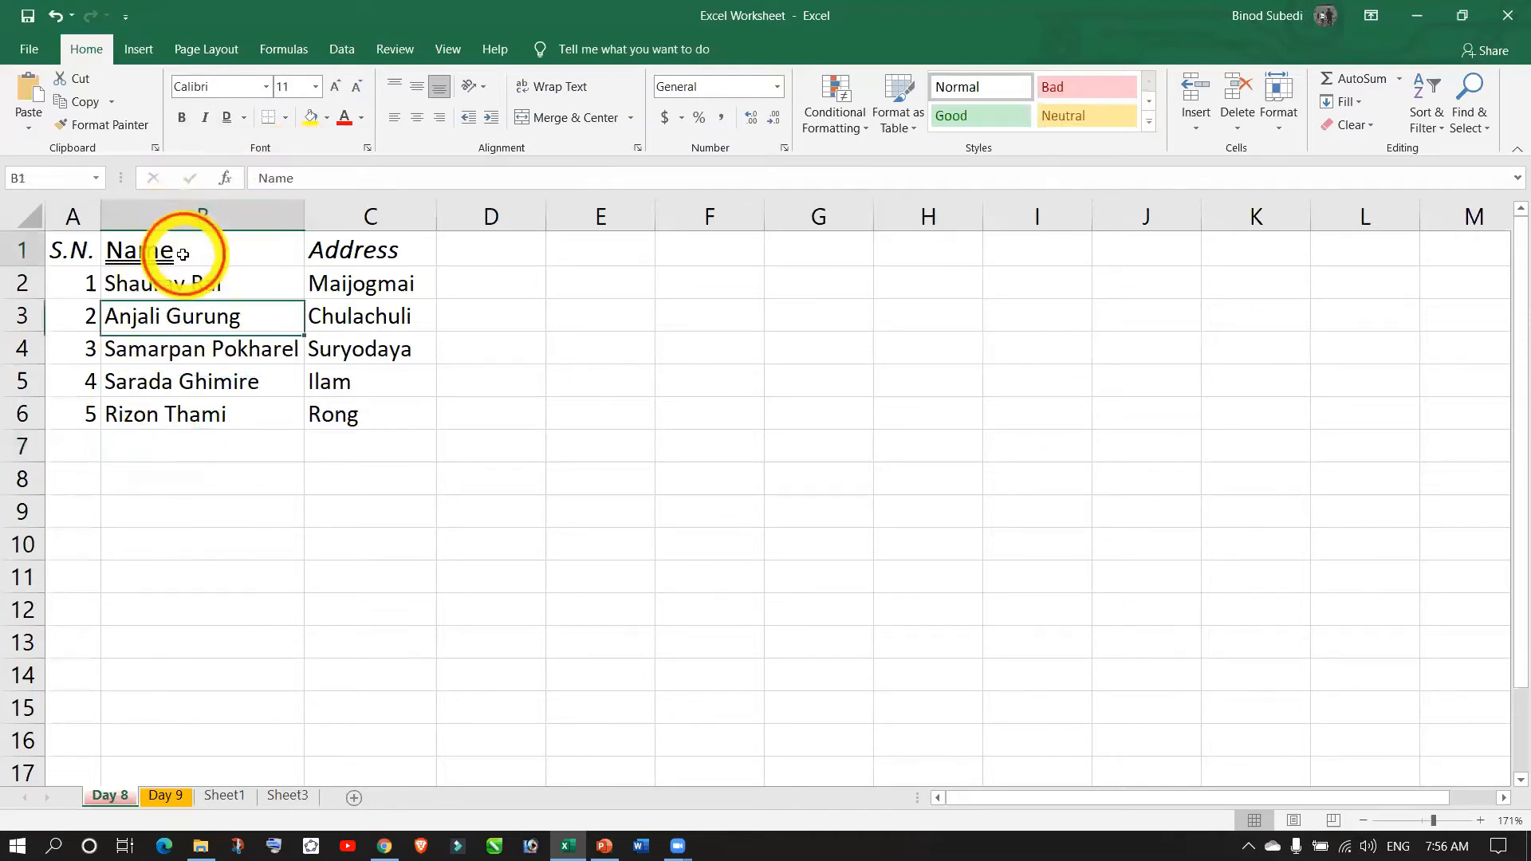
click(262, 347)
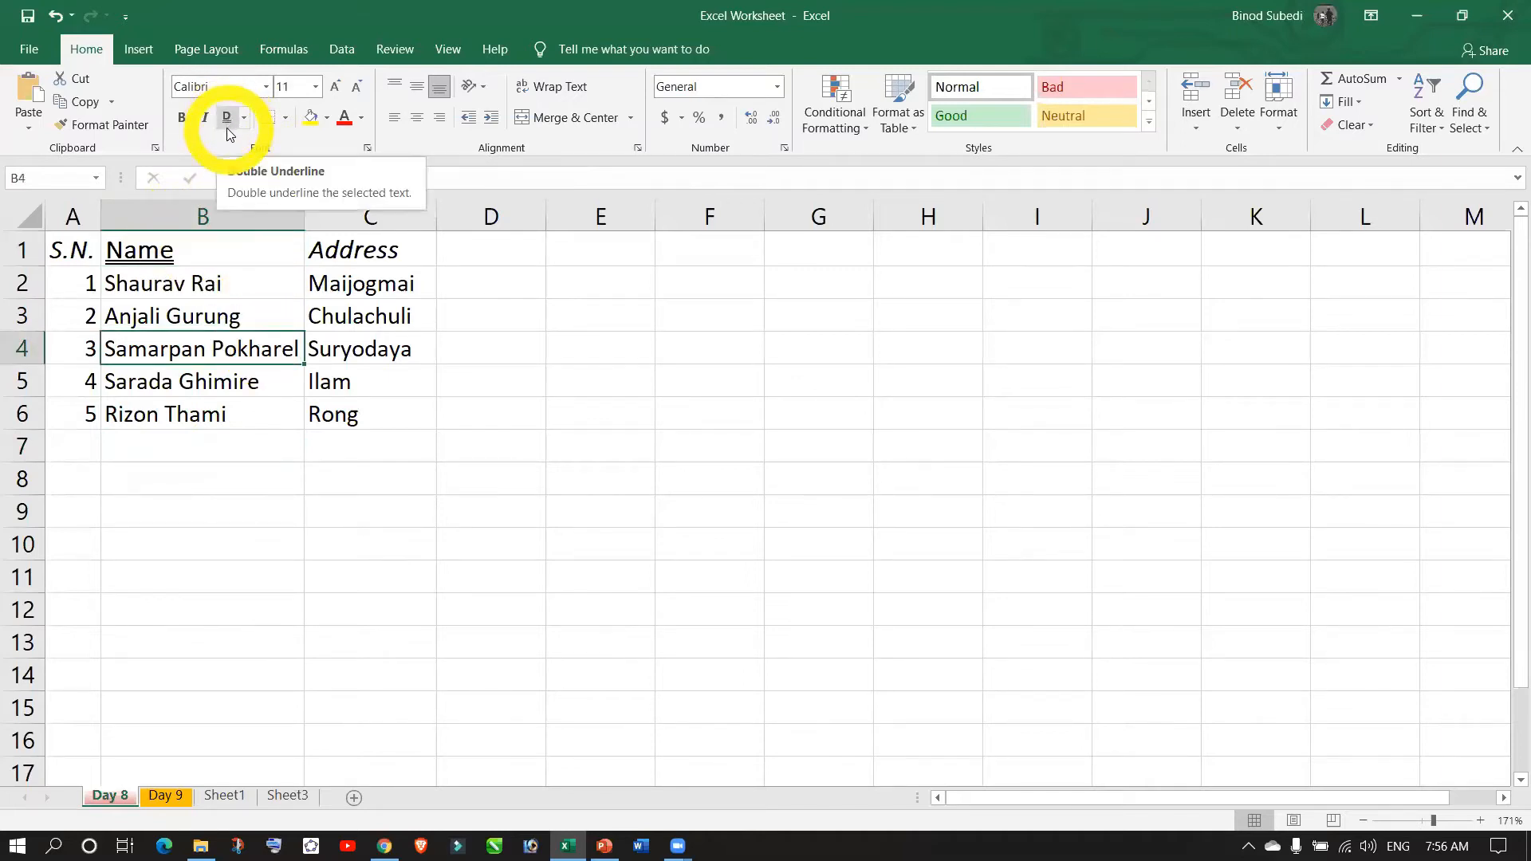
- Apply a double underline to the first address cell C2 and change it to a single underline
click(361, 284)
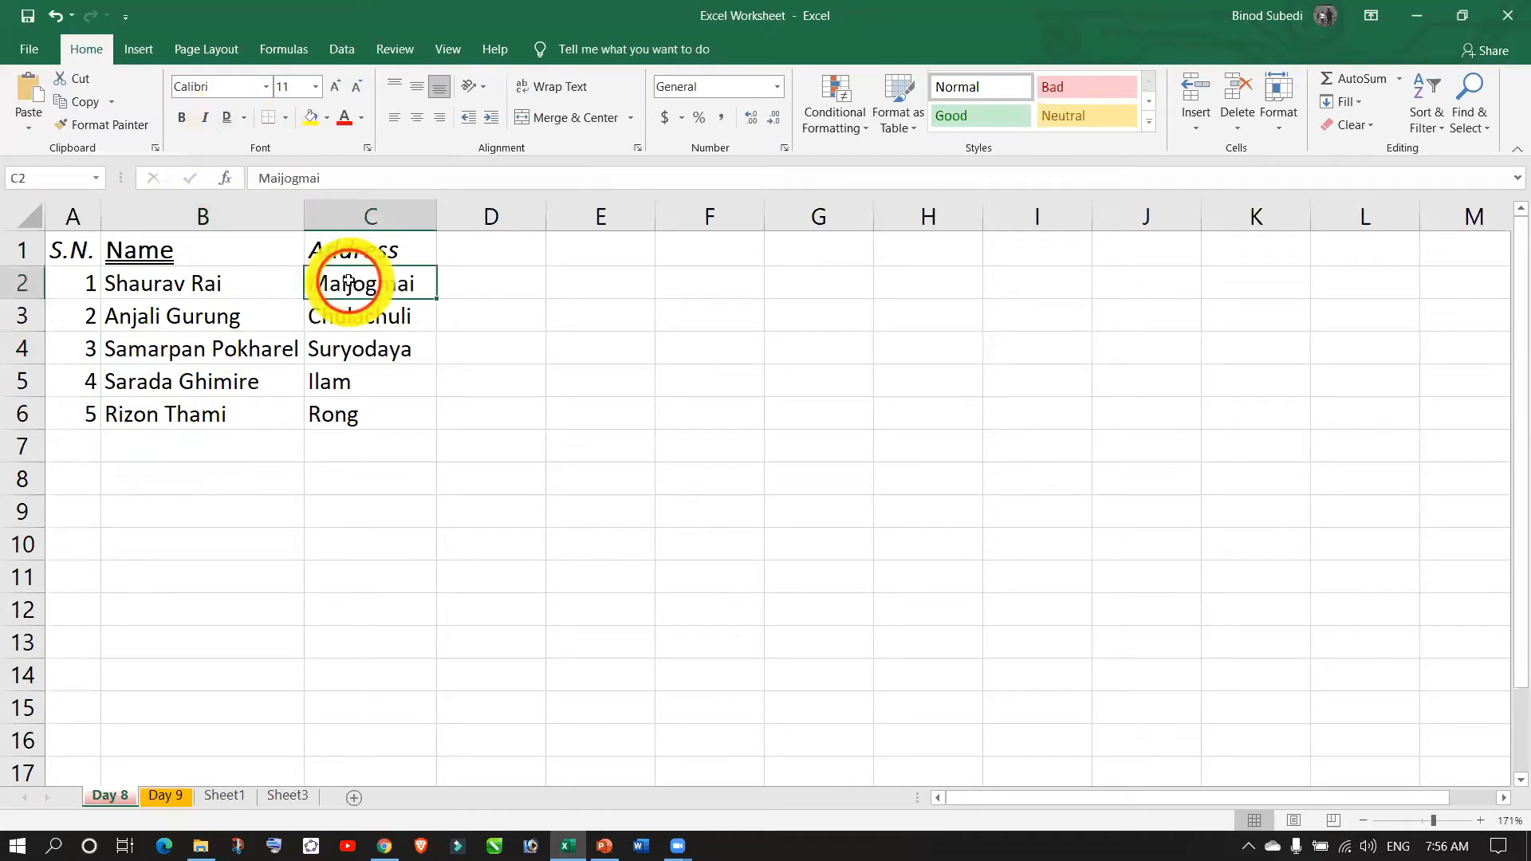
click(224, 122)
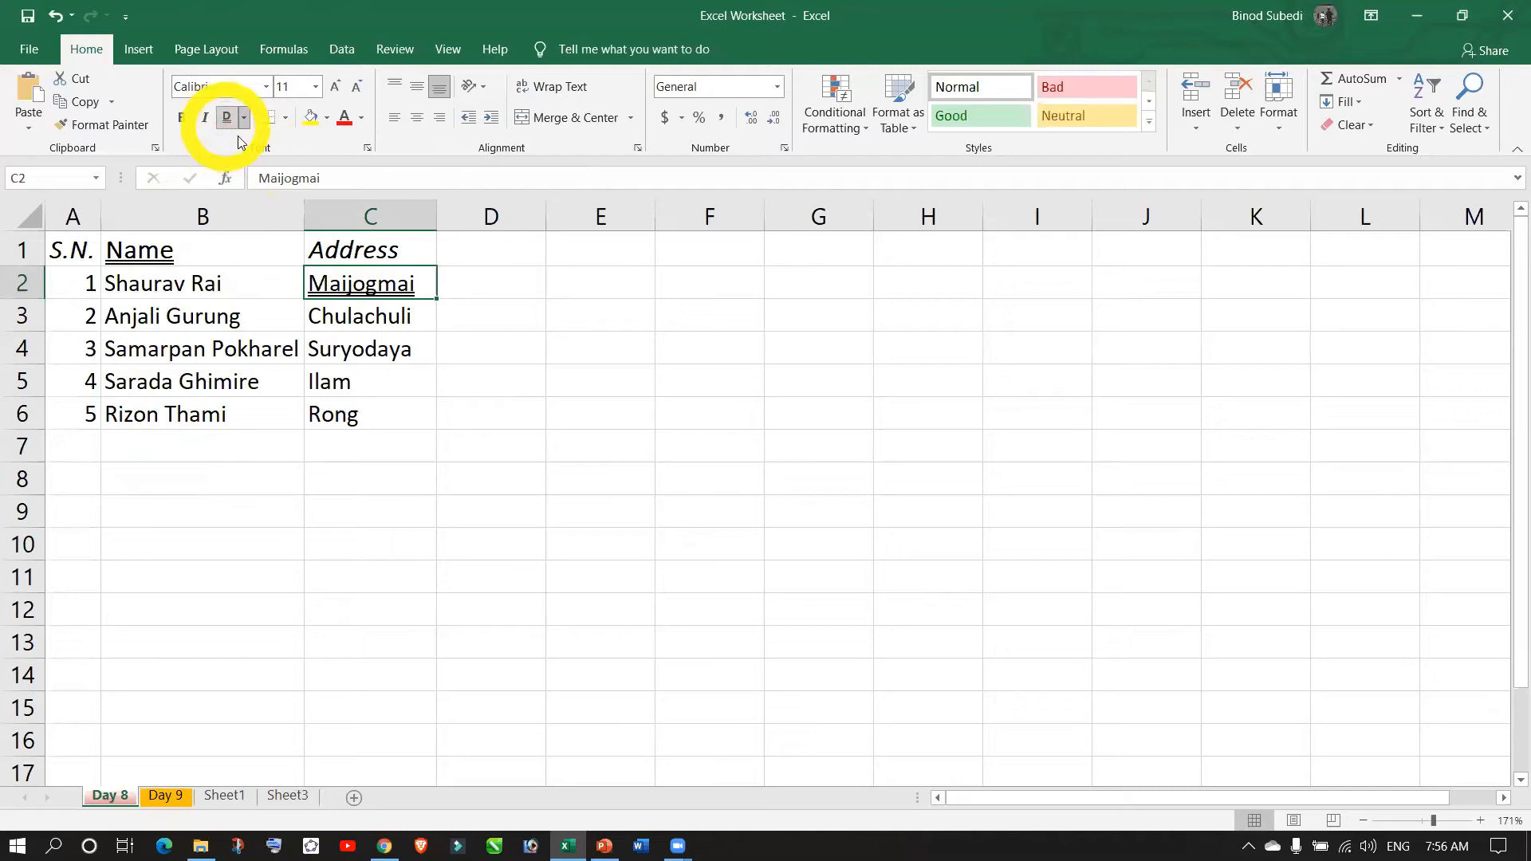
click(248, 123)
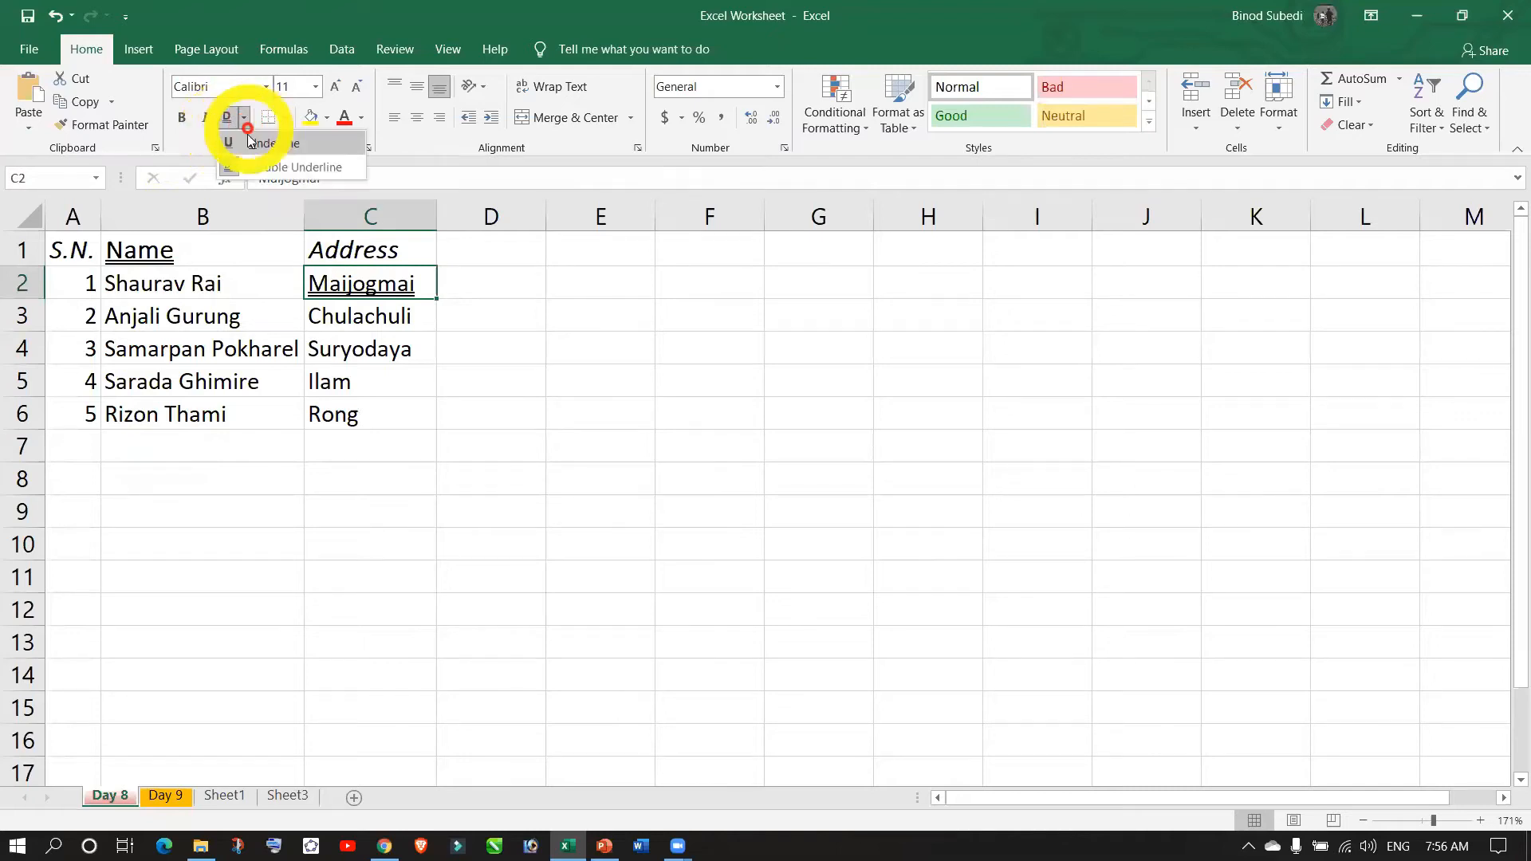
click(254, 146)
click(359, 411)
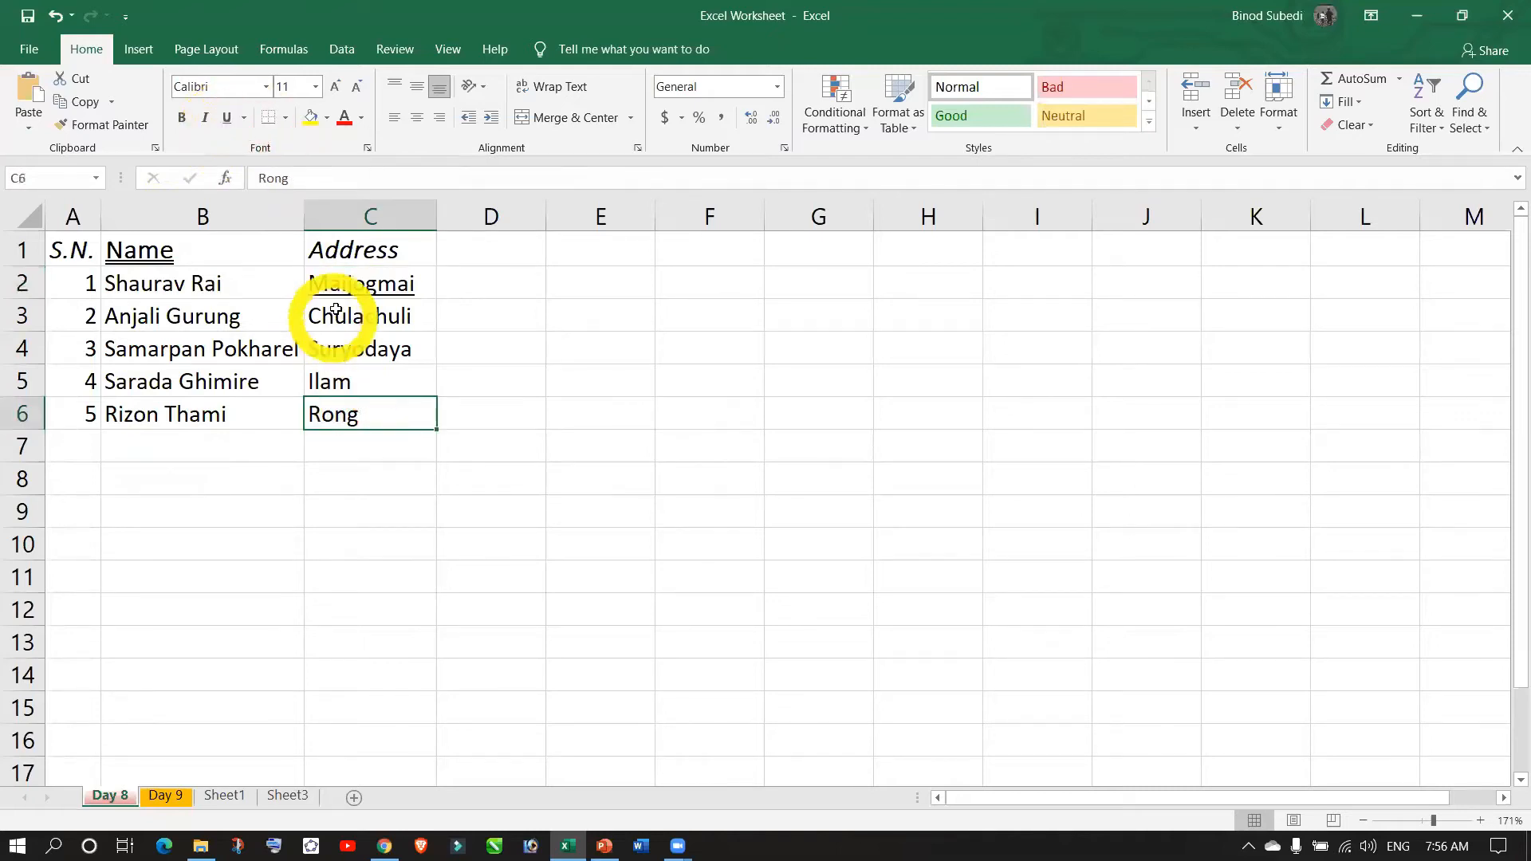
- Remove the underline from the first address cell C2
click(355, 276)
click(228, 118)
click(383, 512)
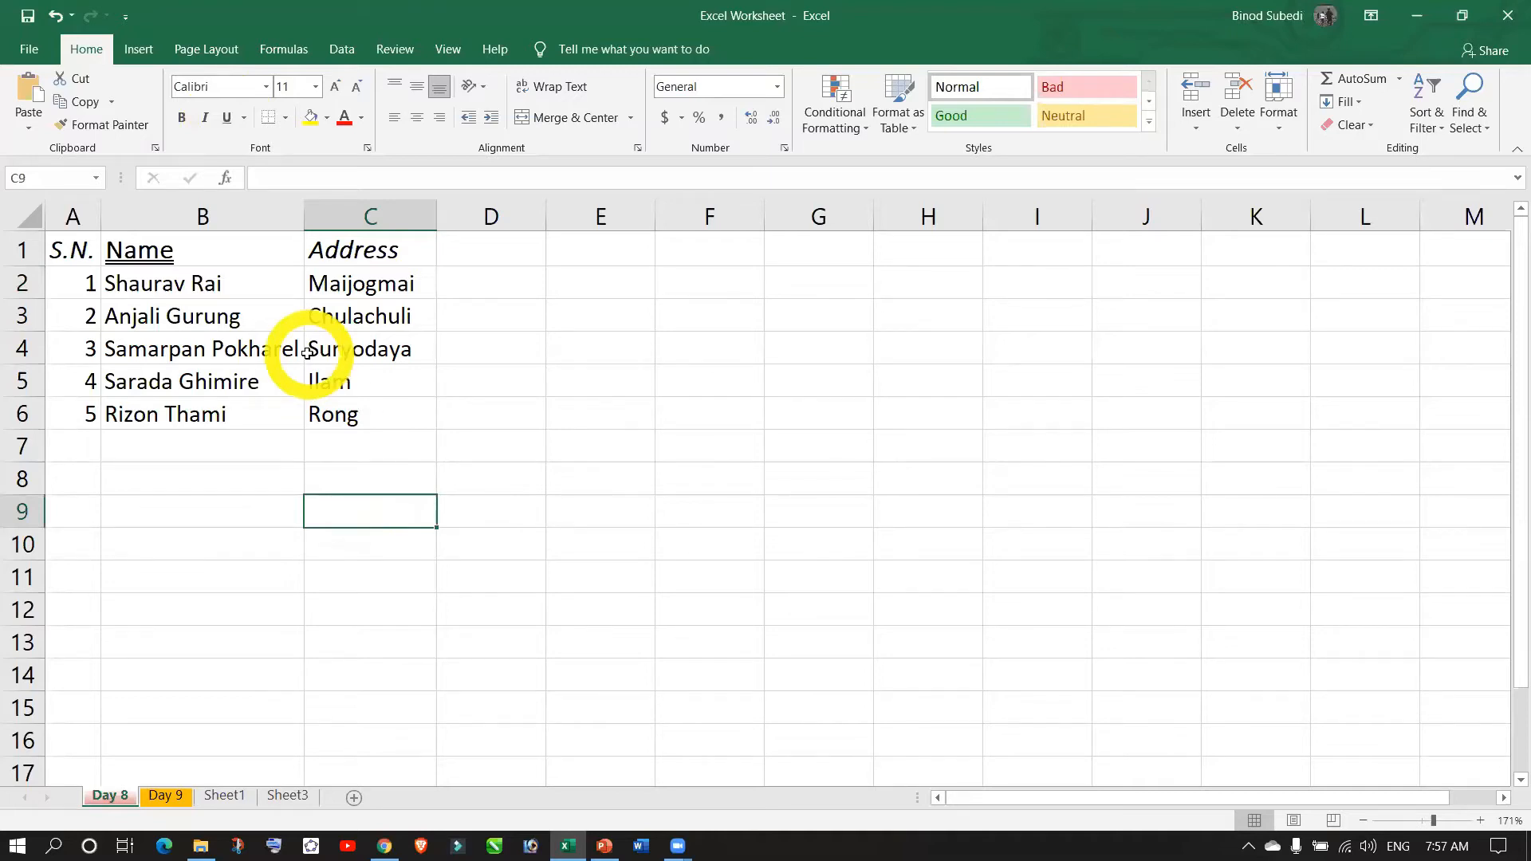
- Review the available cell border options and the unbordered cells of the table
click(286, 118)
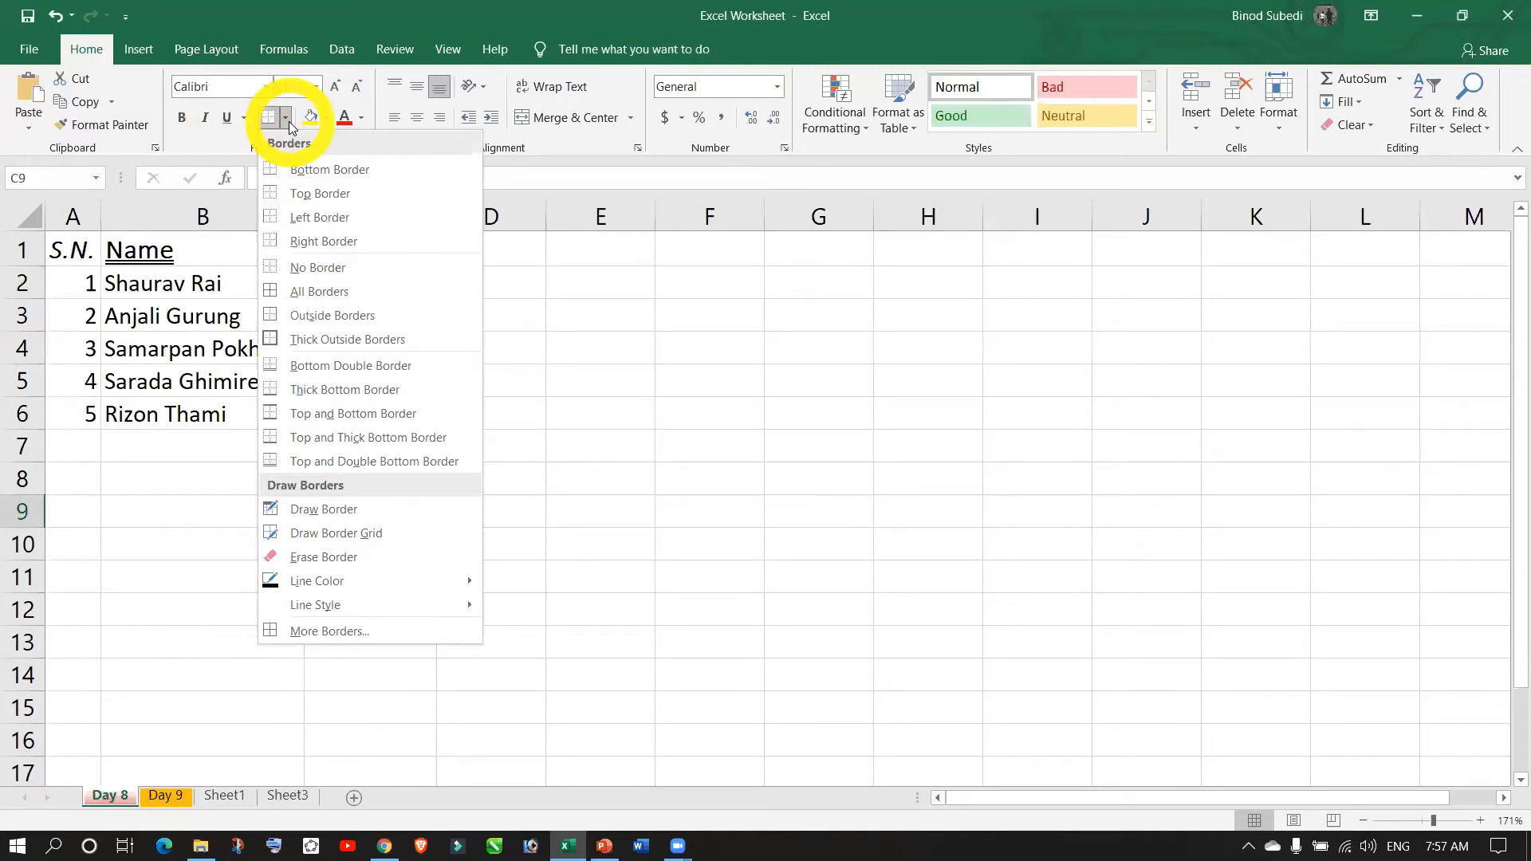
click(567, 391)
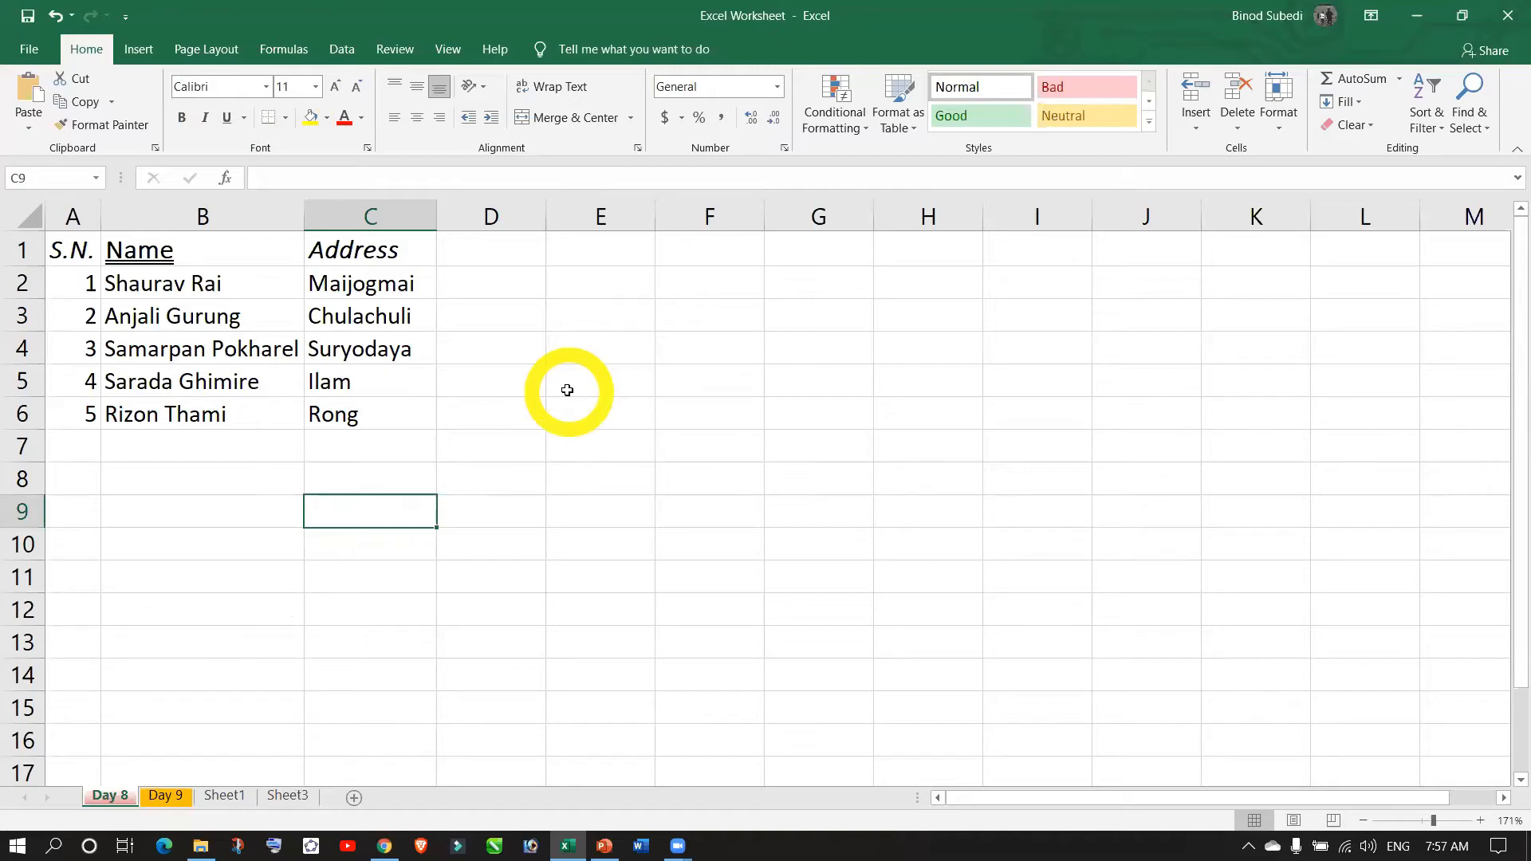
click(332, 275)
click(329, 251)
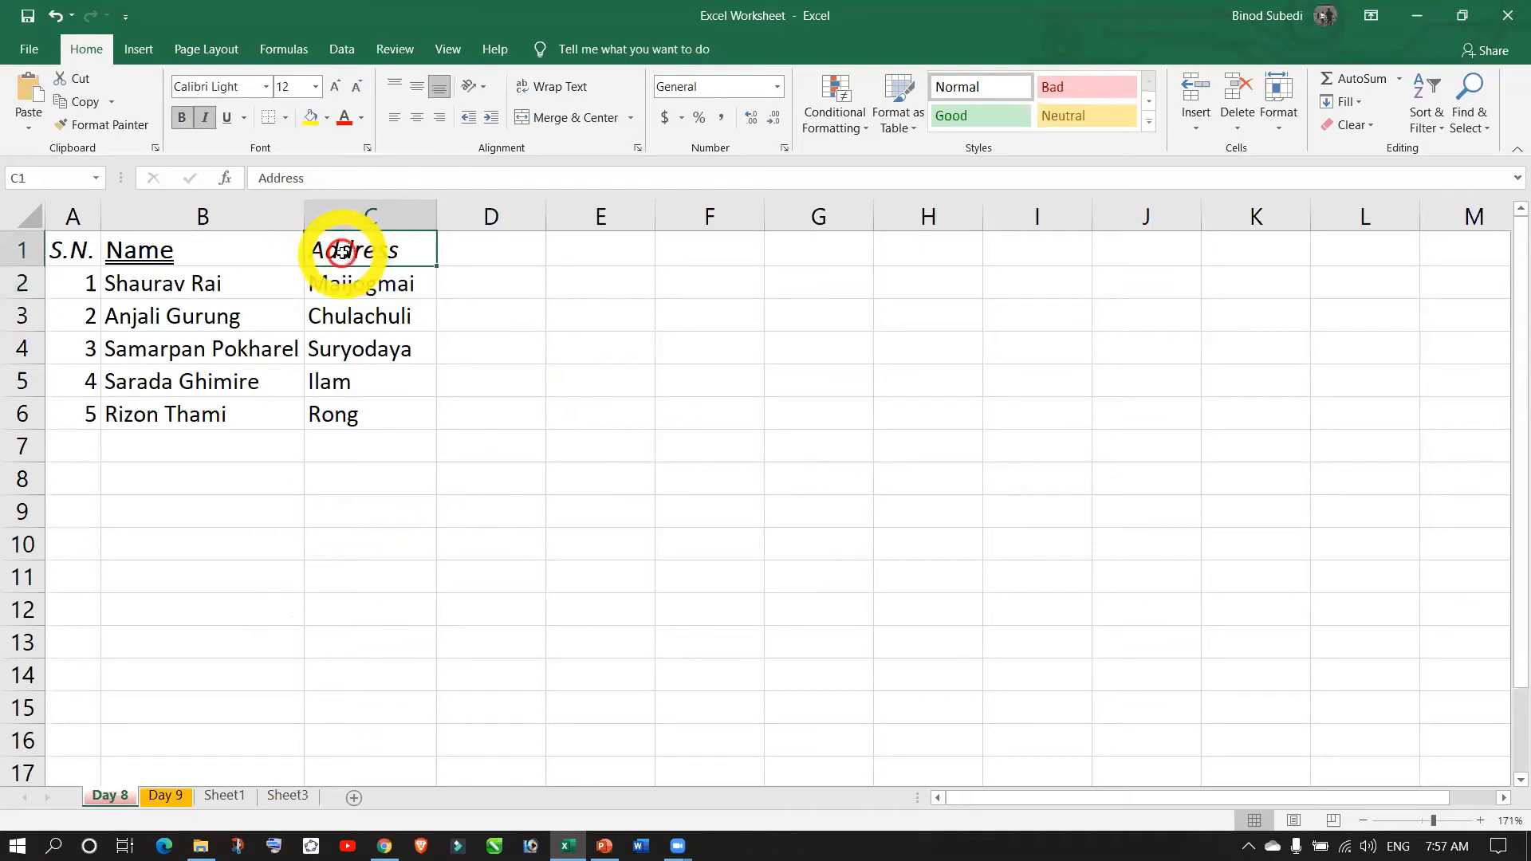
click(503, 341)
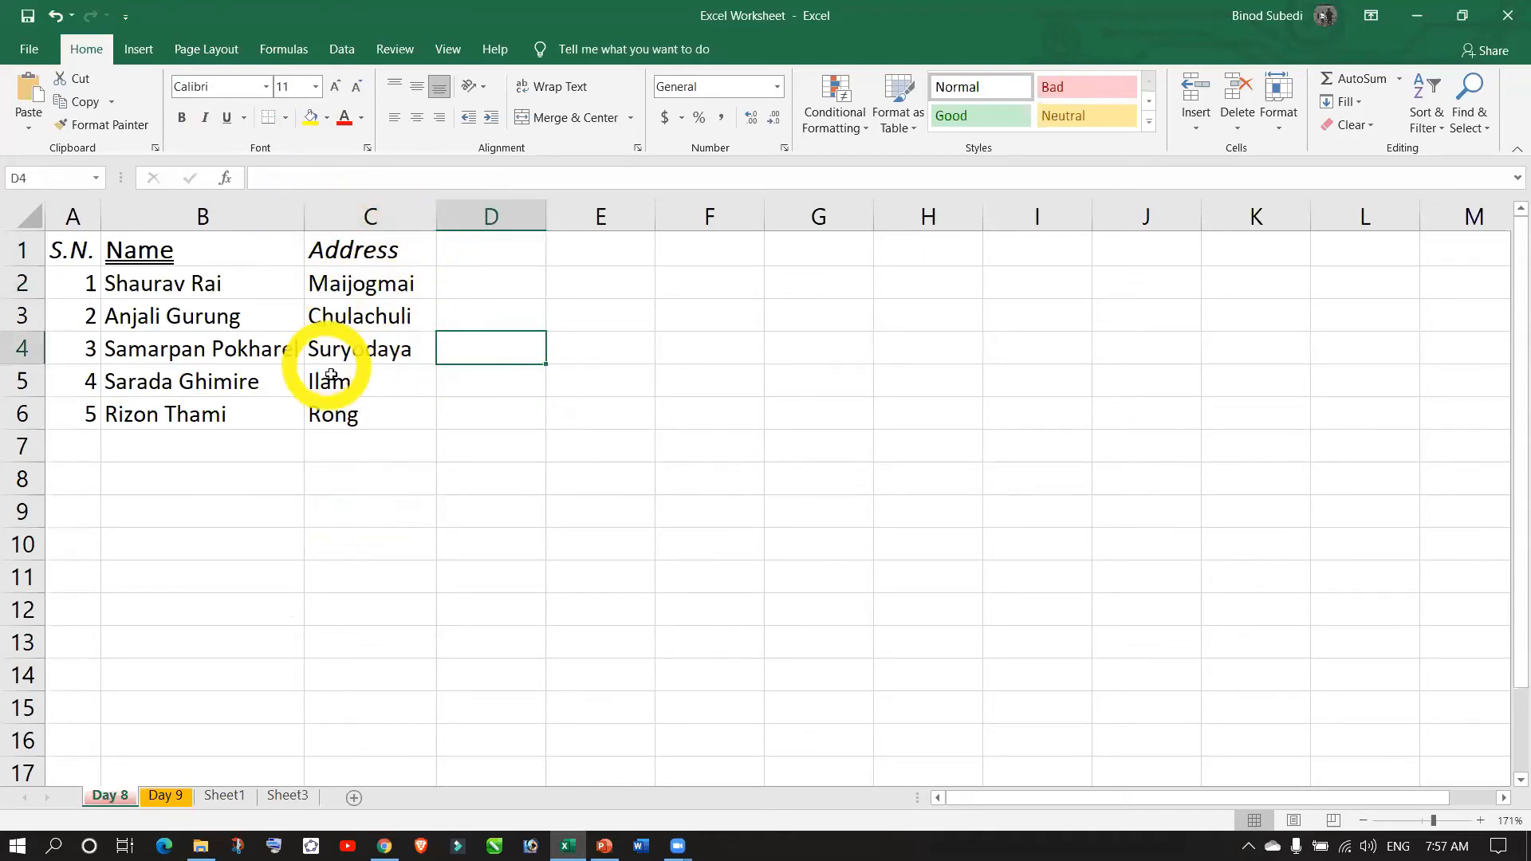
click(396, 412)
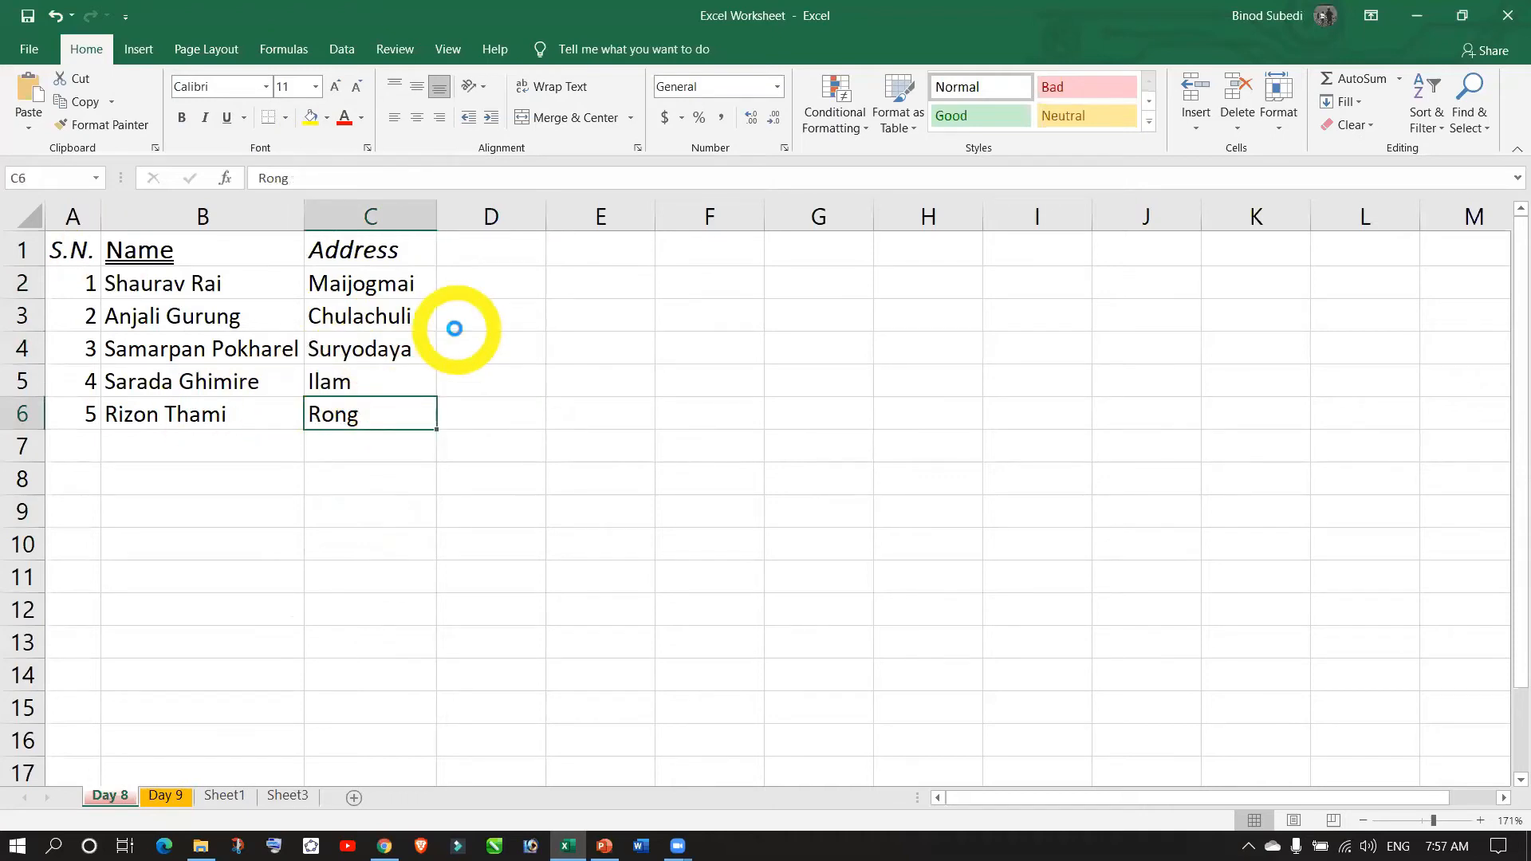
- Check the print preview of the Day 8 sheet, zooming in on the table to examine its gridlines
key(ctrl+p)
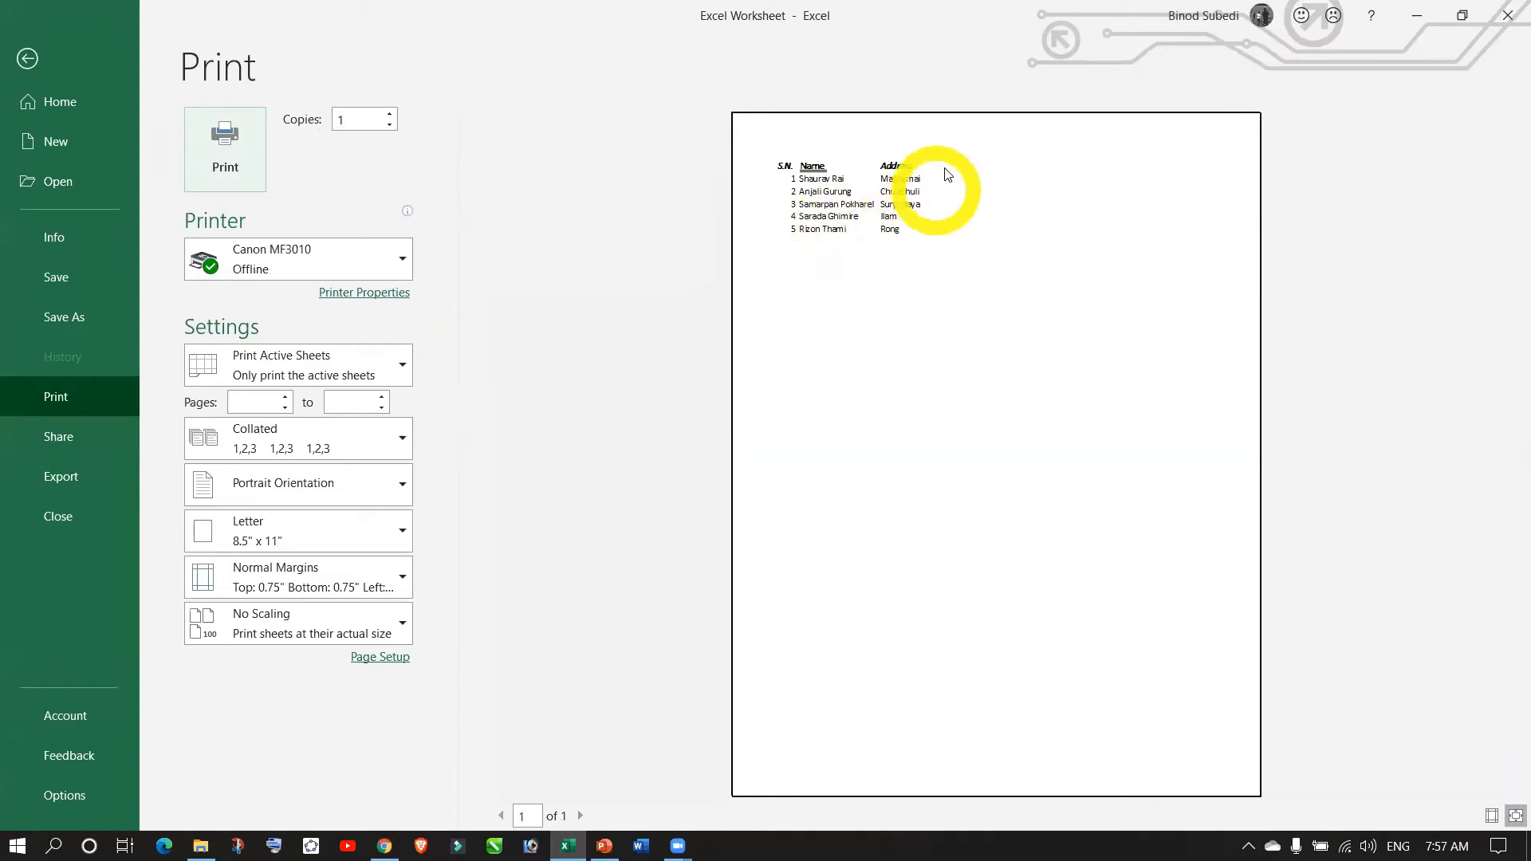
click(877, 155)
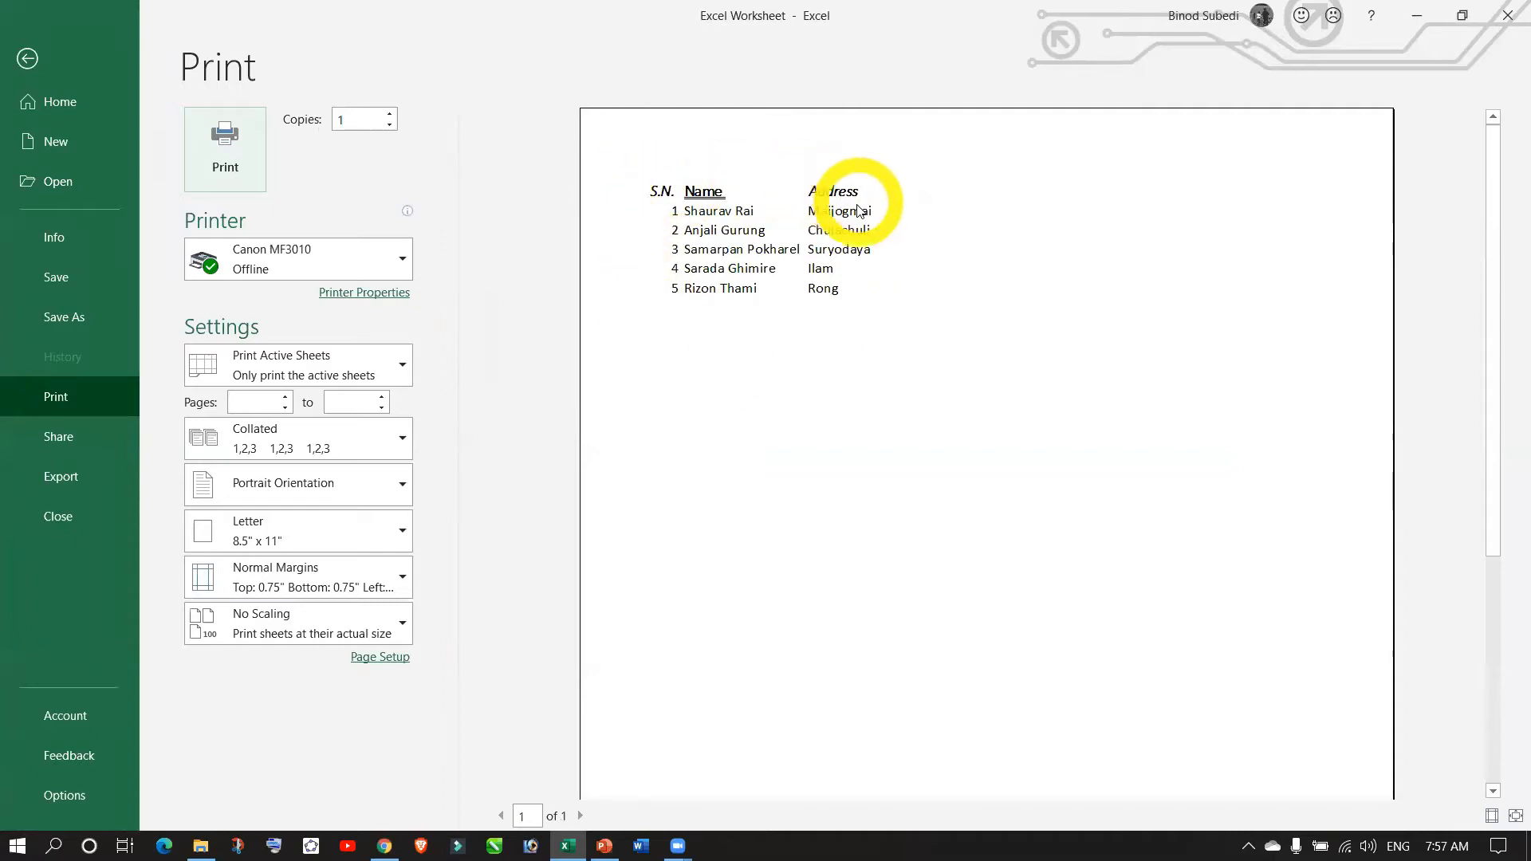
key(Escape)
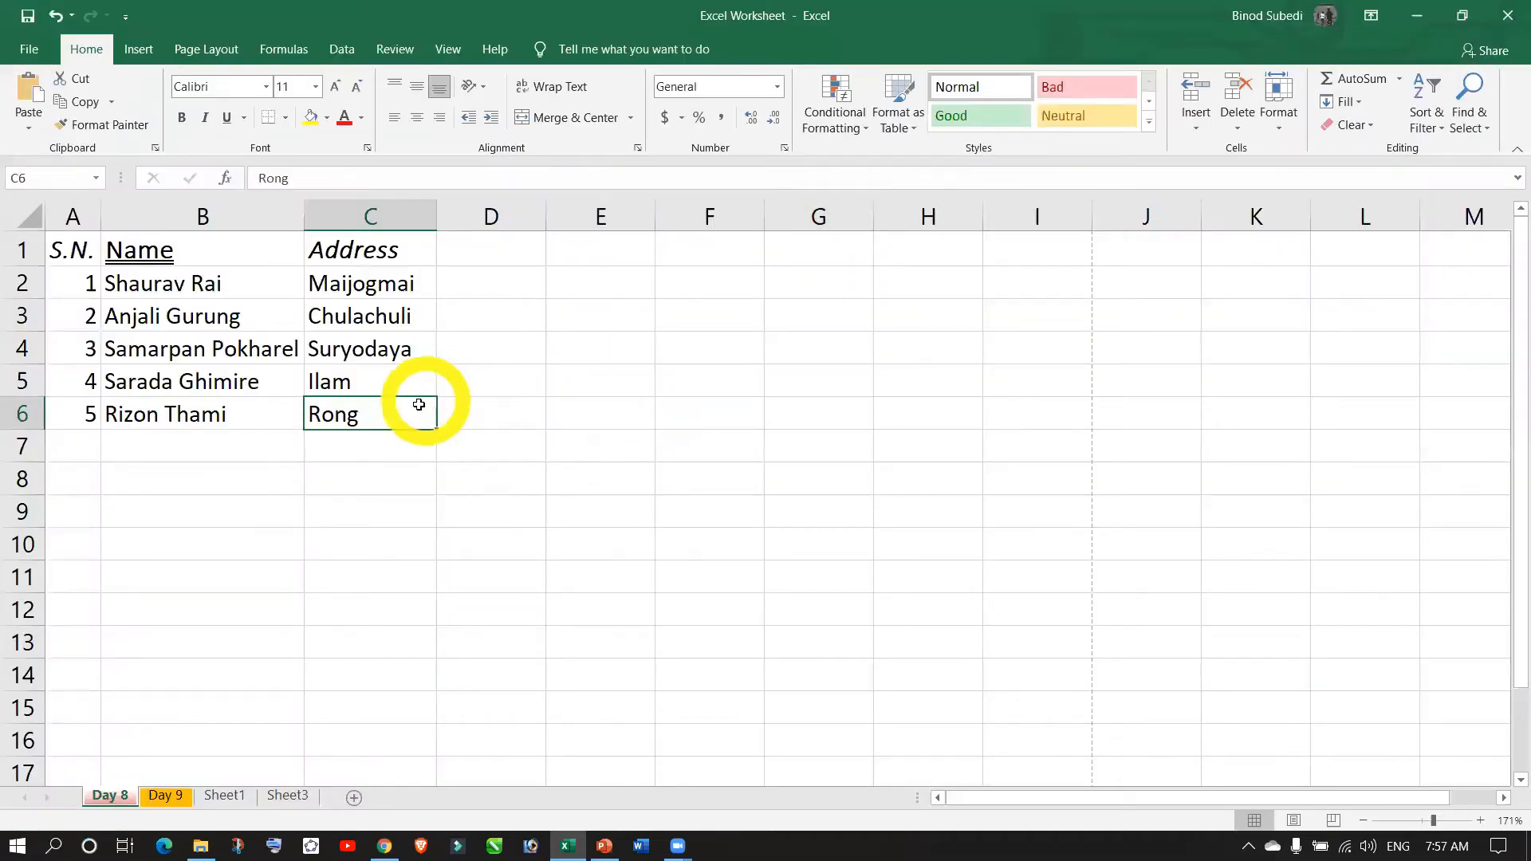
click(590, 403)
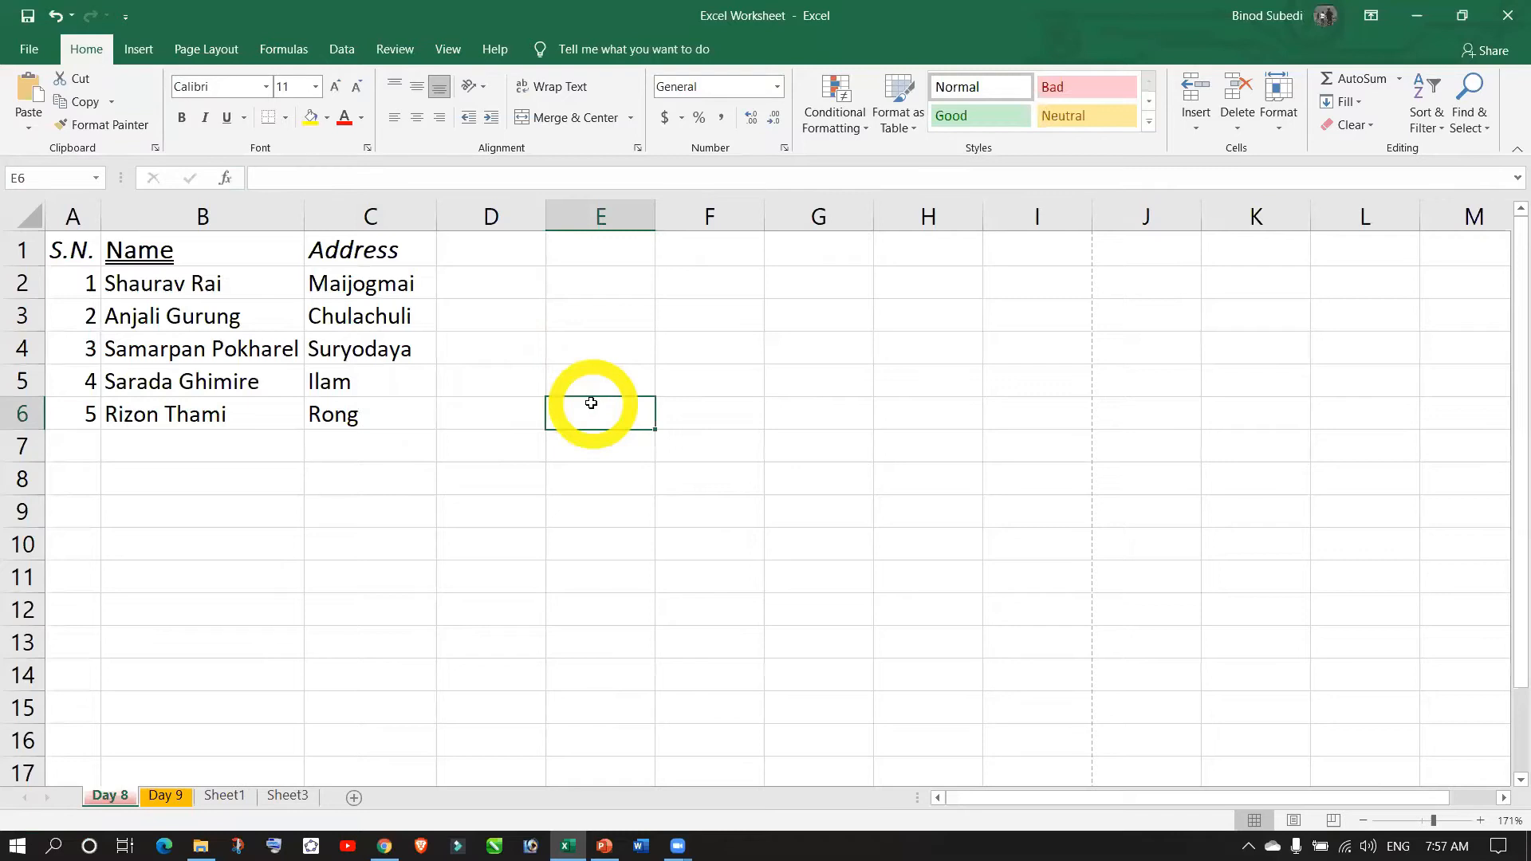
key(ctrl+p)
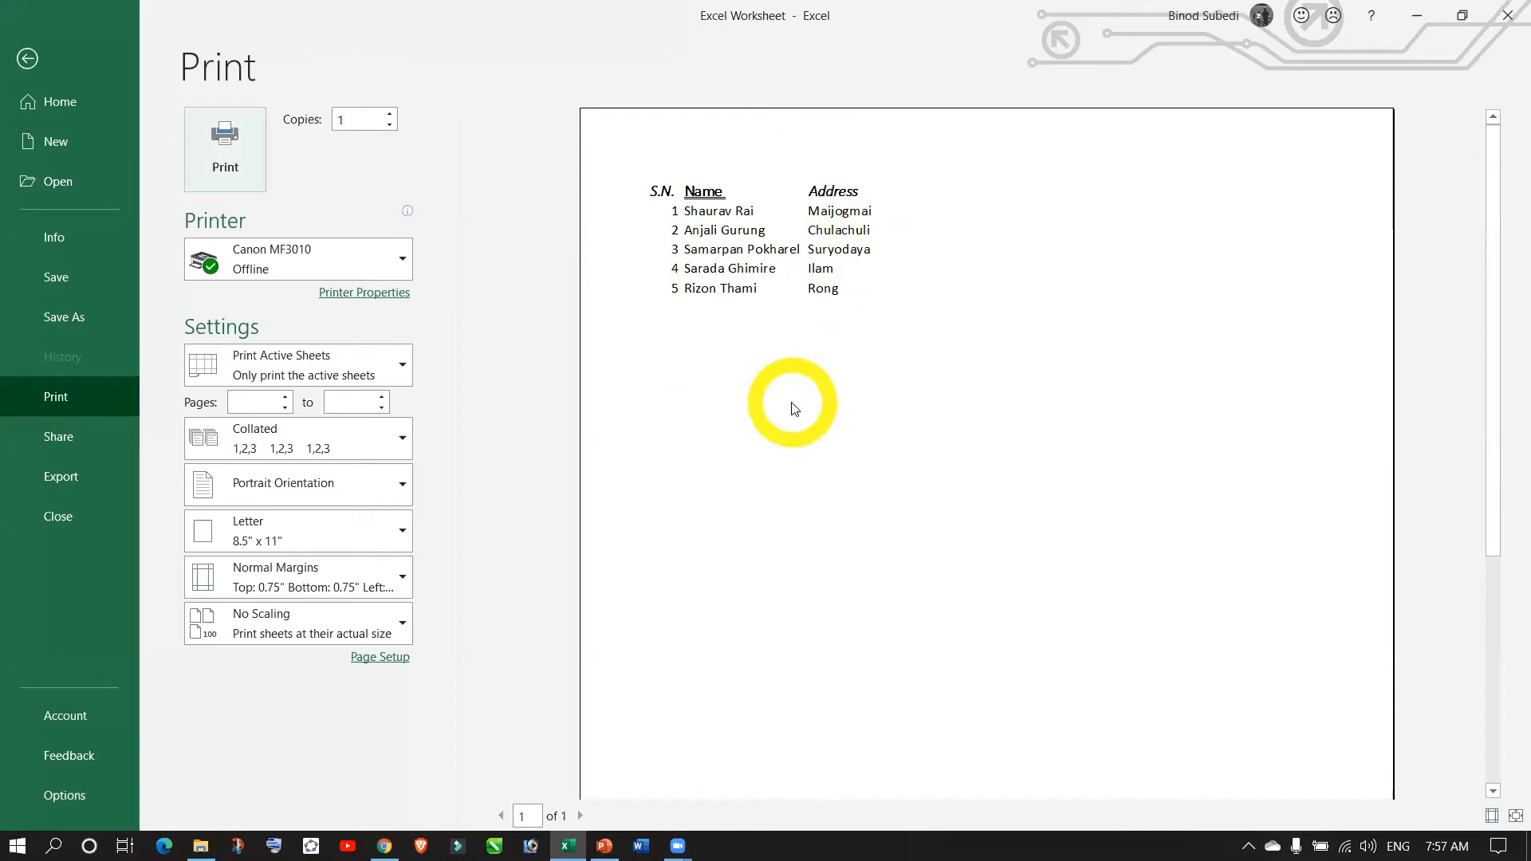
key(Escape)
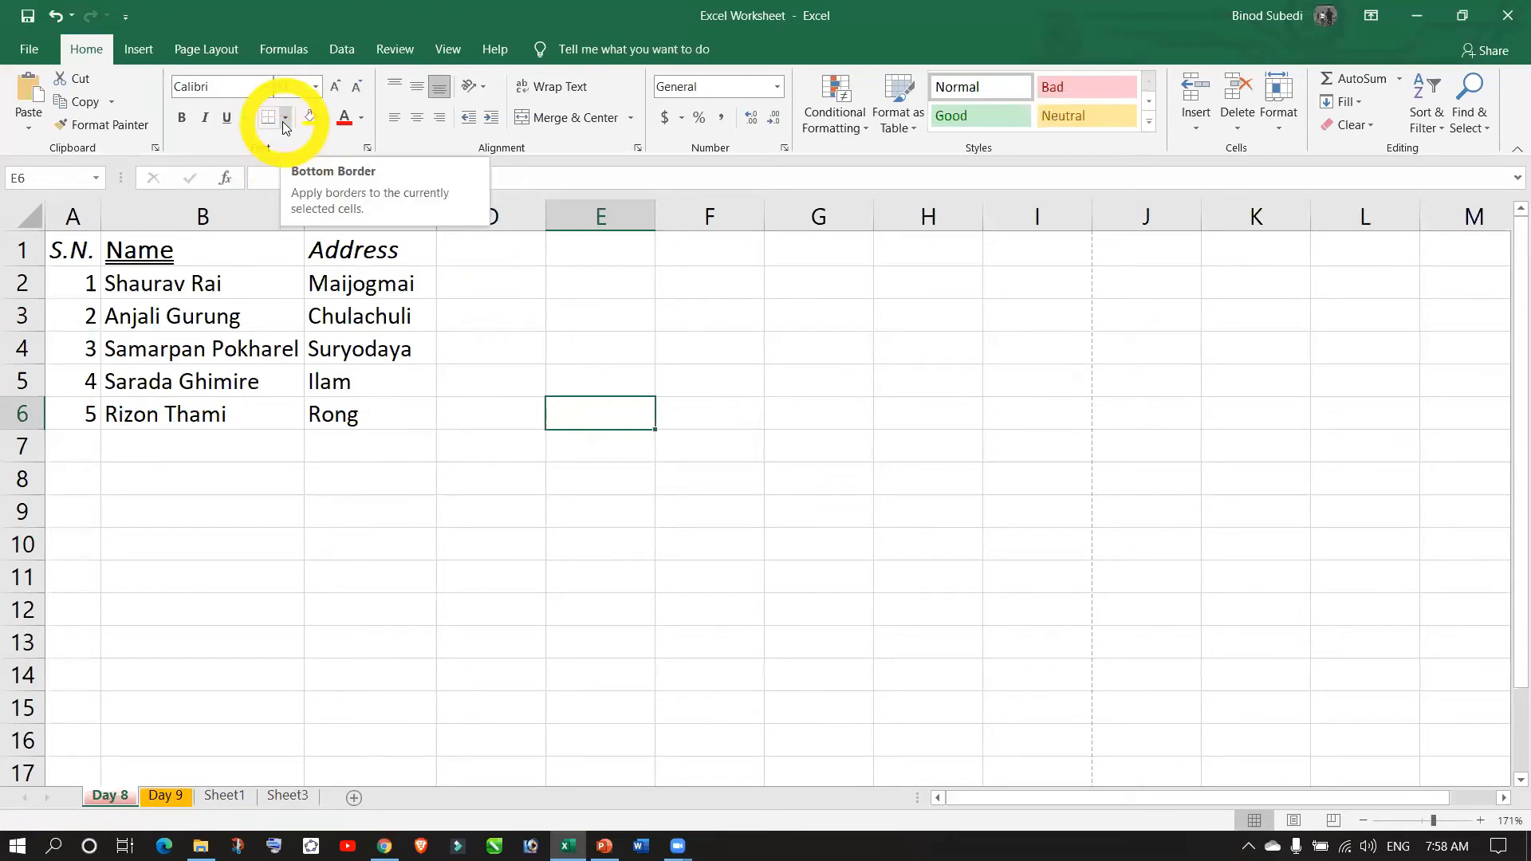
- Remove the bold and double underline formatting from the Name header cell B1
click(163, 247)
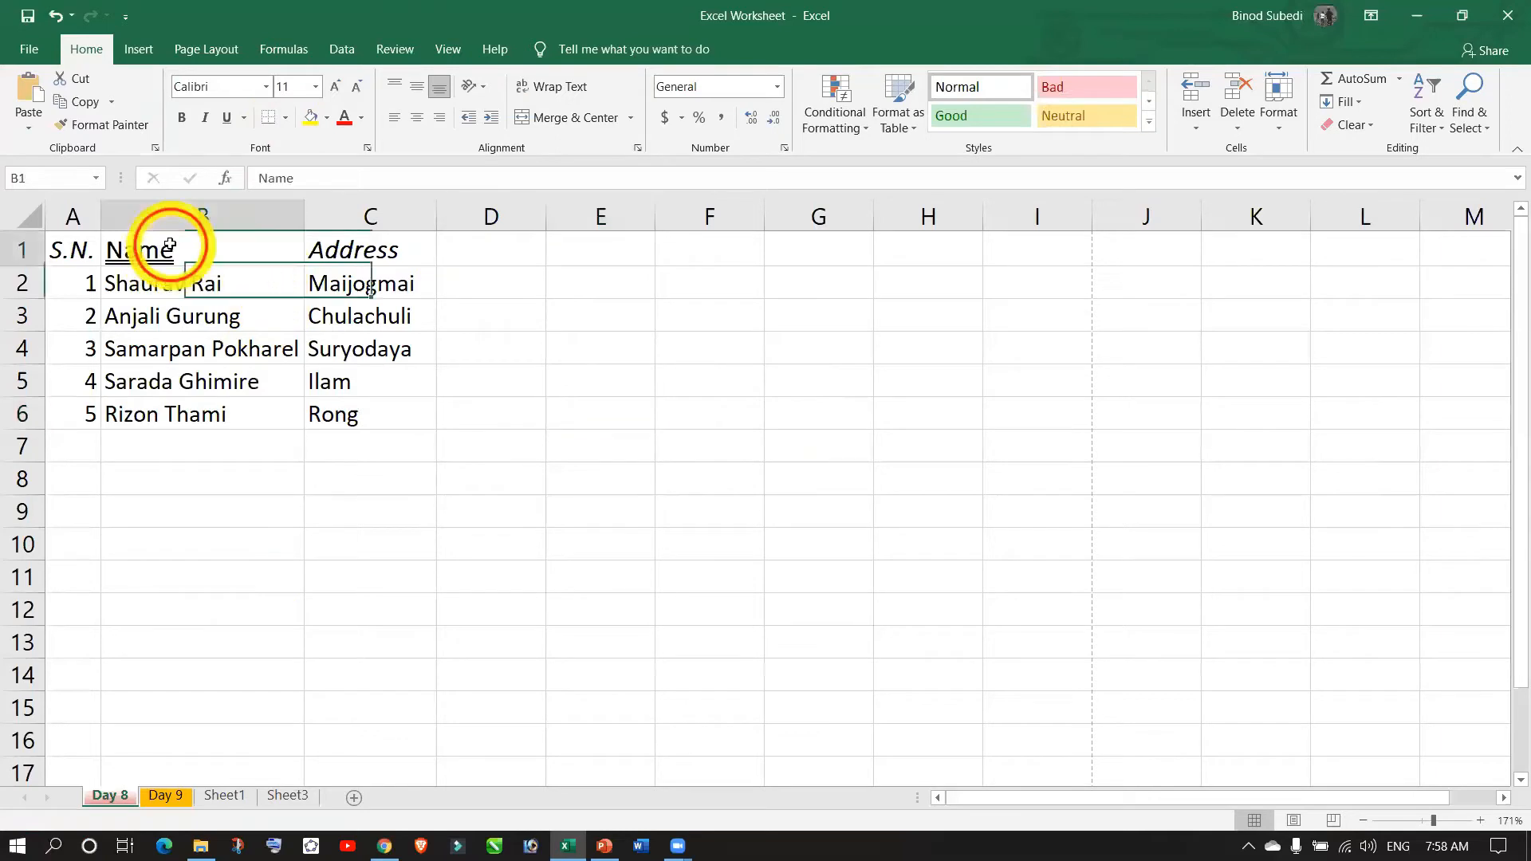
click(181, 117)
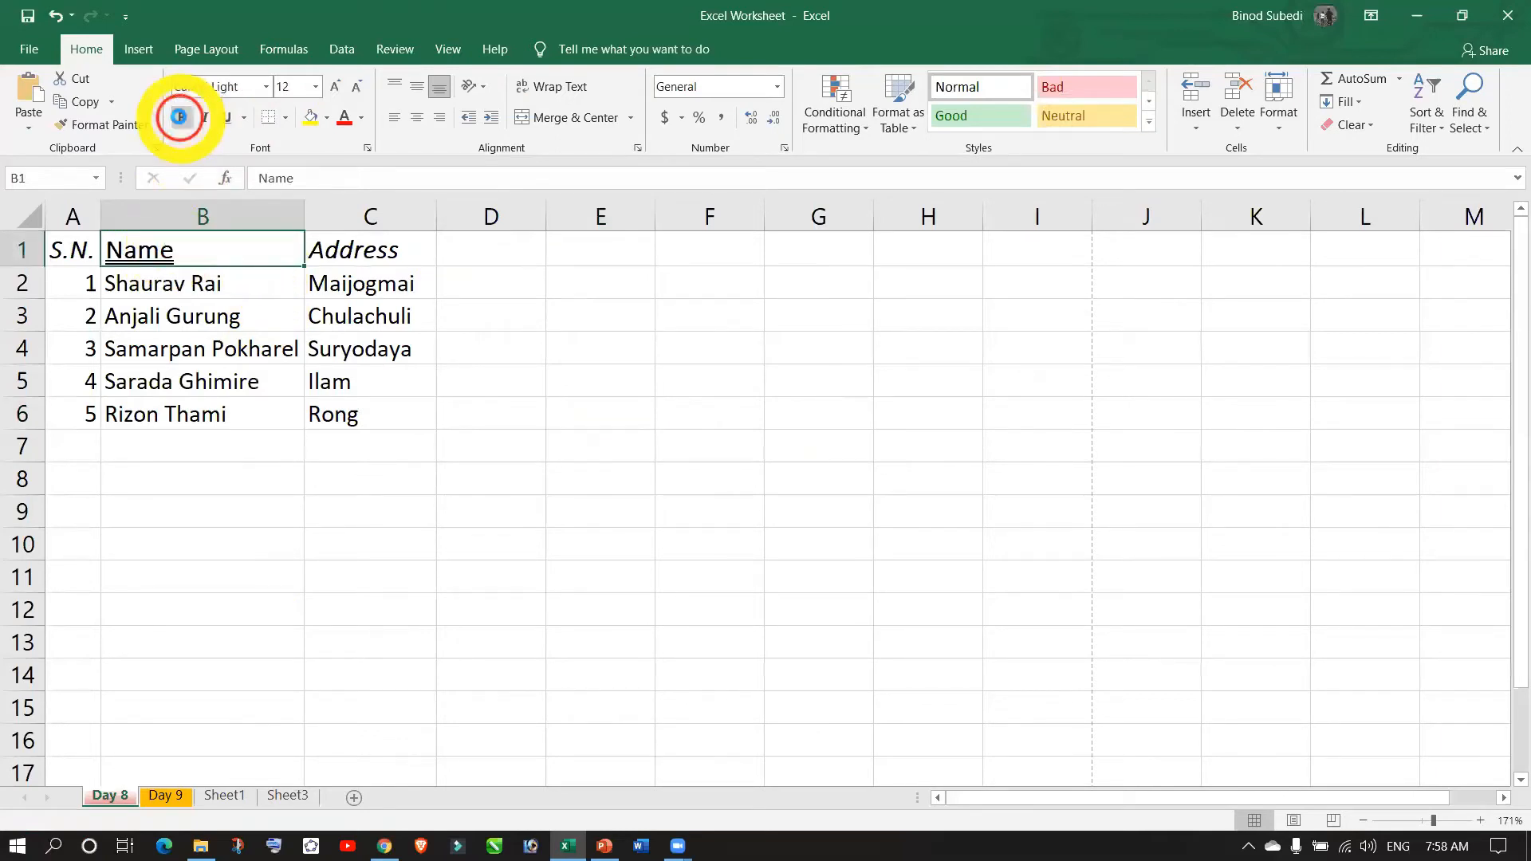
click(244, 118)
click(260, 171)
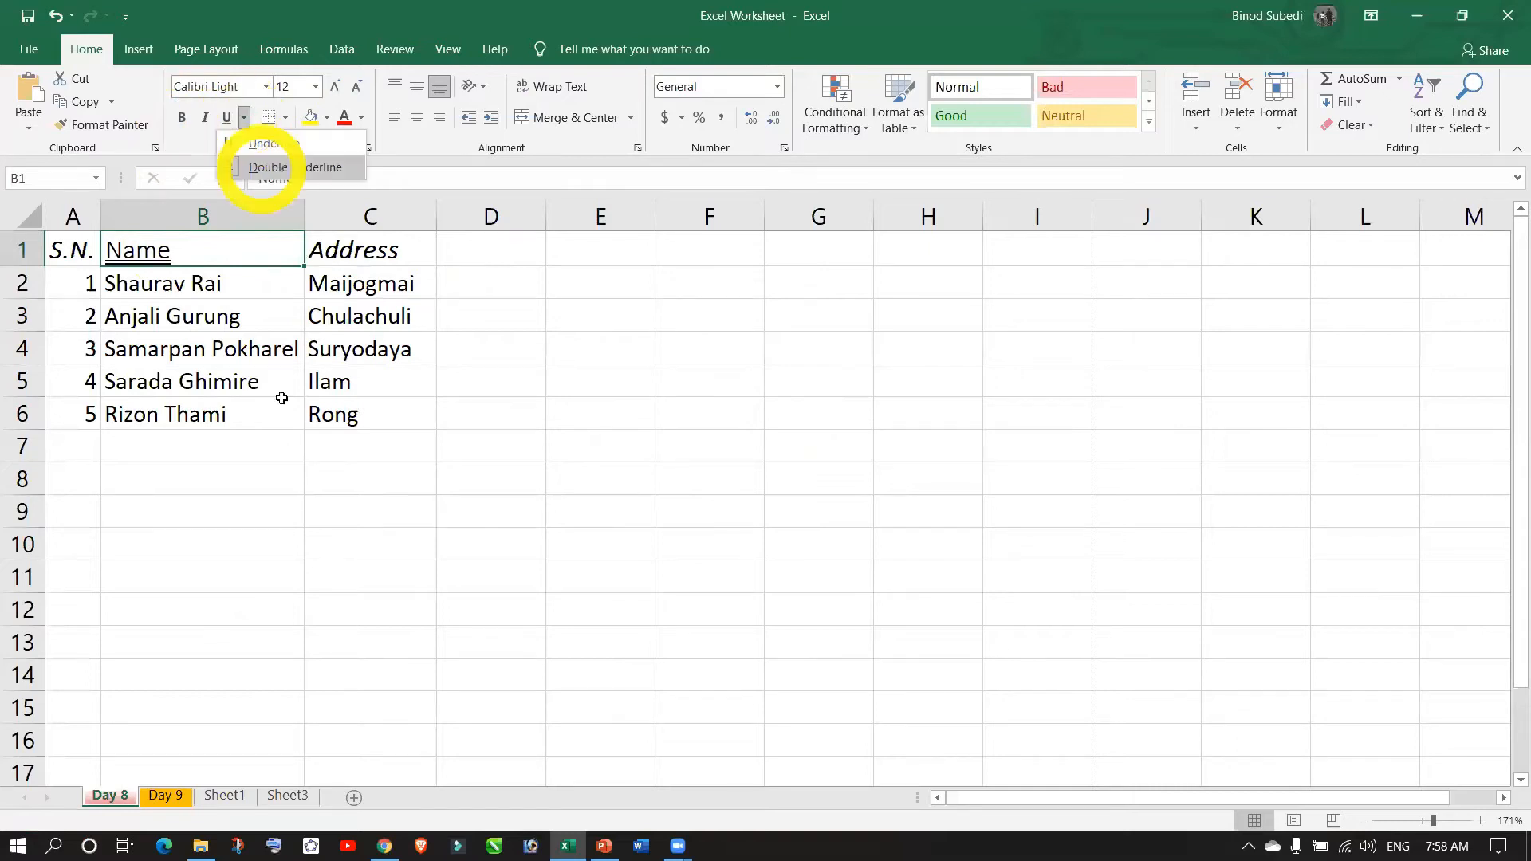
click(283, 399)
click(200, 256)
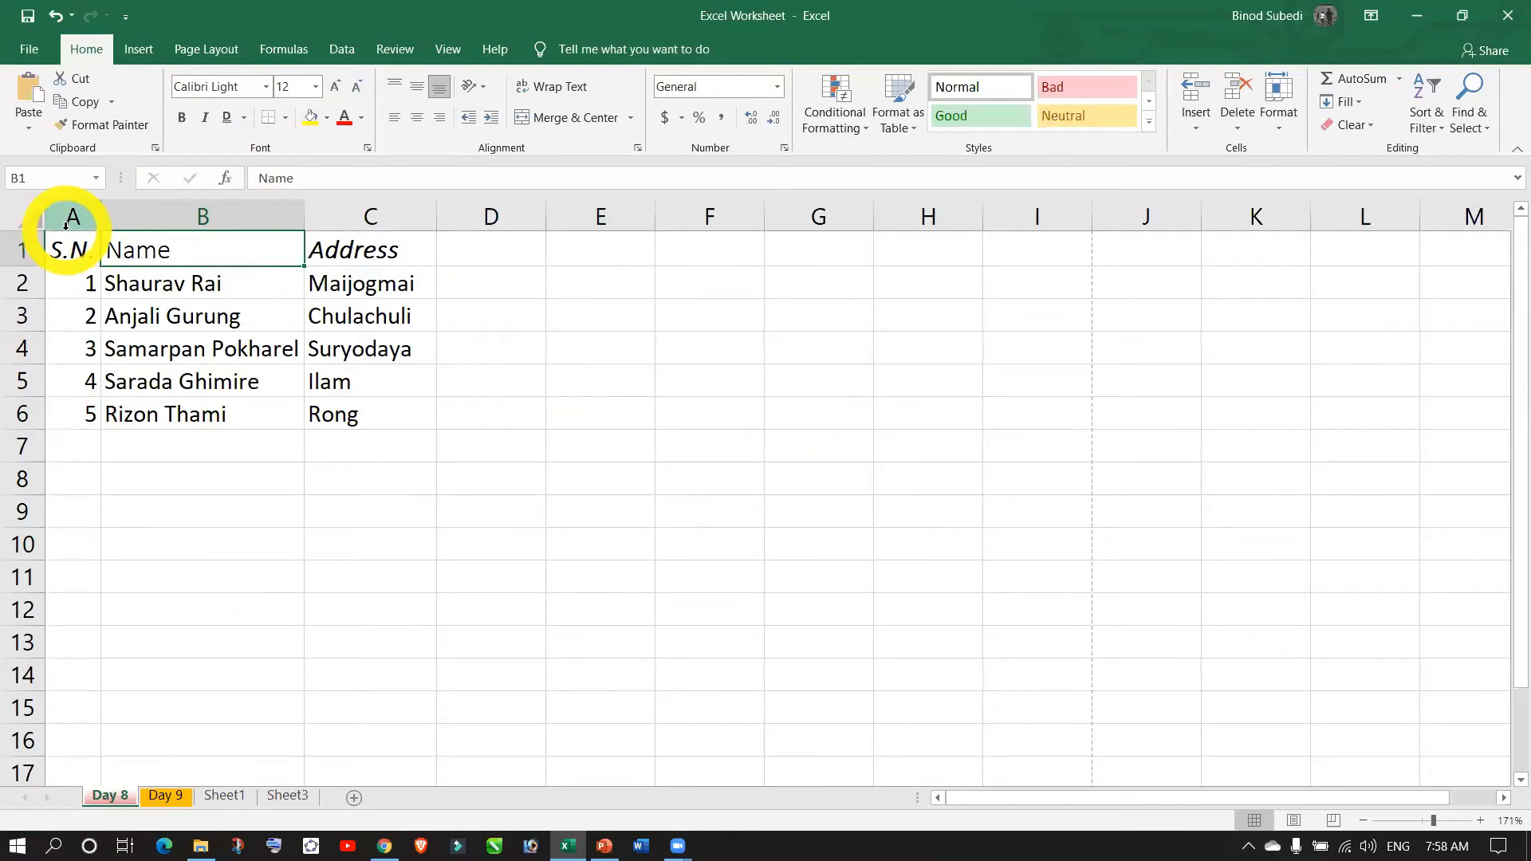
drag(62, 249, 361, 411)
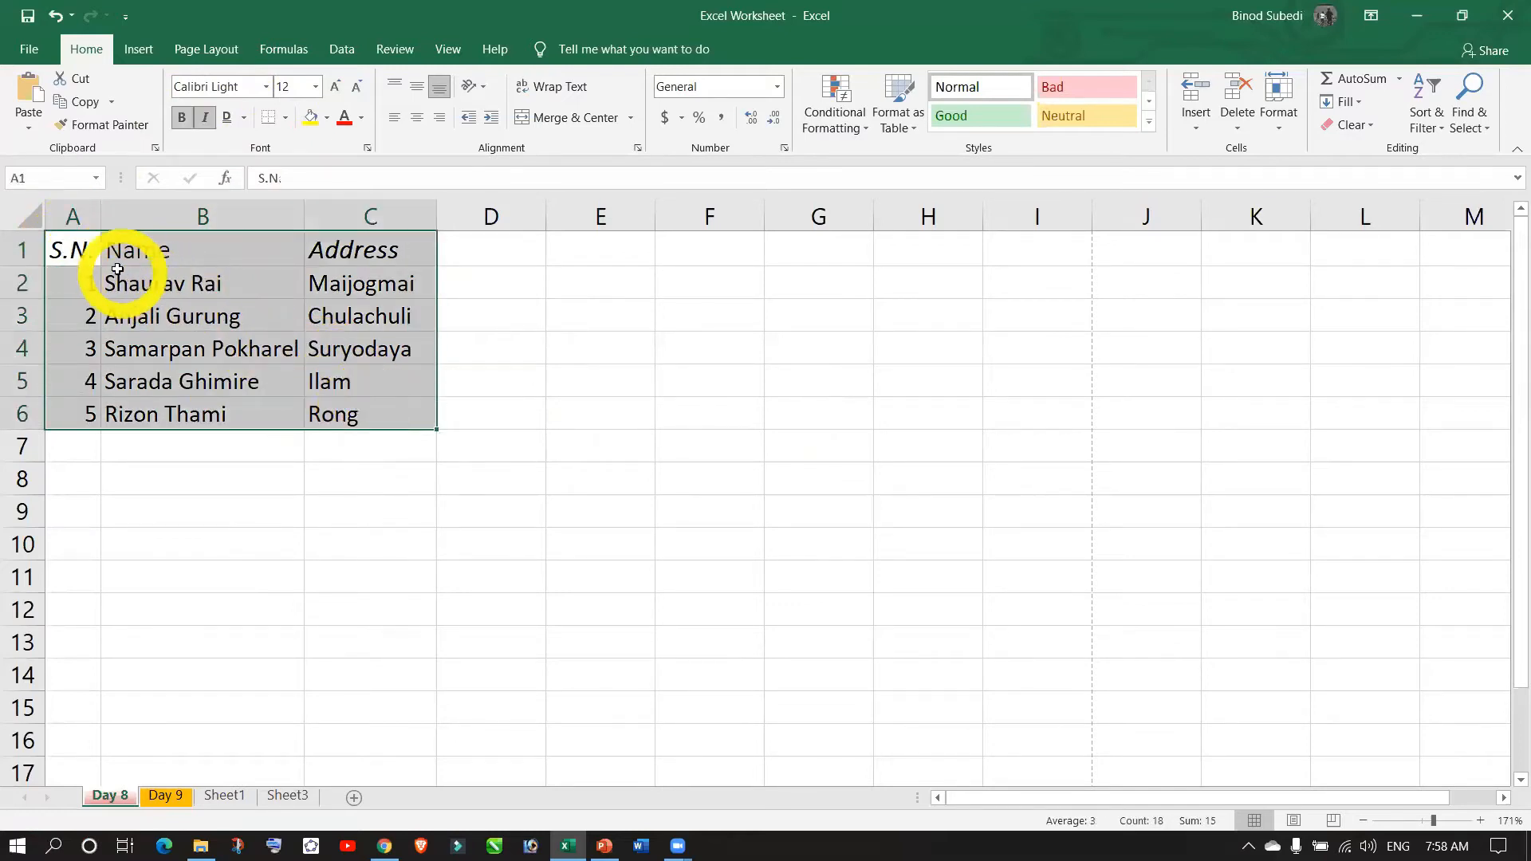
drag(72, 254, 345, 256)
click(165, 367)
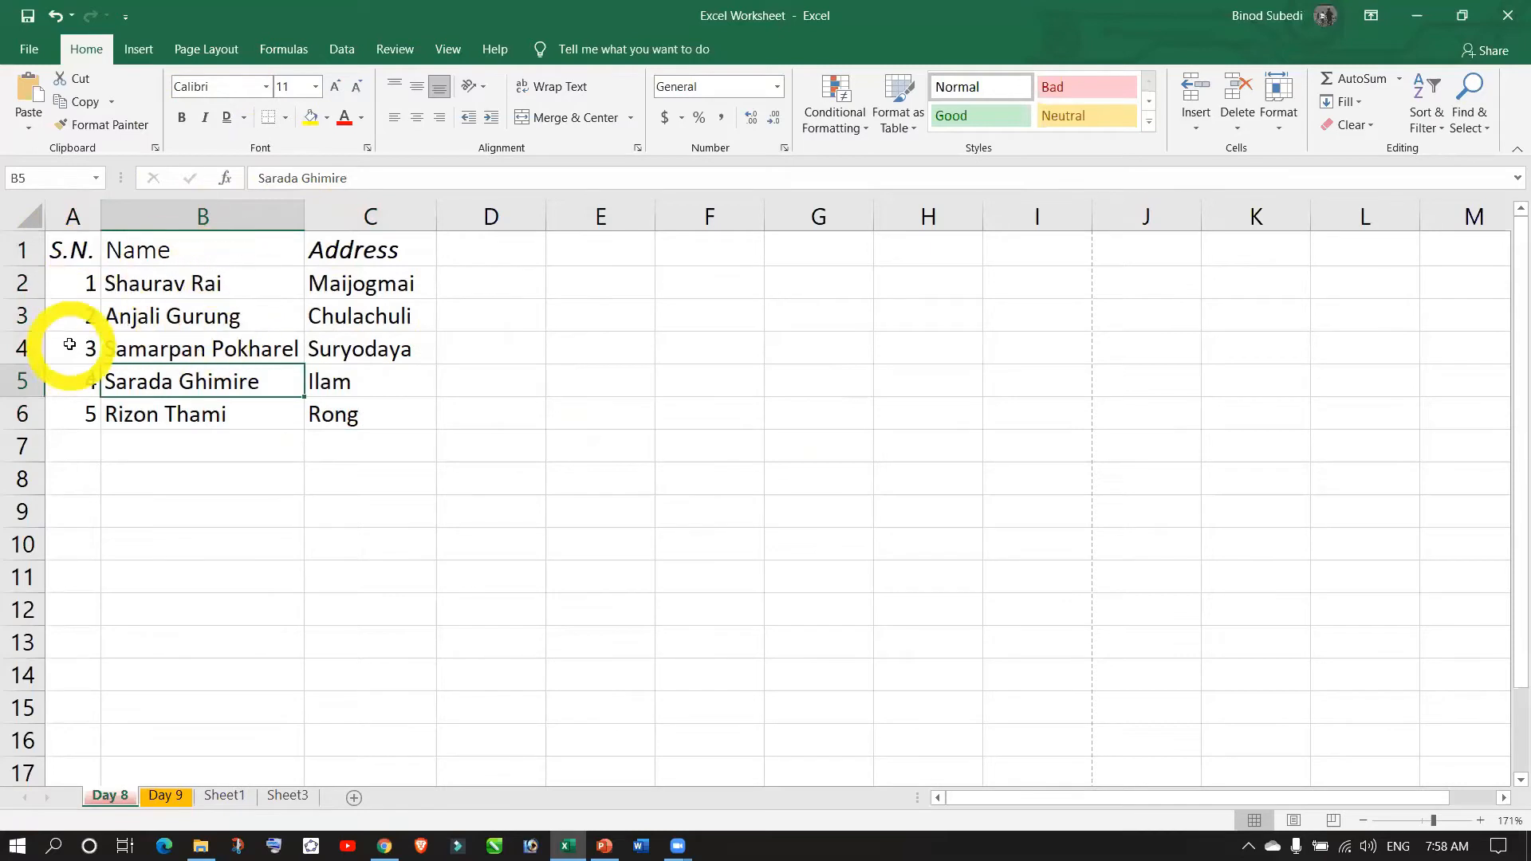
click(455, 418)
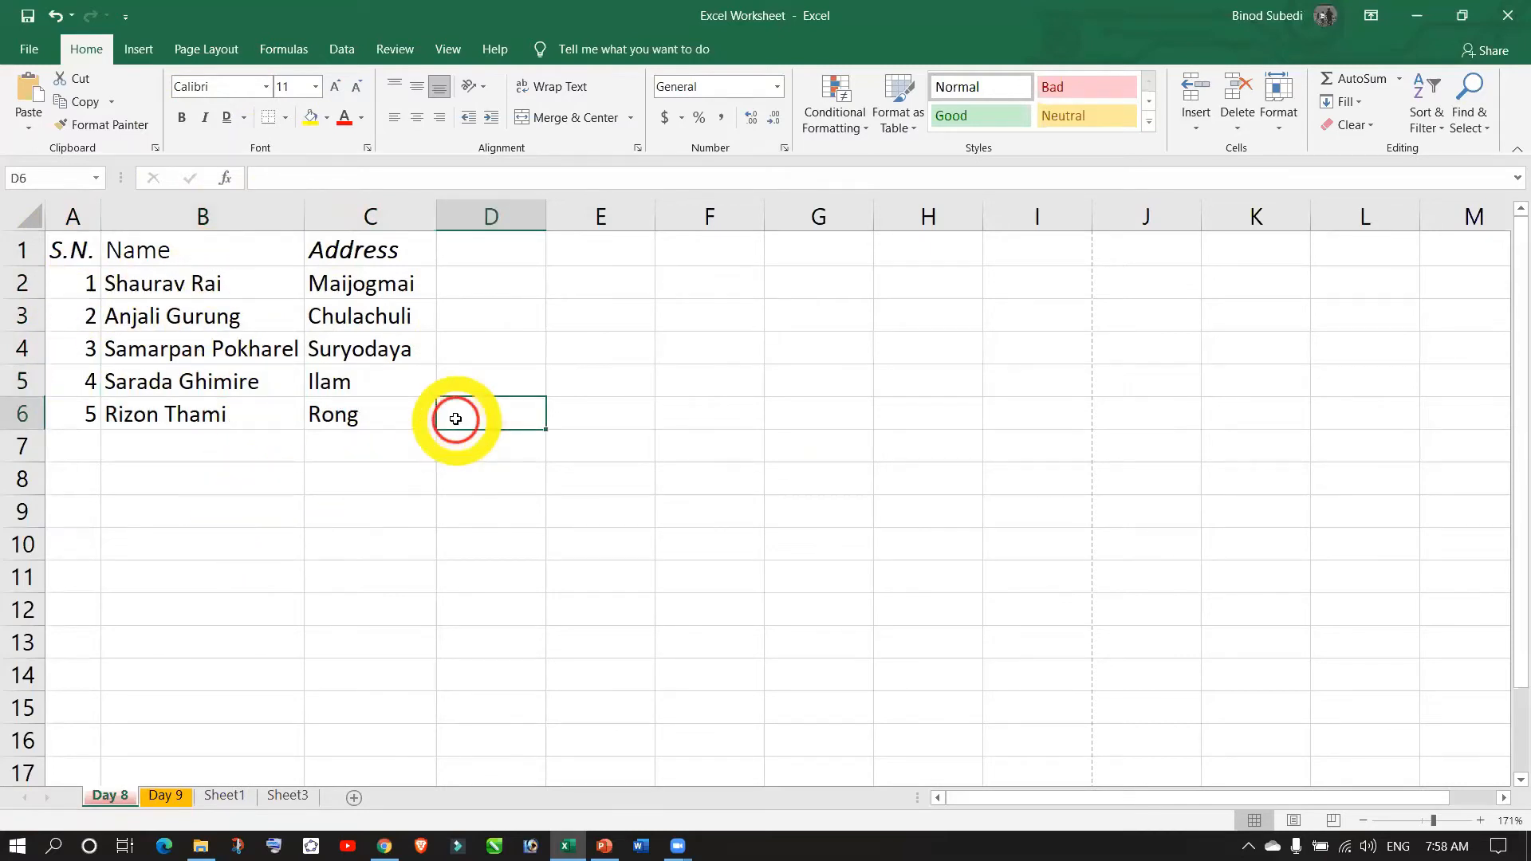
drag(52, 253, 389, 392)
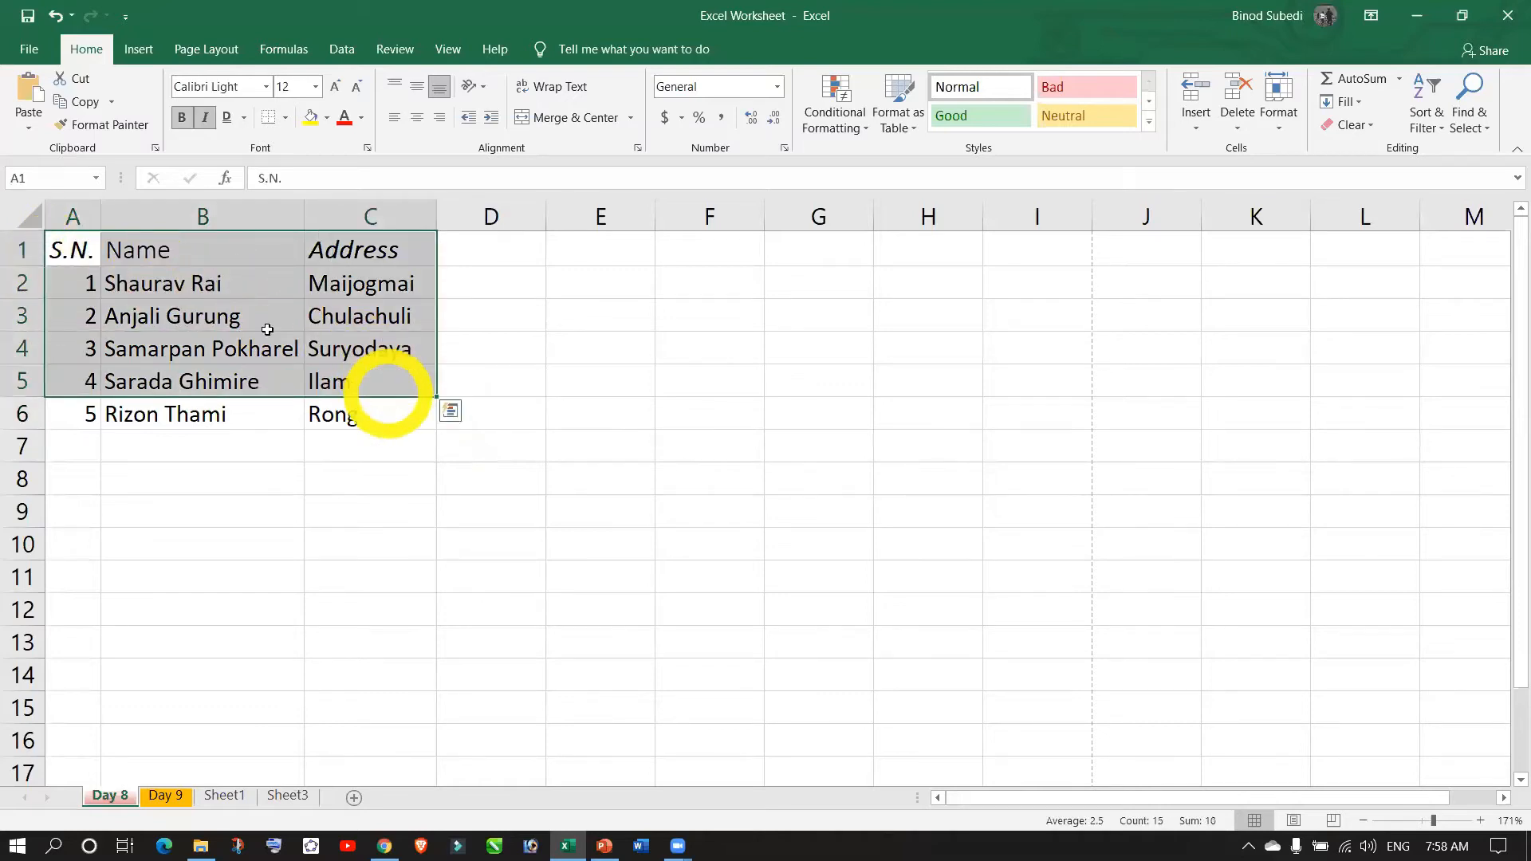
click(229, 575)
drag(58, 247, 902, 637)
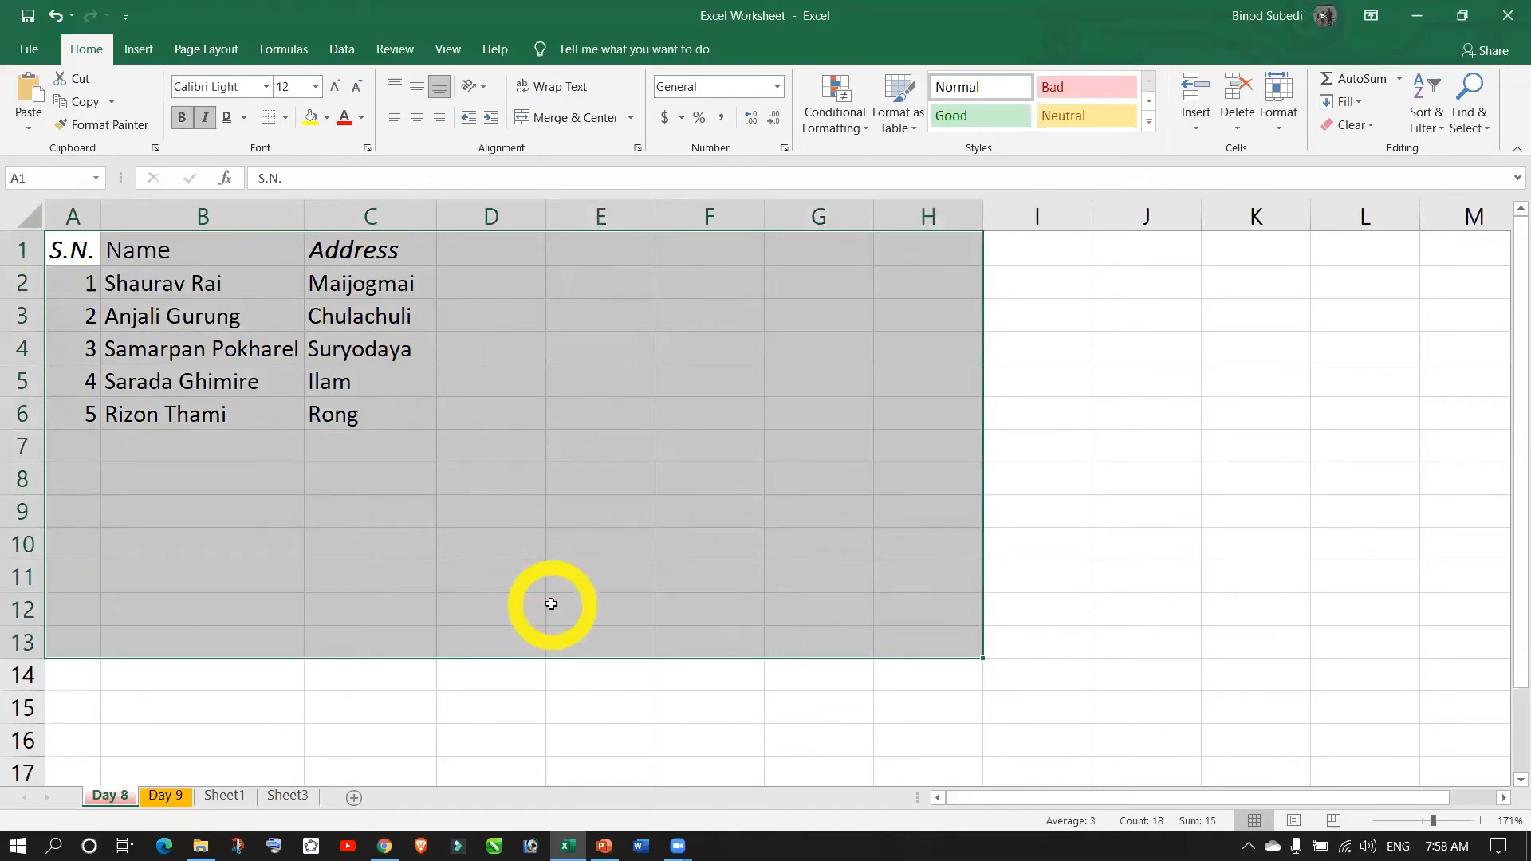
click(325, 471)
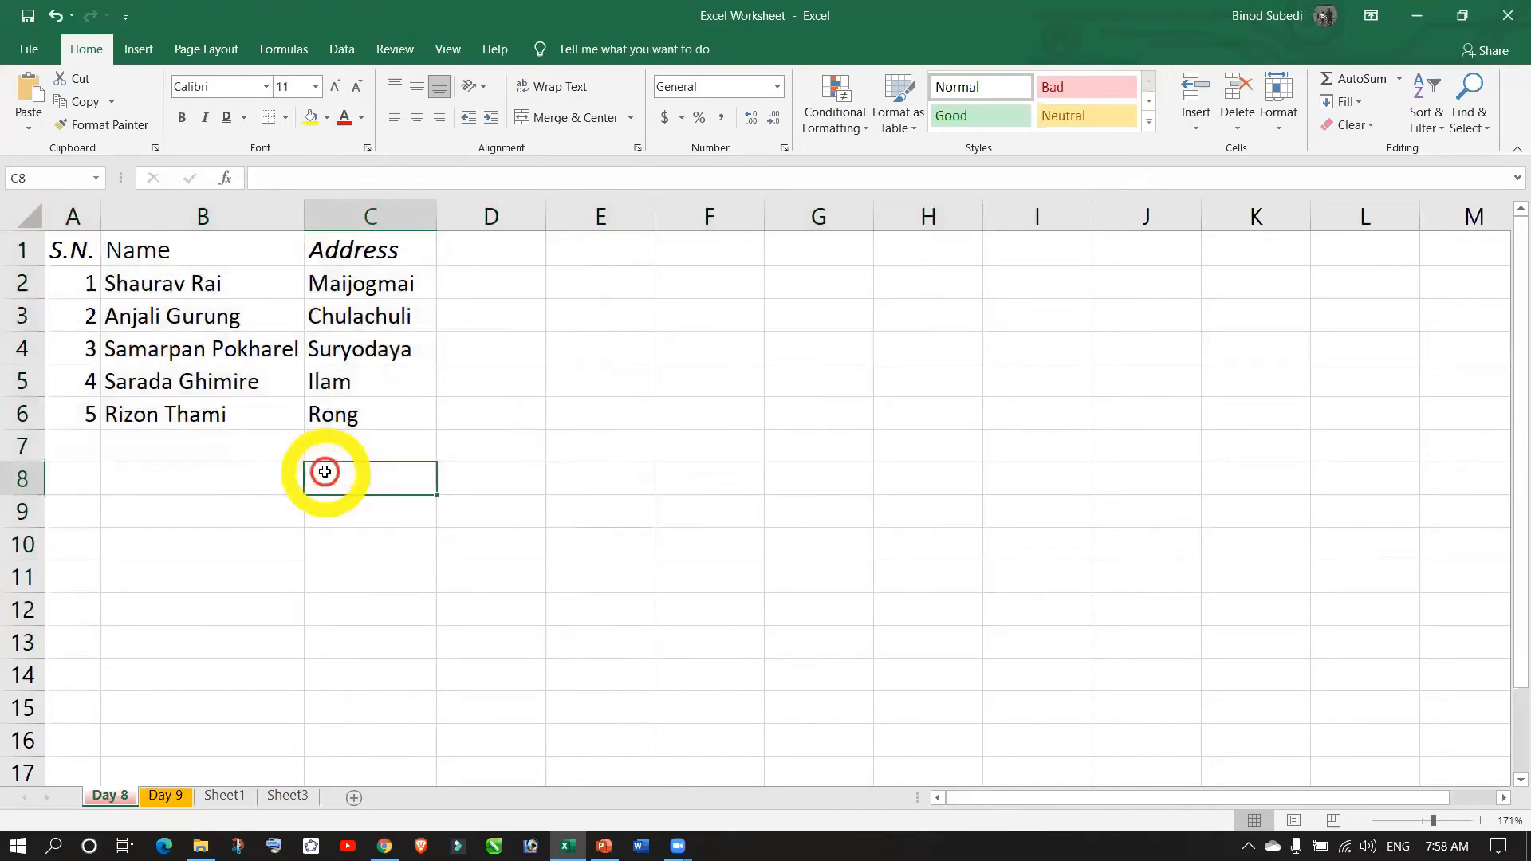
- Apply All Borders to the whole name and address table in A1:C6
drag(69, 248, 355, 416)
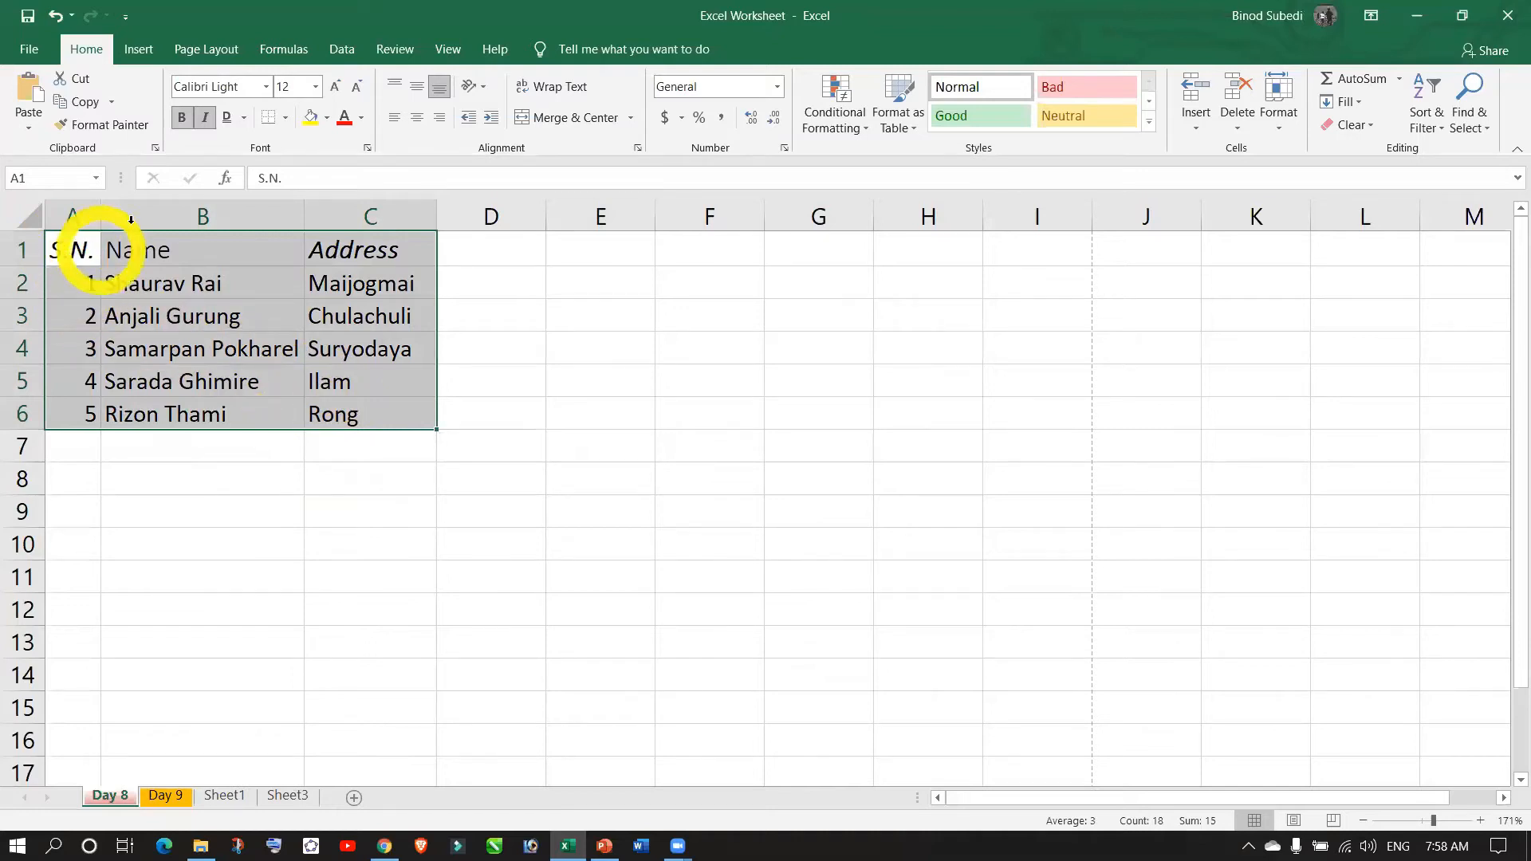
click(288, 118)
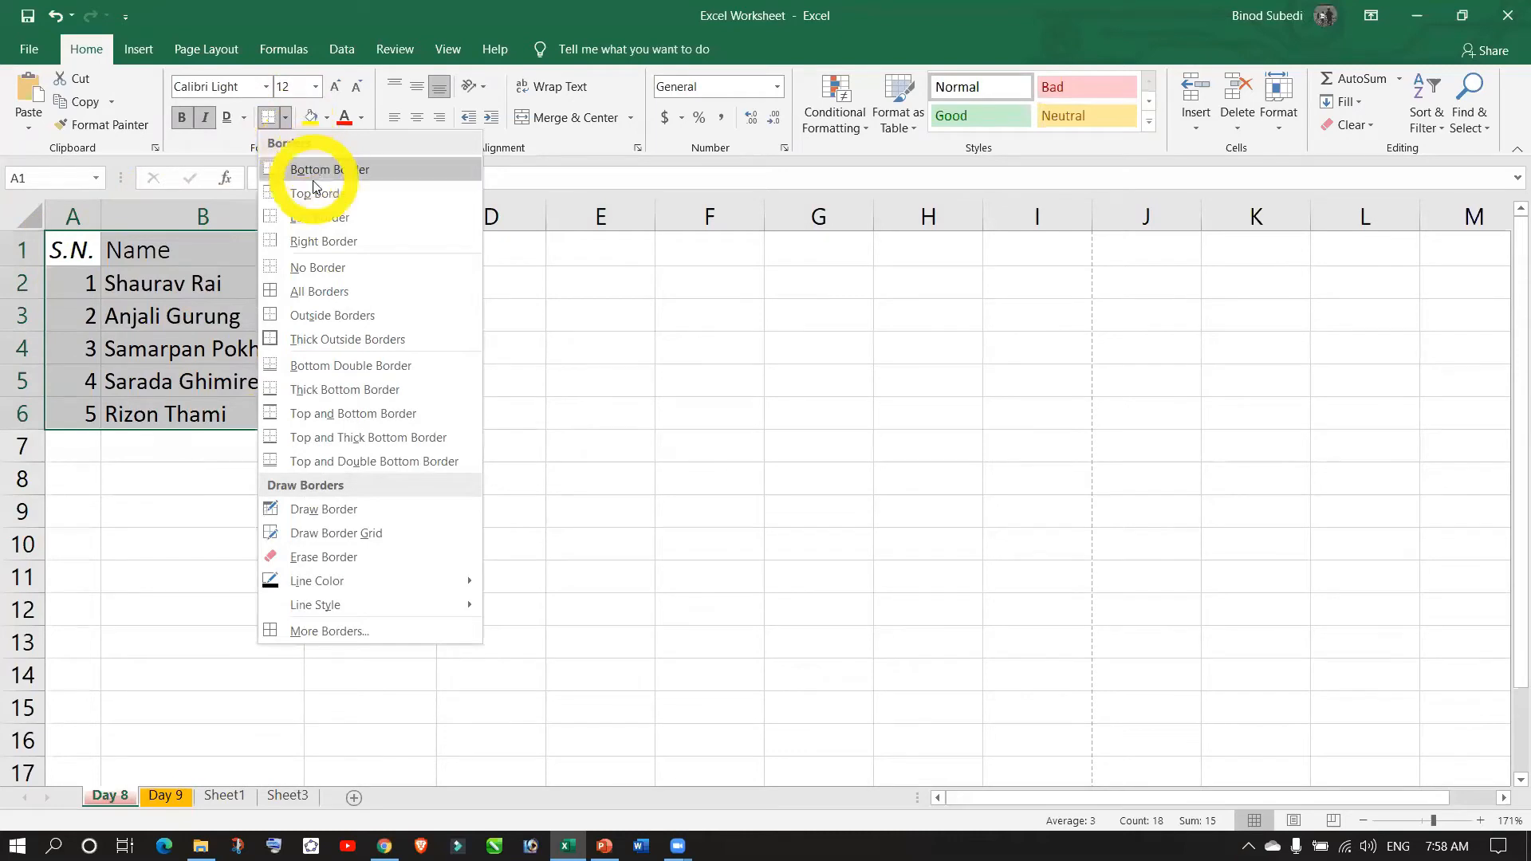
click(318, 292)
click(290, 557)
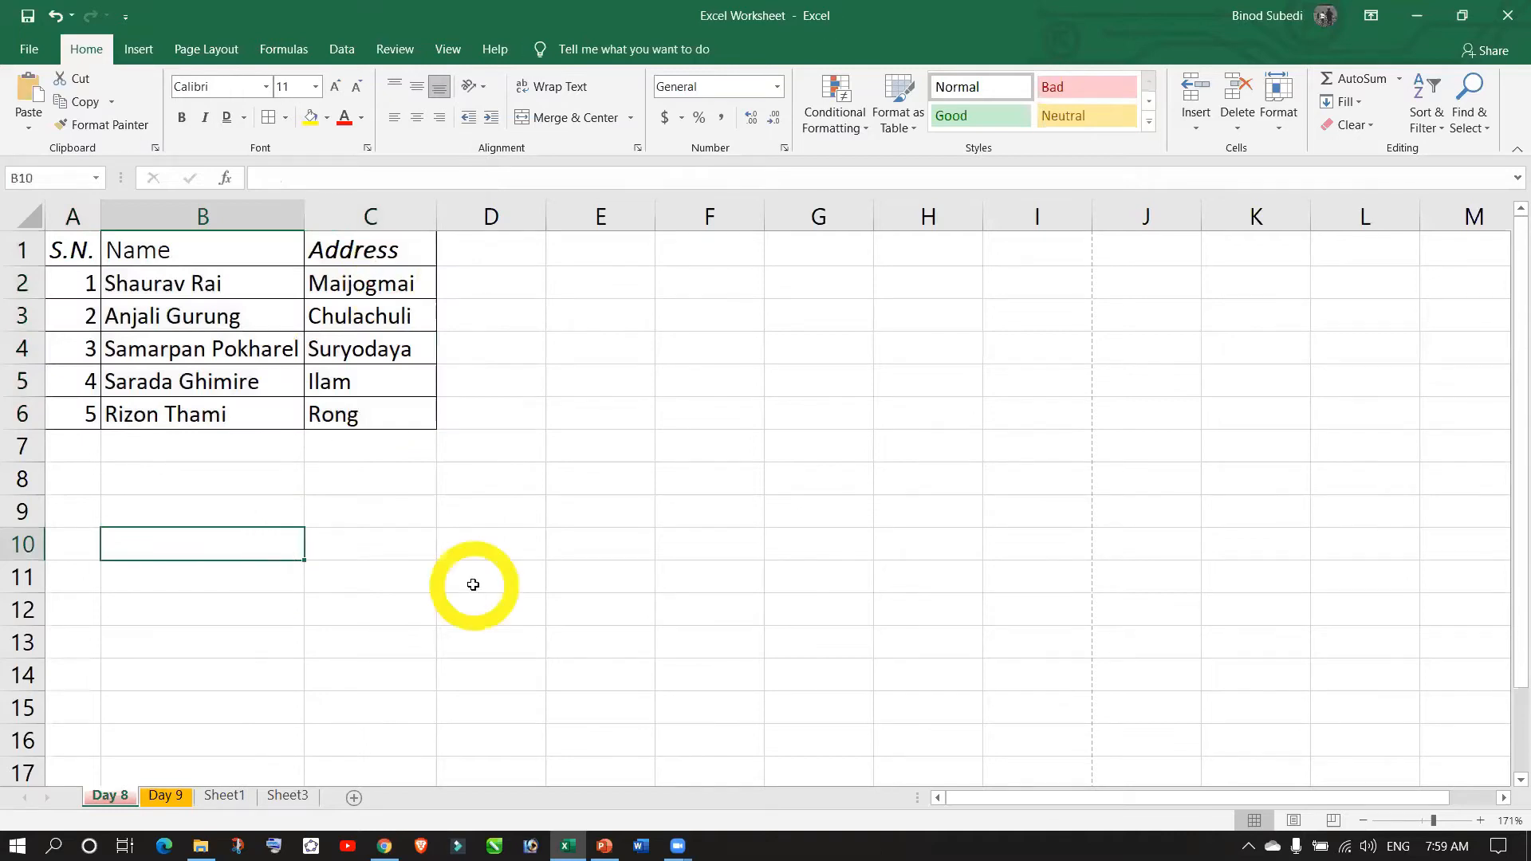
- Check the print preview of the Day 8 sheet to examine the table's borders
click(588, 448)
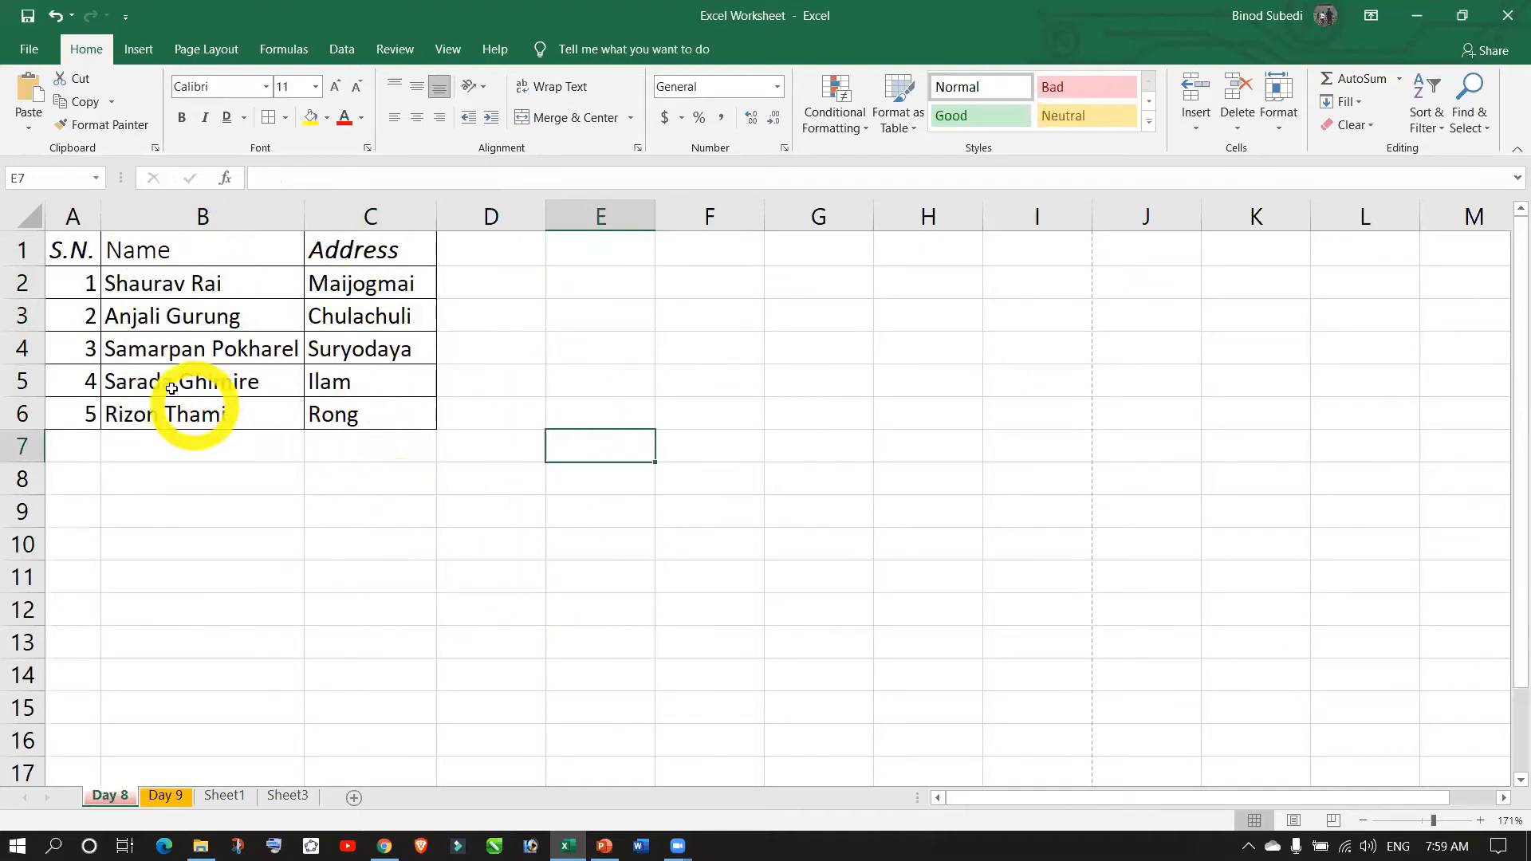
click(275, 567)
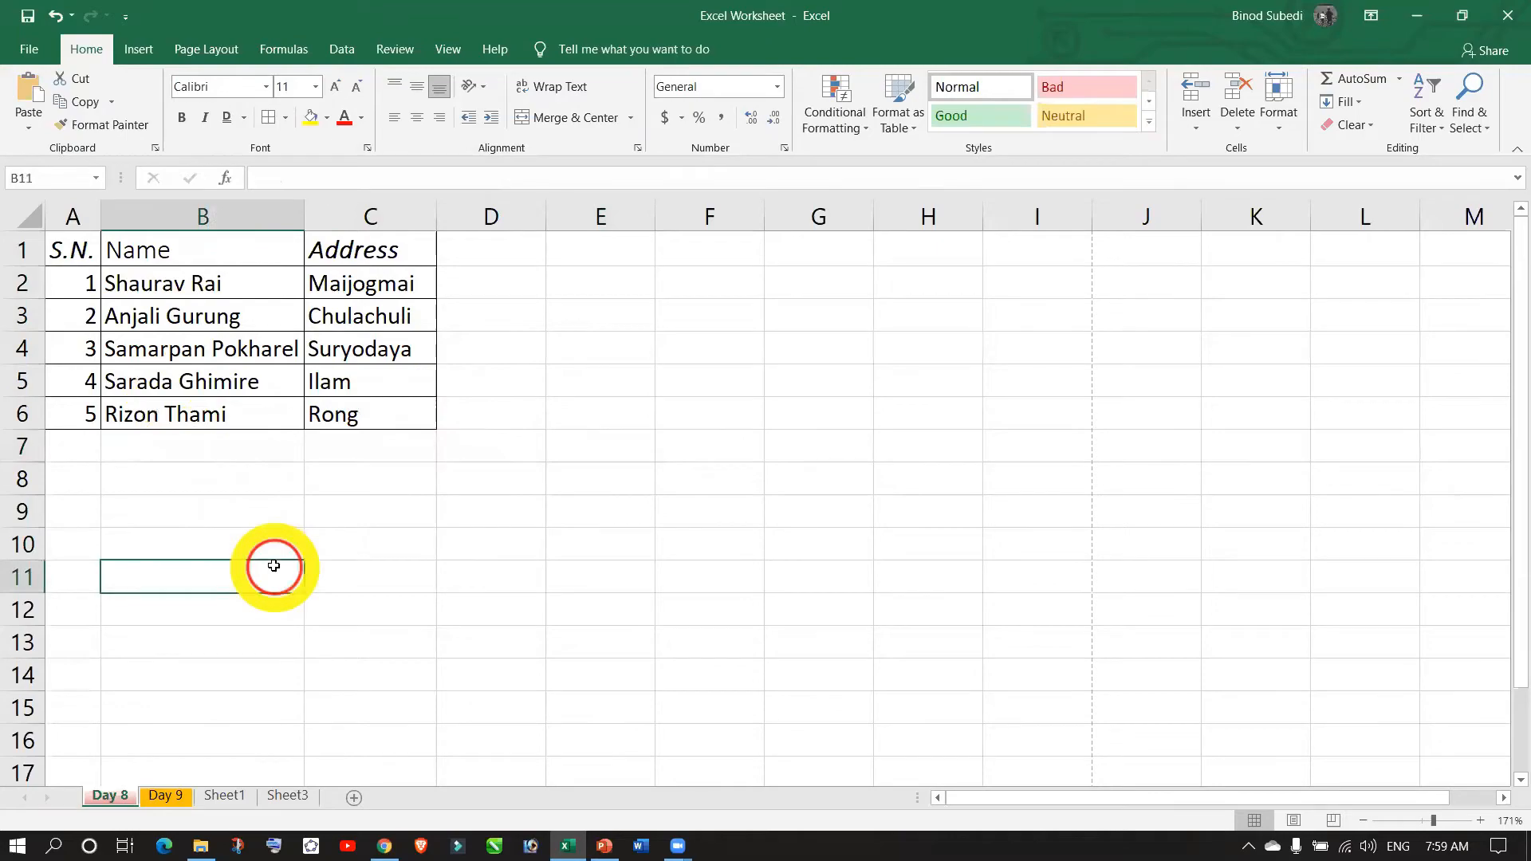
key(ctrl+p)
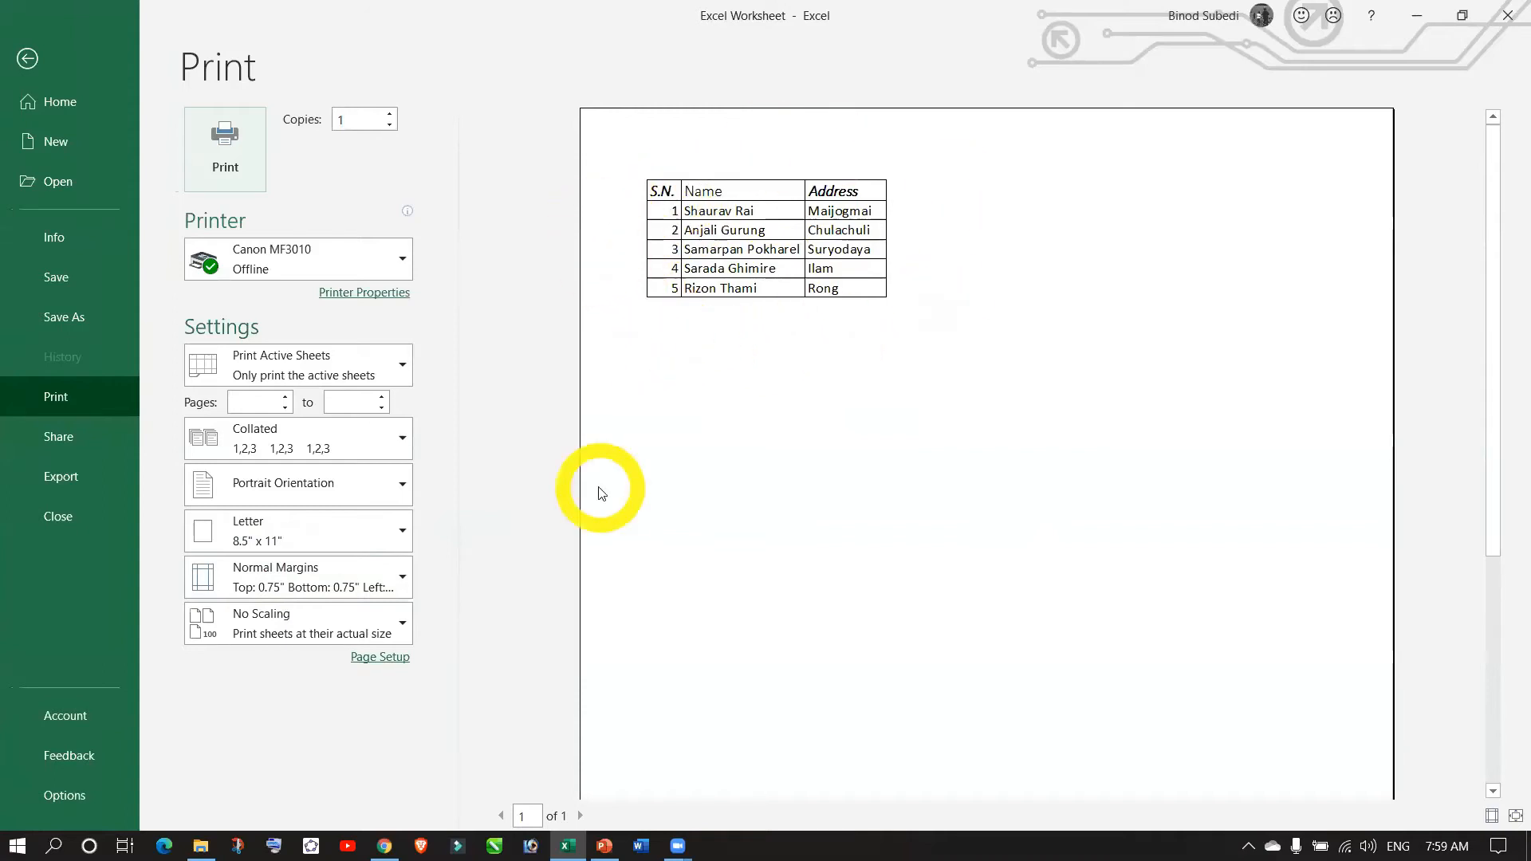
key(Escape)
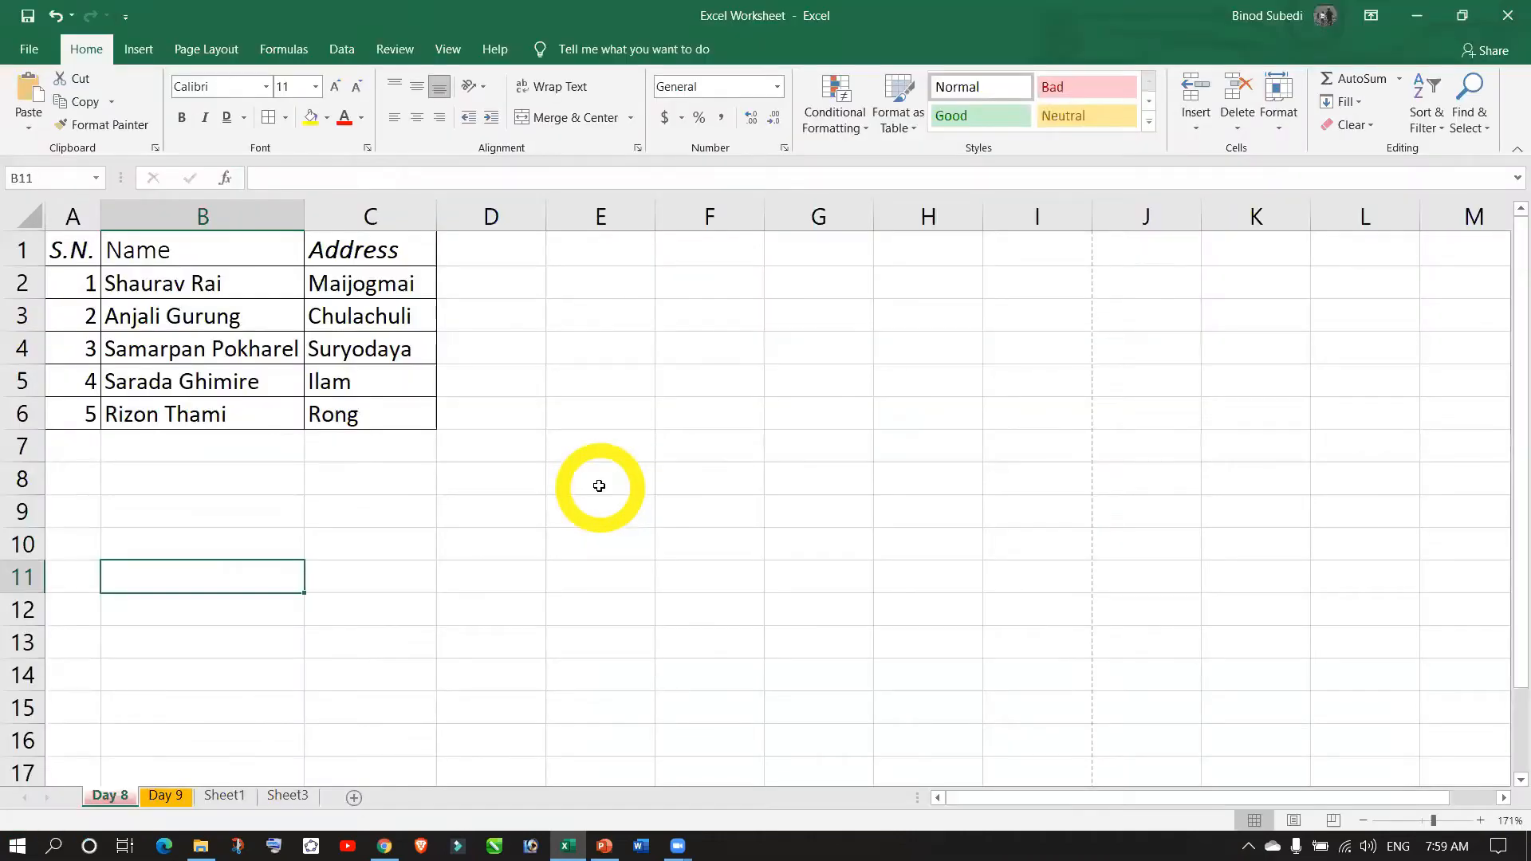
click(309, 552)
- Remove all borders from the table range A1:C6 using No Border
drag(77, 249, 383, 415)
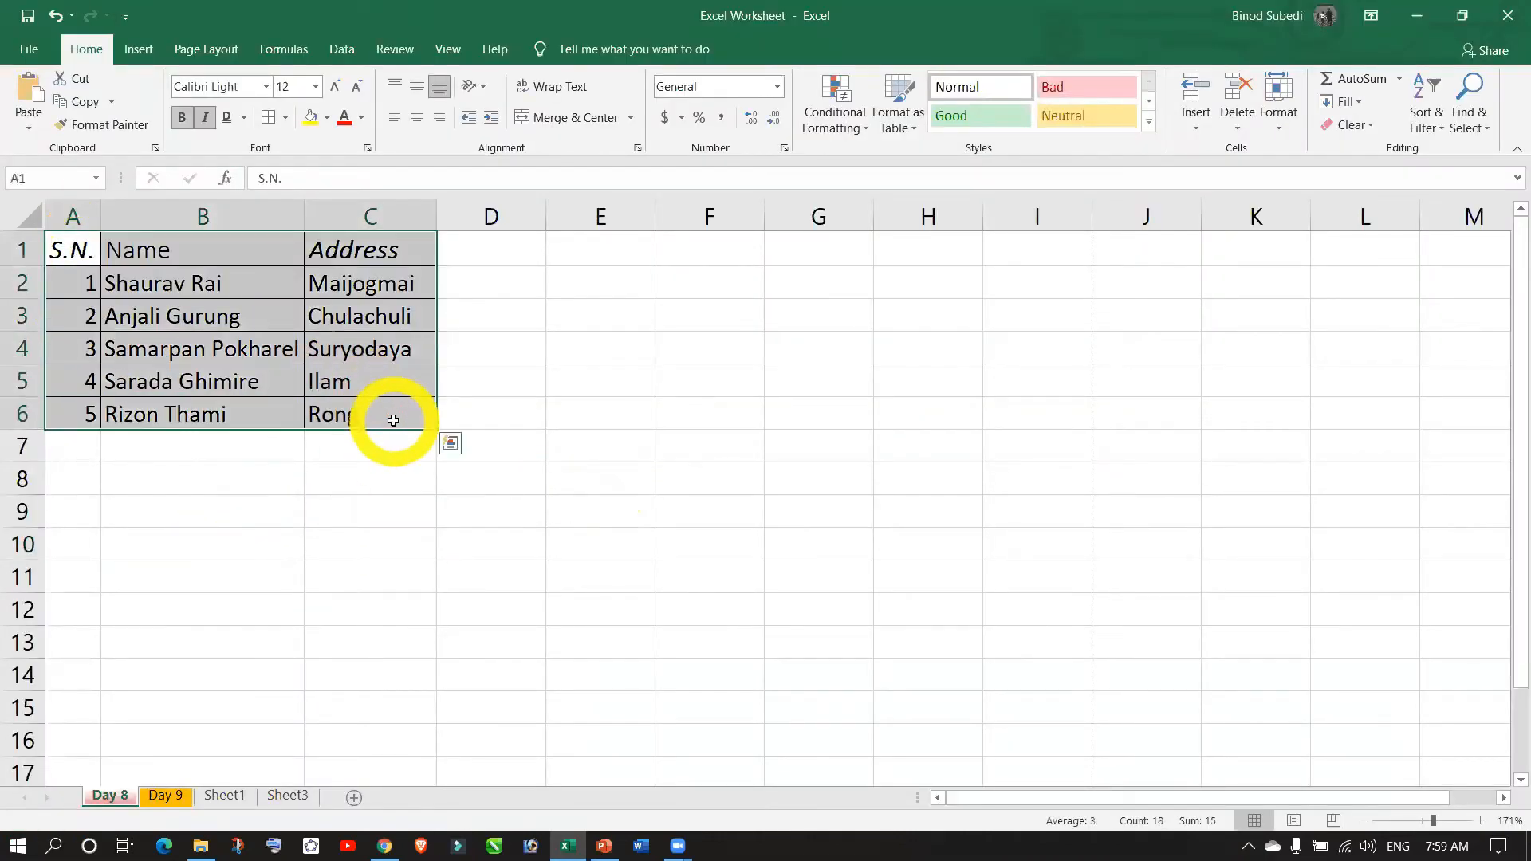
click(287, 118)
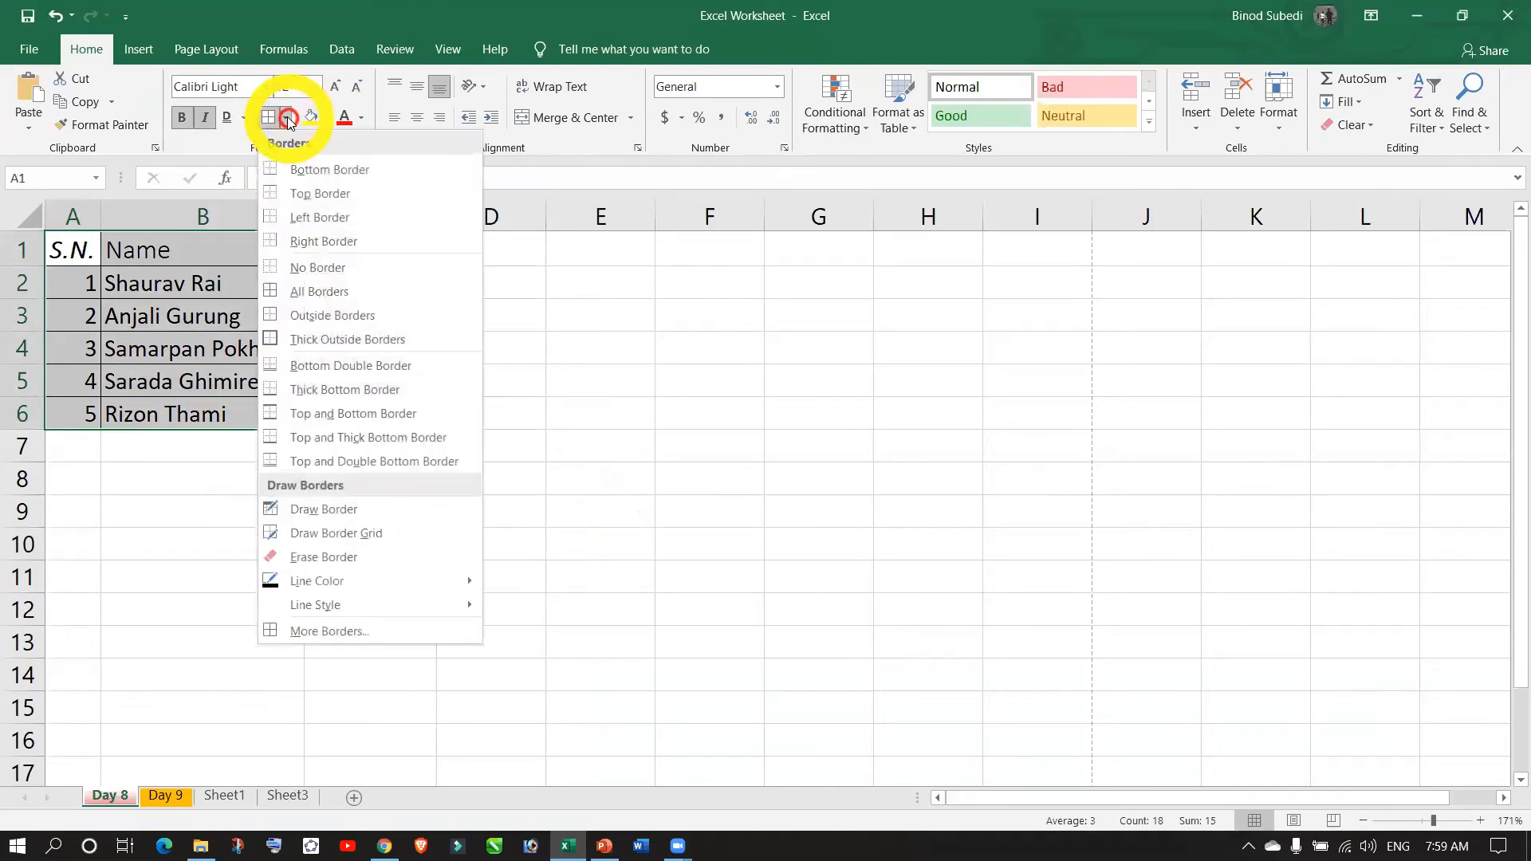
click(652, 412)
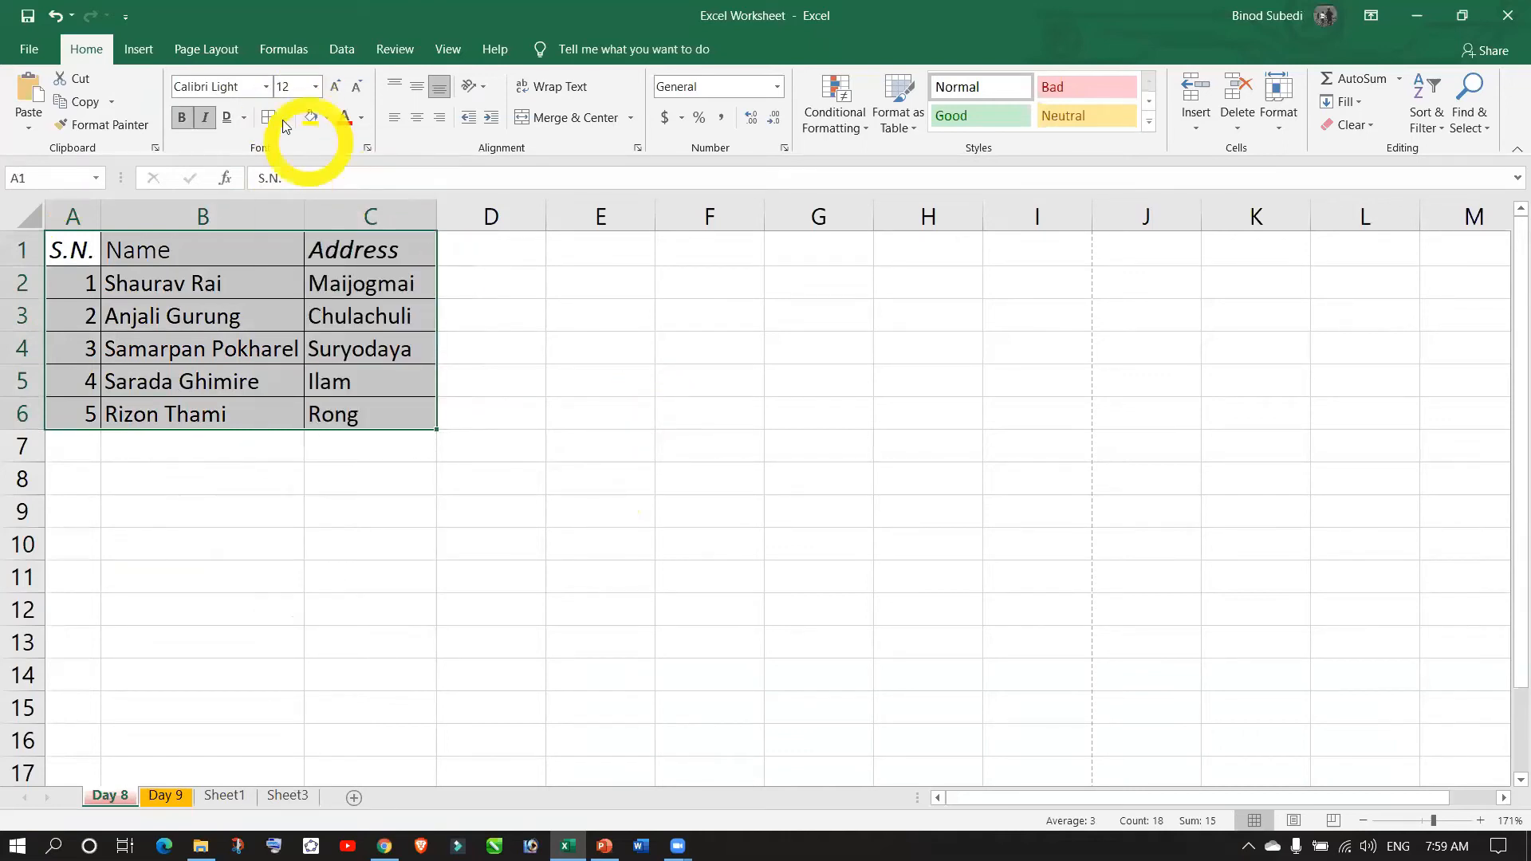
click(285, 119)
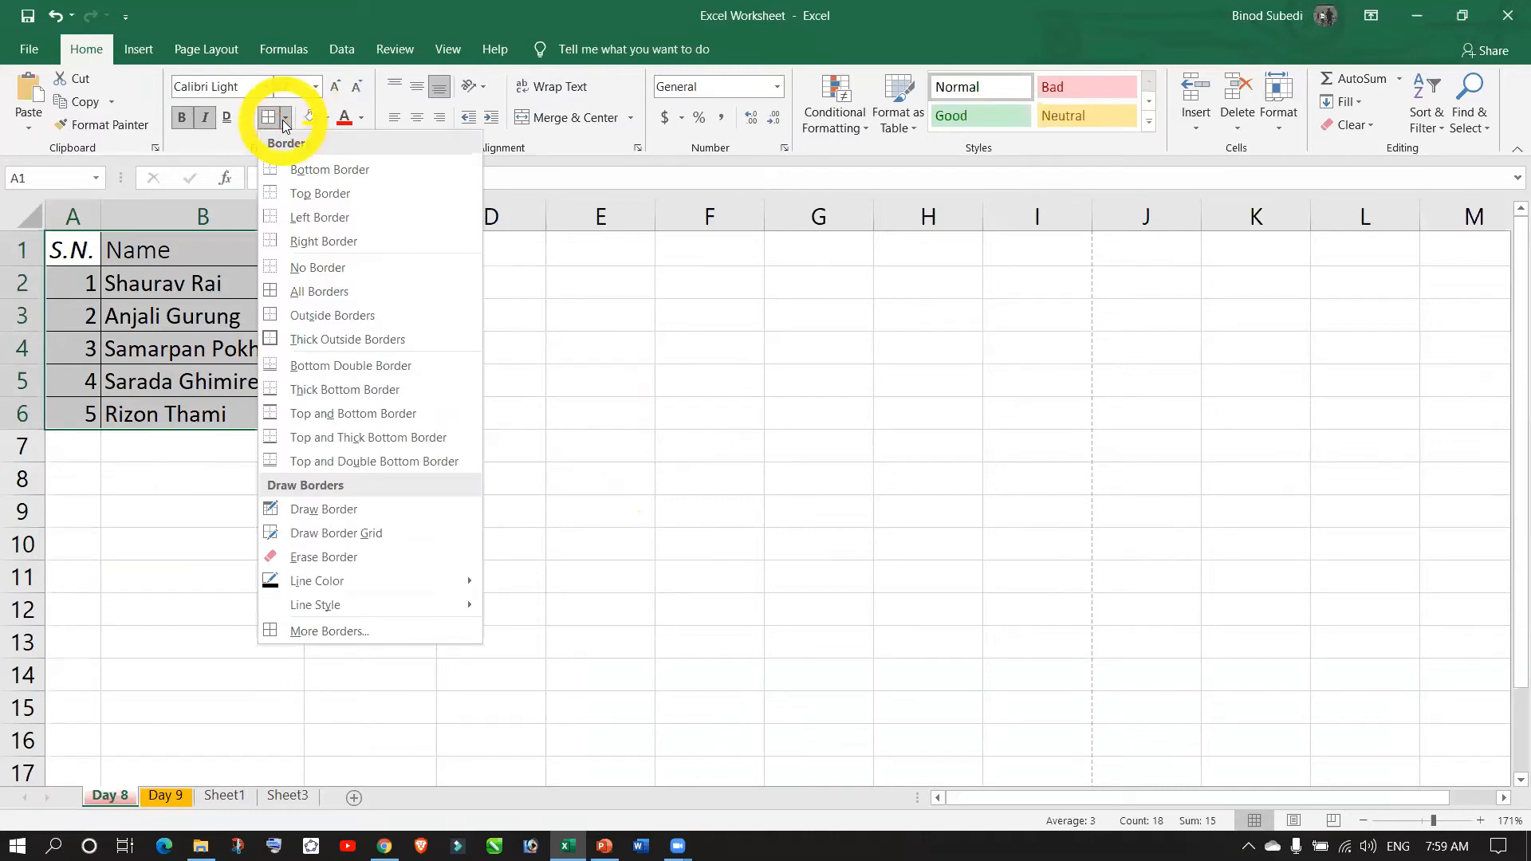
click(329, 266)
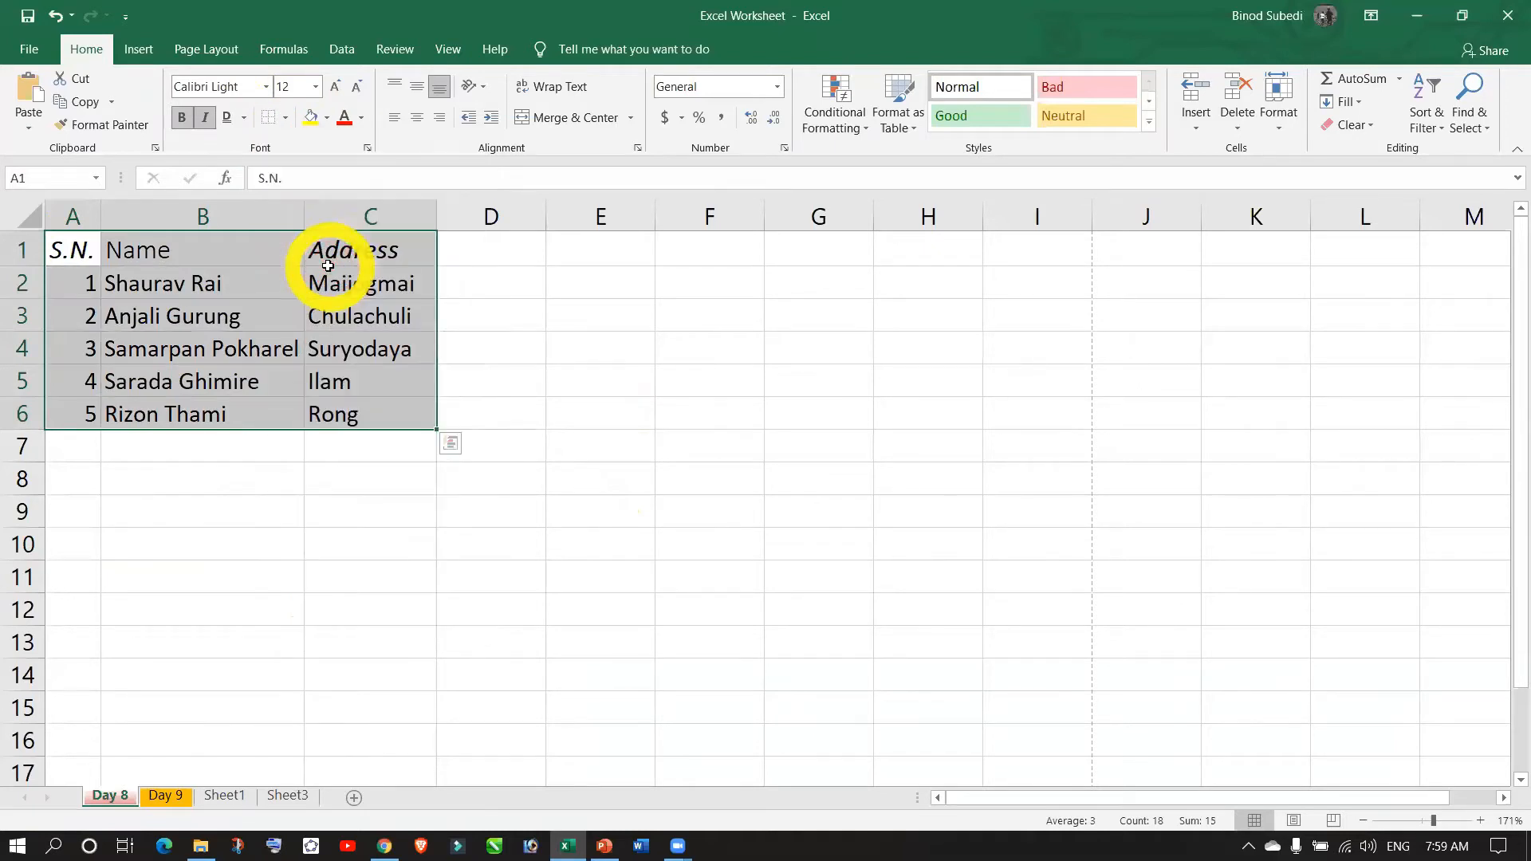
click(234, 541)
drag(62, 246, 348, 403)
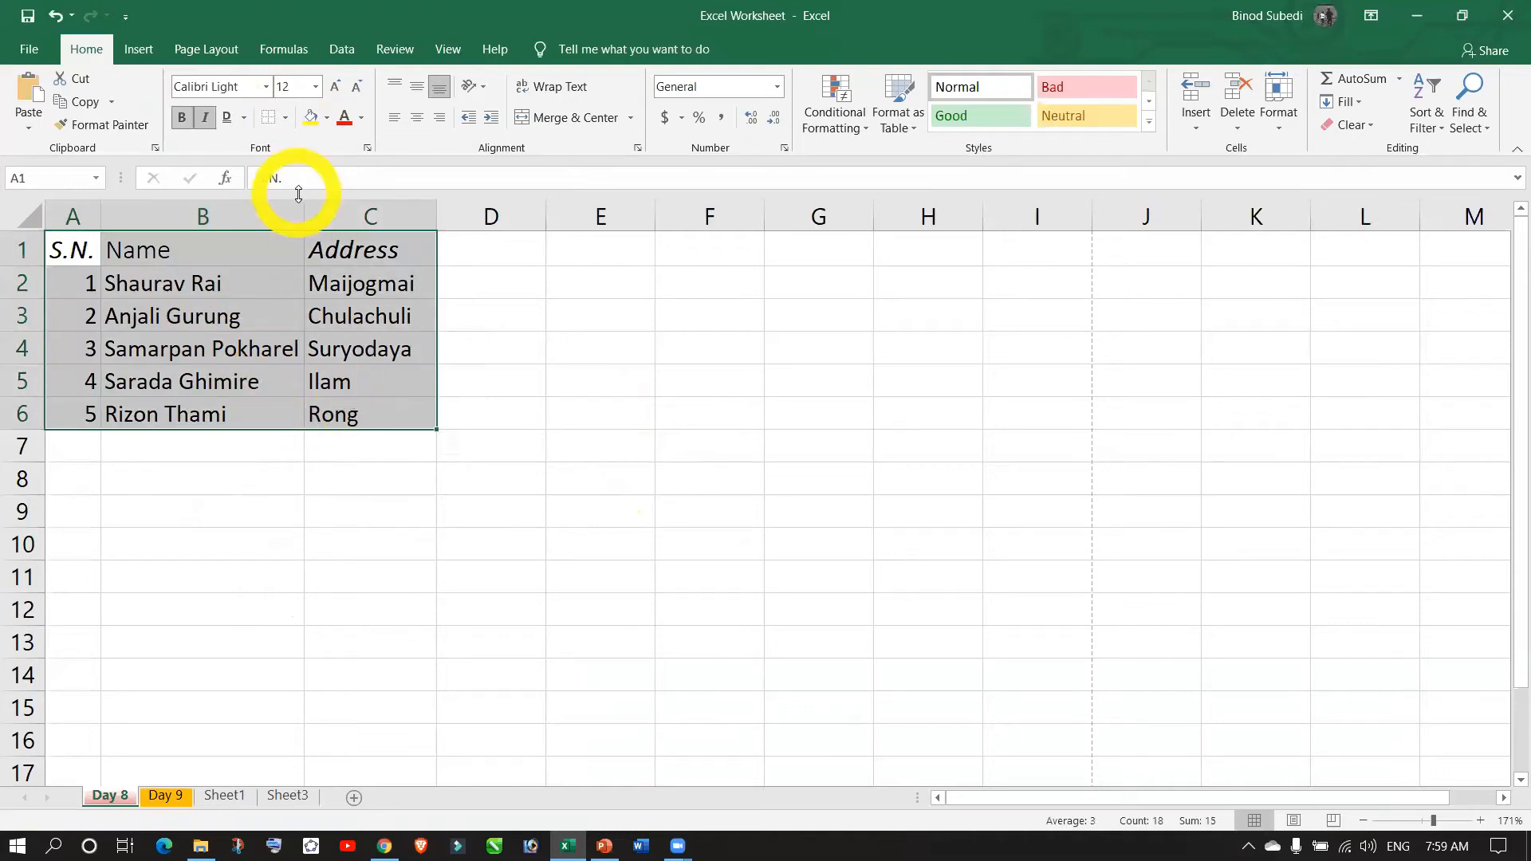
click(580, 375)
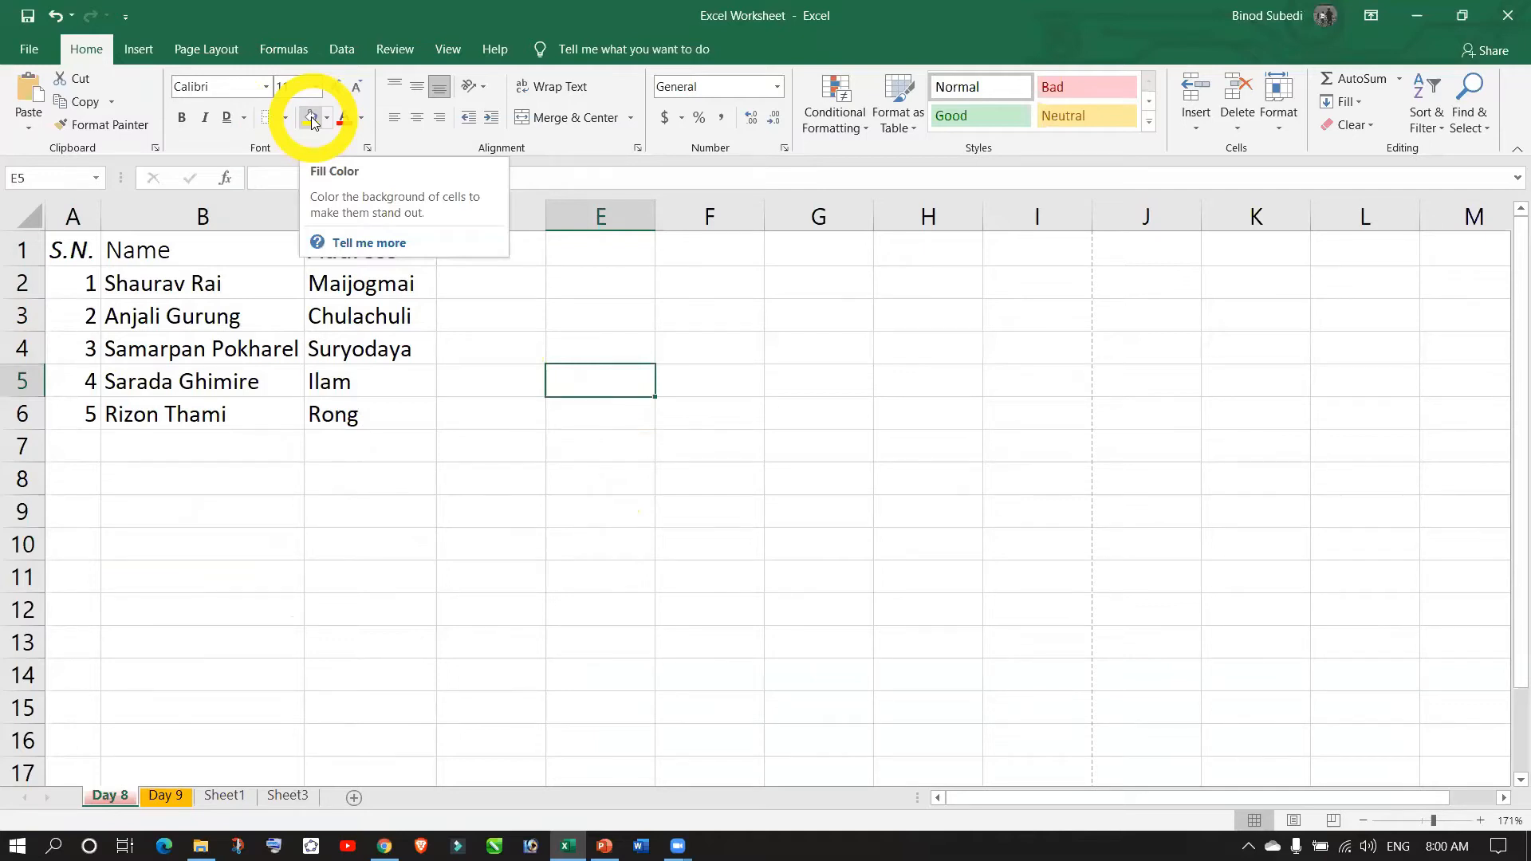
- Remove the italics from the header cells A1:C1 and make all three headings bold
drag(71, 250, 356, 254)
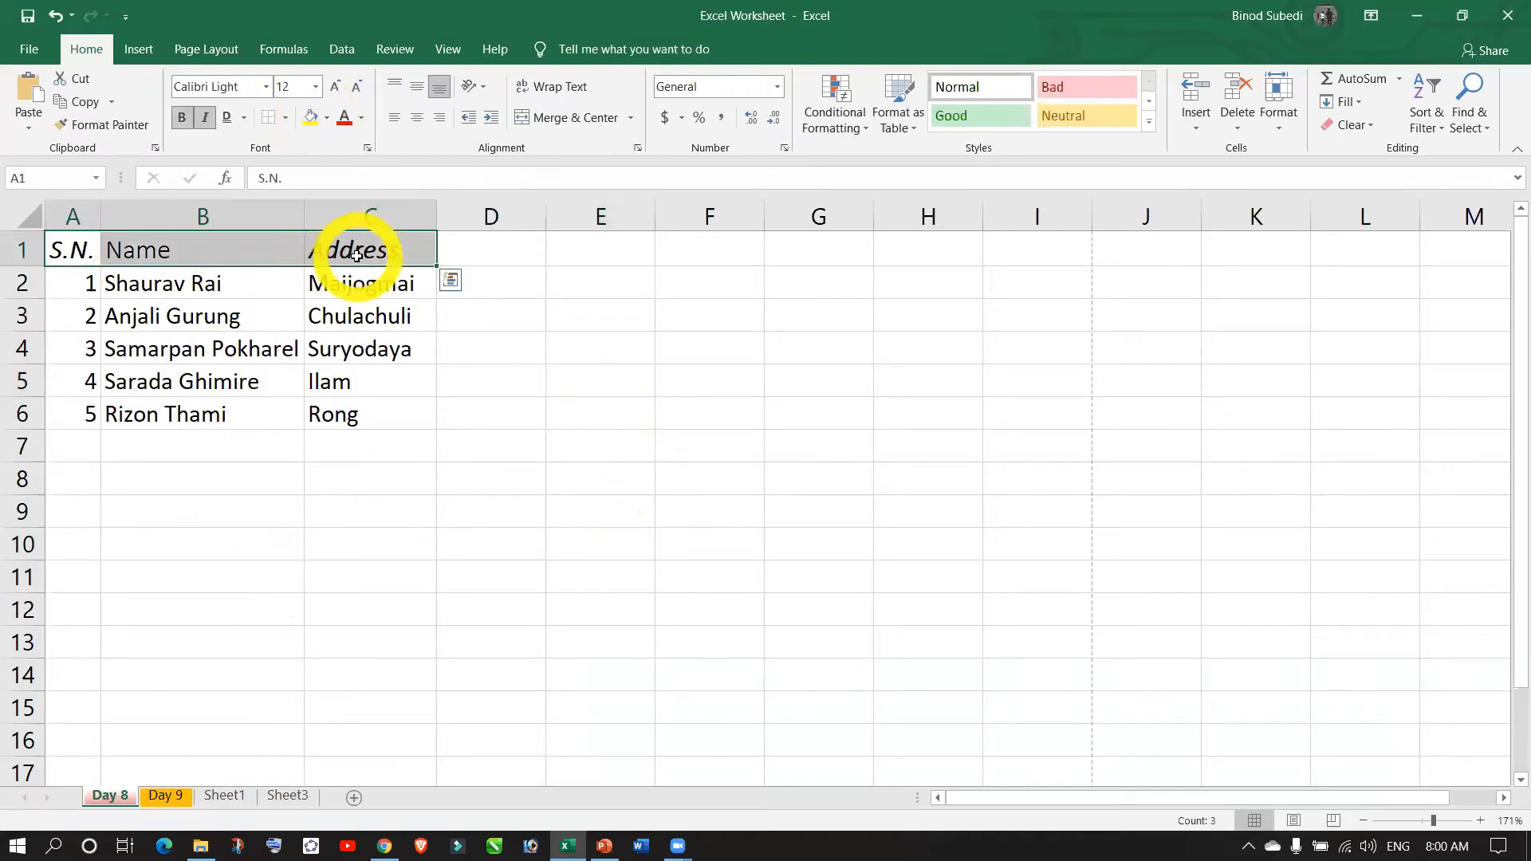
click(294, 484)
drag(58, 250, 359, 245)
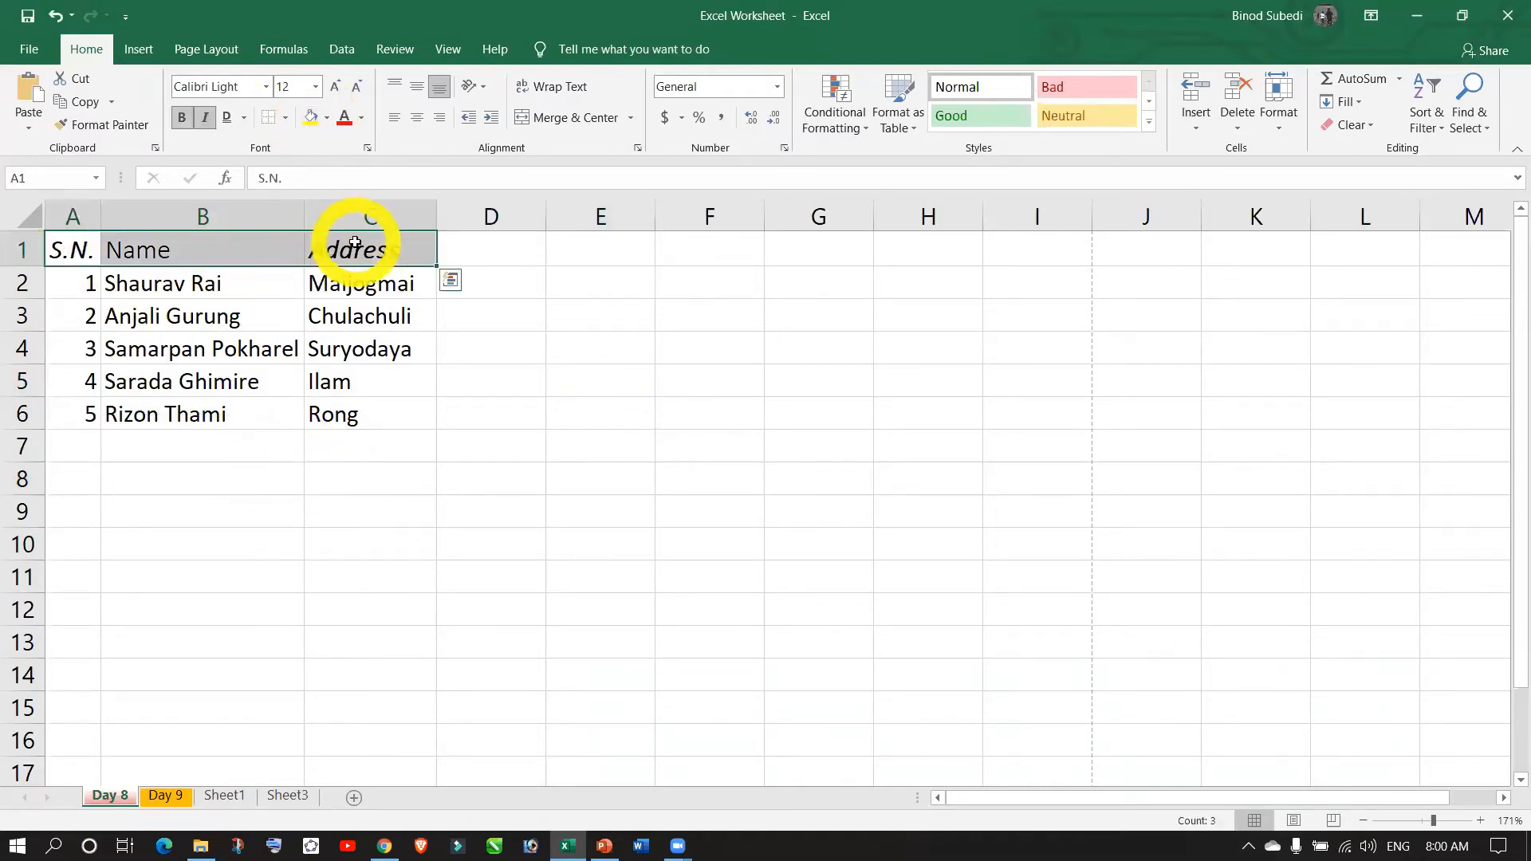
click(205, 120)
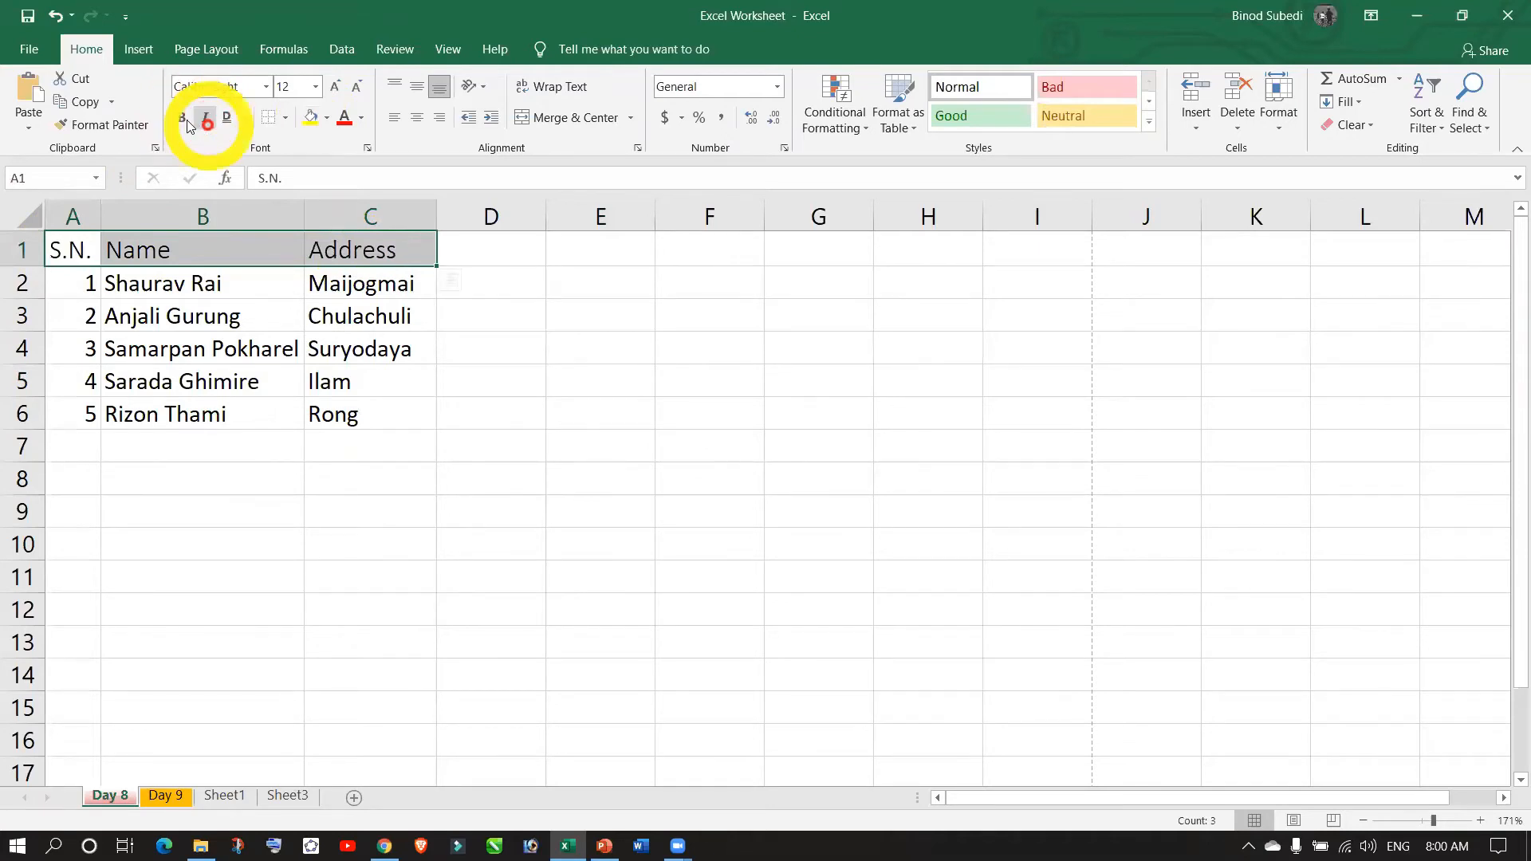
click(183, 118)
click(338, 416)
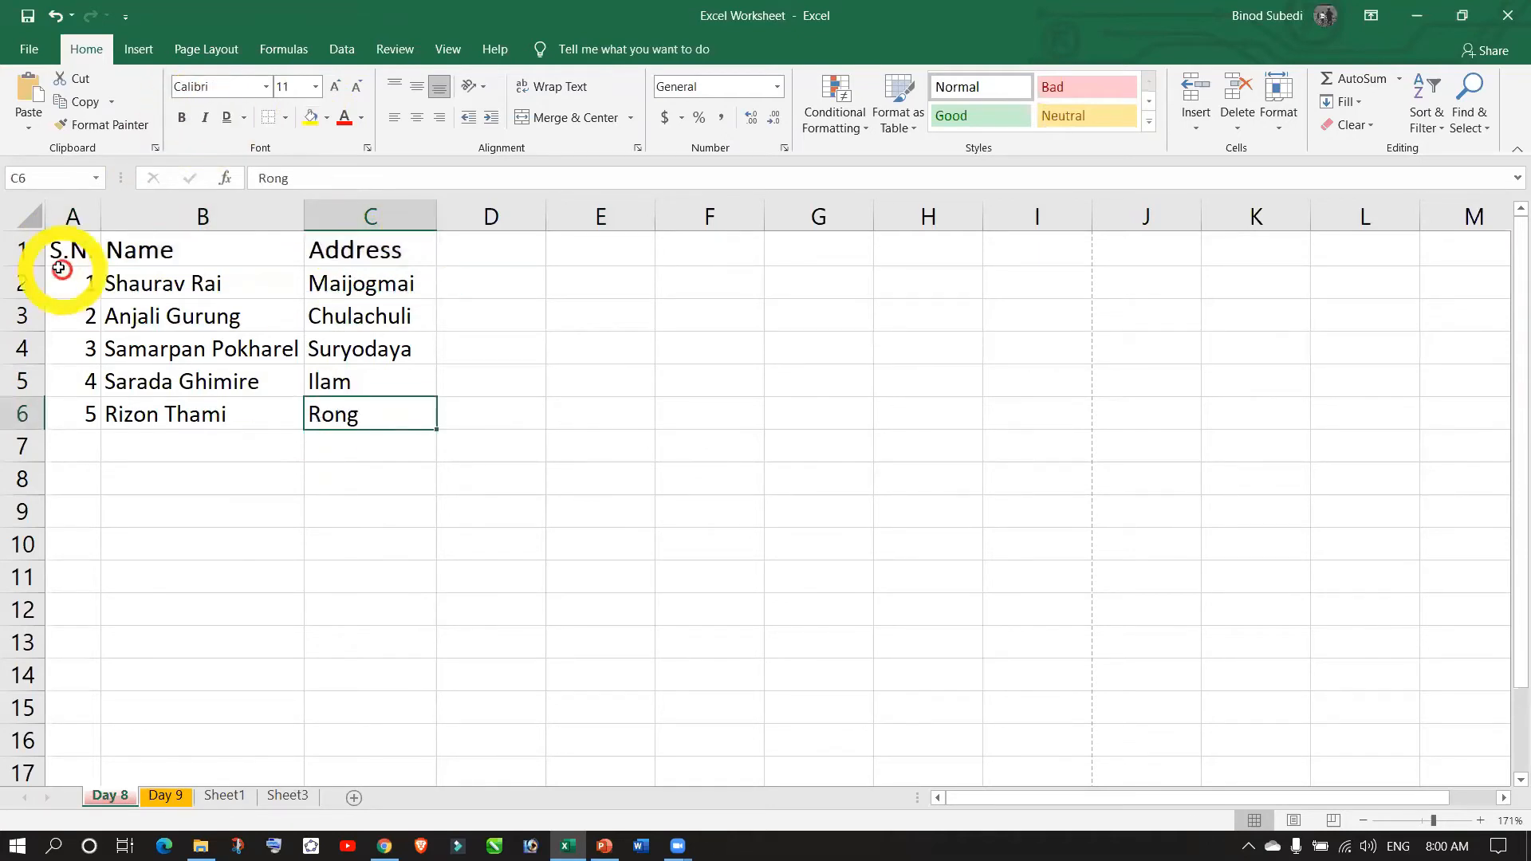
click(64, 254)
drag(245, 248, 349, 247)
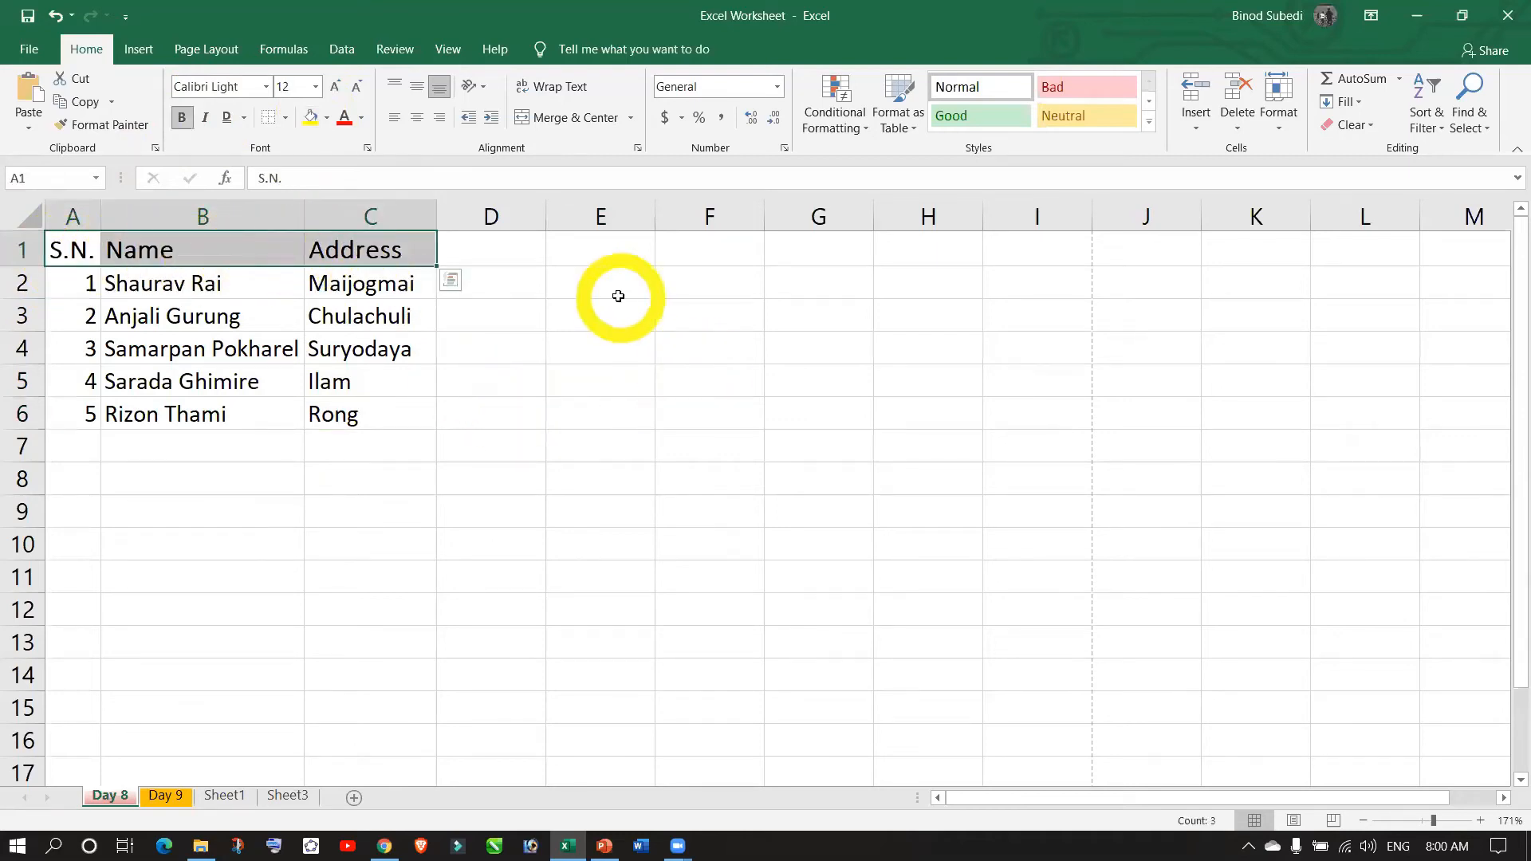
- Try a yellow fill on the empty range E2:G10 and undo it
drag(618, 291, 851, 526)
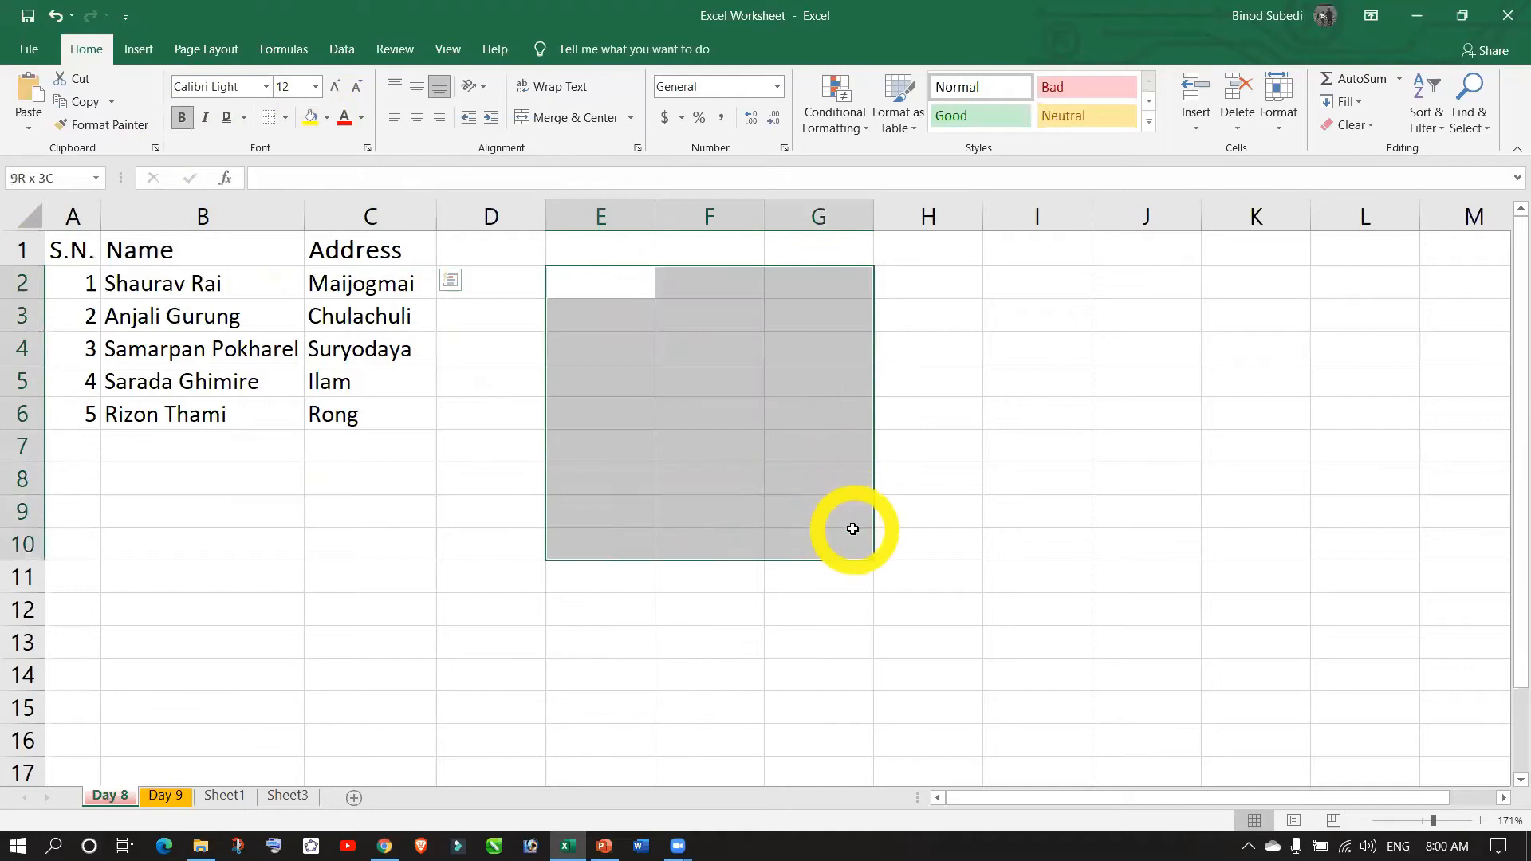
click(311, 118)
click(728, 437)
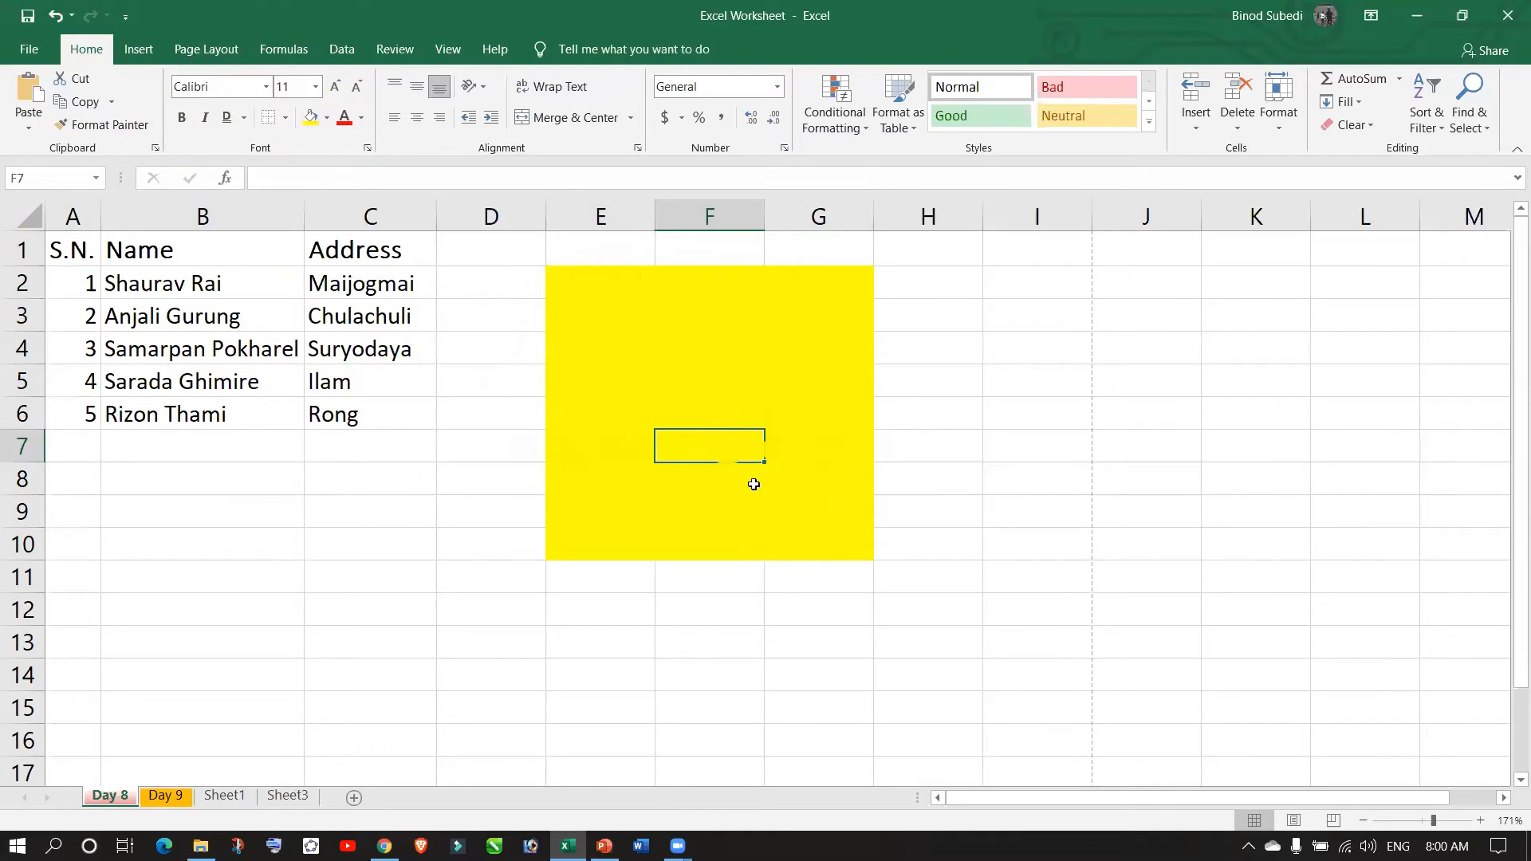
key(ctrl+z)
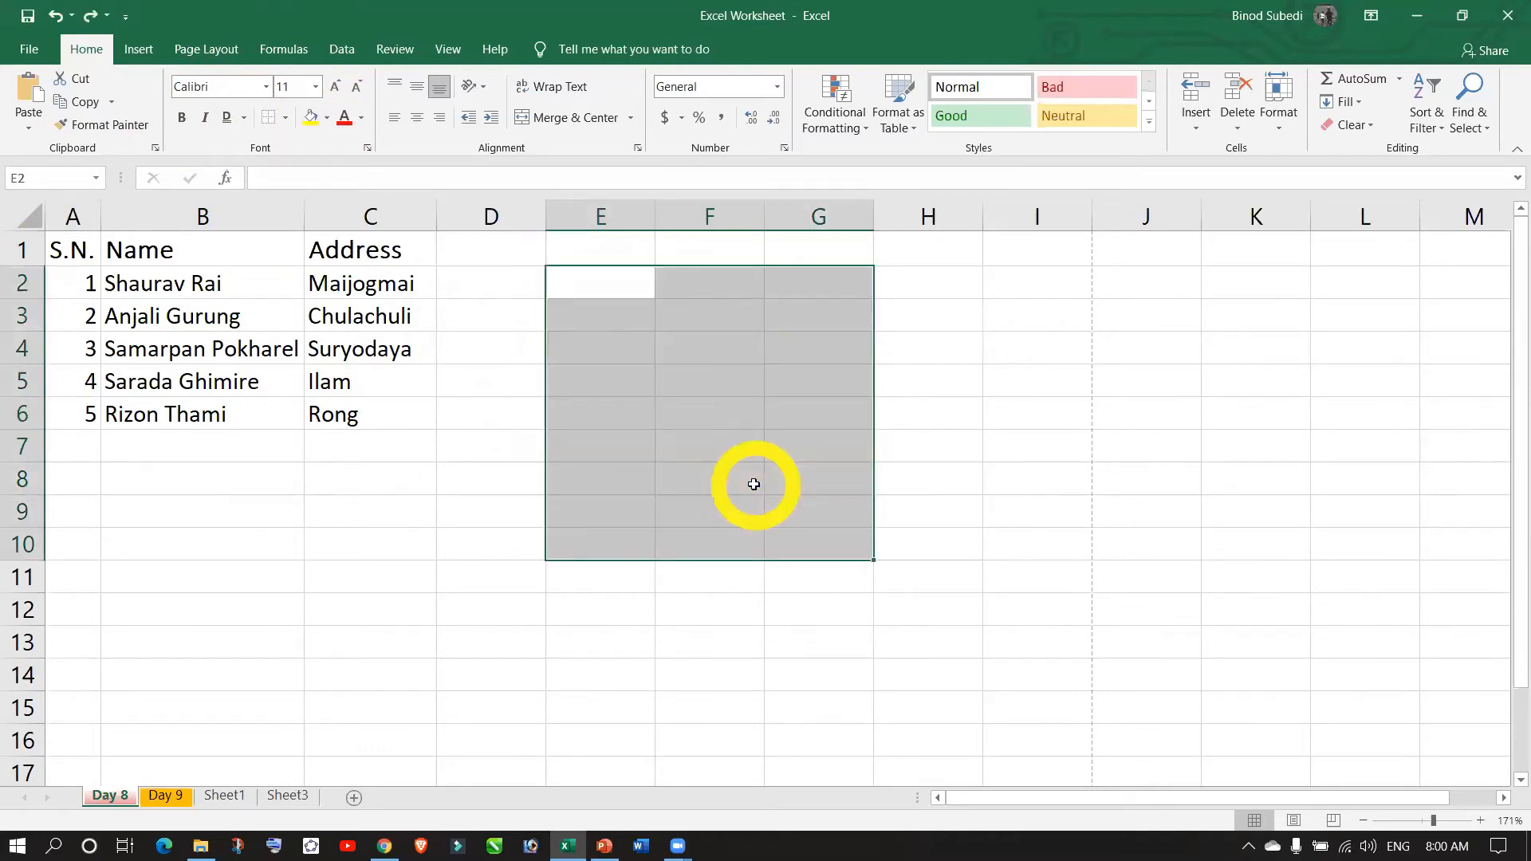
click(657, 384)
- Try a darker blue theme fill on the empty cells E3:I3 and undo it
drag(575, 311, 997, 311)
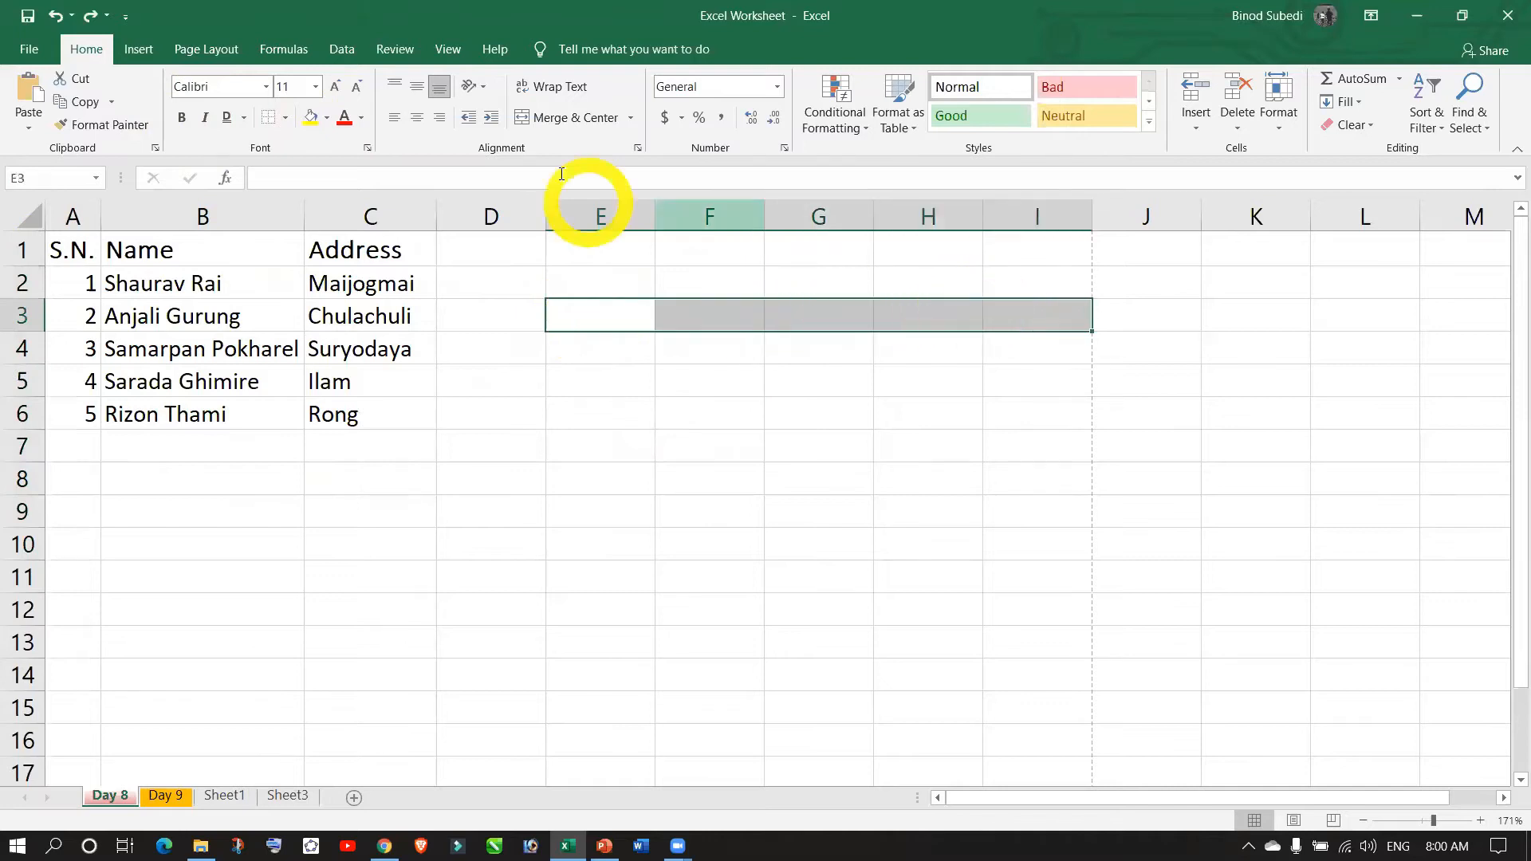
click(328, 117)
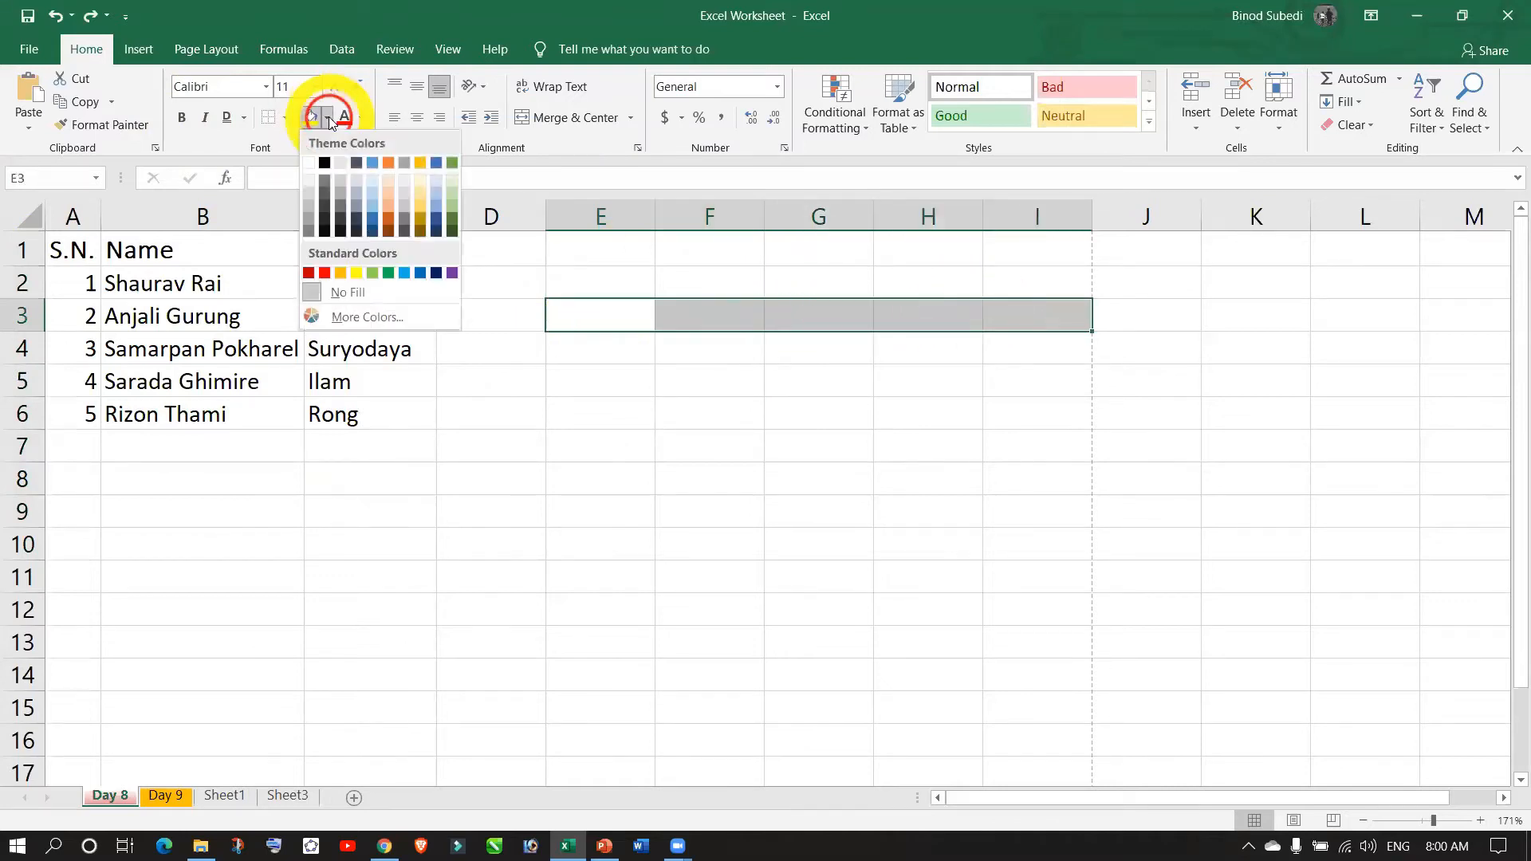
click(376, 218)
click(769, 549)
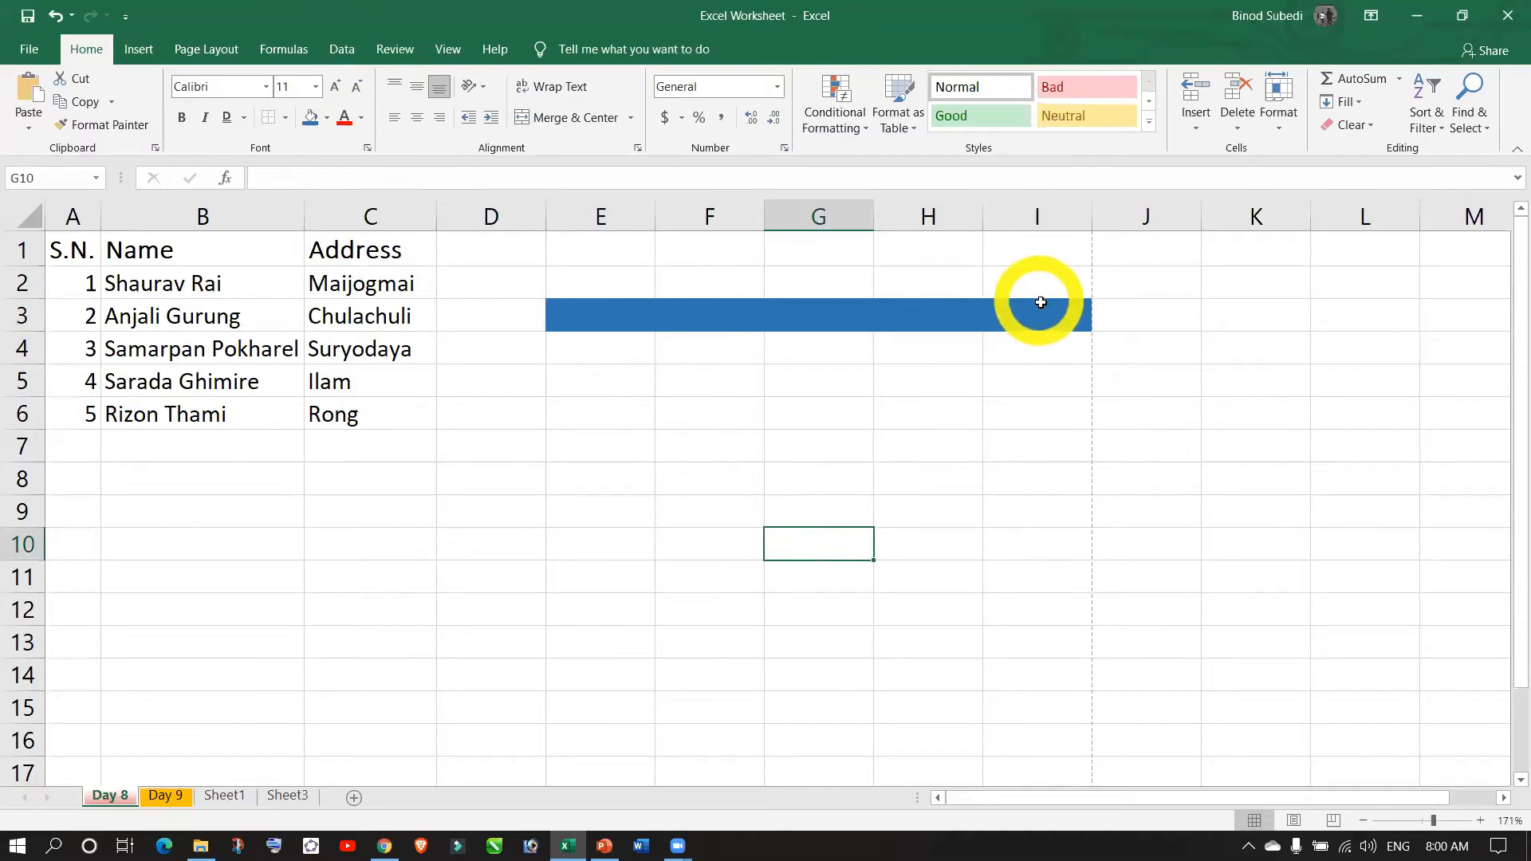
key(ctrl+z)
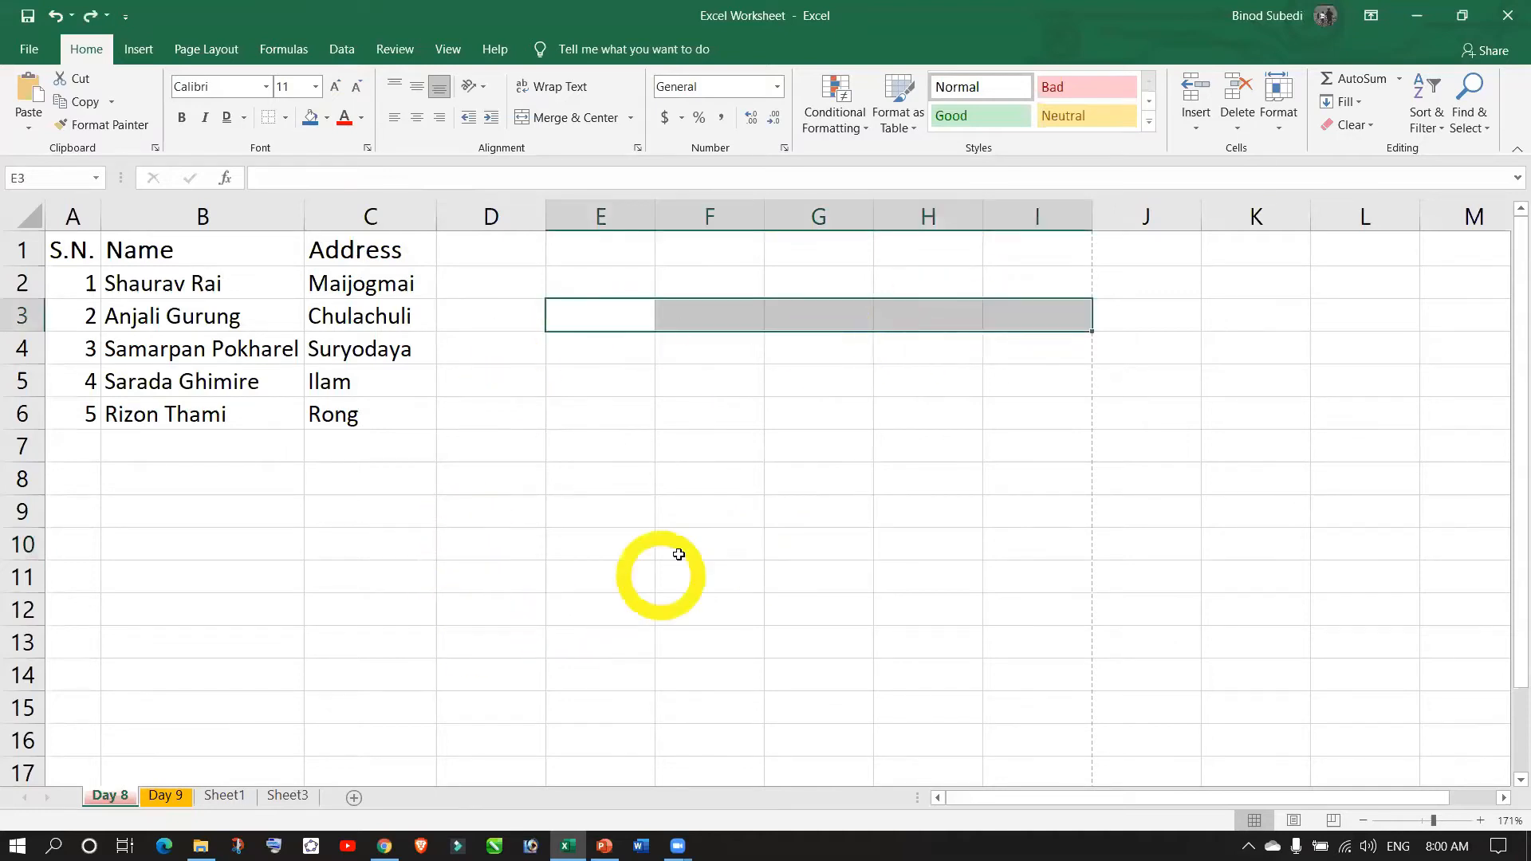
click(745, 542)
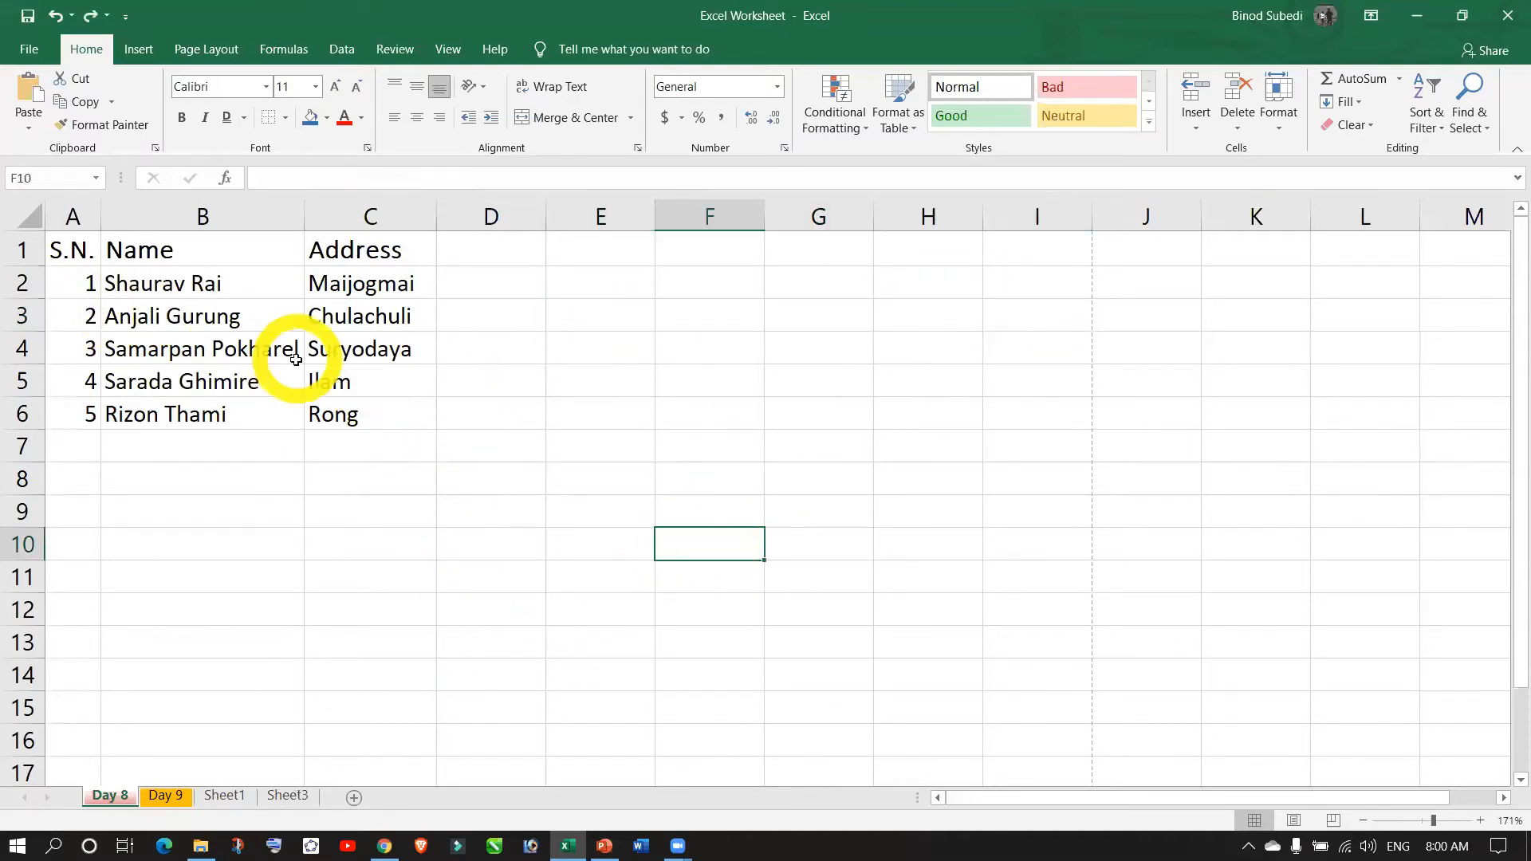
- Fill the header cells A1:C1 with the standard Dark Blue color
drag(63, 253, 361, 252)
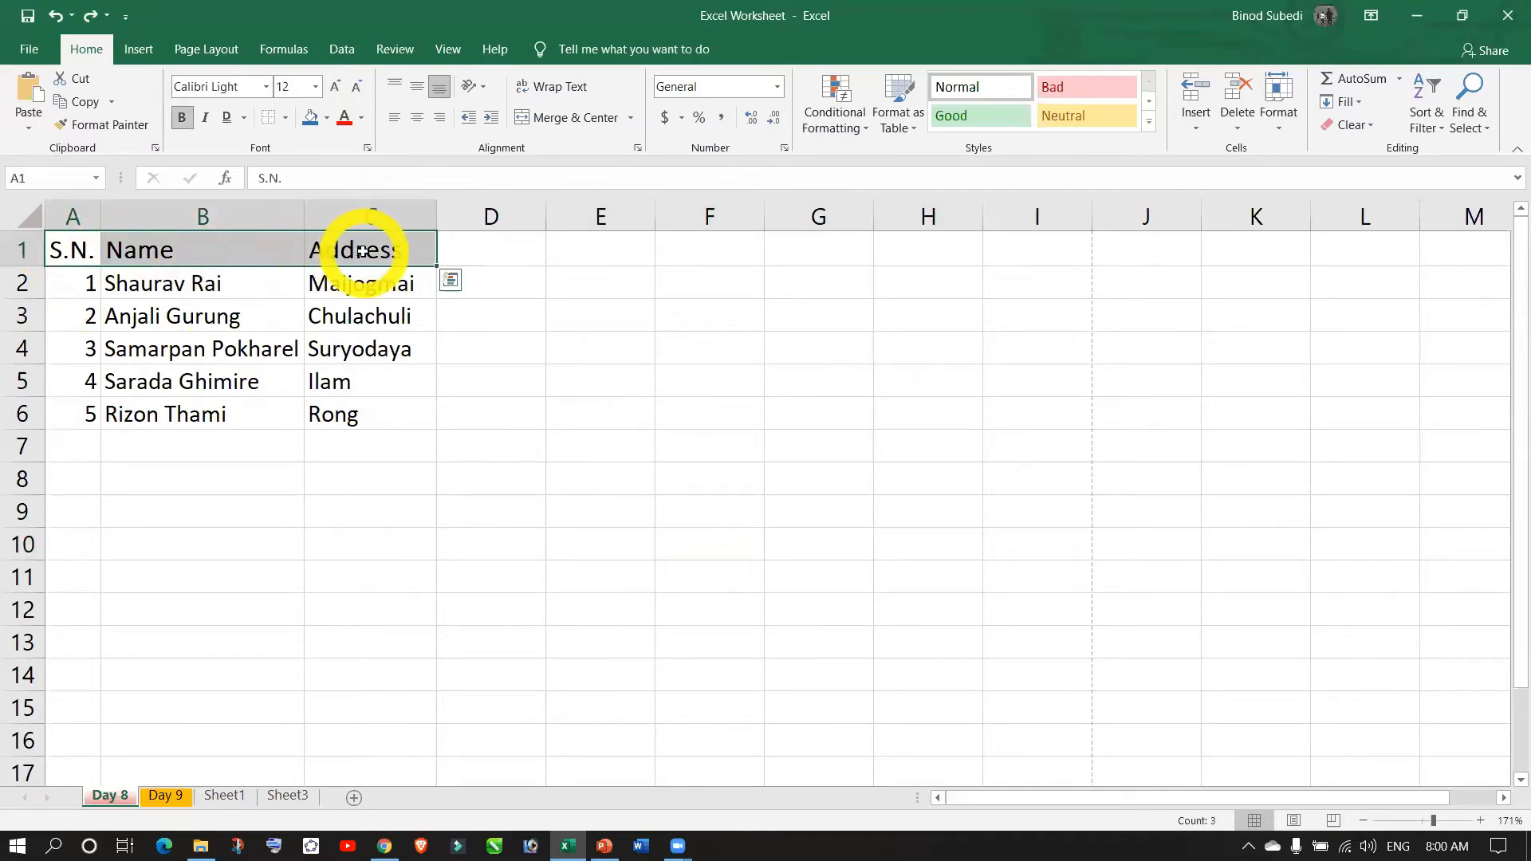
click(327, 118)
click(418, 269)
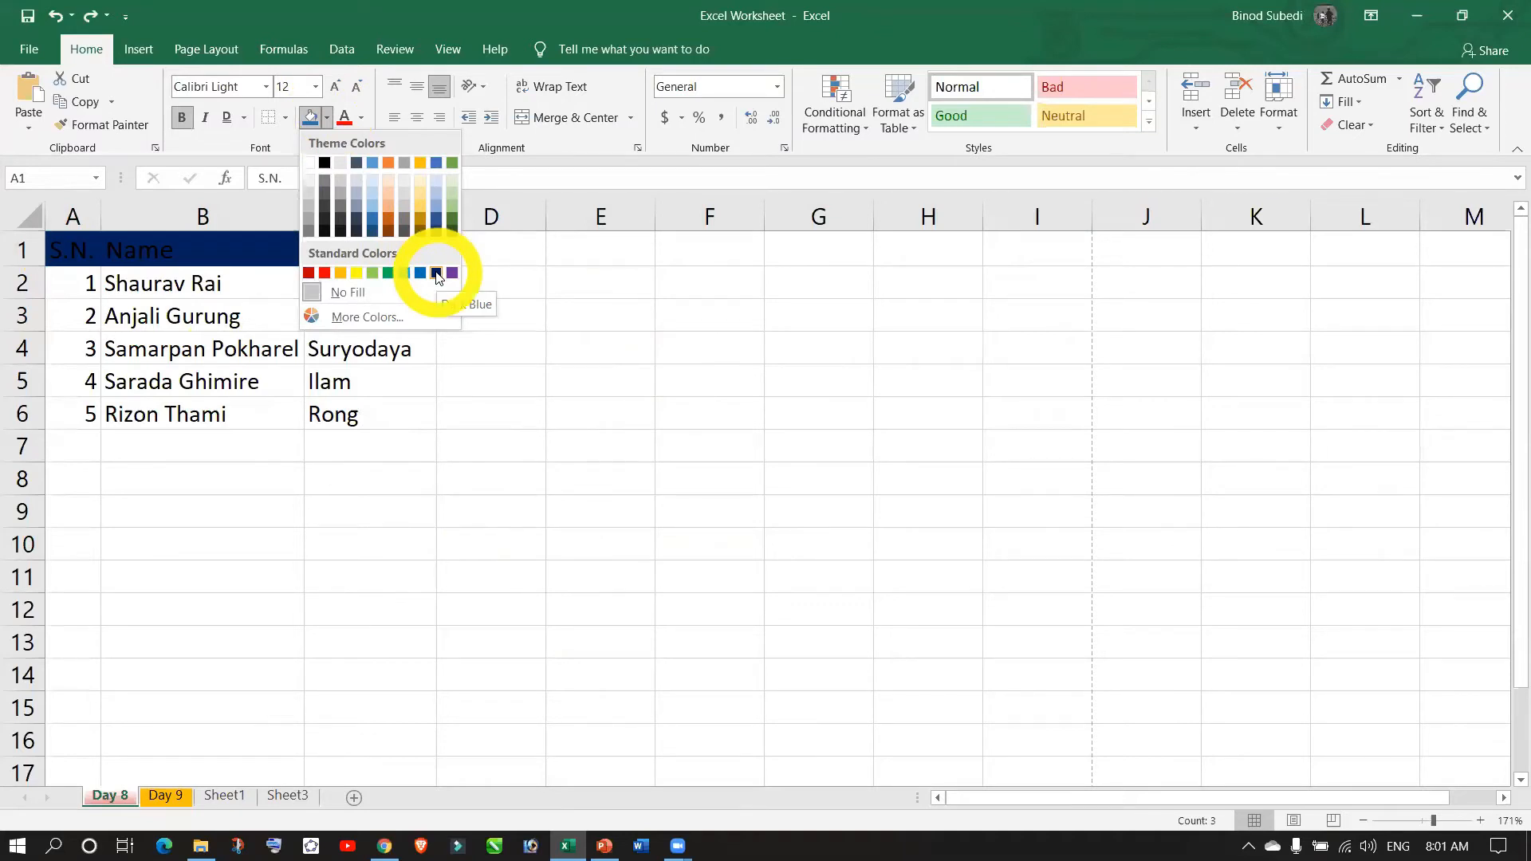
click(437, 274)
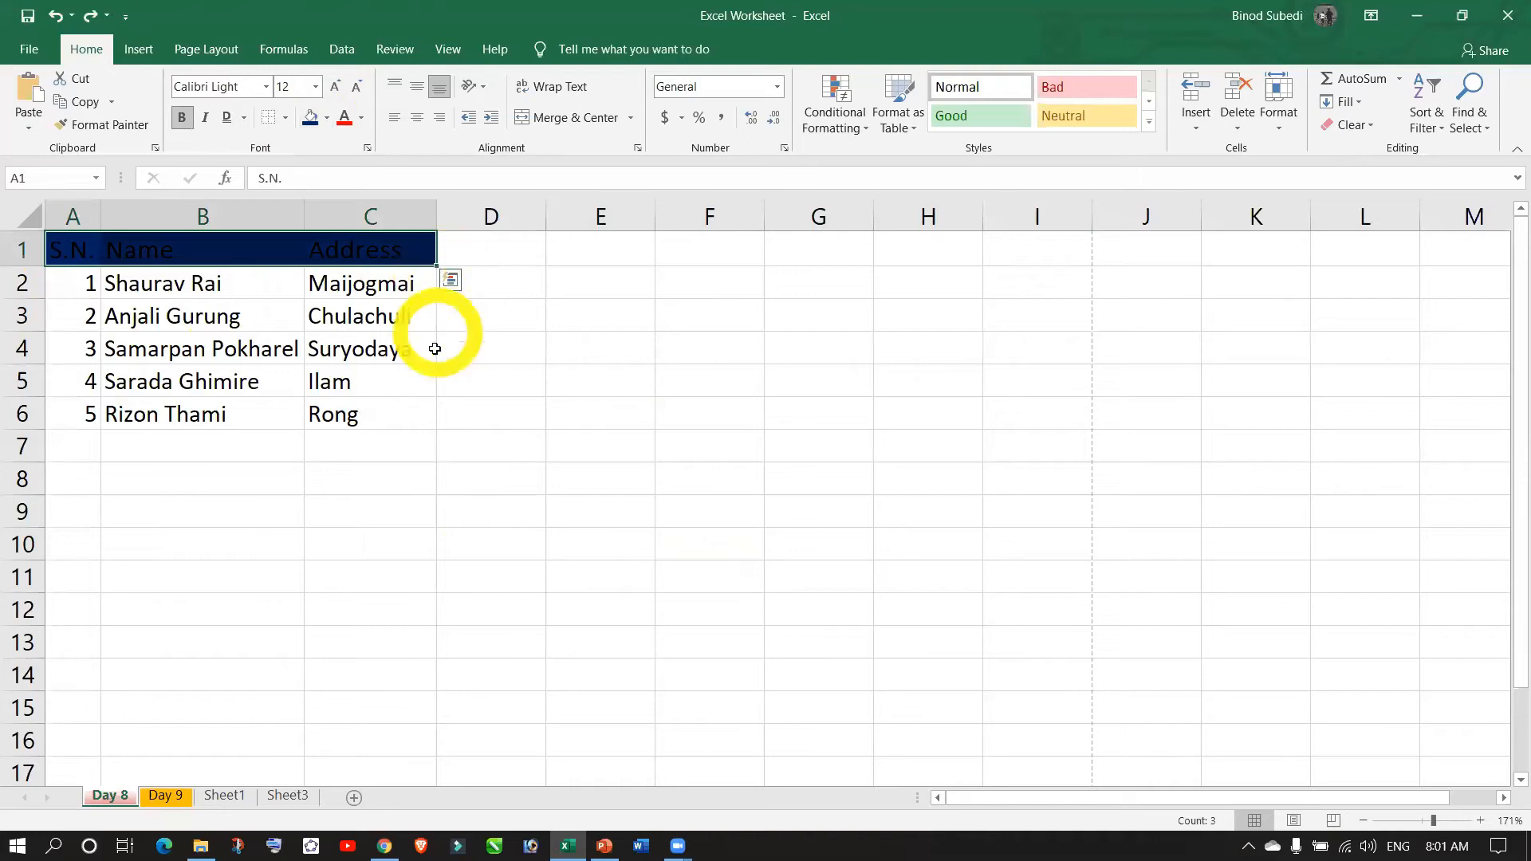
- Fill the data rows A2:C6 with a medium blue theme color lighter than the header fill
drag(51, 280, 339, 416)
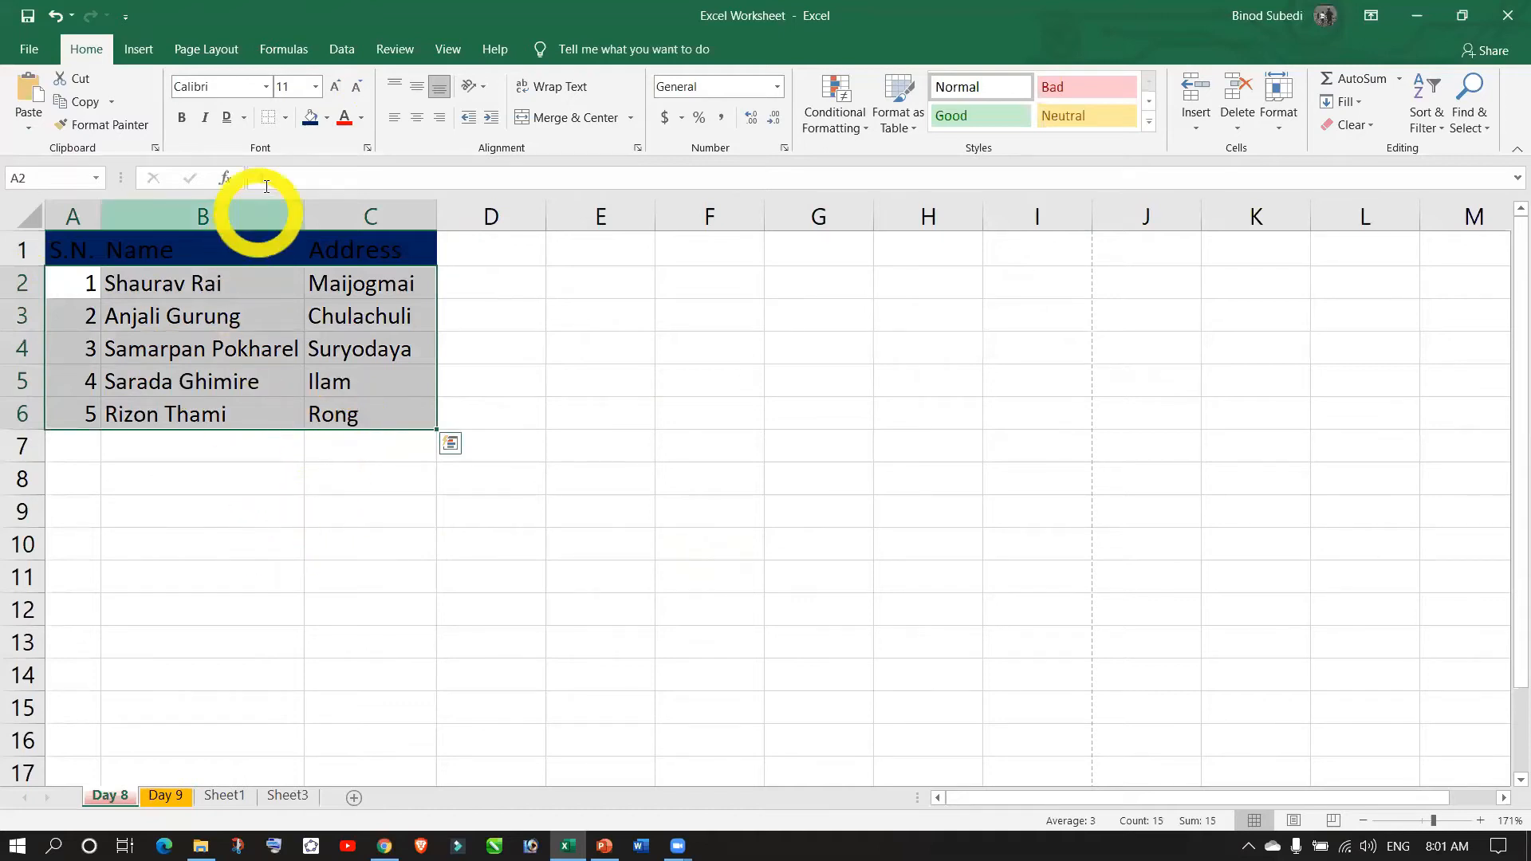
click(327, 122)
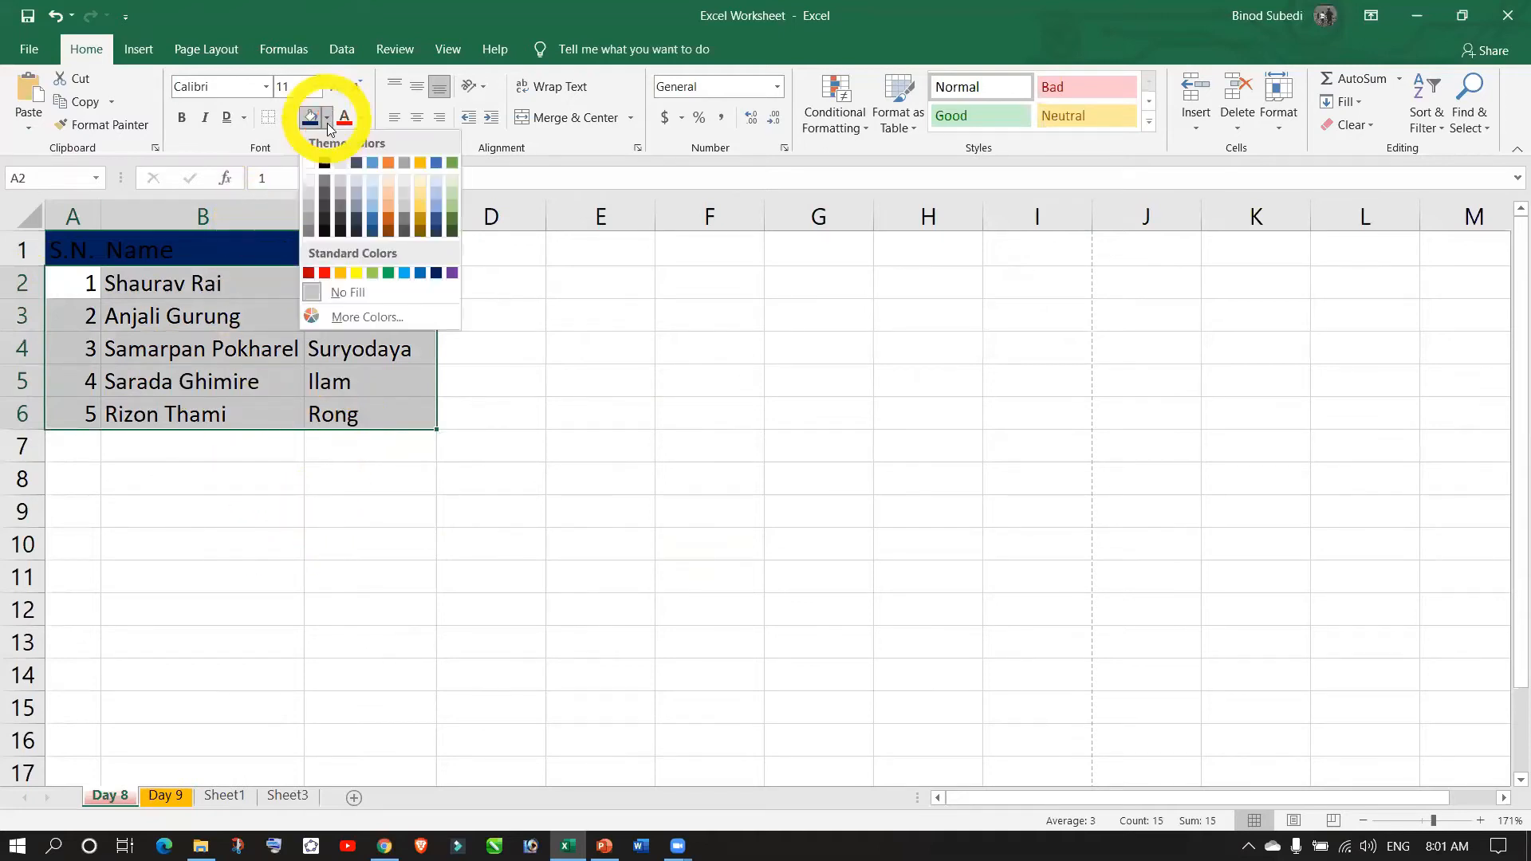
click(376, 222)
click(513, 523)
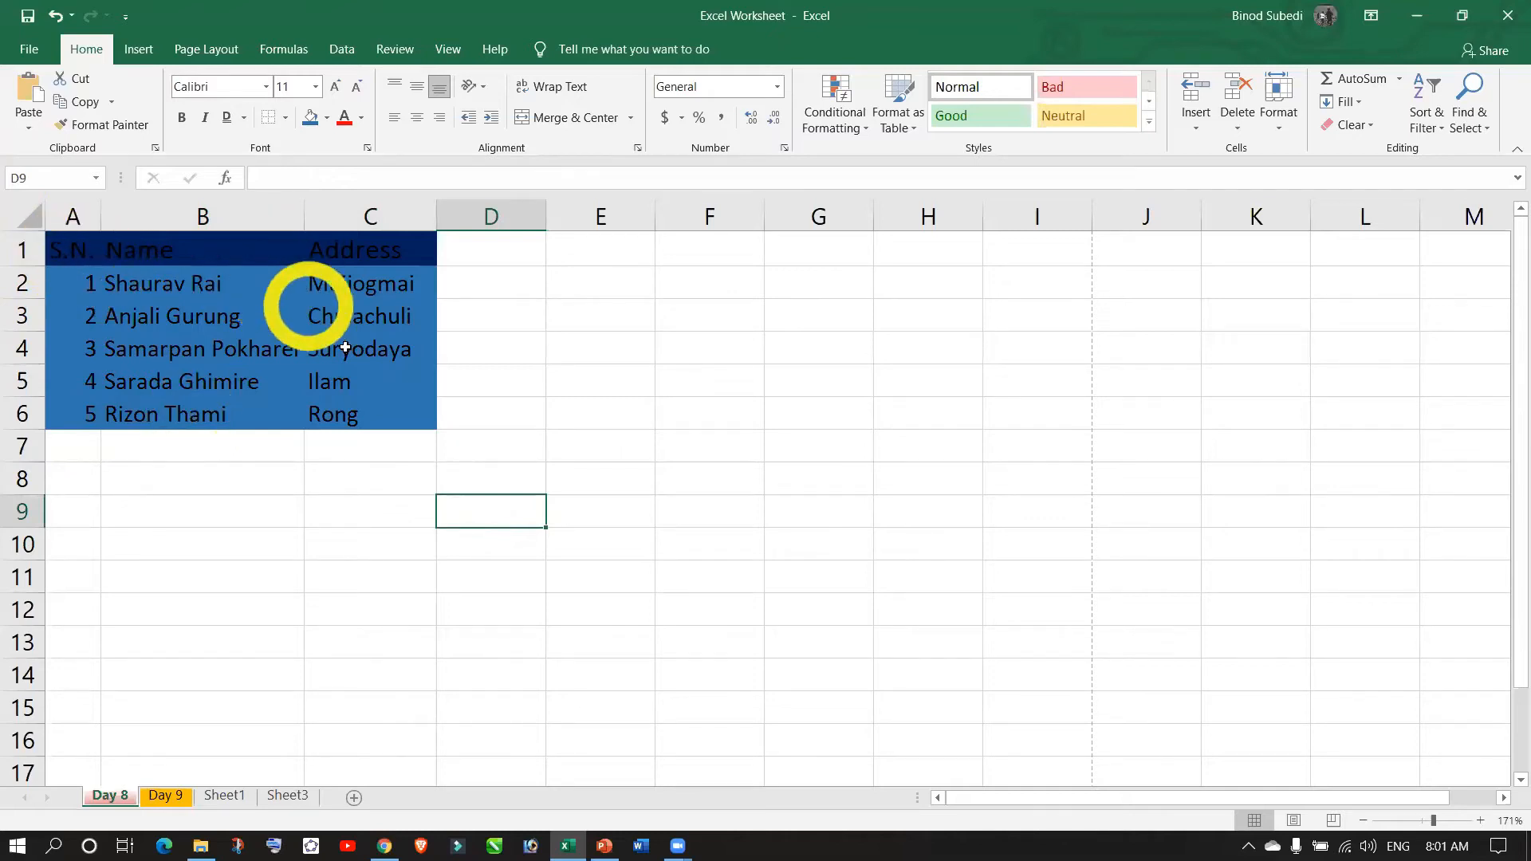
- Apply All Borders to the whole table range A1:C6
drag(56, 250, 352, 416)
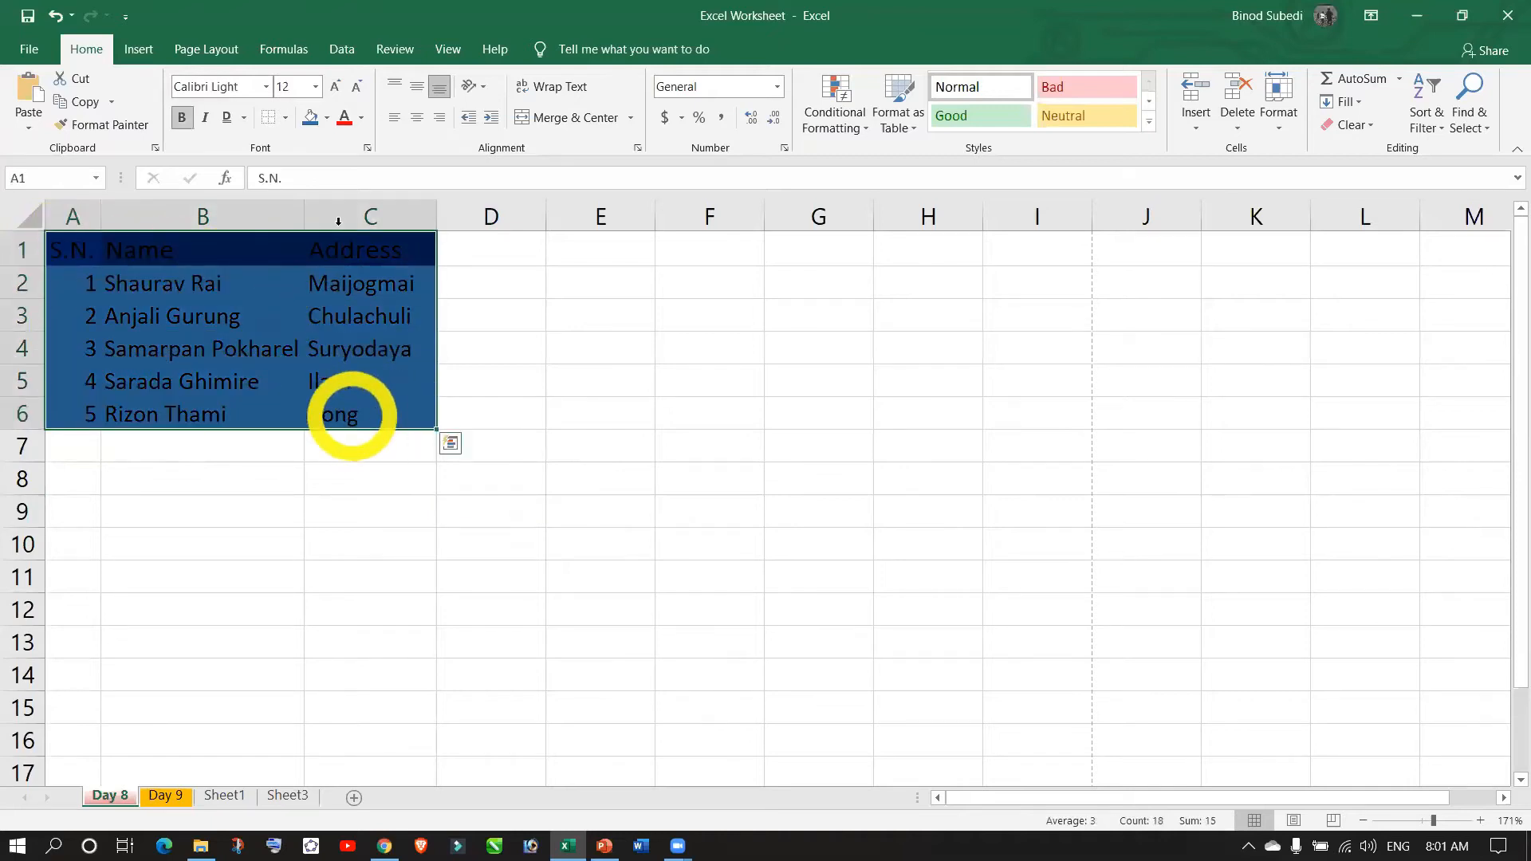
click(286, 119)
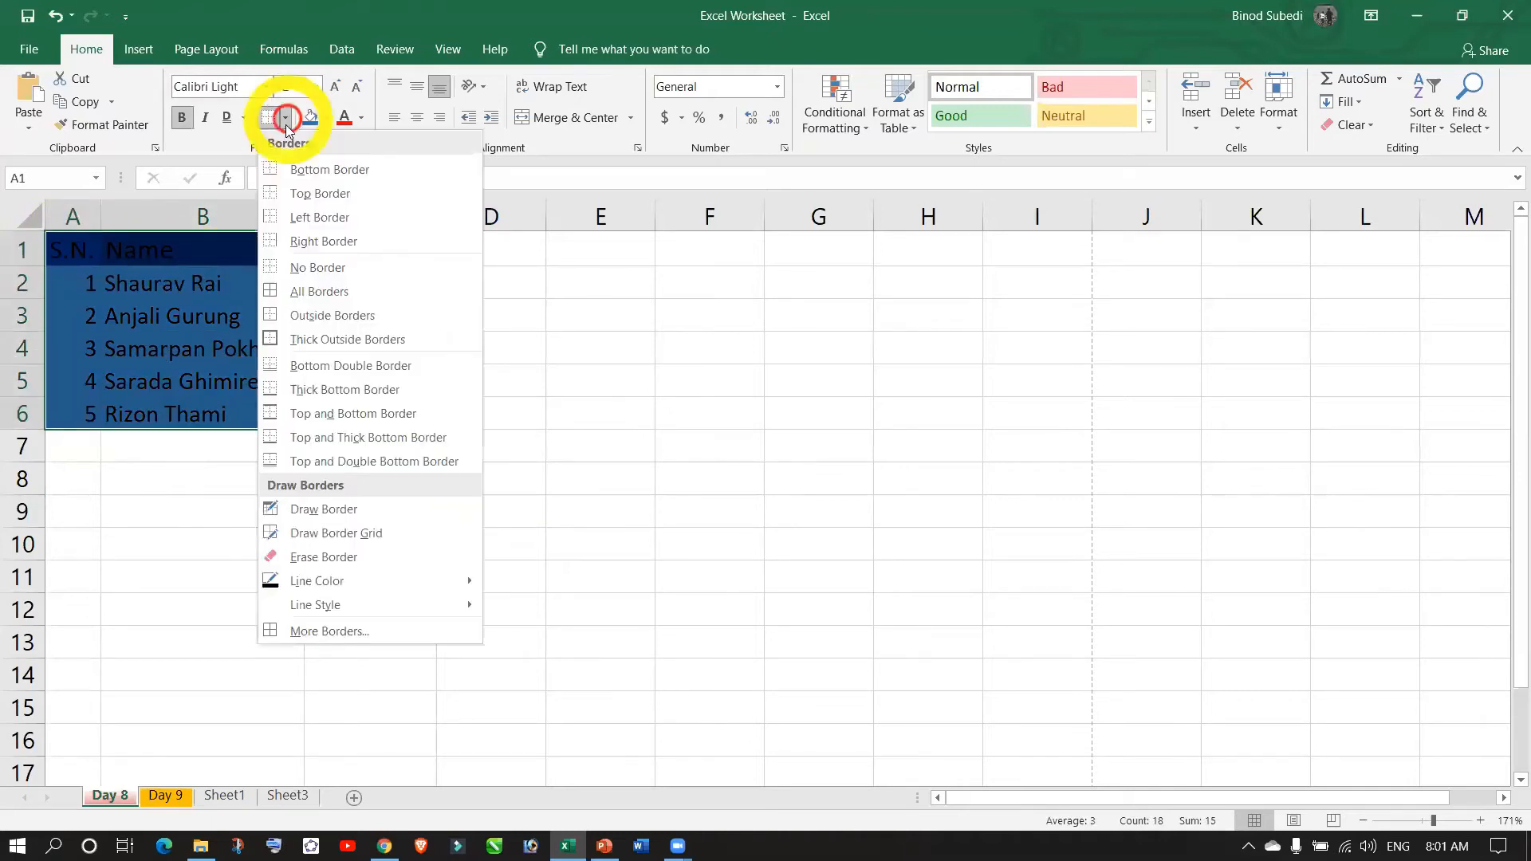
click(314, 292)
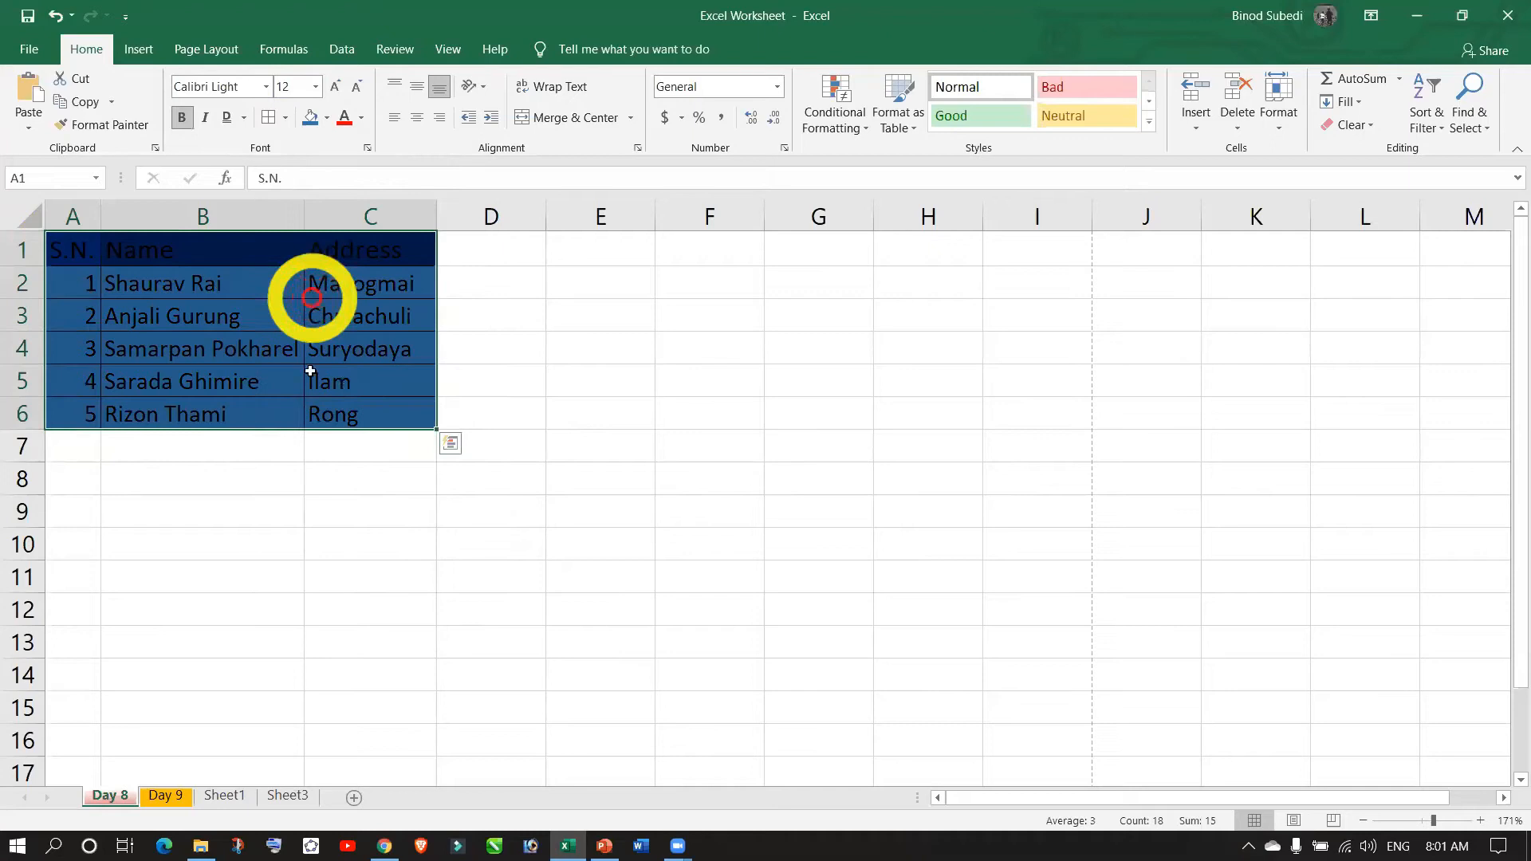
click(375, 508)
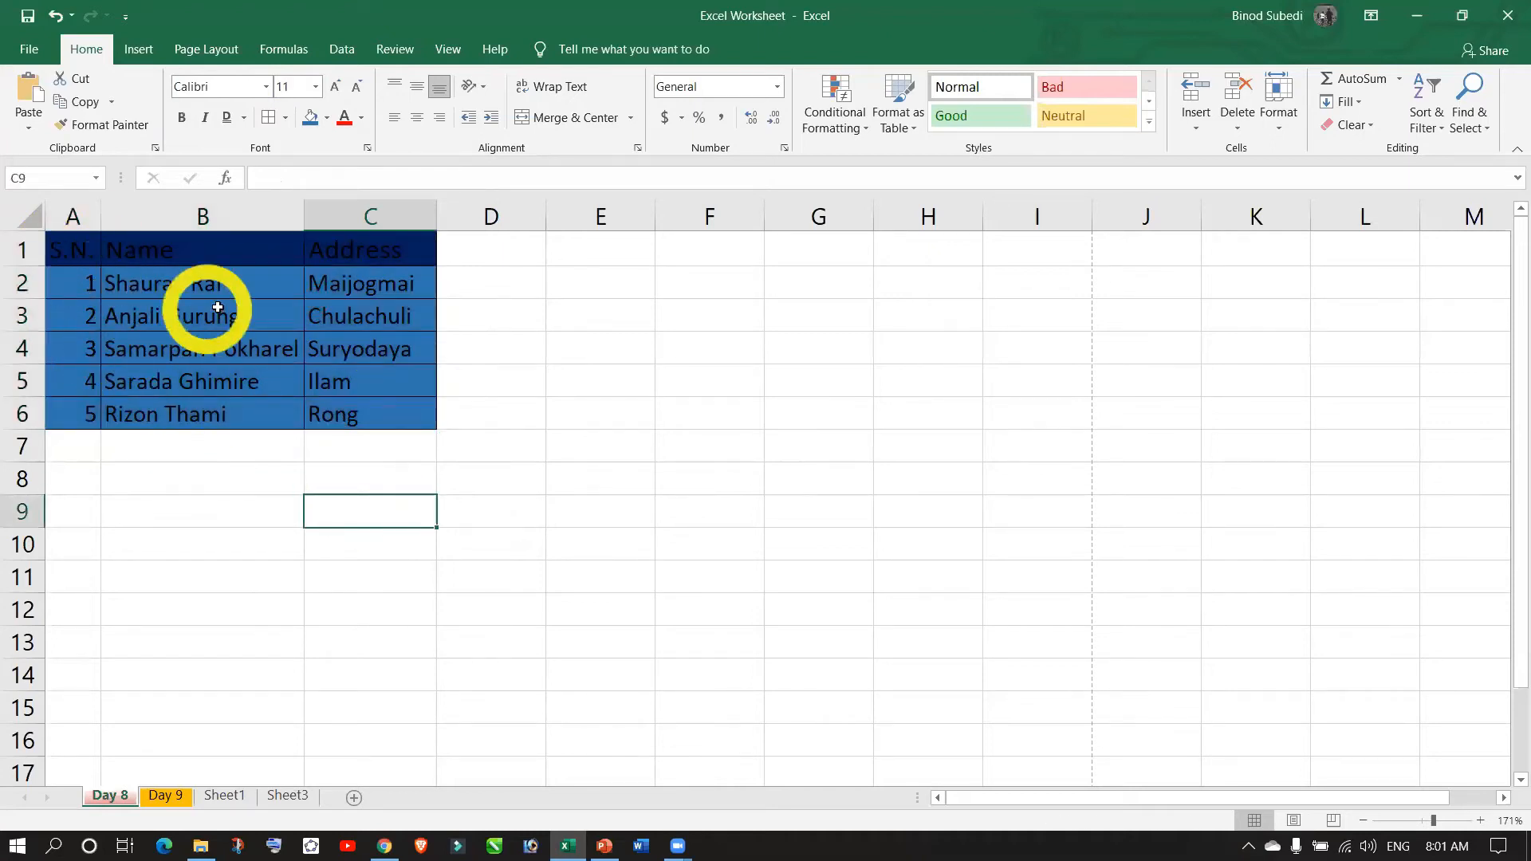
click(327, 641)
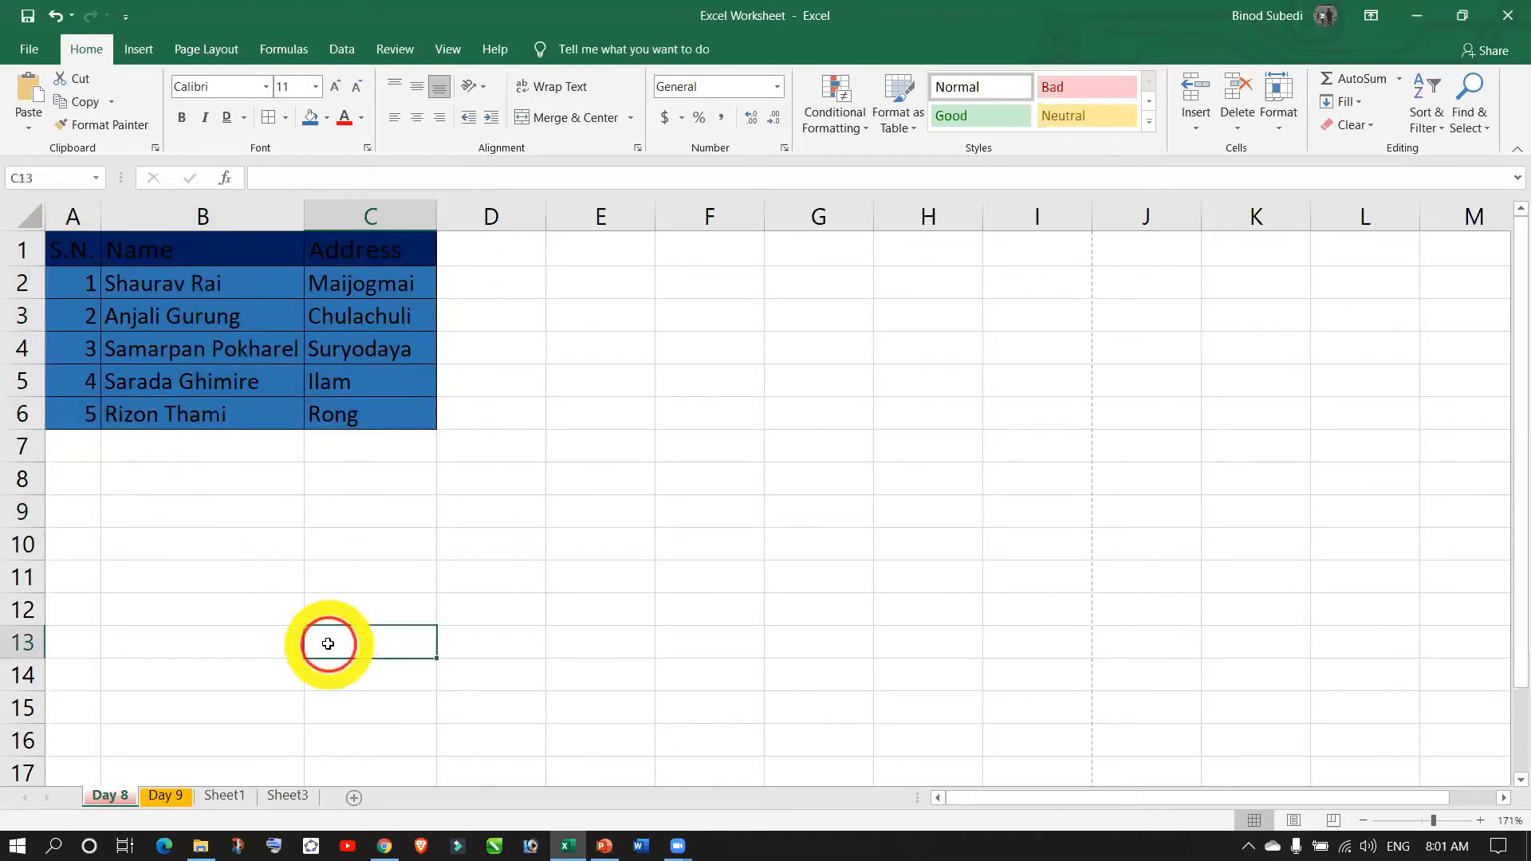
click(723, 470)
drag(568, 332, 931, 492)
drag(969, 541, 967, 537)
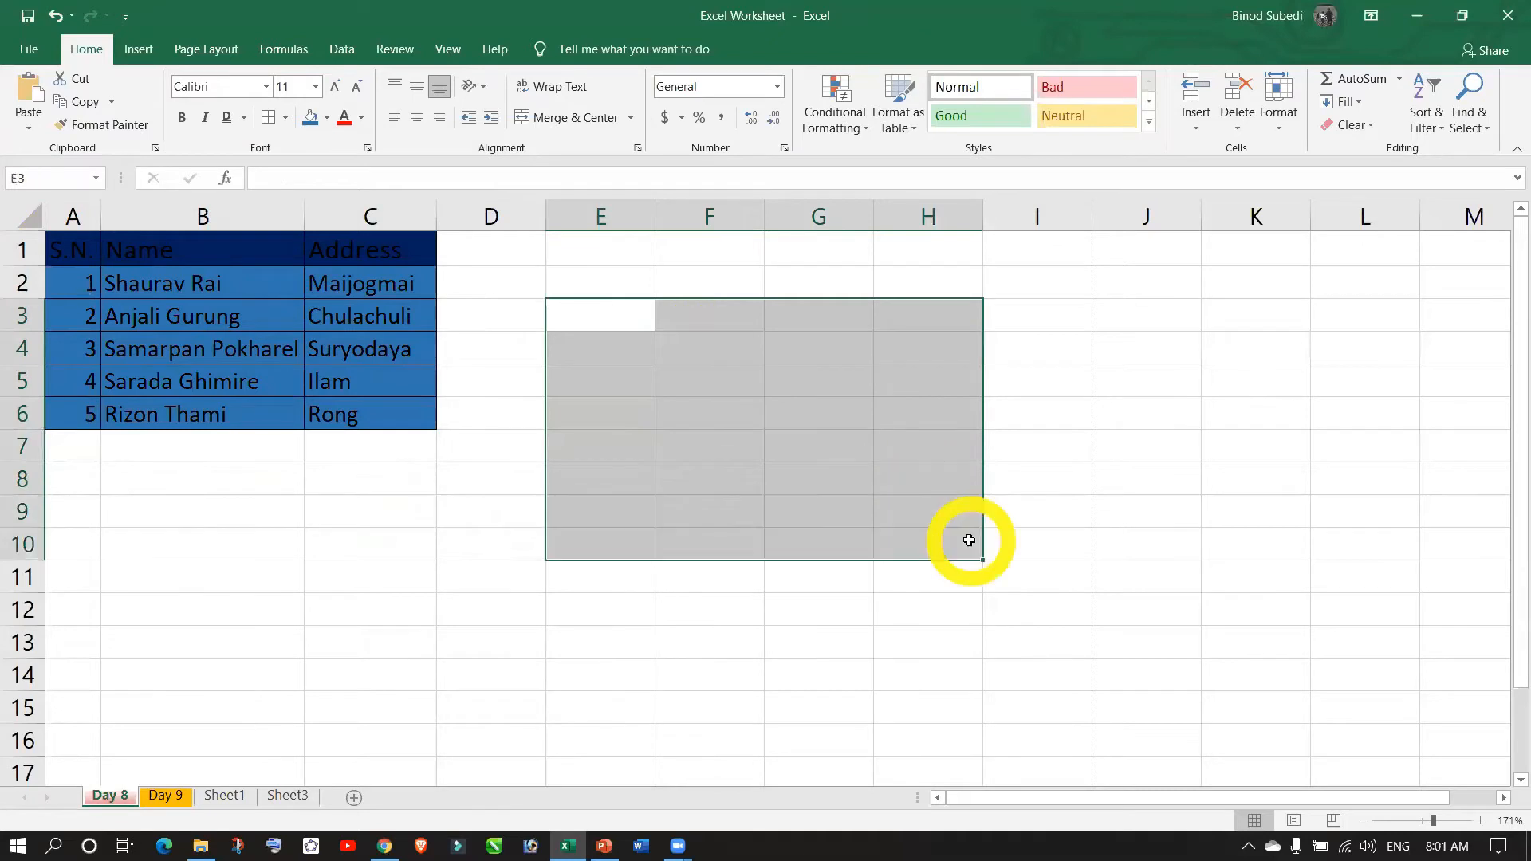
click(574, 669)
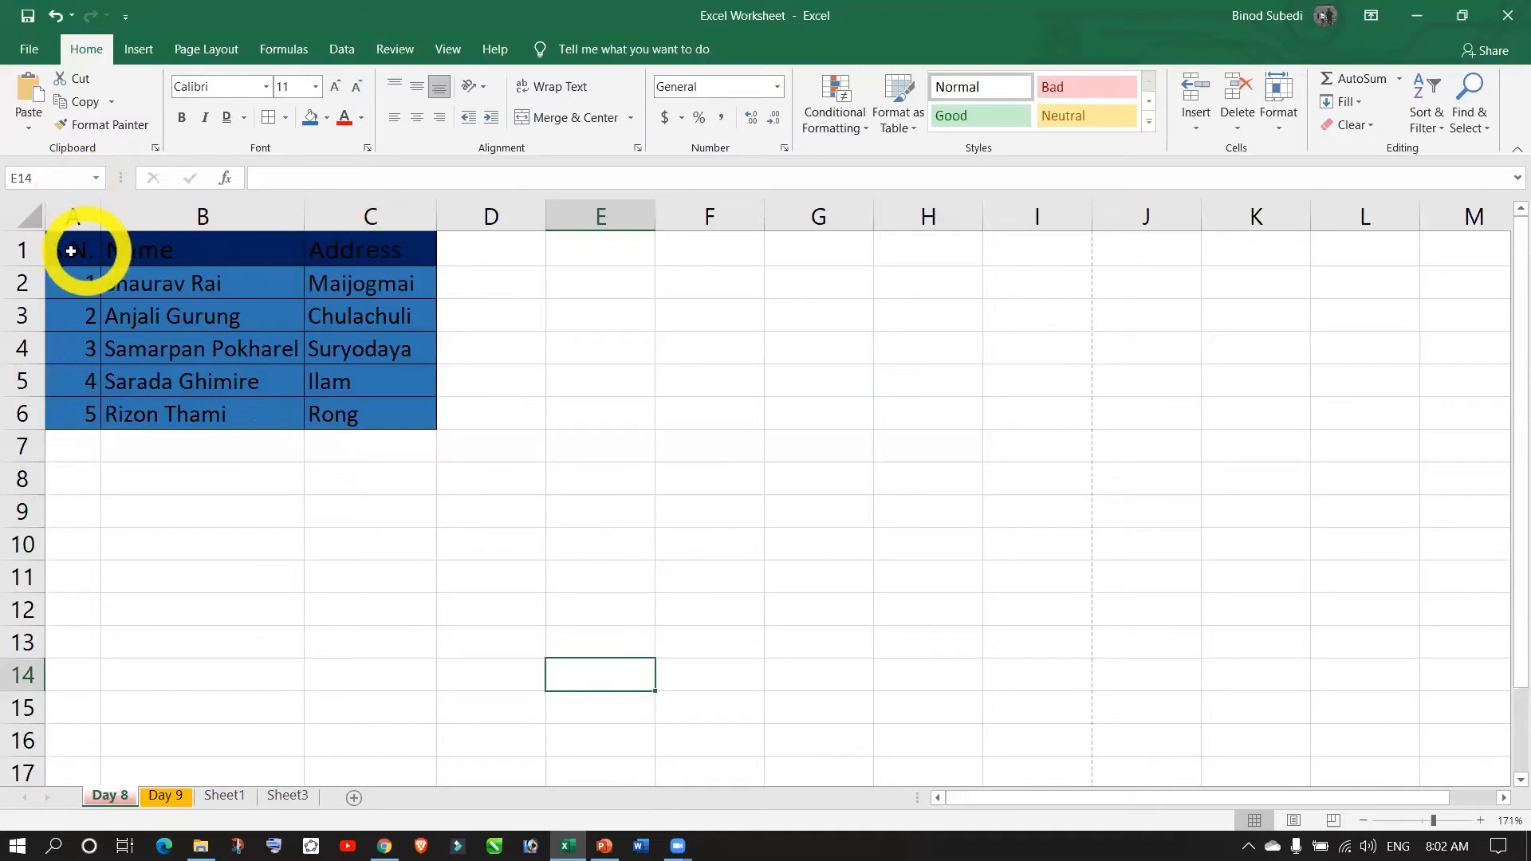
click(508, 567)
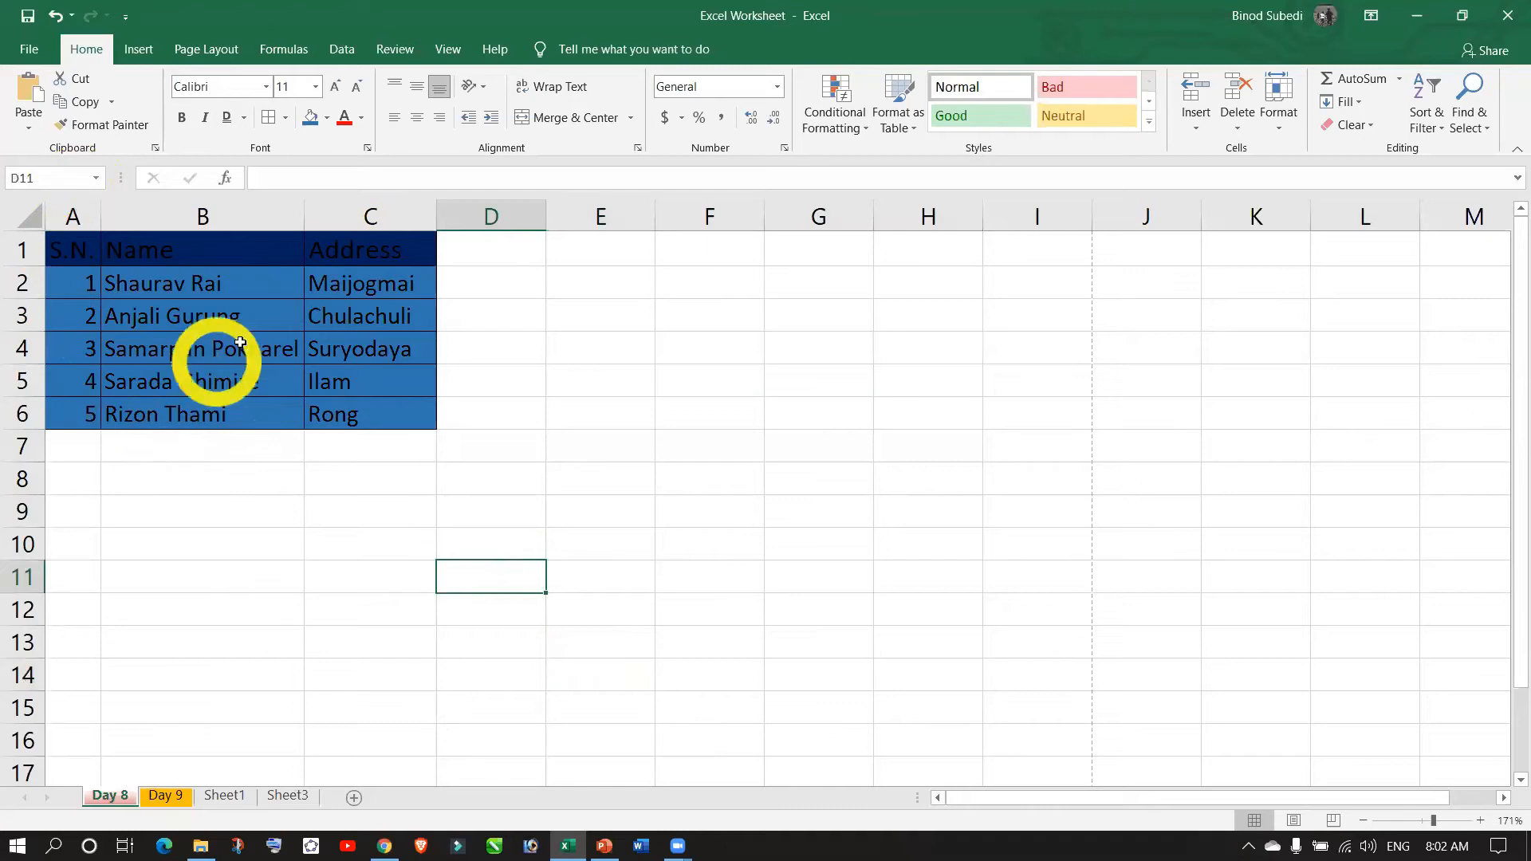
click(683, 384)
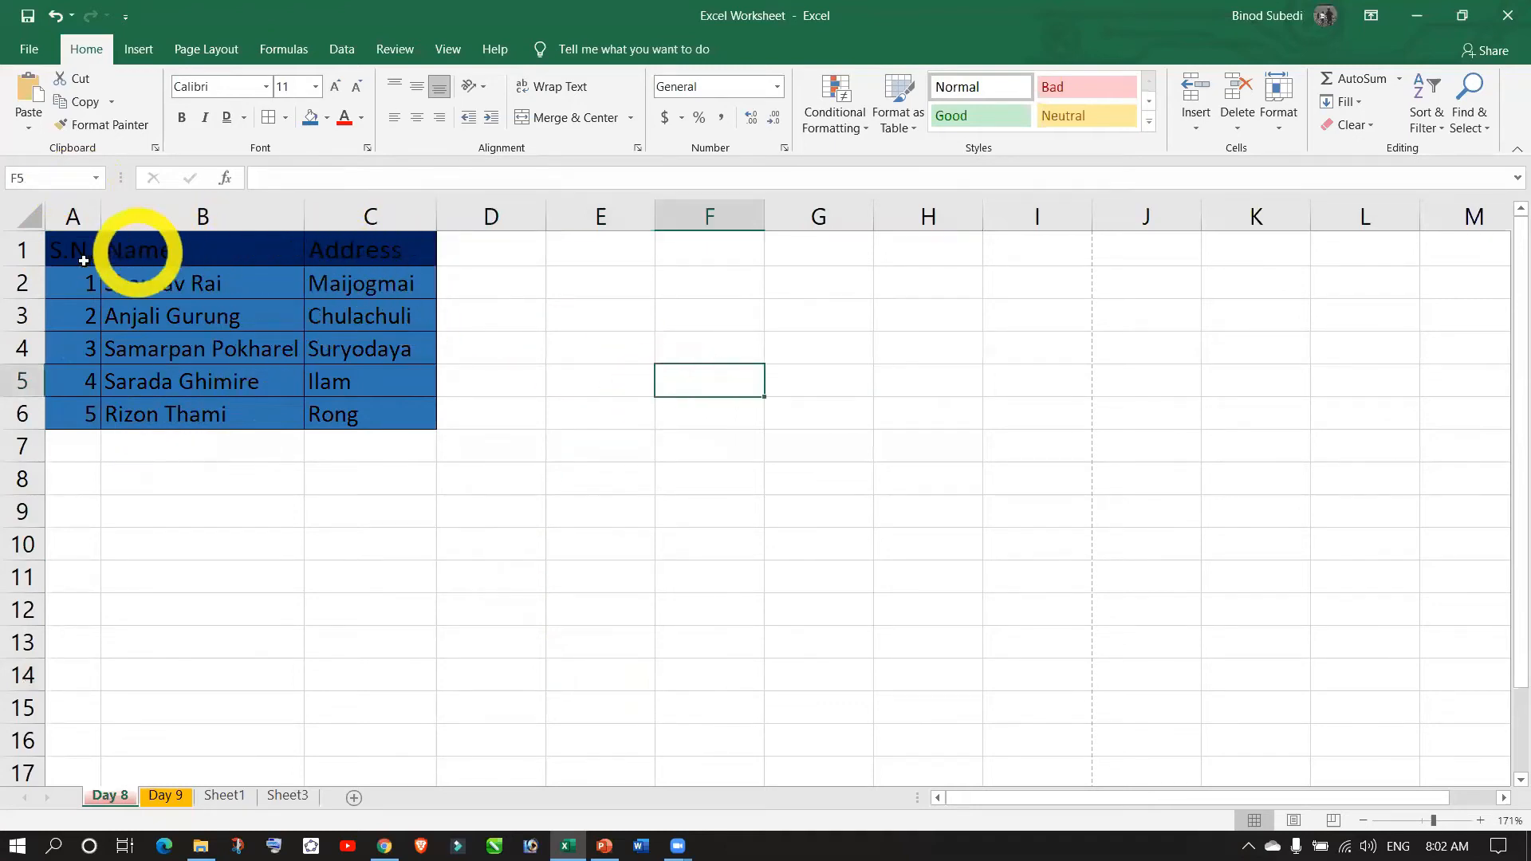
click(381, 613)
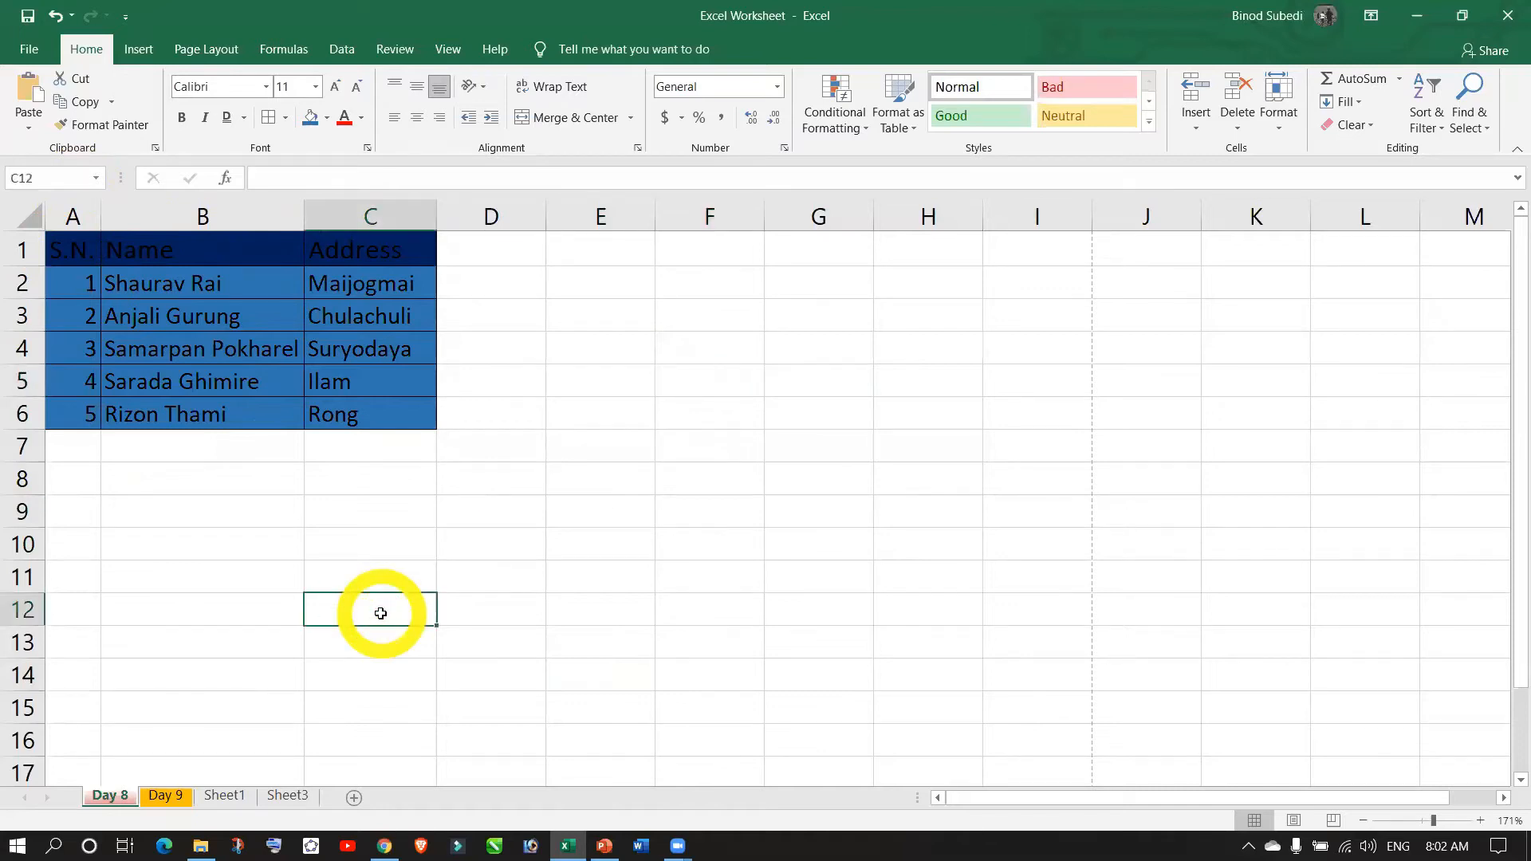
- Set the font color of the header cells A1:C1 to red
drag(75, 249, 325, 249)
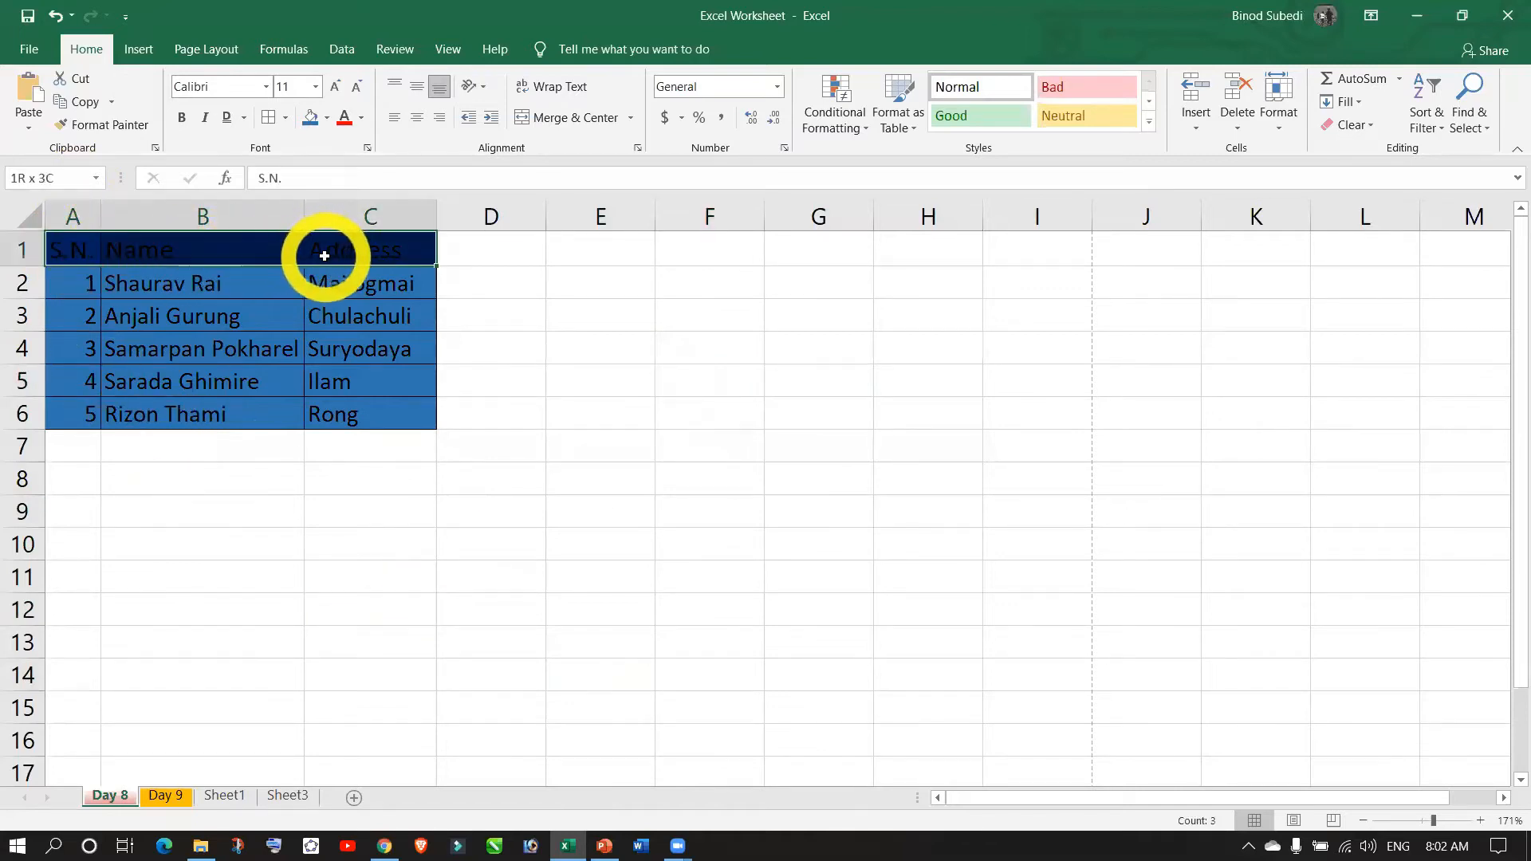
click(209, 383)
drag(56, 247, 357, 249)
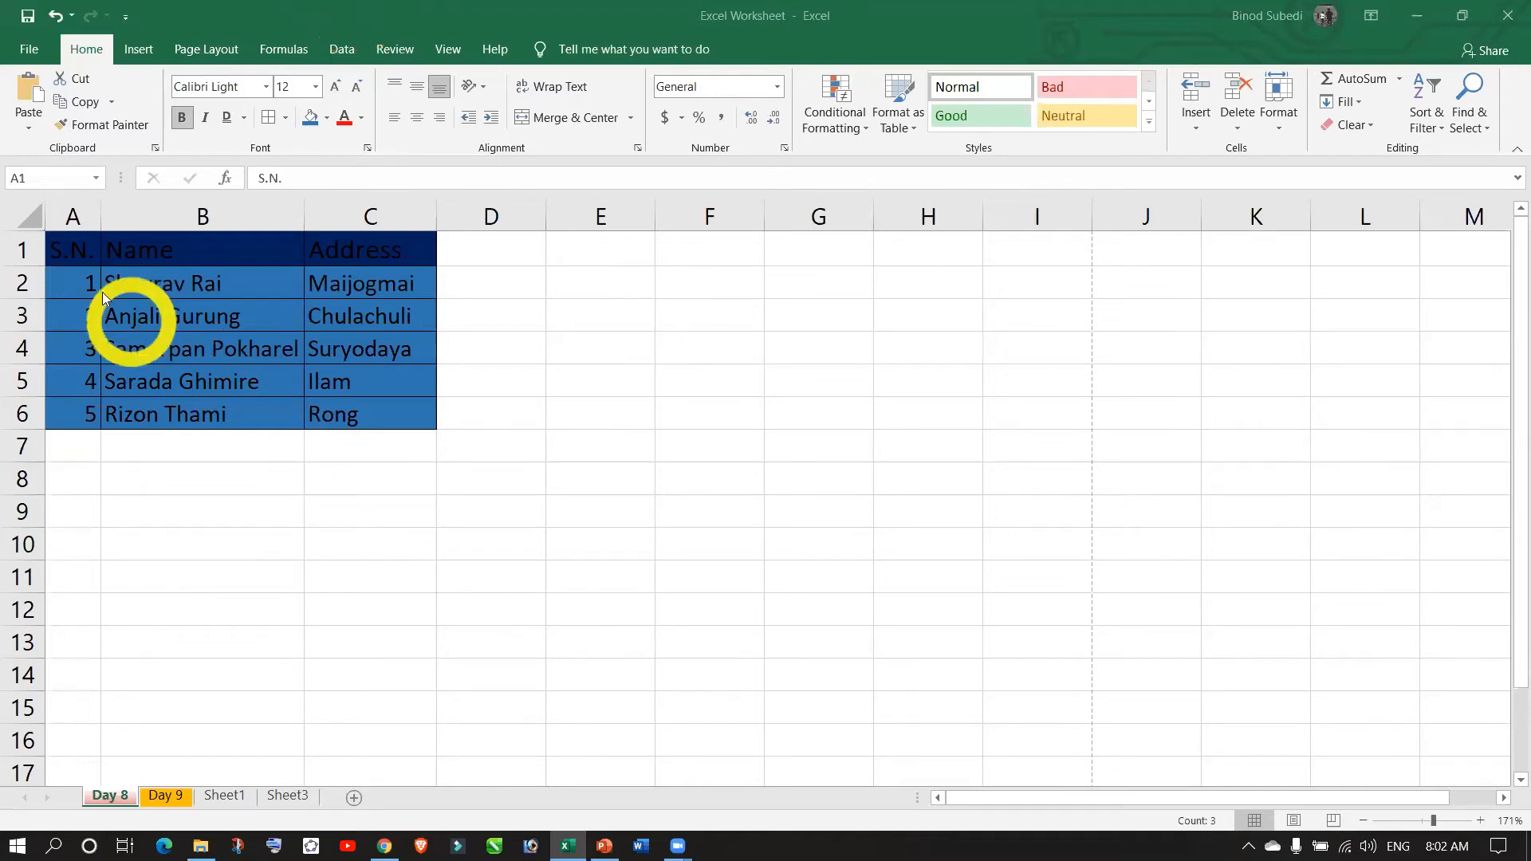
click(70, 254)
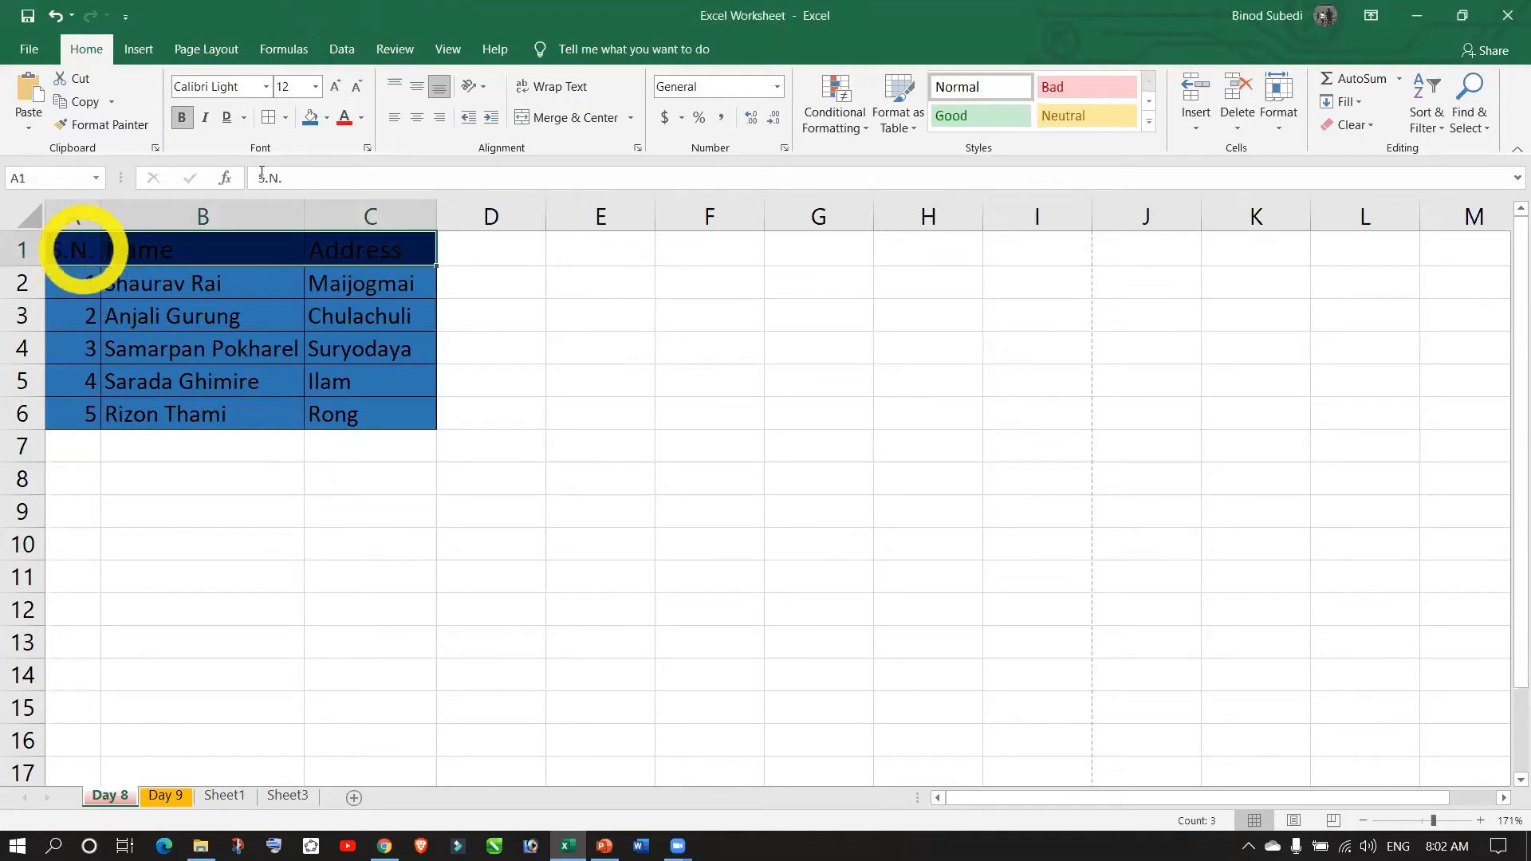
click(361, 119)
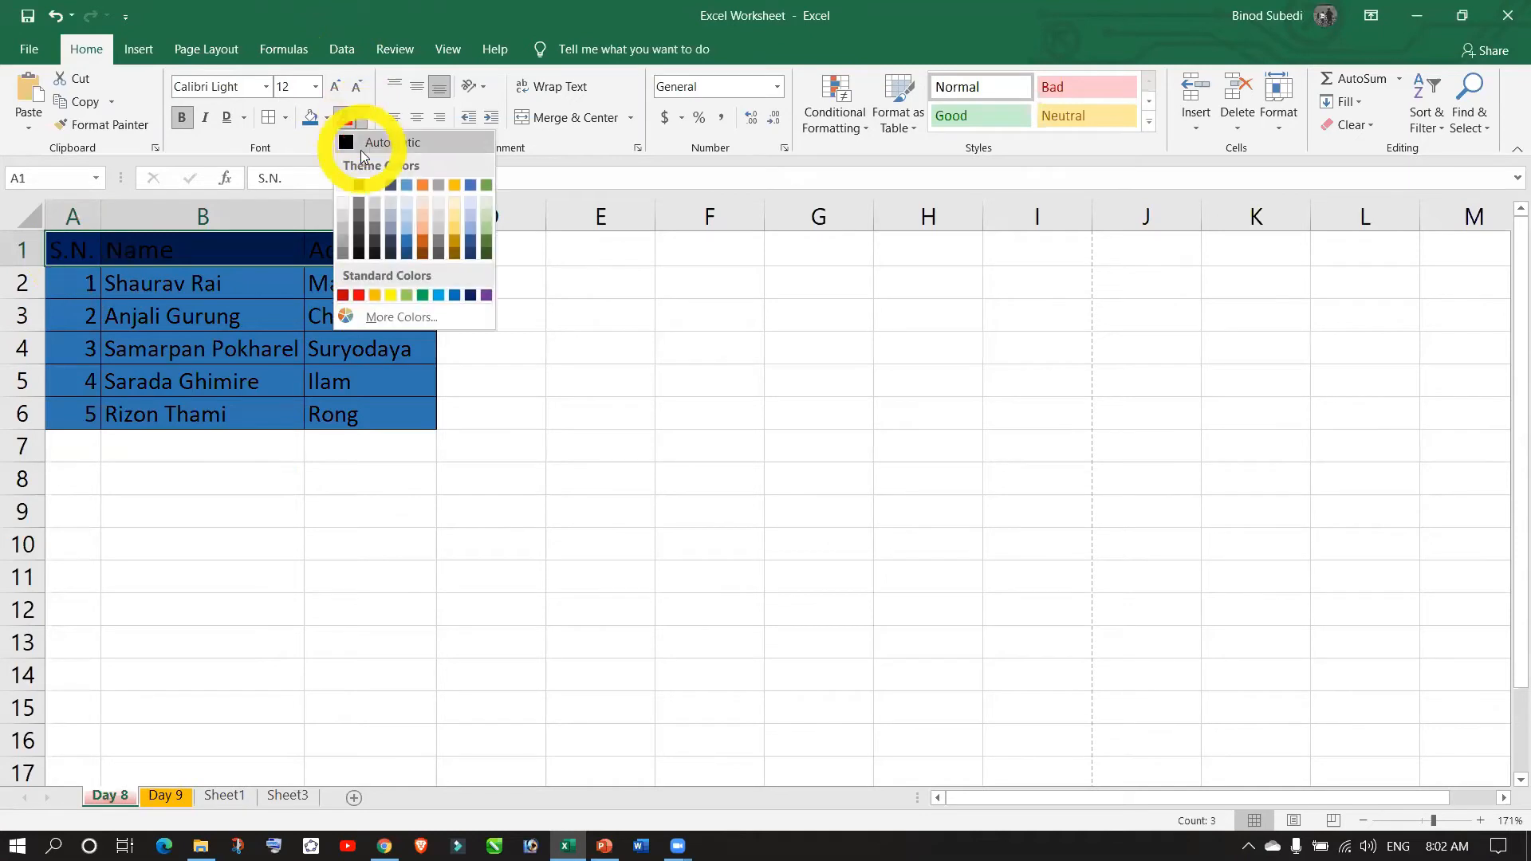
click(363, 252)
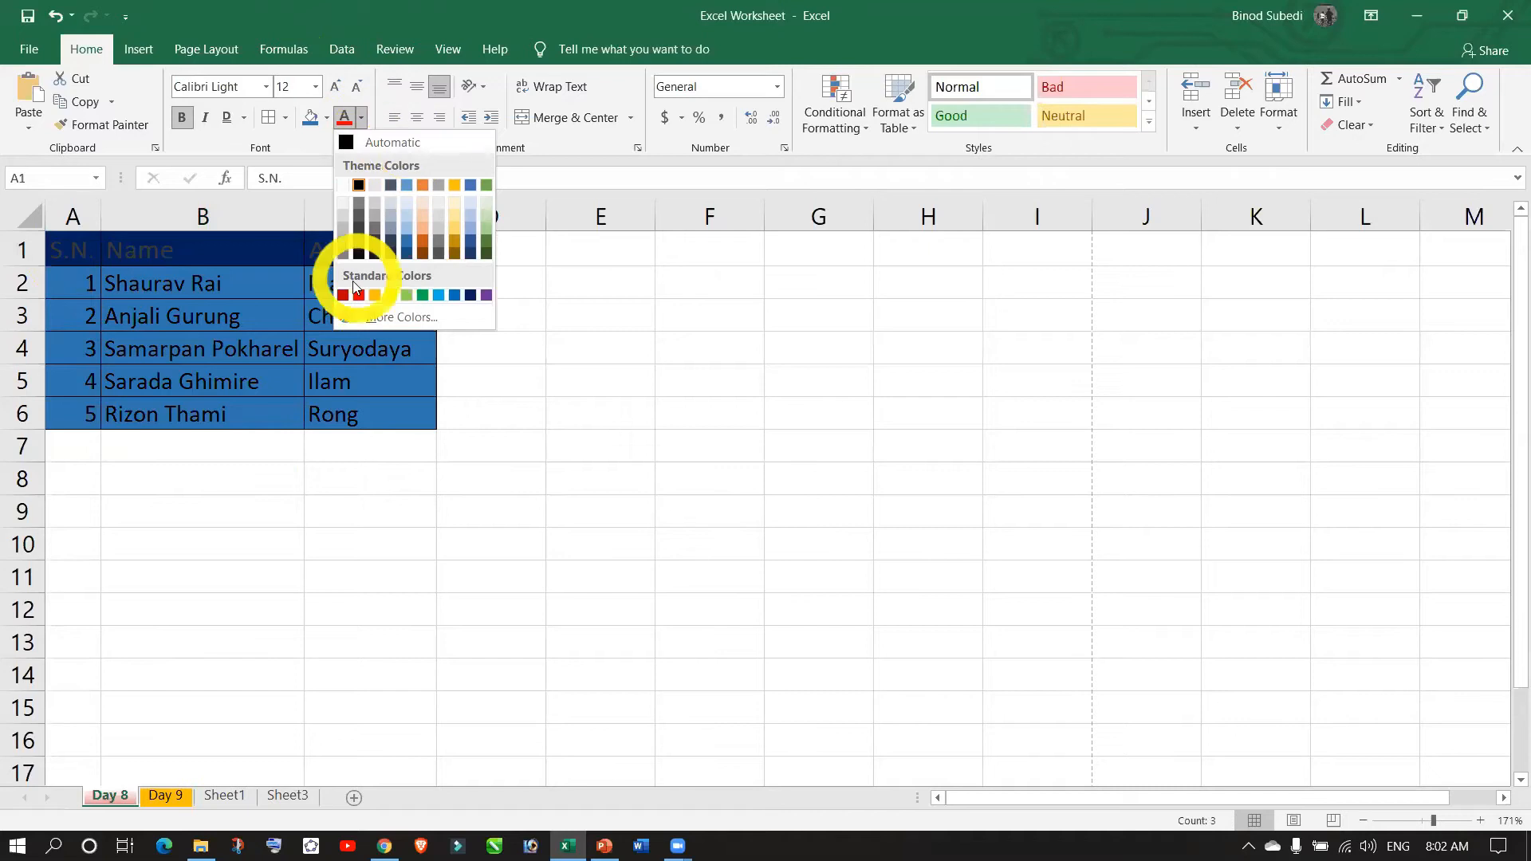
click(345, 119)
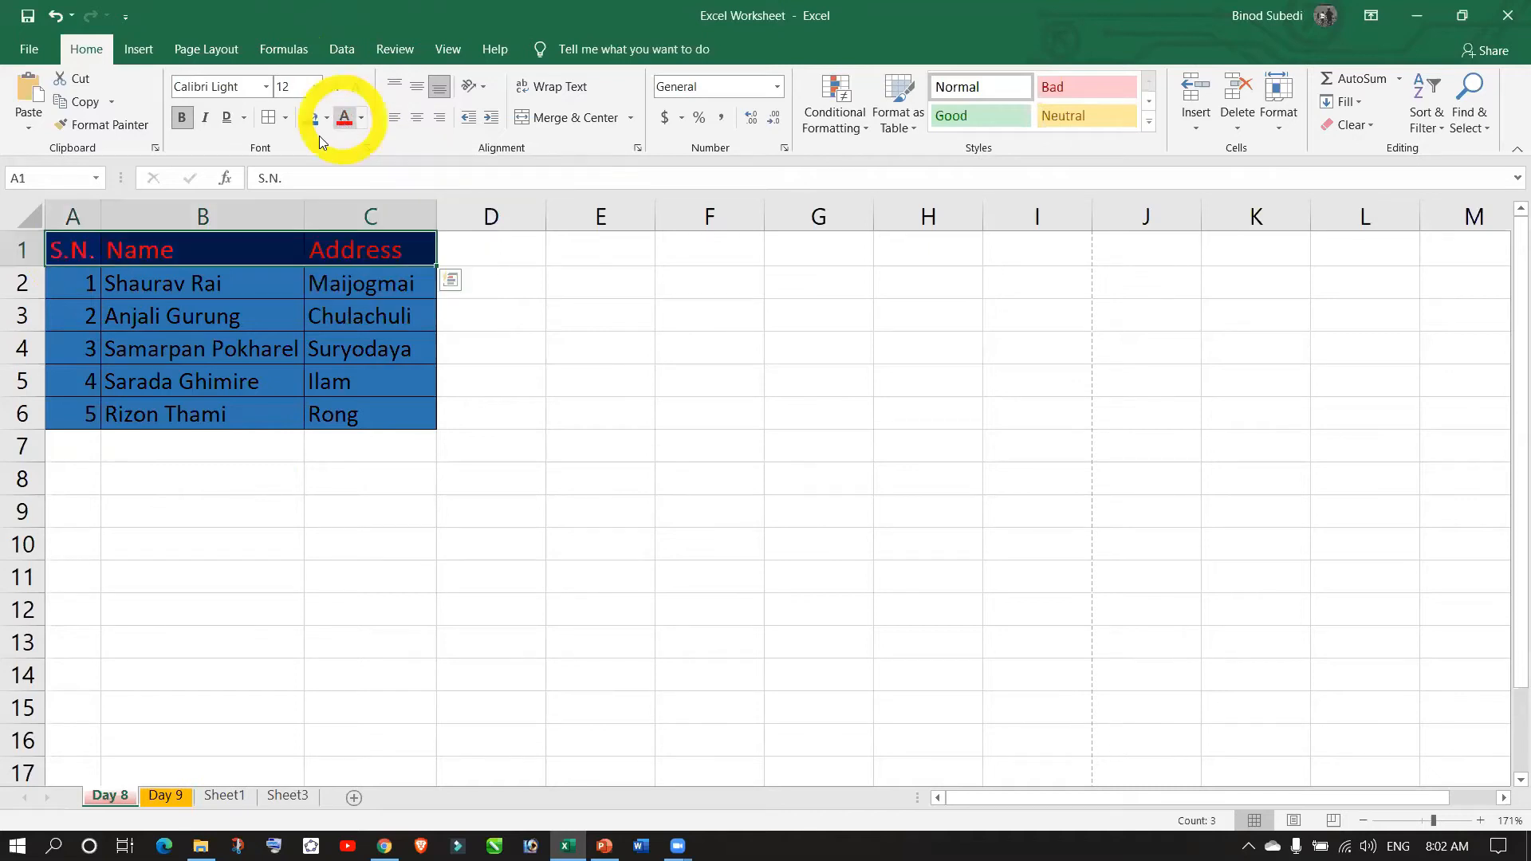
- Set the font color of the header cells A1:C1 to white
click(73, 254)
drag(72, 255, 366, 250)
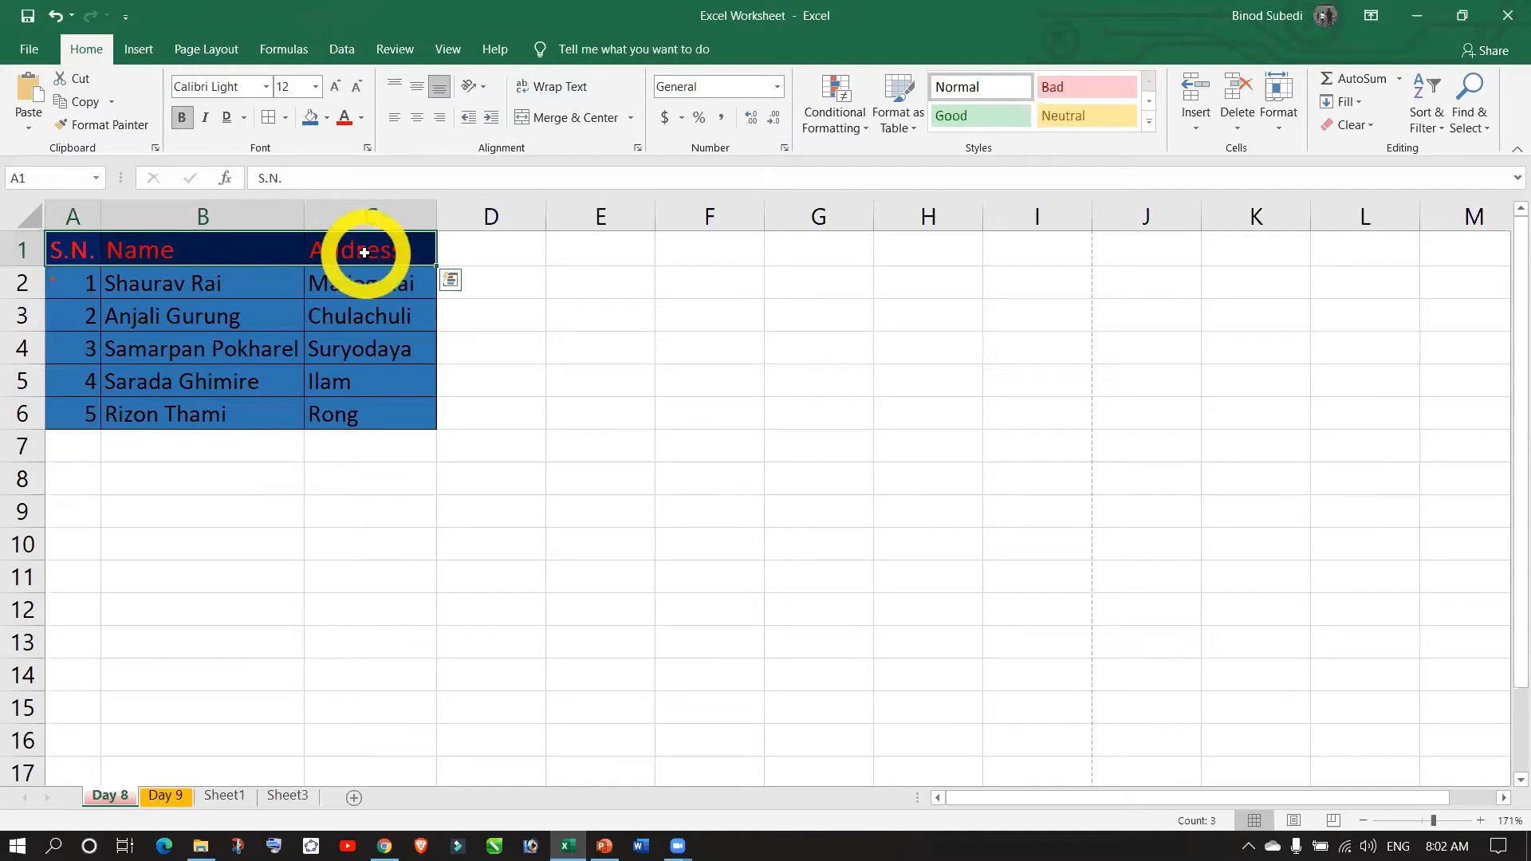
click(362, 120)
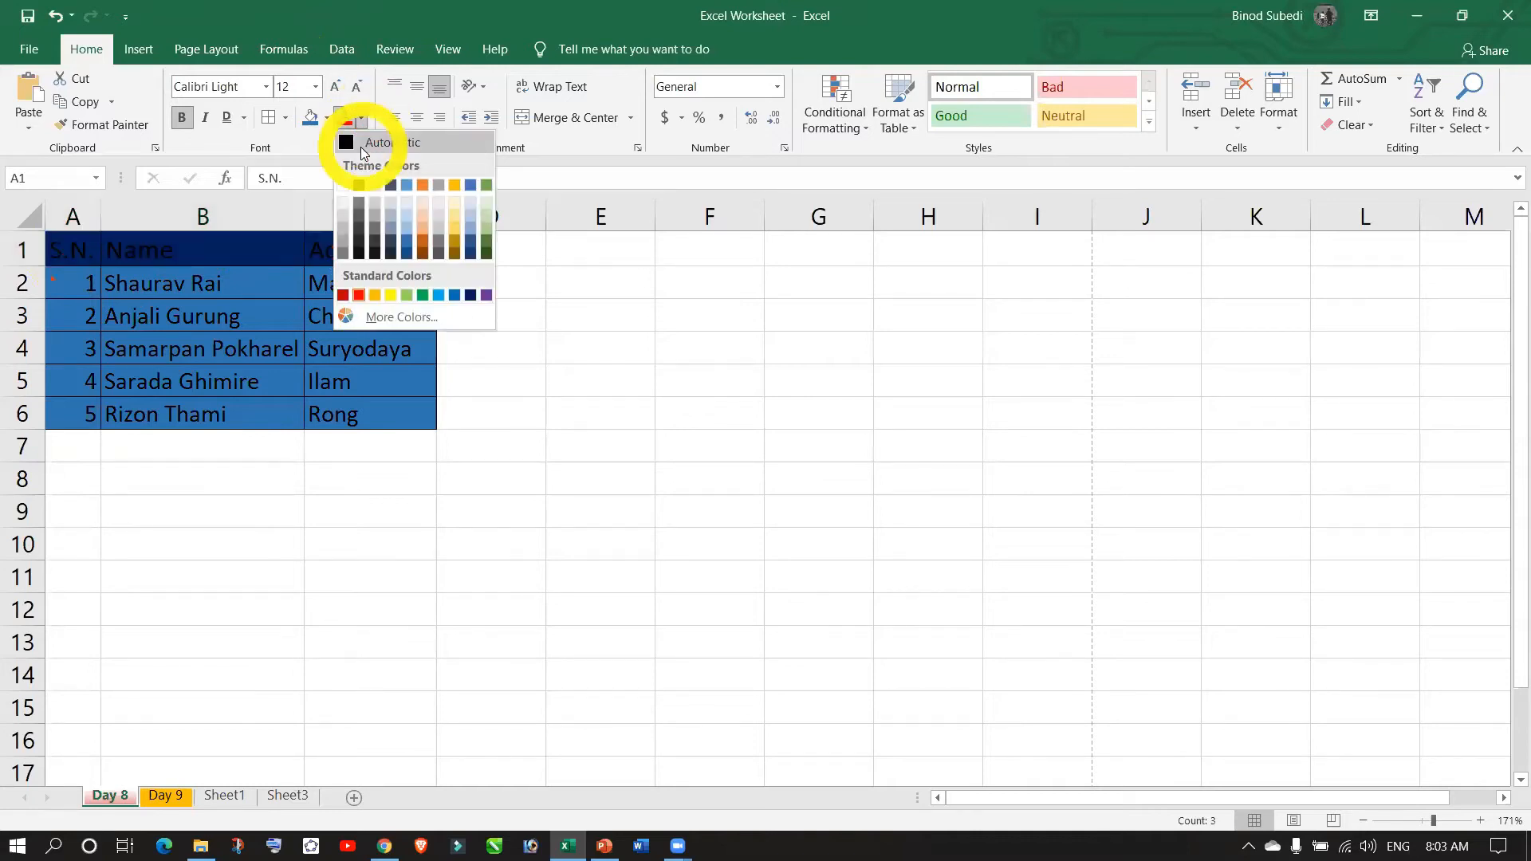
click(345, 188)
click(386, 552)
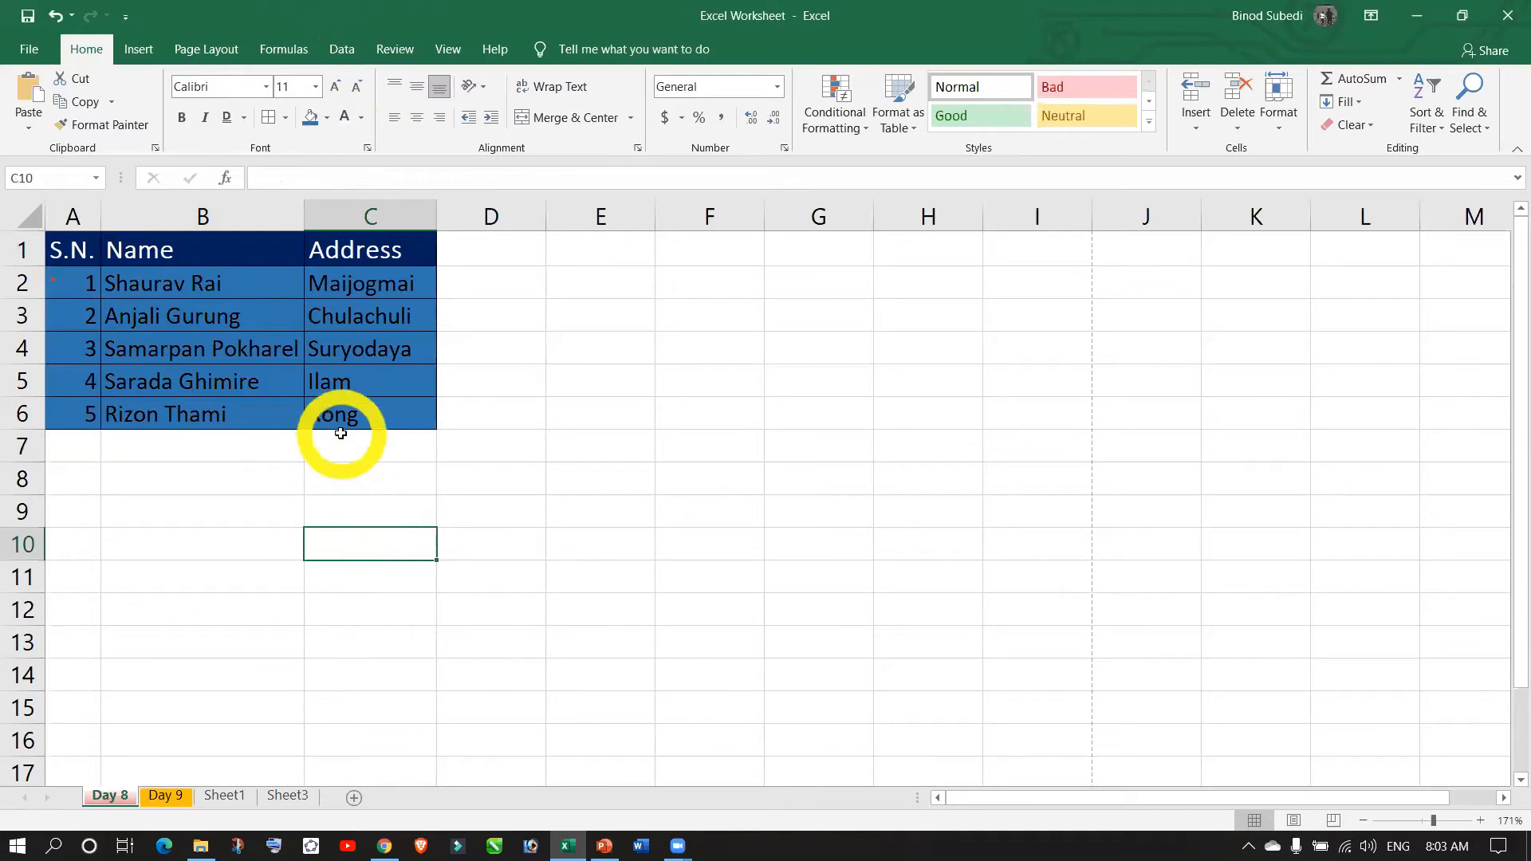
- Try left and right alignment on the Name heading in B1 and leave it horizontally centered
scroll(342, 427, up, 6)
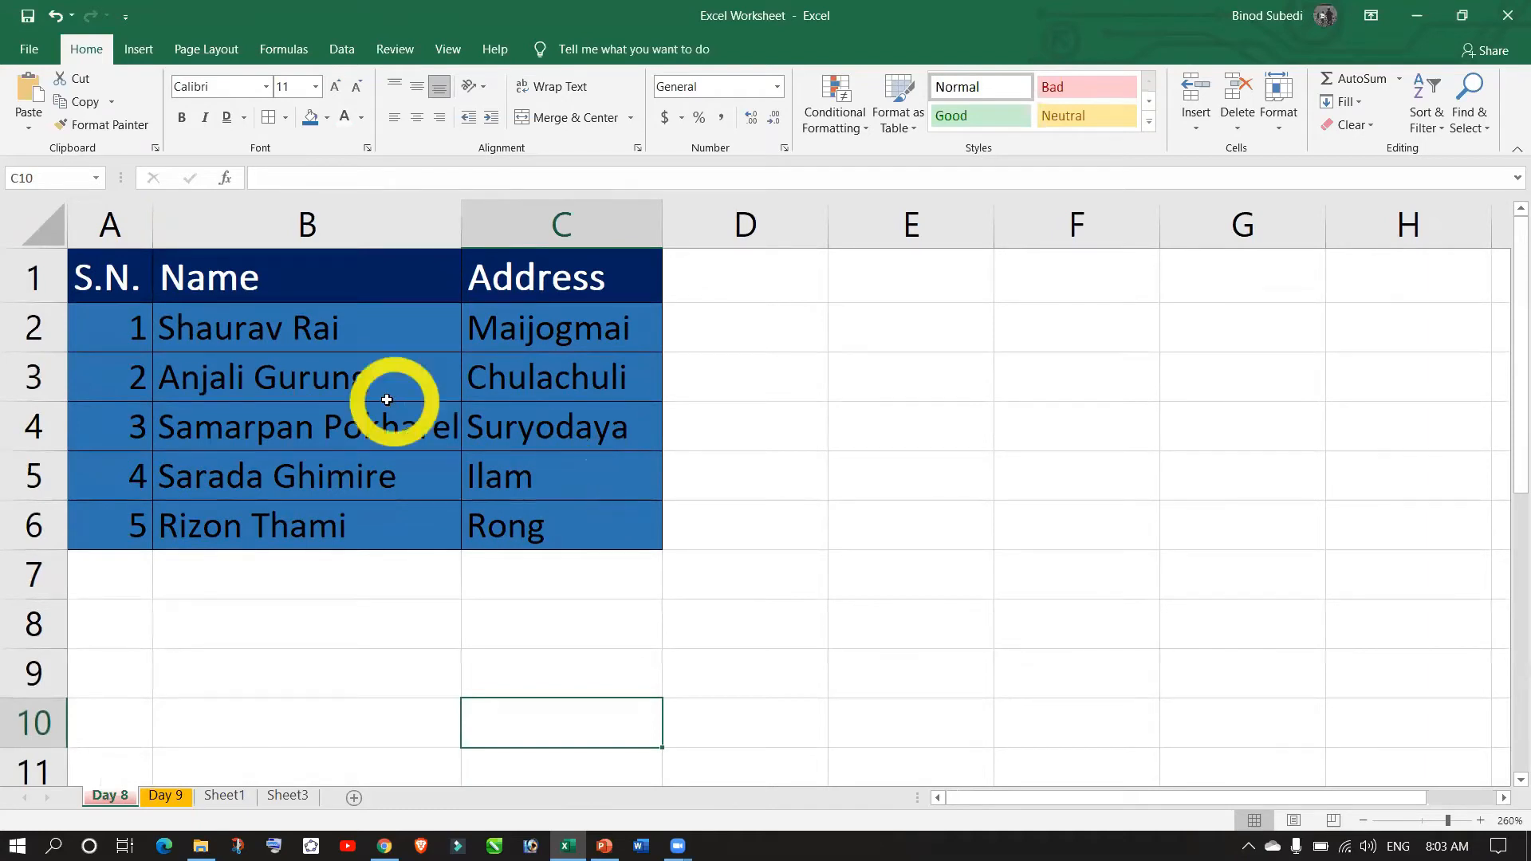
click(302, 441)
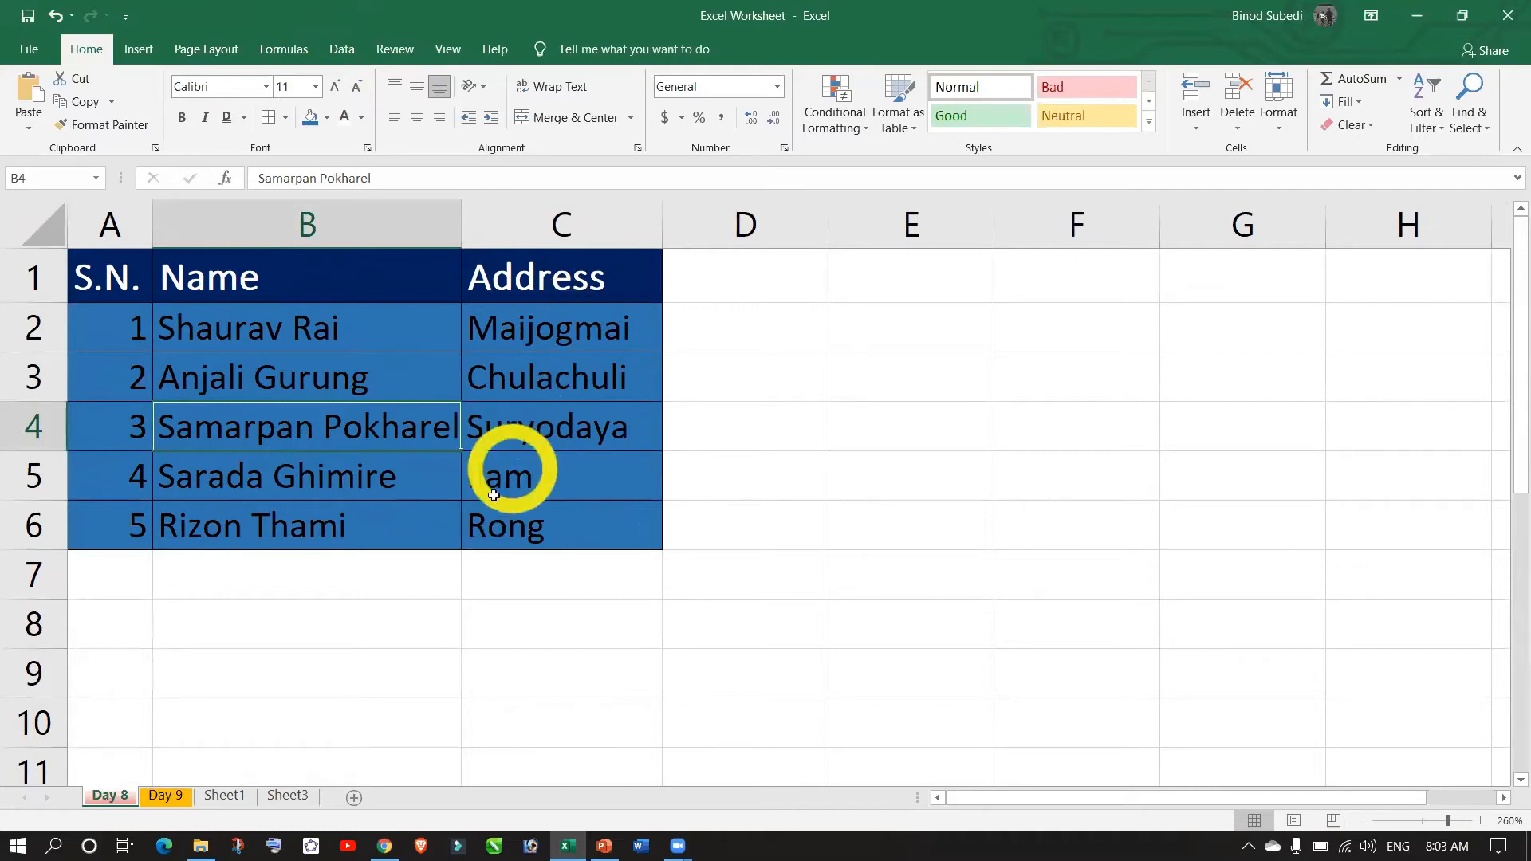
click(865, 519)
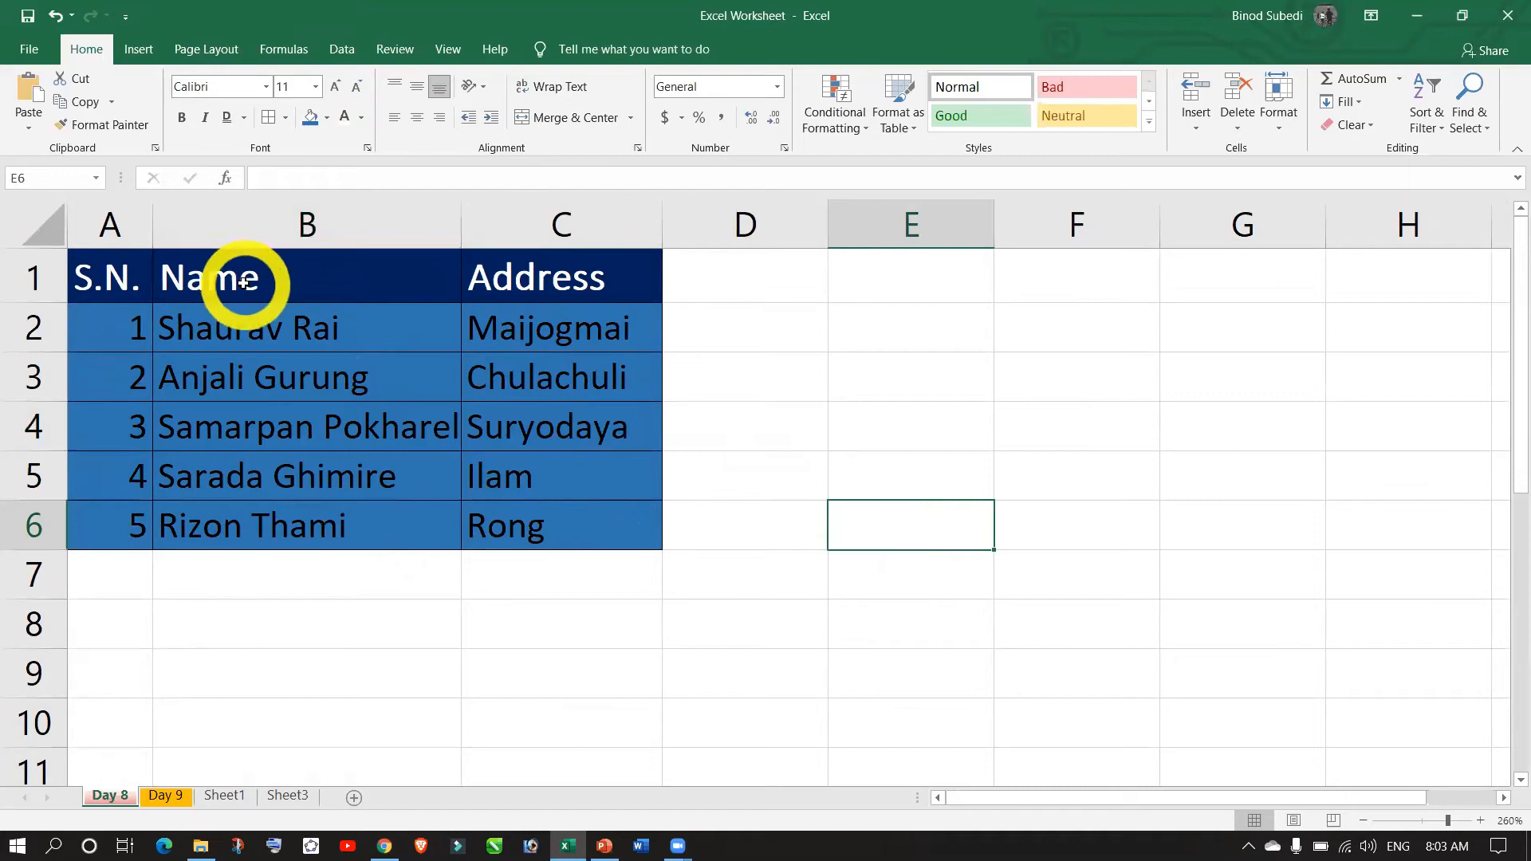
click(243, 280)
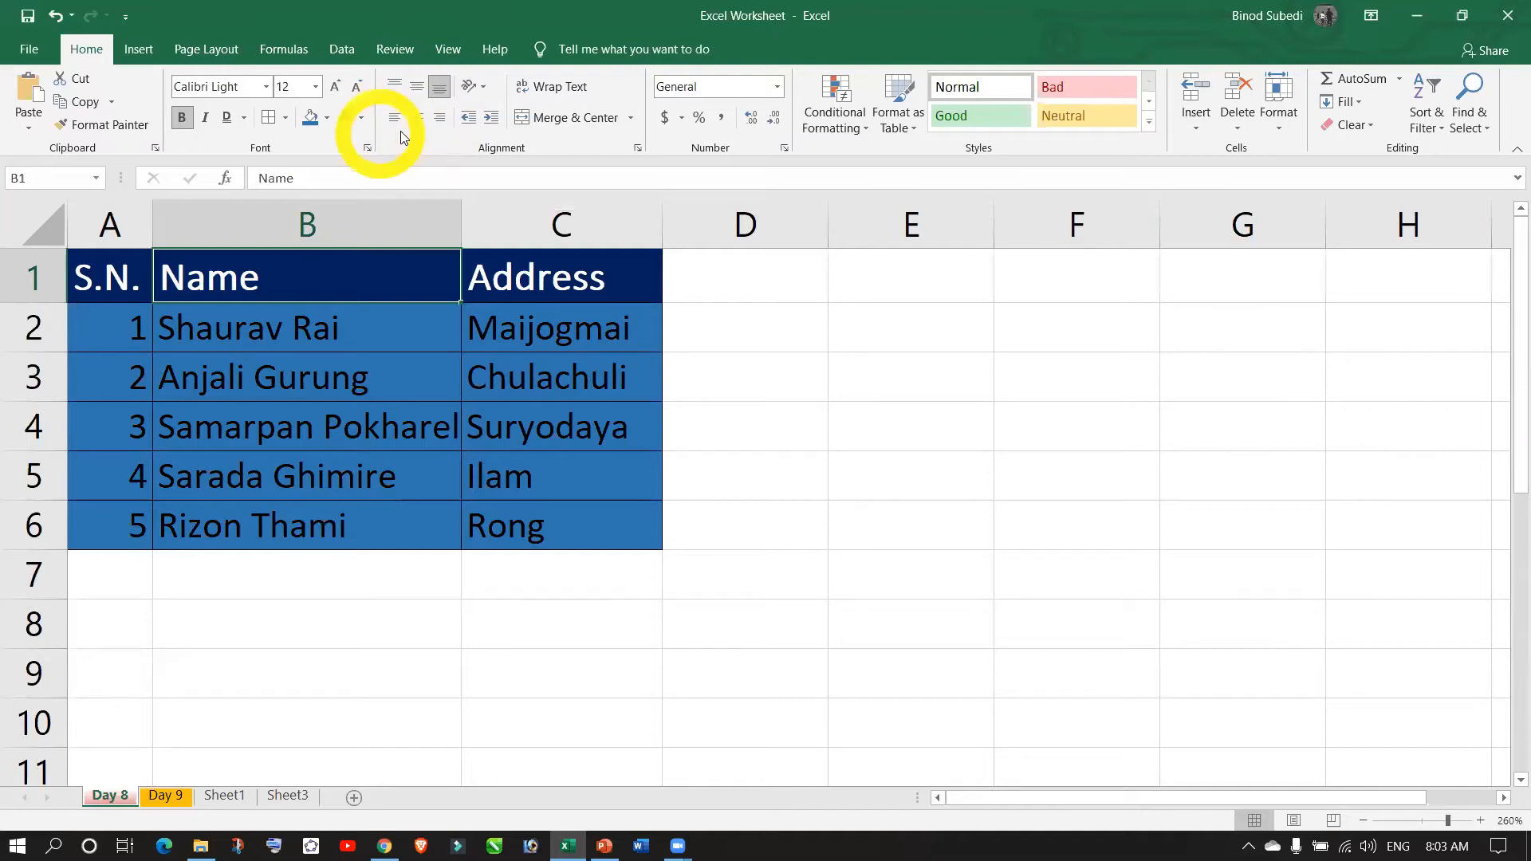
click(313, 289)
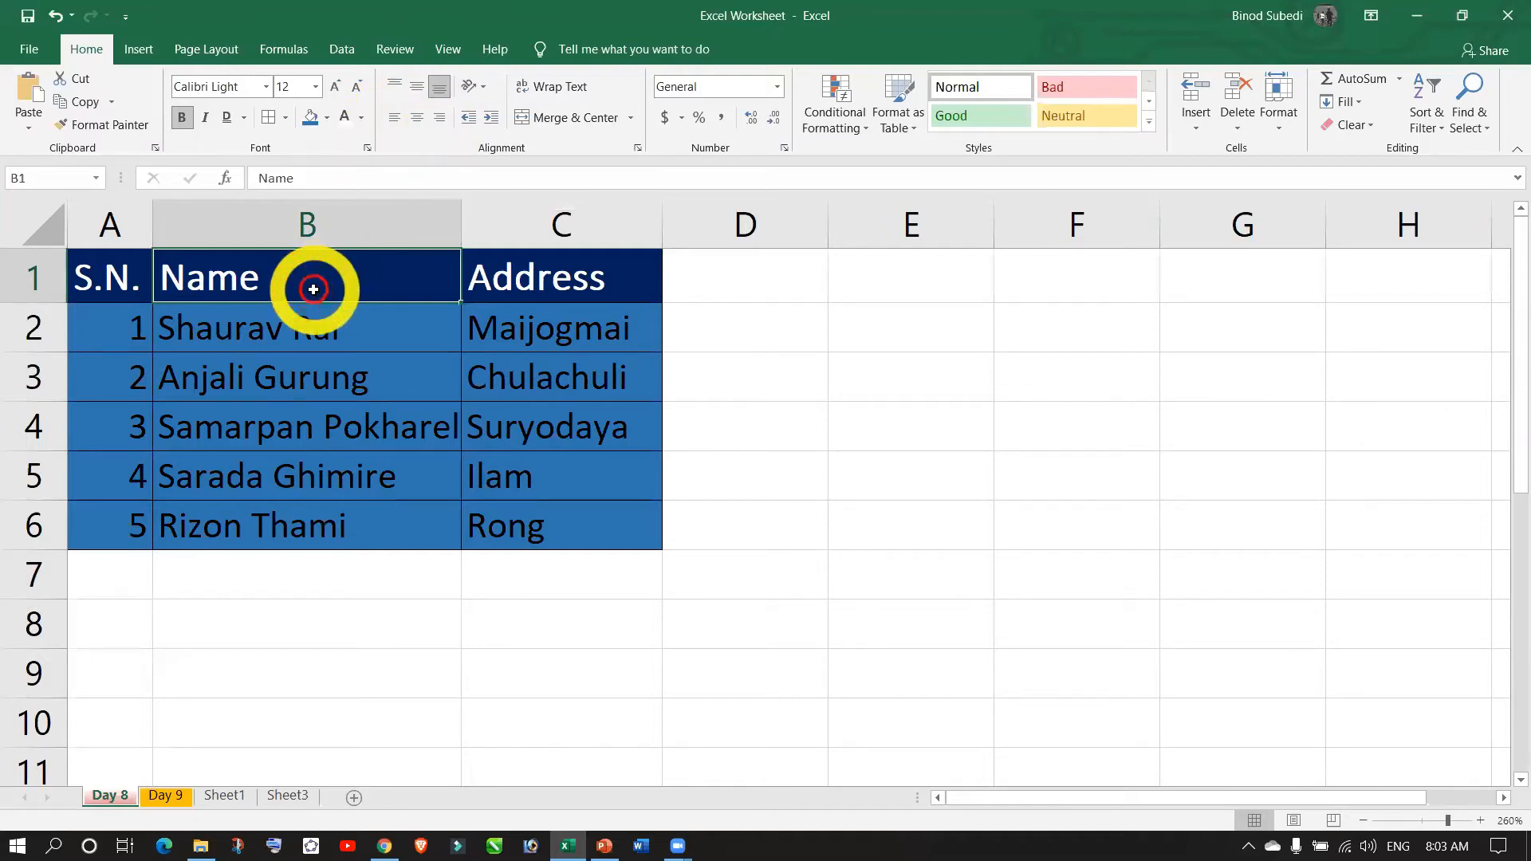
click(413, 120)
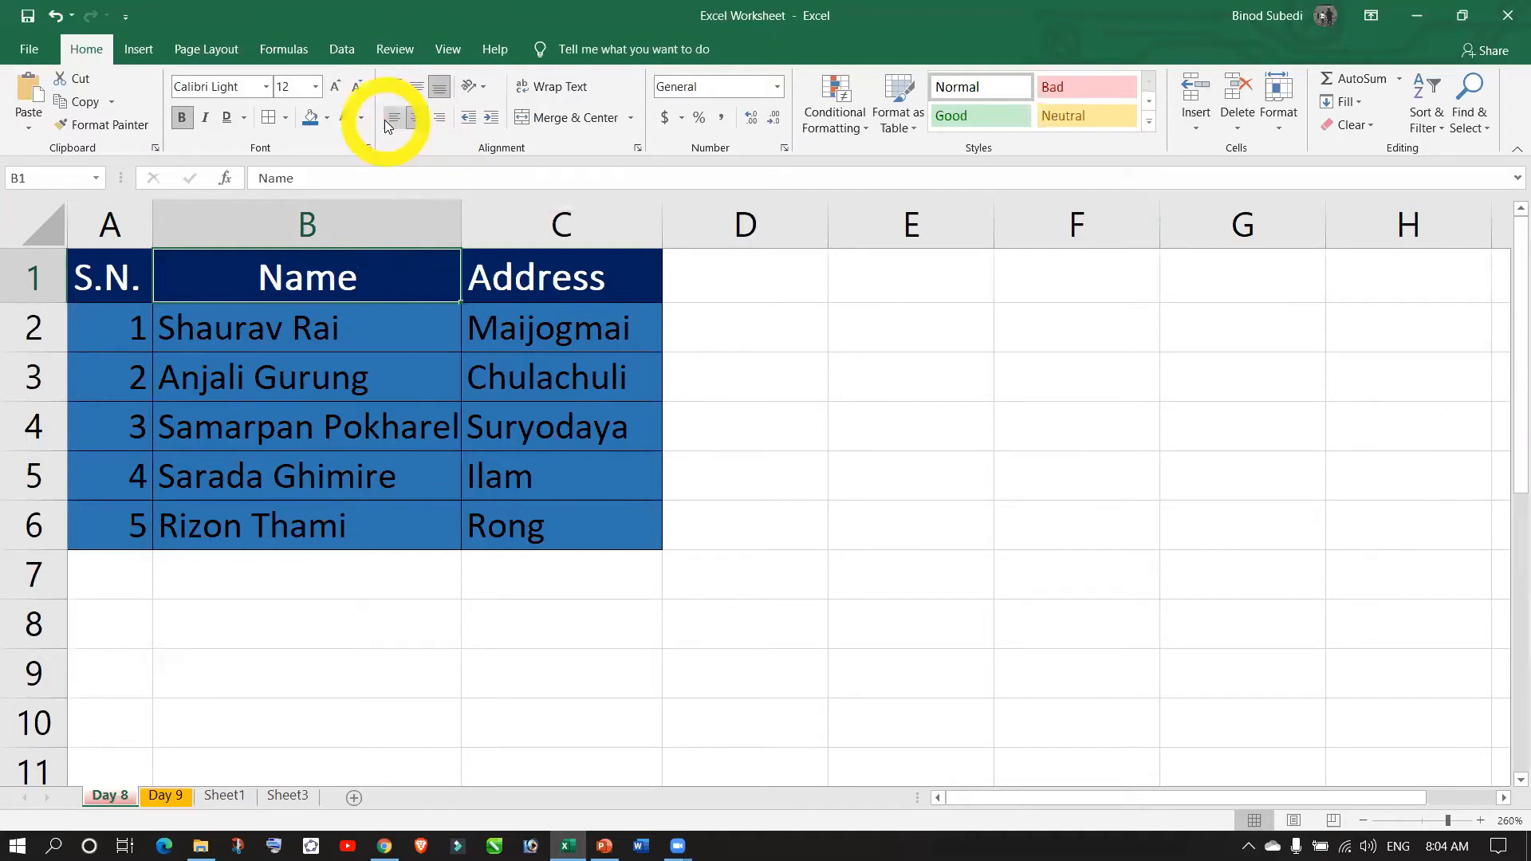
click(392, 120)
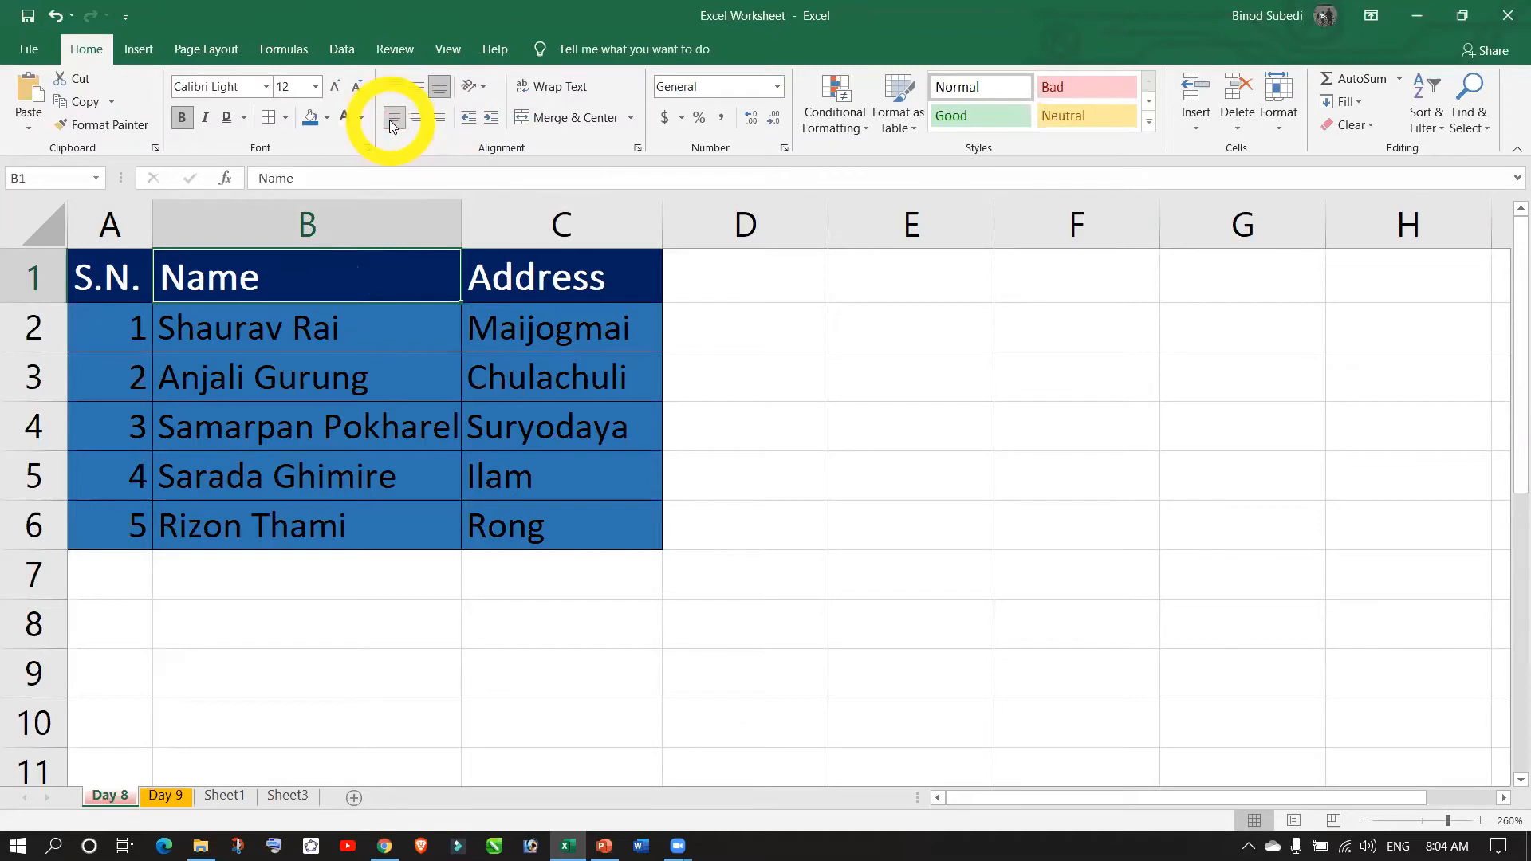
click(441, 122)
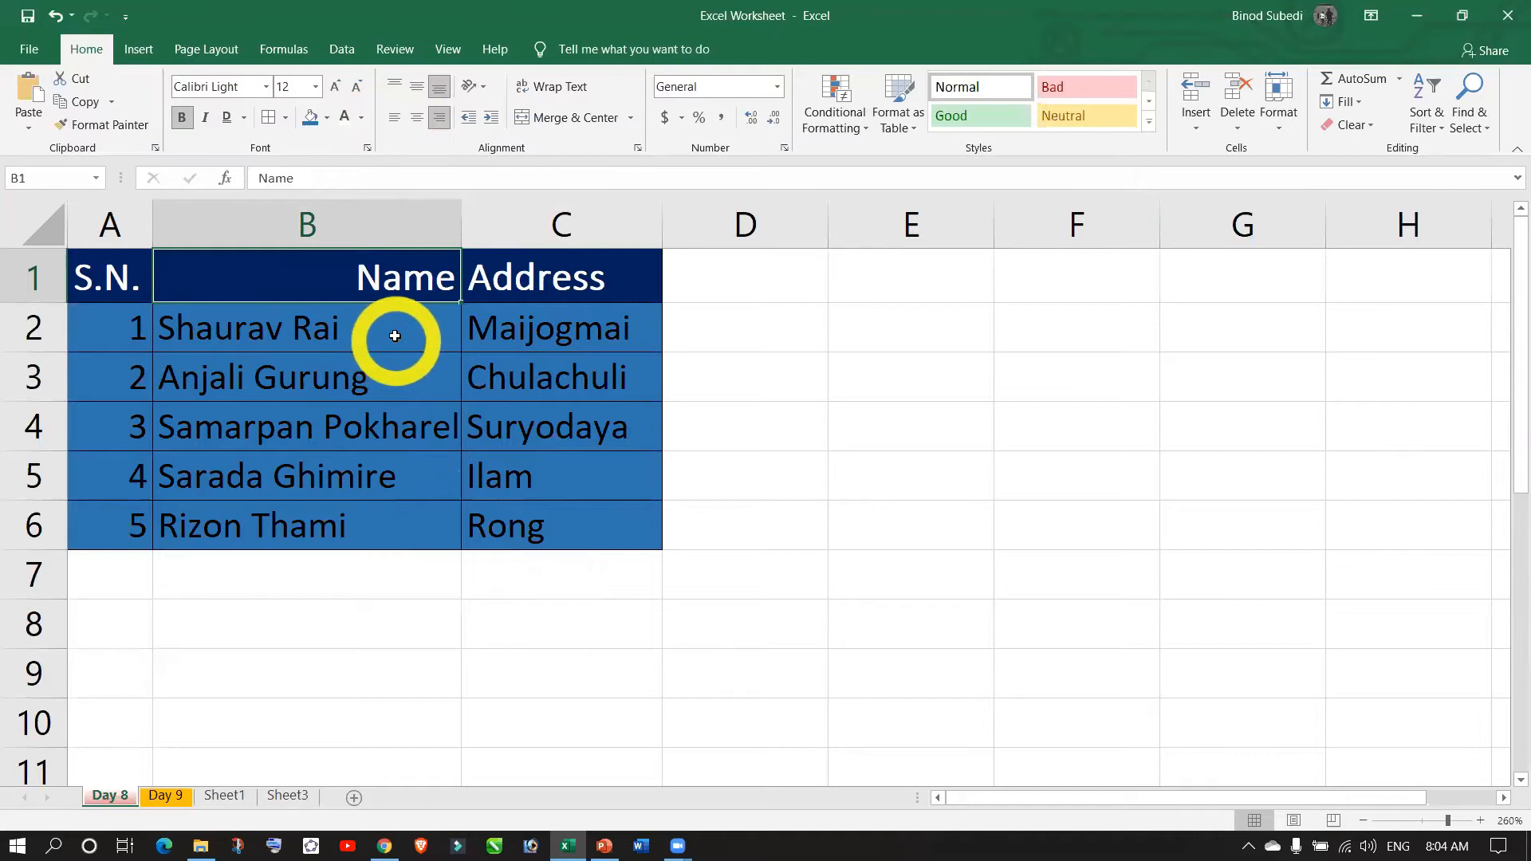
click(416, 117)
click(359, 574)
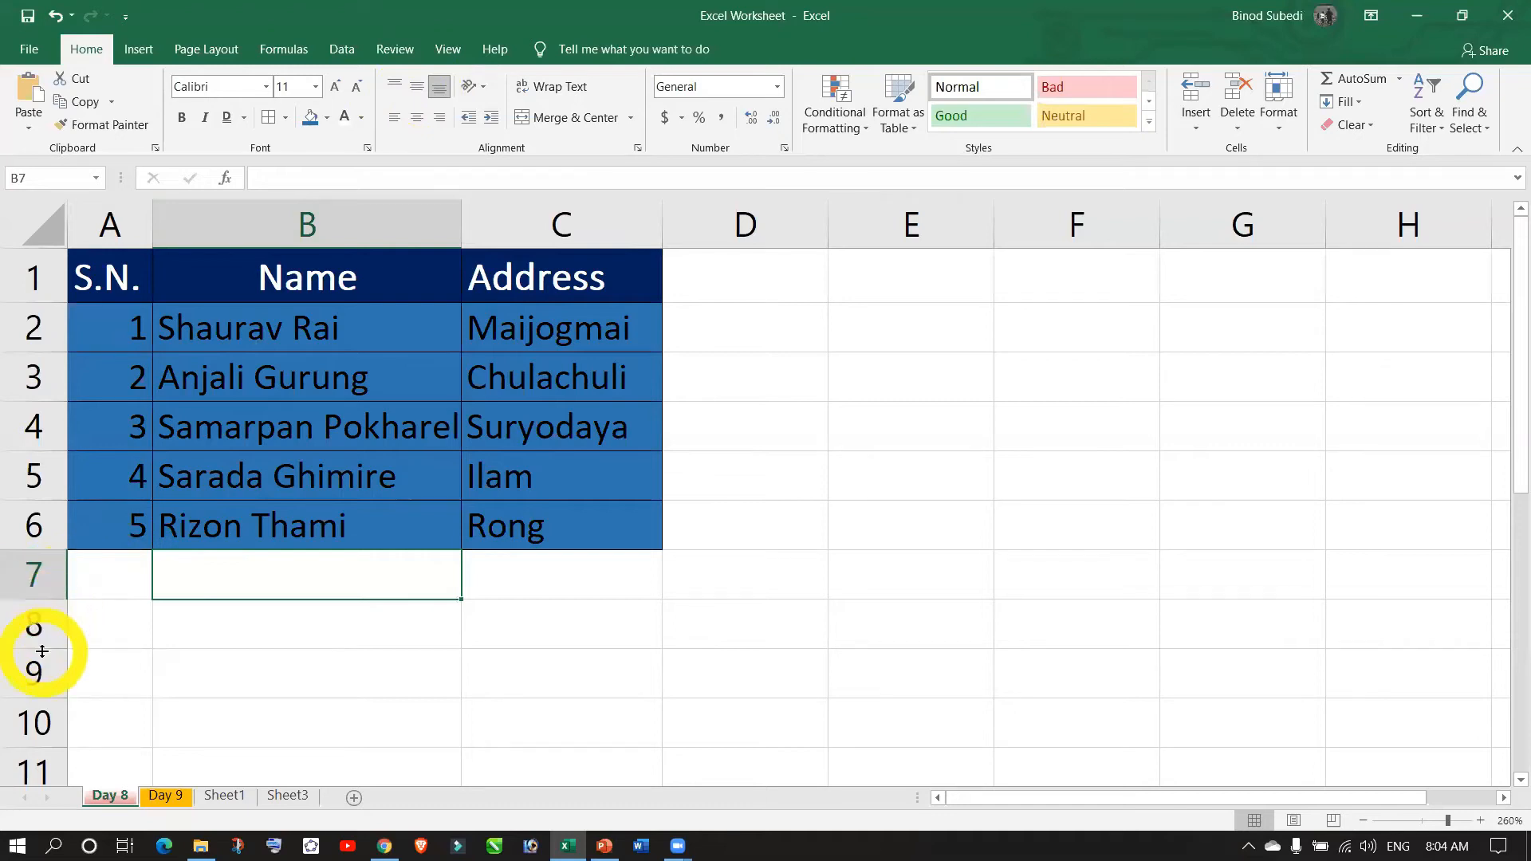
- Increase the height of row 8 to almost four times that of its neighboring rows
drag(42, 650, 32, 784)
scroll(567, 709, down, 1)
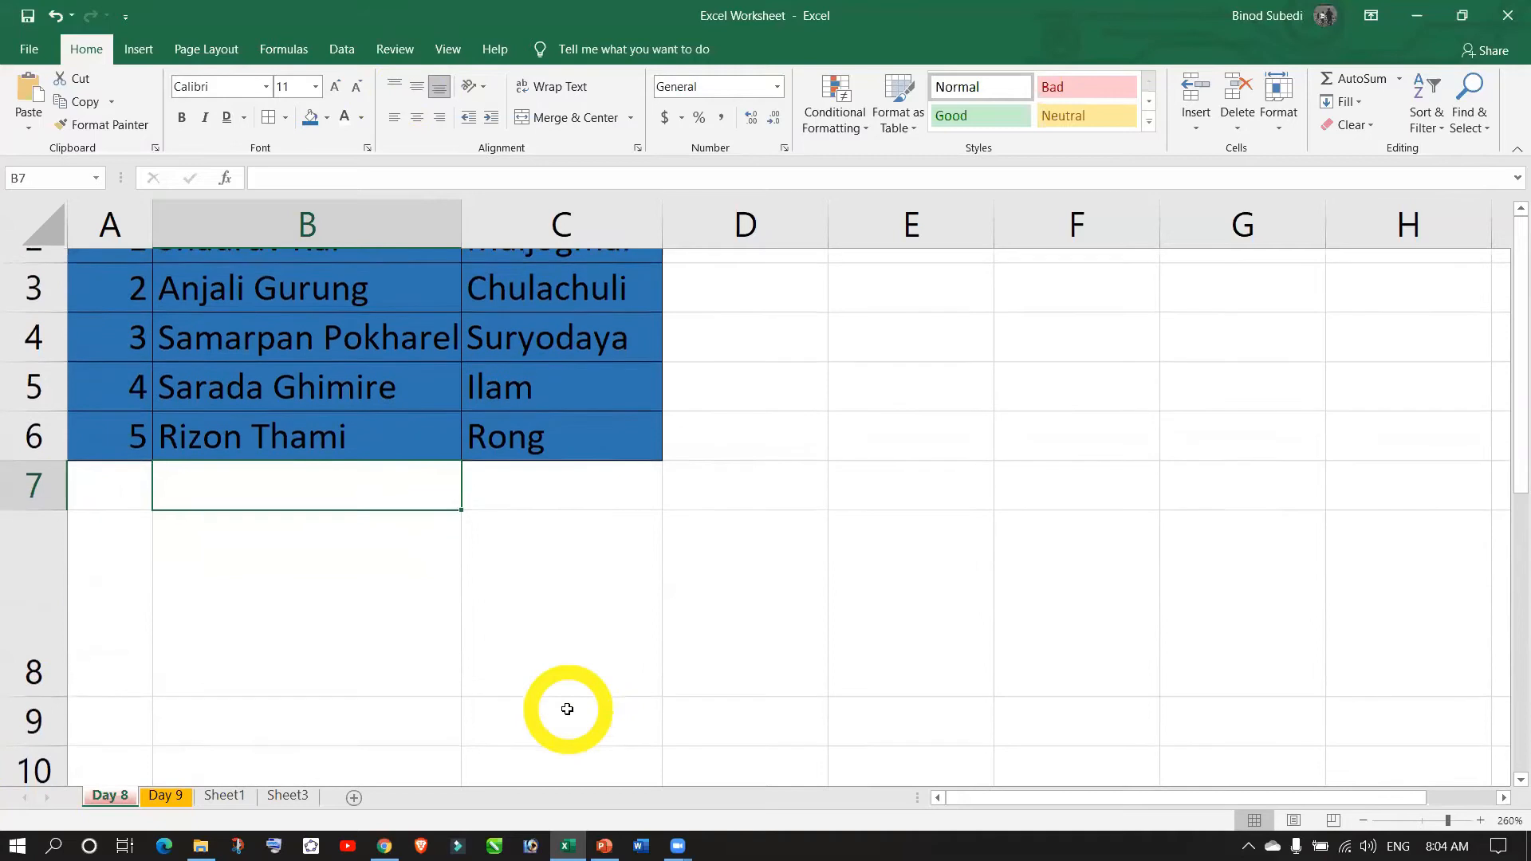
- Enter the text Hello in cell B8 and fill the cell with the table's blue color
click(335, 591)
text(Hello)
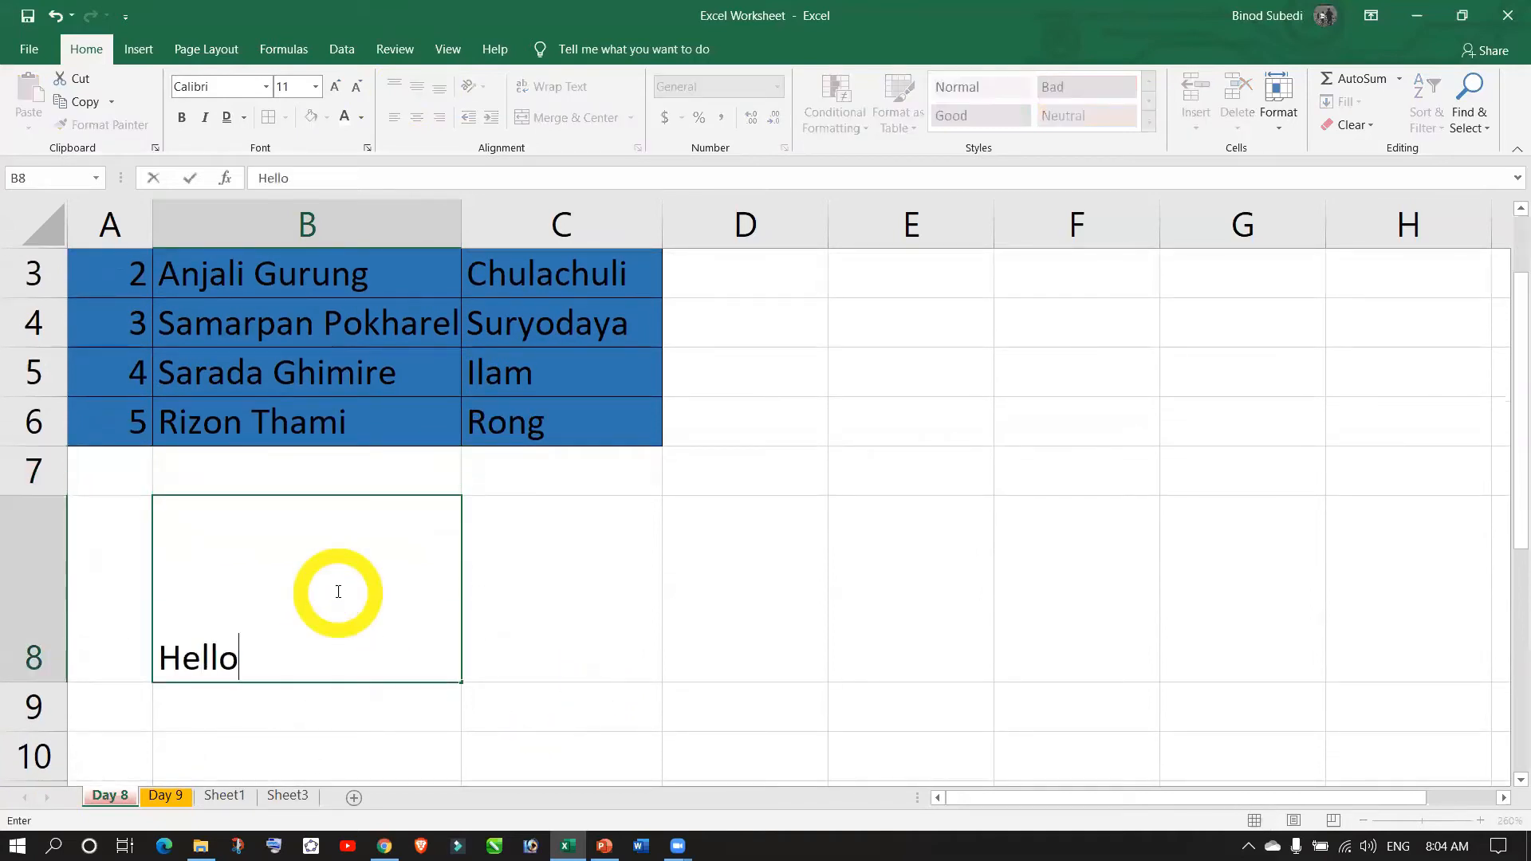
key(ctrl+Return)
key(Return)
click(266, 625)
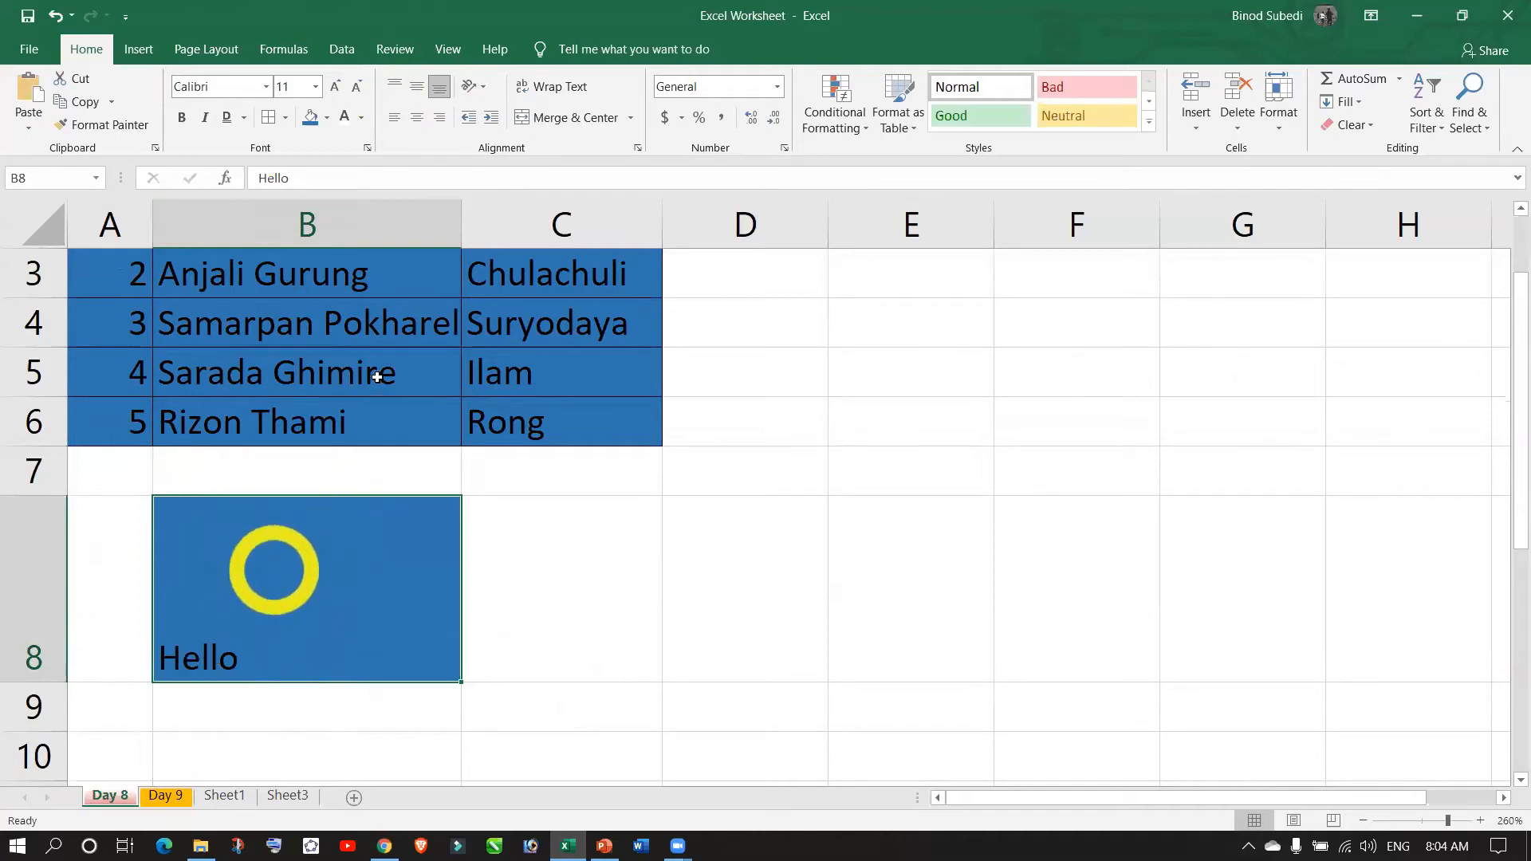
- Try center, right and left alignment on Hello in B8, finishing with horizontal centering
click(416, 120)
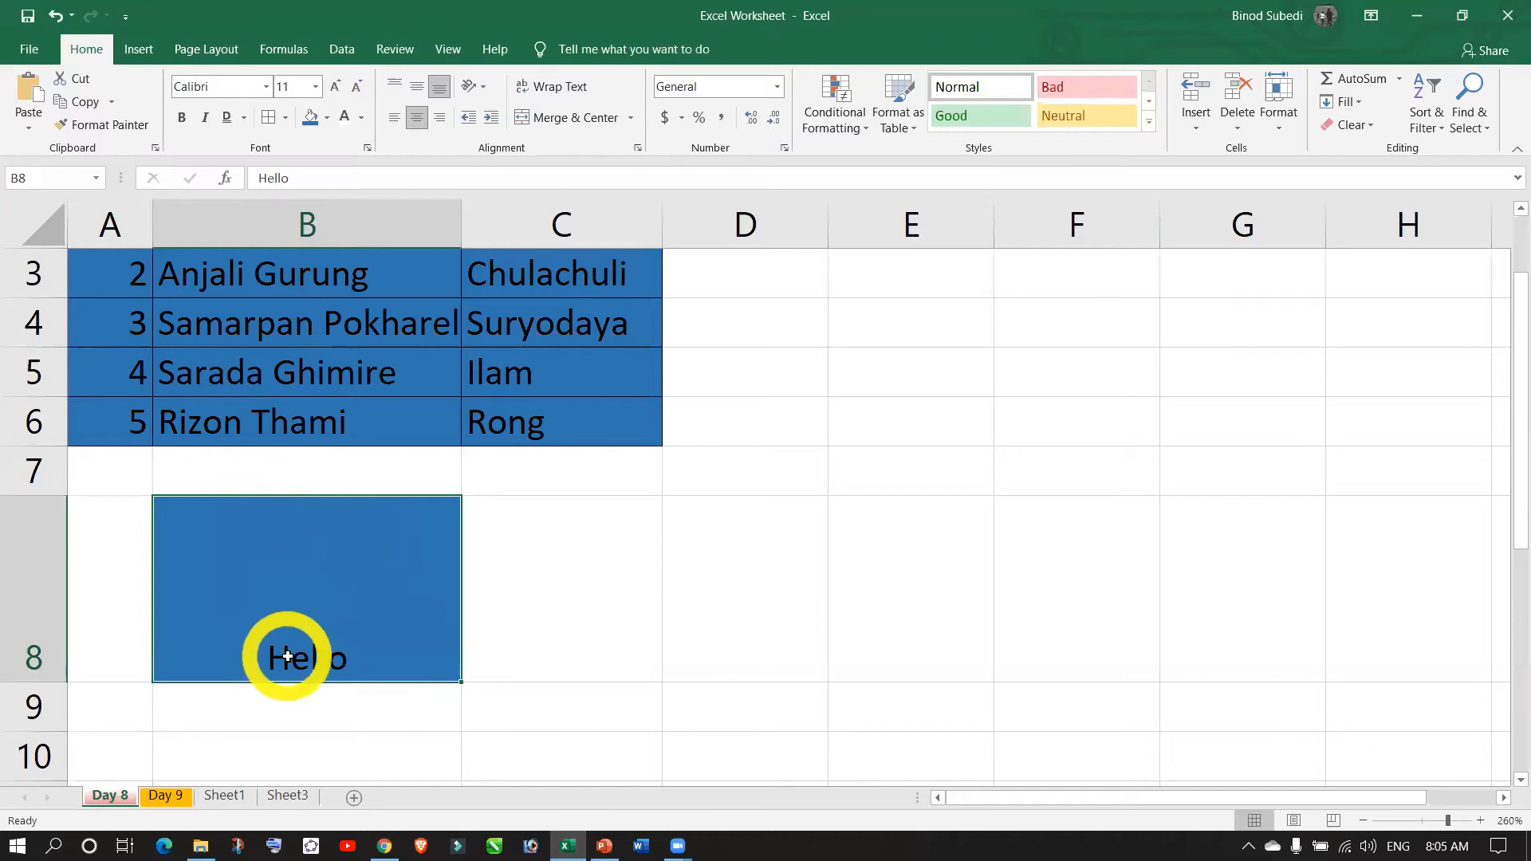
click(439, 122)
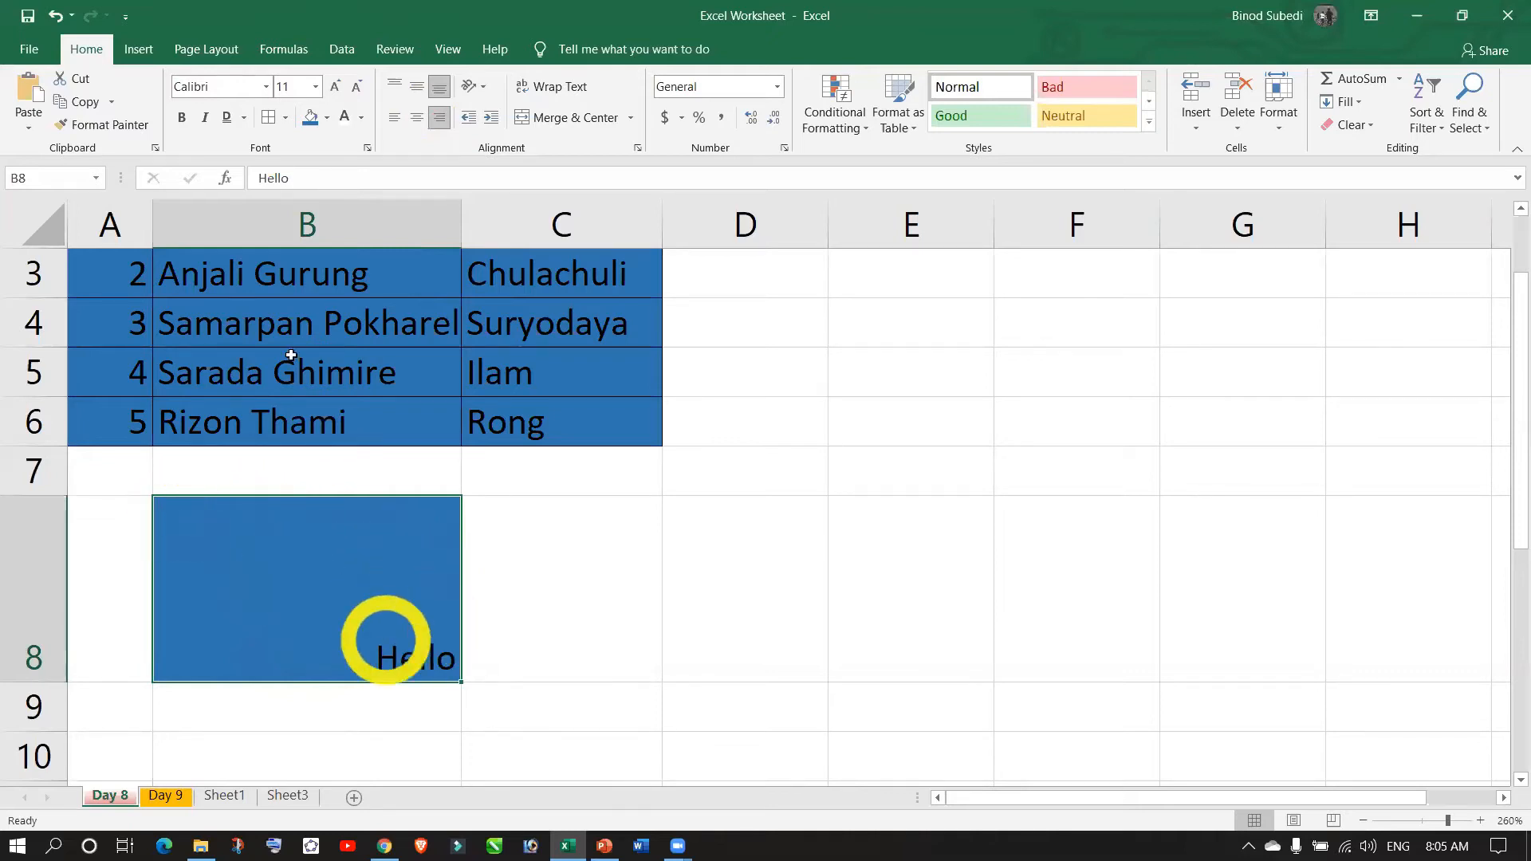
click(395, 119)
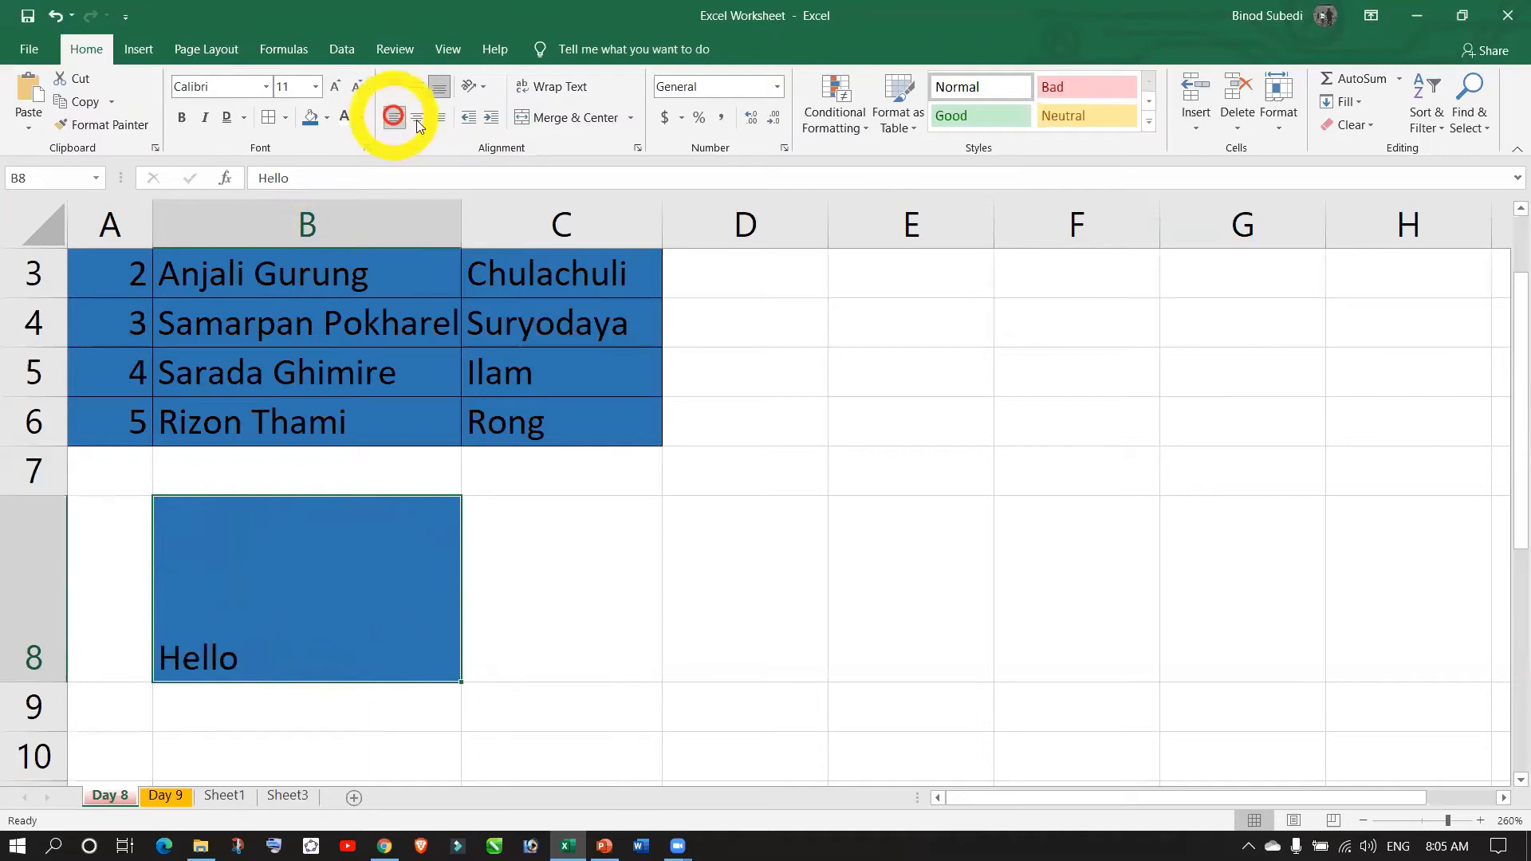
click(416, 118)
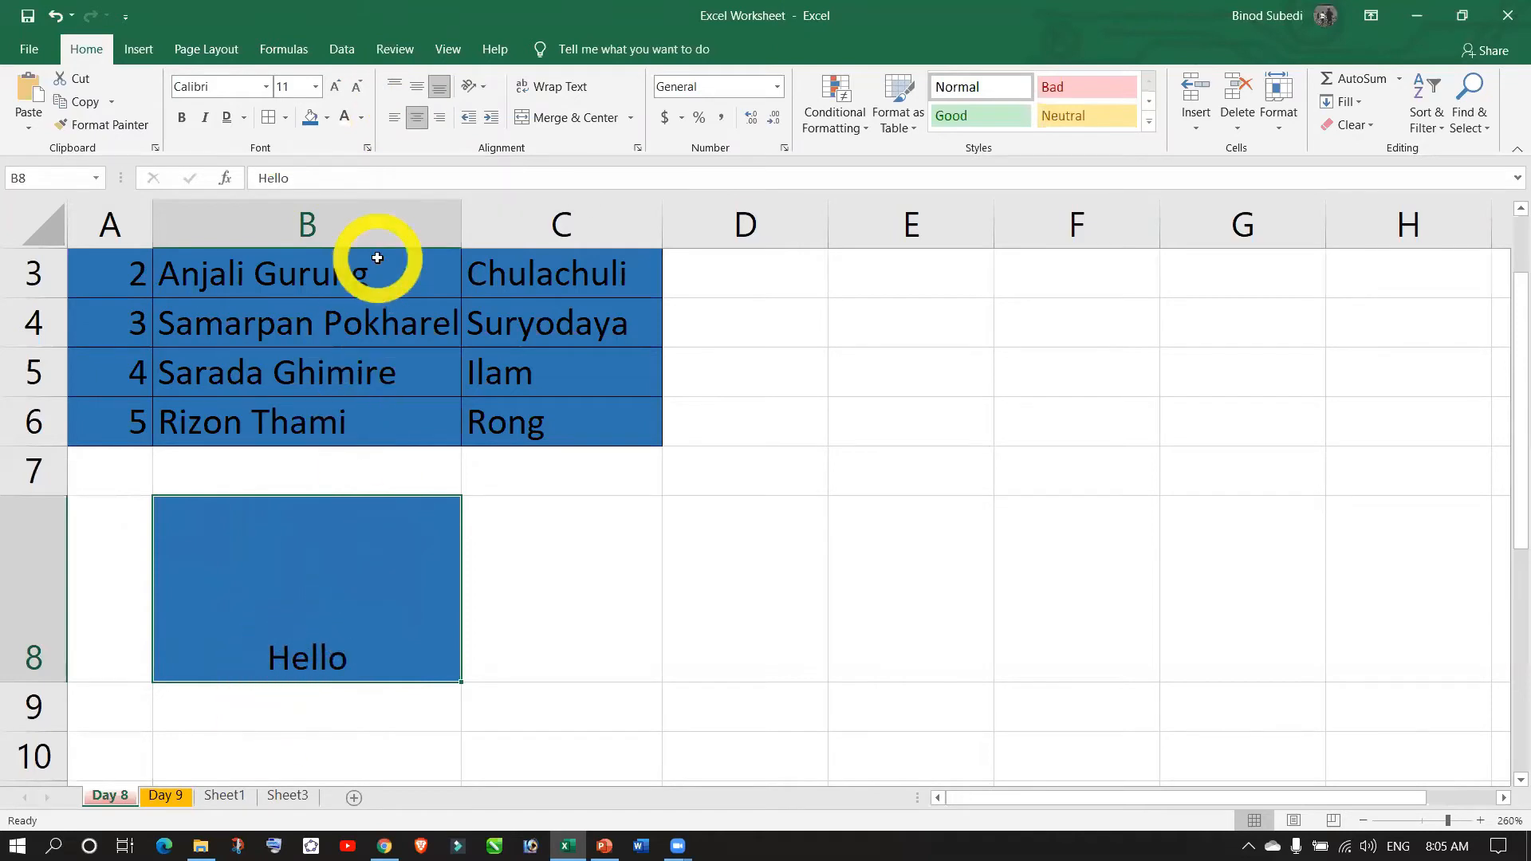
- Left-align Hello in B8 and try top, middle and bottom vertical alignment on it
click(393, 86)
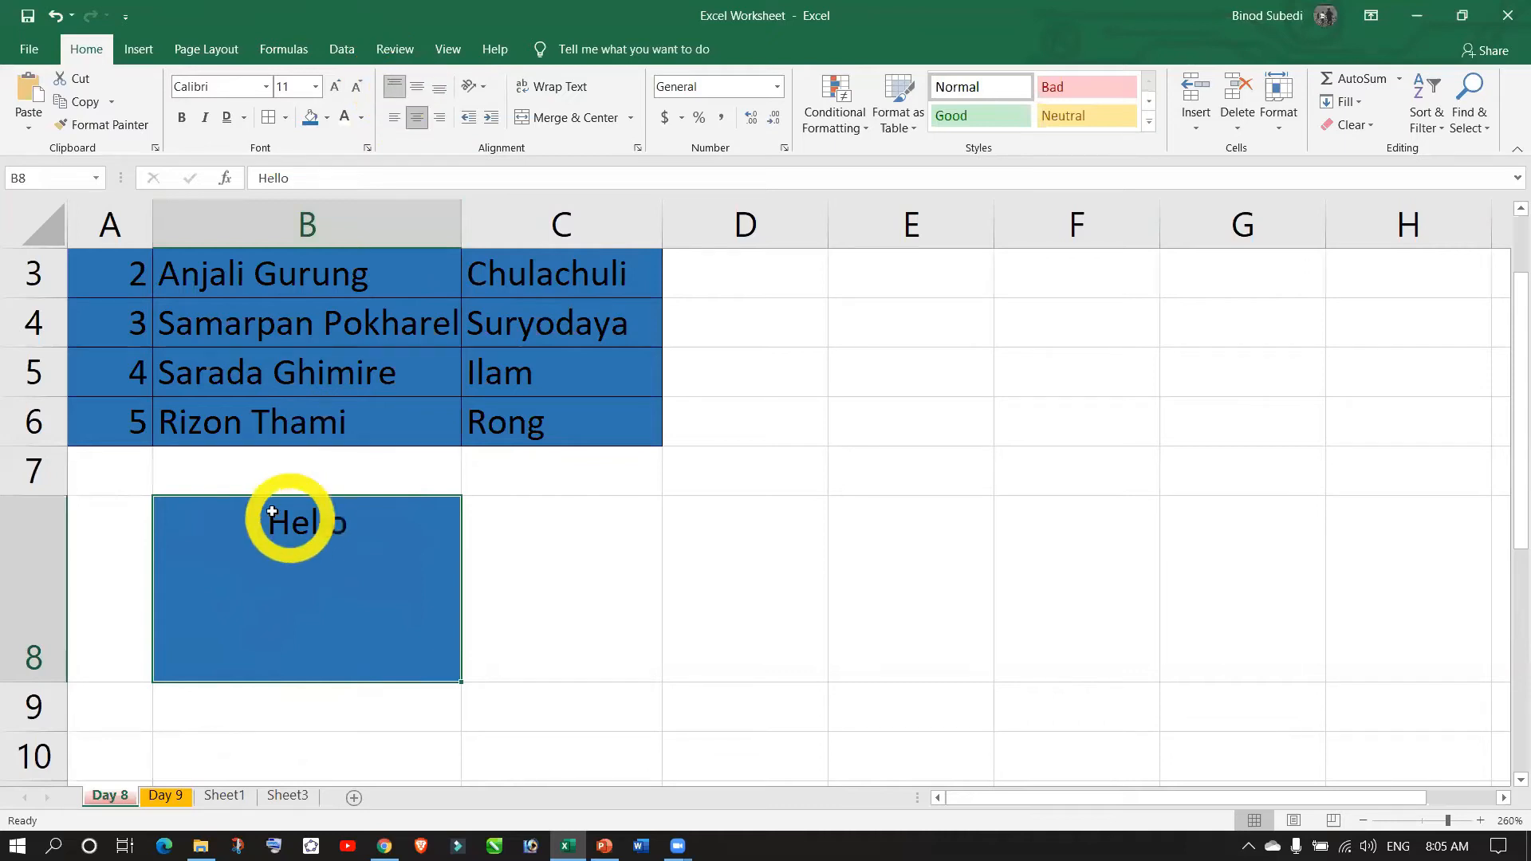
click(394, 120)
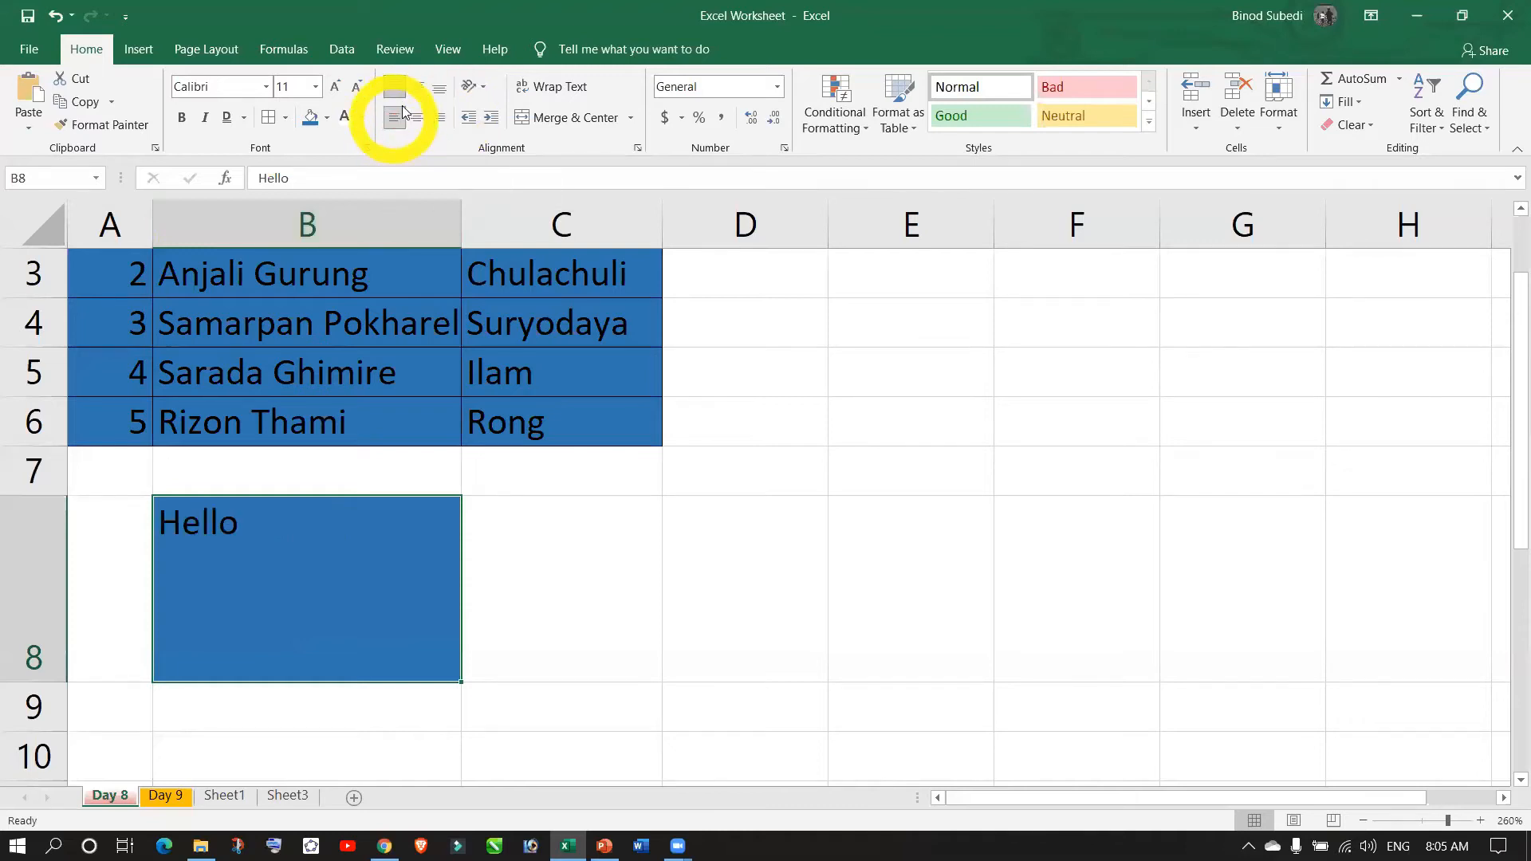
click(420, 87)
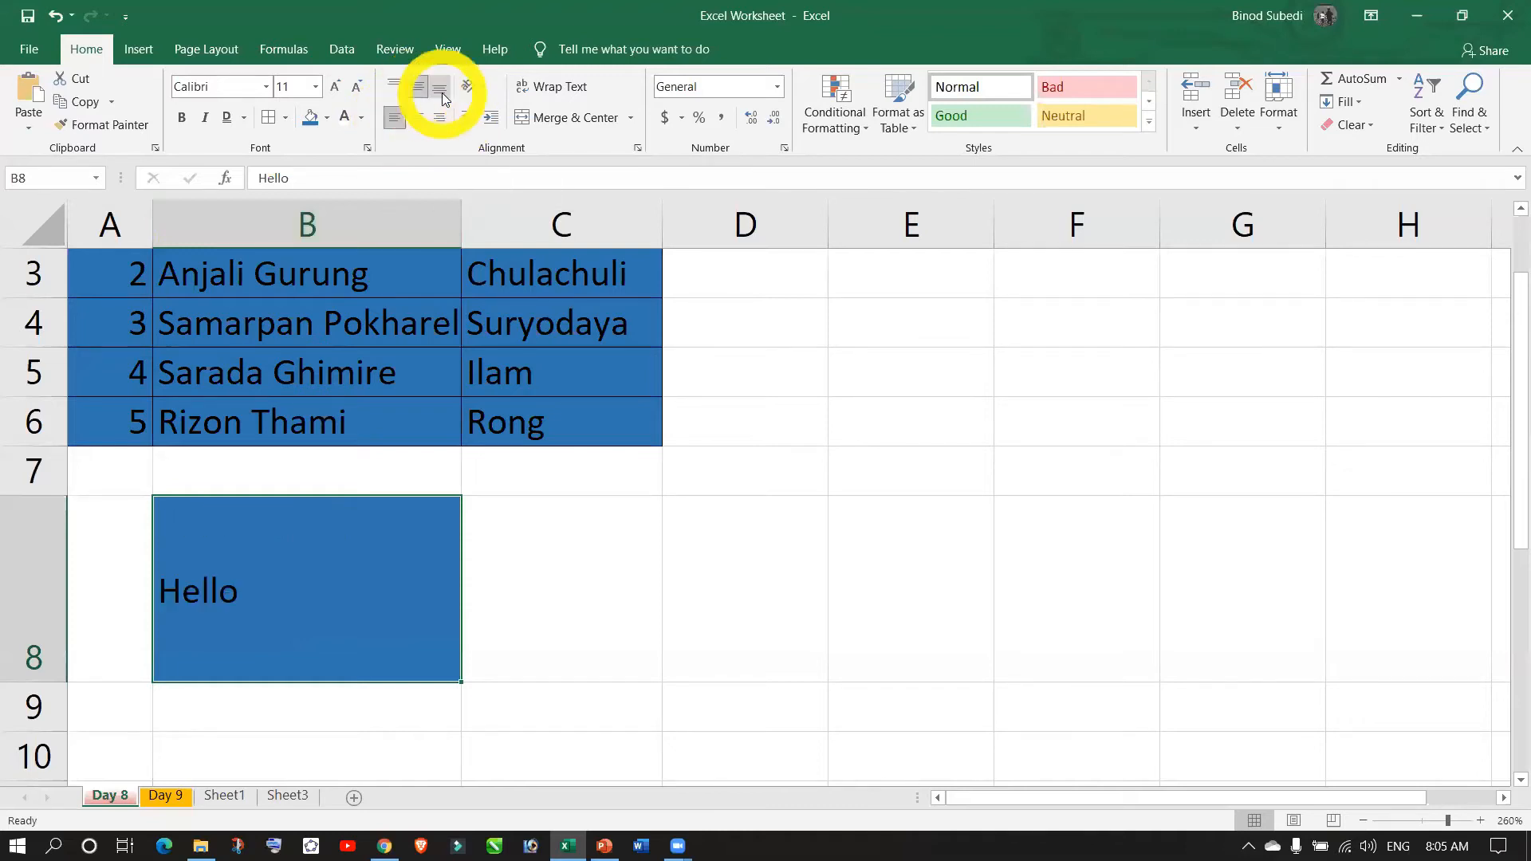
click(440, 89)
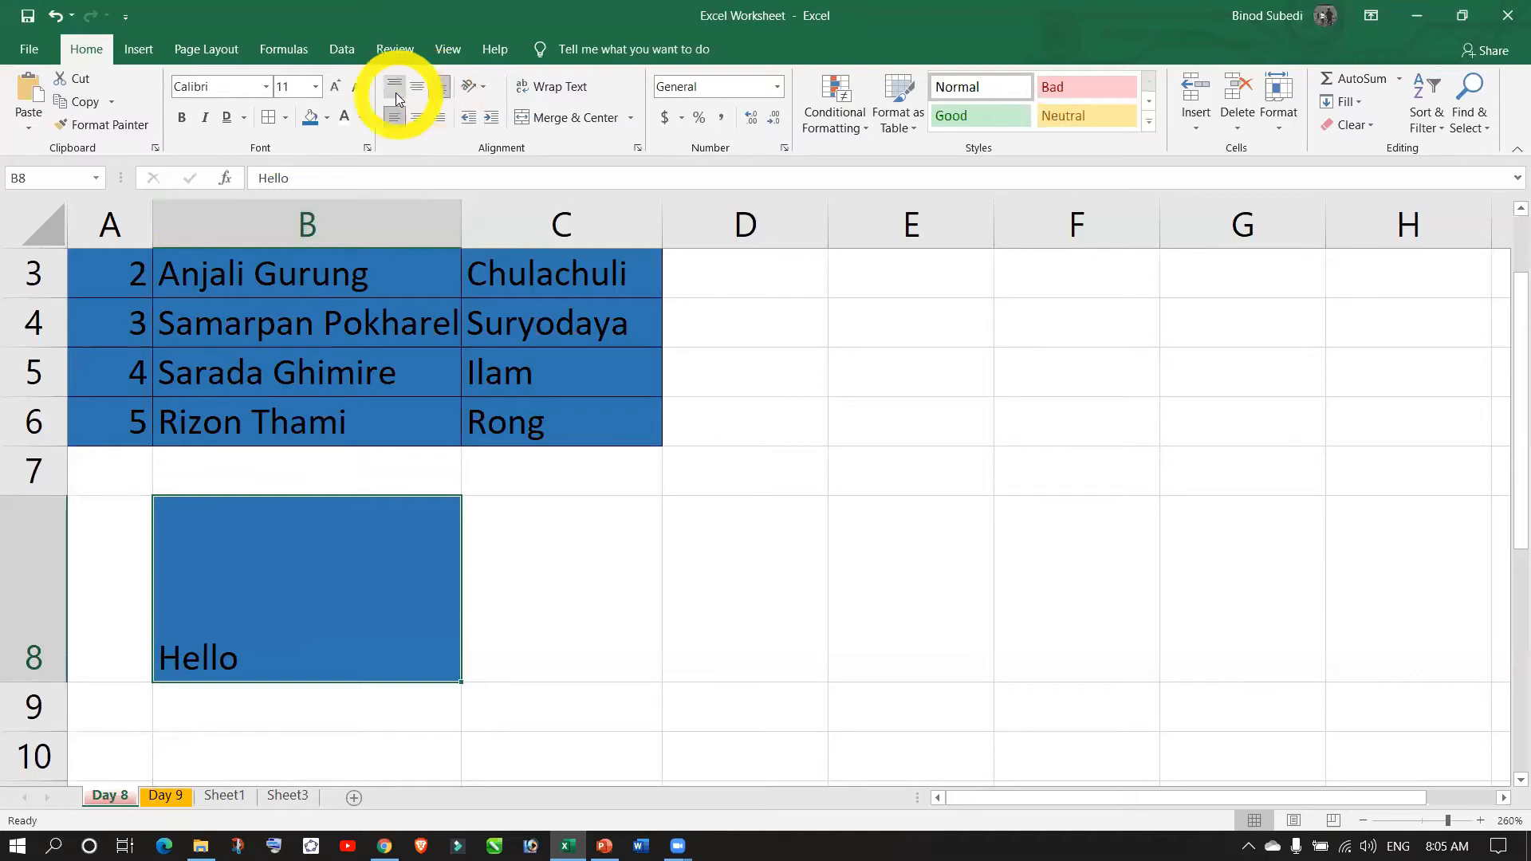
click(394, 86)
click(419, 90)
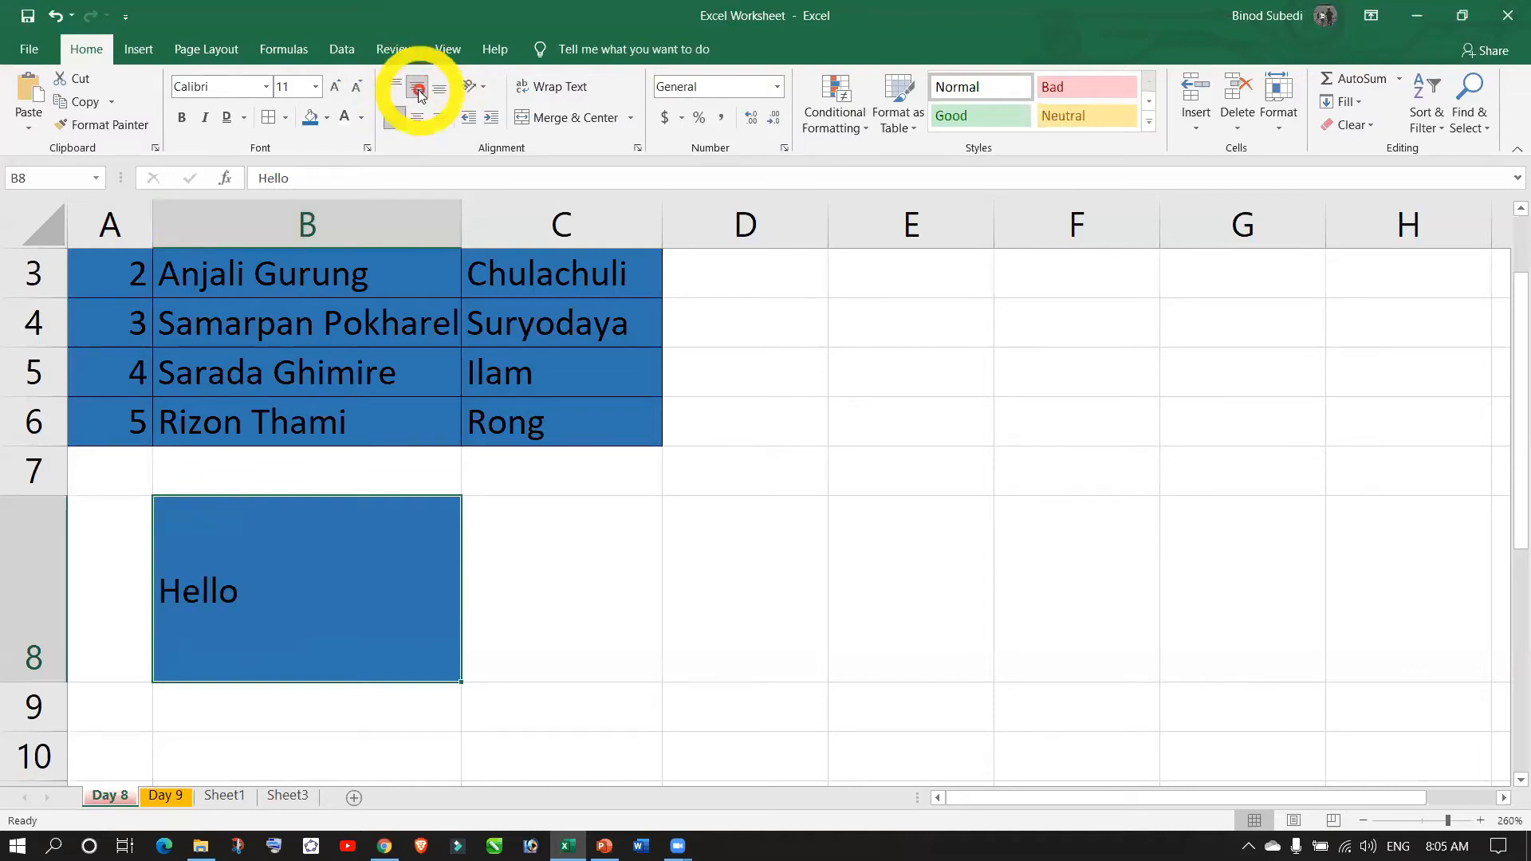
click(443, 90)
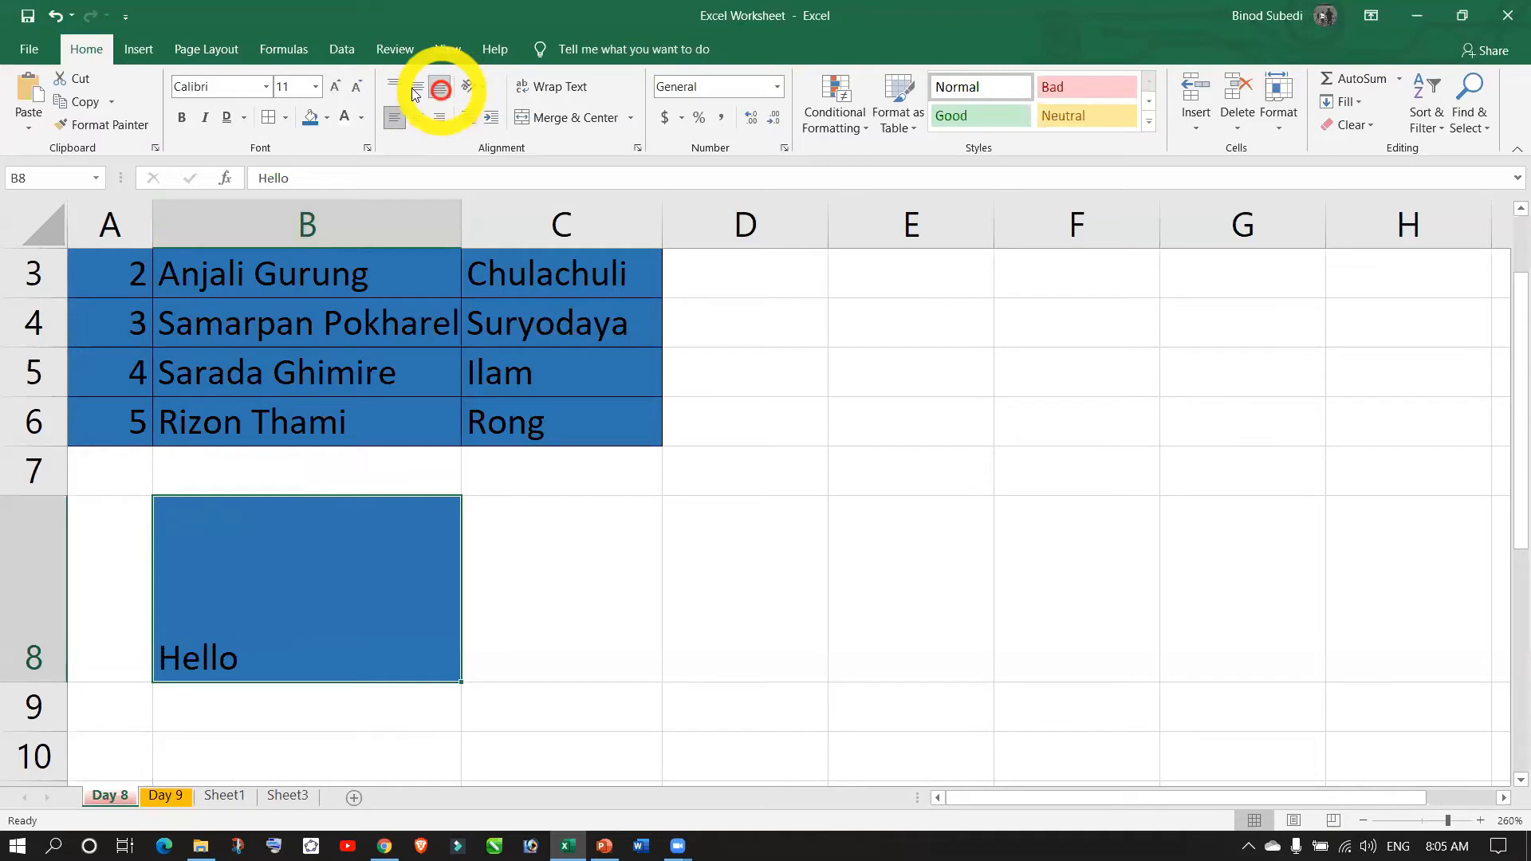
- Set Hello in B8 to middle vertical alignment and center it horizontally
click(411, 89)
click(266, 577)
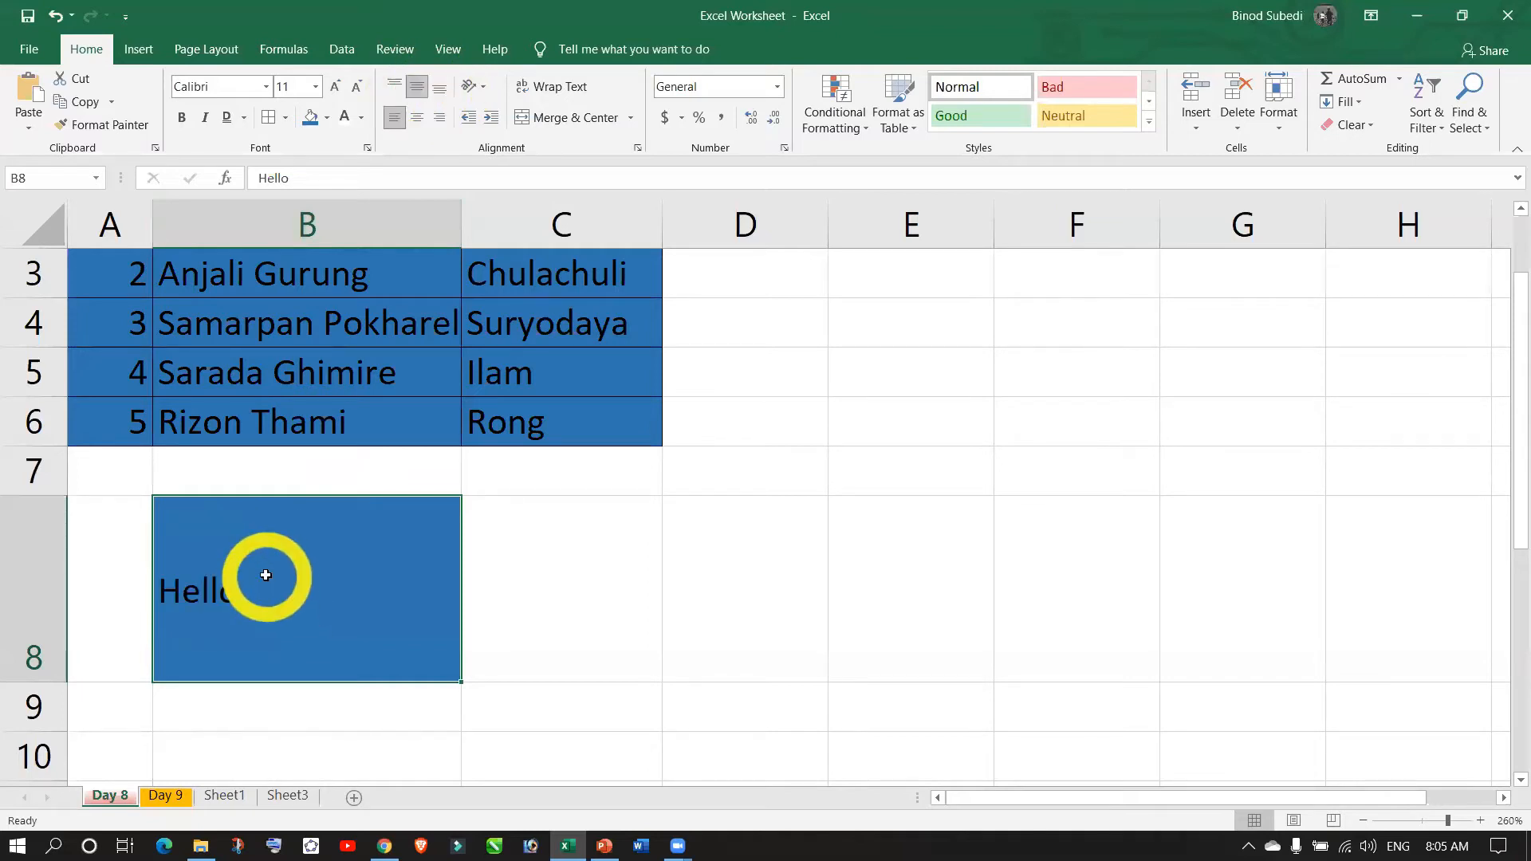
click(389, 241)
click(417, 117)
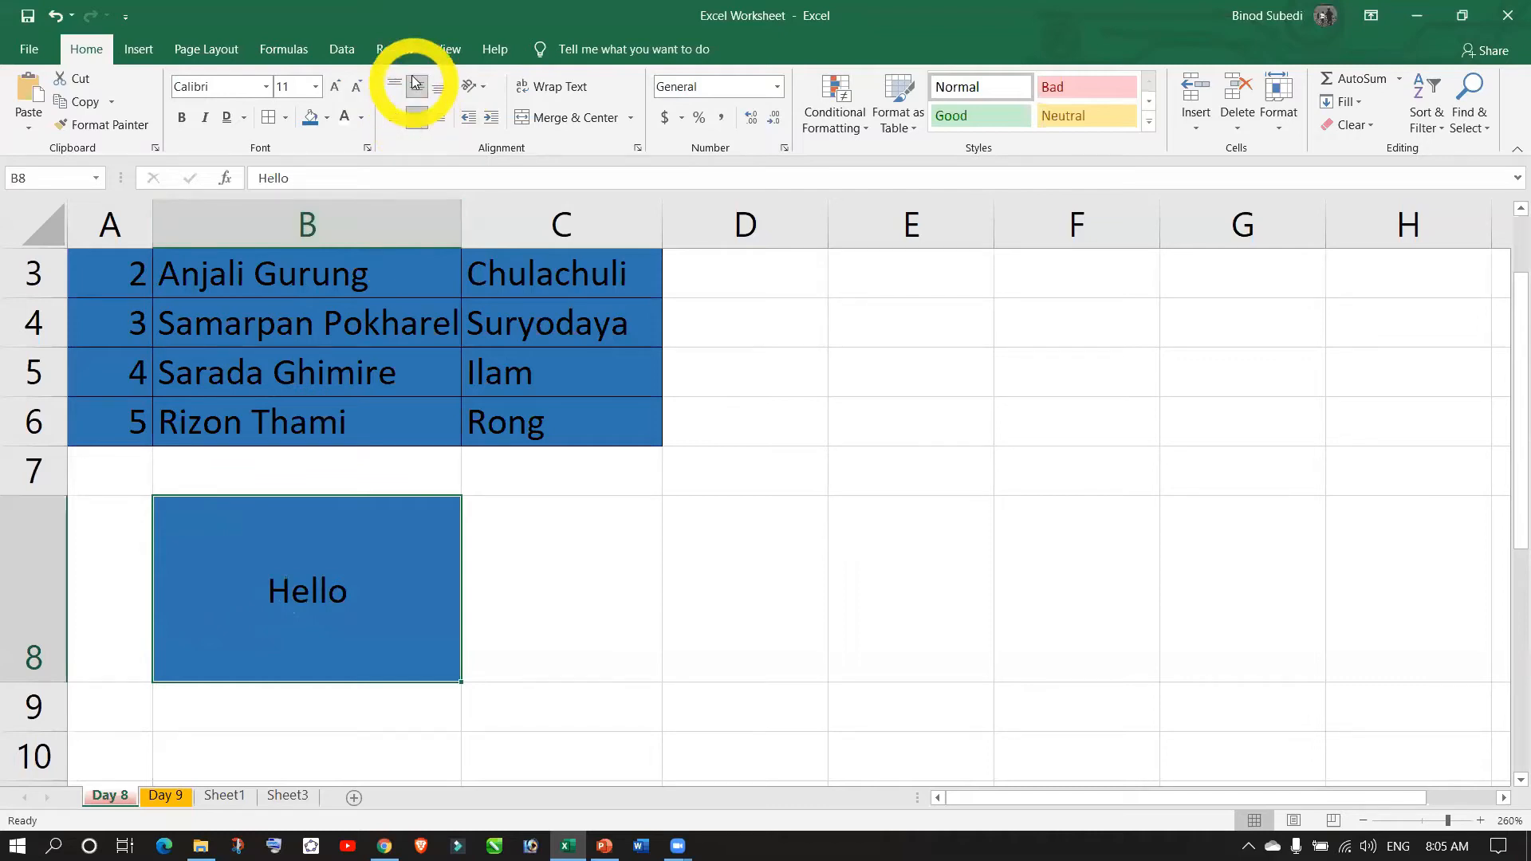
click(638, 686)
click(338, 647)
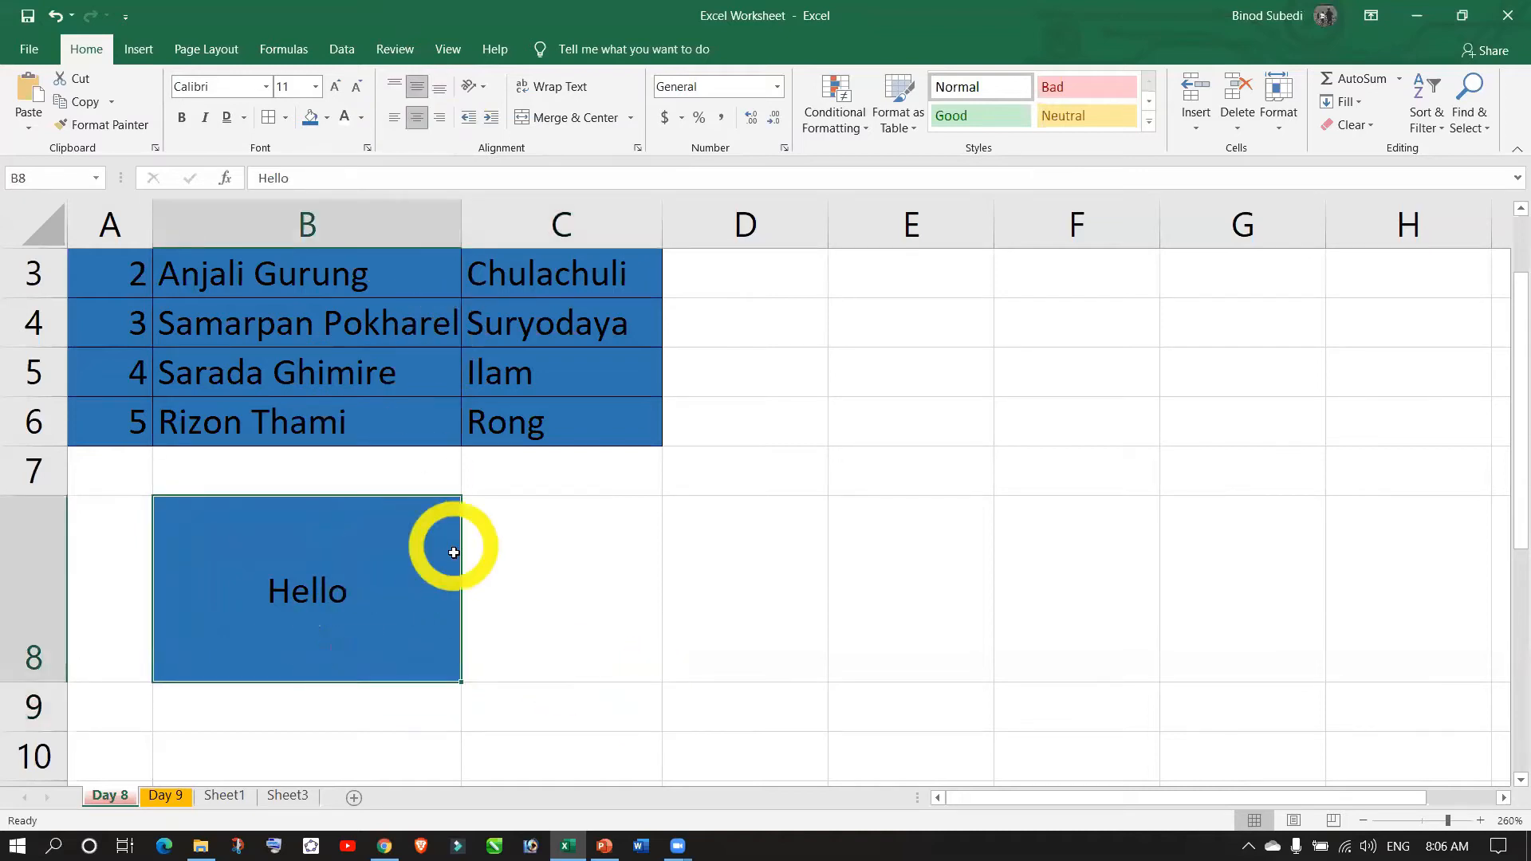
scroll(680, 630, up, 1)
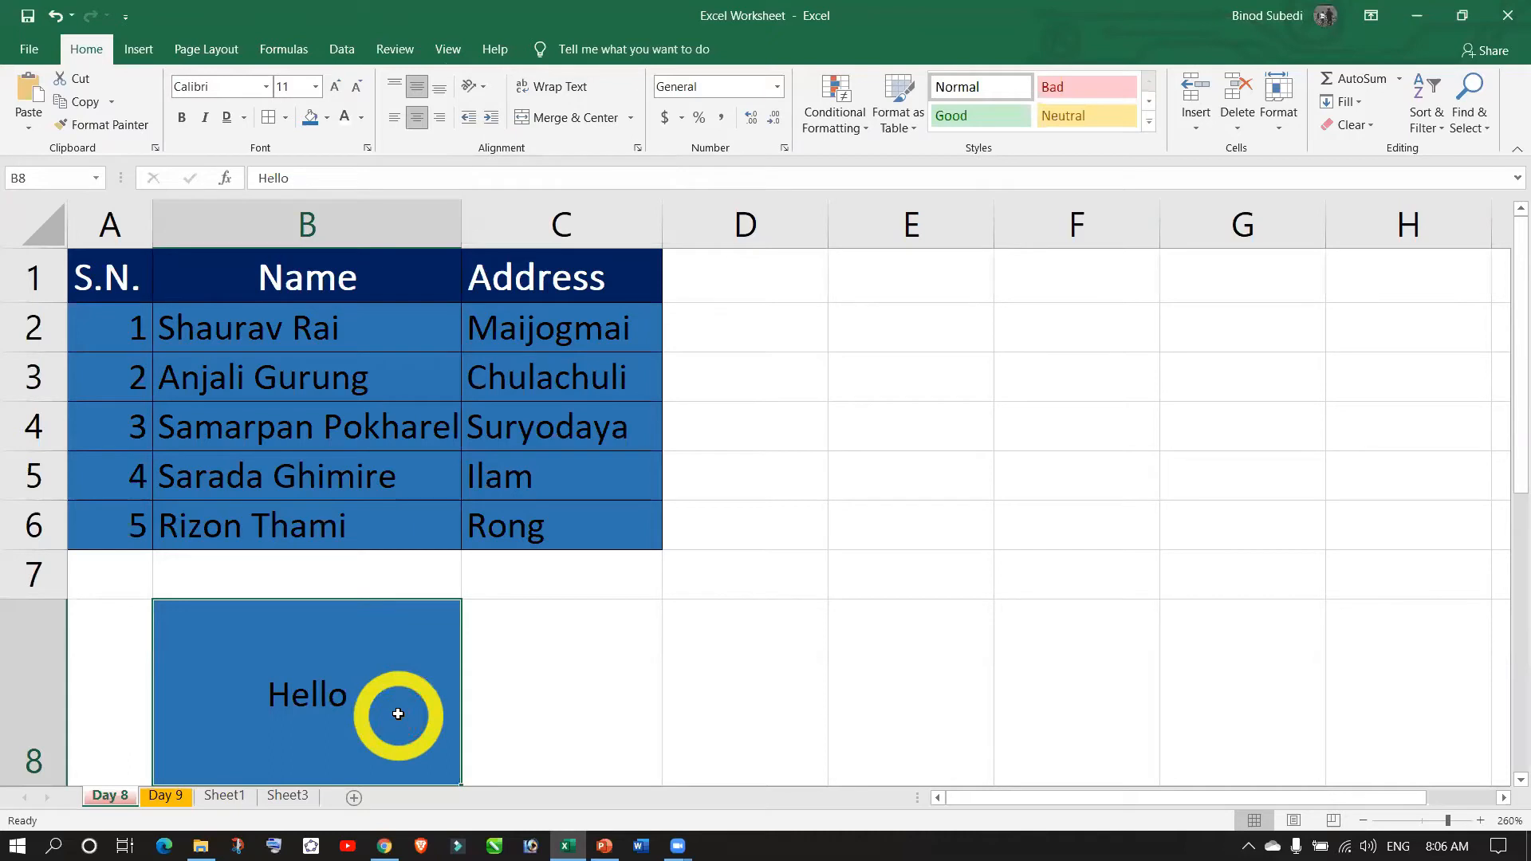
click(598, 691)
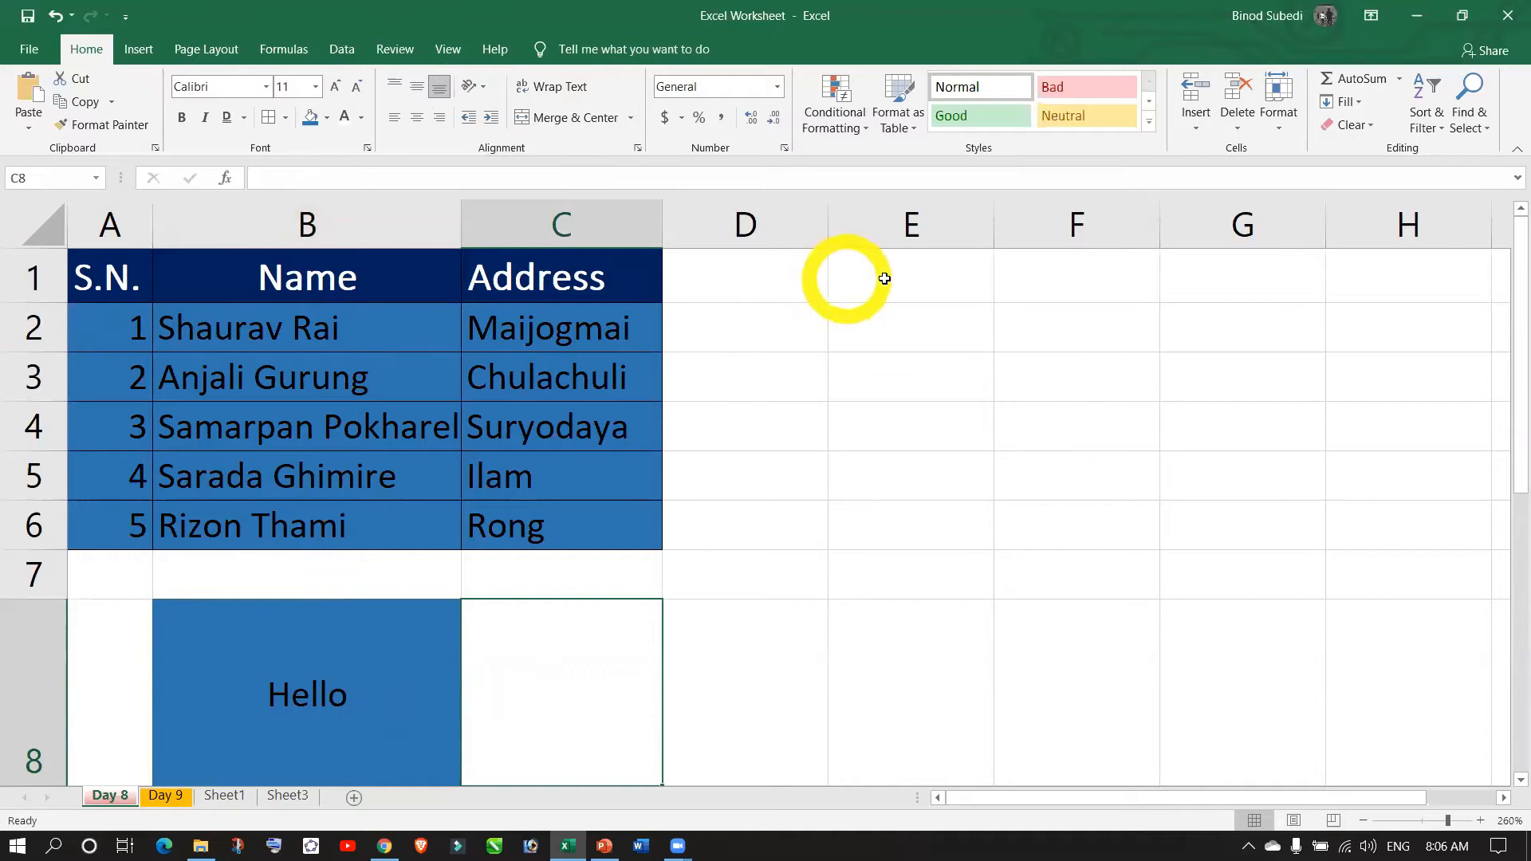
- Widen column E to about 1.5 times and row 5 to about 1.6 times its size, and enter School in E5
click(889, 469)
drag(994, 216, 1077, 239)
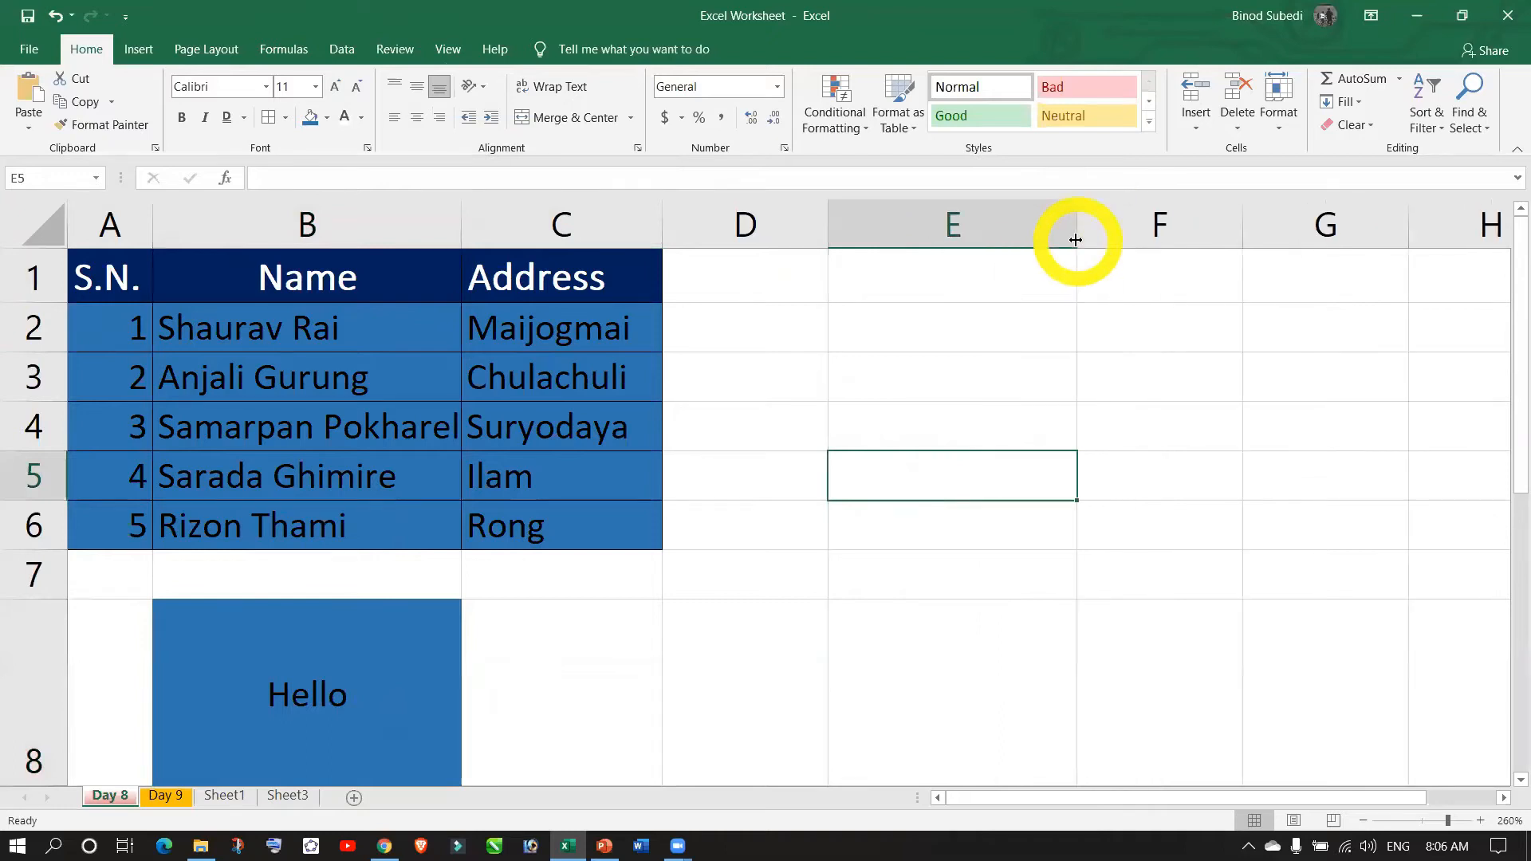
drag(46, 500, 41, 532)
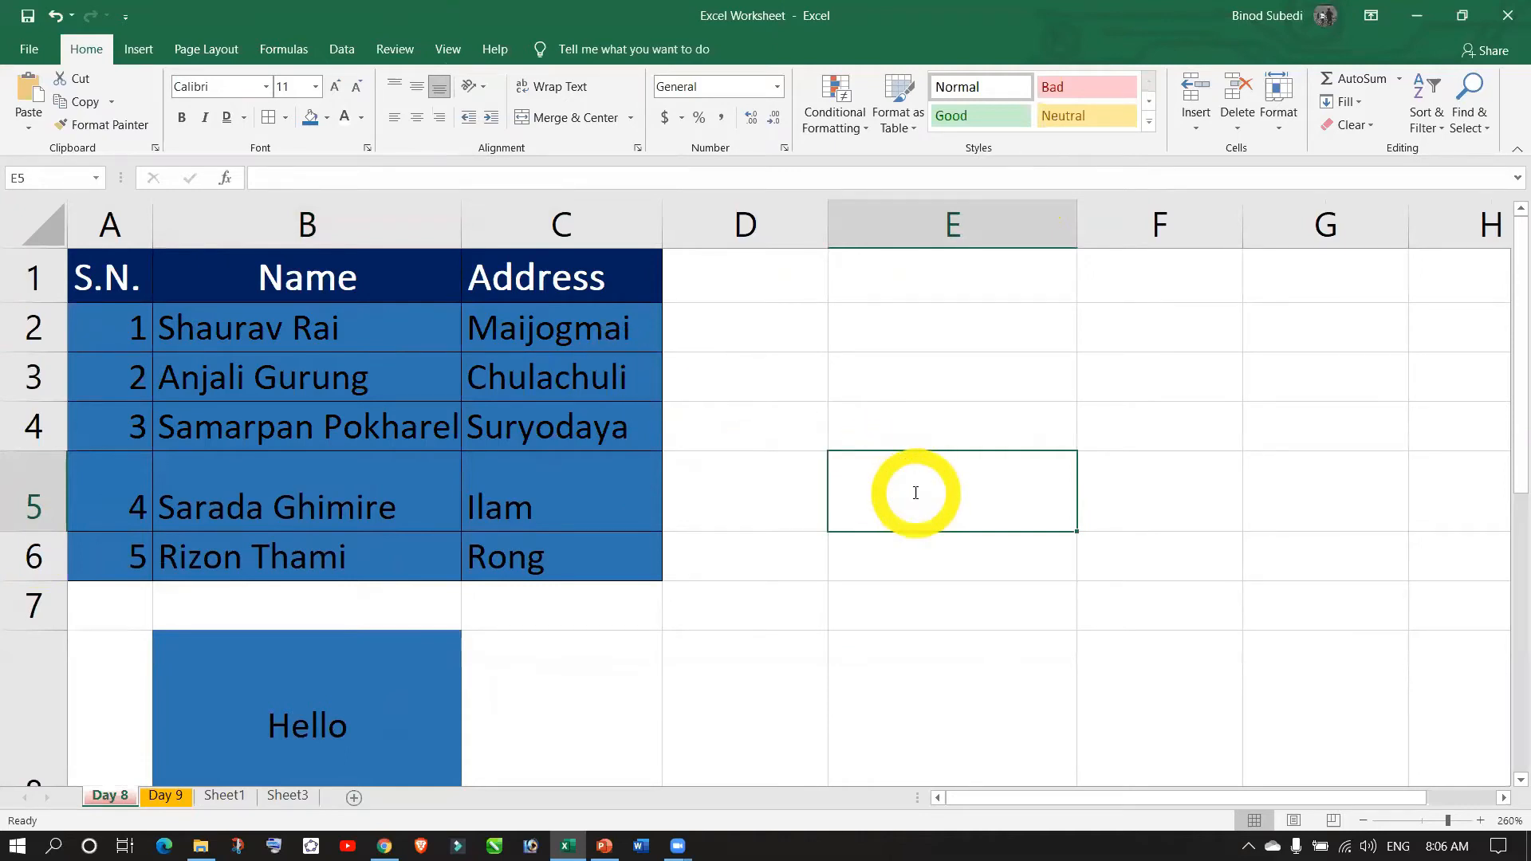
text(School)
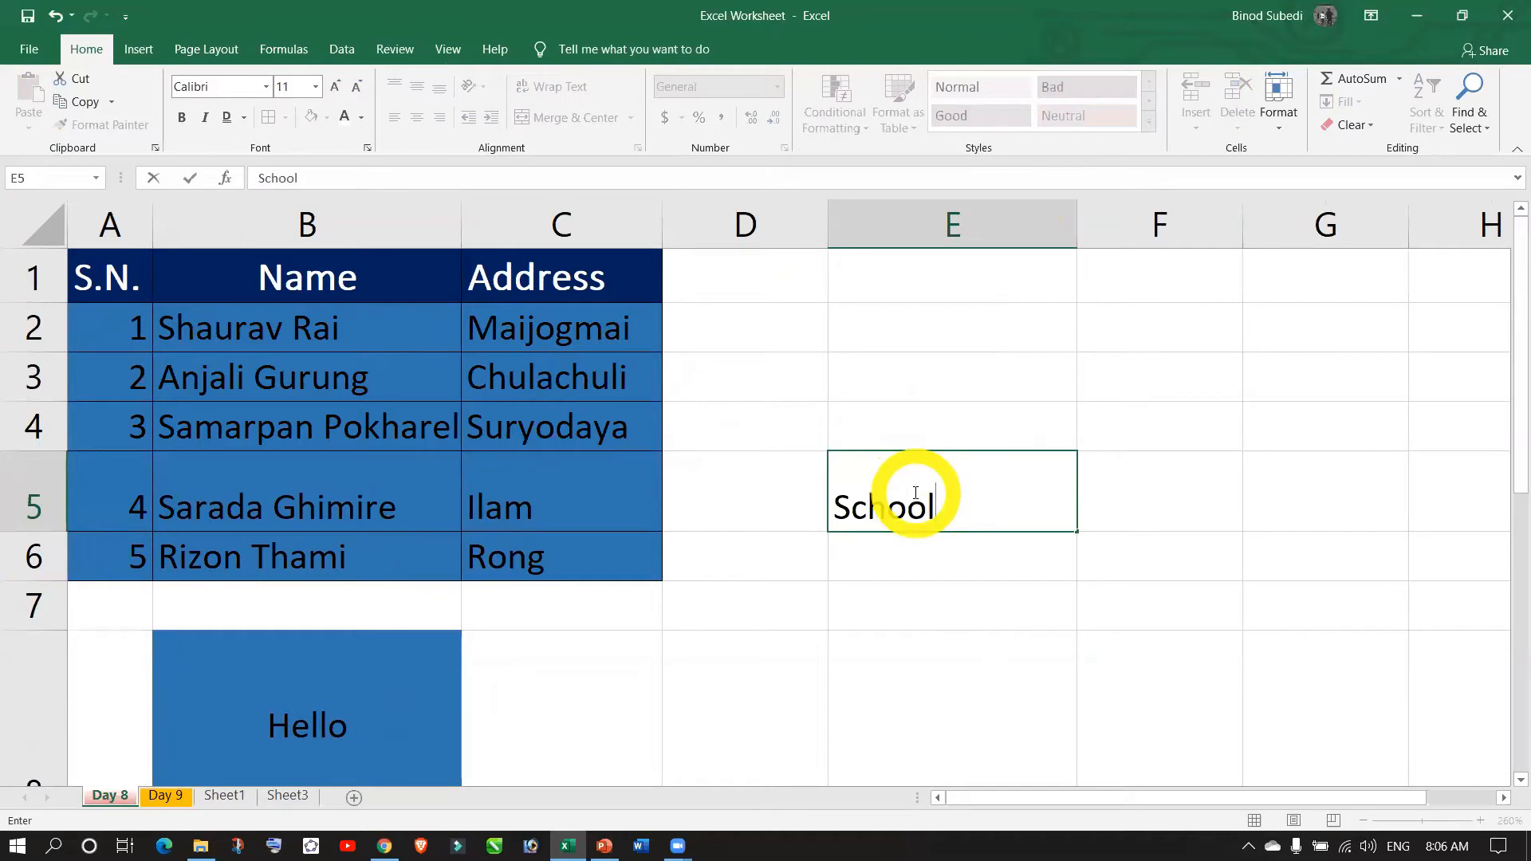
key(Return)
click(935, 505)
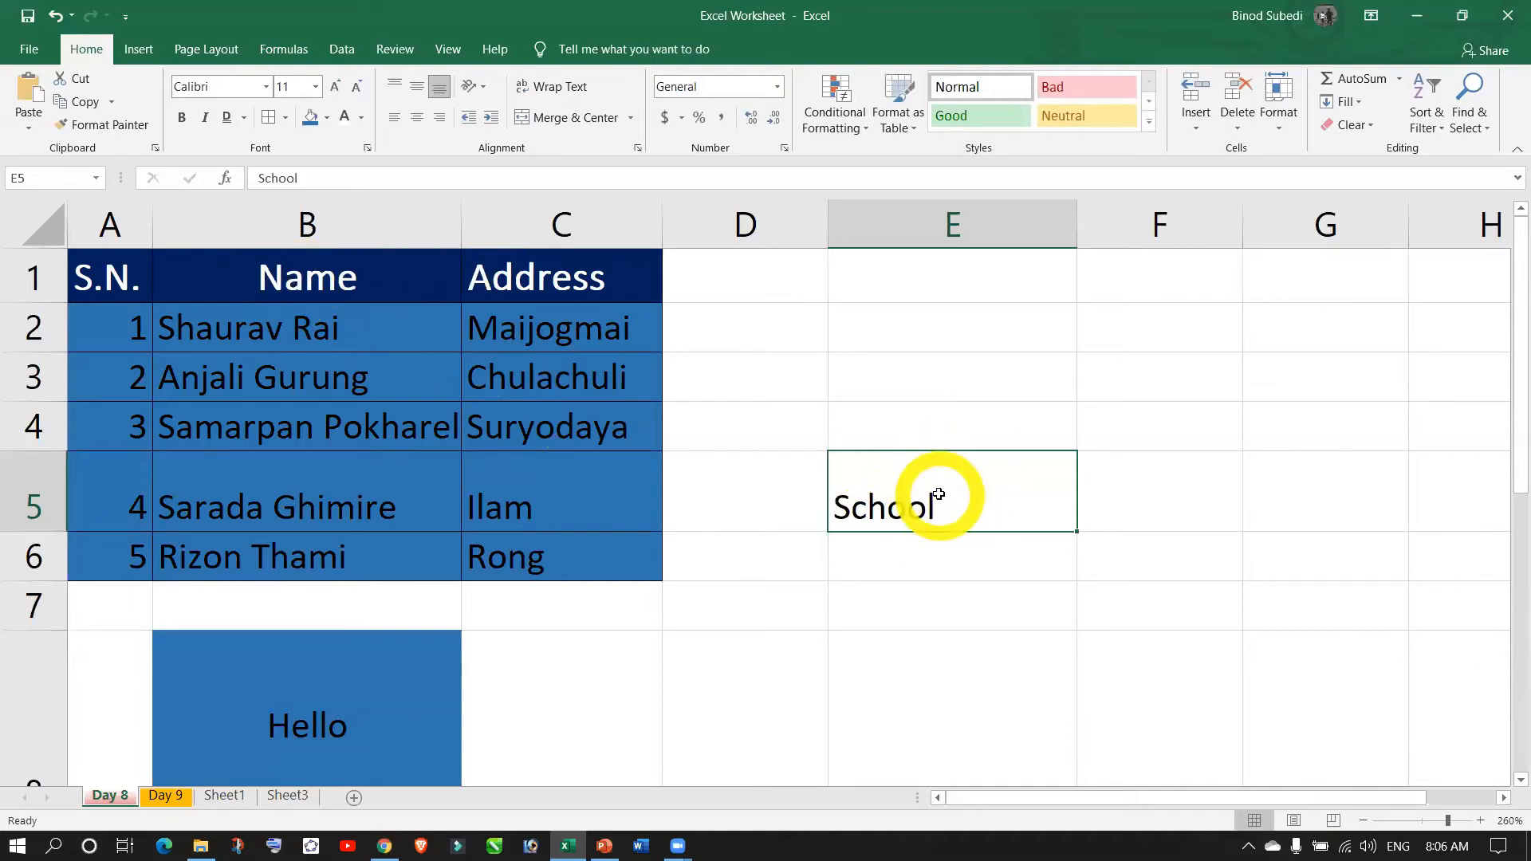
click(1157, 32)
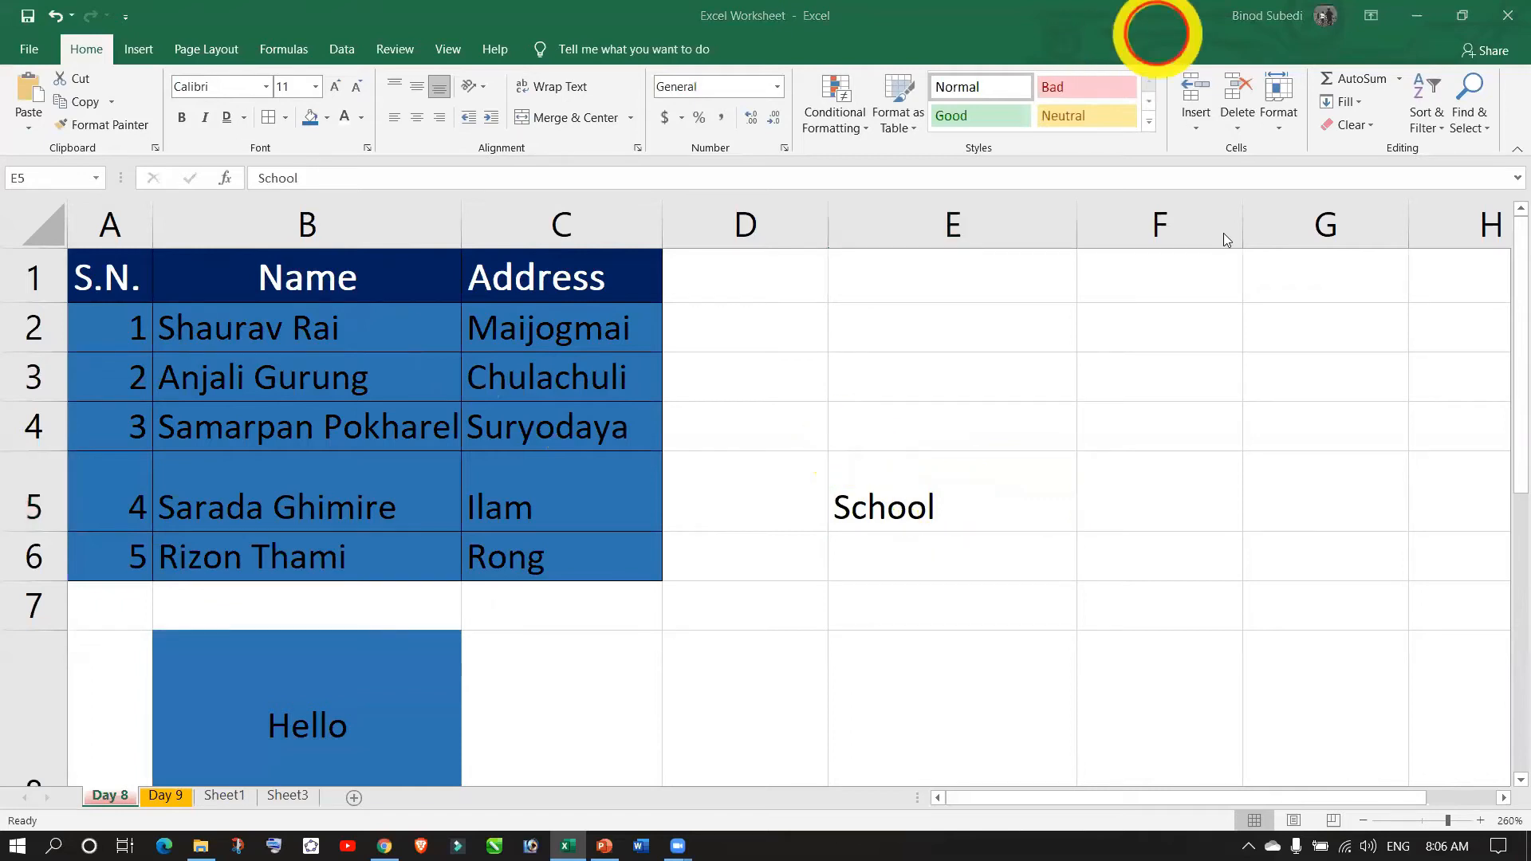
click(882, 503)
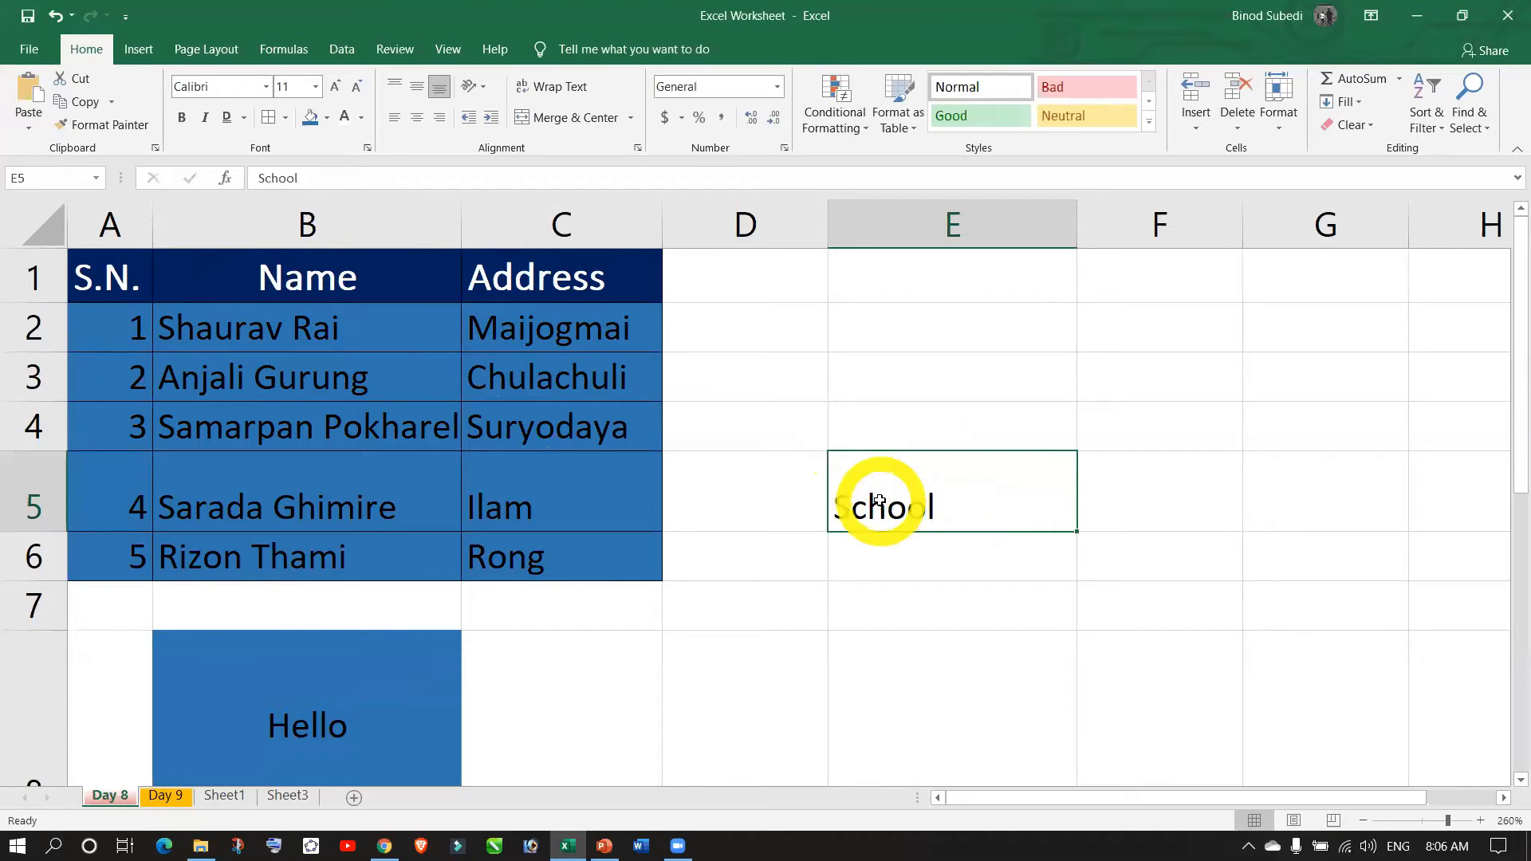
- Apply the Angle Counterclockwise orientation to the School text in E5
click(483, 88)
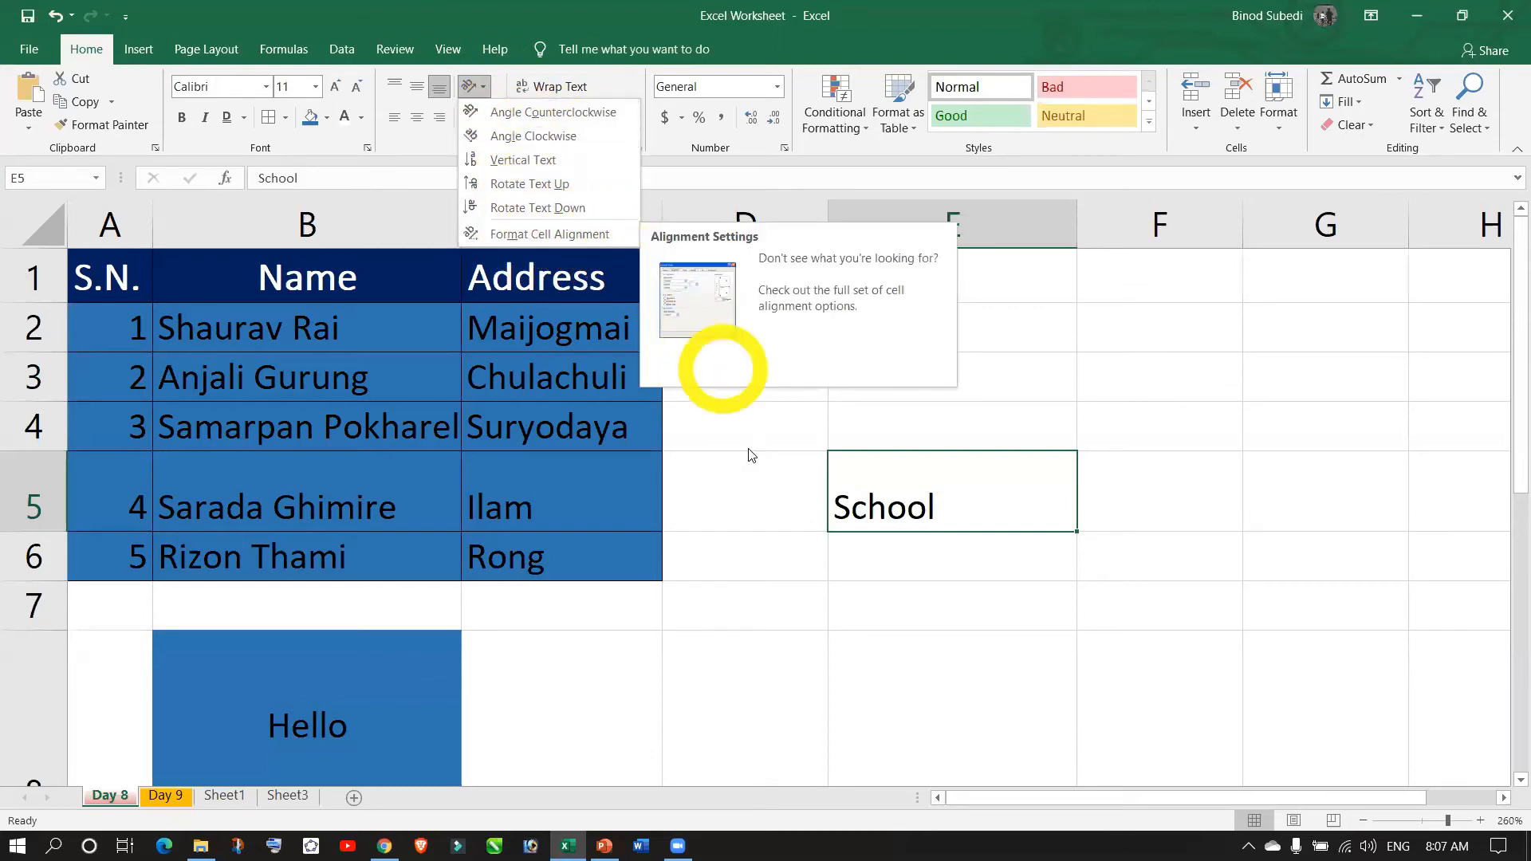
click(752, 468)
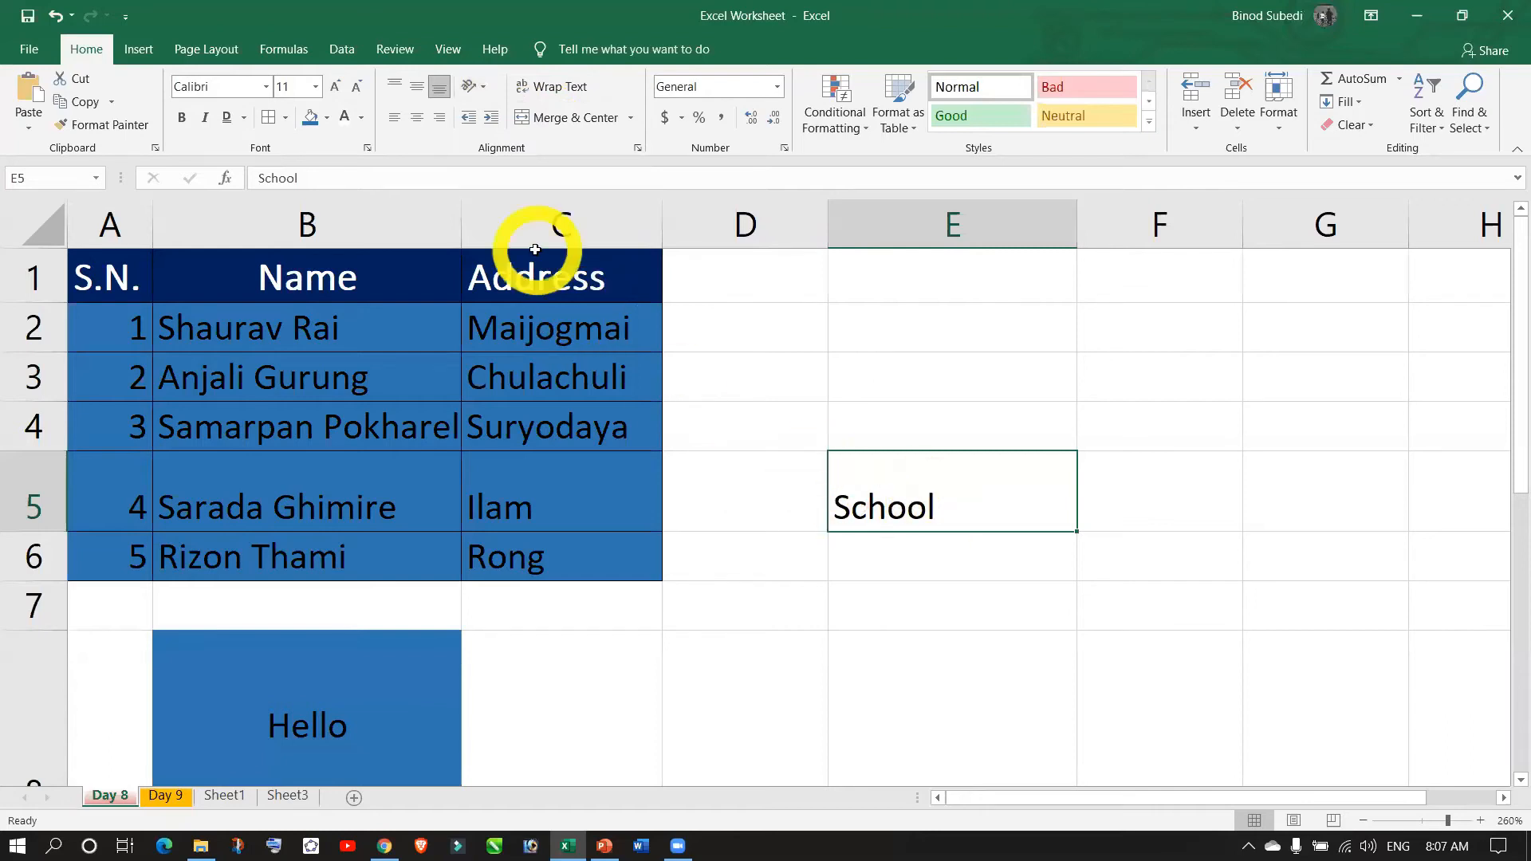
click(485, 88)
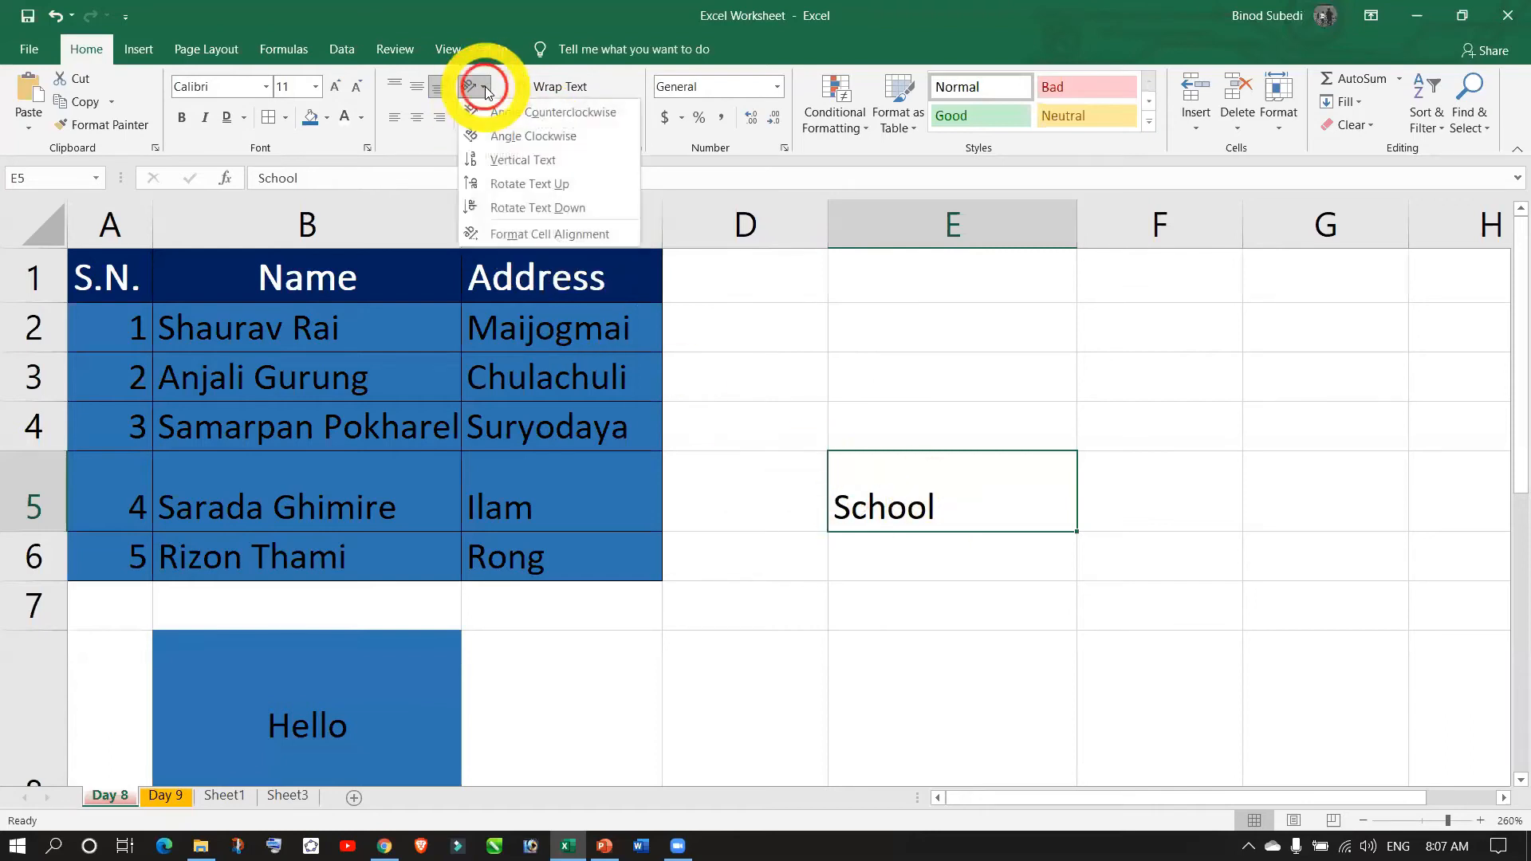
click(501, 110)
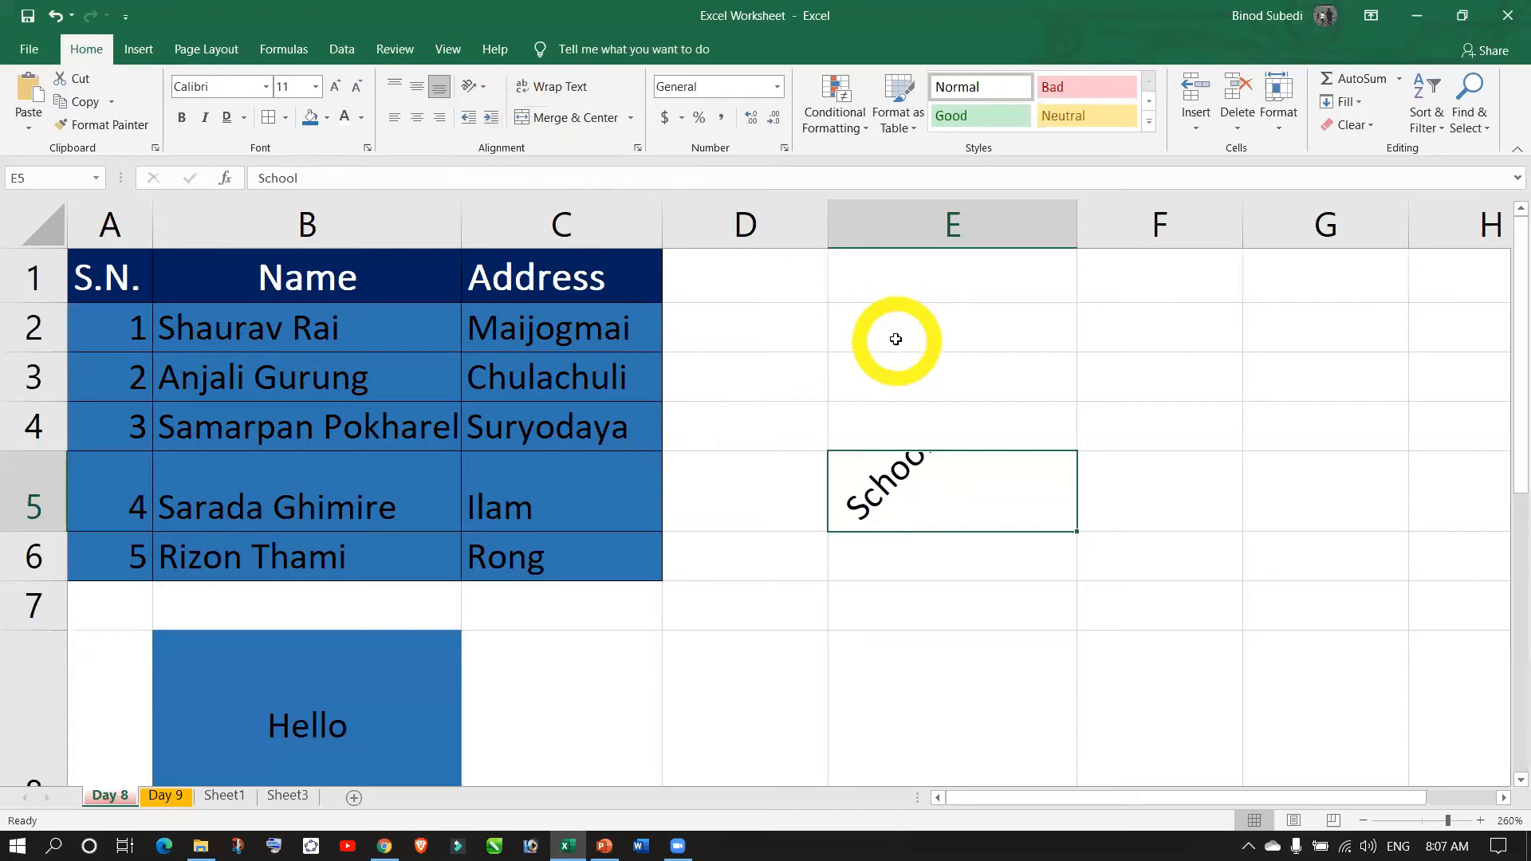
- Shrink row 4 to about a third of its height, make row 5 about 1.6 times taller and halve column E's width
drag(50, 452, 45, 421)
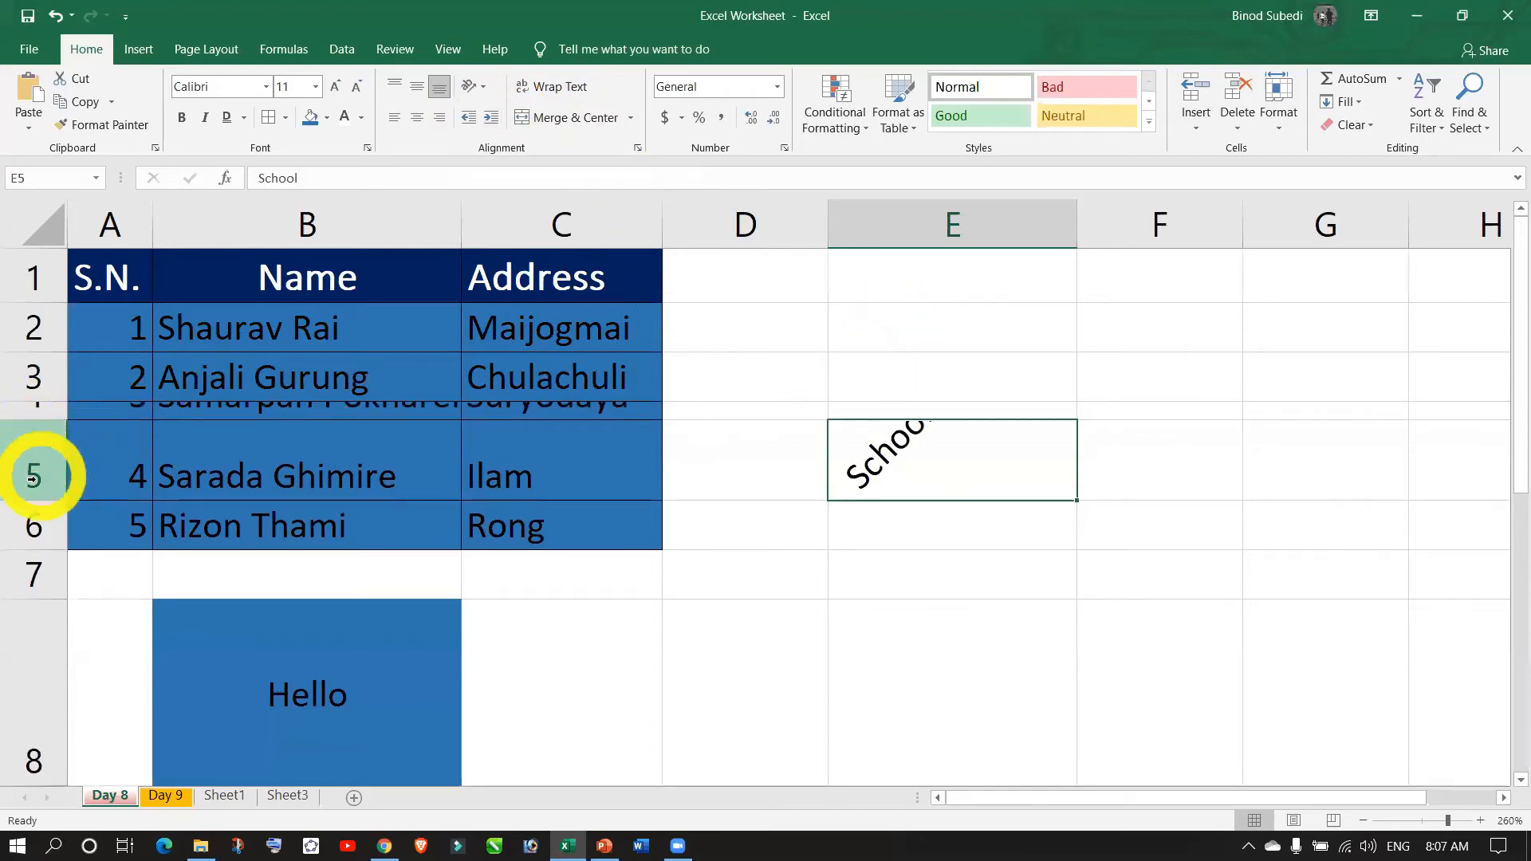
drag(27, 501, 32, 550)
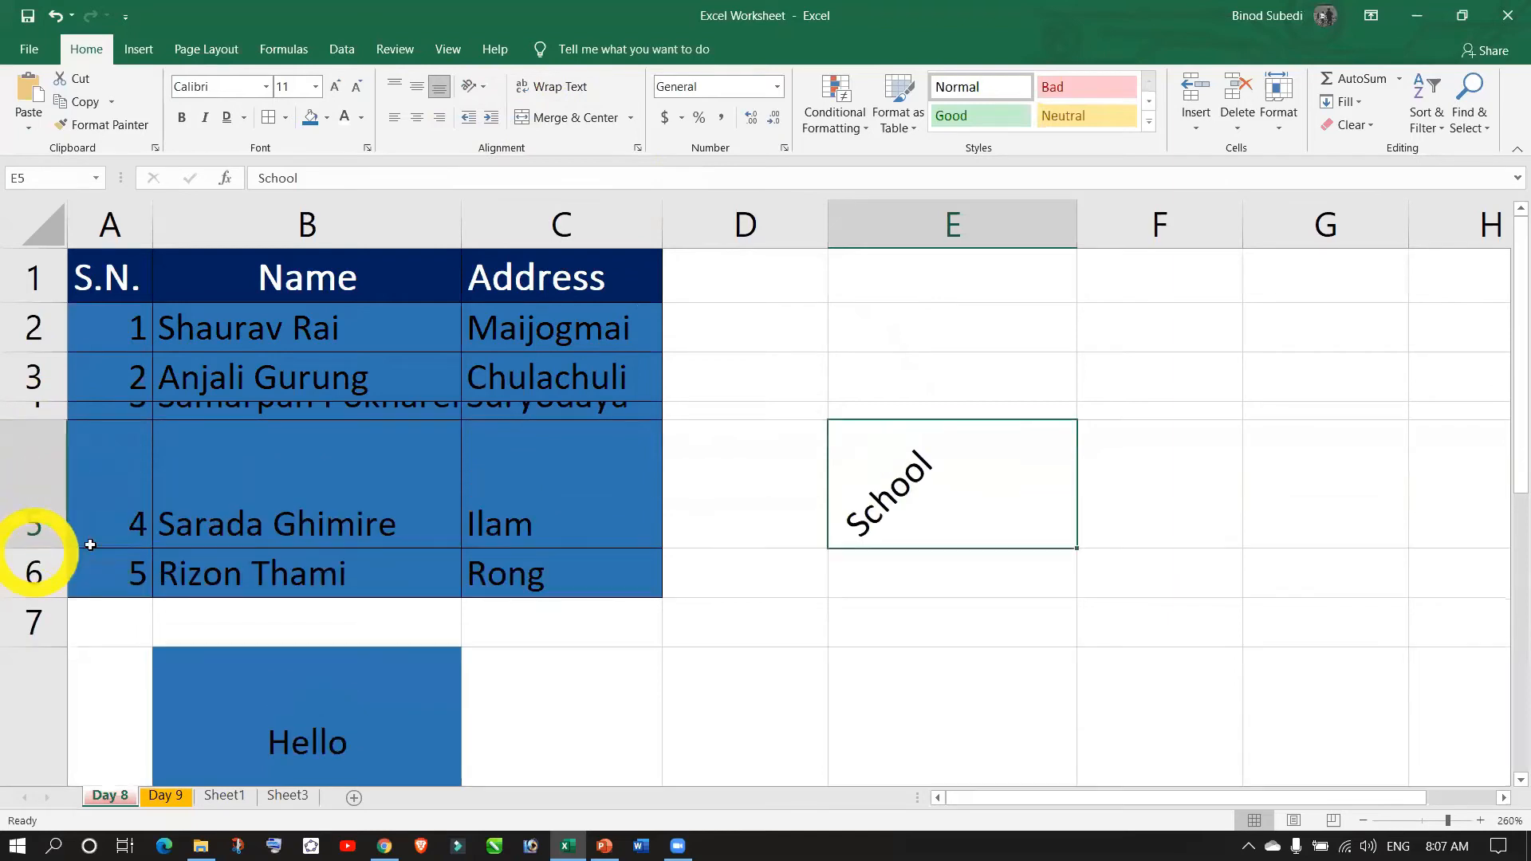
drag(1077, 223, 955, 231)
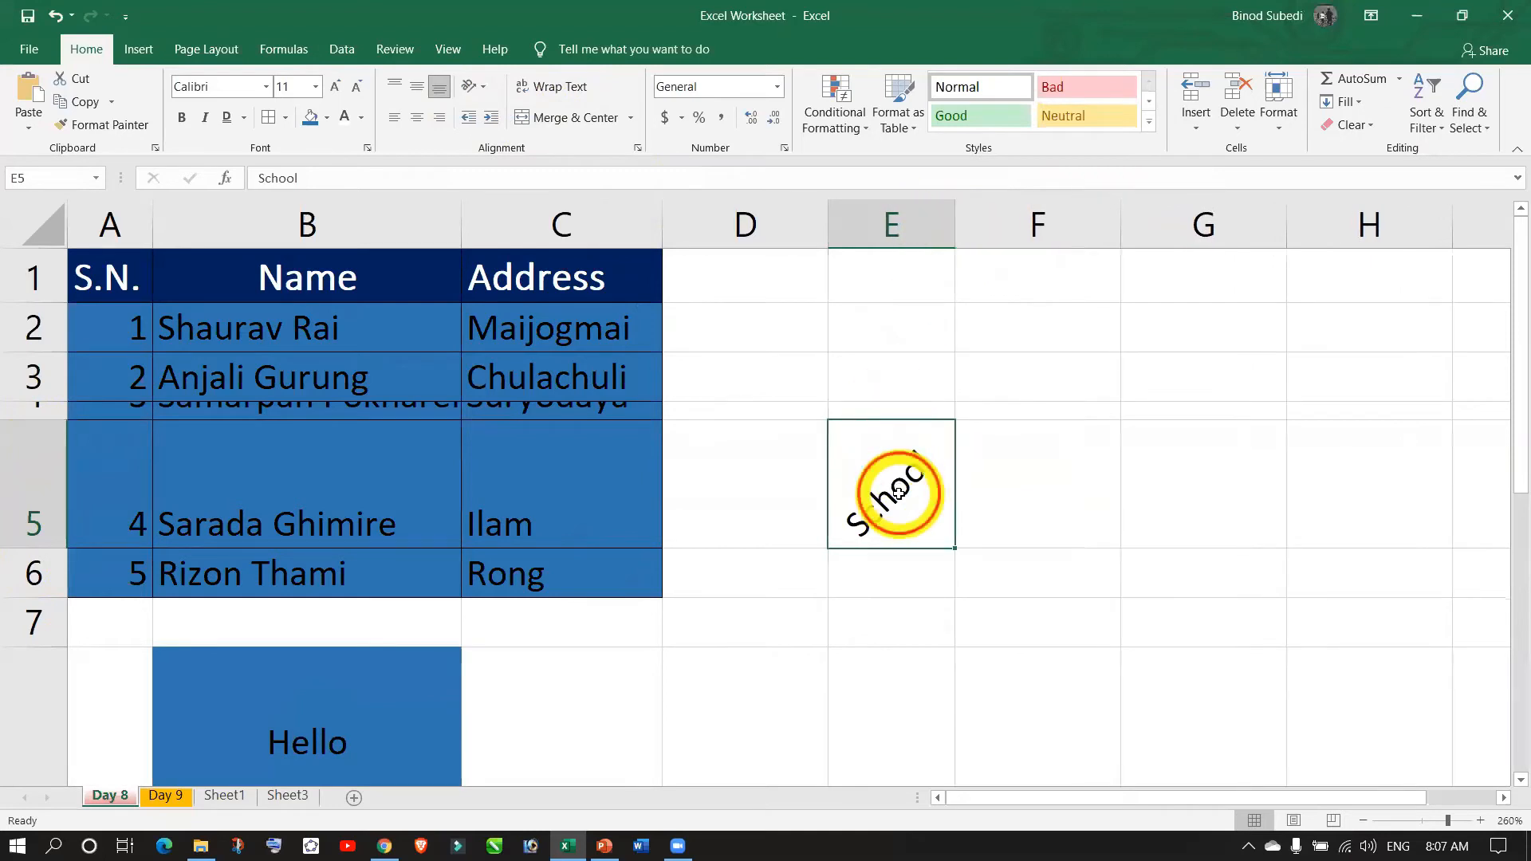
- Apply the Angle Clockwise orientation to the School text in E5
click(482, 88)
click(502, 142)
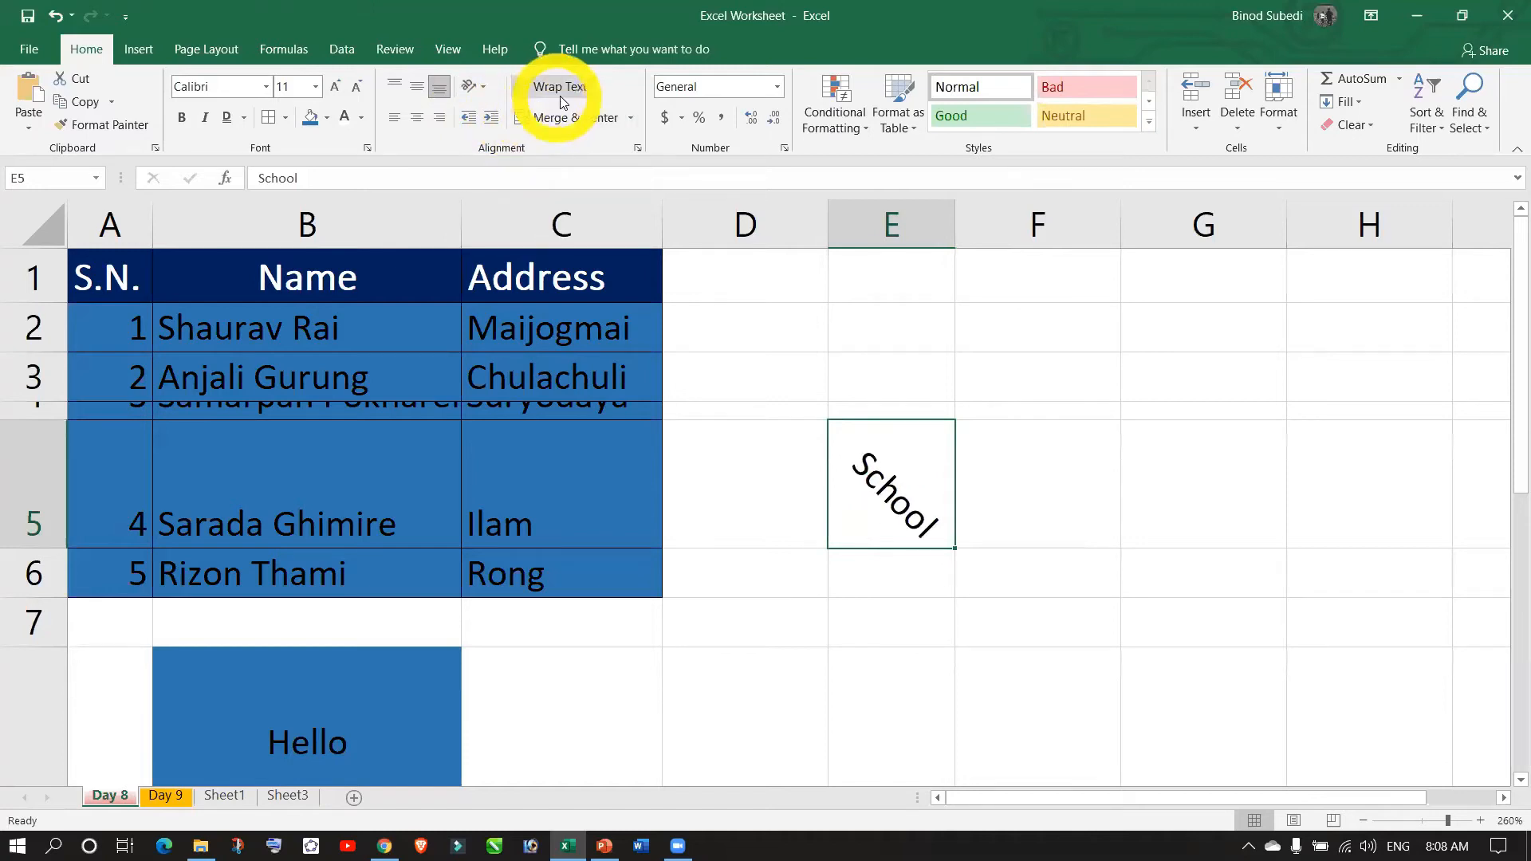
- Set the School text in E5 to Vertical Text and increase row 5 to a little over twice its height
click(478, 83)
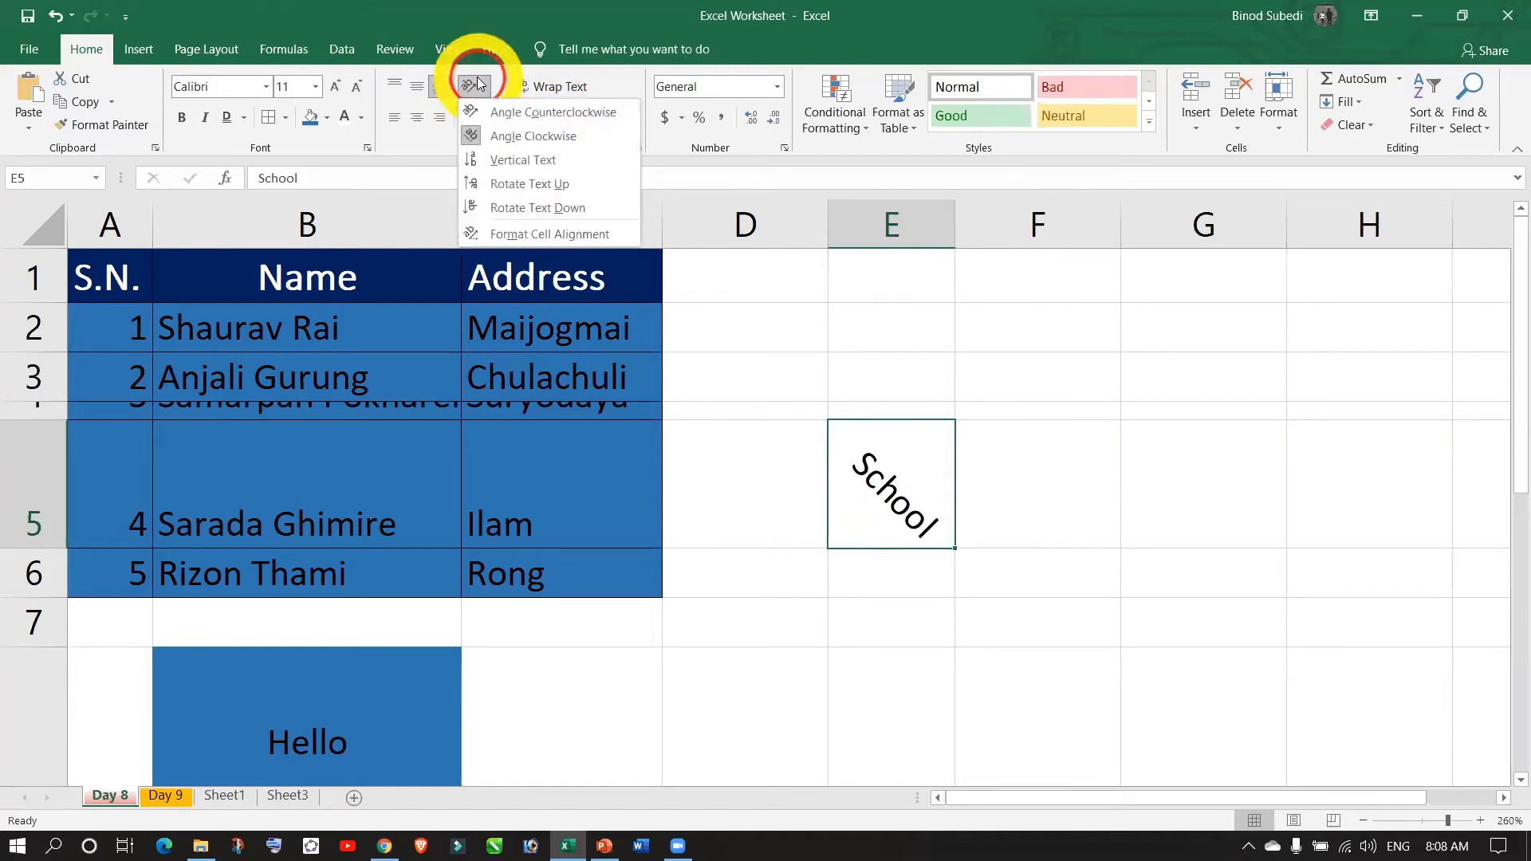
click(499, 160)
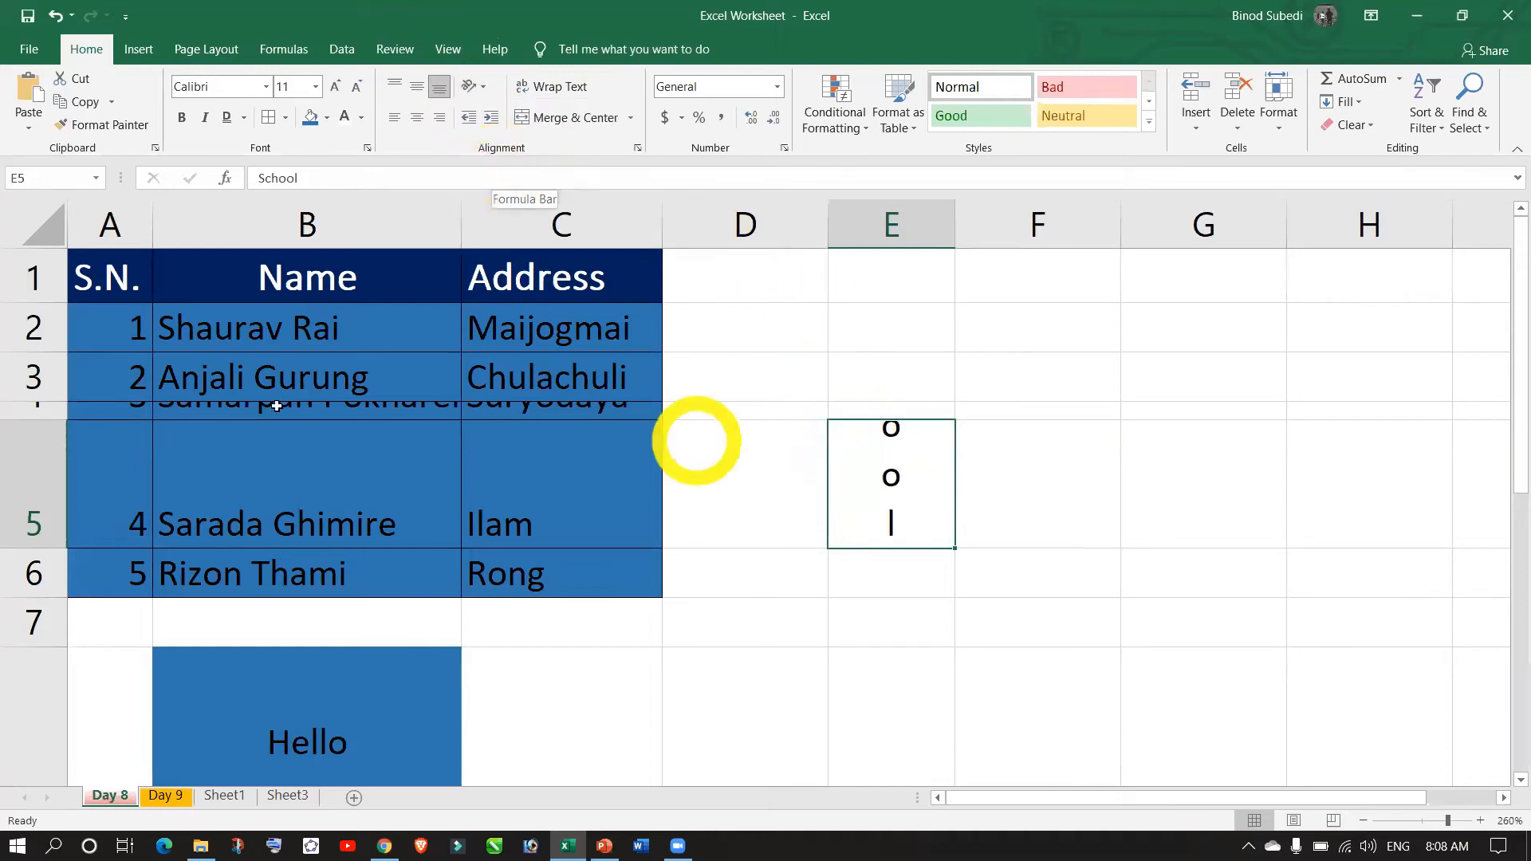
drag(33, 551, 44, 700)
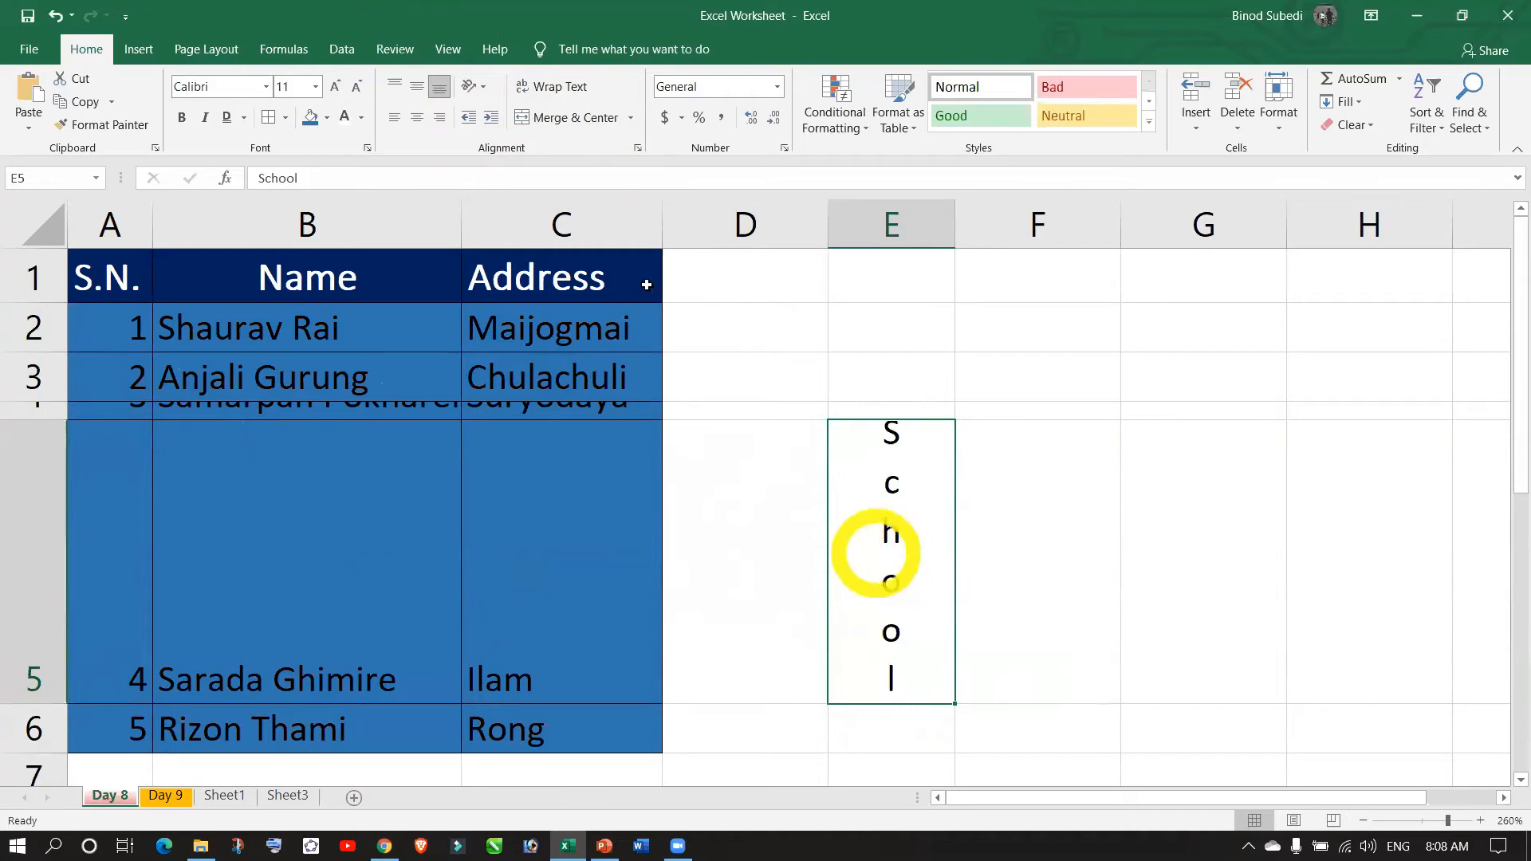
- Apply Rotate Text Up and then Rotate Text Down to the School text in E5
click(483, 87)
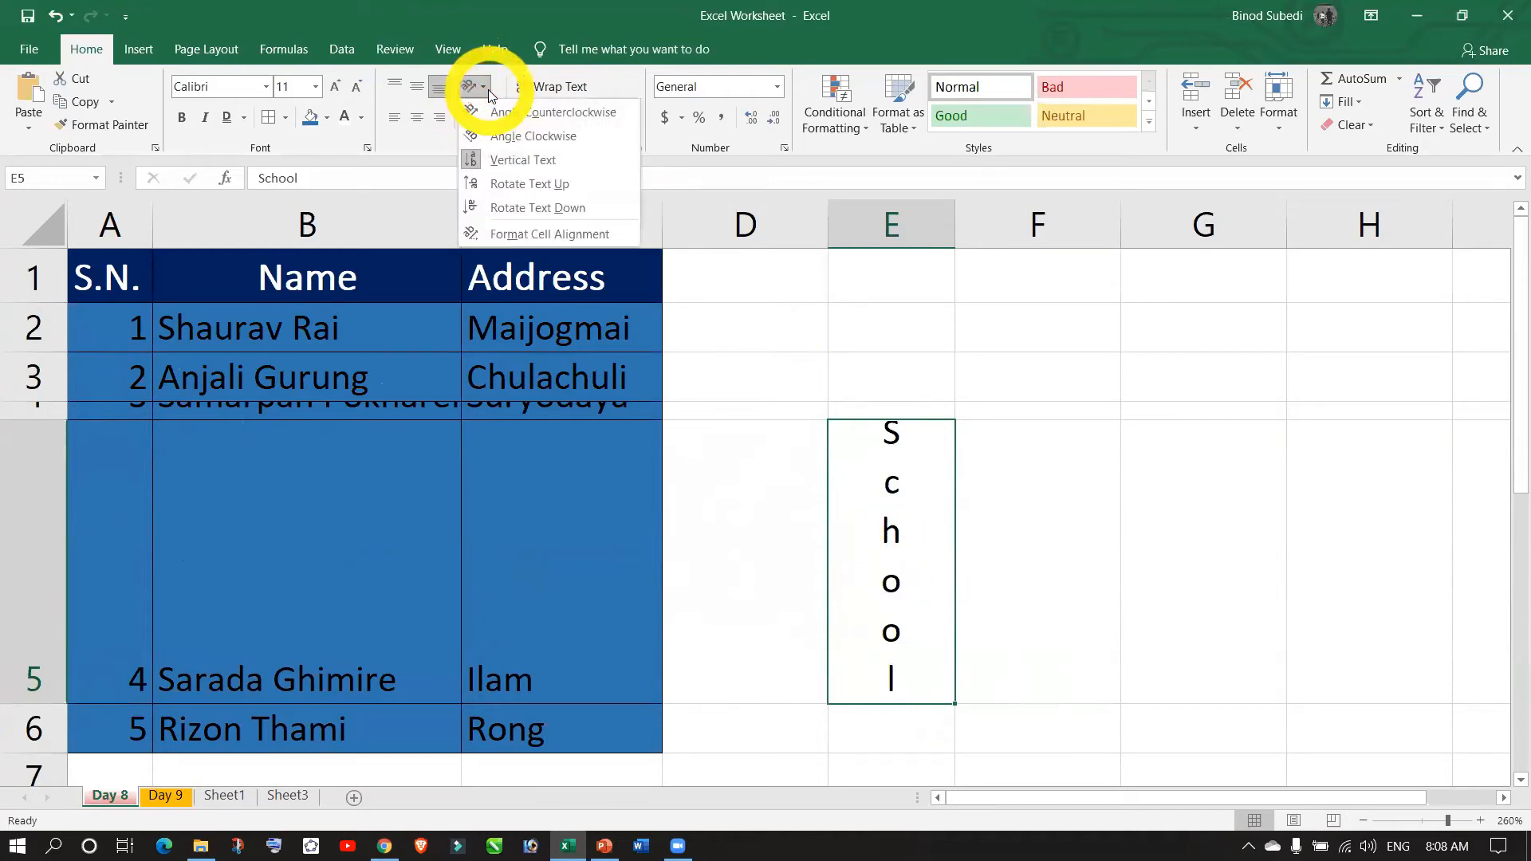
click(514, 183)
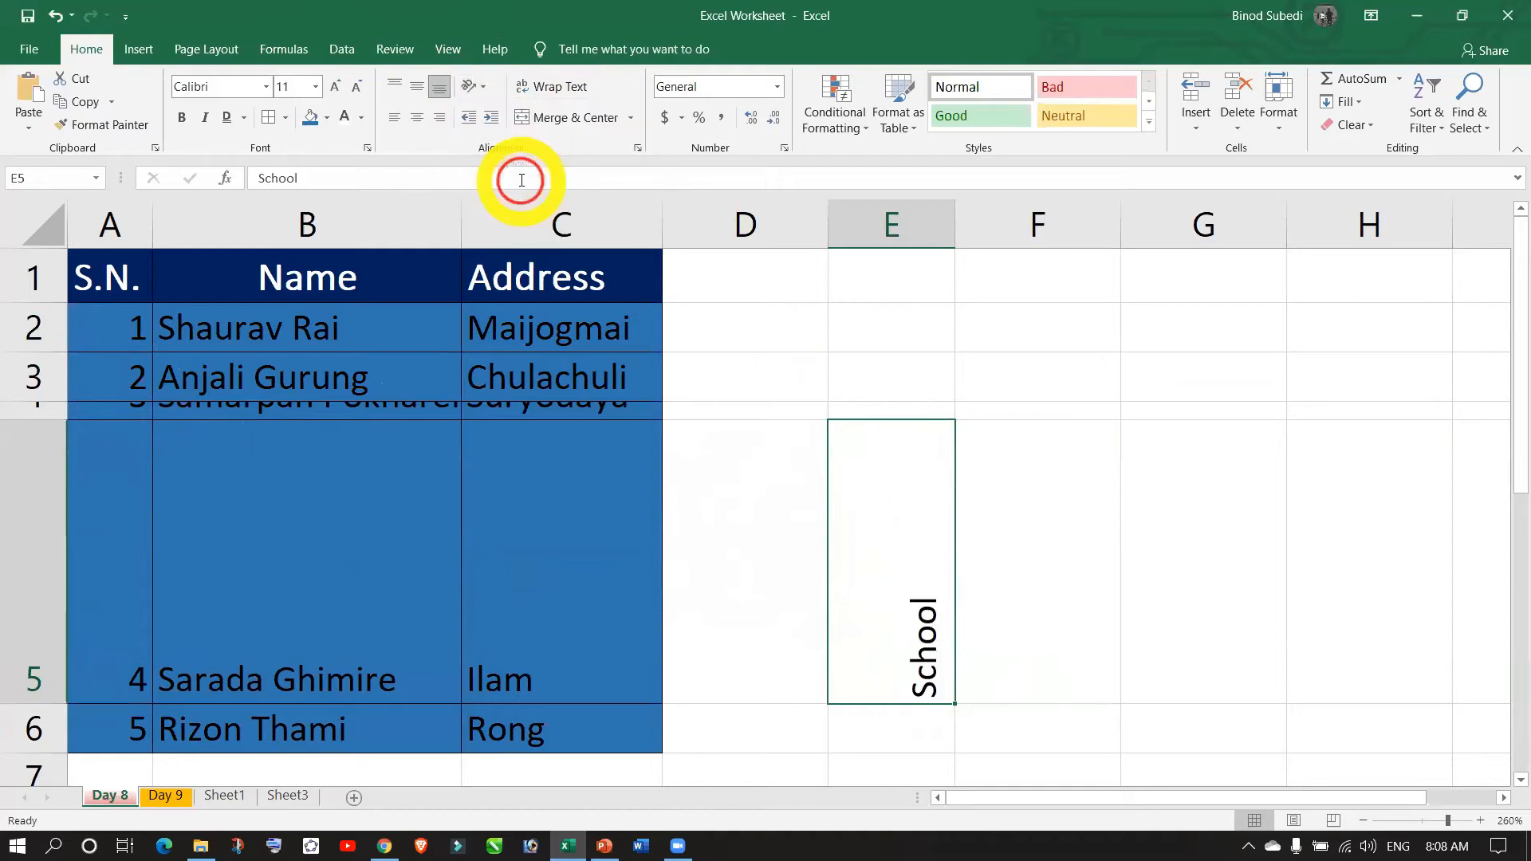
click(483, 87)
click(511, 204)
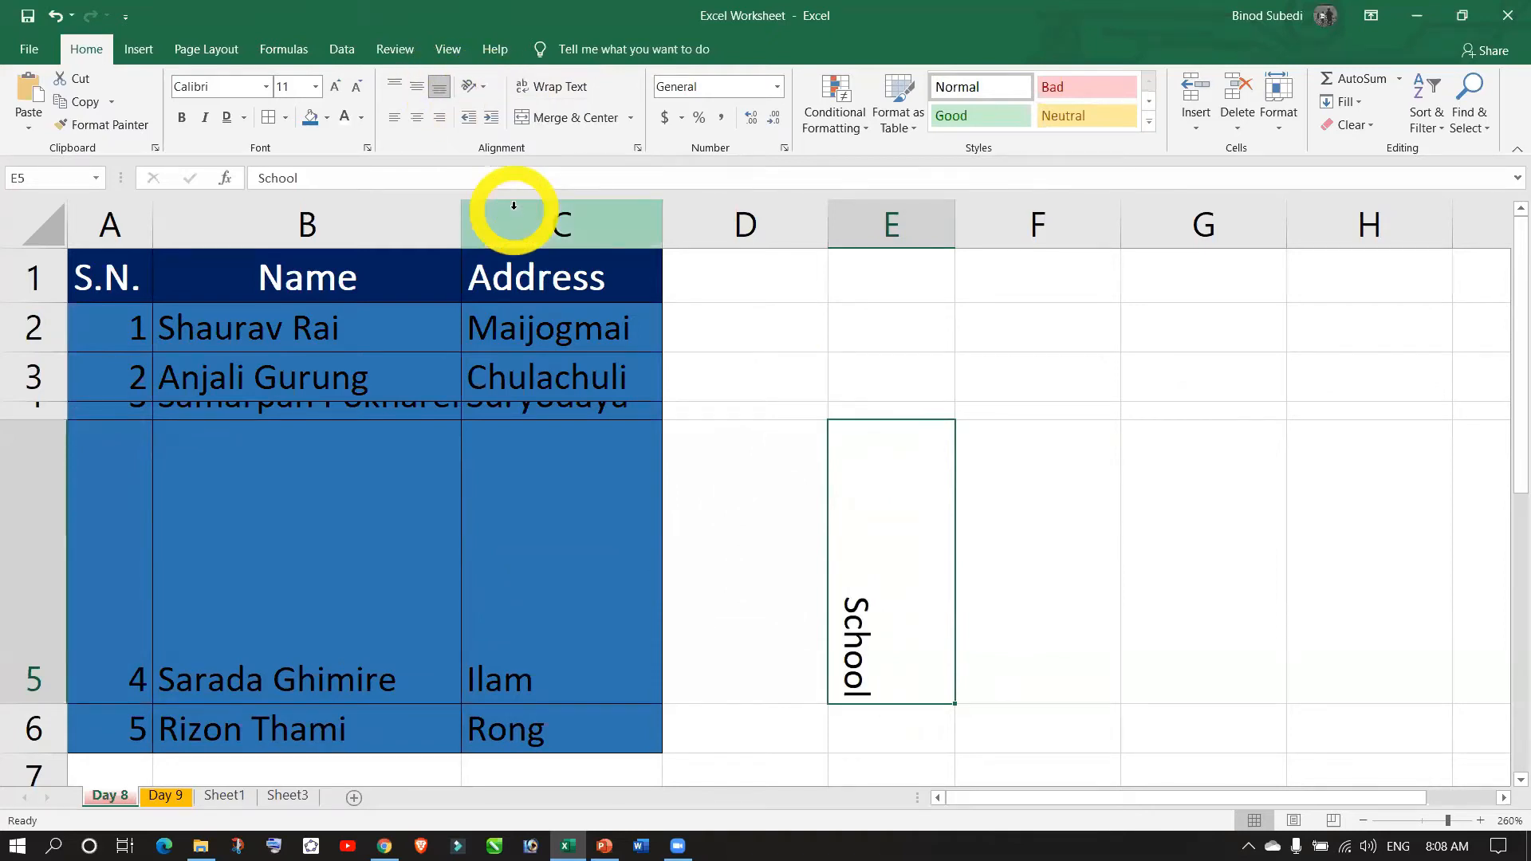
- Set the School text in E5 to a 90-degree orientation through the cell alignment settings
click(483, 90)
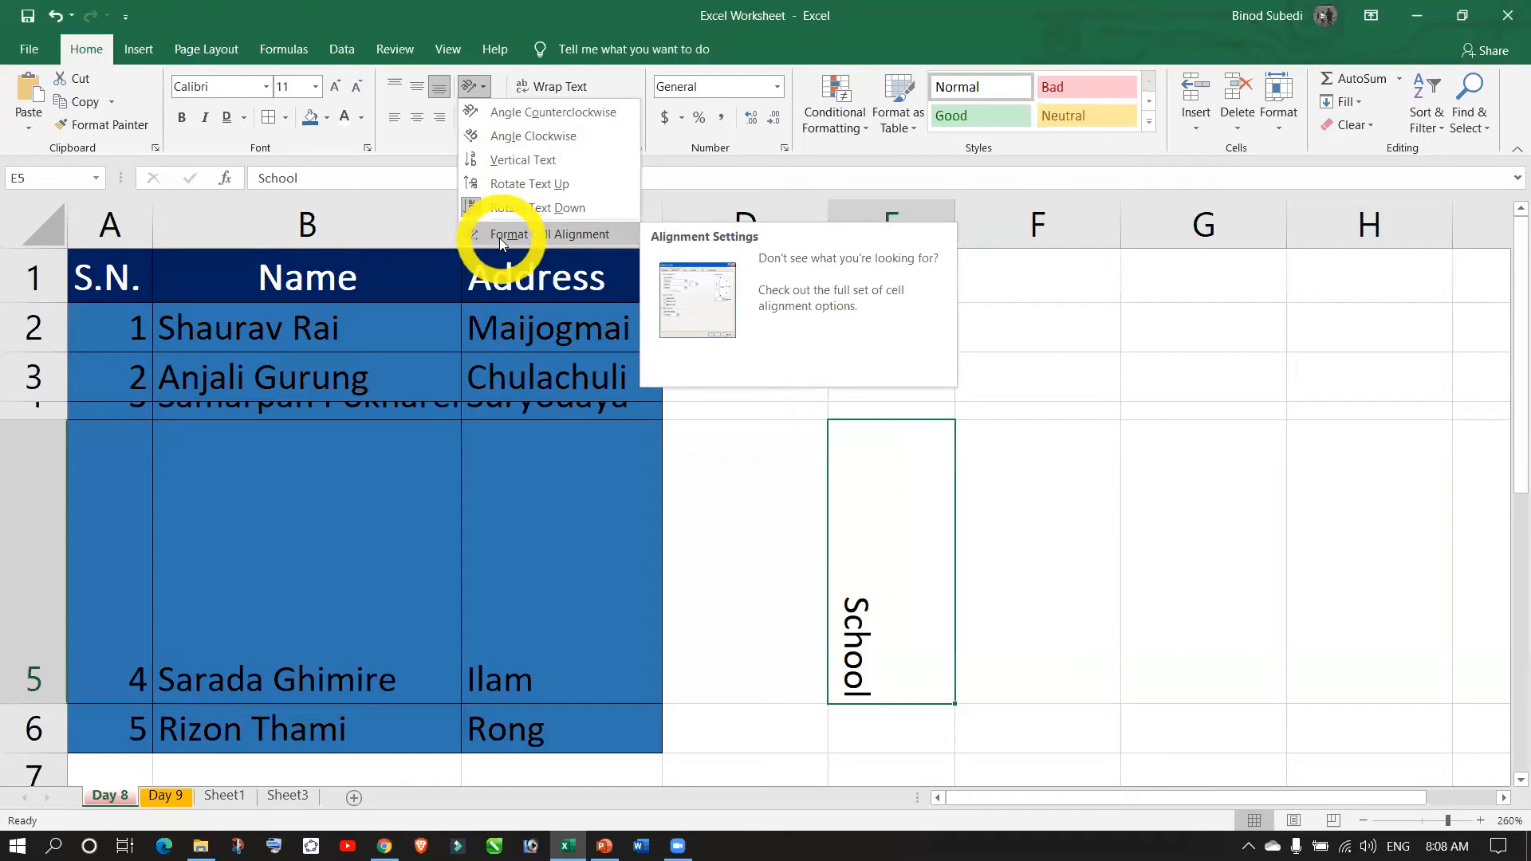
click(556, 236)
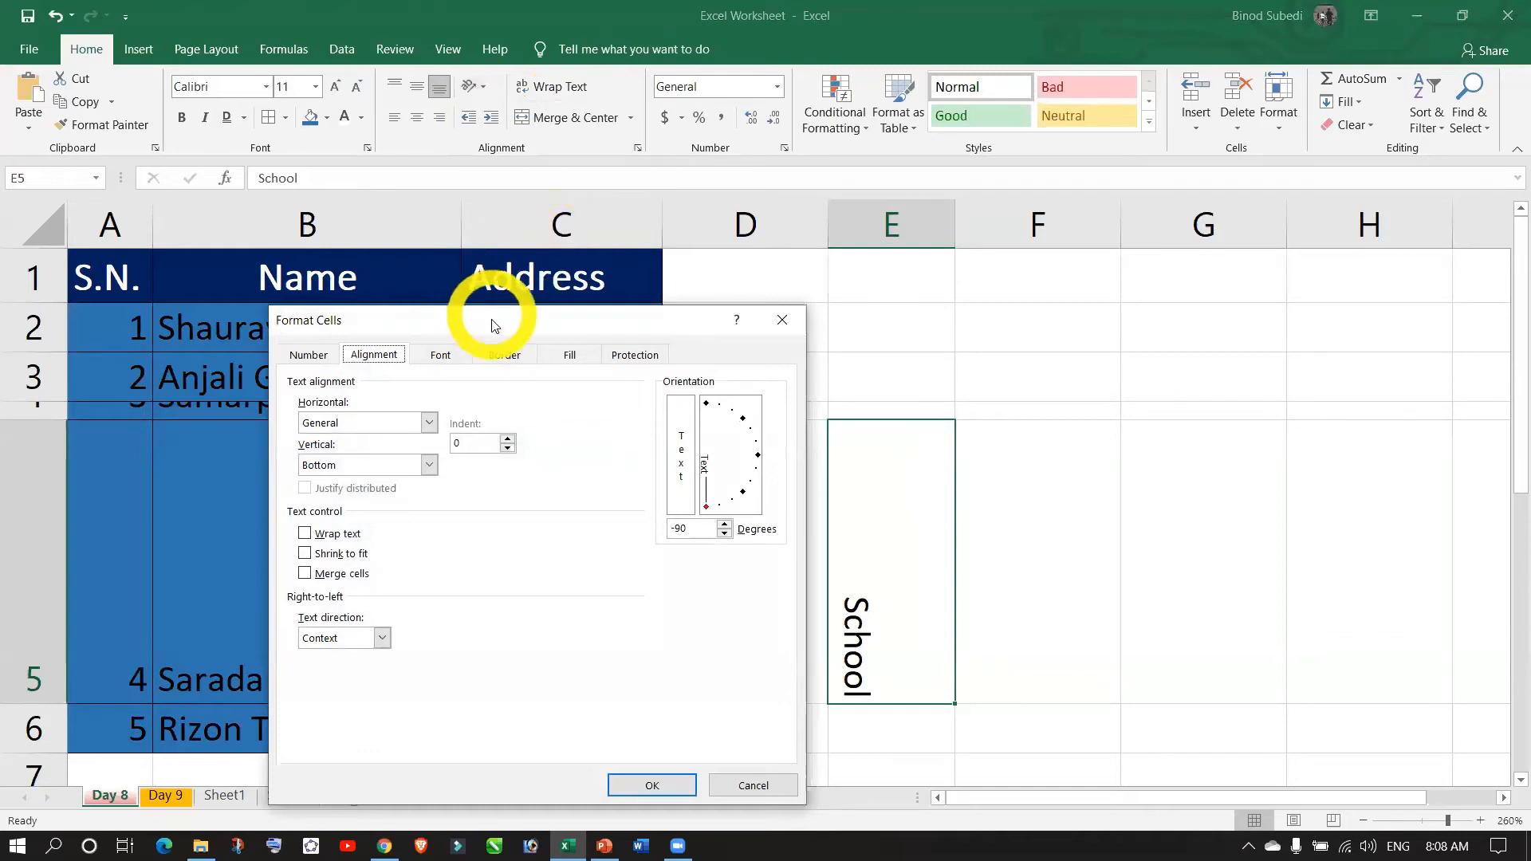
drag(495, 318, 478, 246)
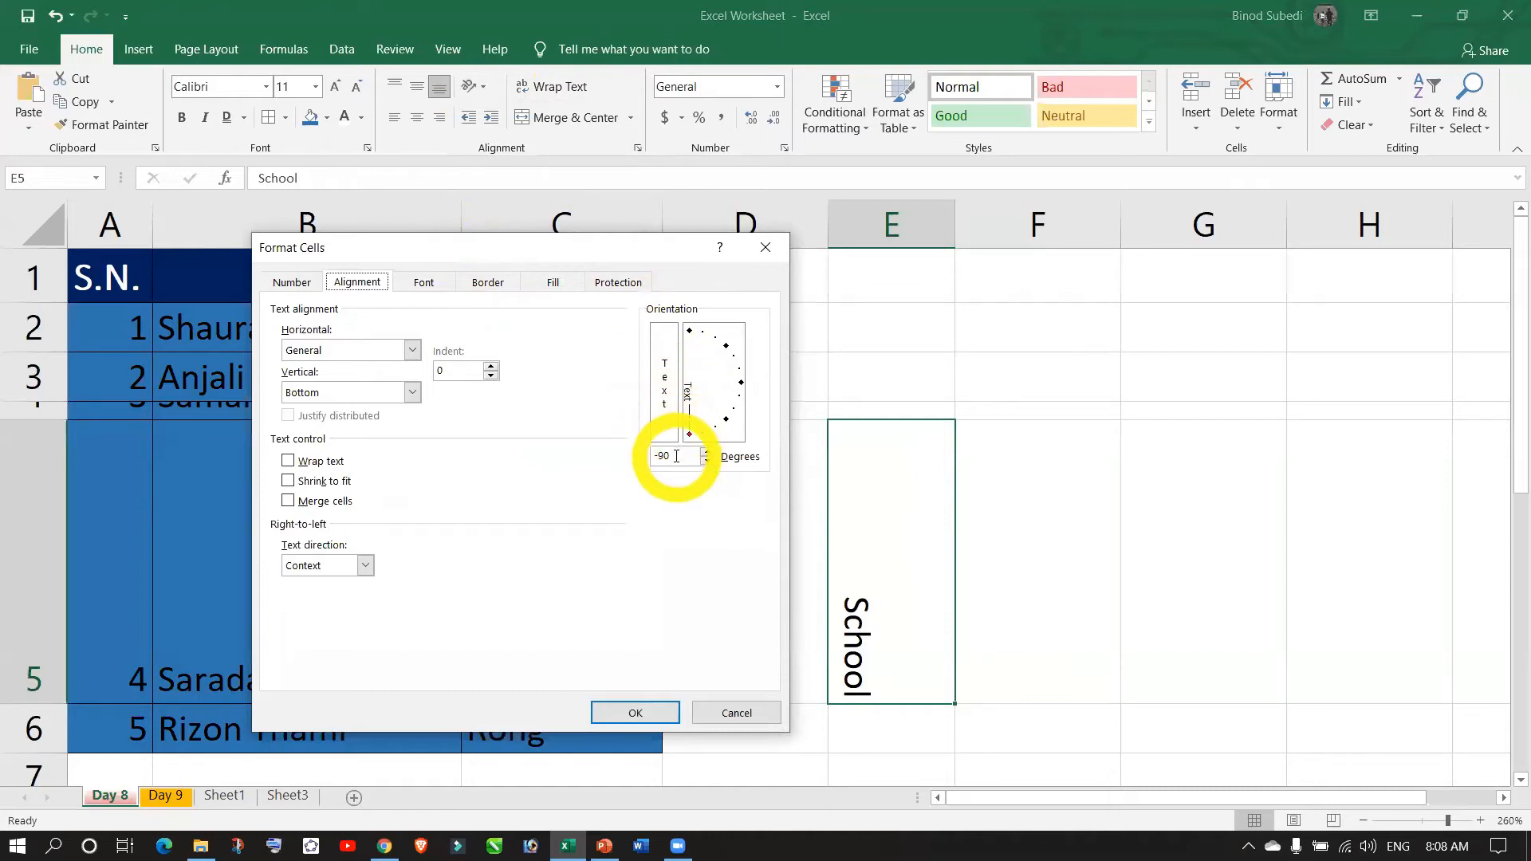
drag(676, 456, 650, 456)
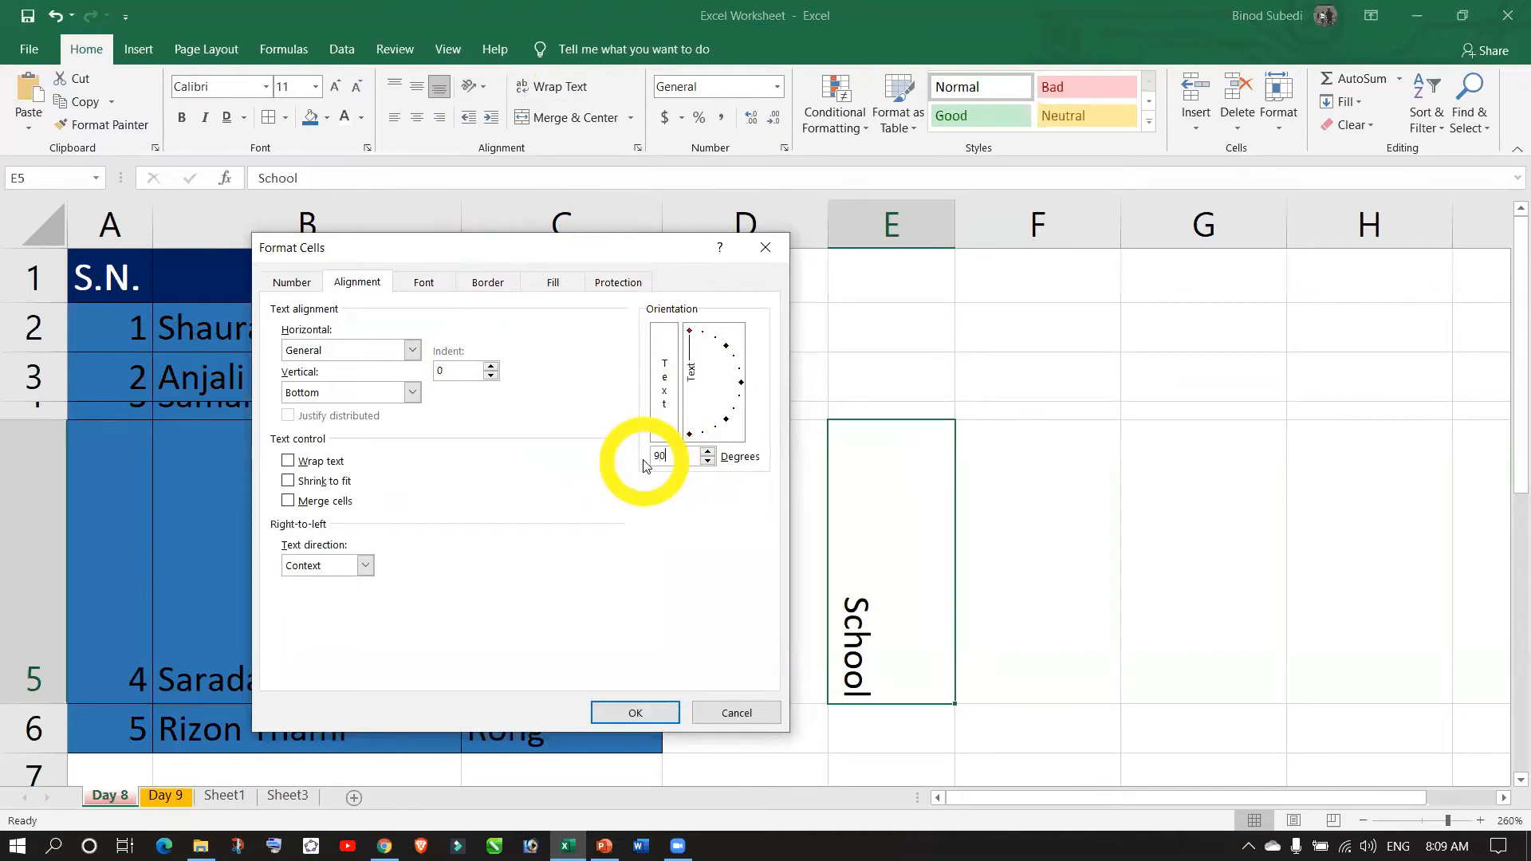
click(638, 713)
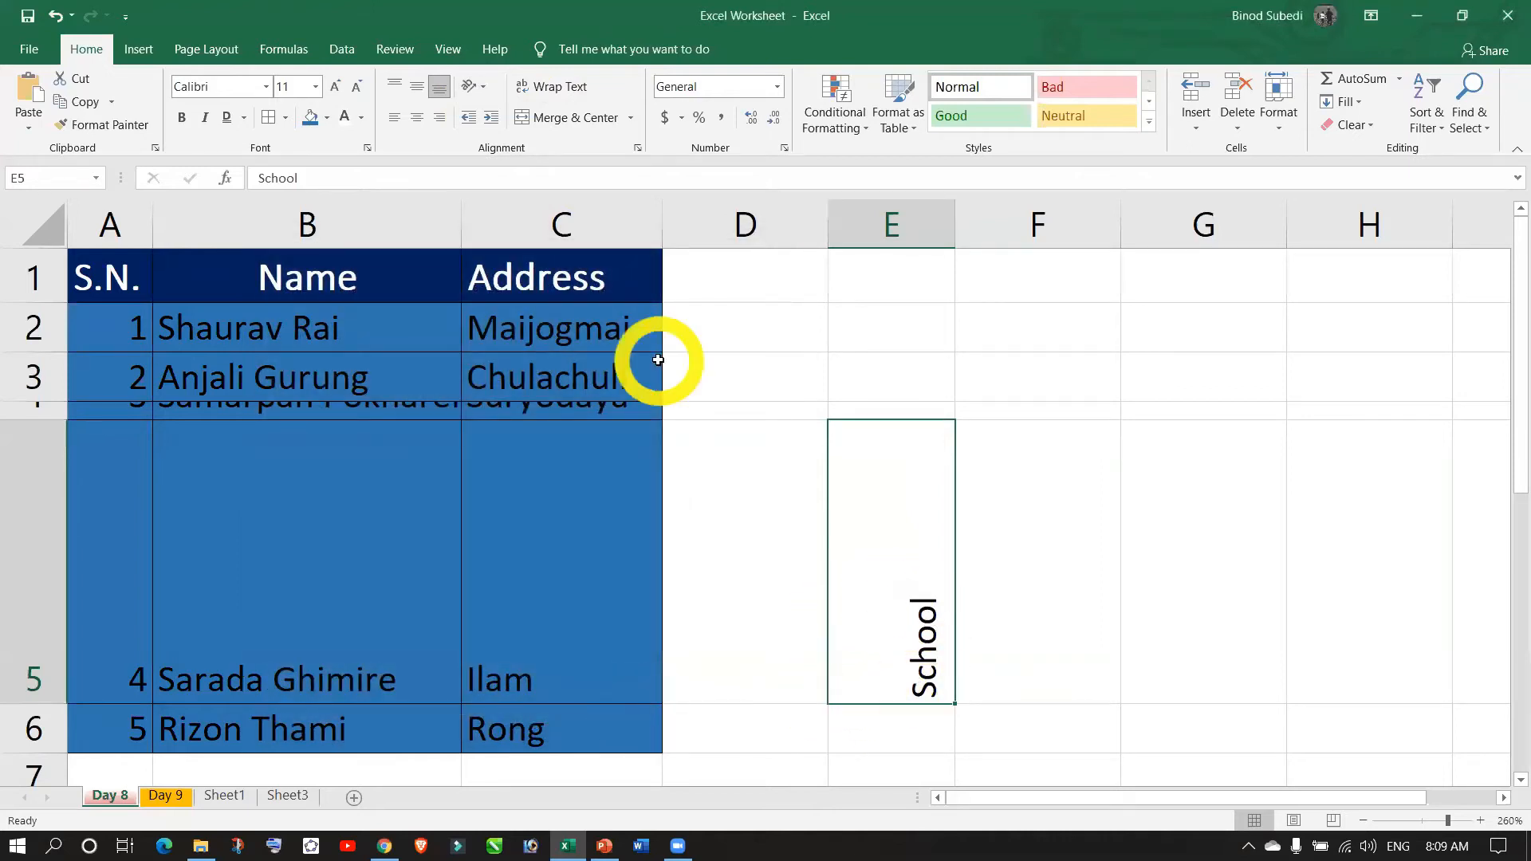
- Set the orientation of the School text in E5 to 45 degrees through the cell alignment settings
click(488, 88)
click(513, 229)
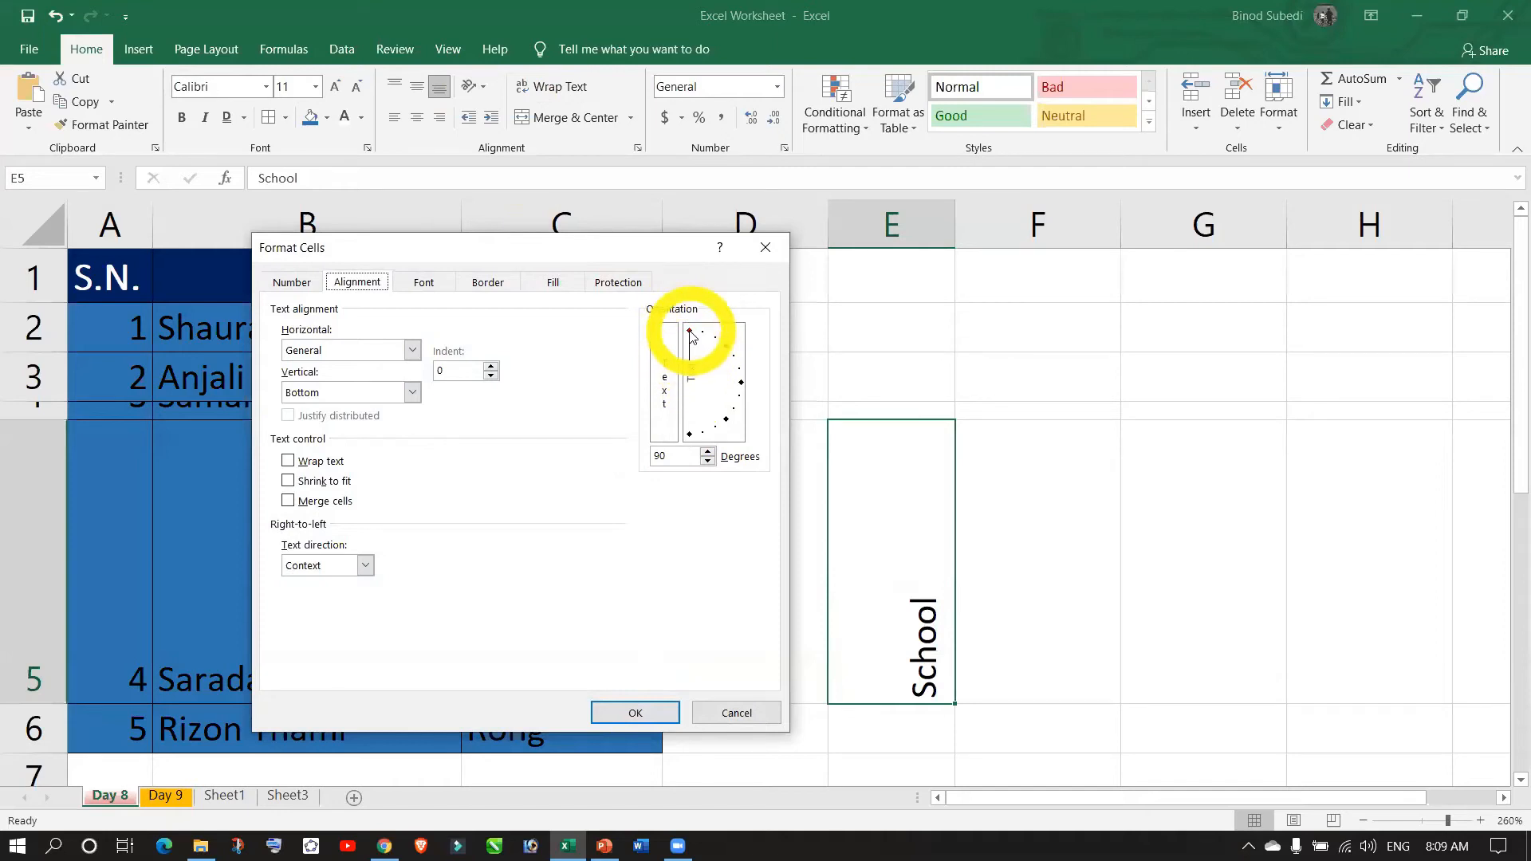
drag(691, 337, 727, 353)
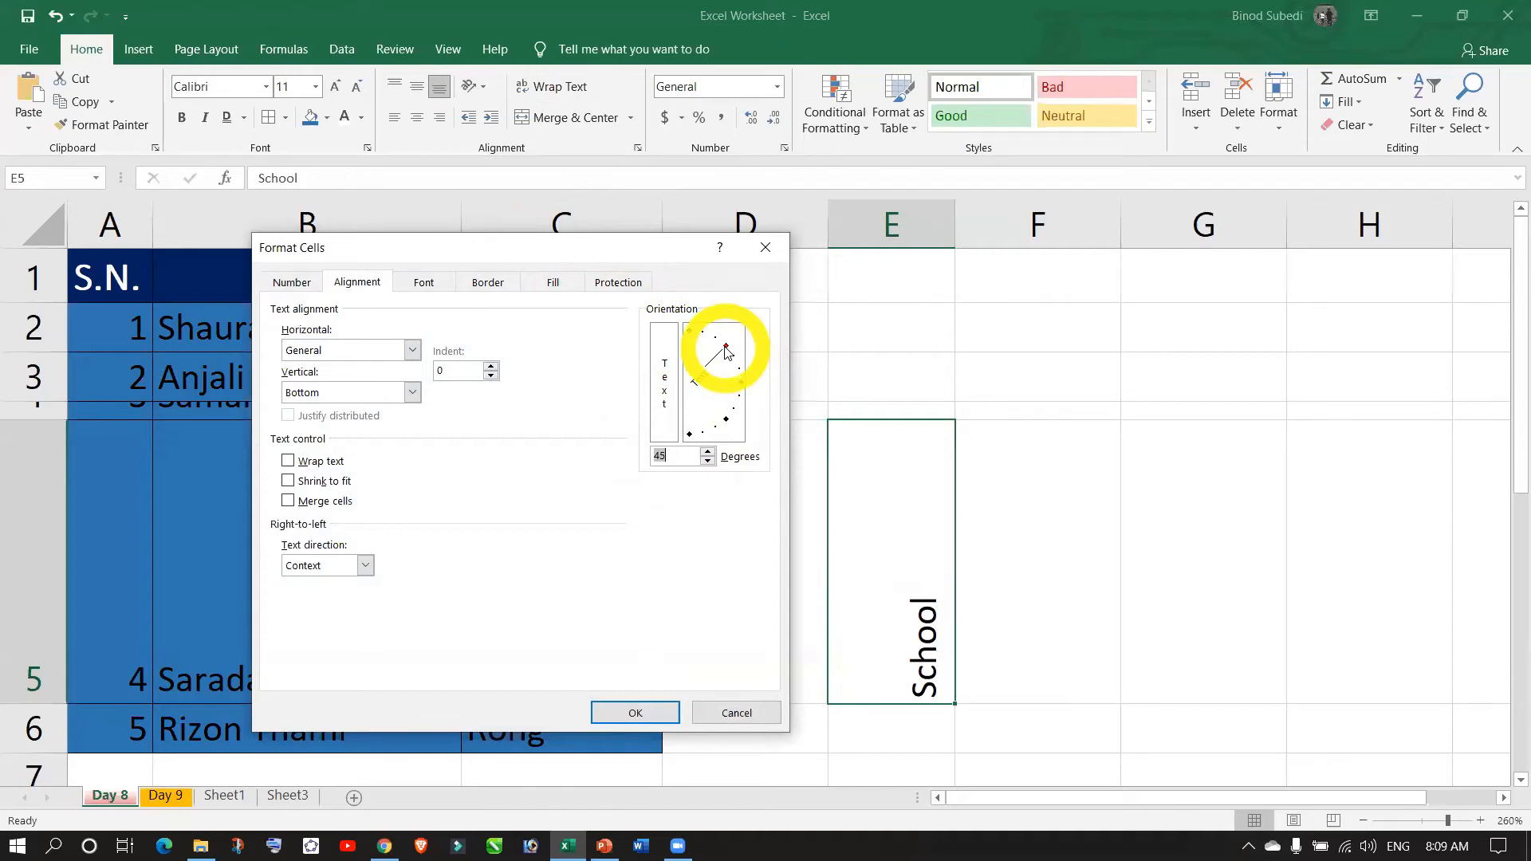
click(636, 712)
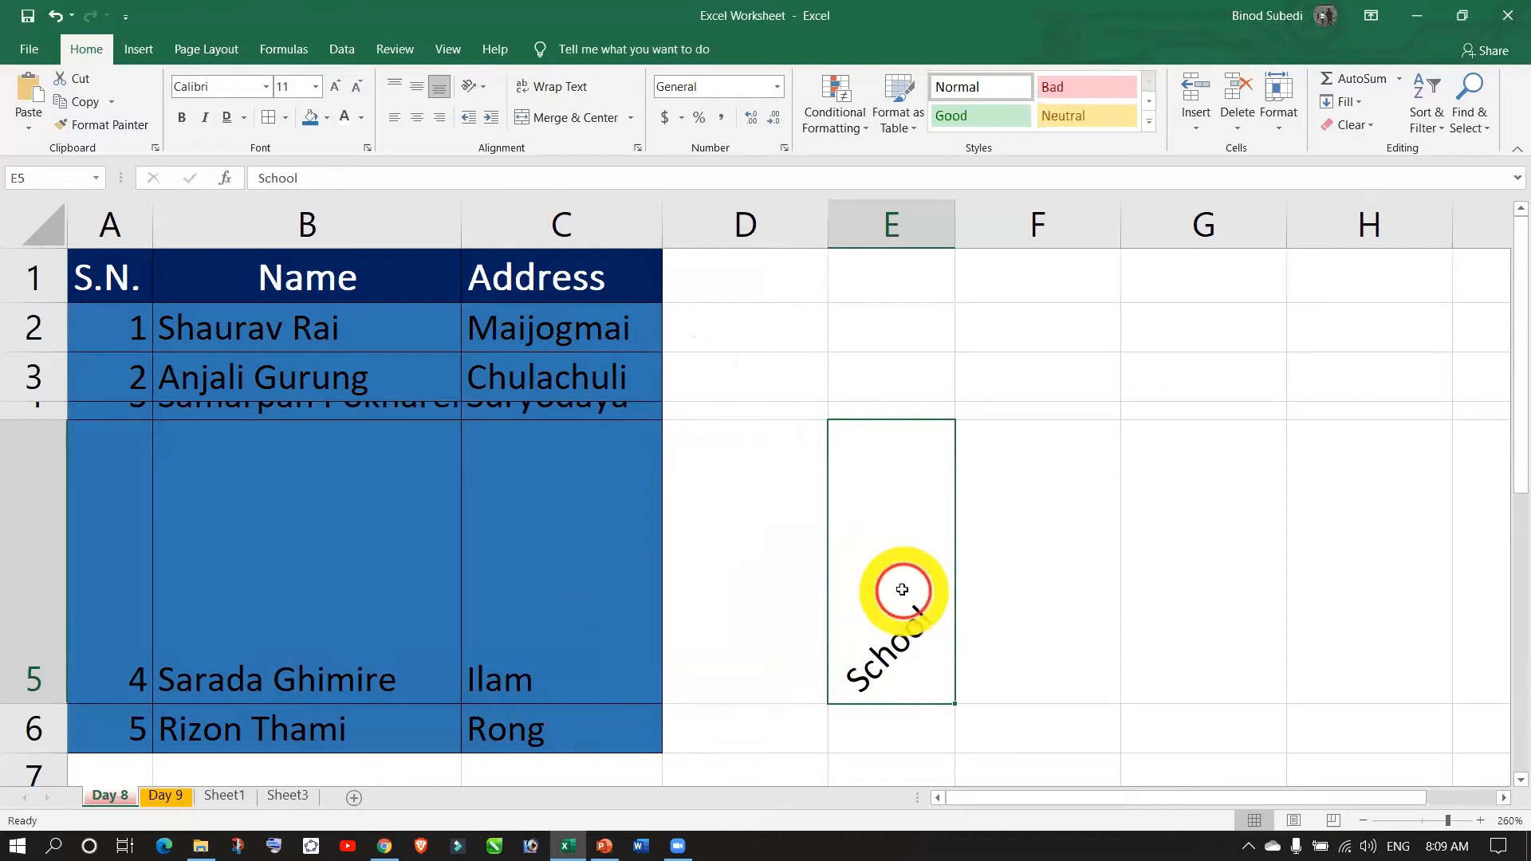
- Clear the School text from E5, shrink row 5 to about a fifth of its height and make row 4 about three times taller
click(1265, 575)
click(864, 525)
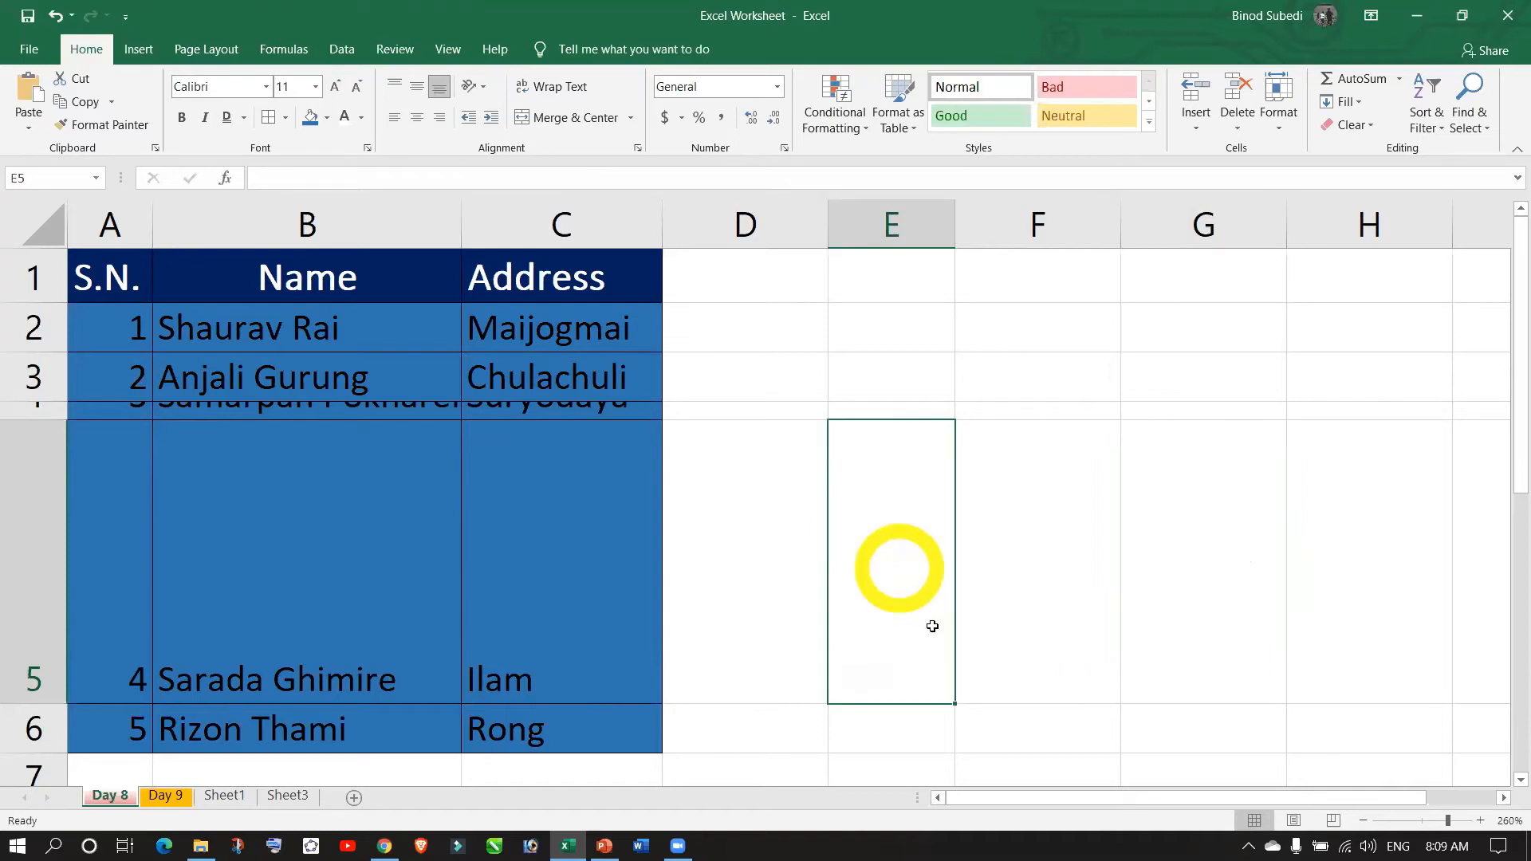
click(195, 571)
drag(24, 702, 46, 478)
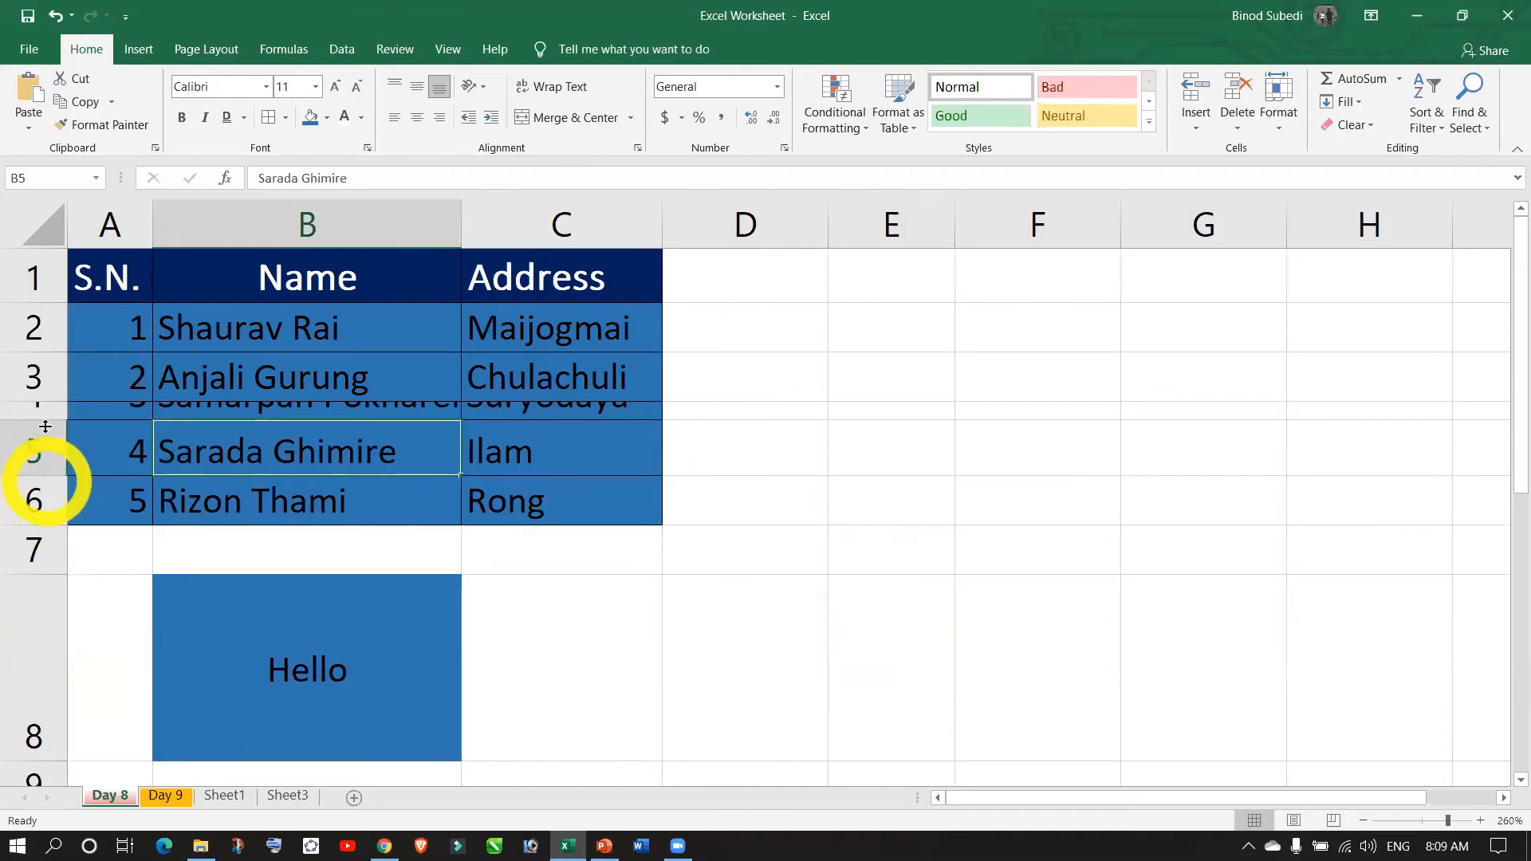
drag(33, 418, 34, 437)
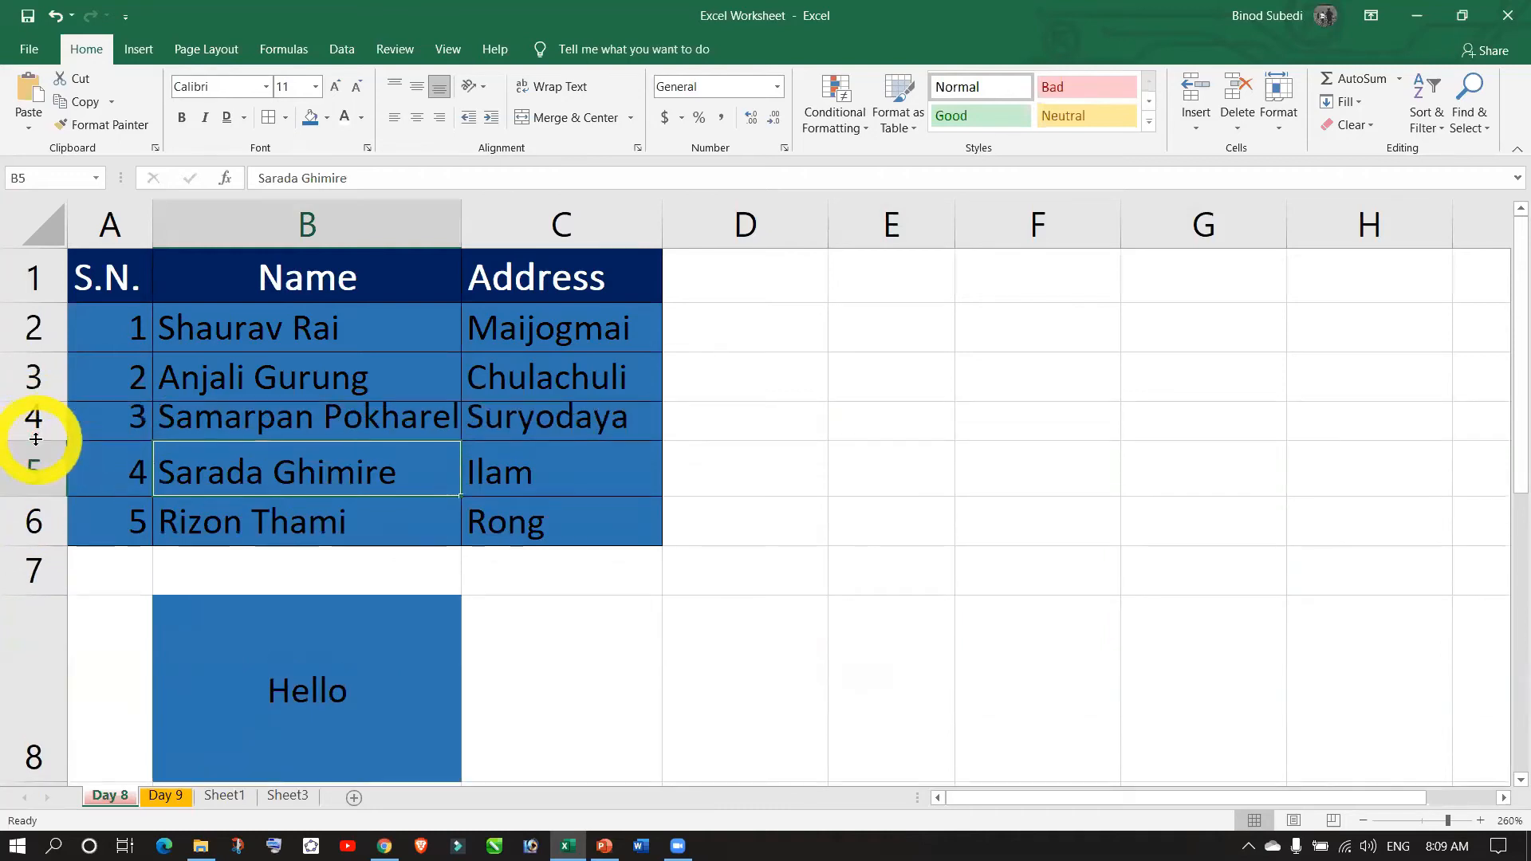
click(835, 733)
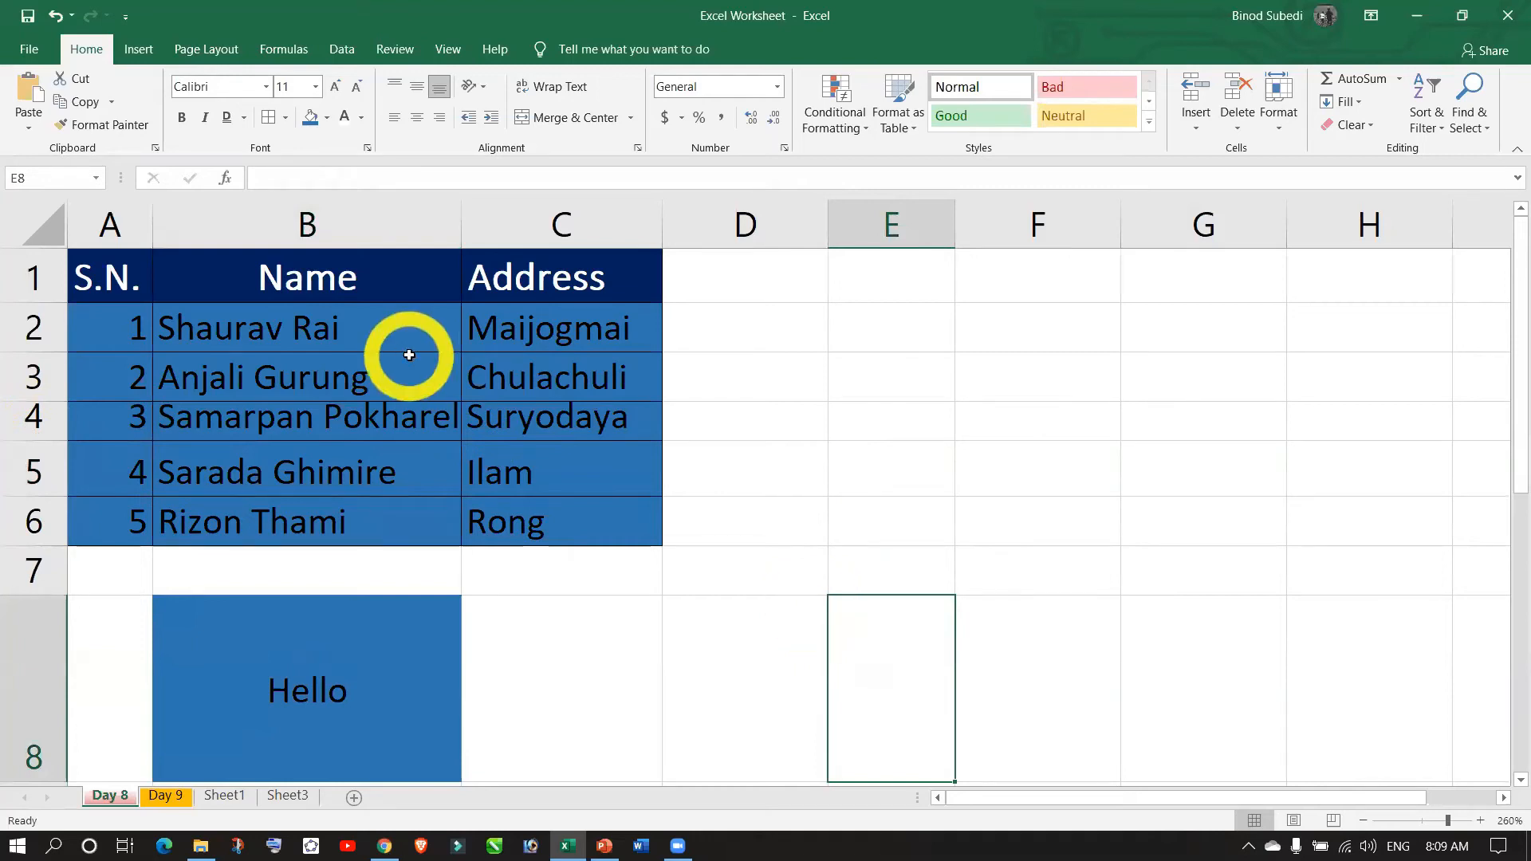
drag(19, 441, 22, 454)
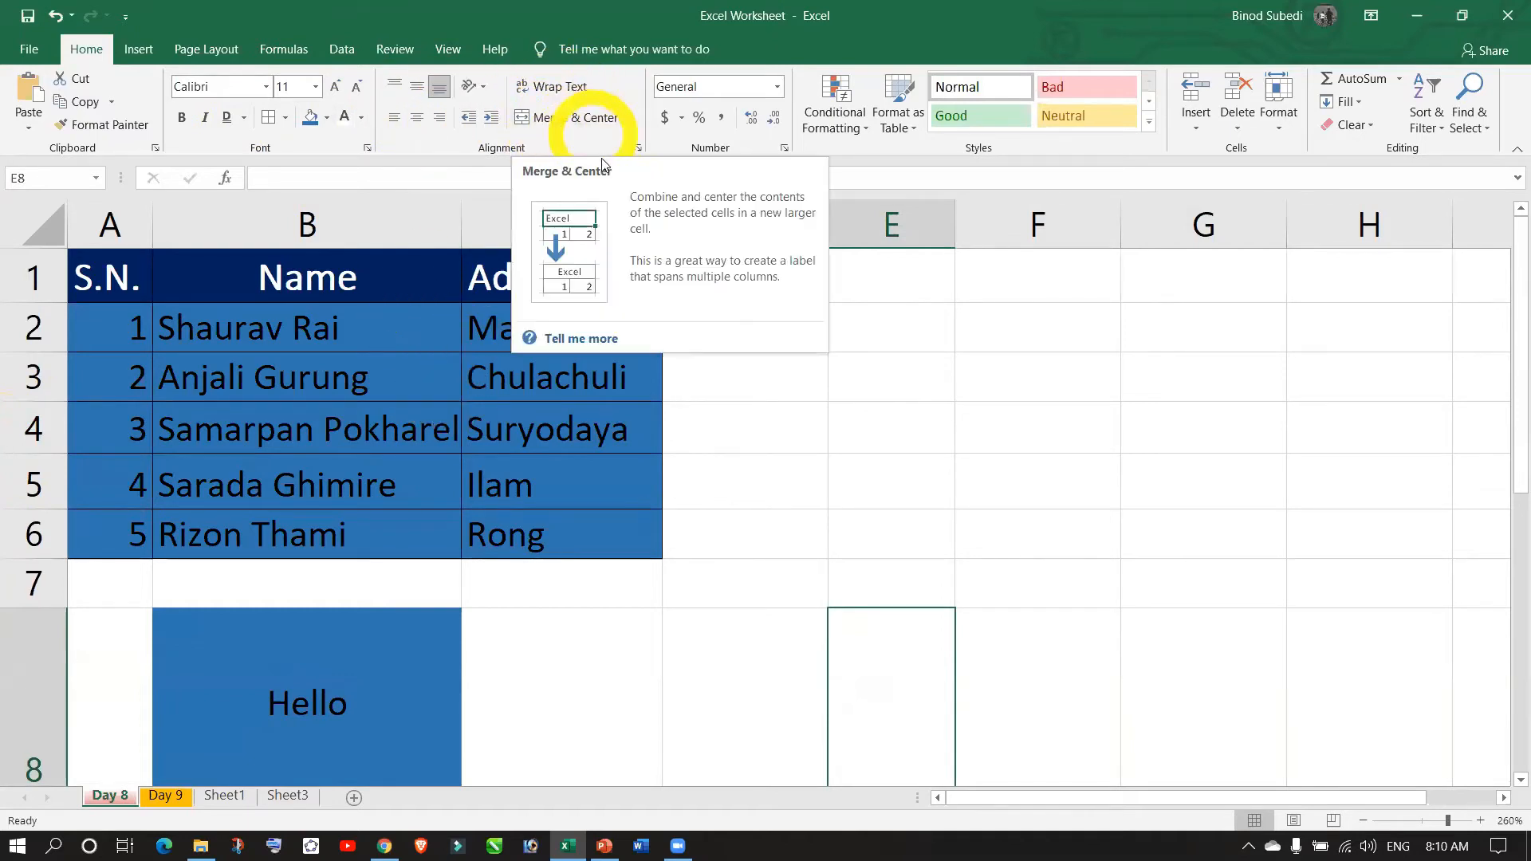
click(791, 602)
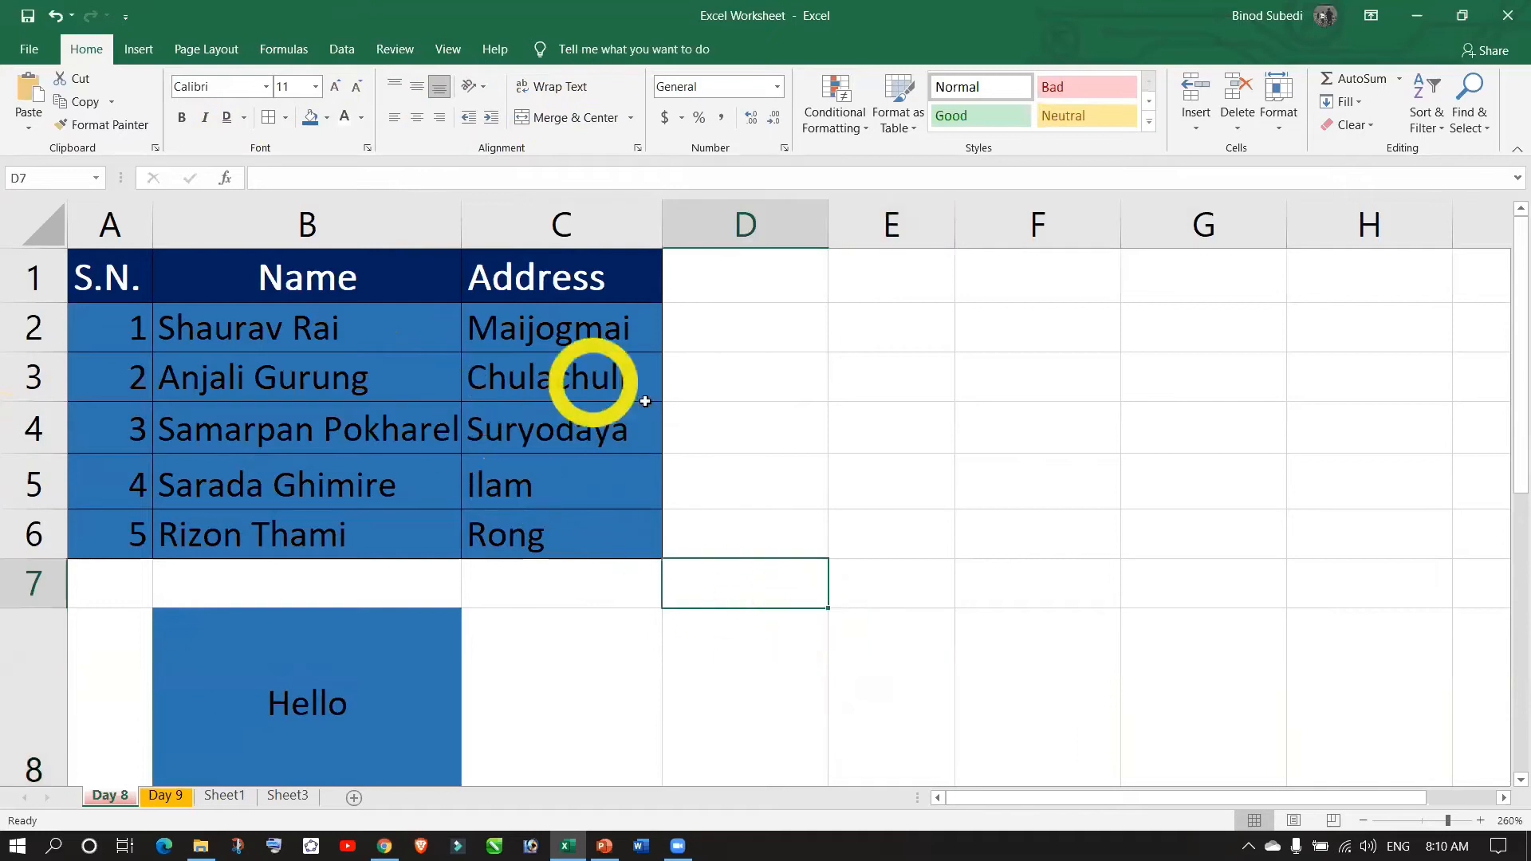
- On the Day 9 sheet, increase the font size of the student table A1:G16 to 16
click(166, 796)
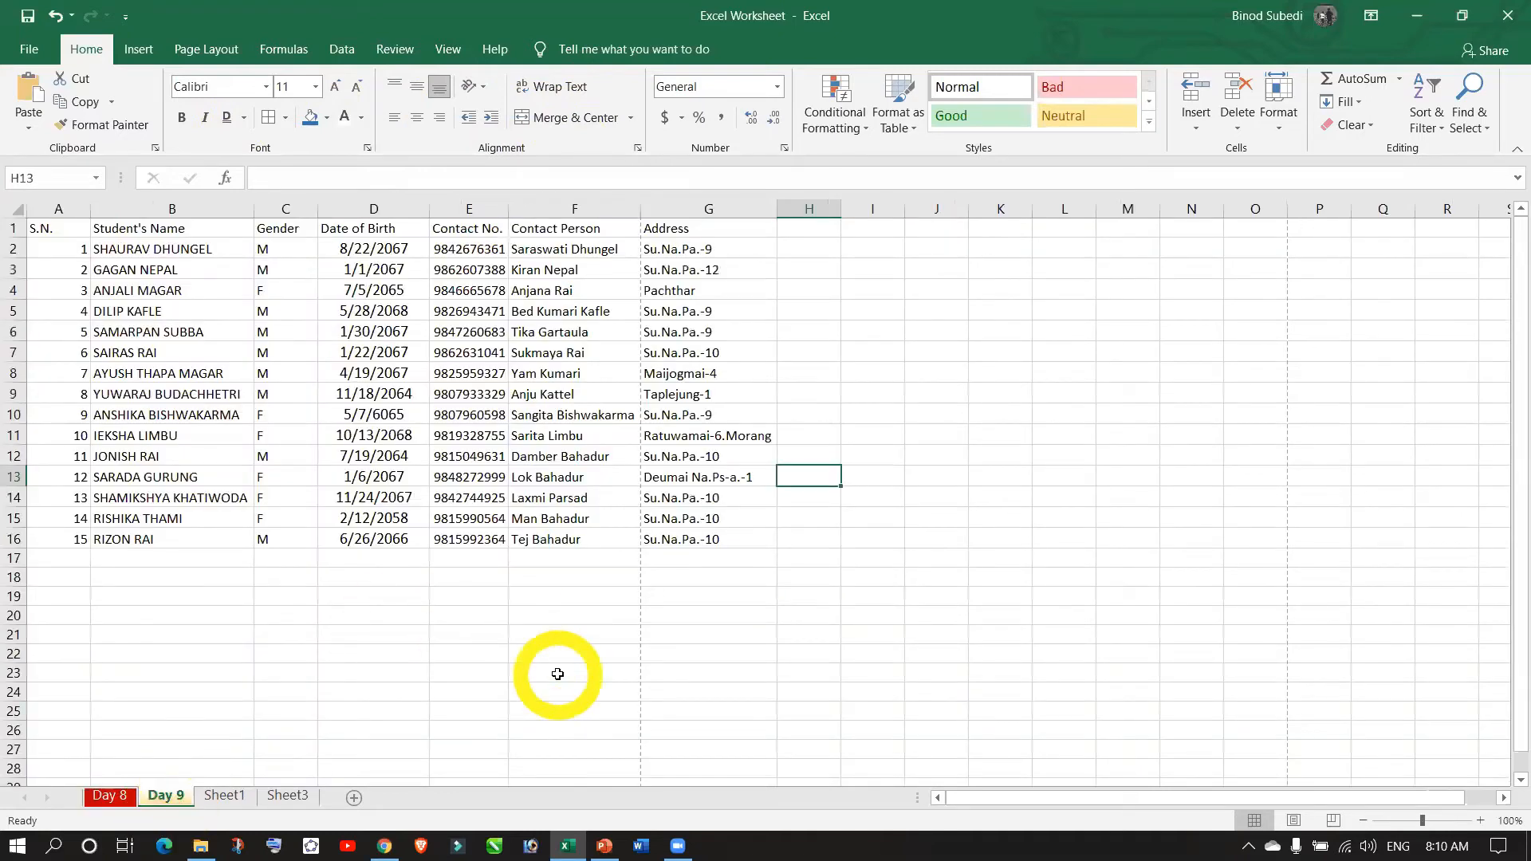
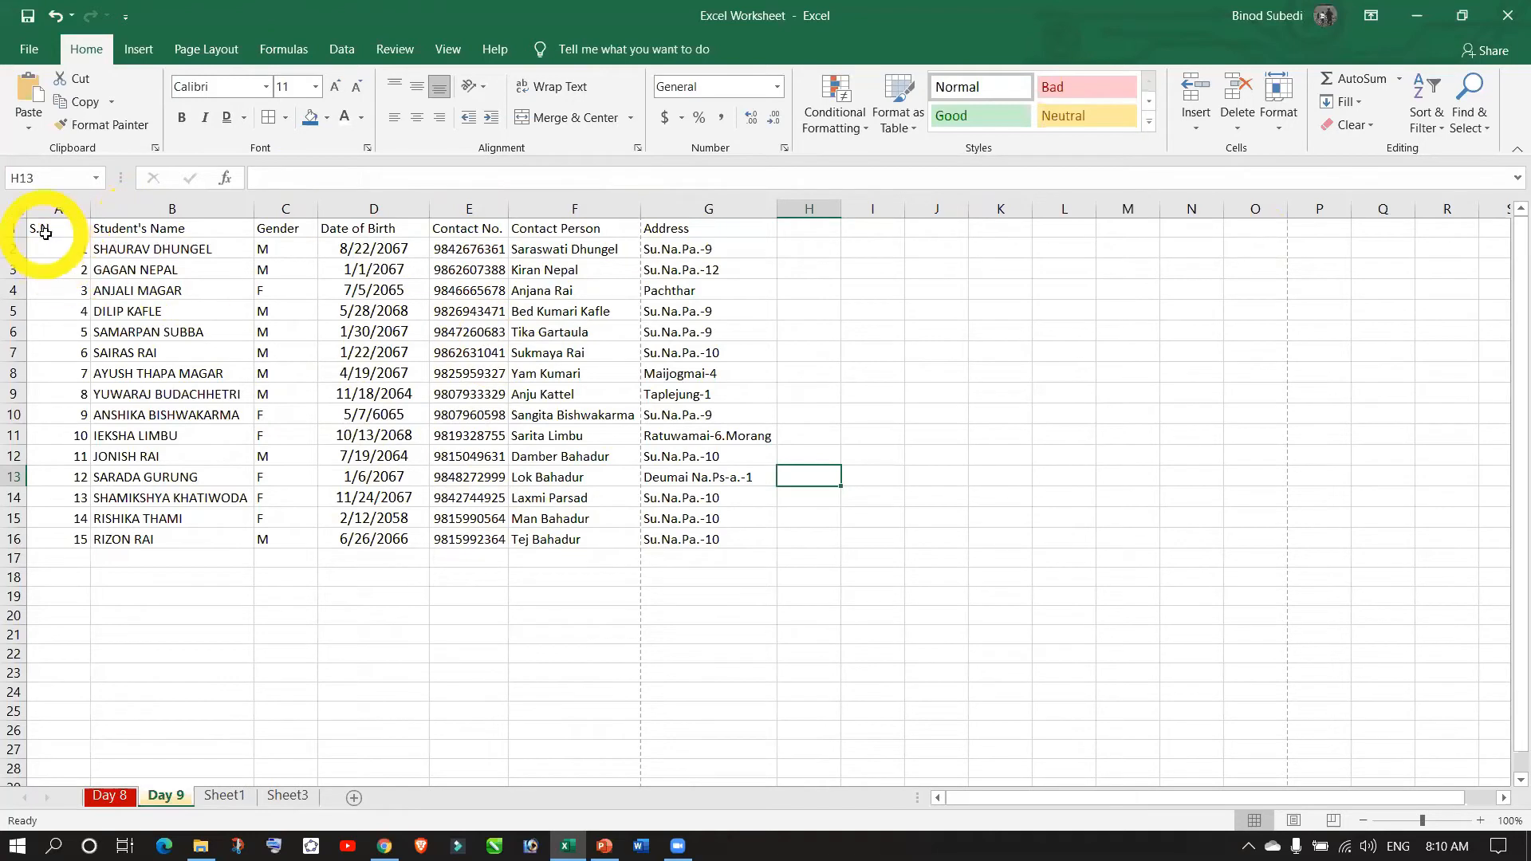
drag(48, 230, 680, 539)
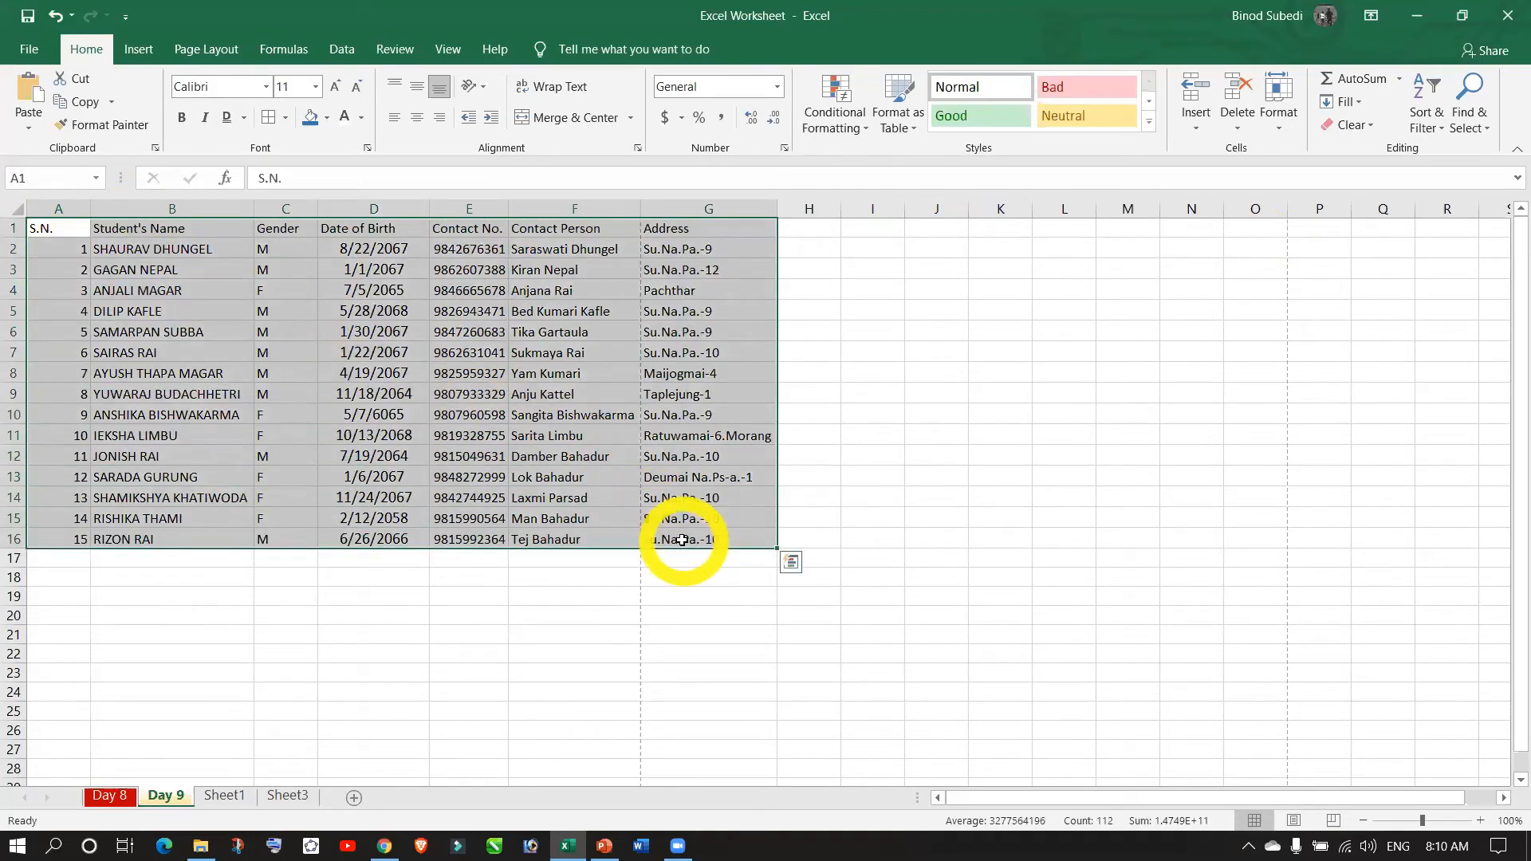
click(336, 86)
click(336, 86)
click(336, 87)
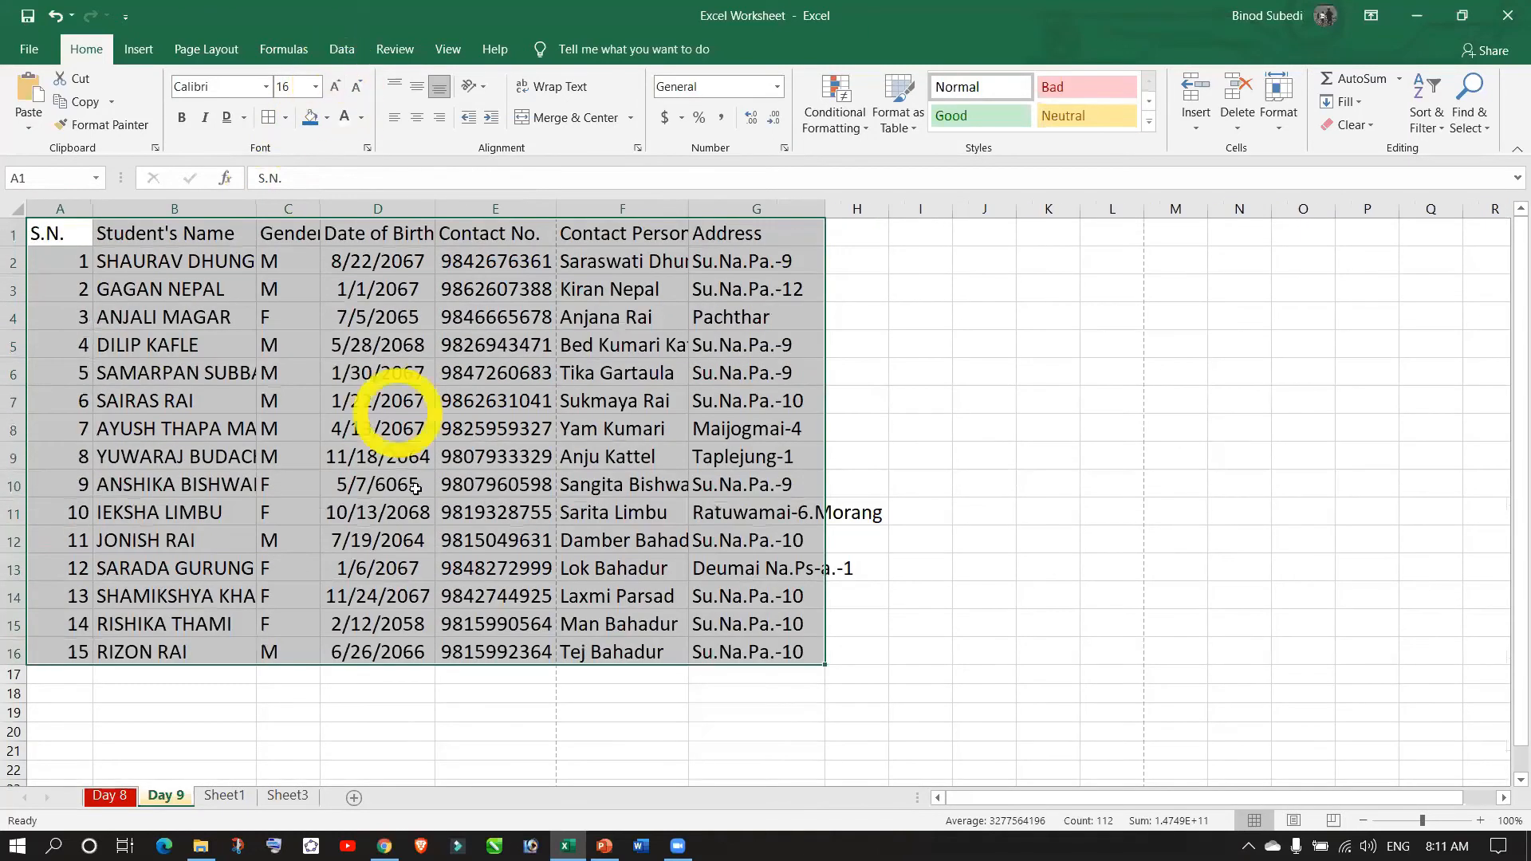
click(461, 545)
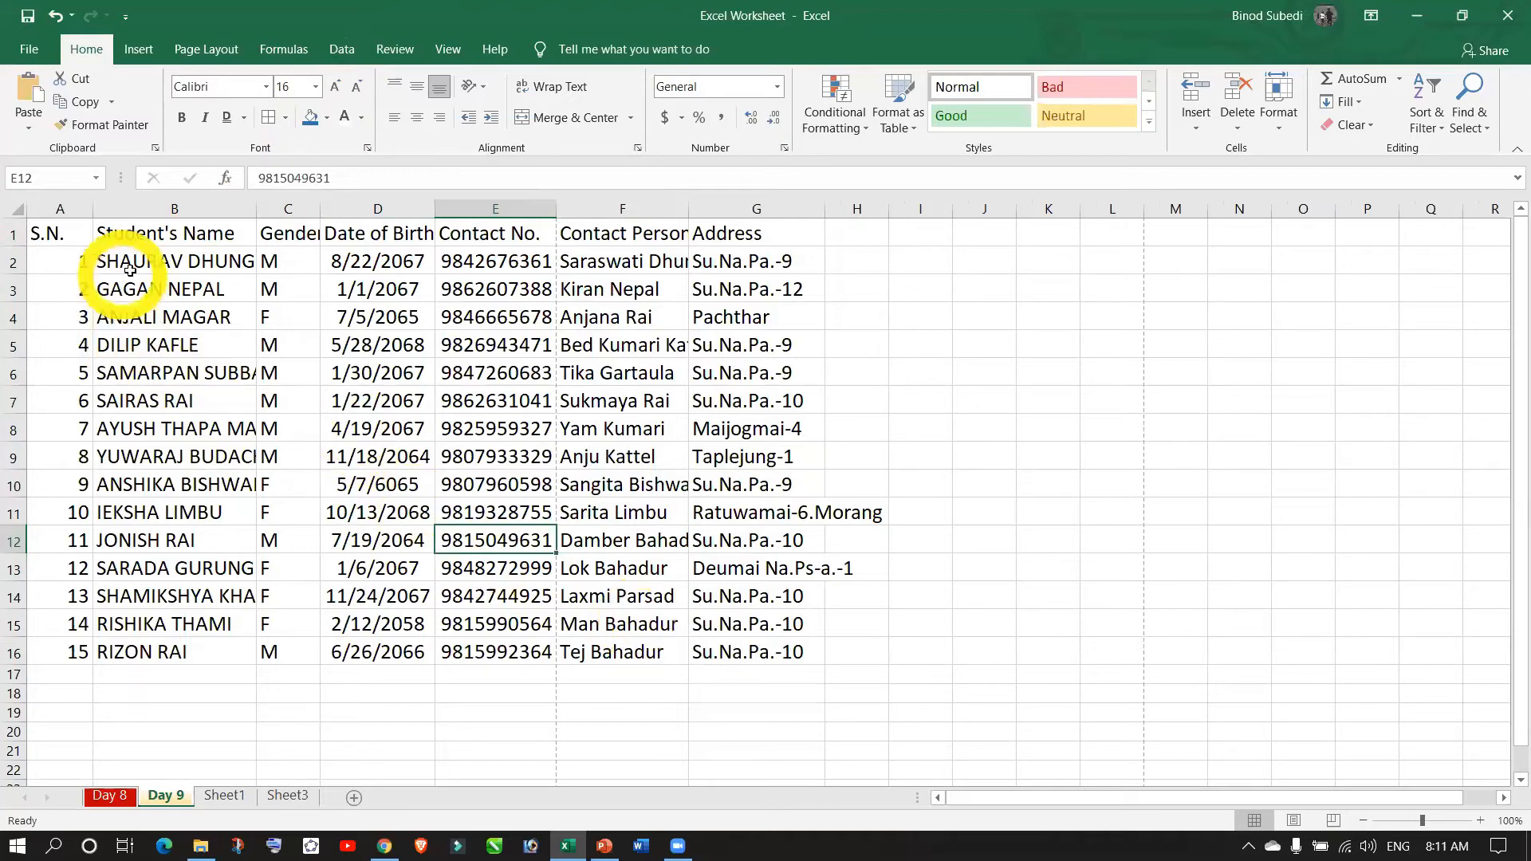
- Widen the Student's Name column slightly, then autofit the width of all the sheet's columns
drag(256, 209, 281, 219)
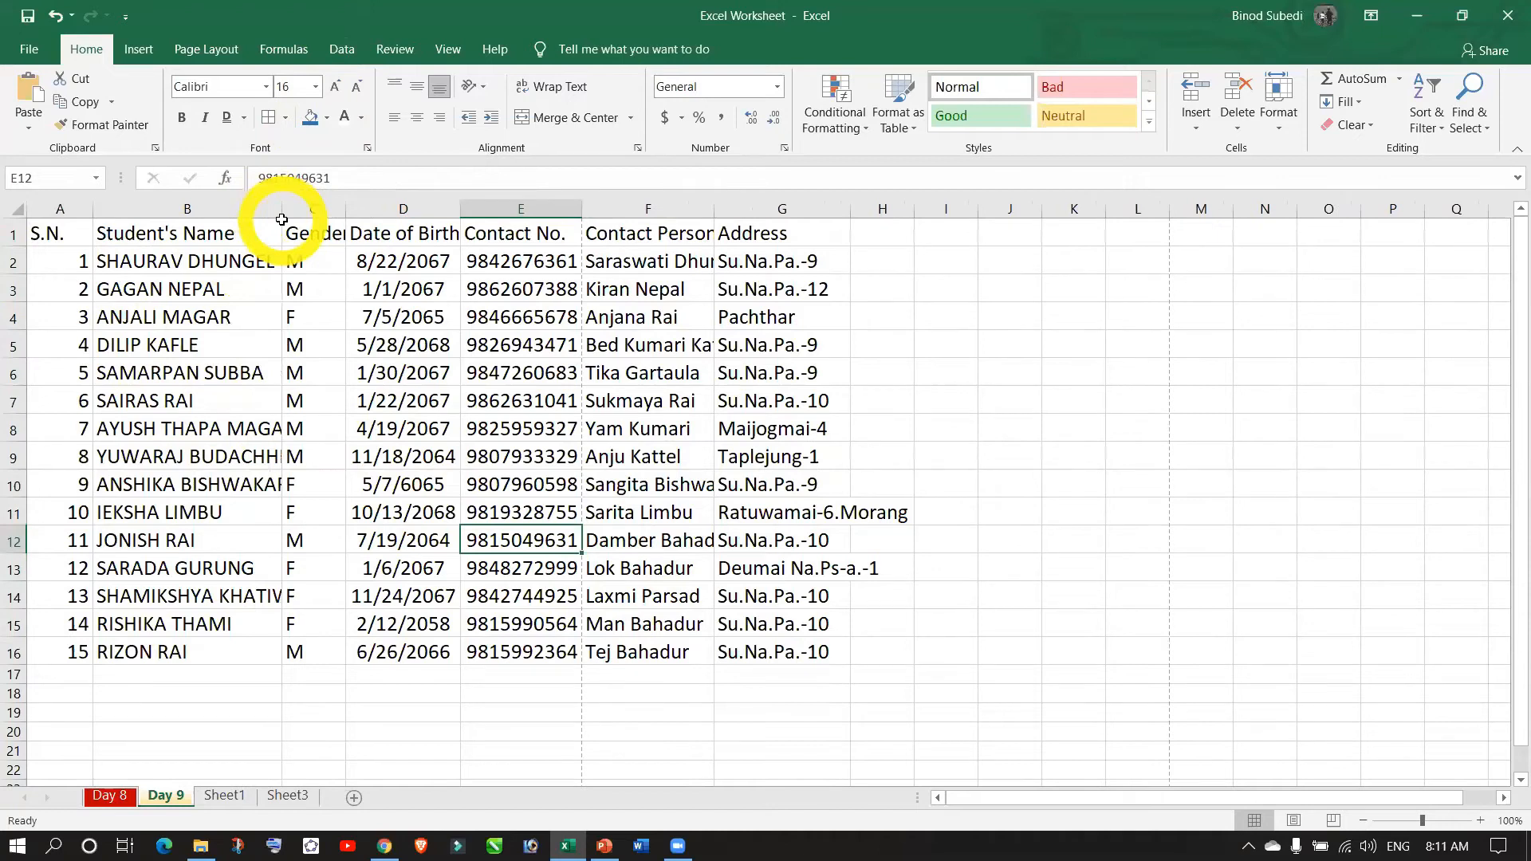
click(683, 484)
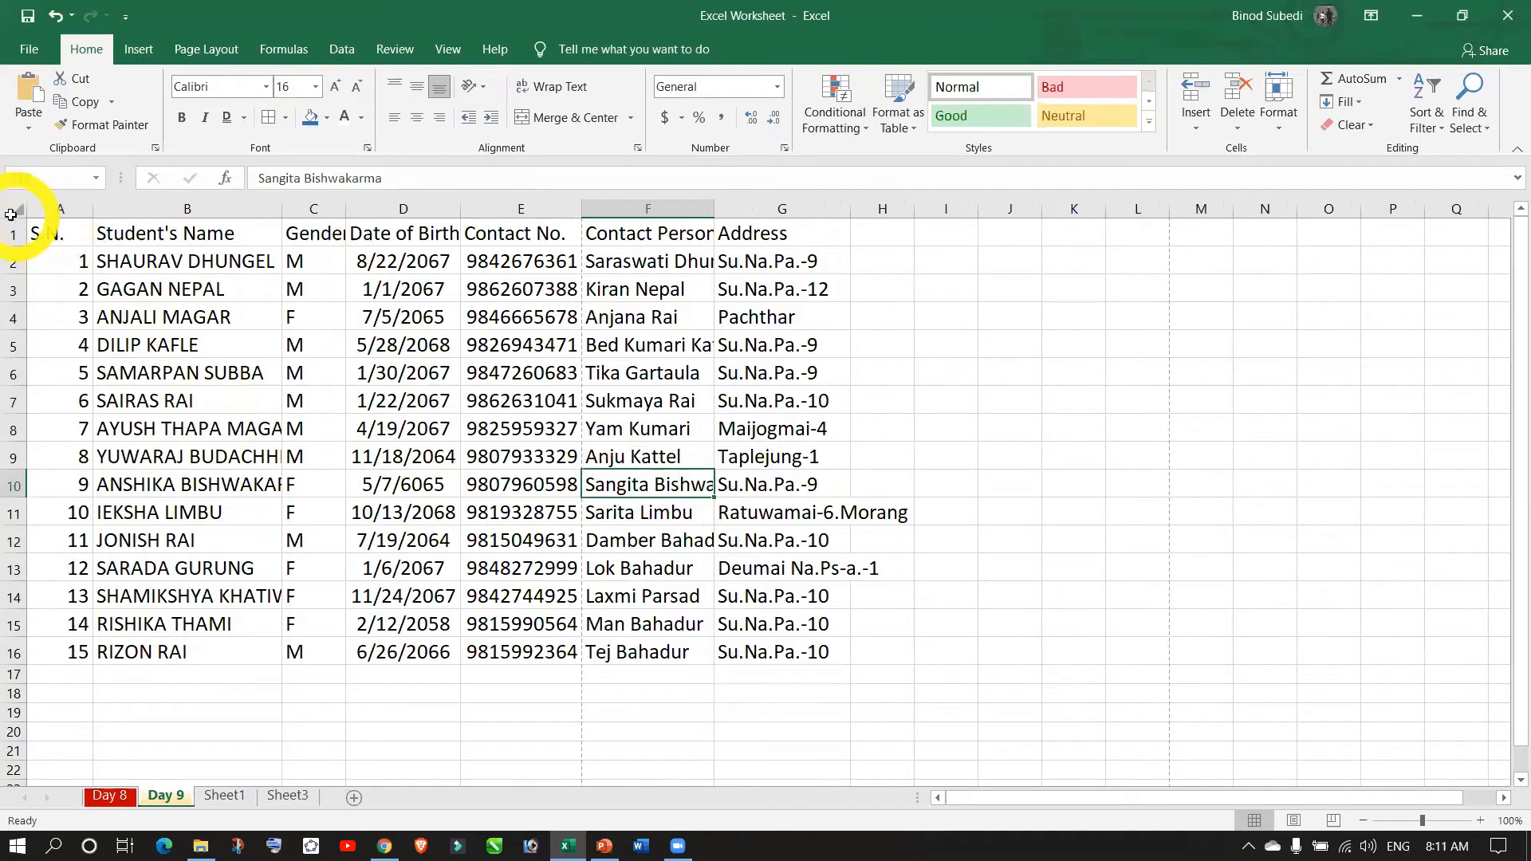
click(12, 215)
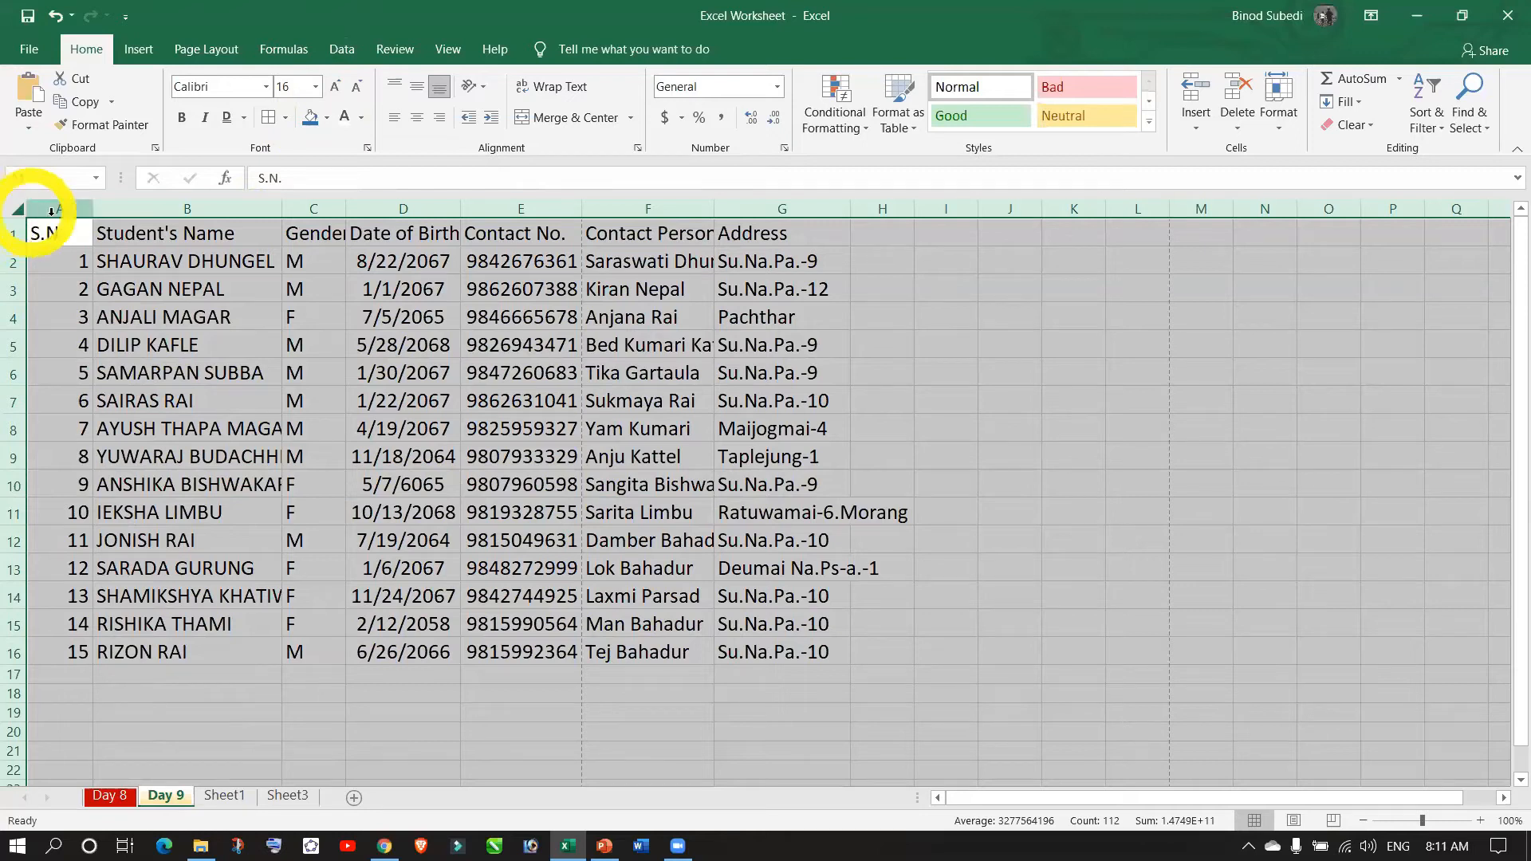
double_click(92, 211)
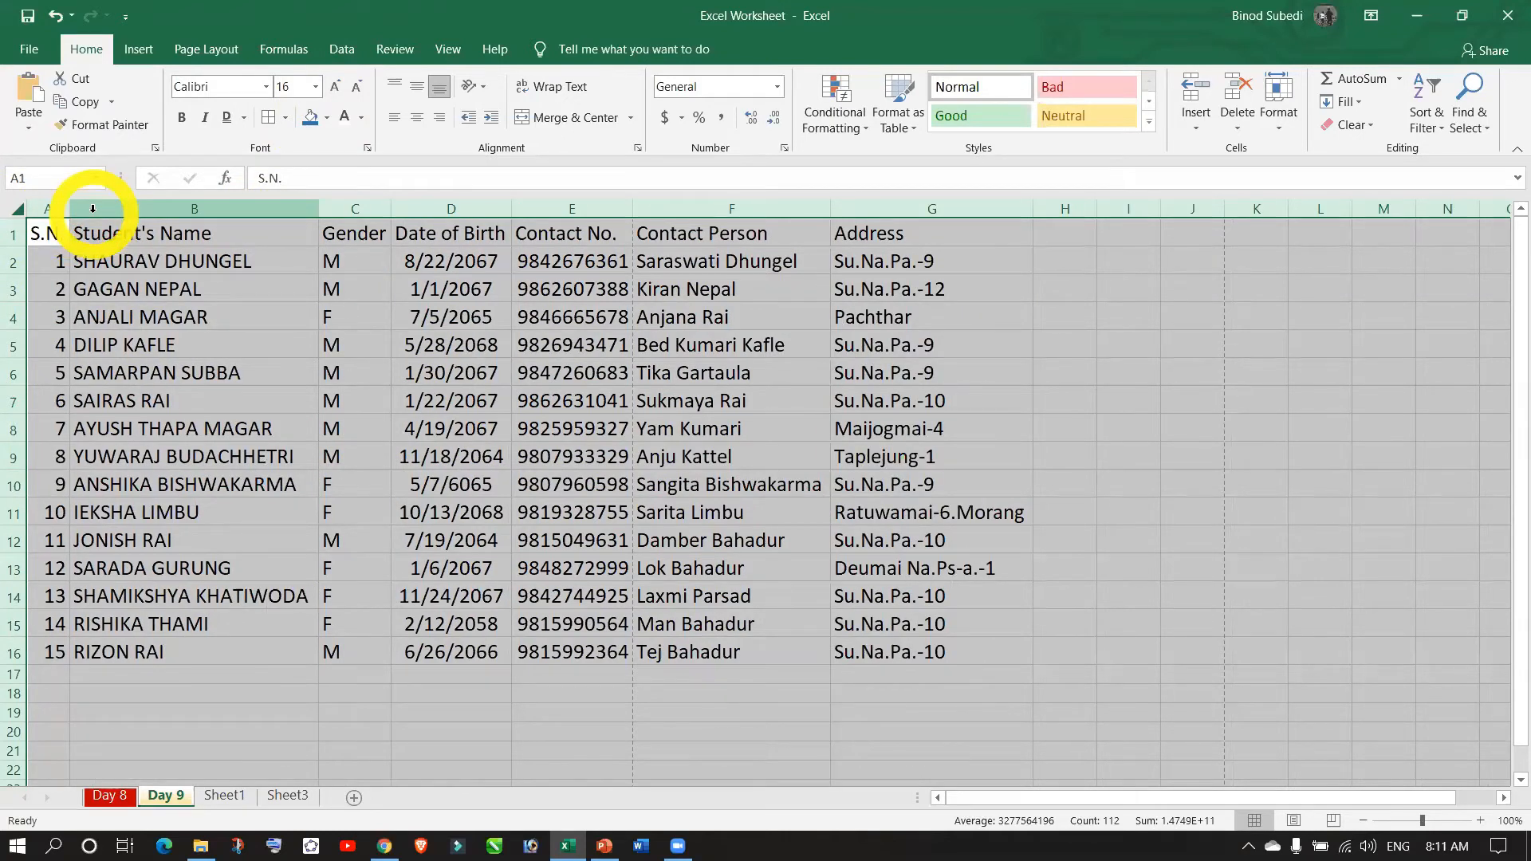
click(540, 747)
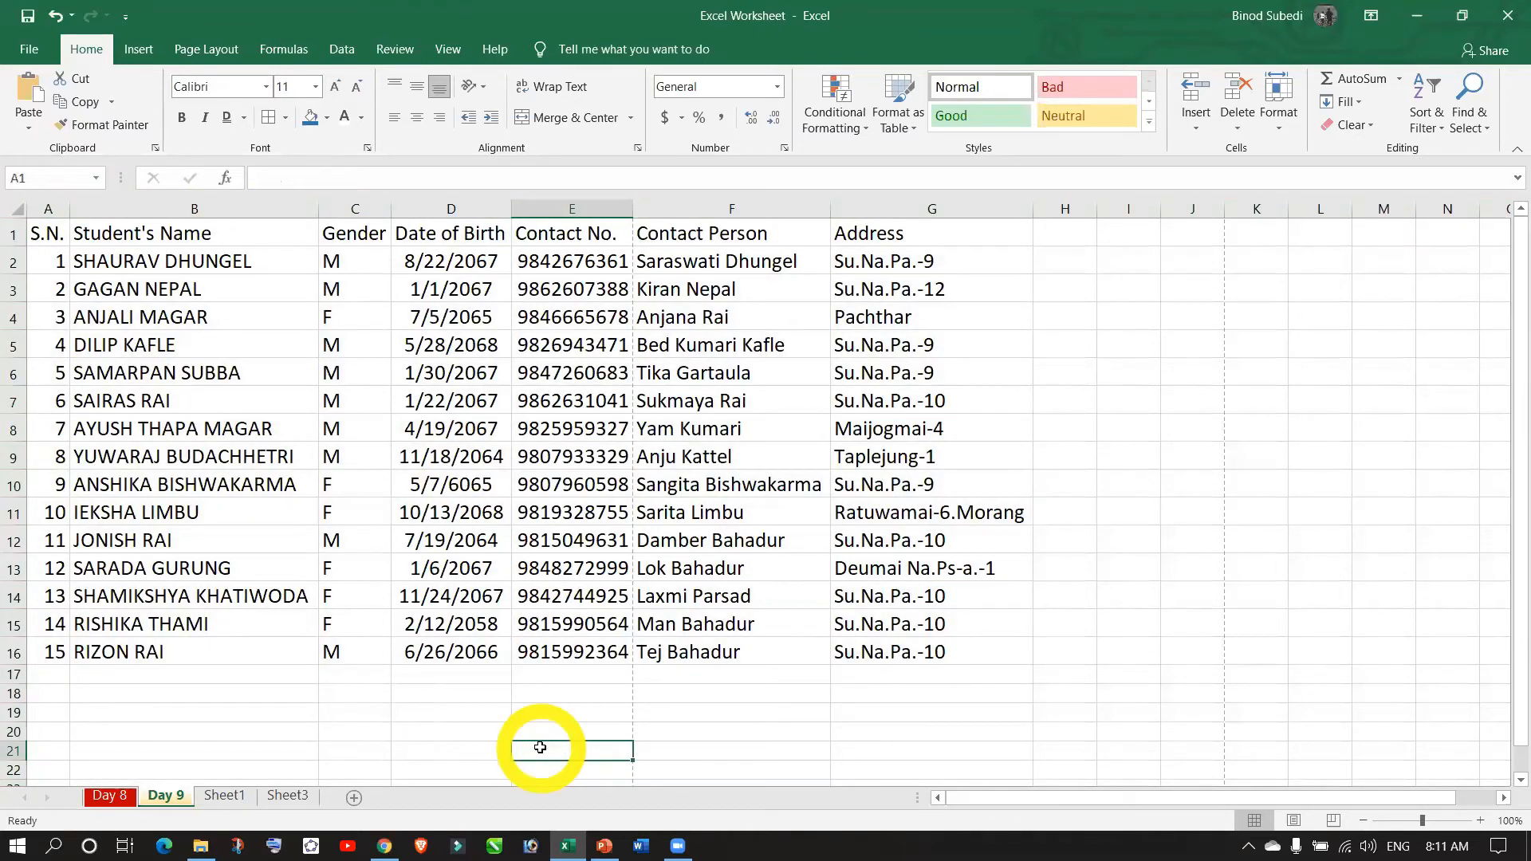
- Undo the column autofit and the widening of the Student's Name column
key(ctrl+z)
key(ctrl+z)
click(604, 602)
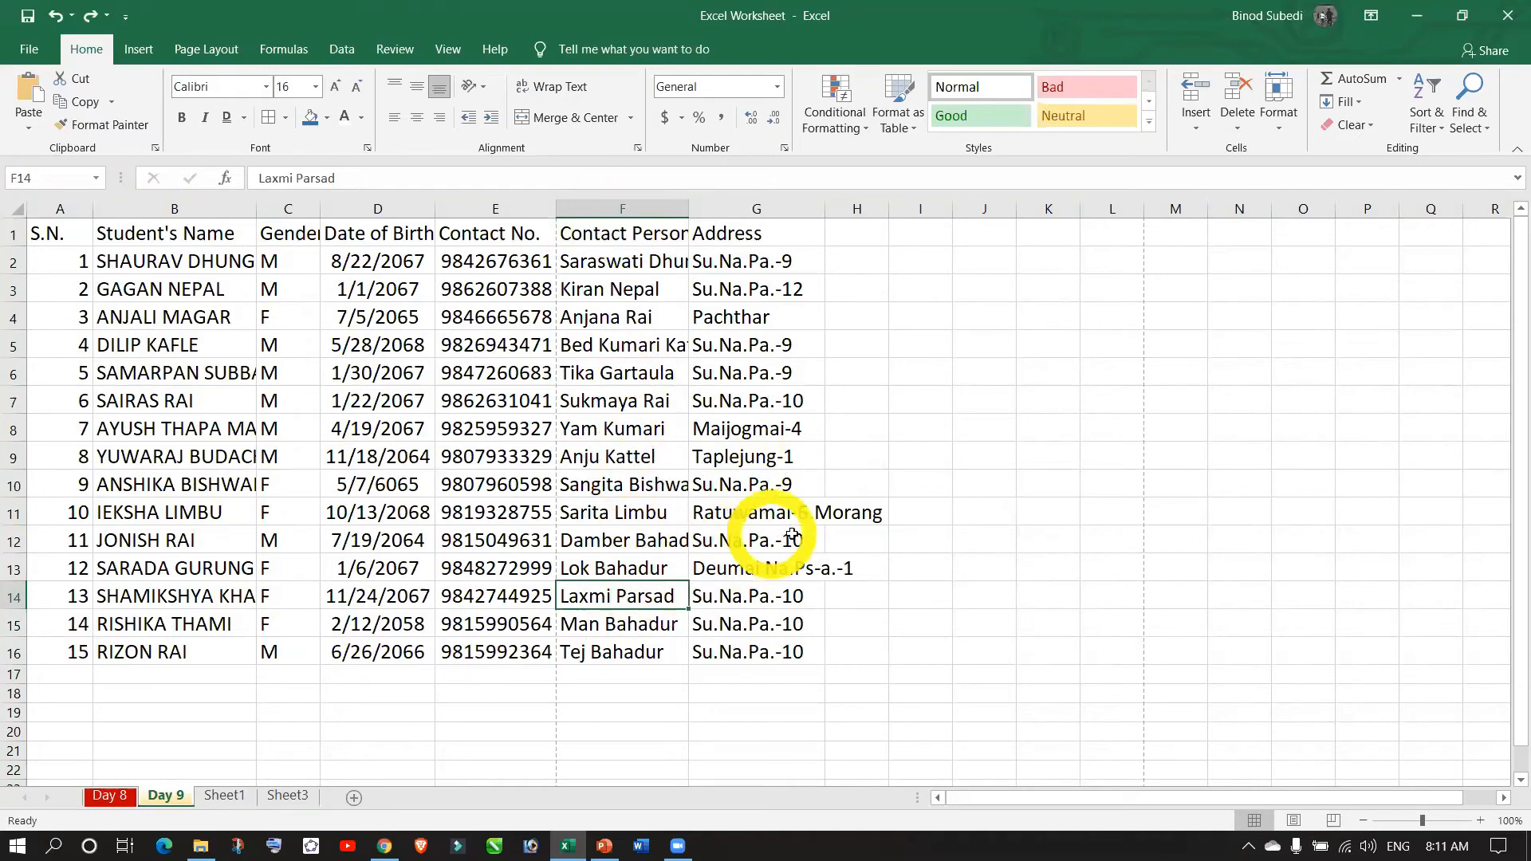
click(842, 514)
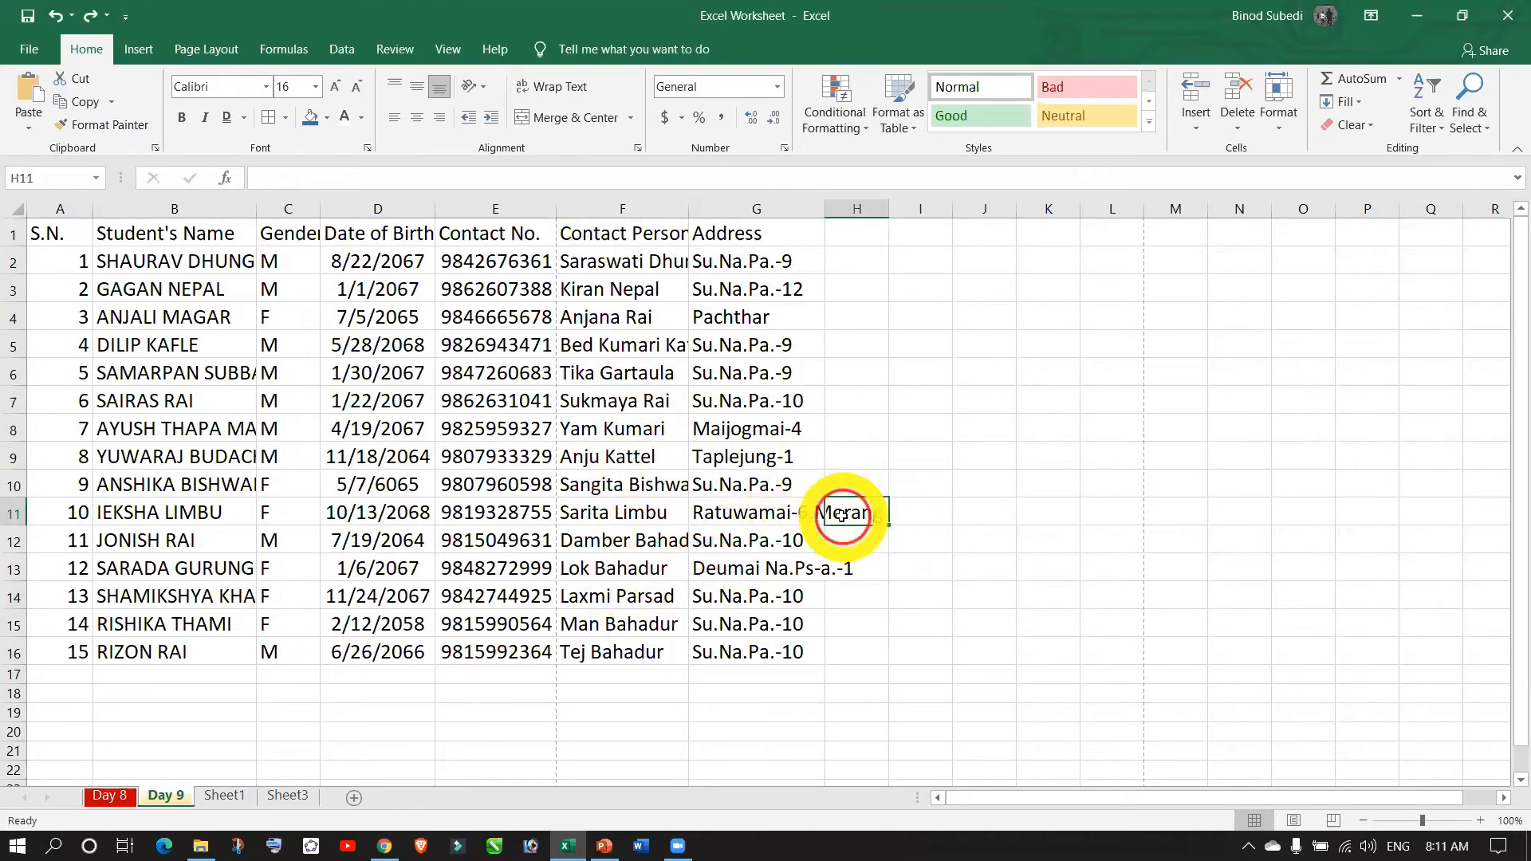
click(922, 514)
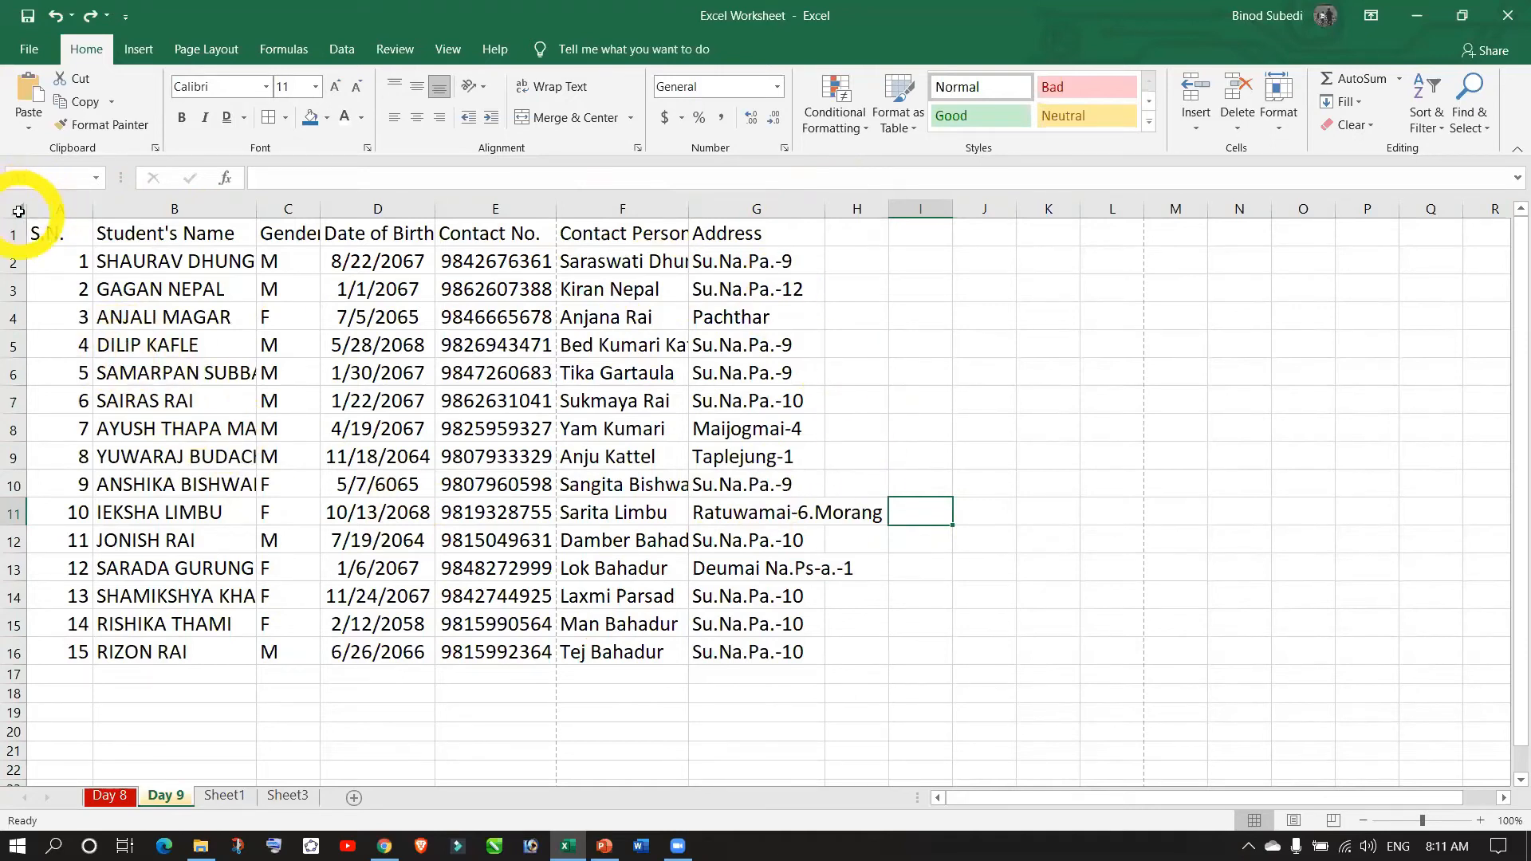
- Select the entire Day 9 sheet and autofit the width of all its columns to their contents
click(17, 206)
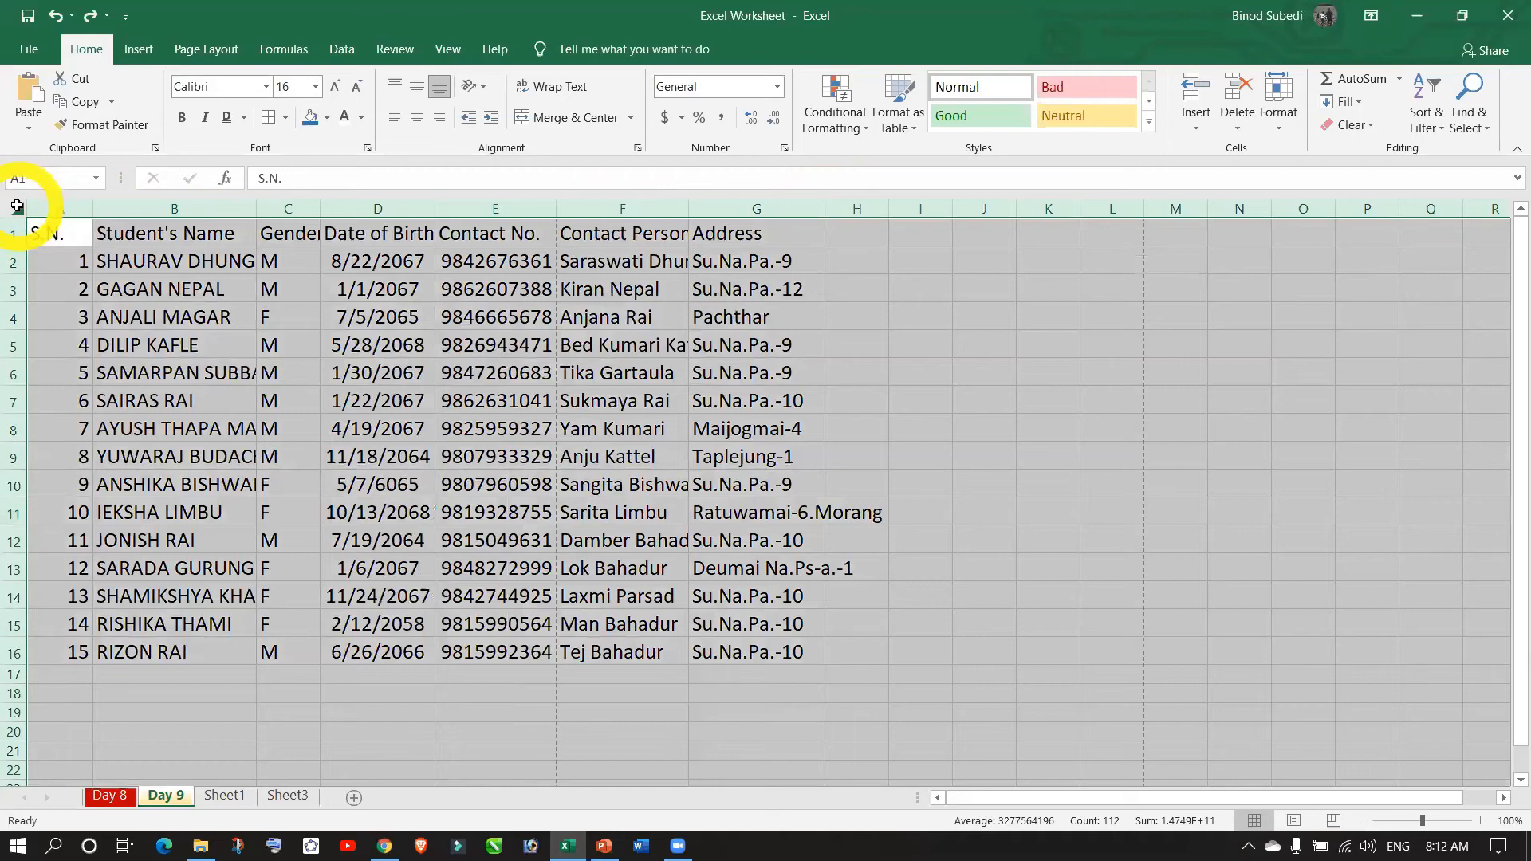
double_click(94, 209)
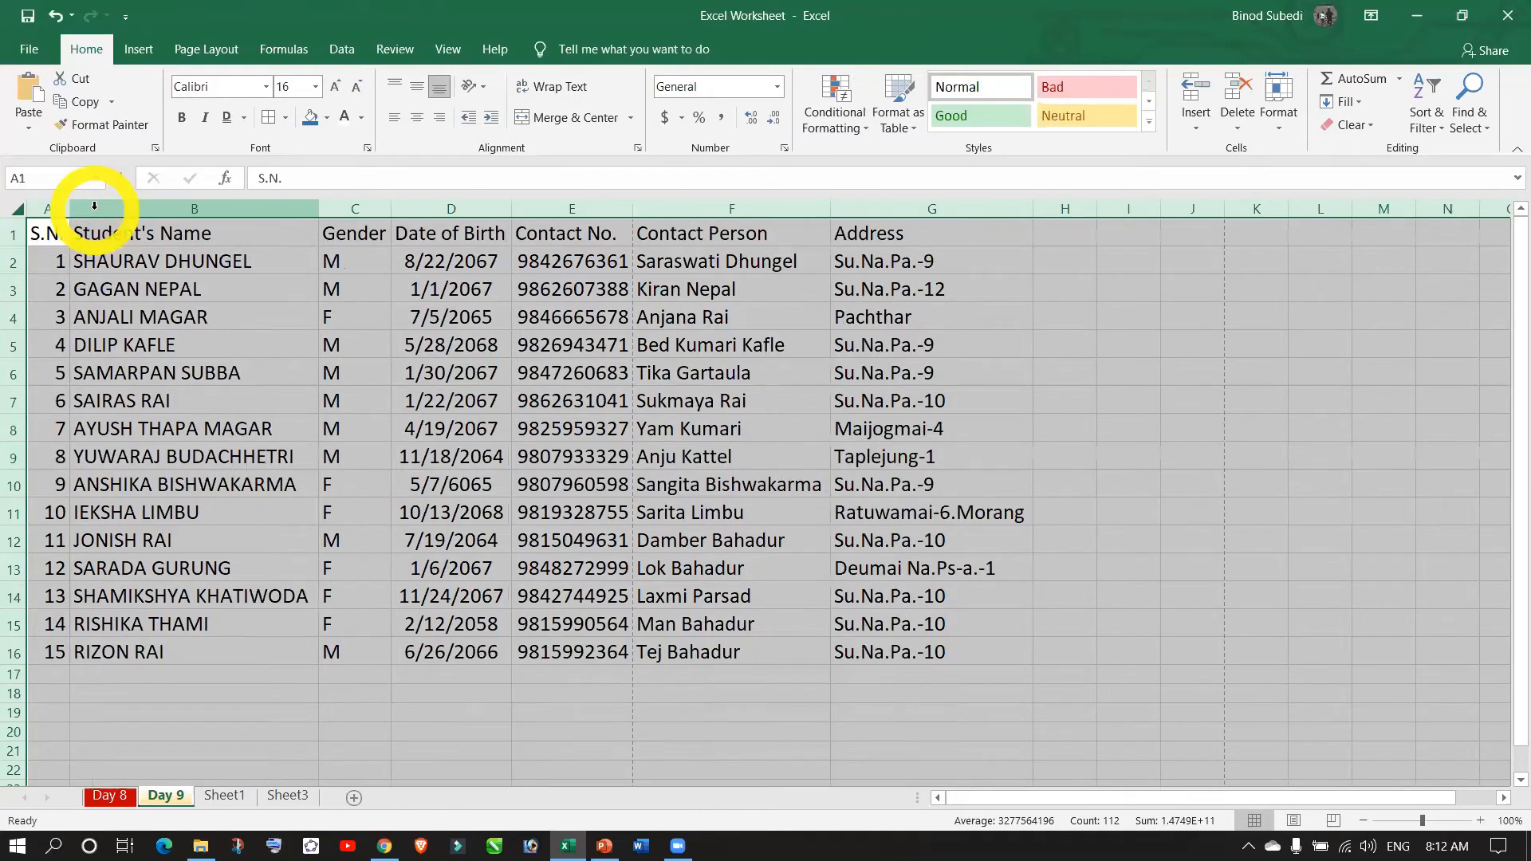
click(667, 559)
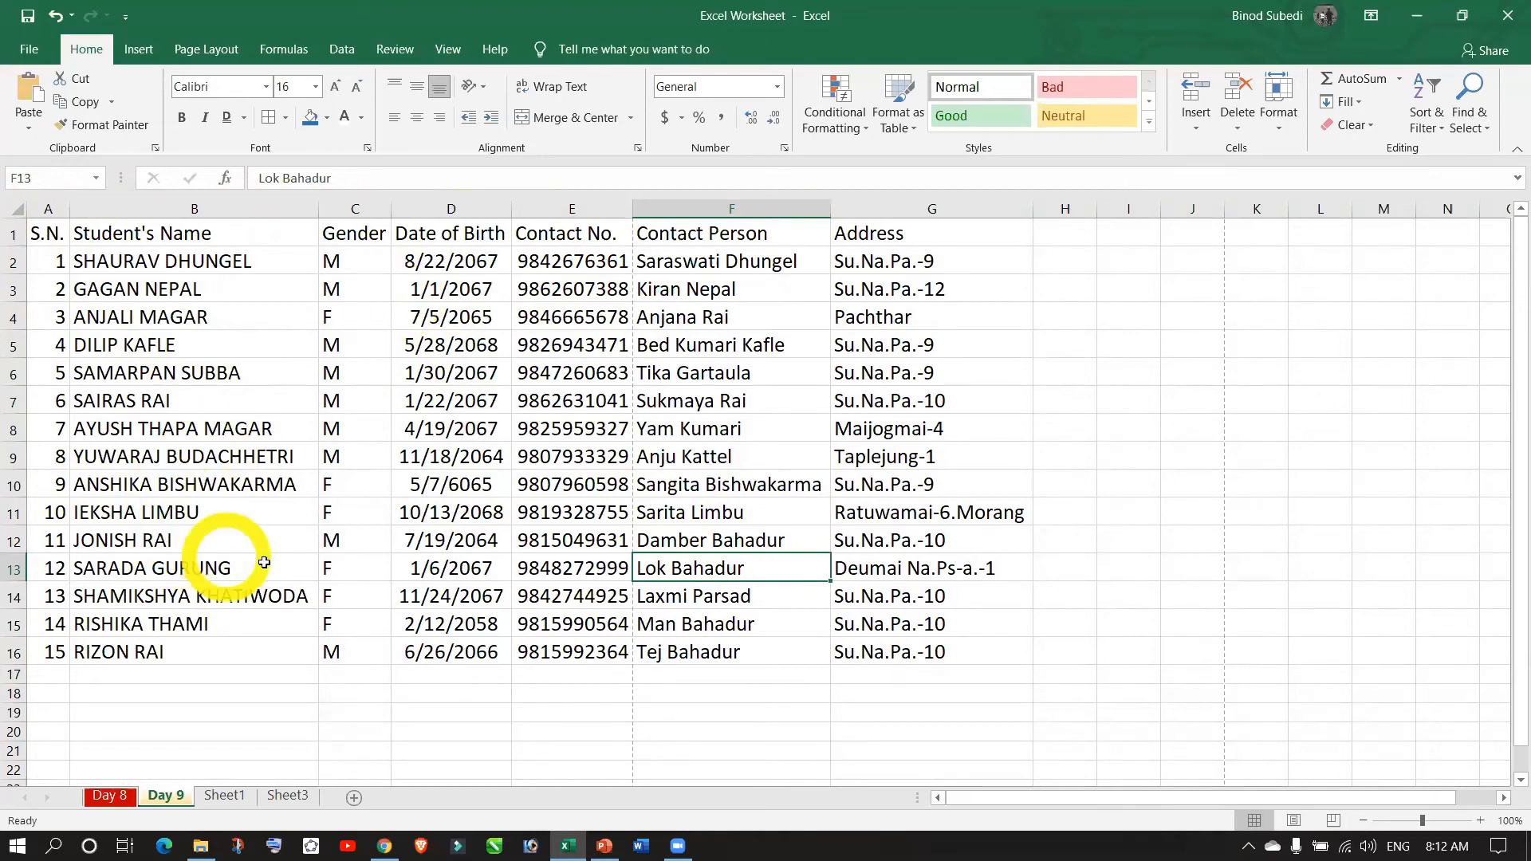
click(461, 565)
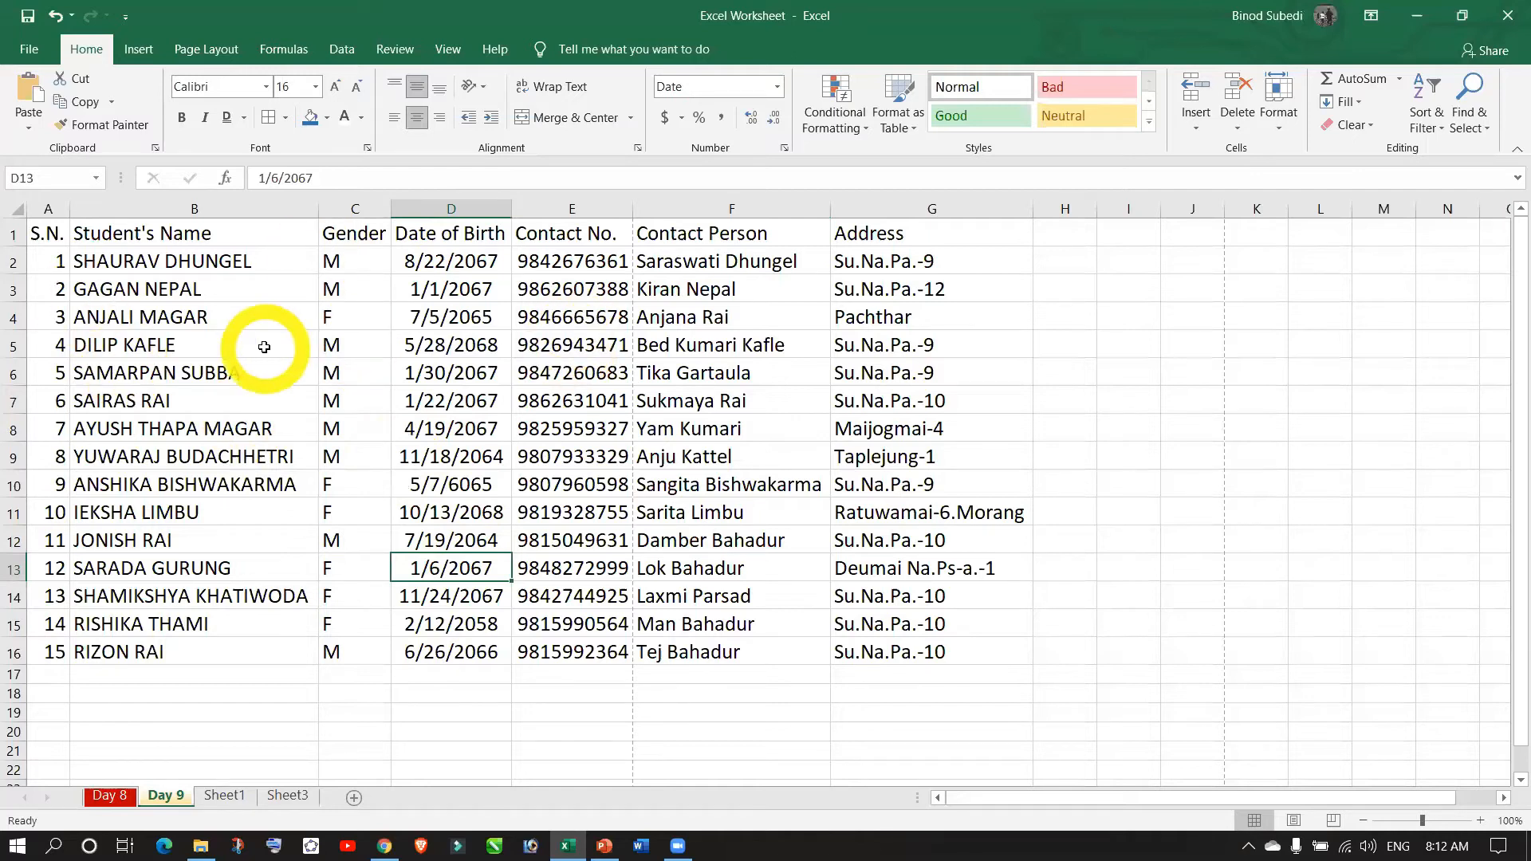
- Insert a blank row above the header row of the student table
click(13, 234)
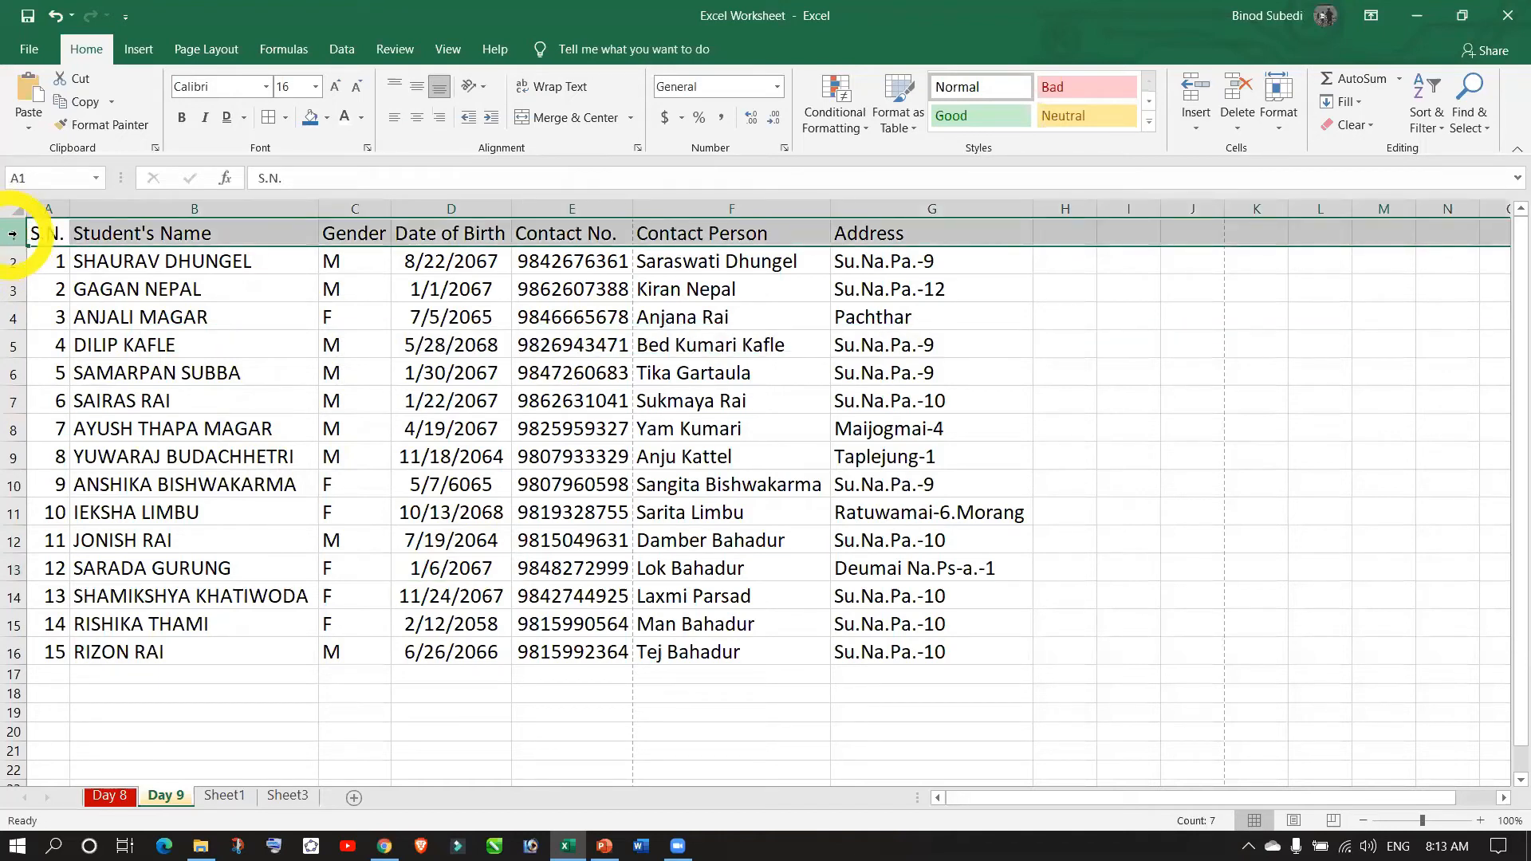
right_click(13, 233)
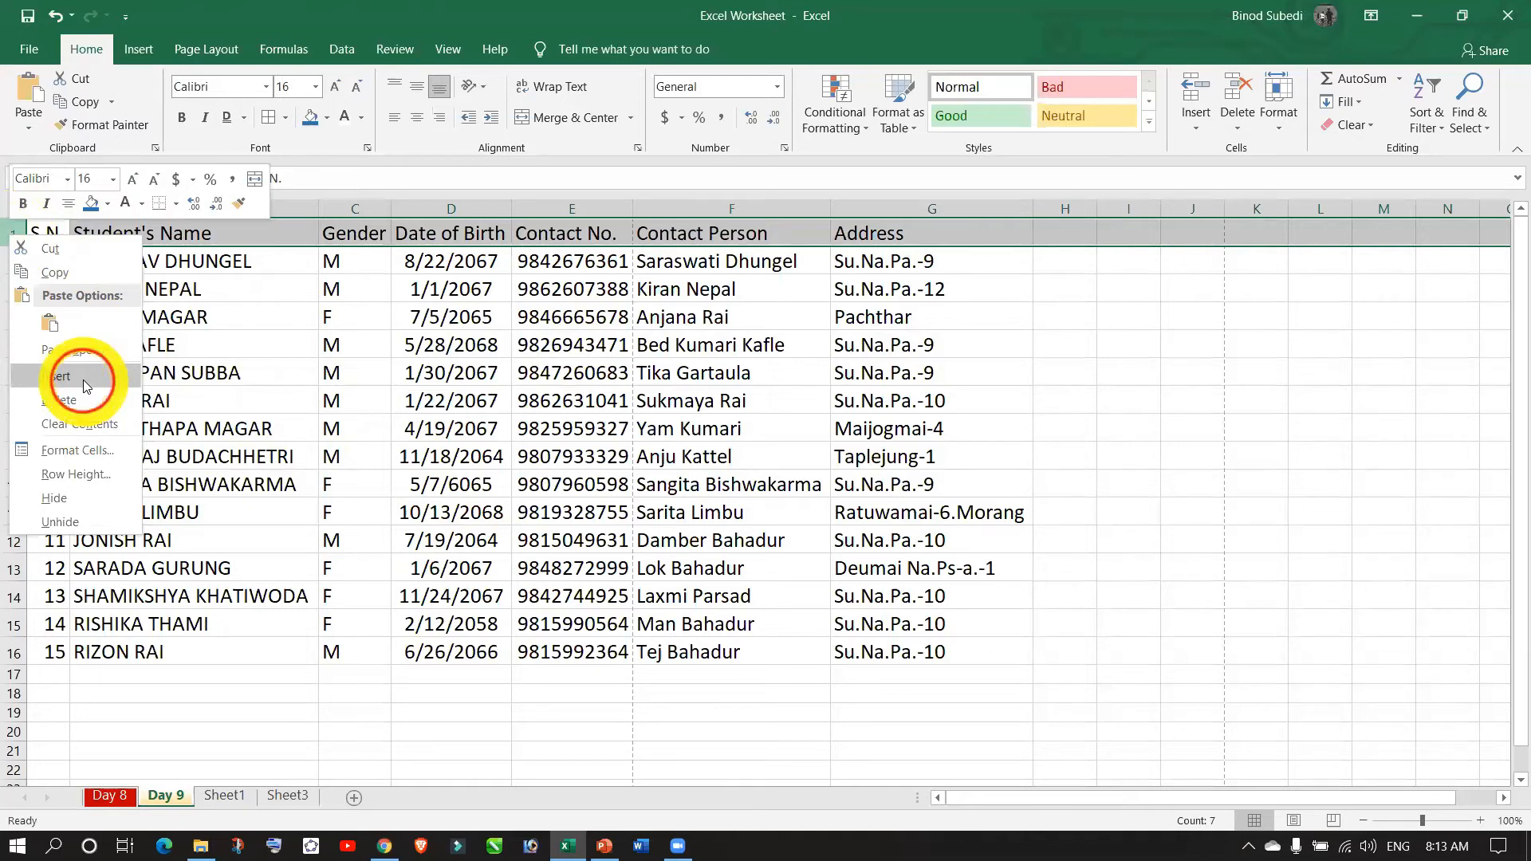
click(83, 380)
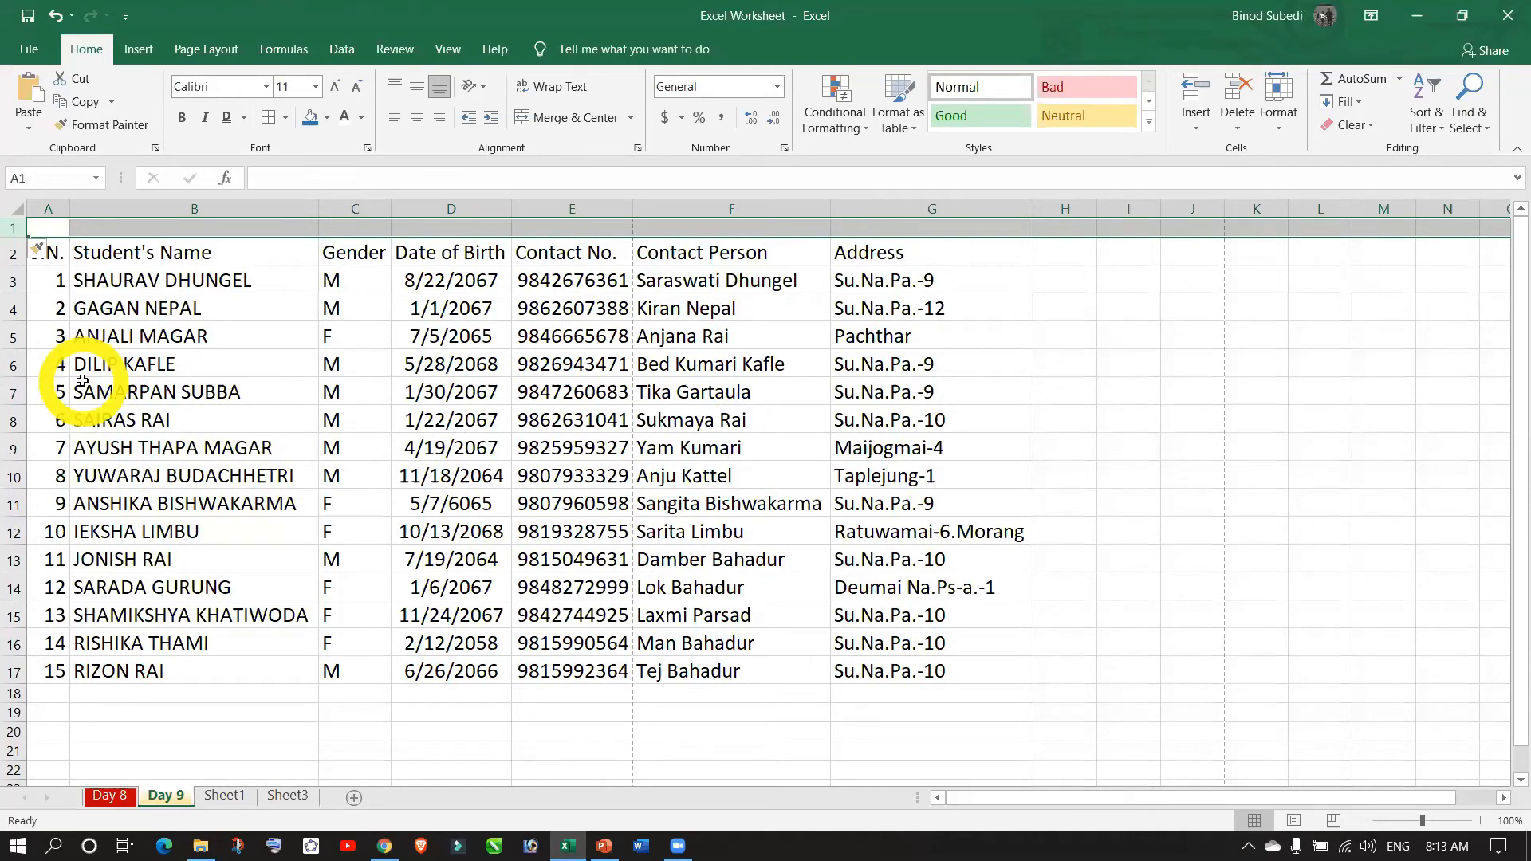
click(247, 360)
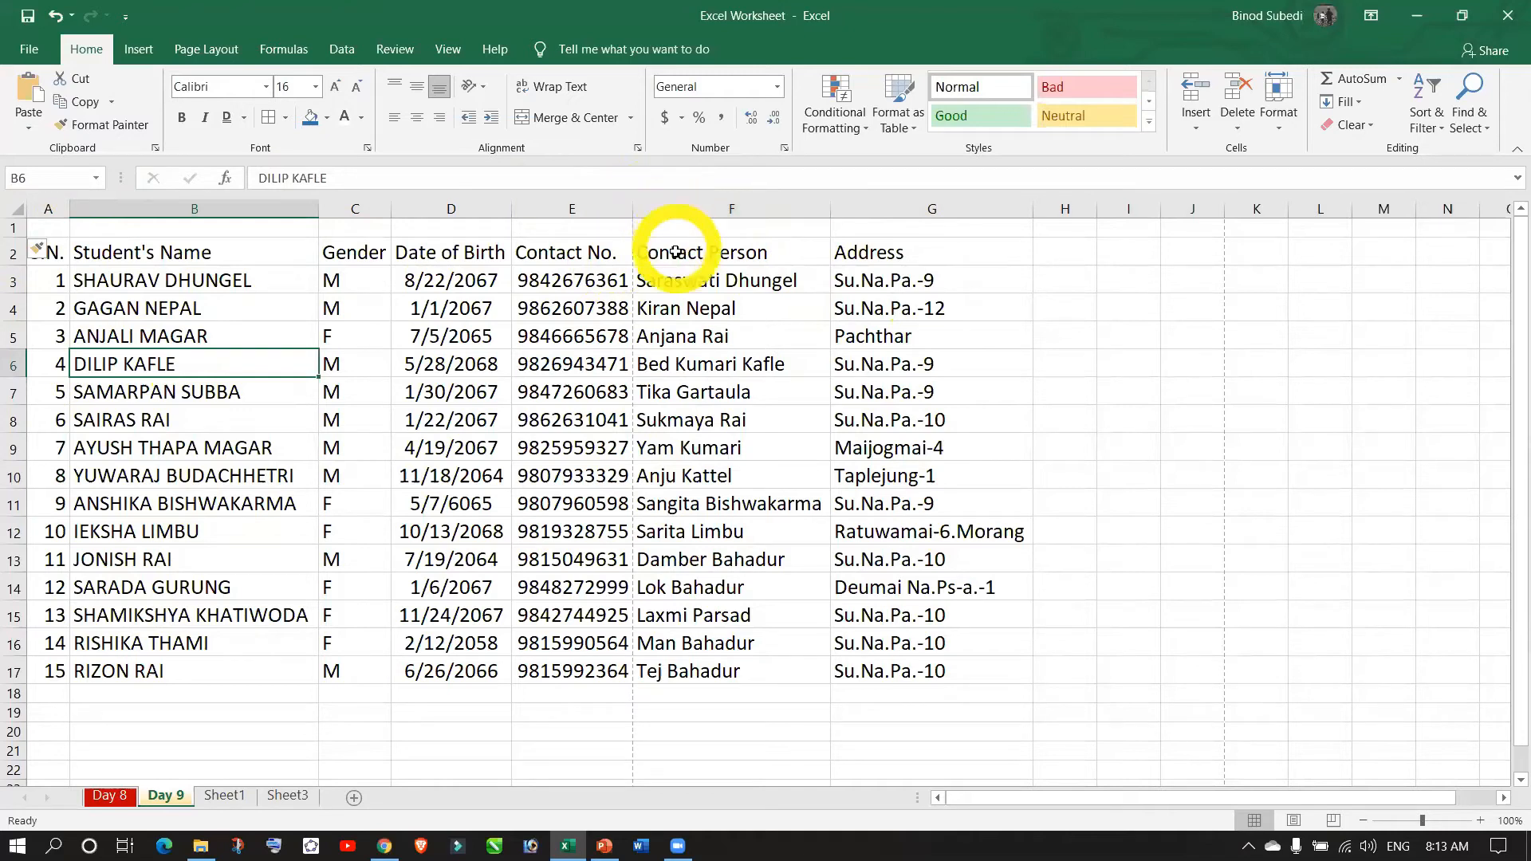
- Insert a blank column before the Contact Person column, and undo the insertion
click(670, 202)
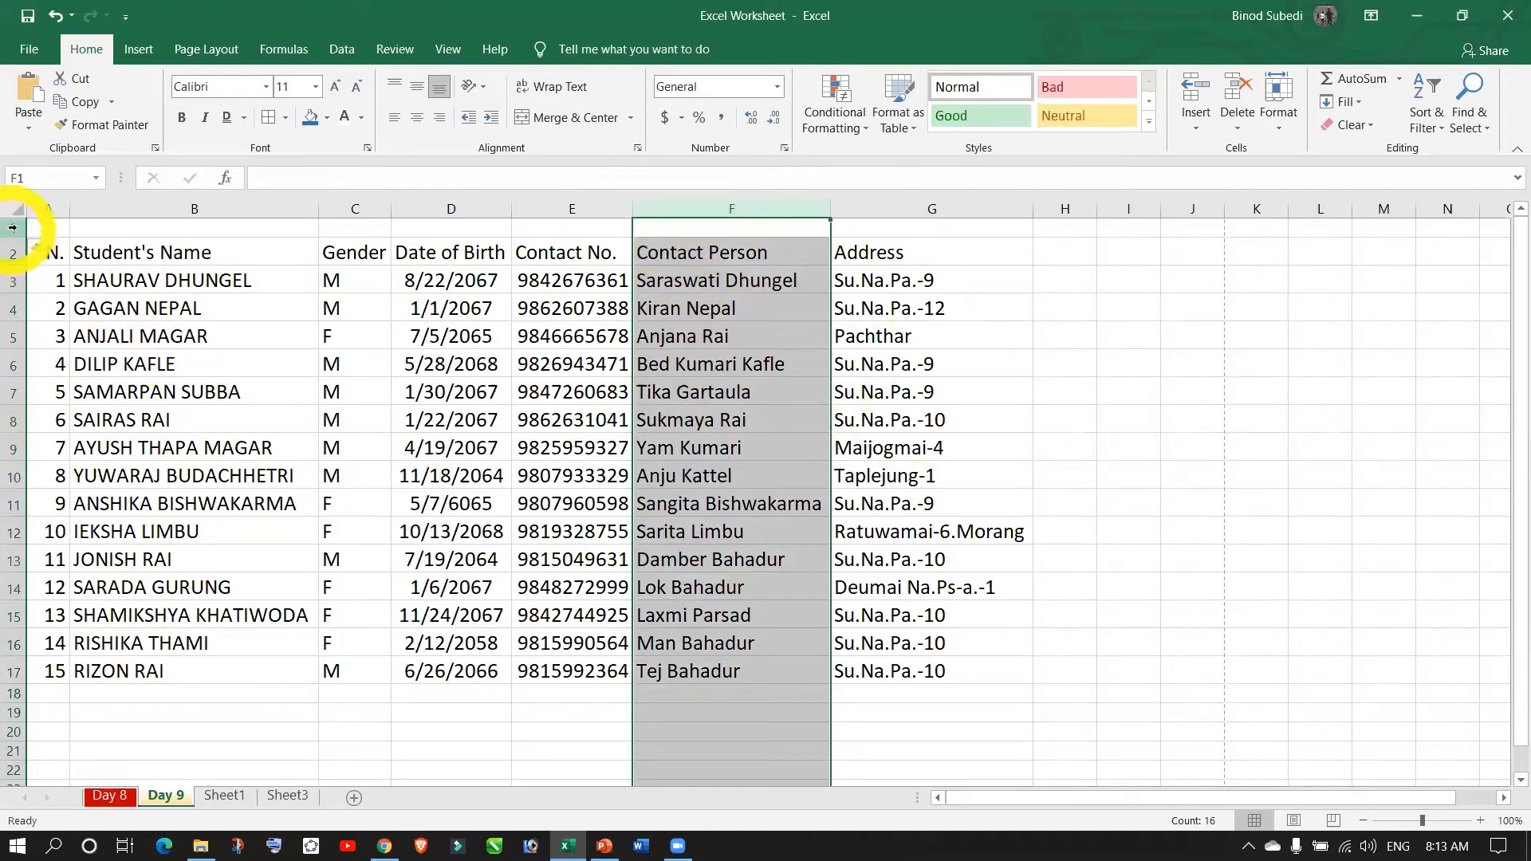
click(13, 228)
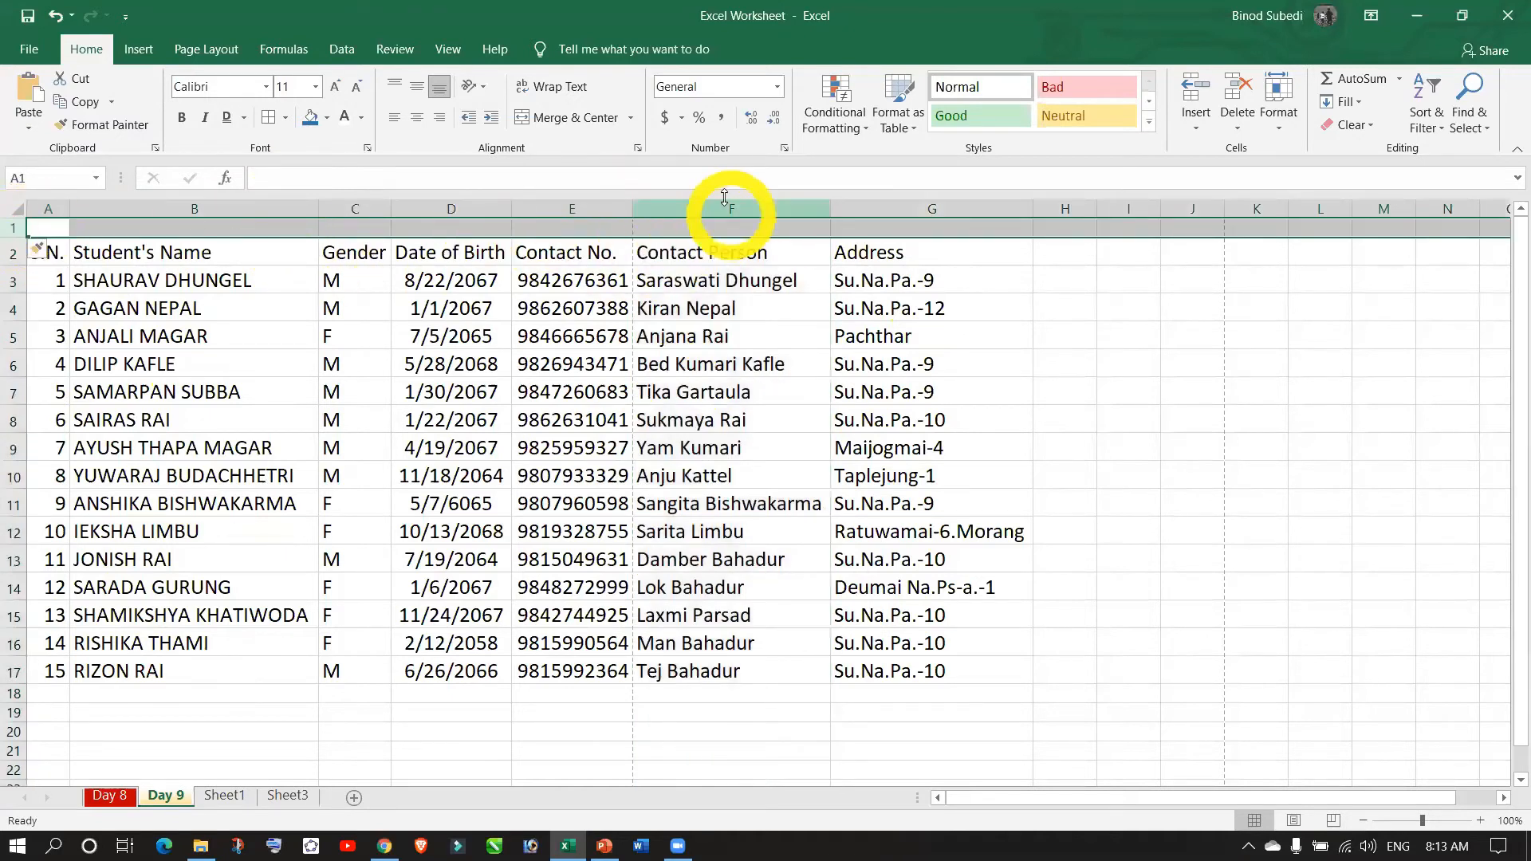
click(721, 200)
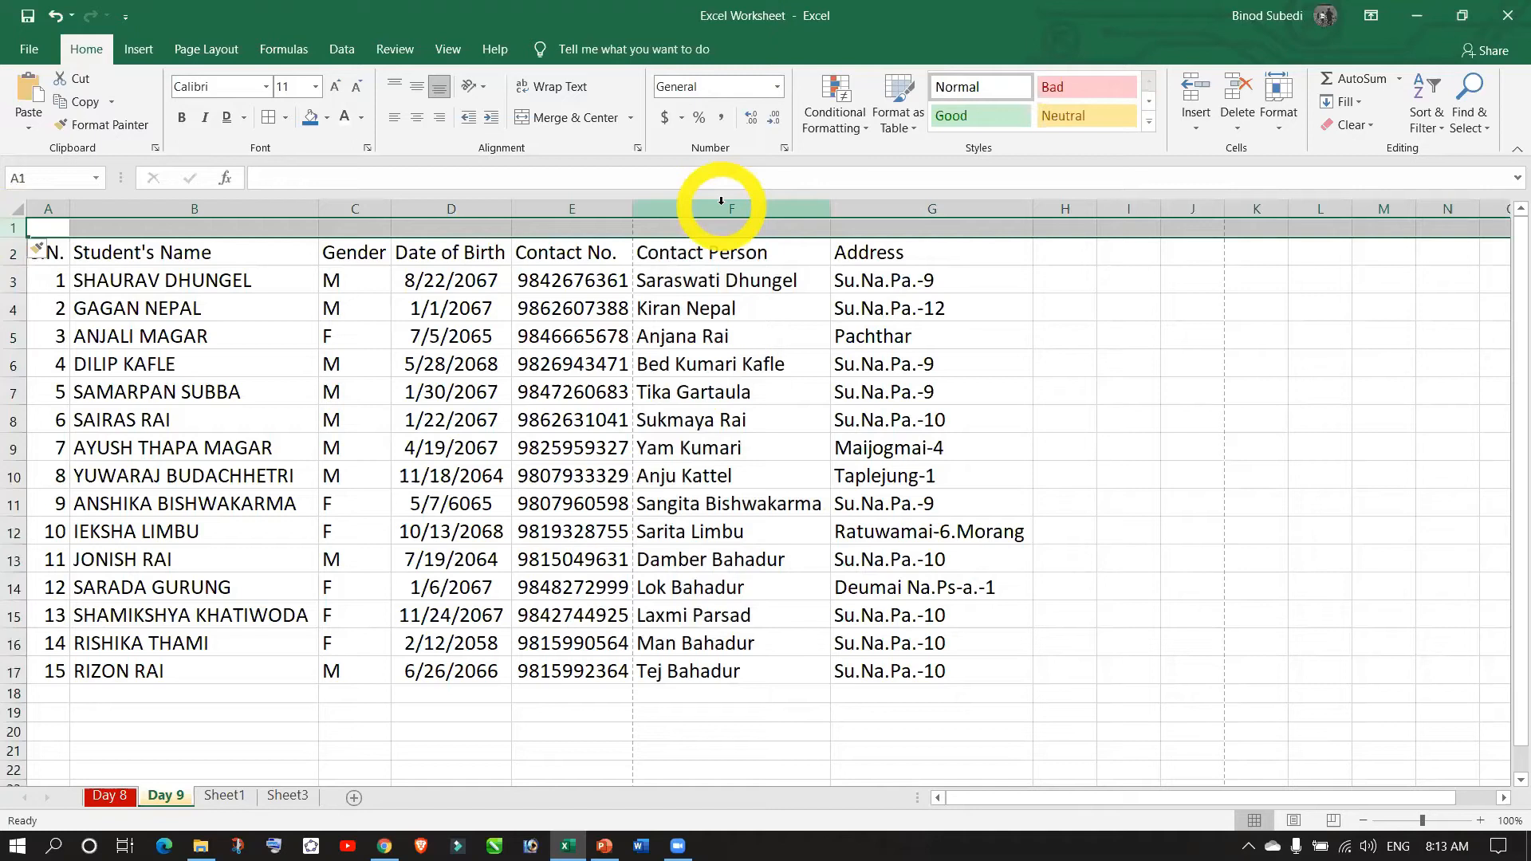
click(721, 206)
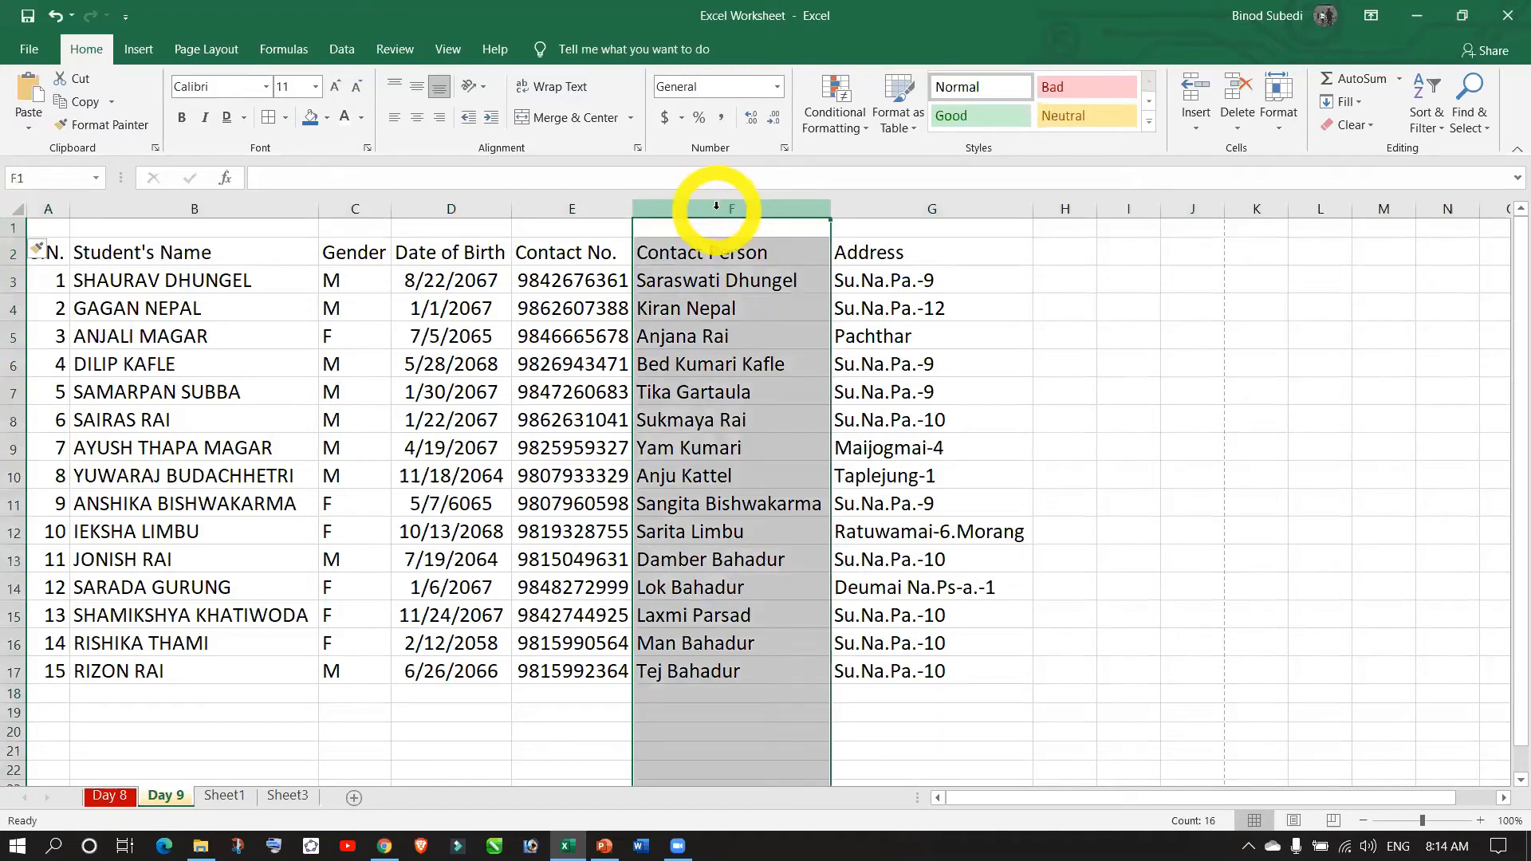
right_click(716, 207)
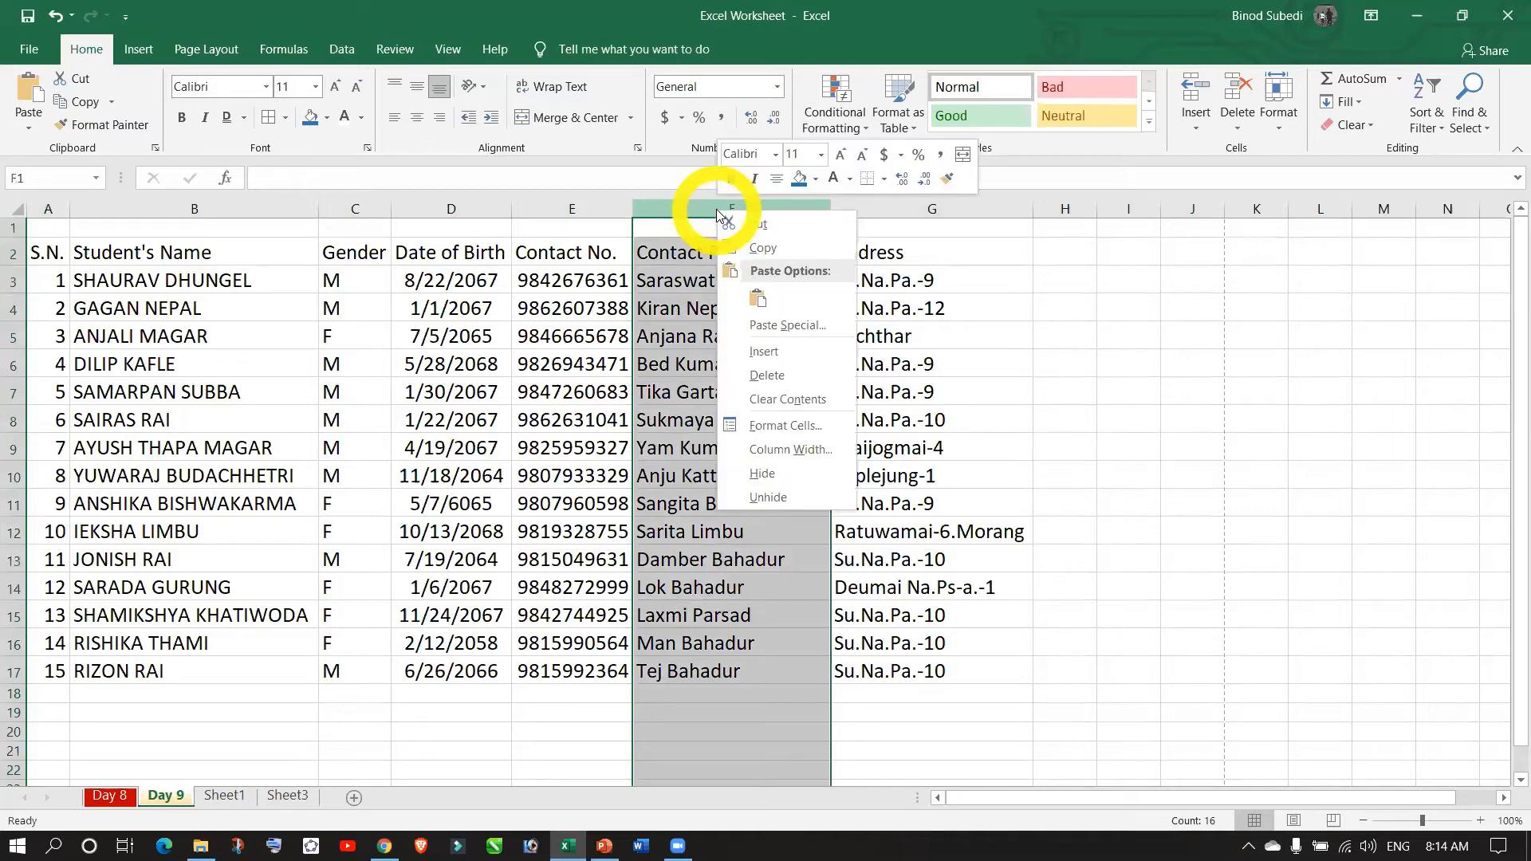
click(780, 351)
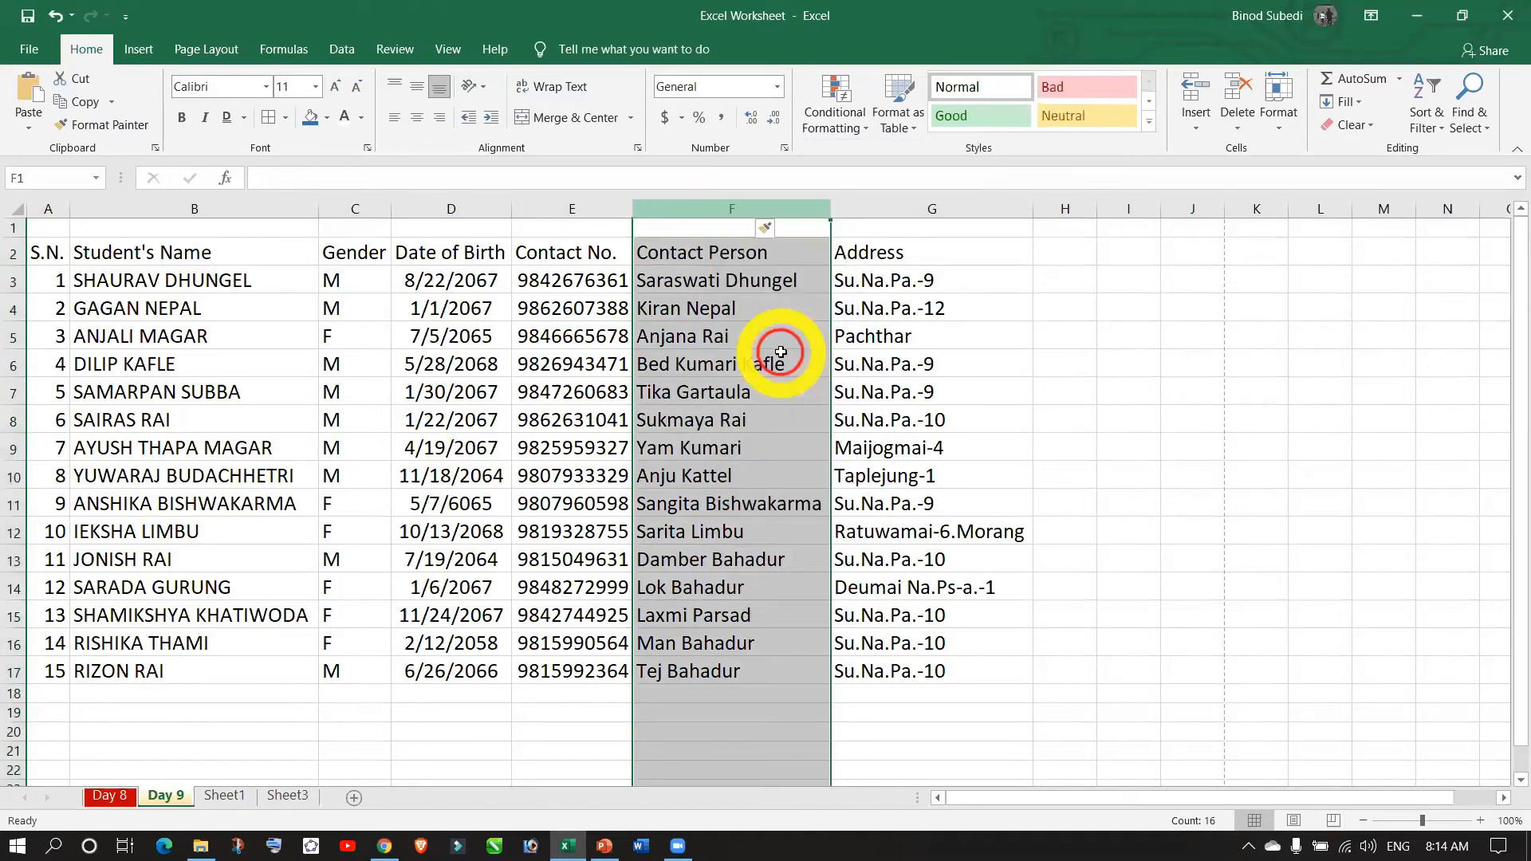
click(683, 279)
click(675, 259)
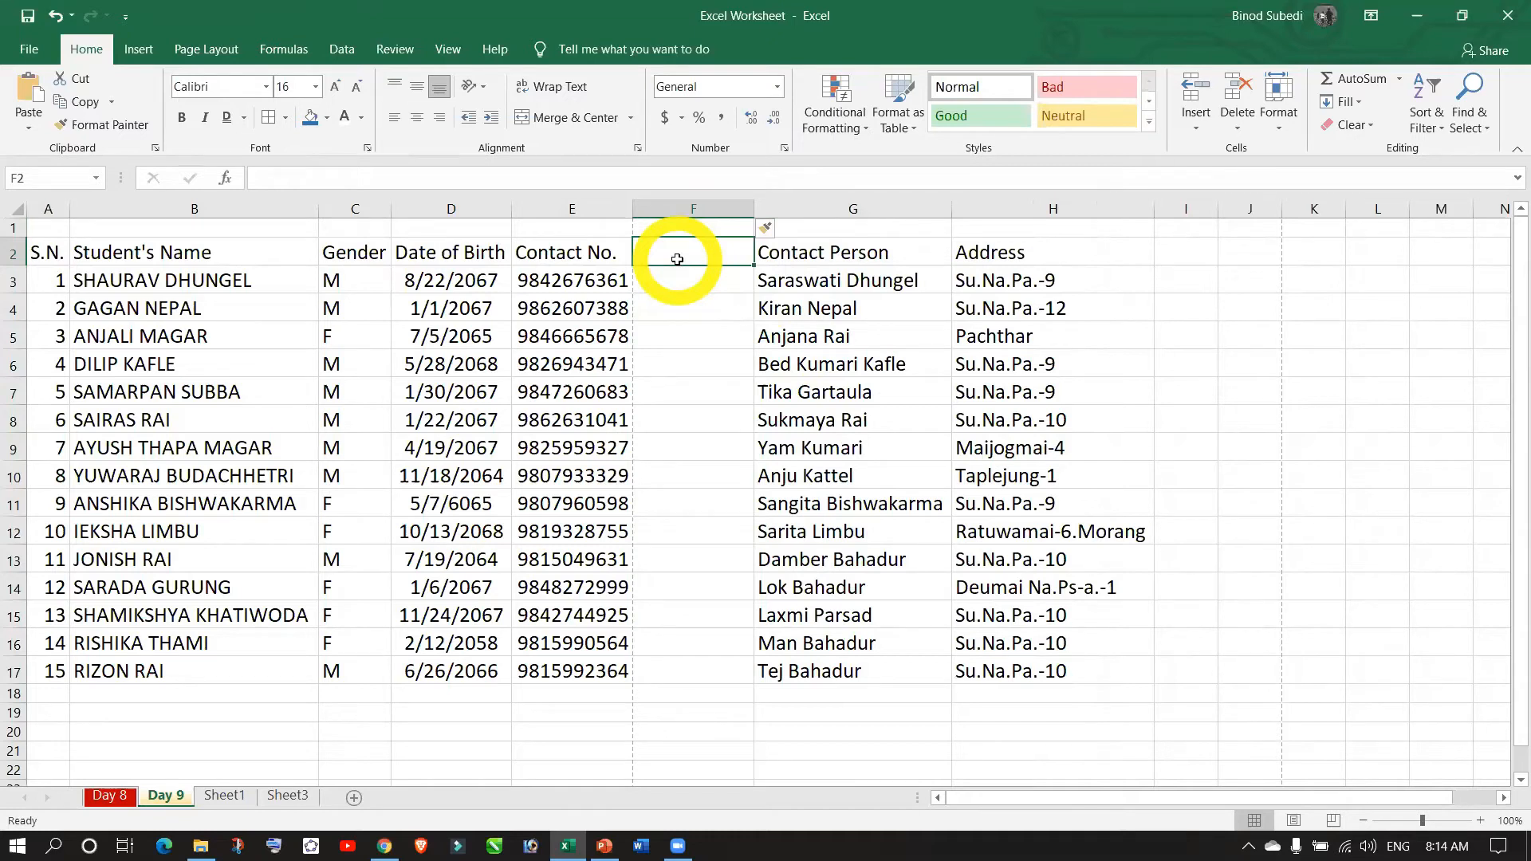
key(ctrl+z)
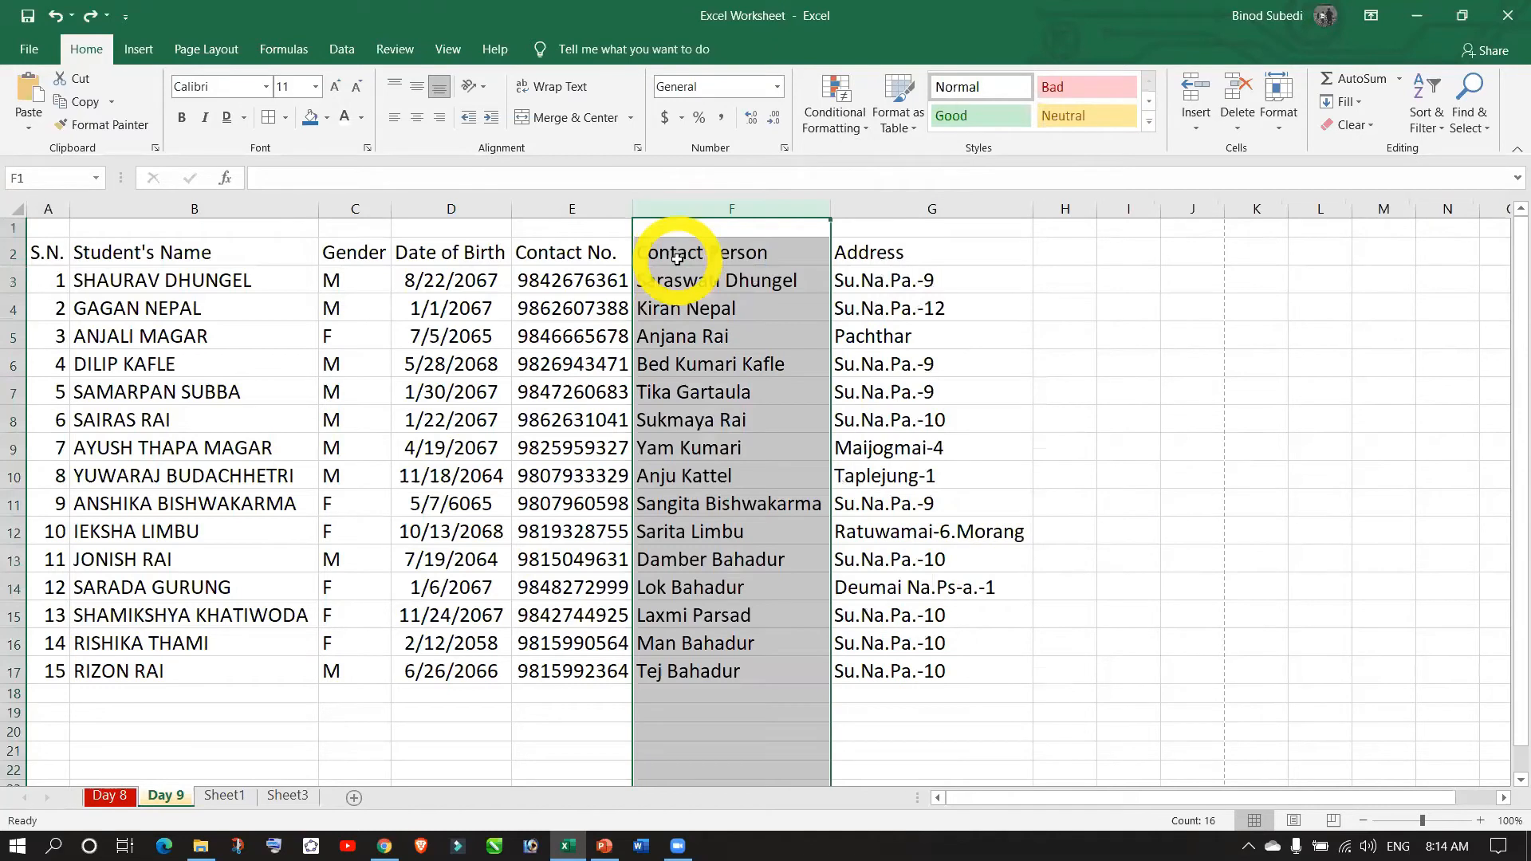
- Enter the title "Shree Fikkal Secondary School" in cell B1 of the blank row above the table
click(45, 226)
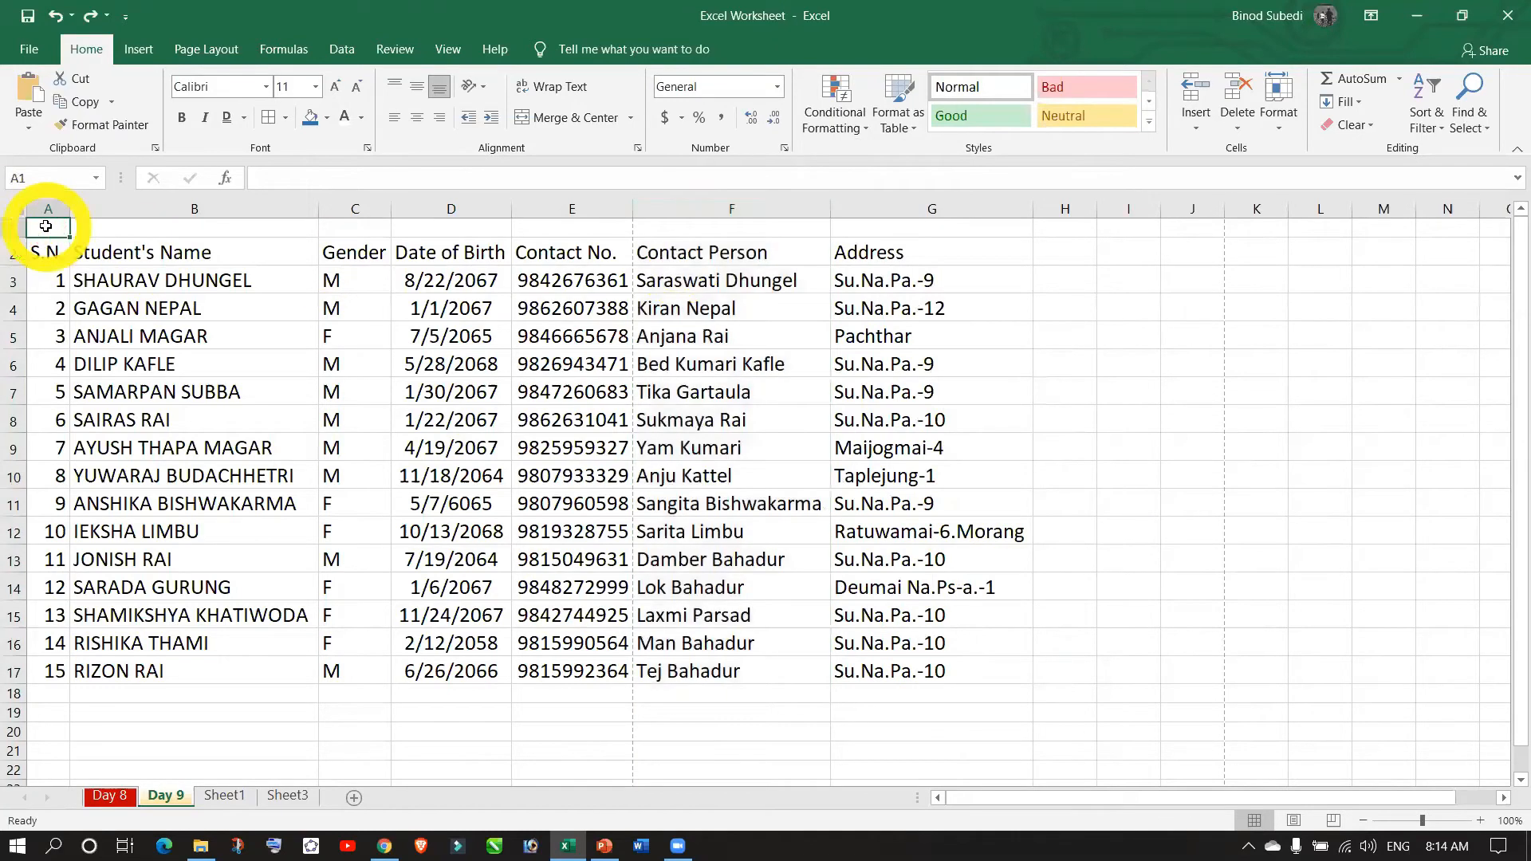
drag(45, 227, 837, 231)
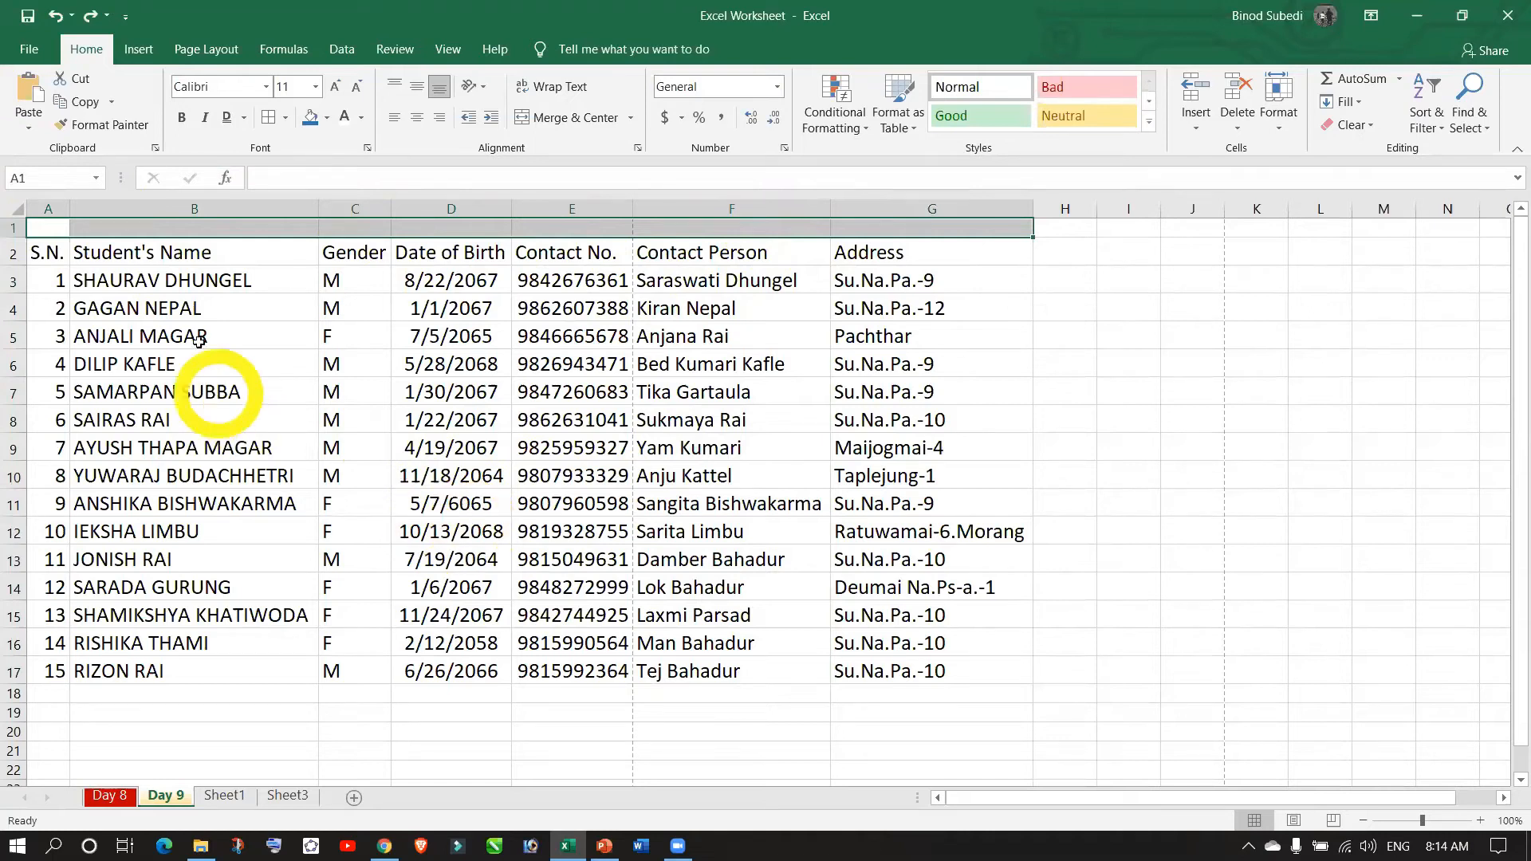
click(453, 644)
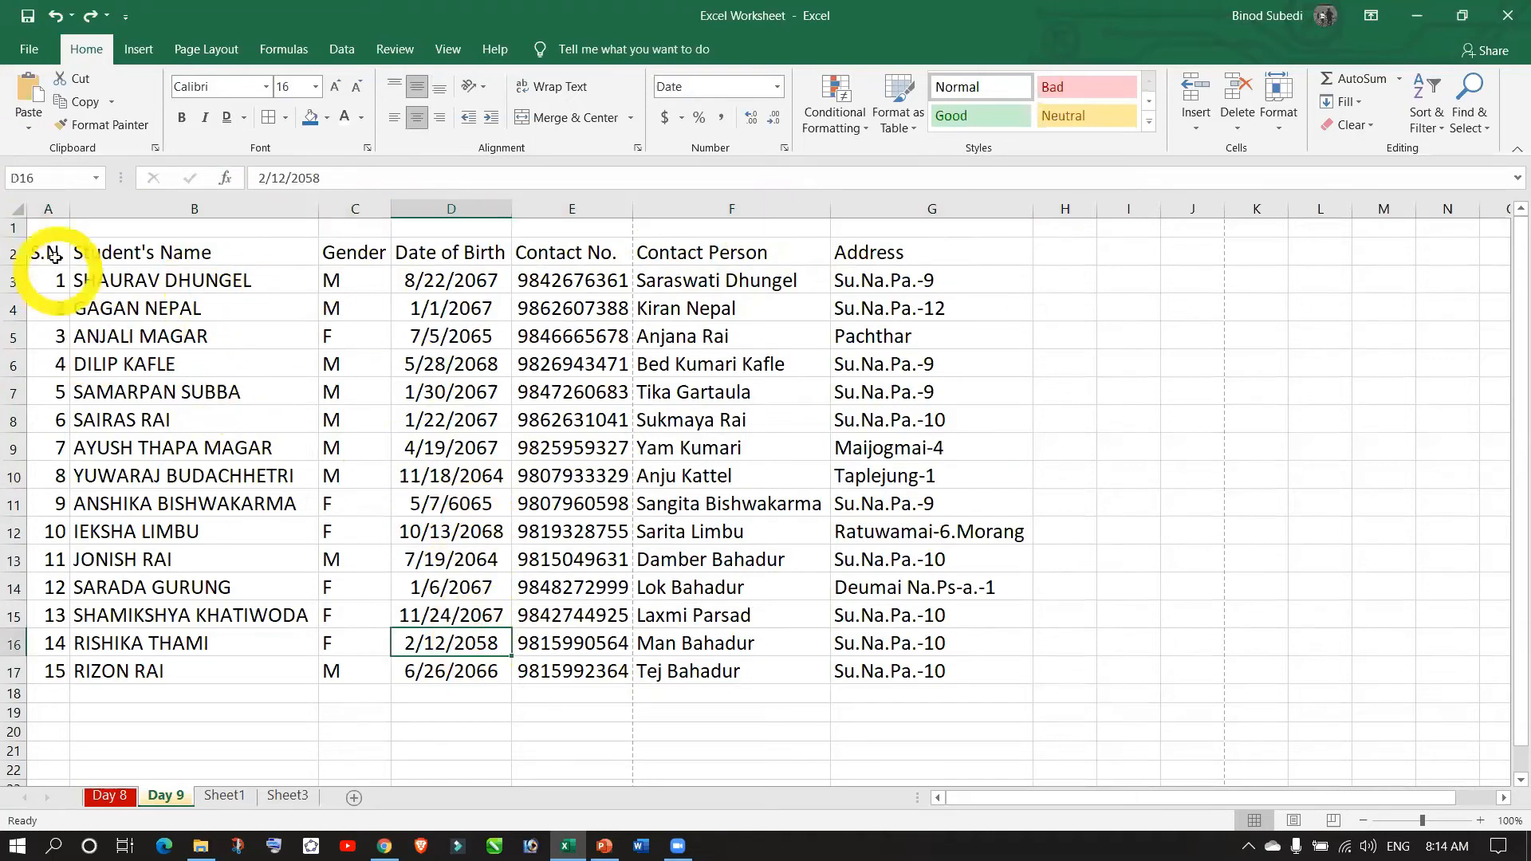
drag(47, 224, 51, 171)
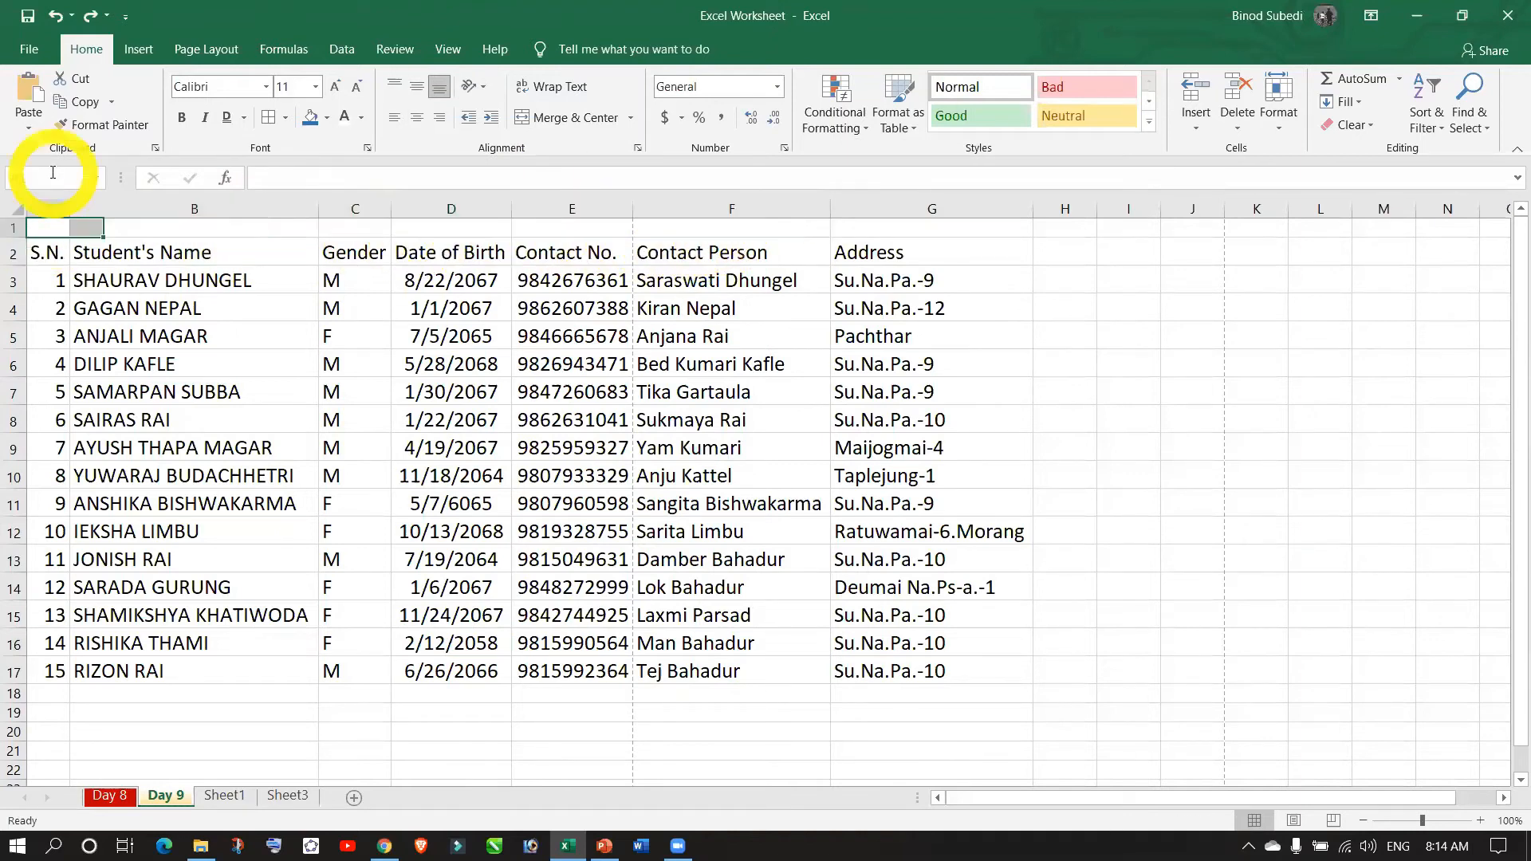
click(125, 230)
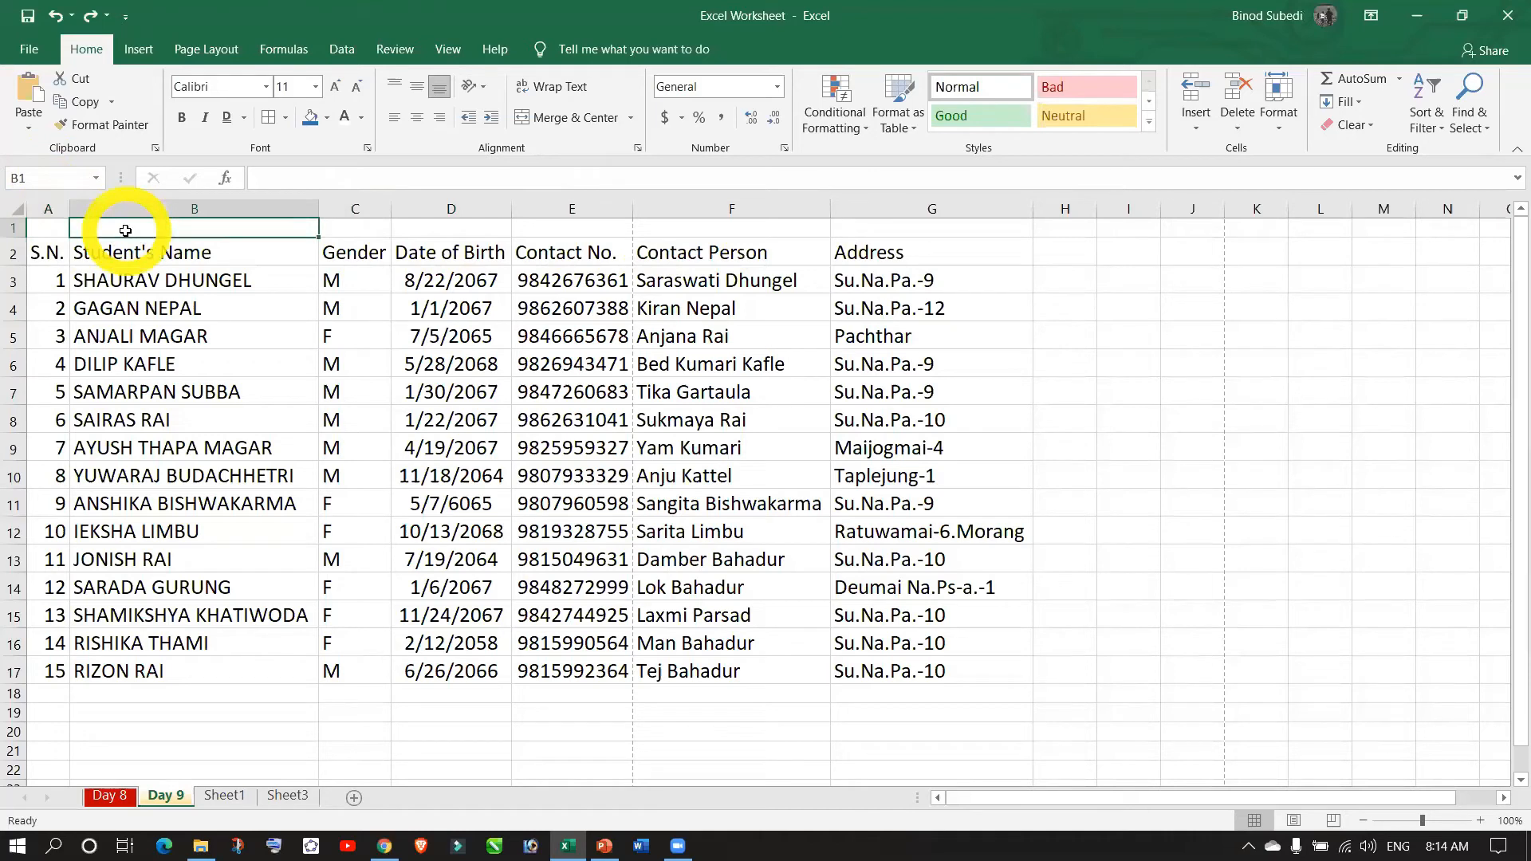
text(Fikkal Secondary School)
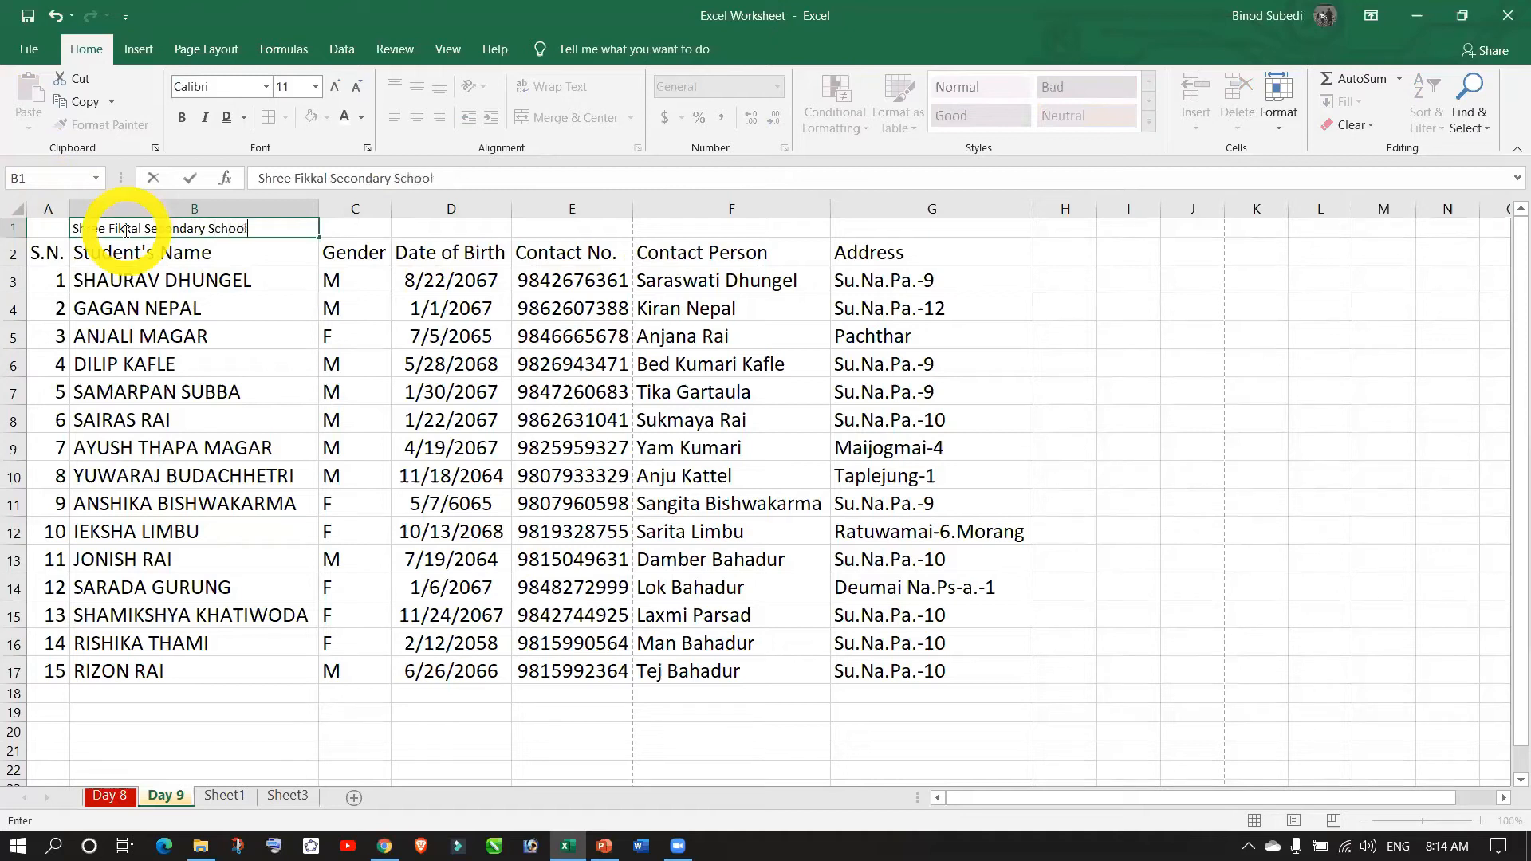
key(Return)
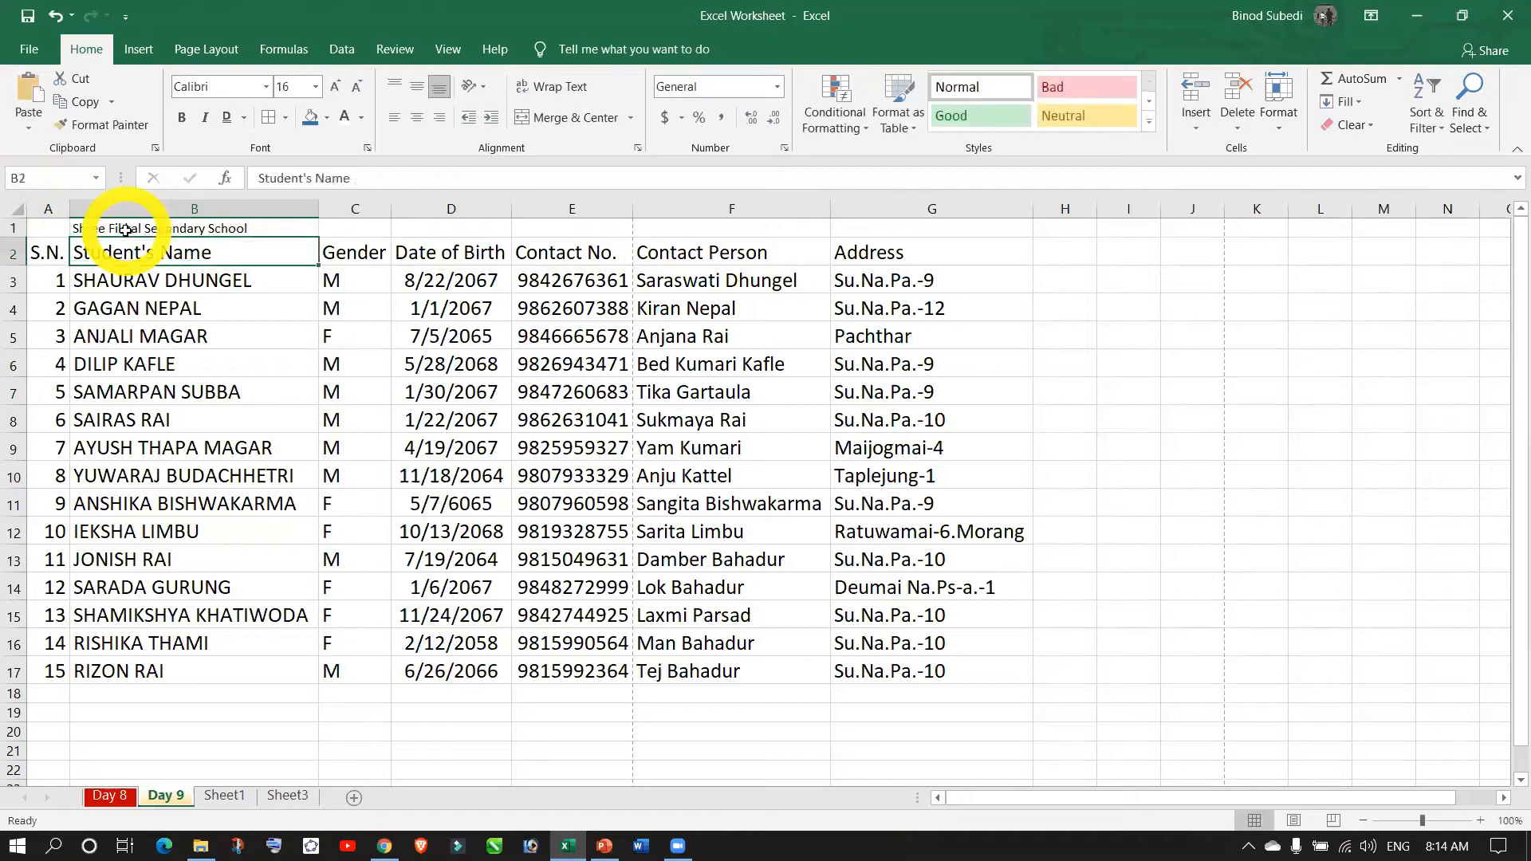
- Enlarge the school title in B1 to font size 72, and bring it back down to 36
click(281, 229)
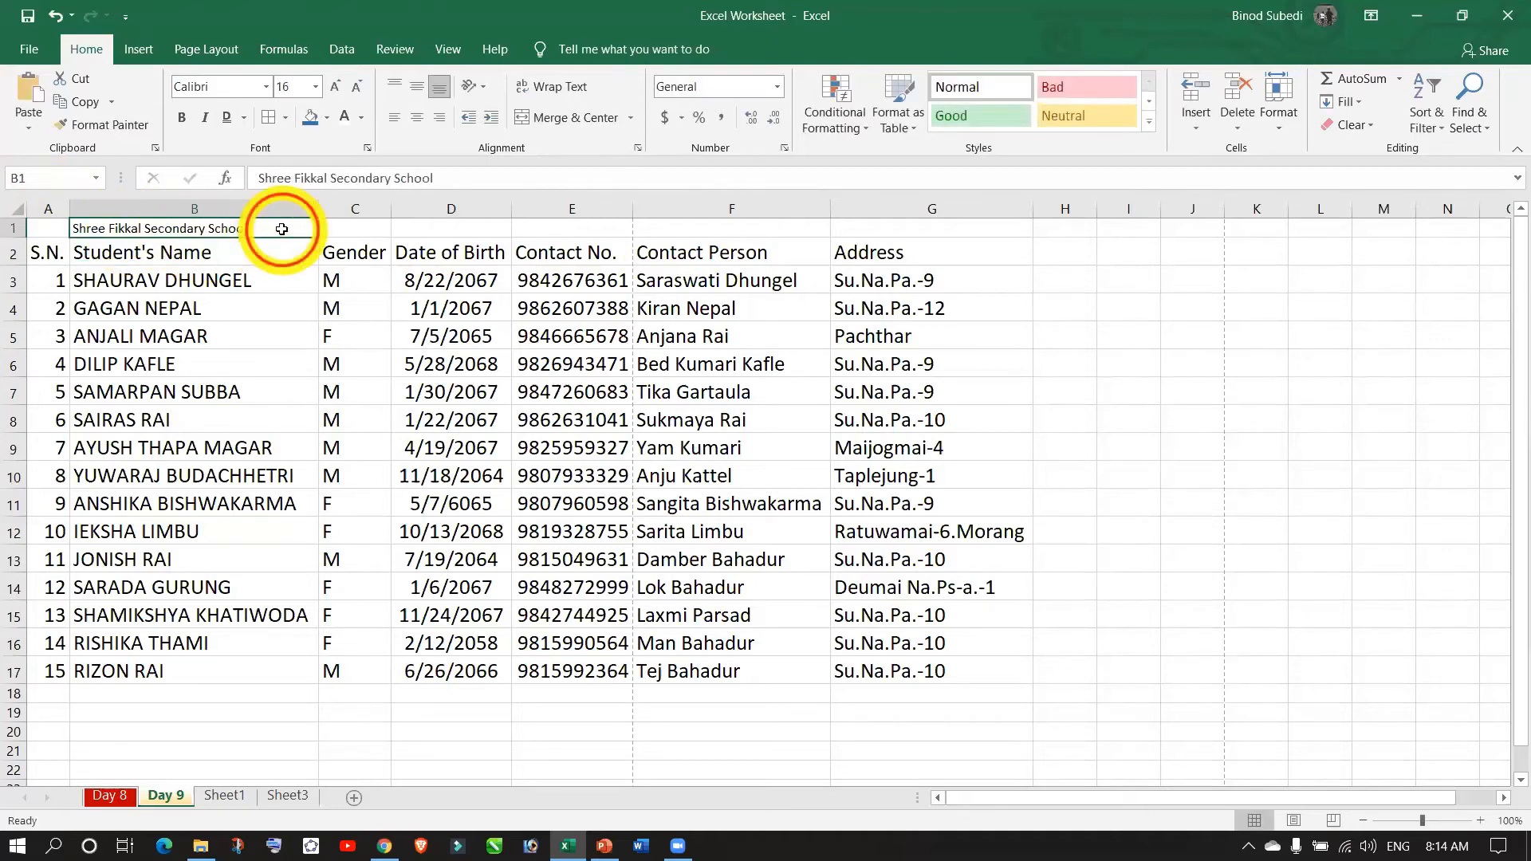
click(338, 85)
click(337, 85)
click(337, 86)
click(337, 85)
click(337, 86)
click(338, 85)
click(338, 85)
click(338, 85)
click(338, 86)
click(338, 86)
click(337, 85)
click(337, 85)
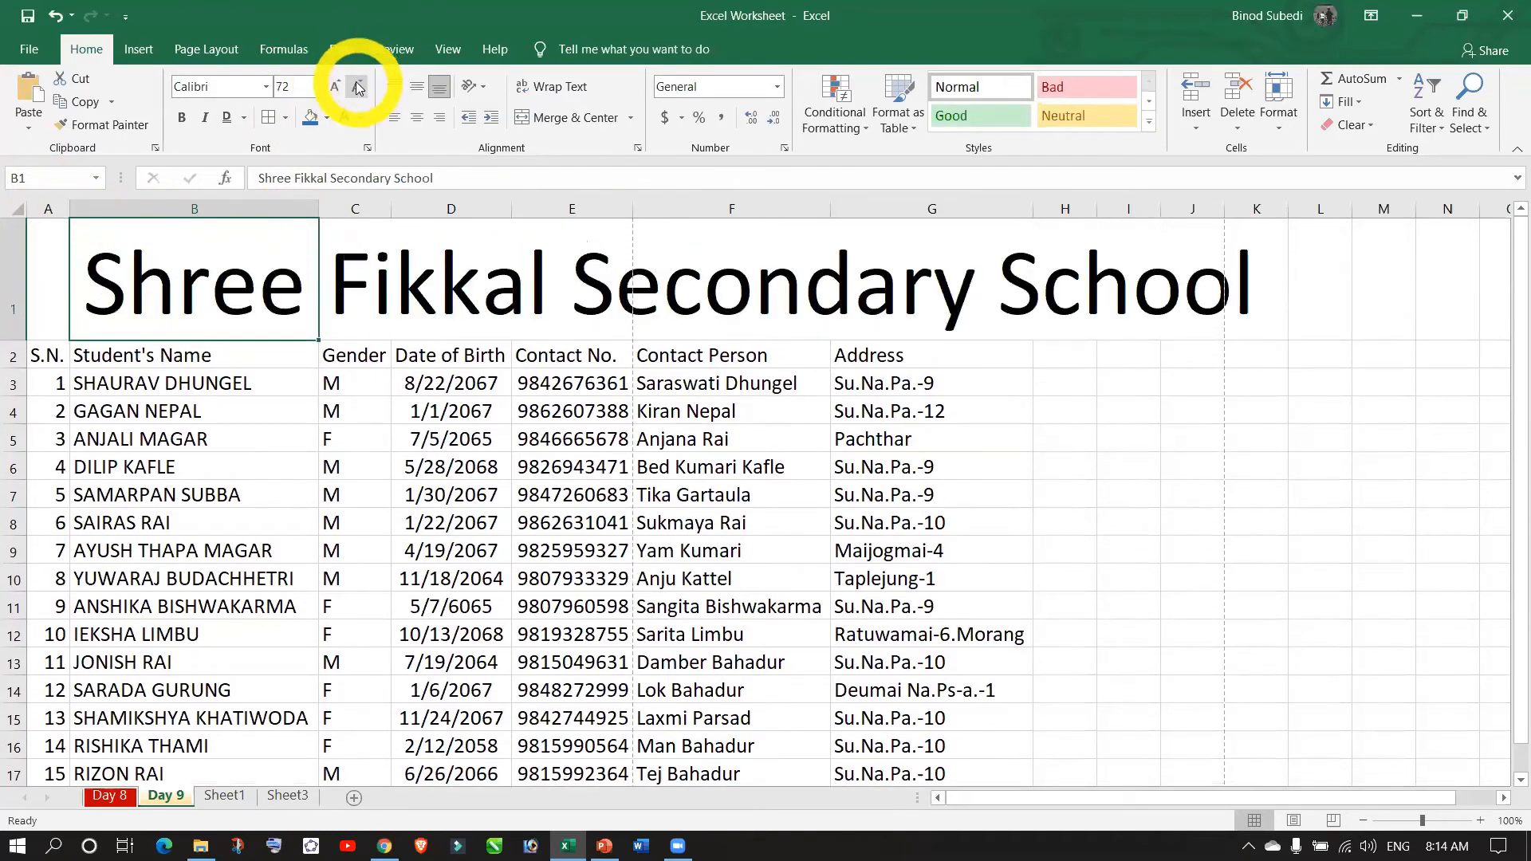
click(359, 86)
click(359, 85)
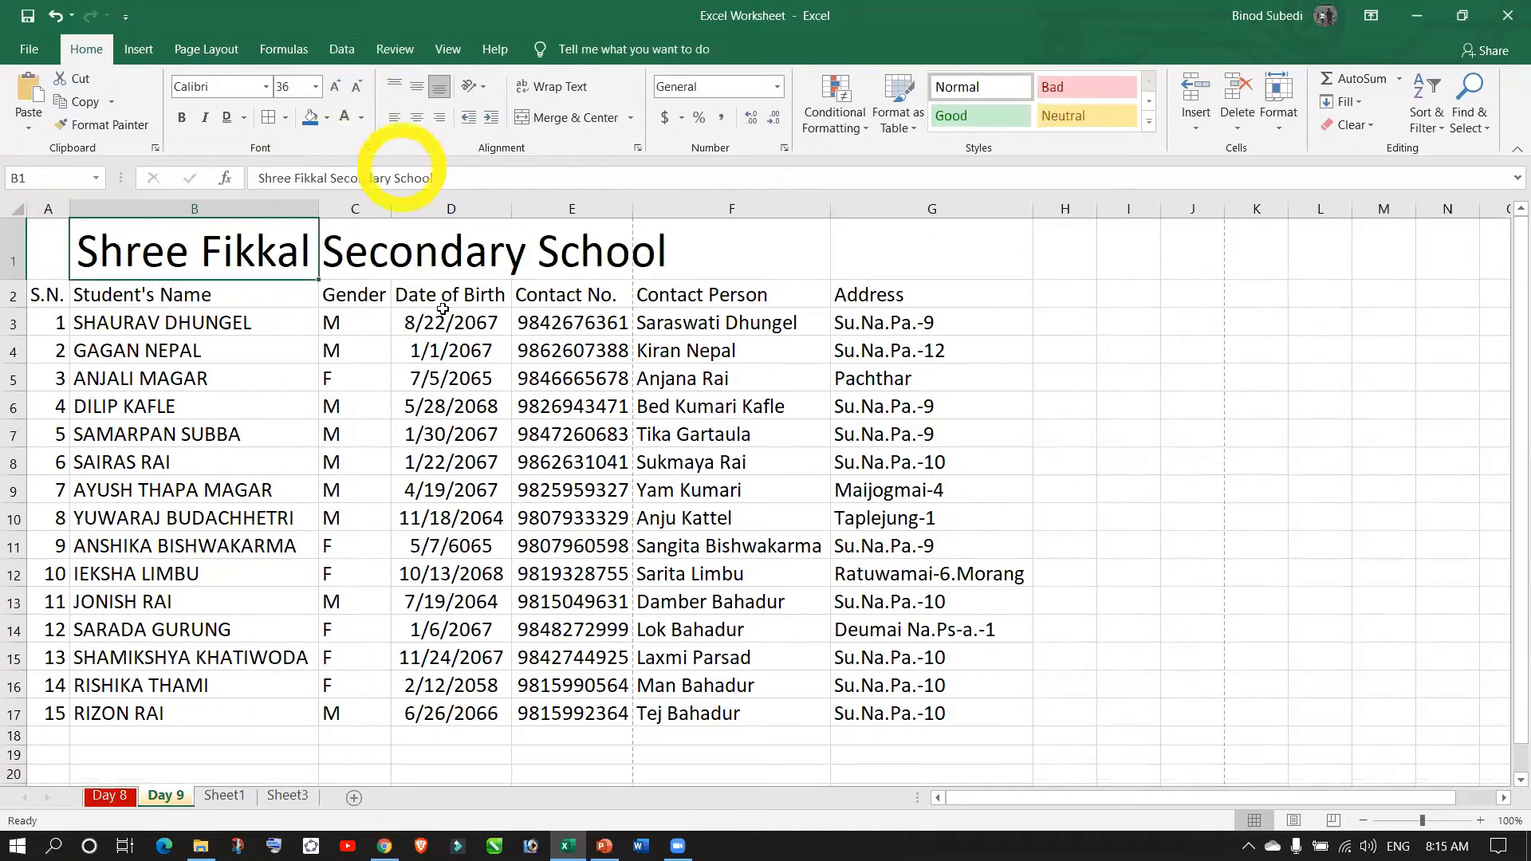
- Reduce the font size of date cell D8 to 12, and make the school title in B1 one size smaller
click(483, 462)
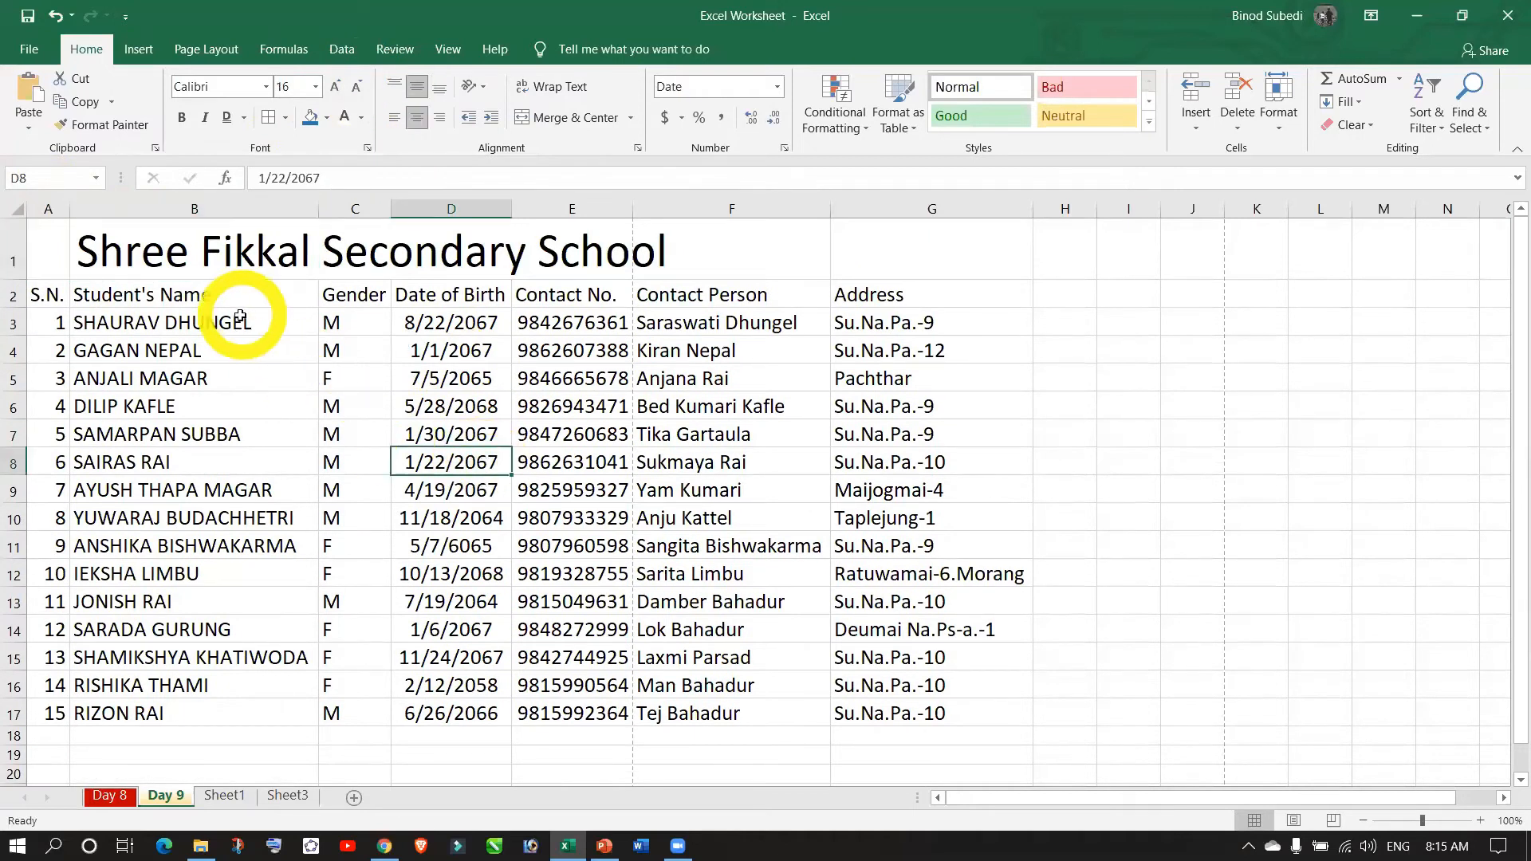
click(368, 90)
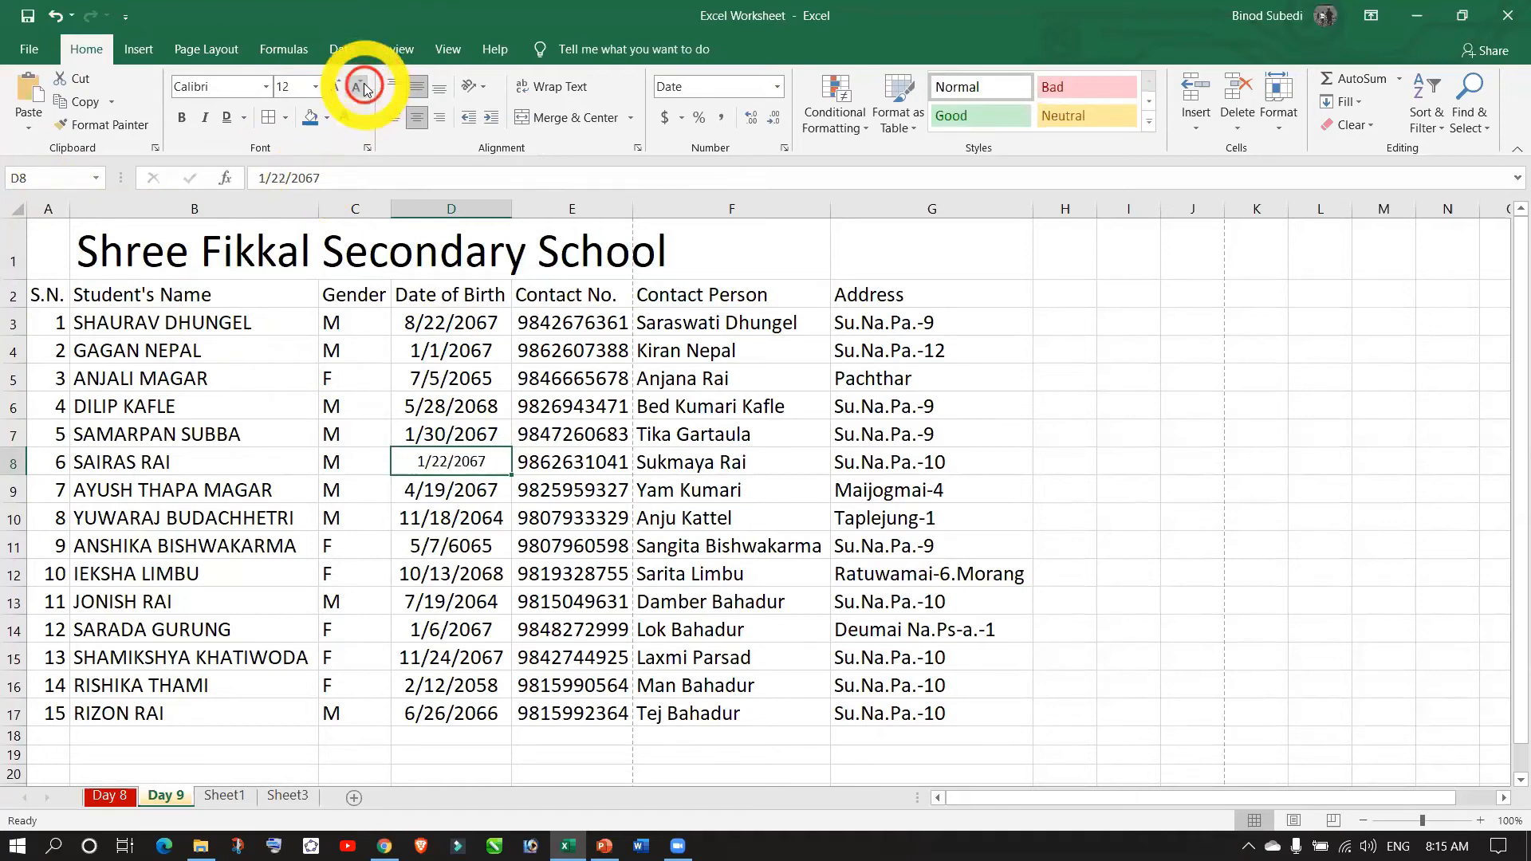
click(295, 263)
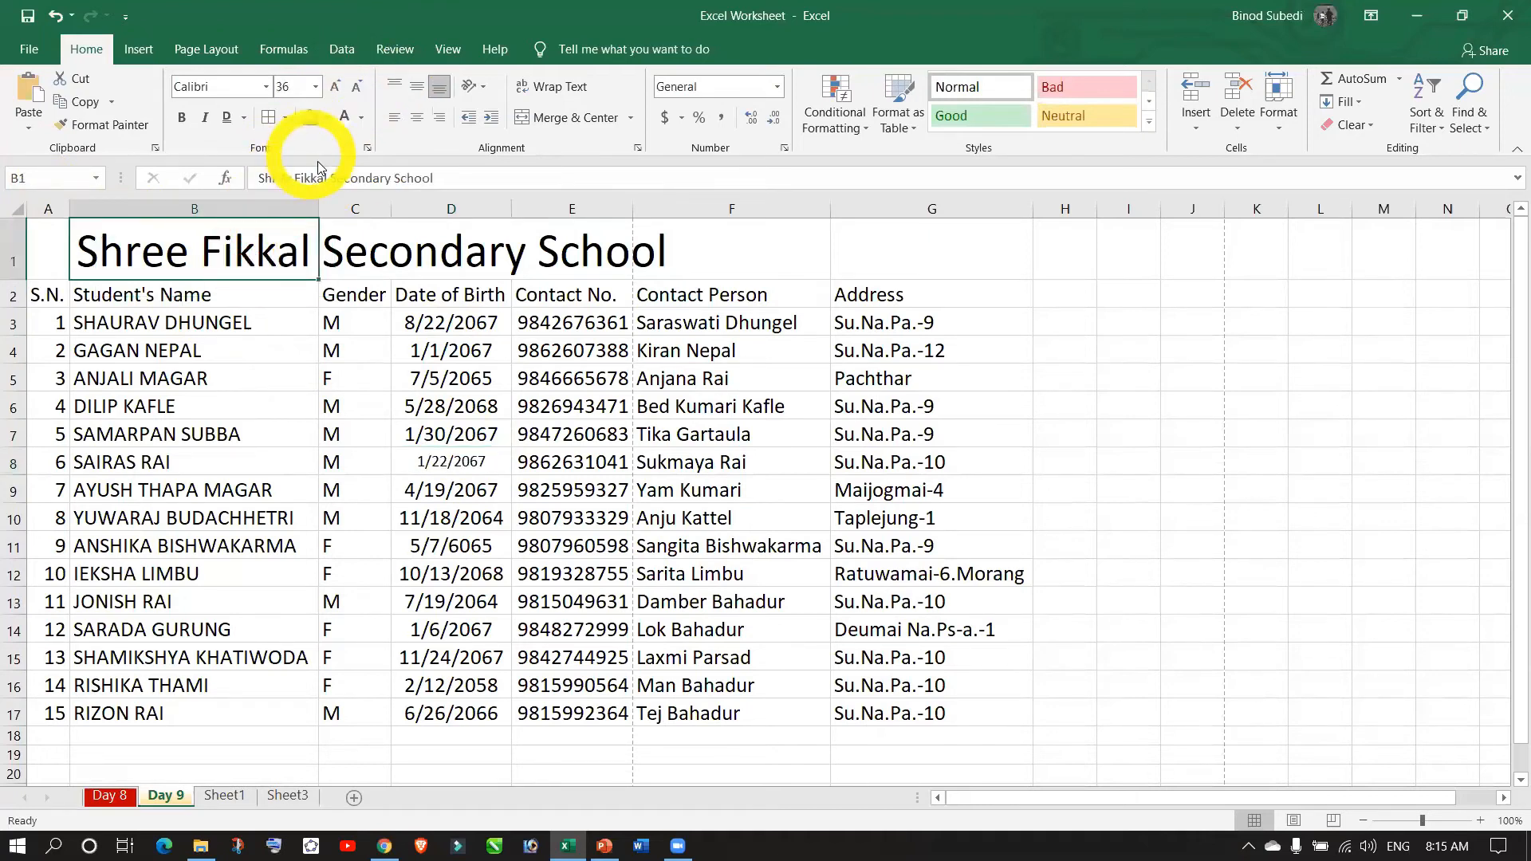
click(355, 85)
click(425, 505)
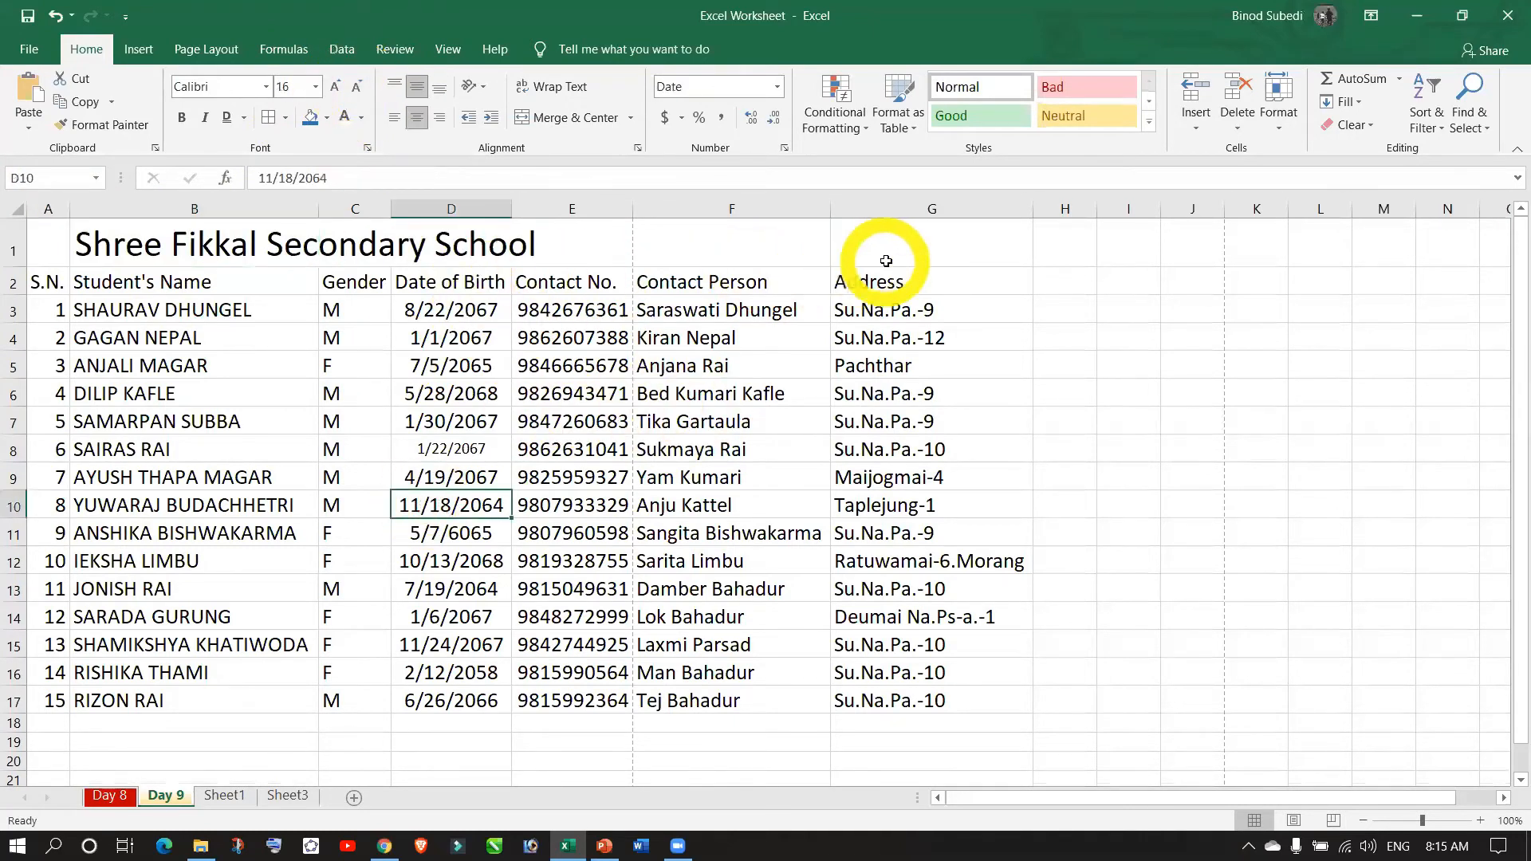
- Try horizontal centre alignment on the school title in cell B1 and restore its left alignment
click(134, 246)
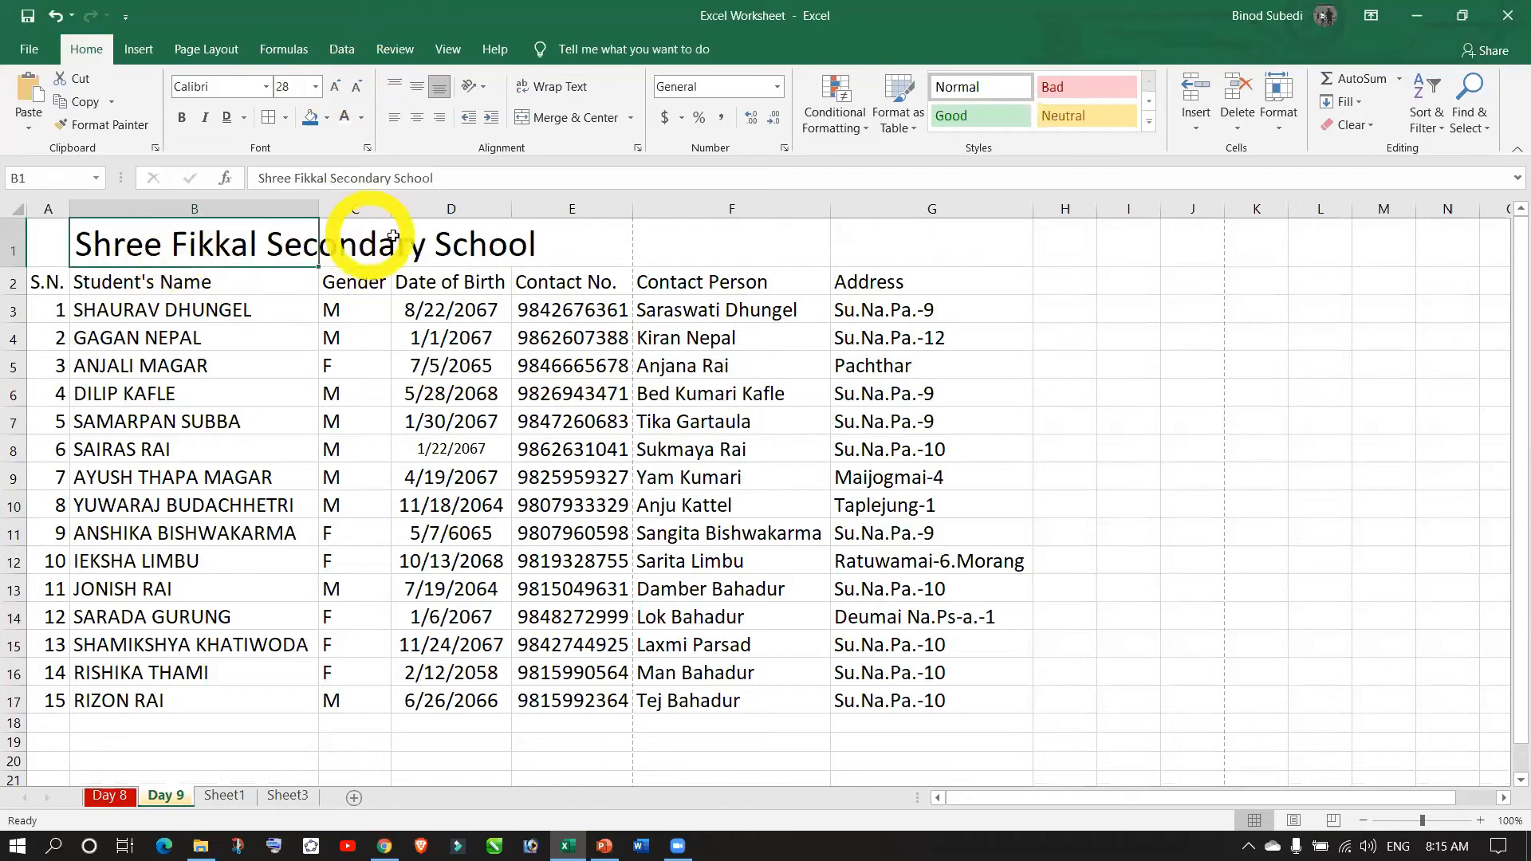
click(418, 118)
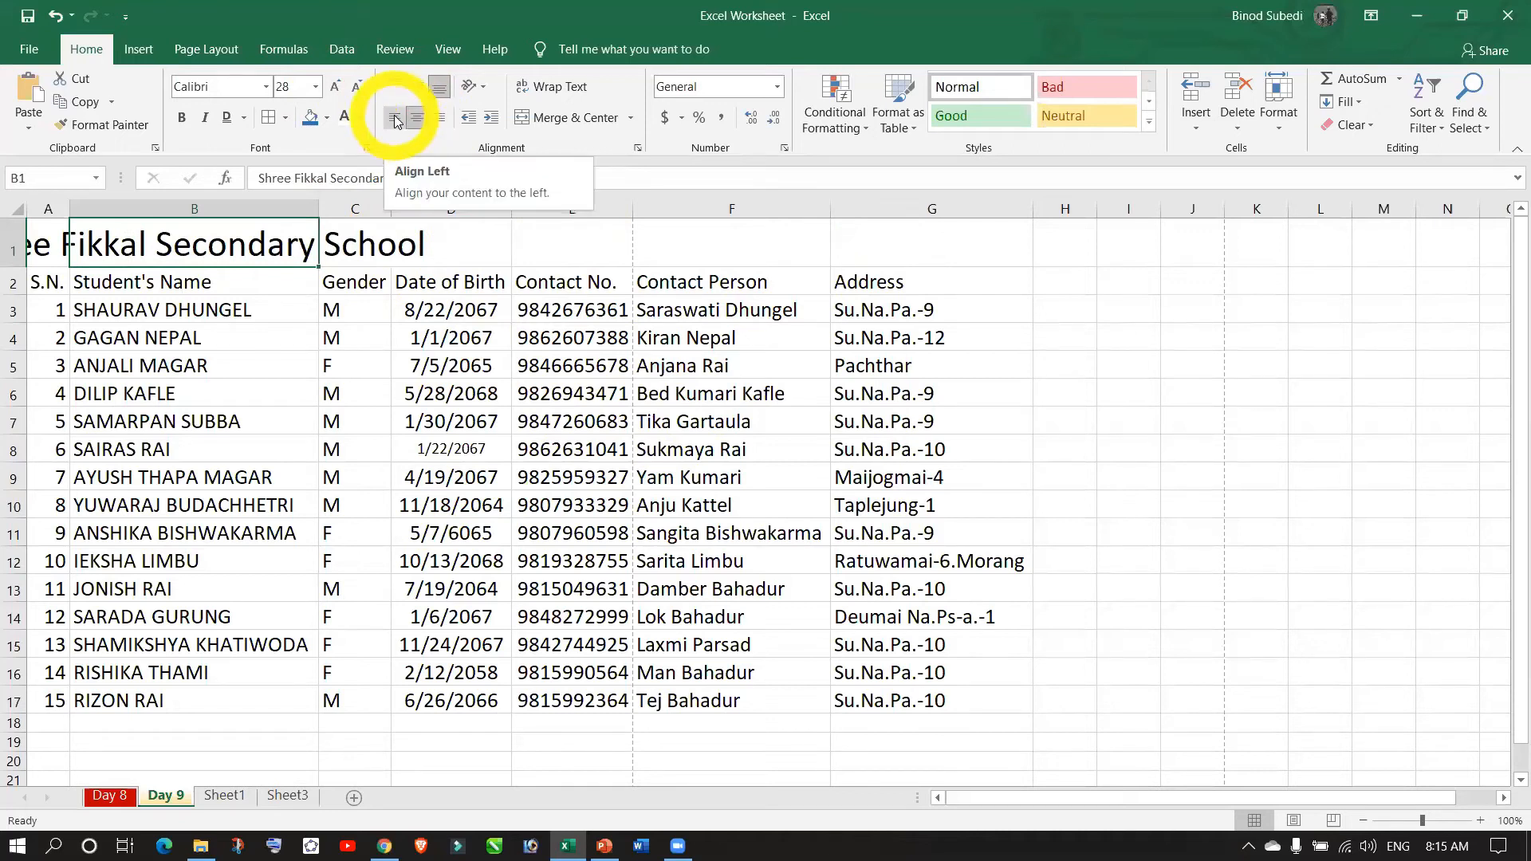
click(395, 119)
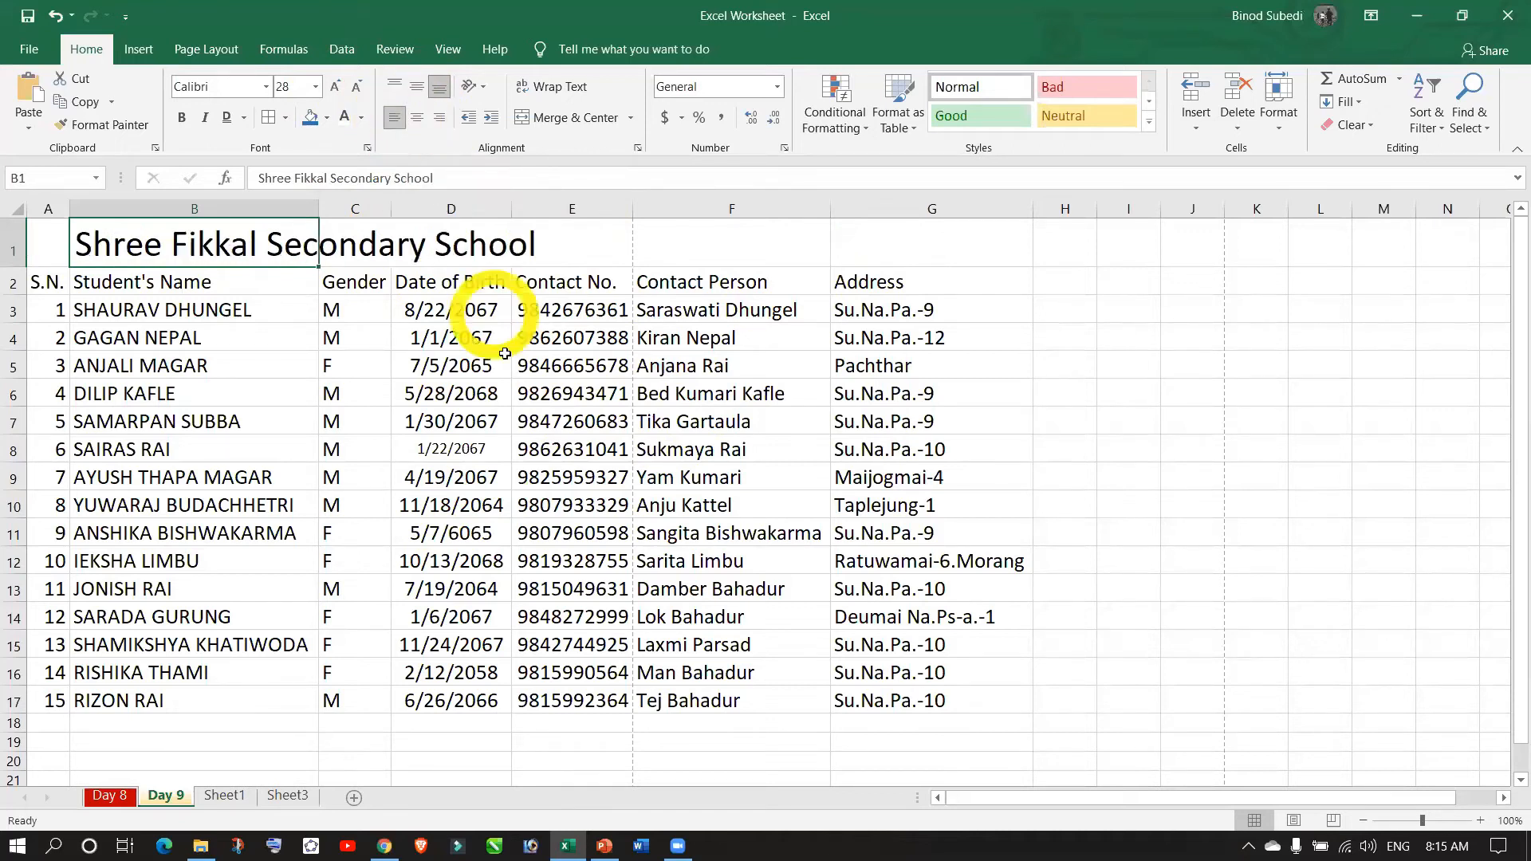
click(523, 390)
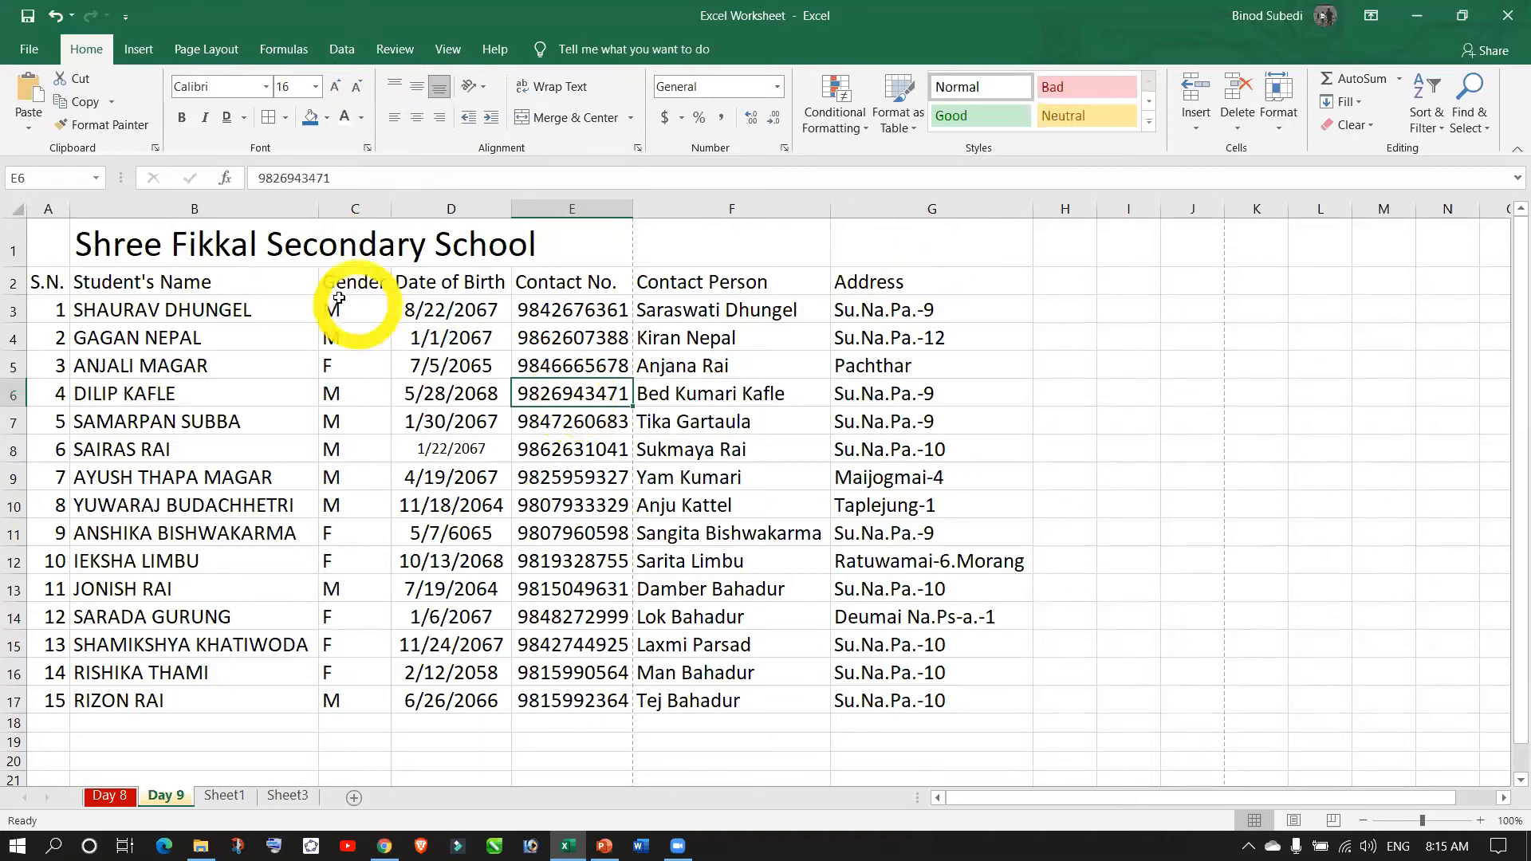
- Copy the title text "Shree Fikkal Secondary School" from cell B1 and delete it from the cell
click(195, 247)
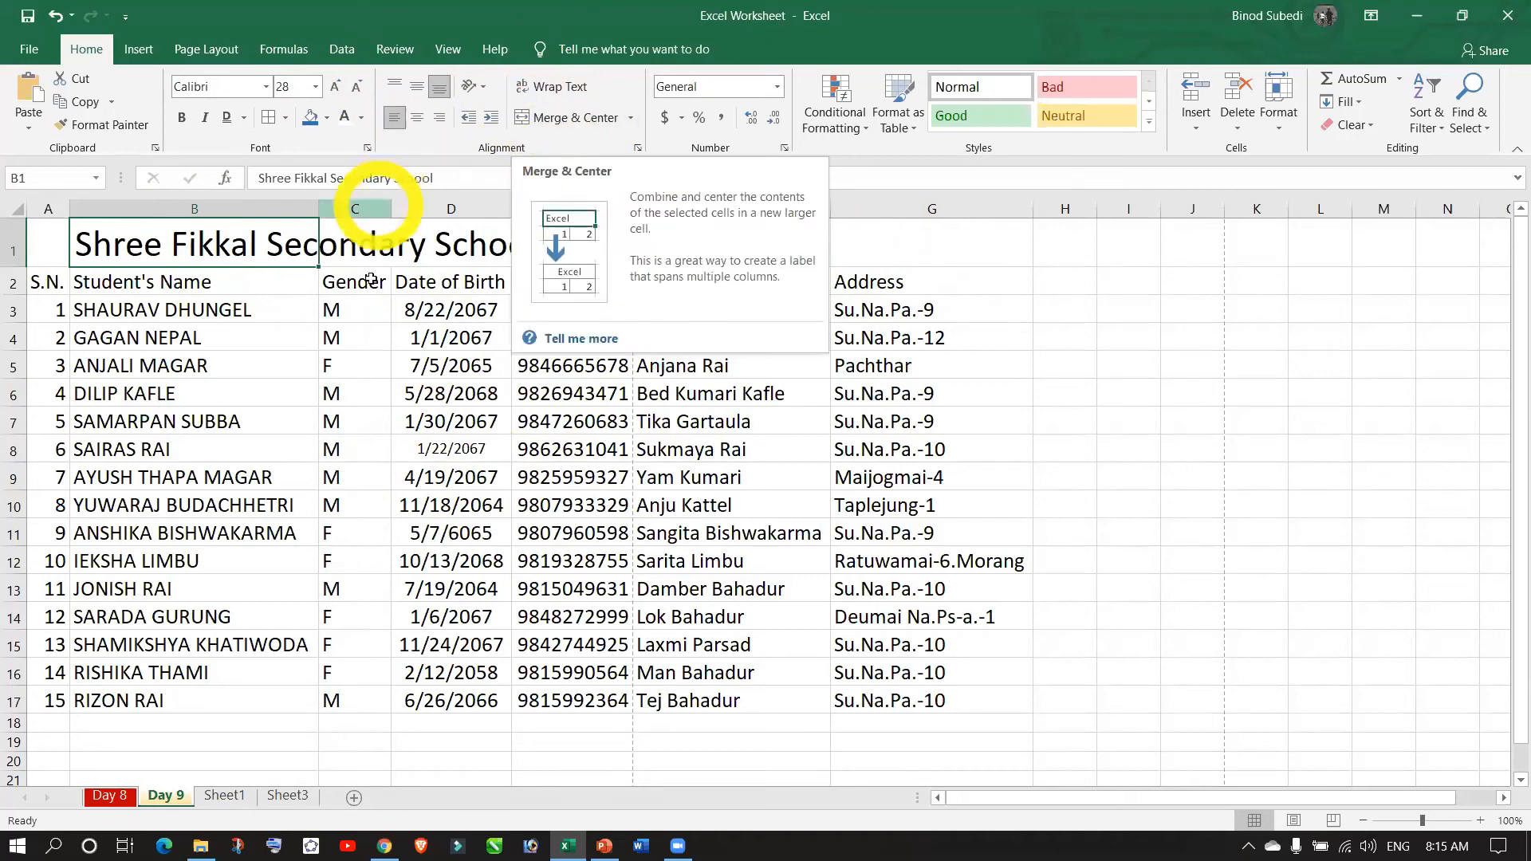
click(410, 447)
click(244, 247)
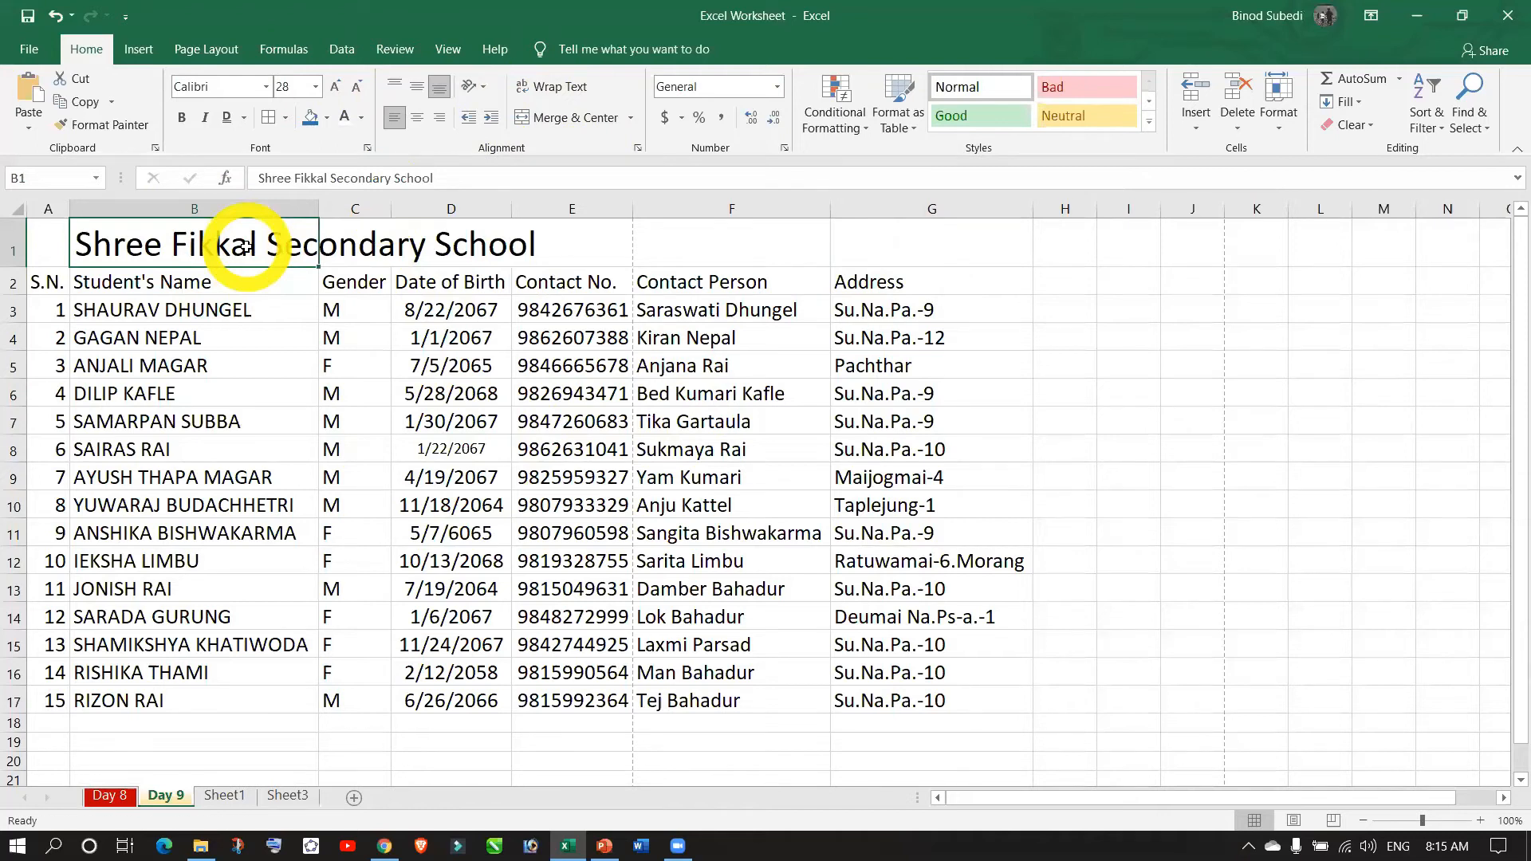
key(ctrl+c)
click(332, 366)
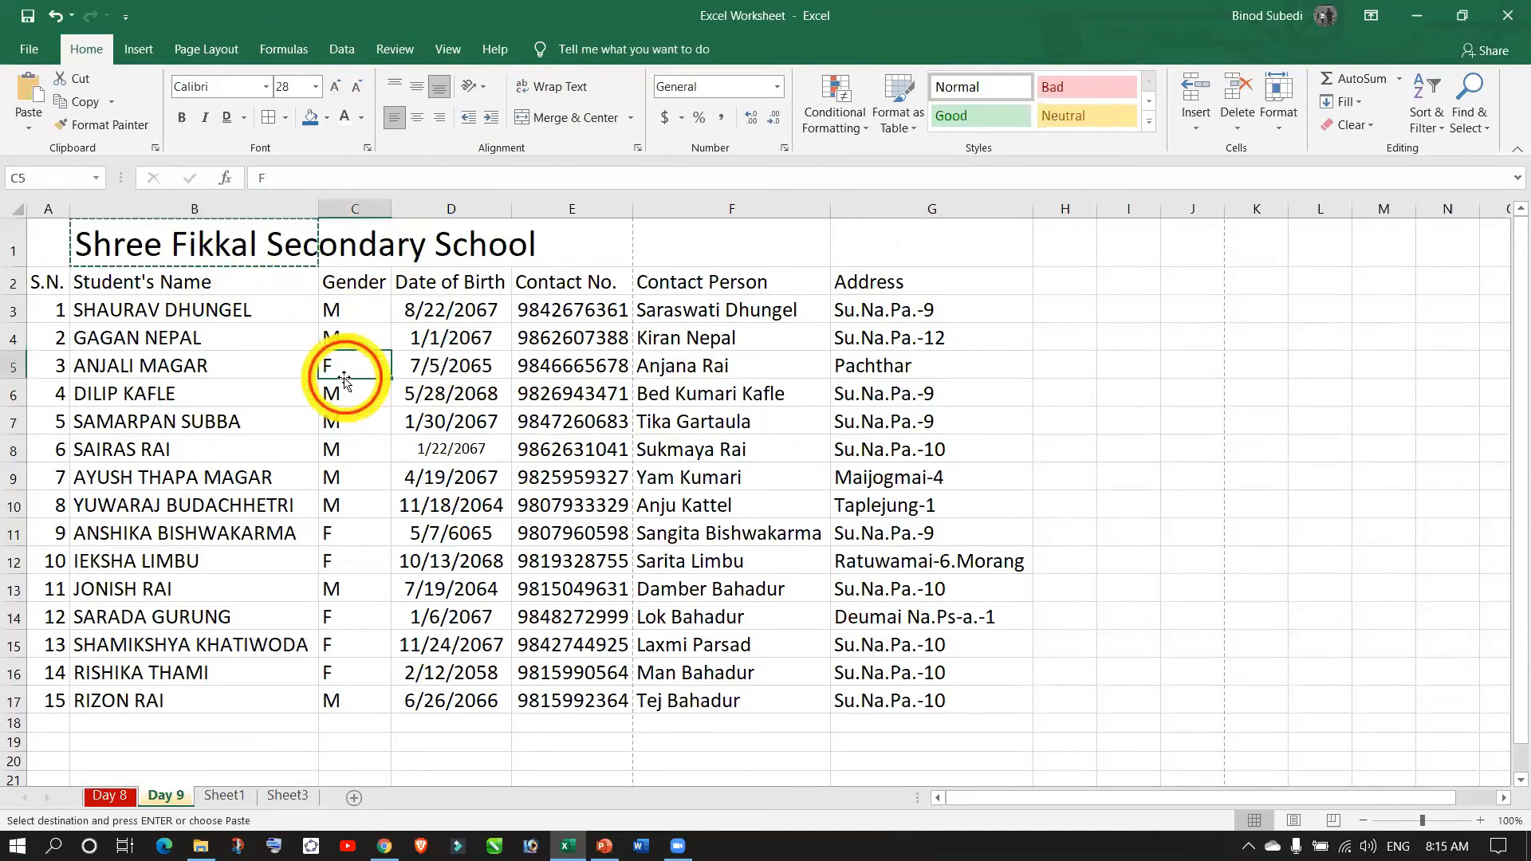
double_click(274, 252)
drag(77, 247, 536, 247)
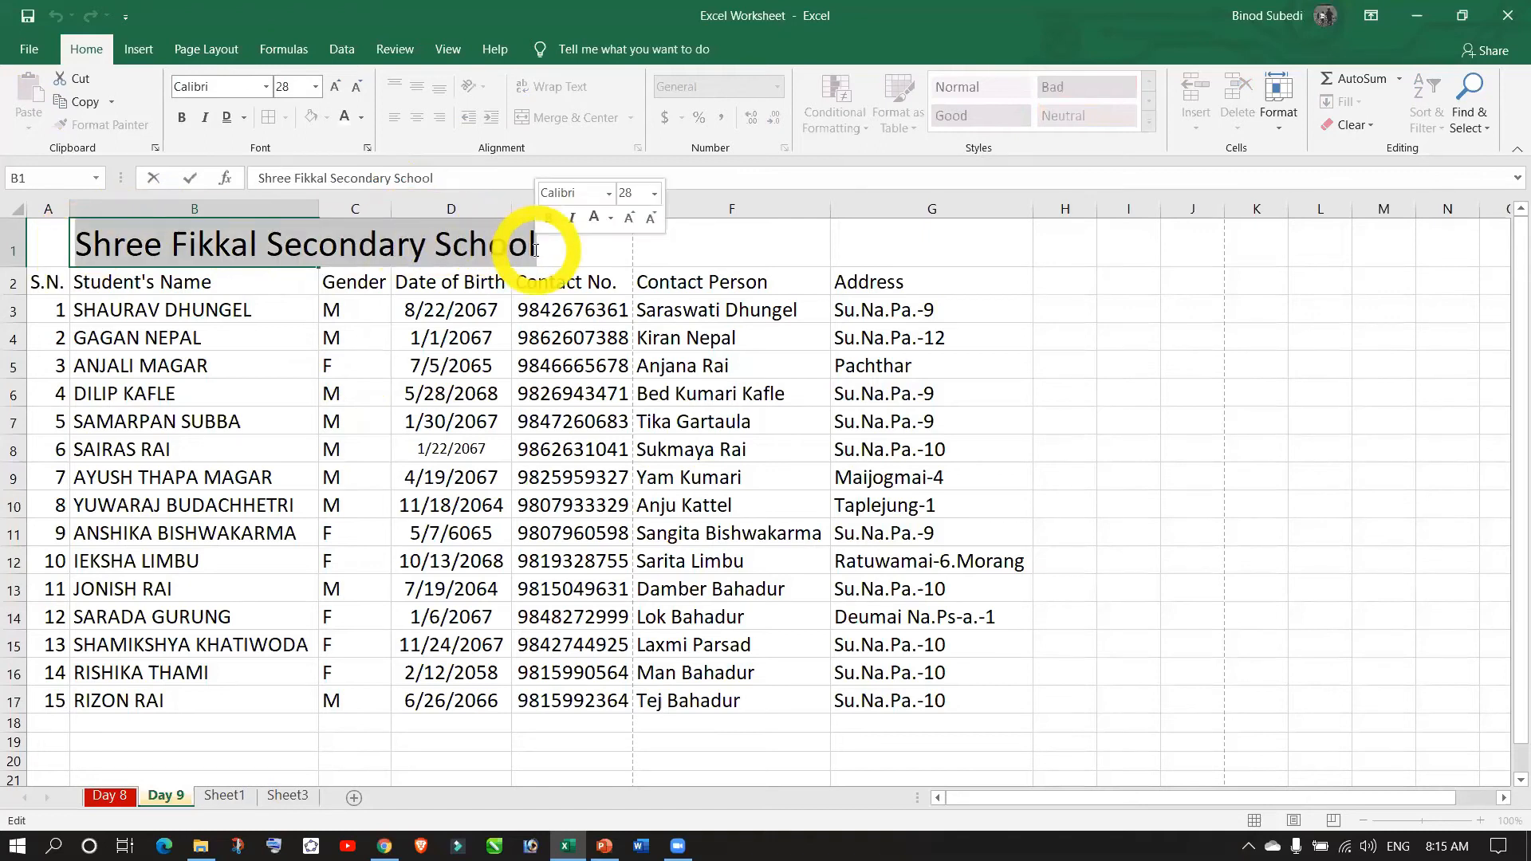
key(BackSpace)
click(433, 600)
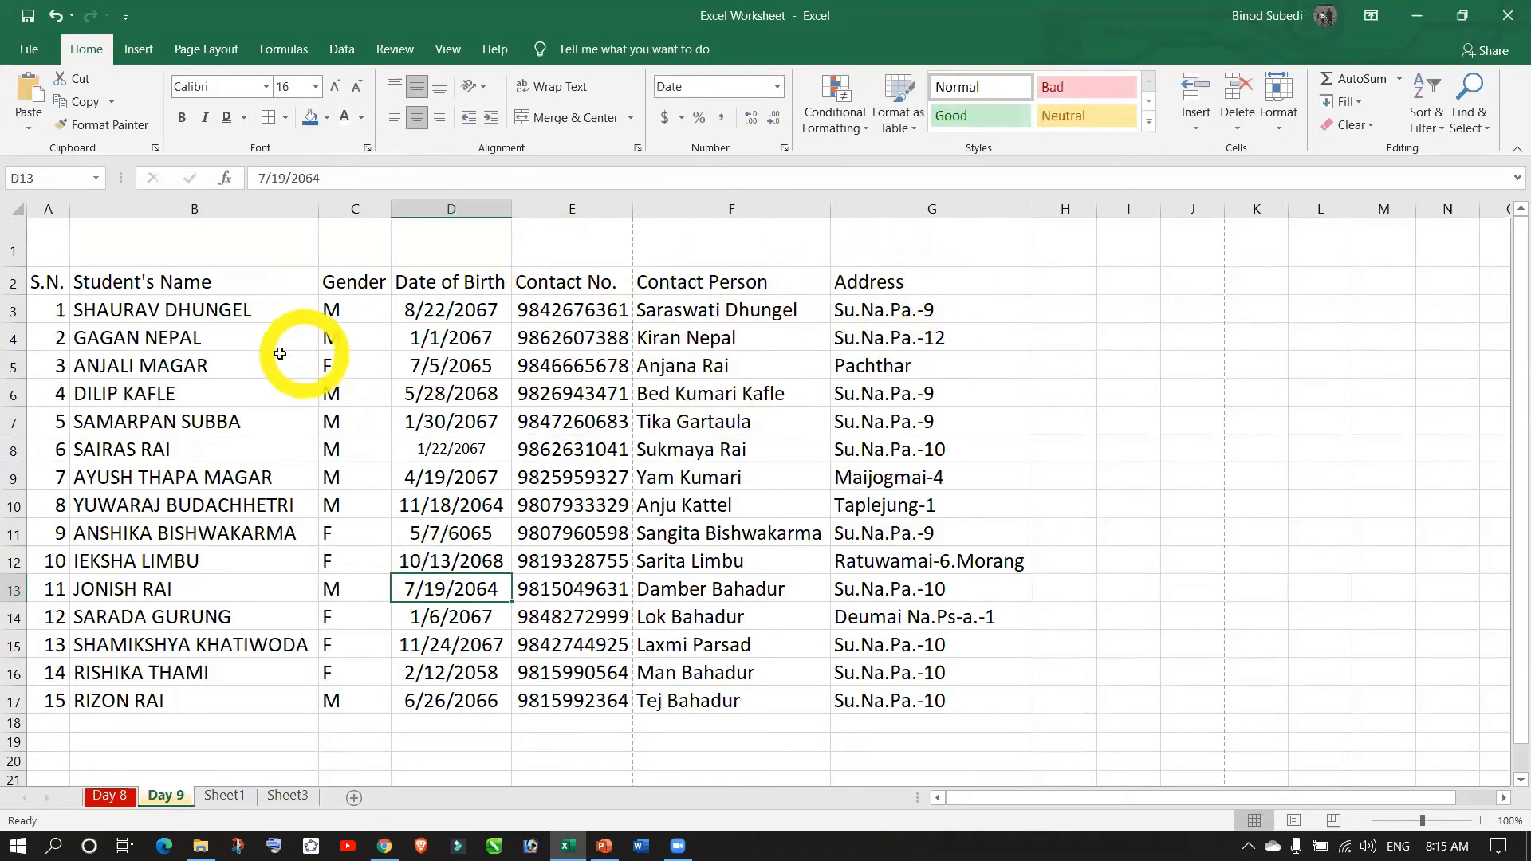
- Apply Merge & Center to the empty cells A1:G1 above the student table
click(974, 369)
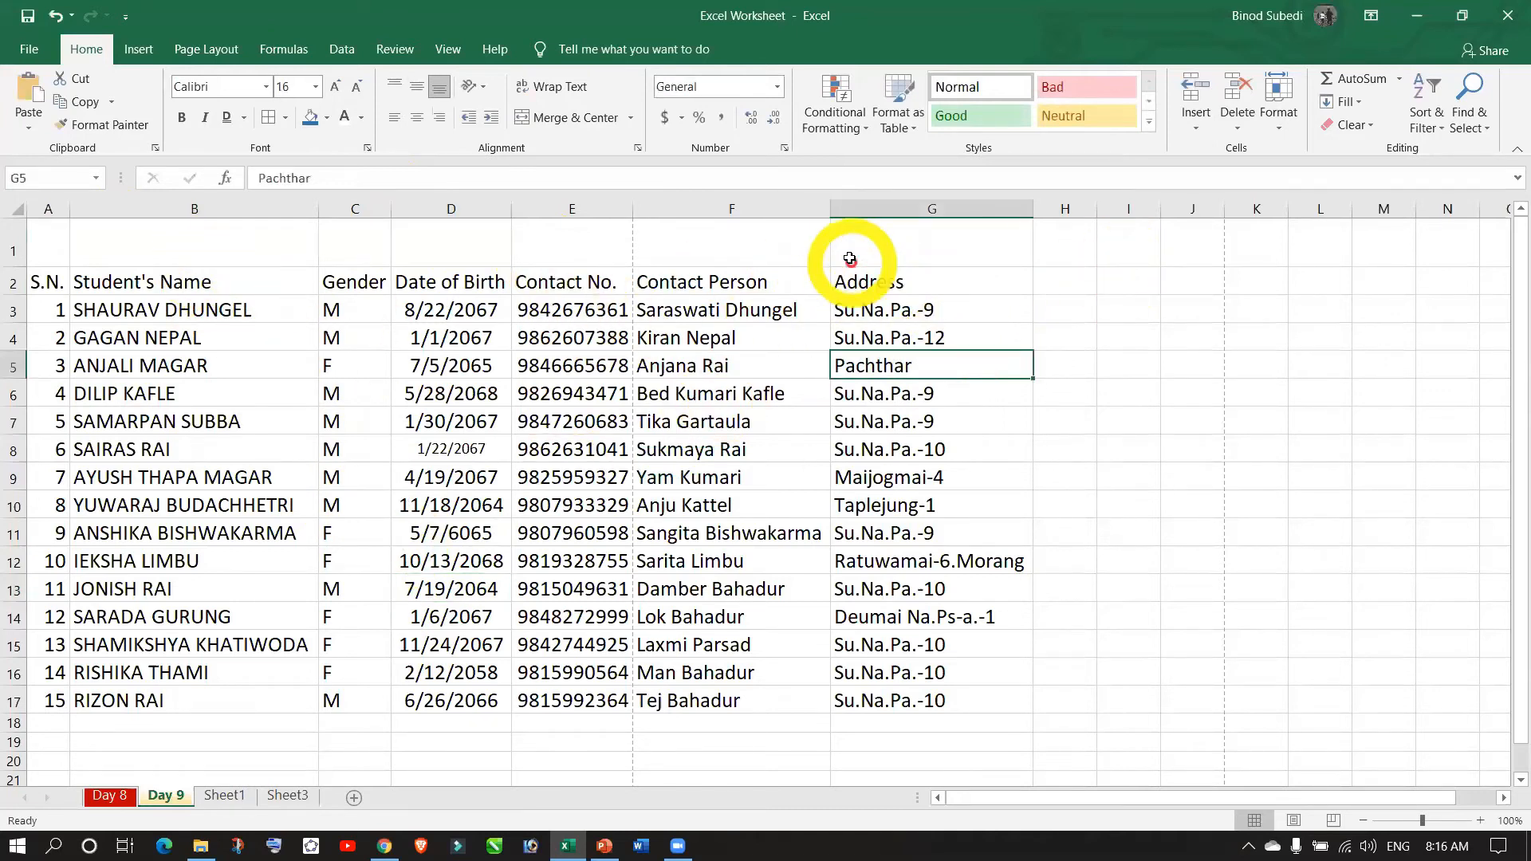
drag(892, 256, 14, 254)
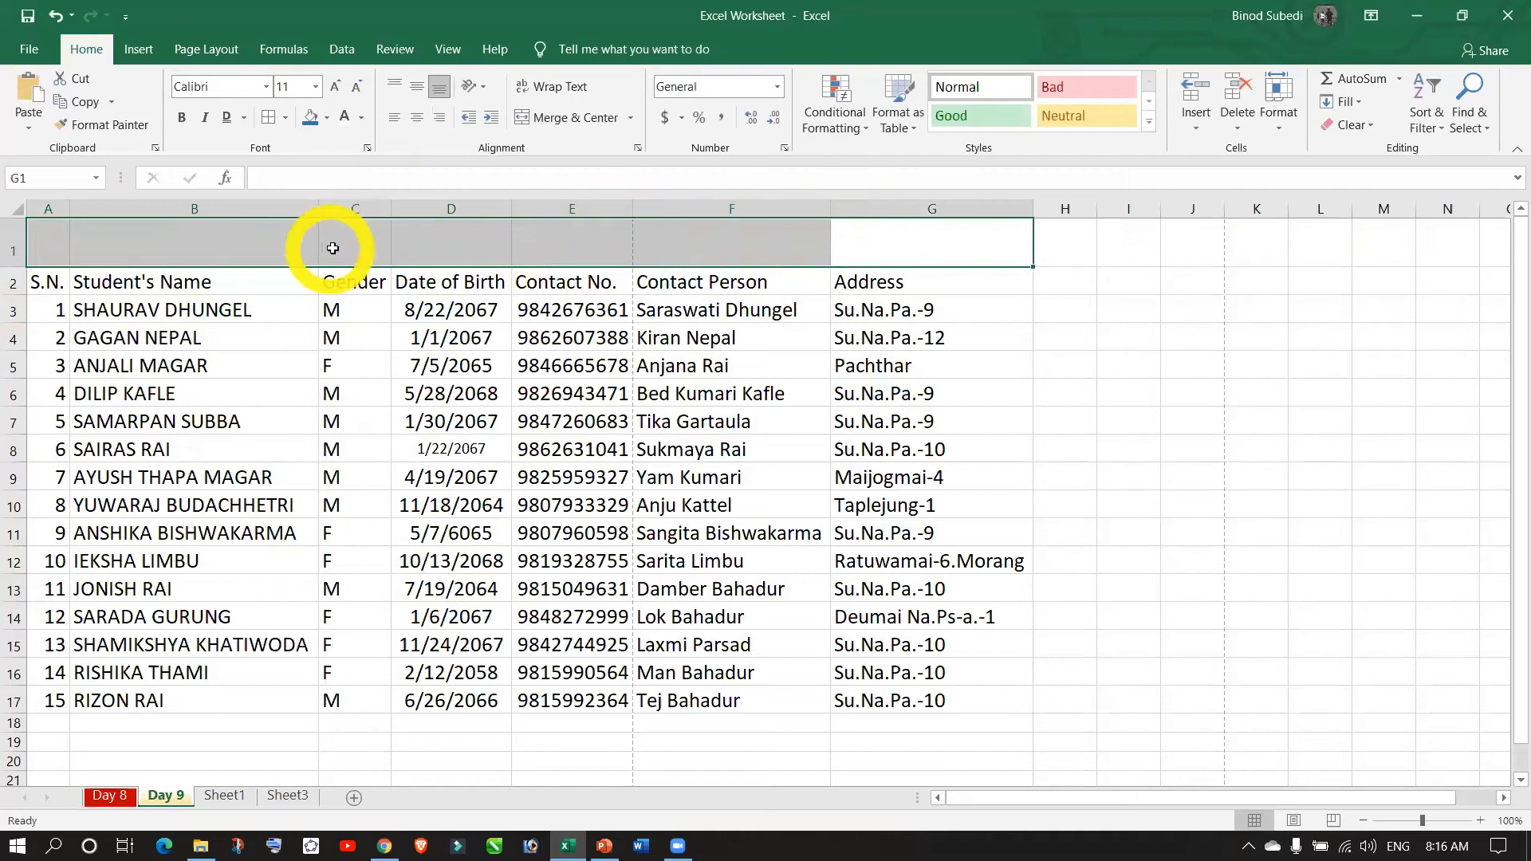
click(566, 118)
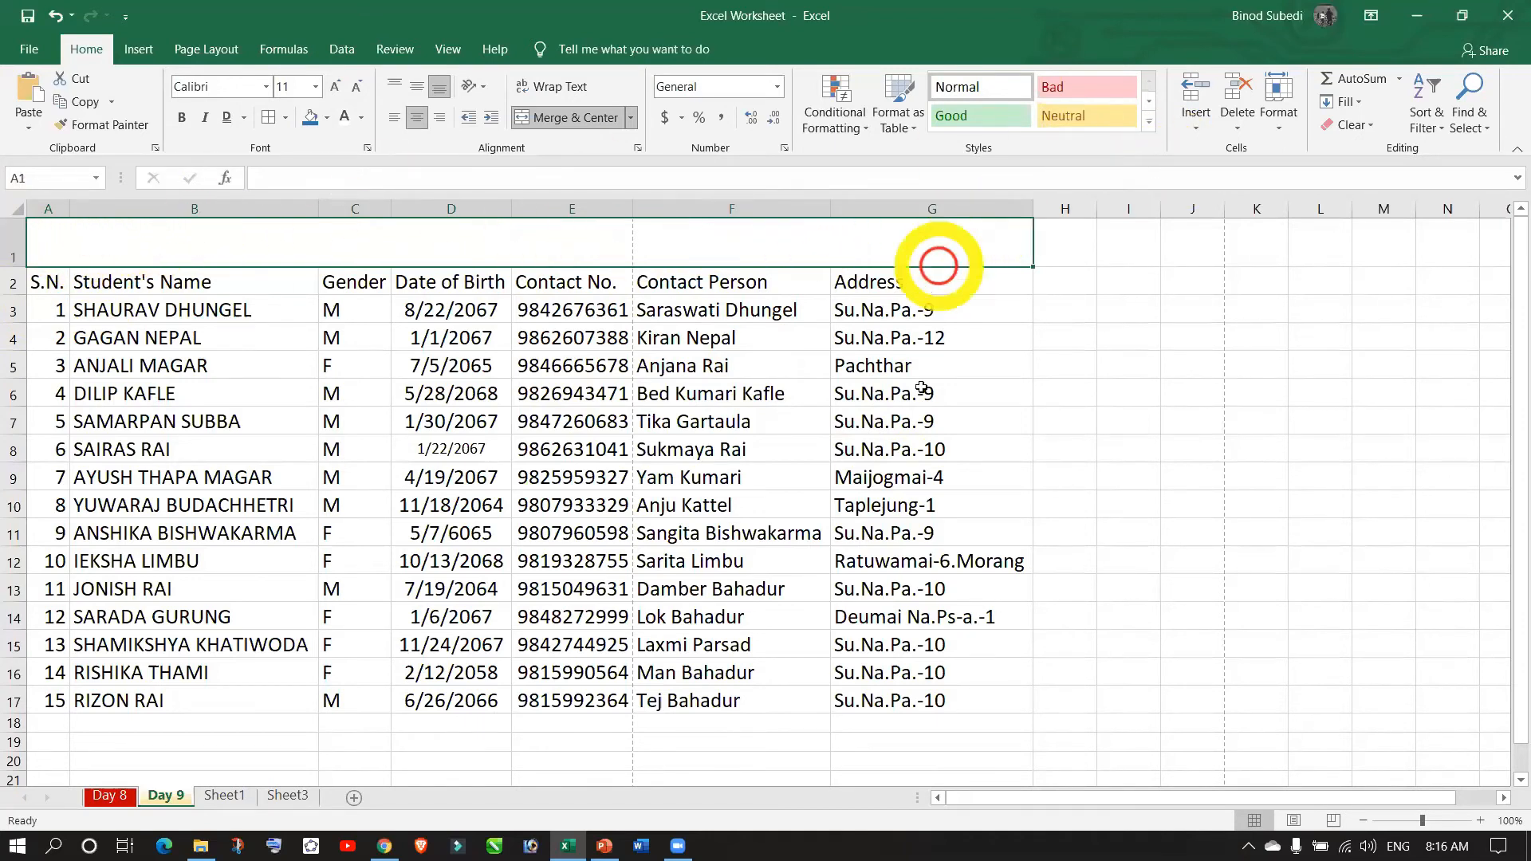
click(945, 481)
click(722, 244)
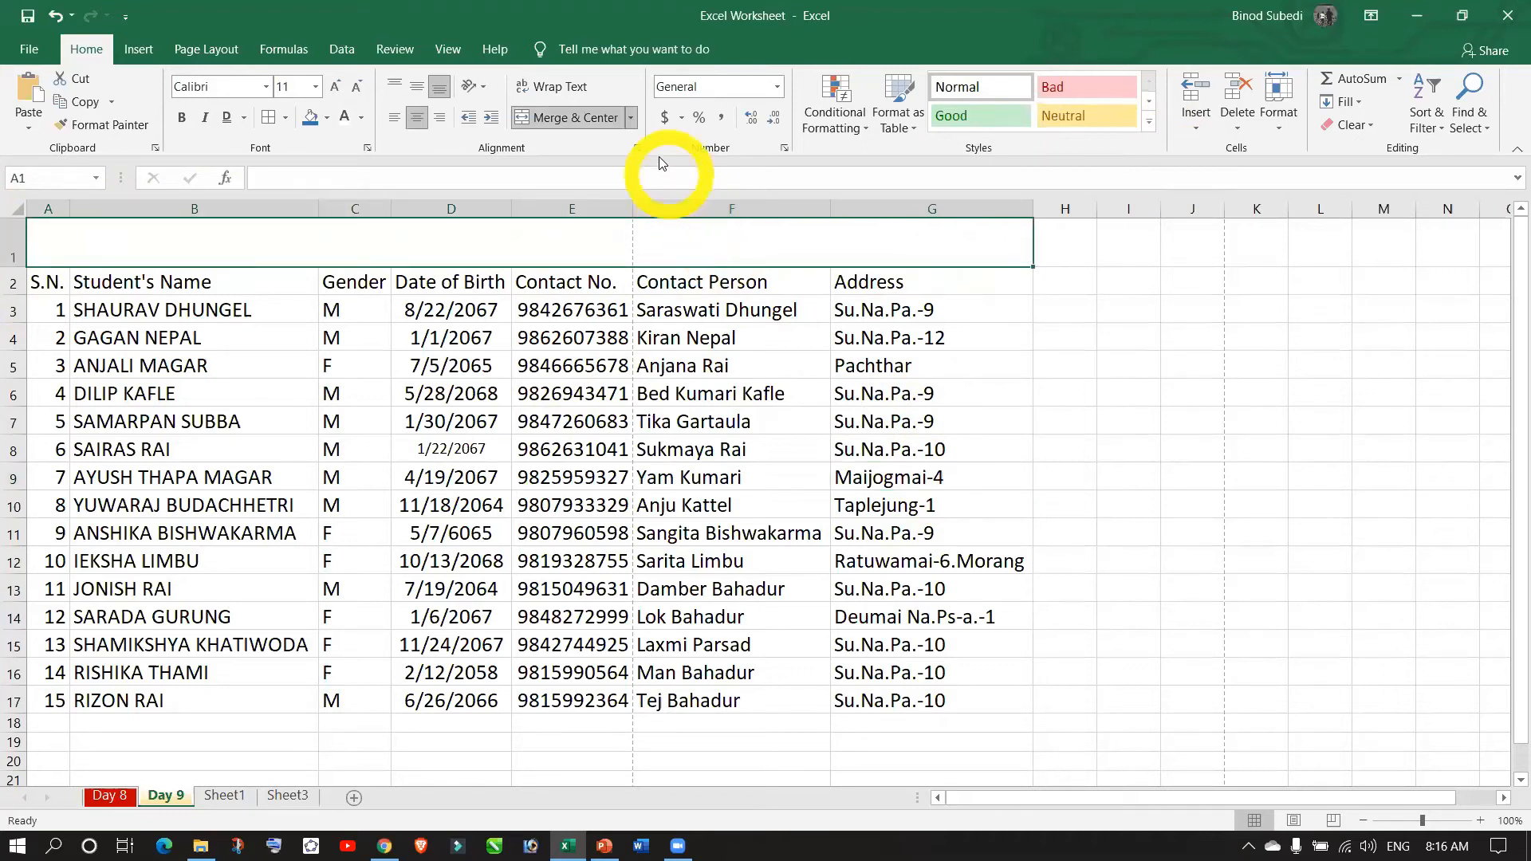
- Unmerge the title row A1:G1, merge and center it once more, and remove that merge too
click(629, 120)
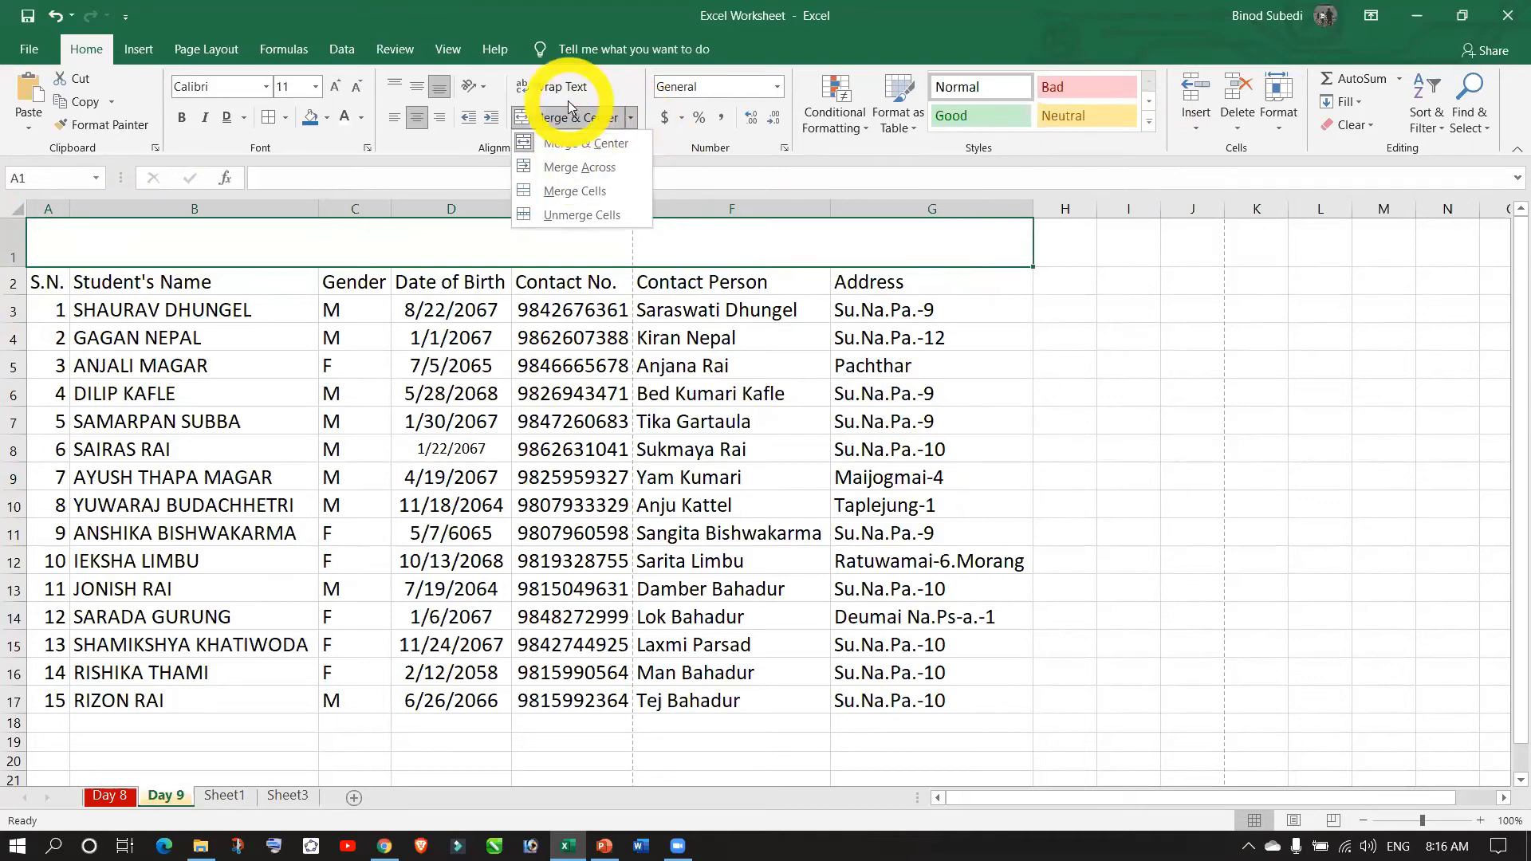
click(583, 216)
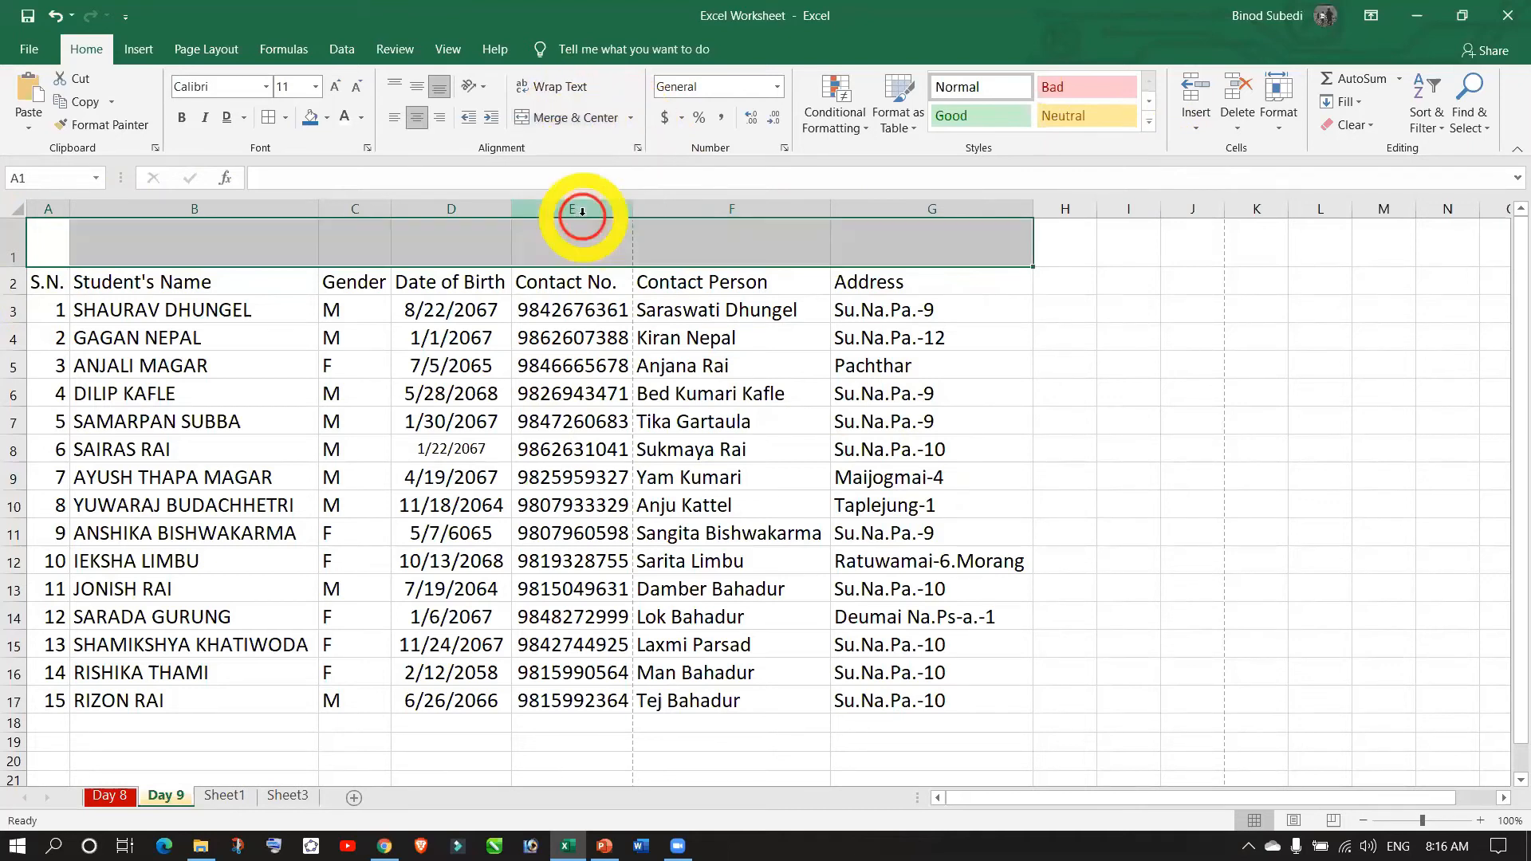
click(570, 119)
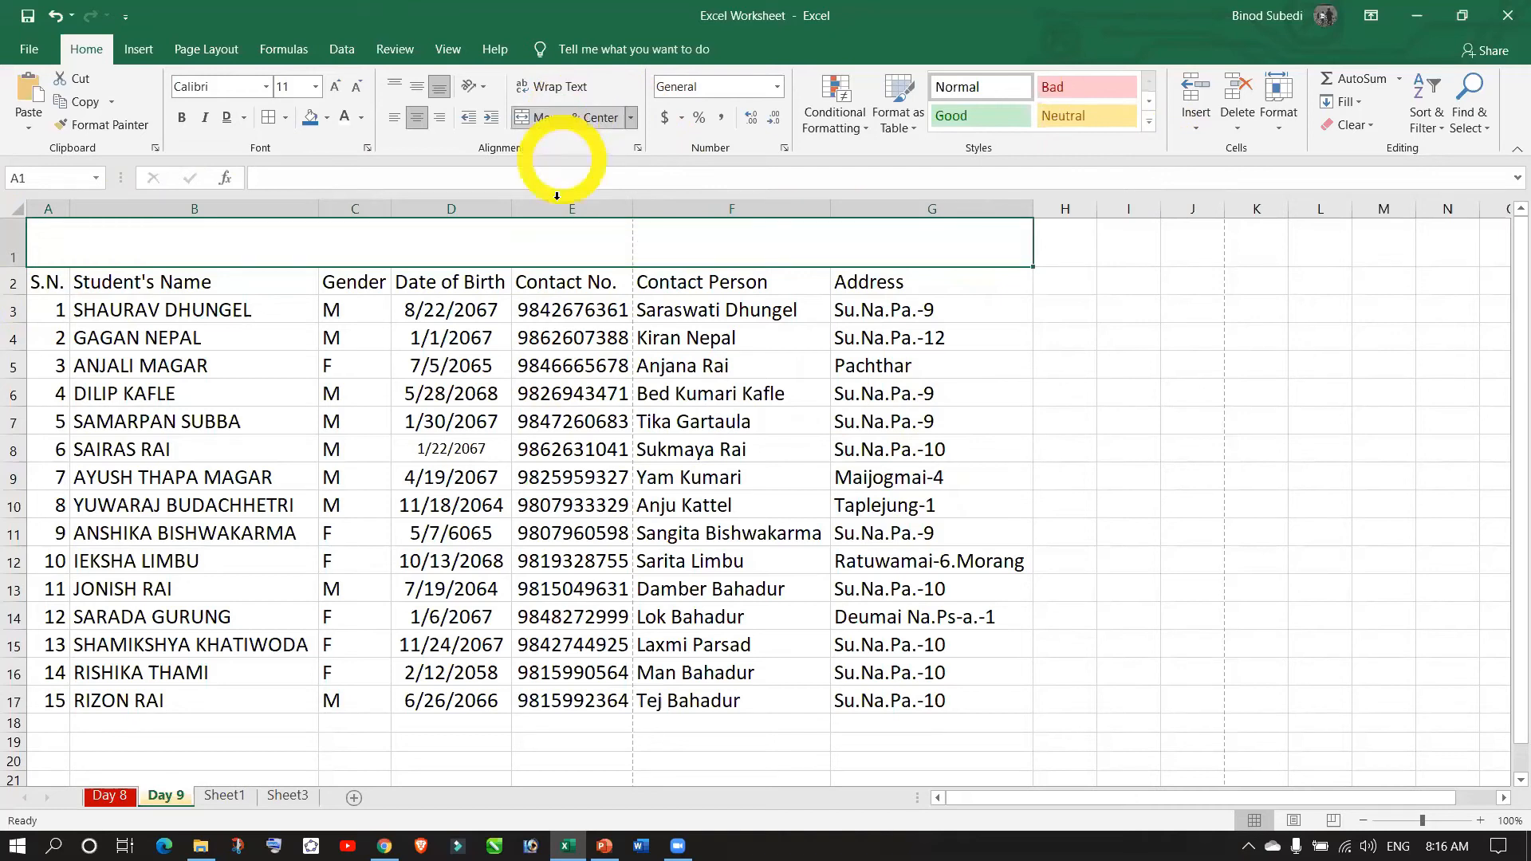
click(558, 116)
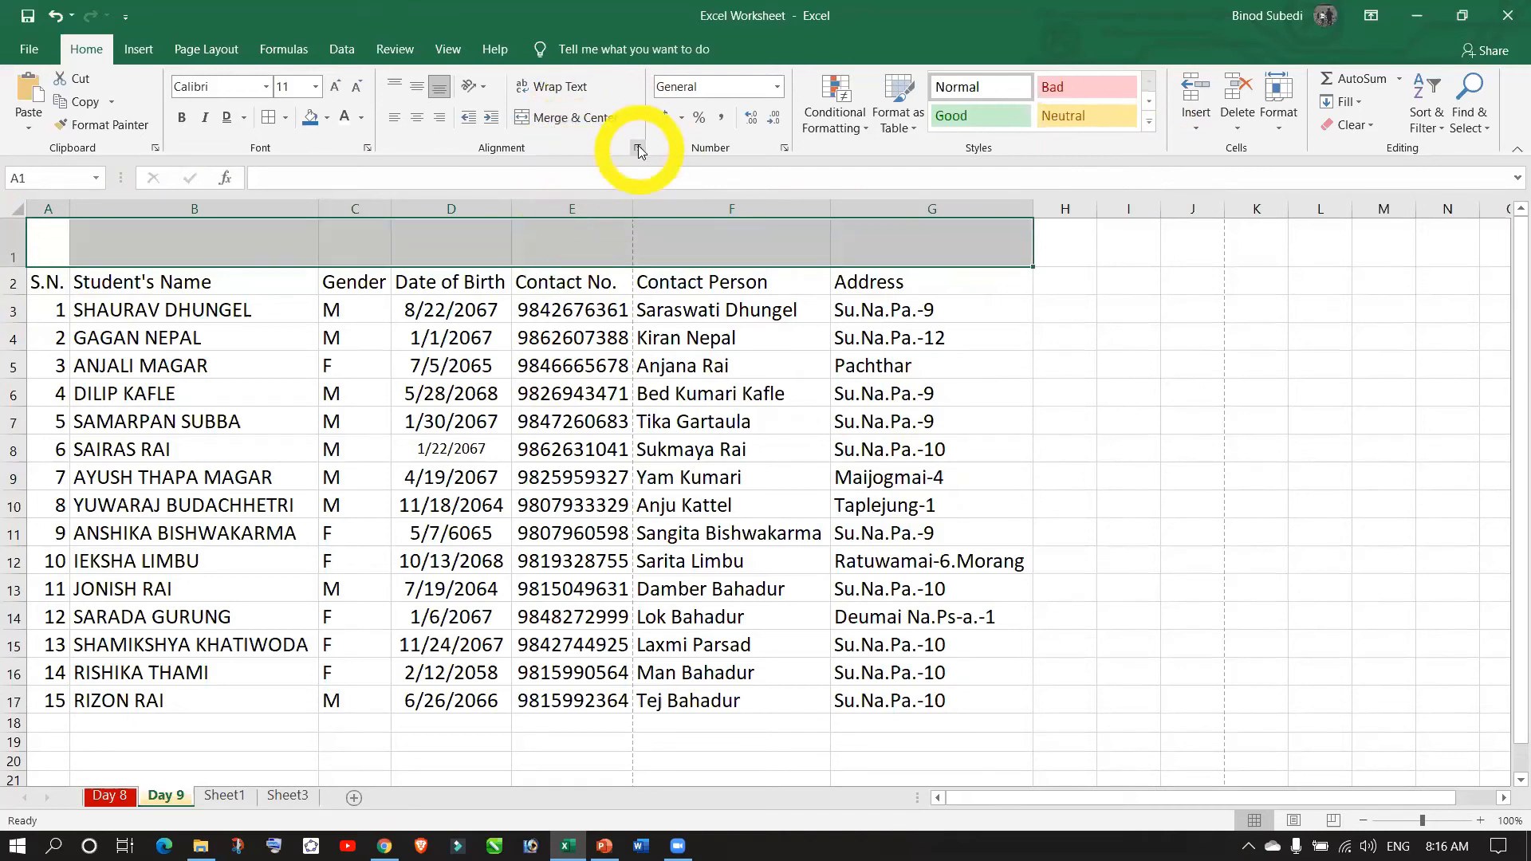
- Merge and center cells A1:G1 and paste "Shree Fikkal Secondary School" into the merged cell
click(579, 365)
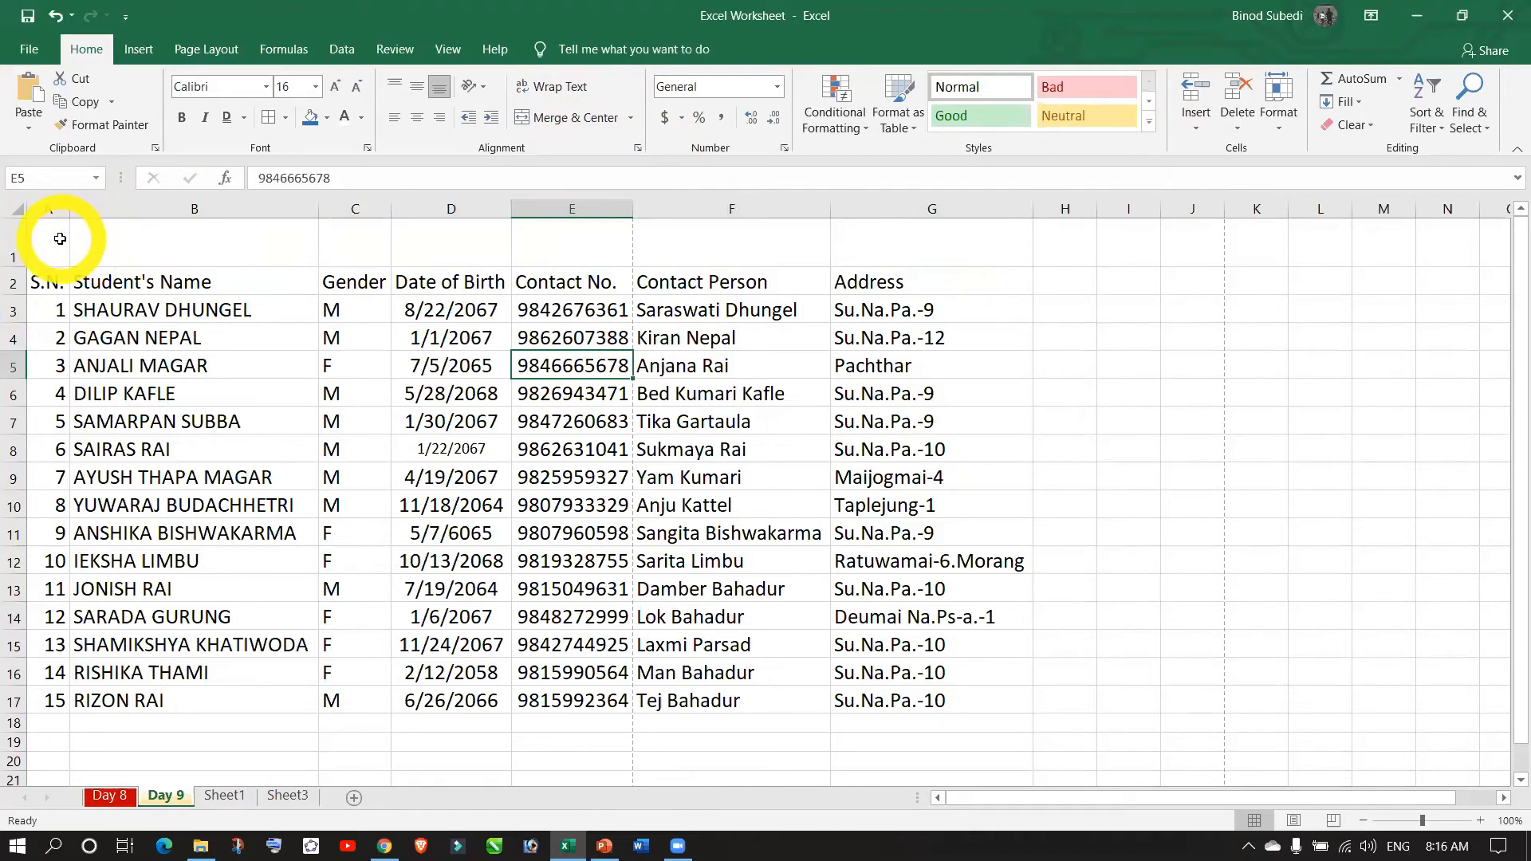
drag(60, 238, 859, 256)
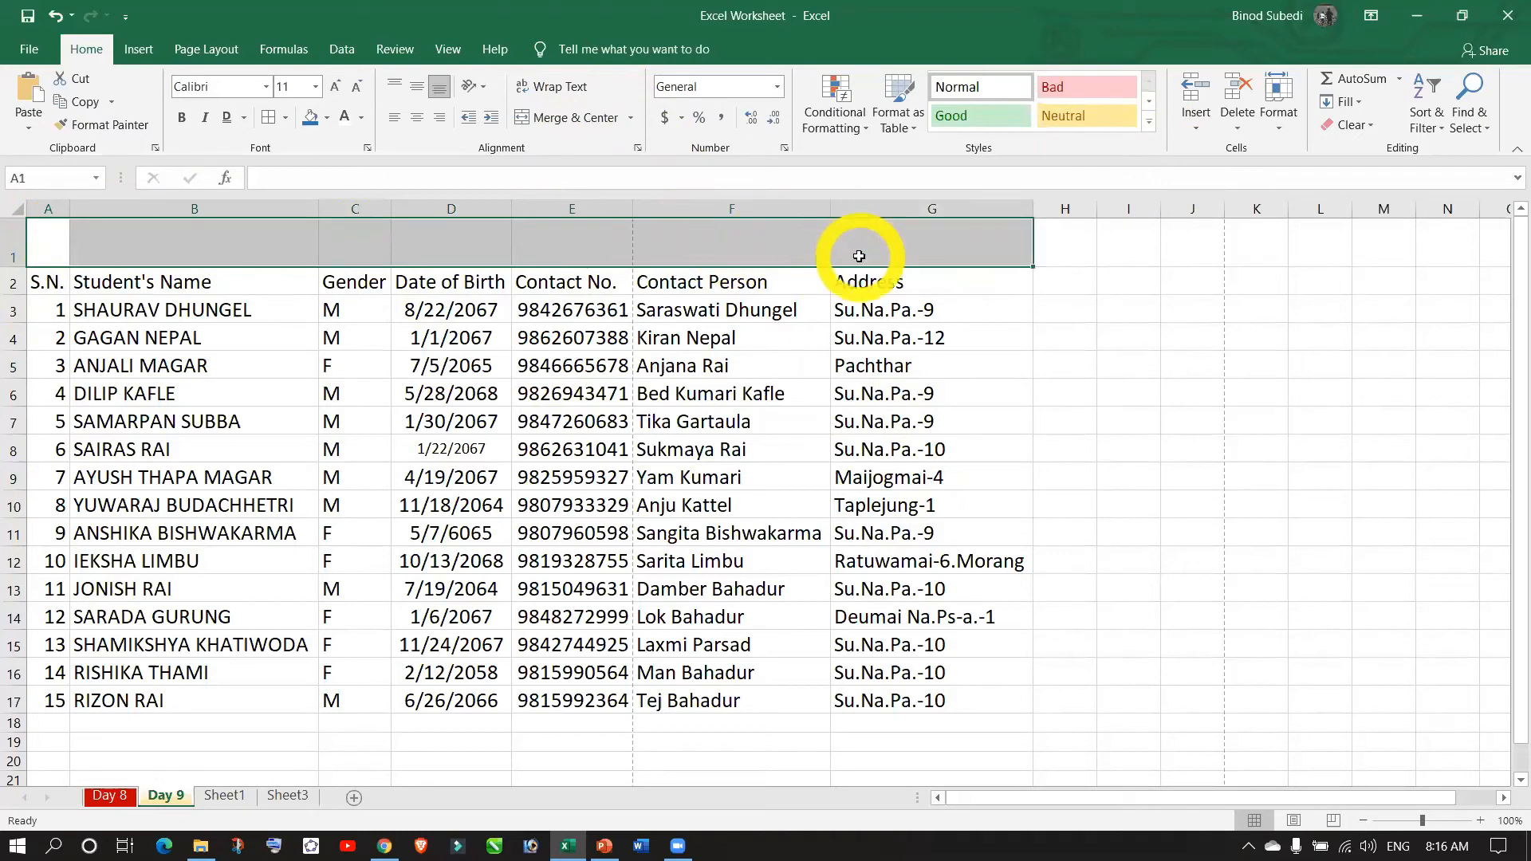
click(558, 118)
double_click(474, 243)
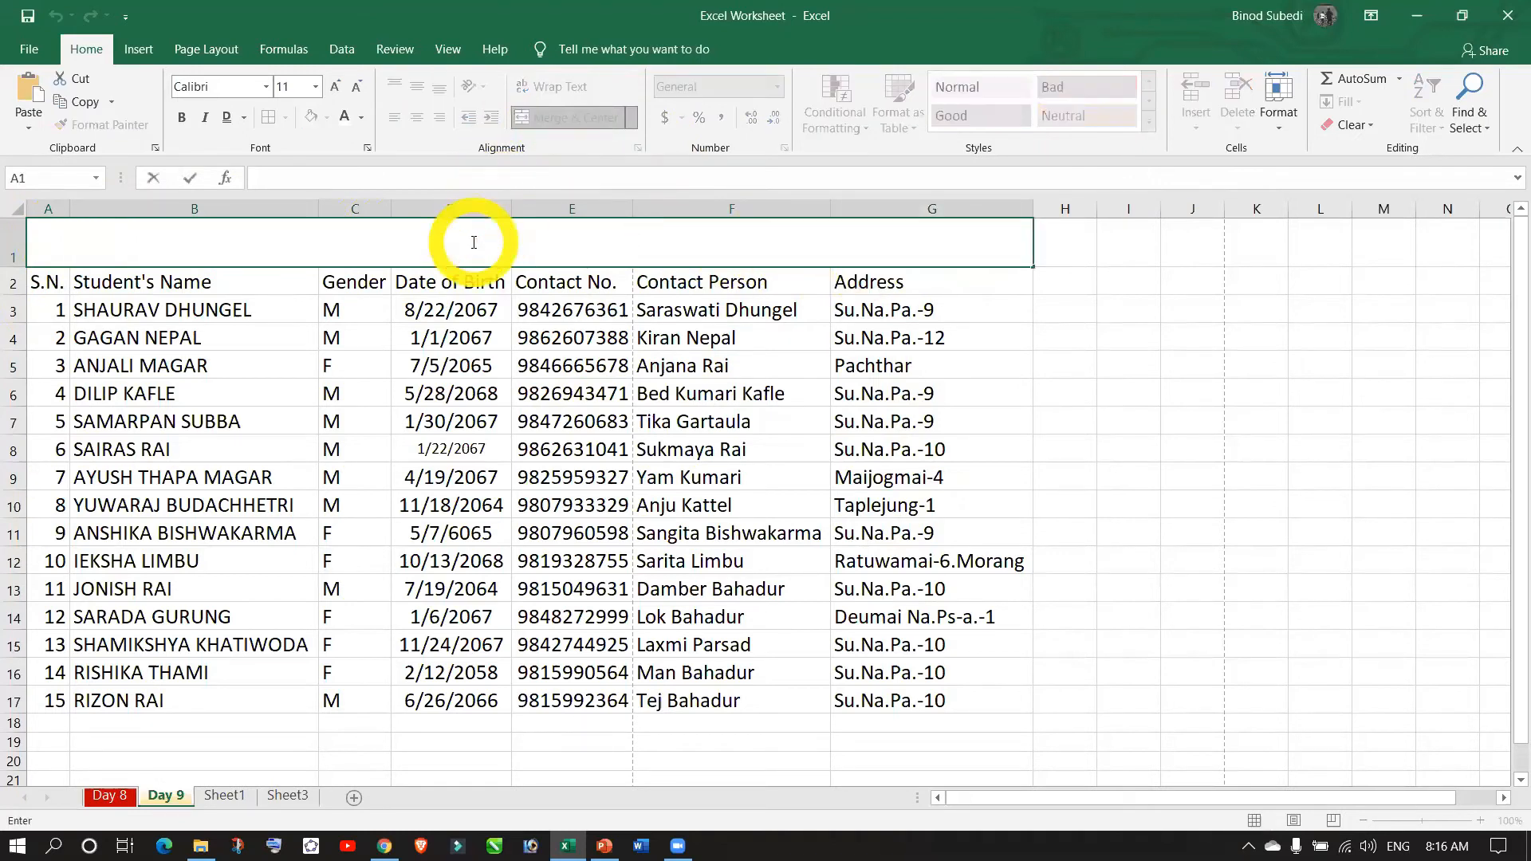
key(ctrl+v)
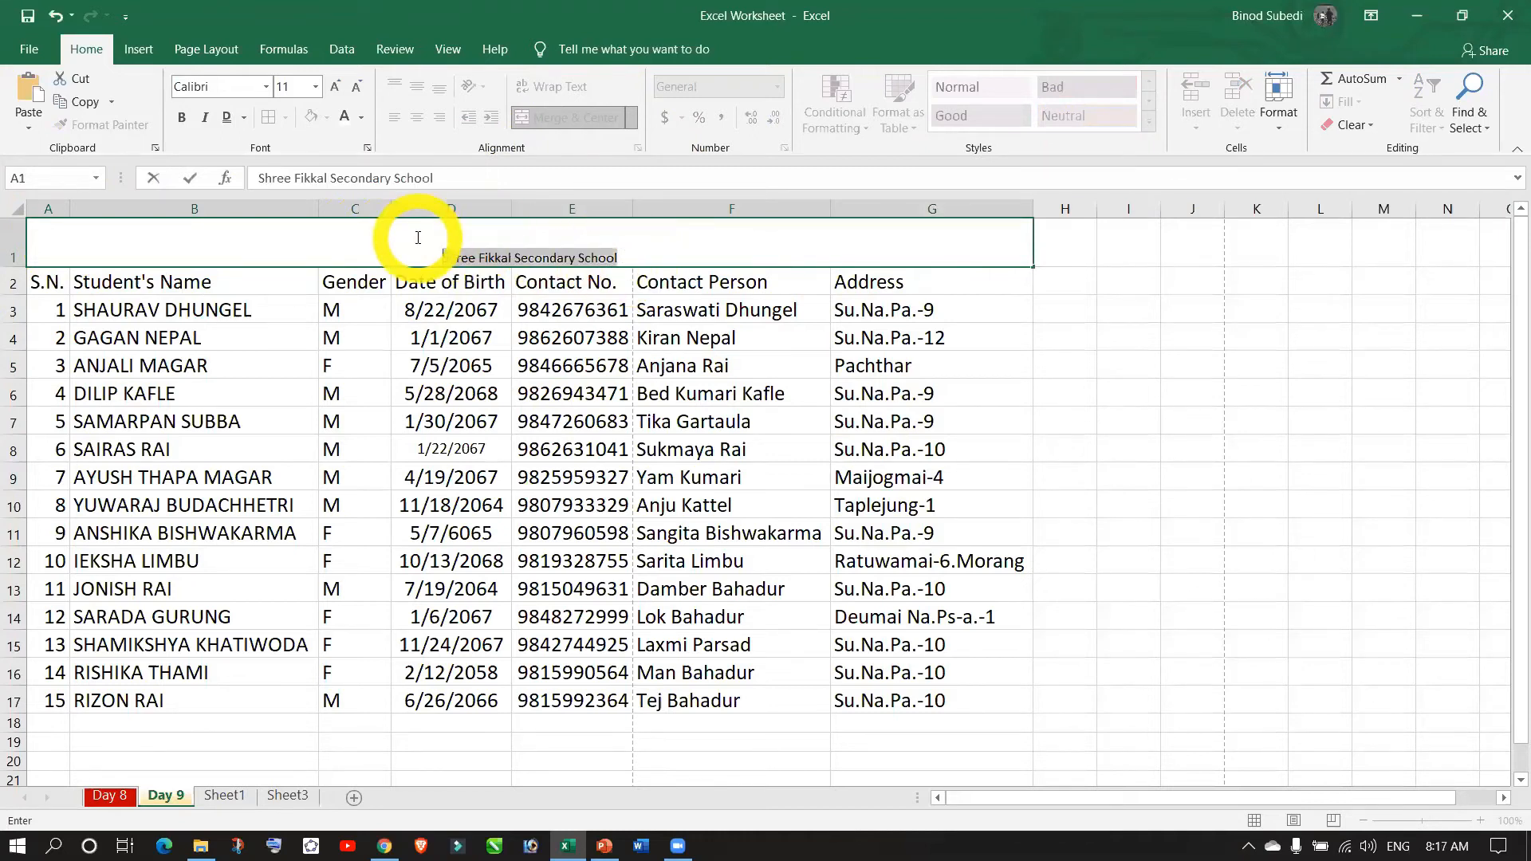
click(502, 479)
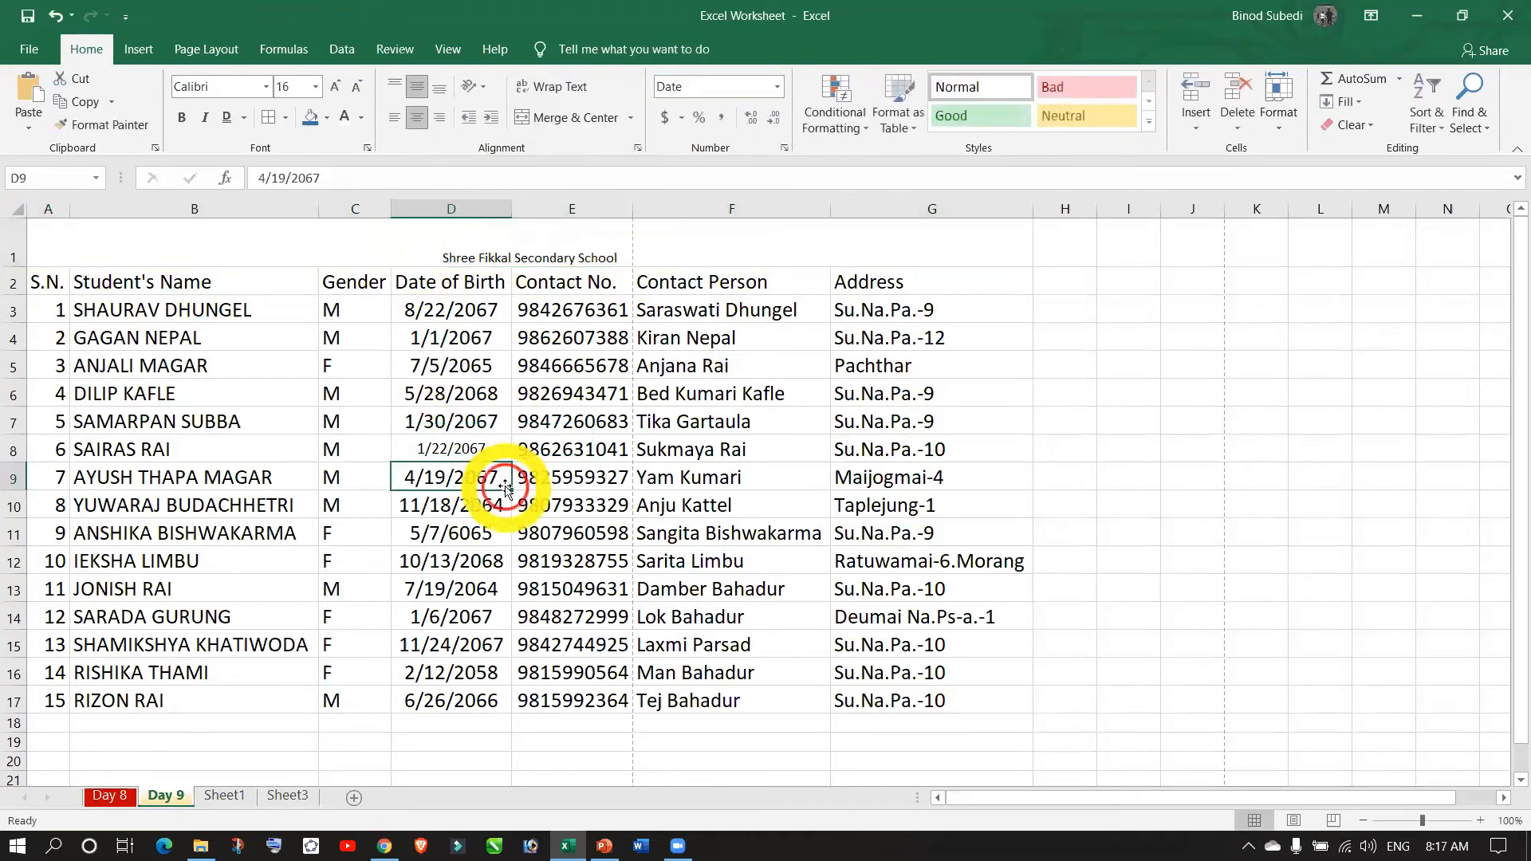
- Middle-align the title vertically in the merged cell A1 and increase its font size to 24
click(506, 239)
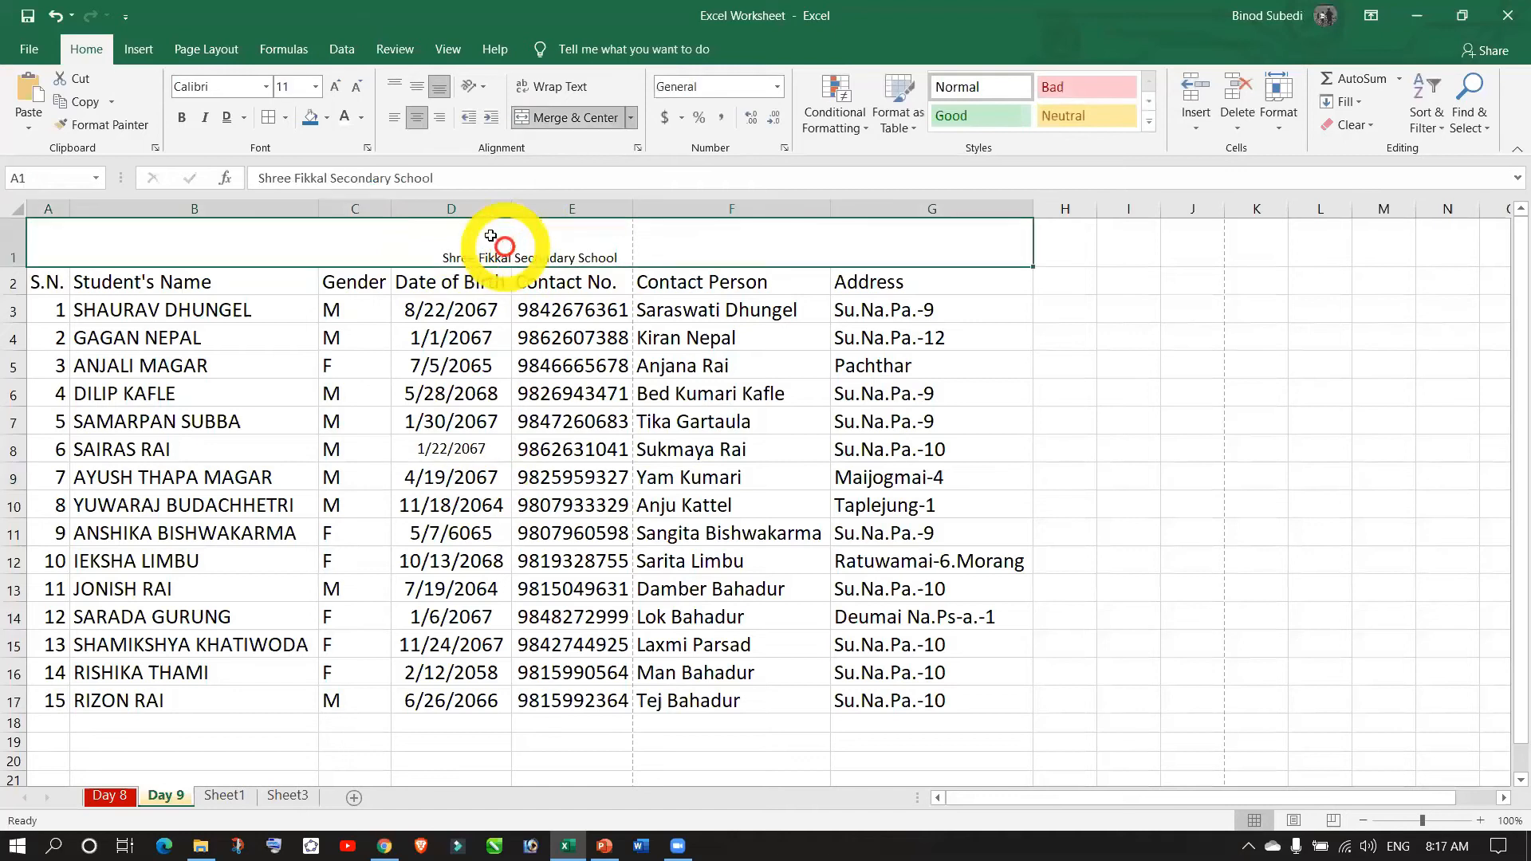
click(416, 88)
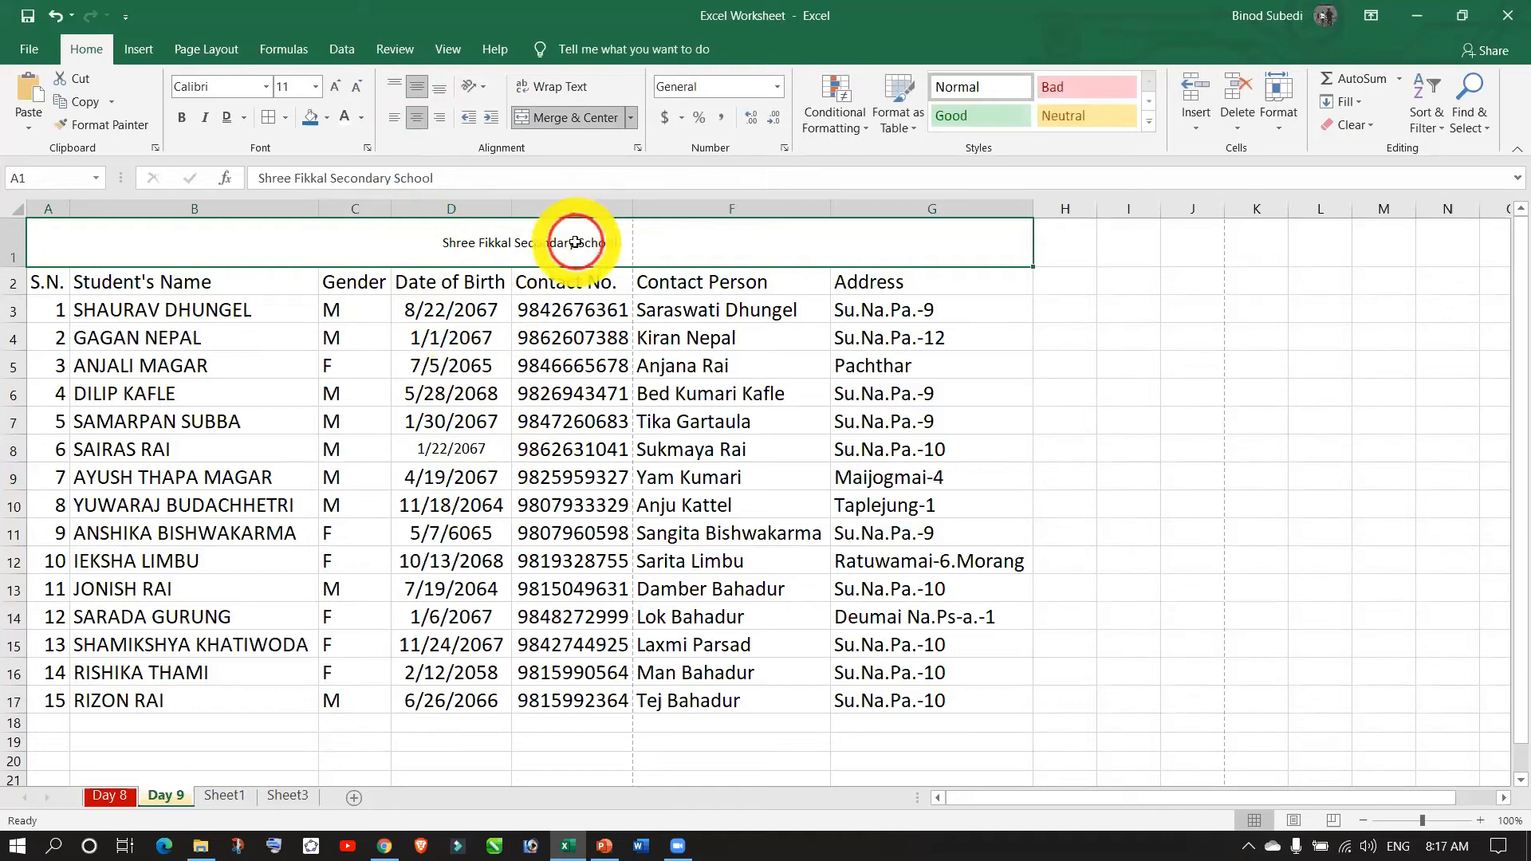
click(339, 85)
click(338, 85)
click(339, 84)
click(338, 84)
click(338, 85)
click(338, 85)
click(338, 85)
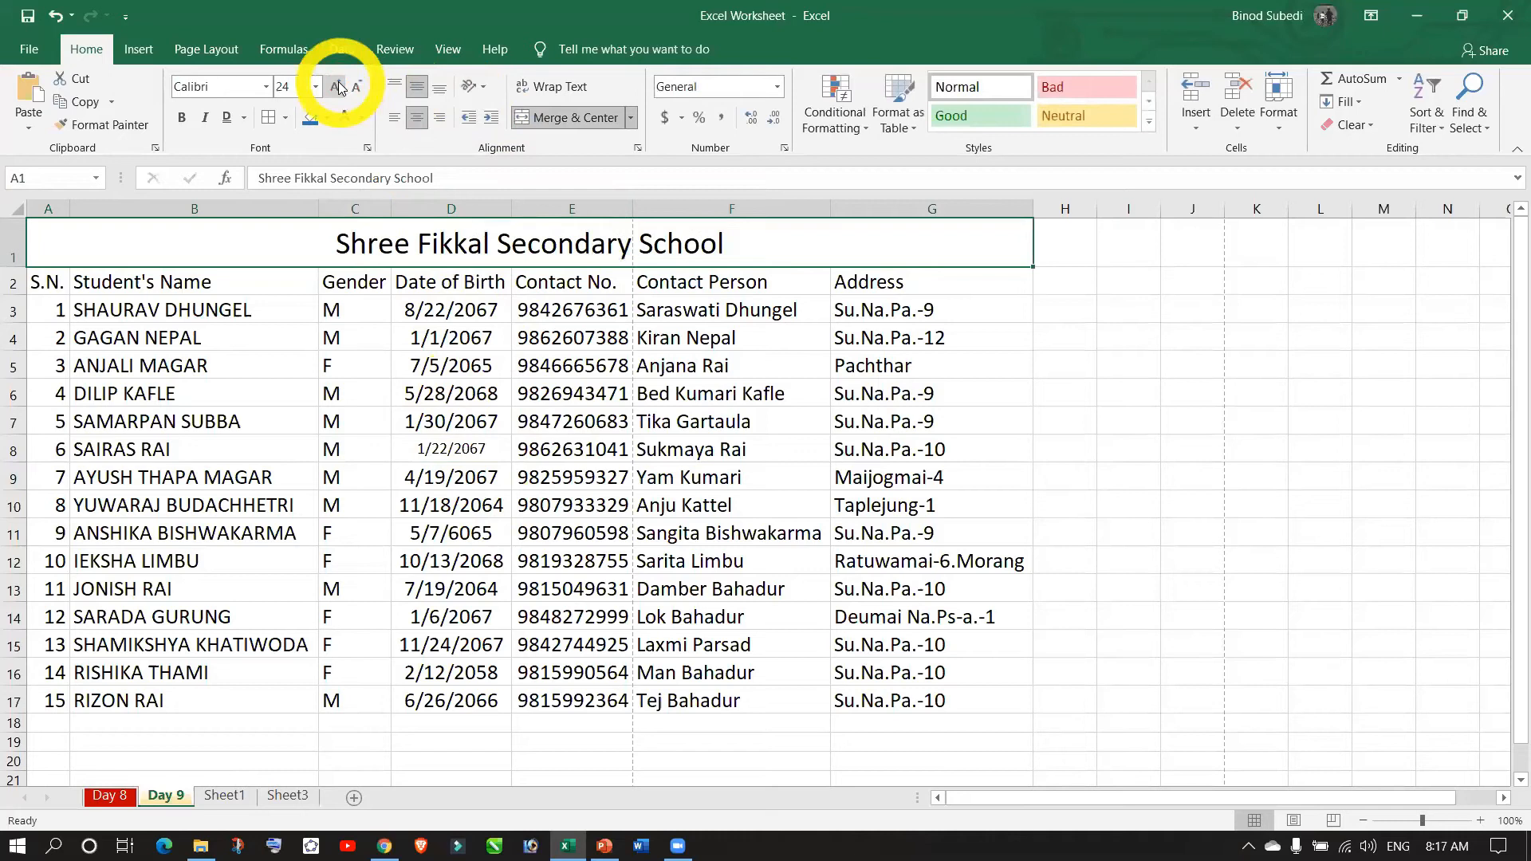
click(488, 422)
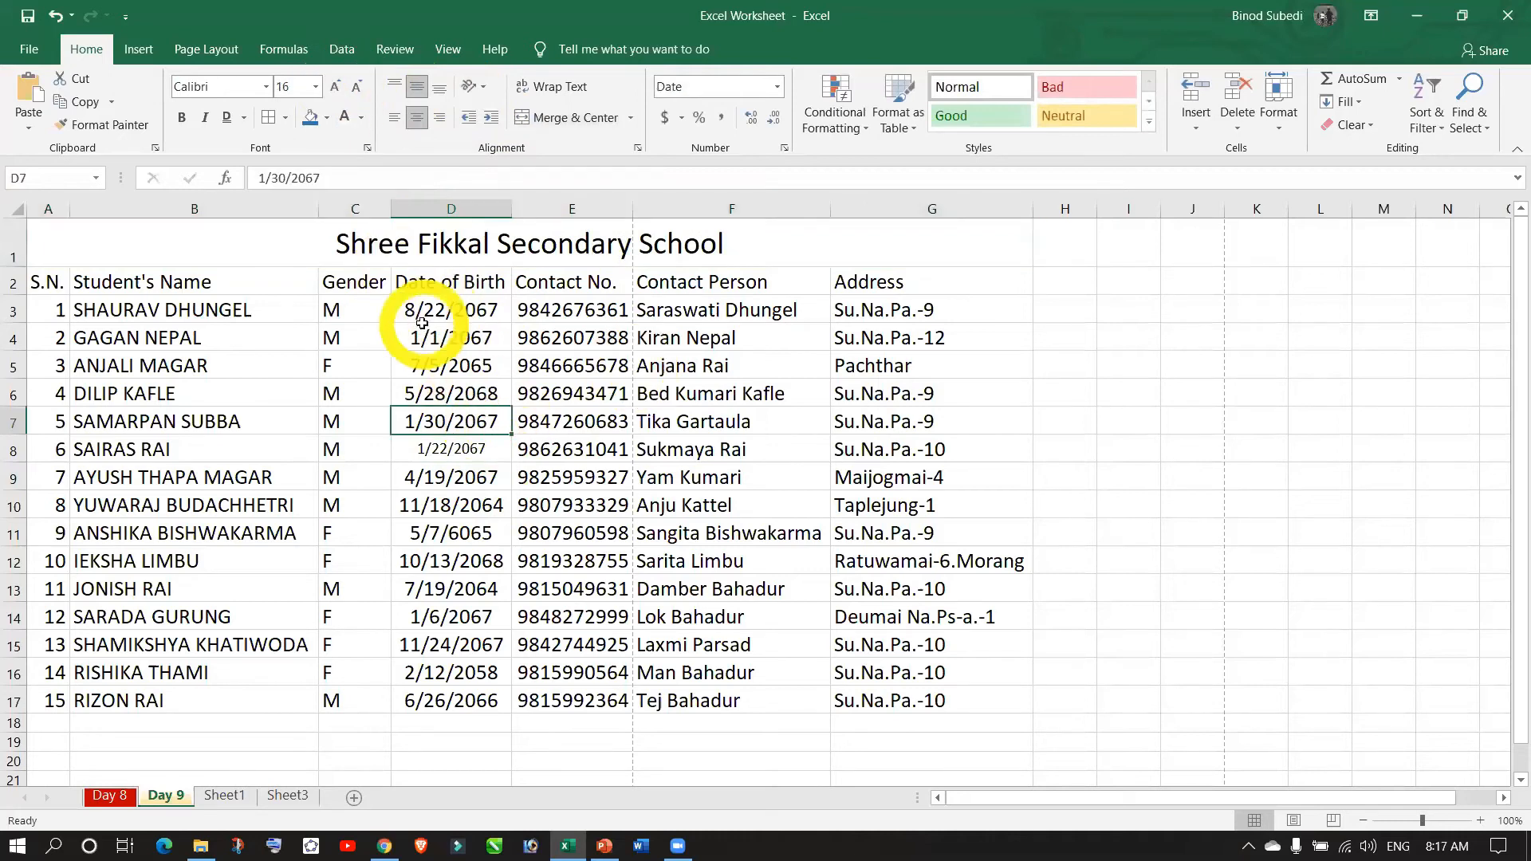
- Reduce the height of title row 1 slightly so it fits the text more closely
click(528, 237)
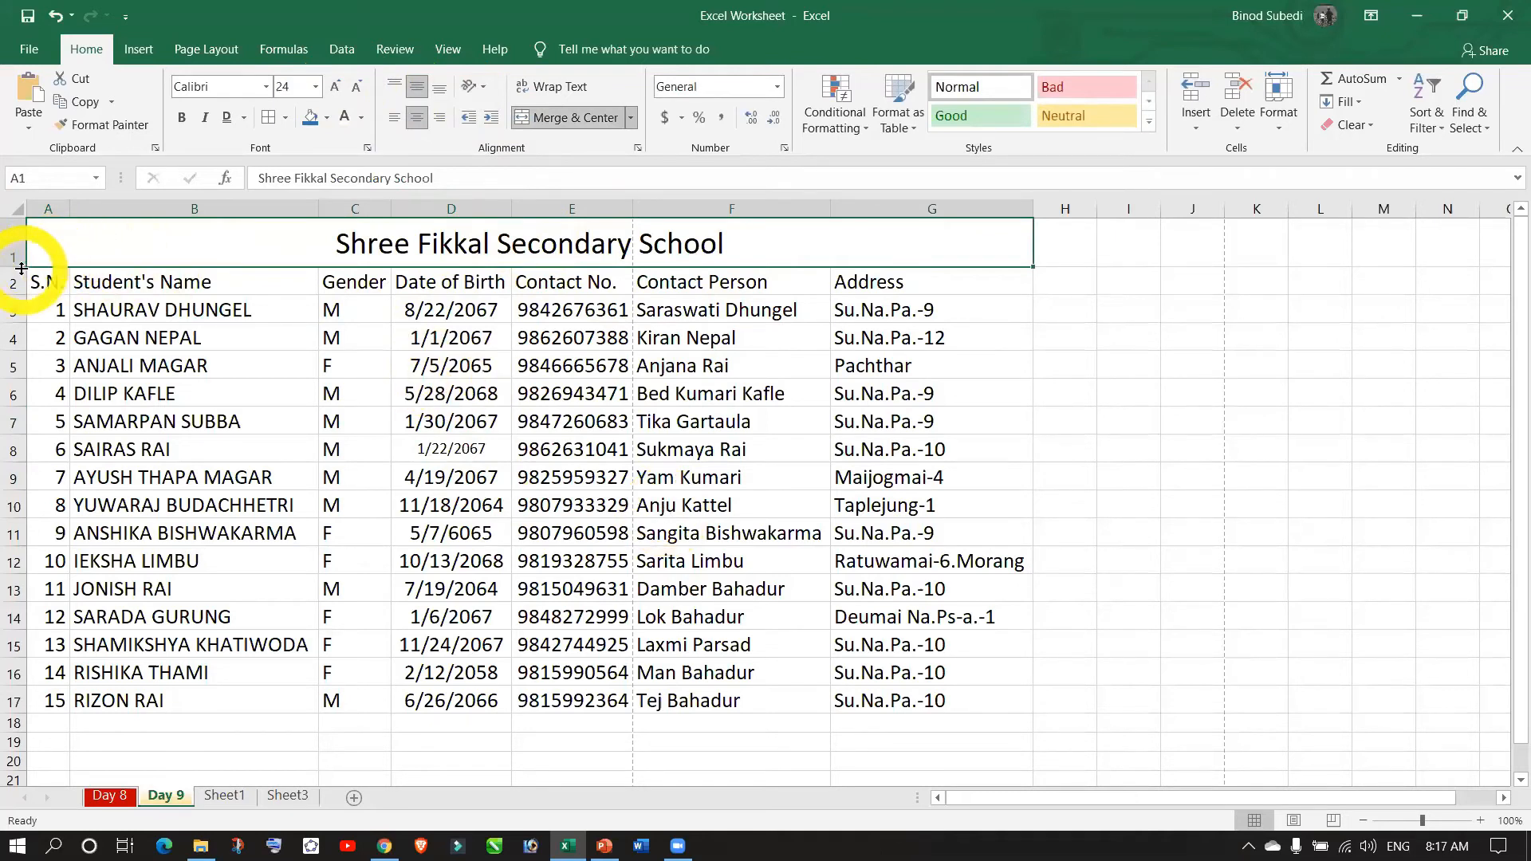
drag(21, 268, 22, 261)
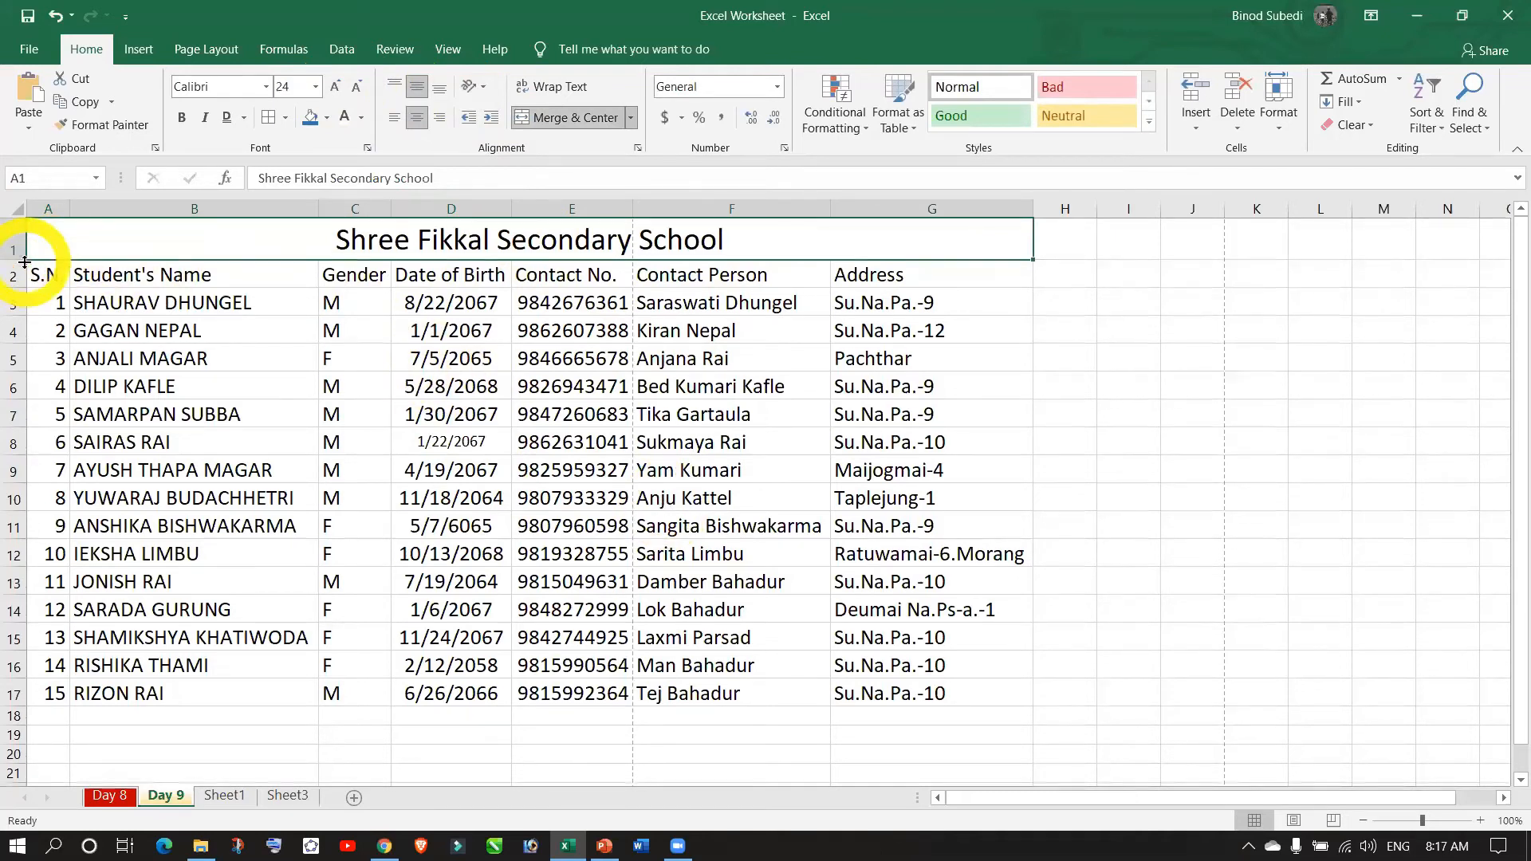
click(113, 386)
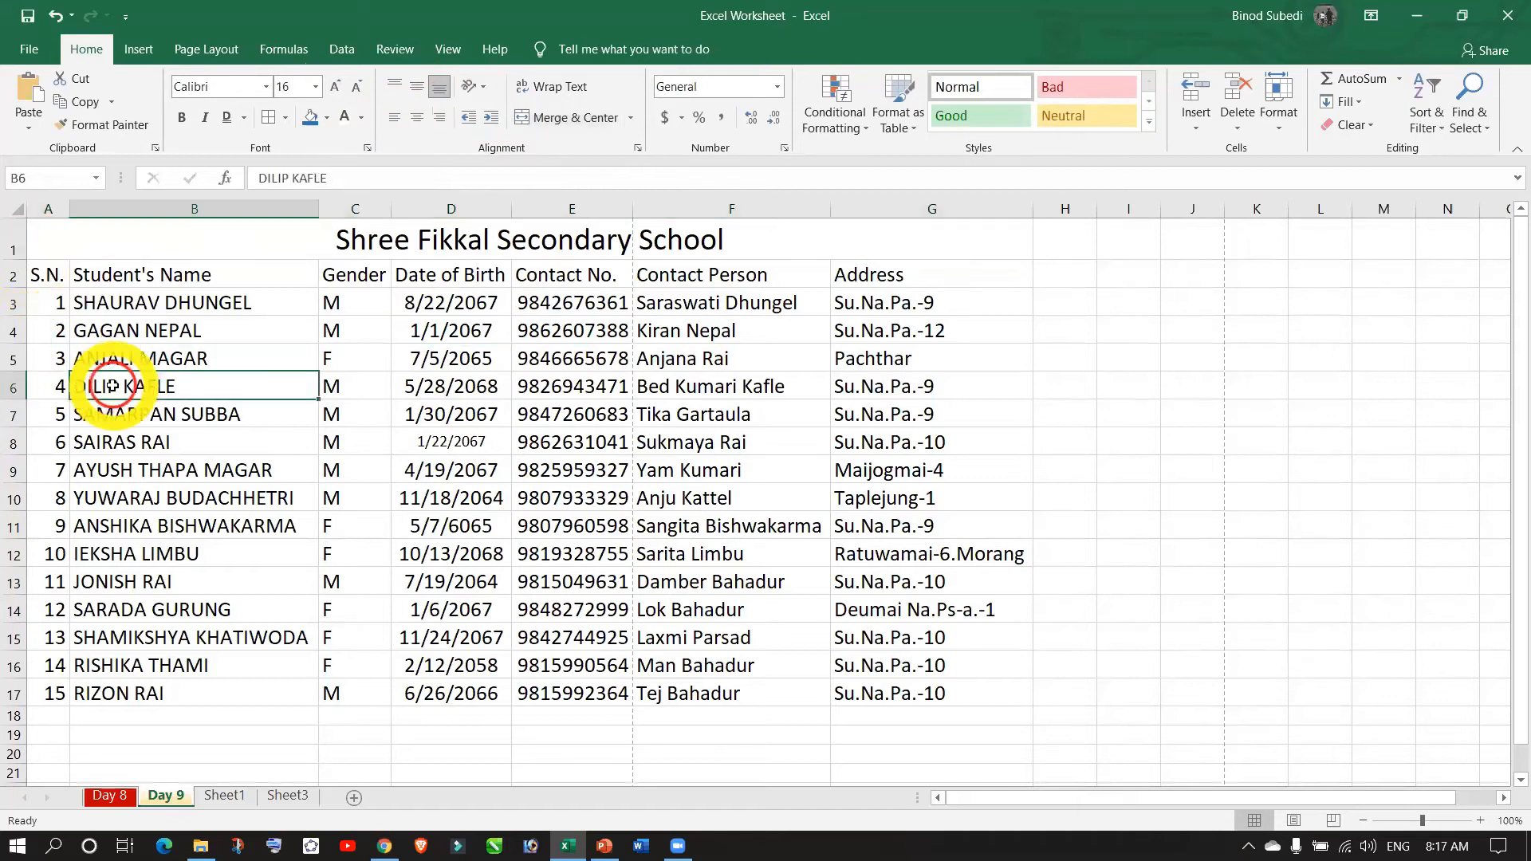
- Insert a blank row above the column headings and merge and center its cells A2:G2
right_click(13, 274)
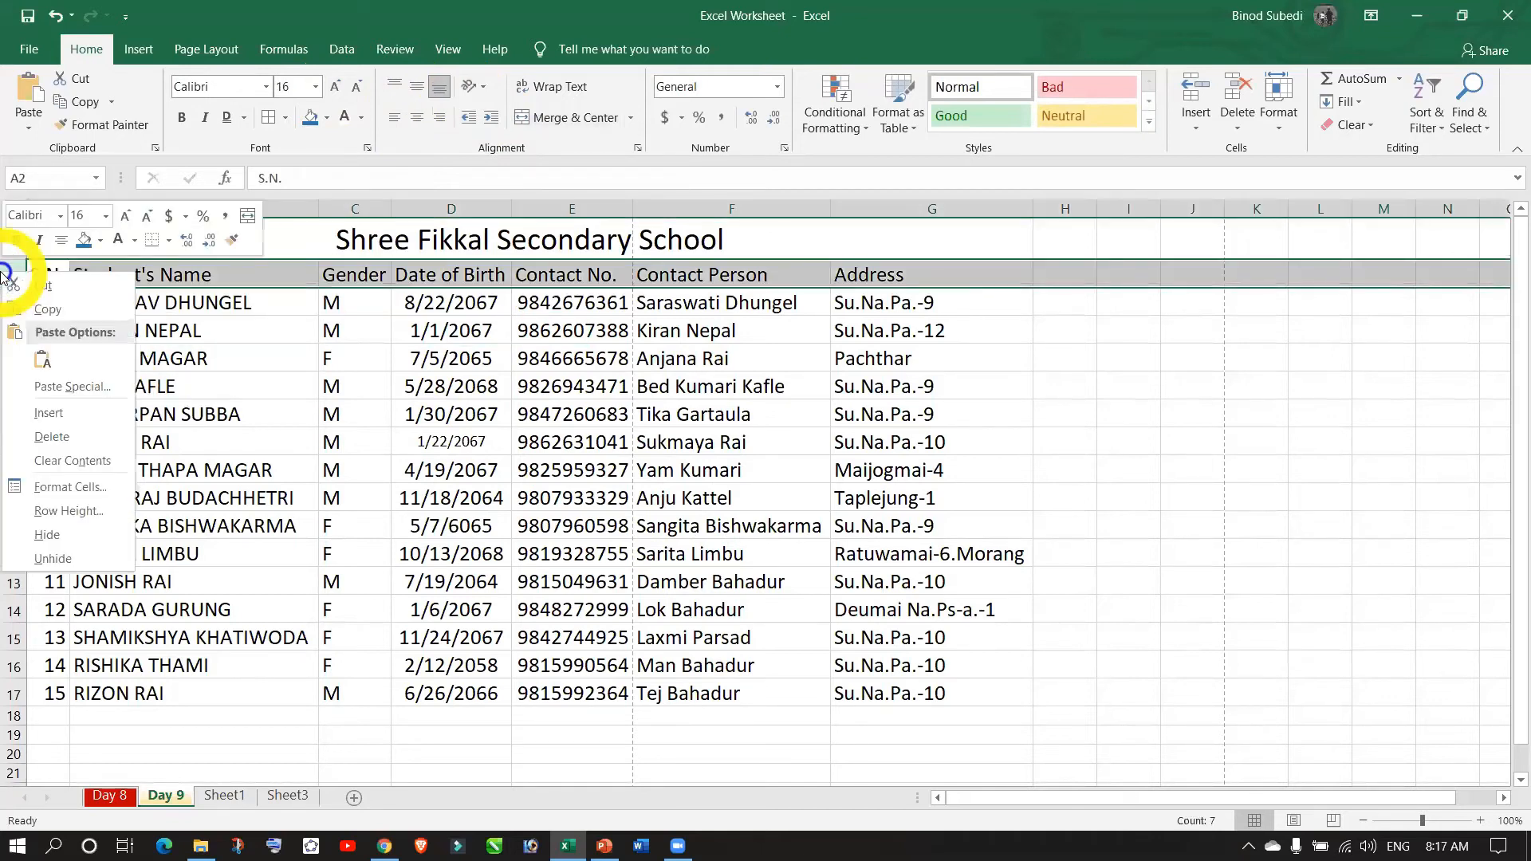
click(90, 415)
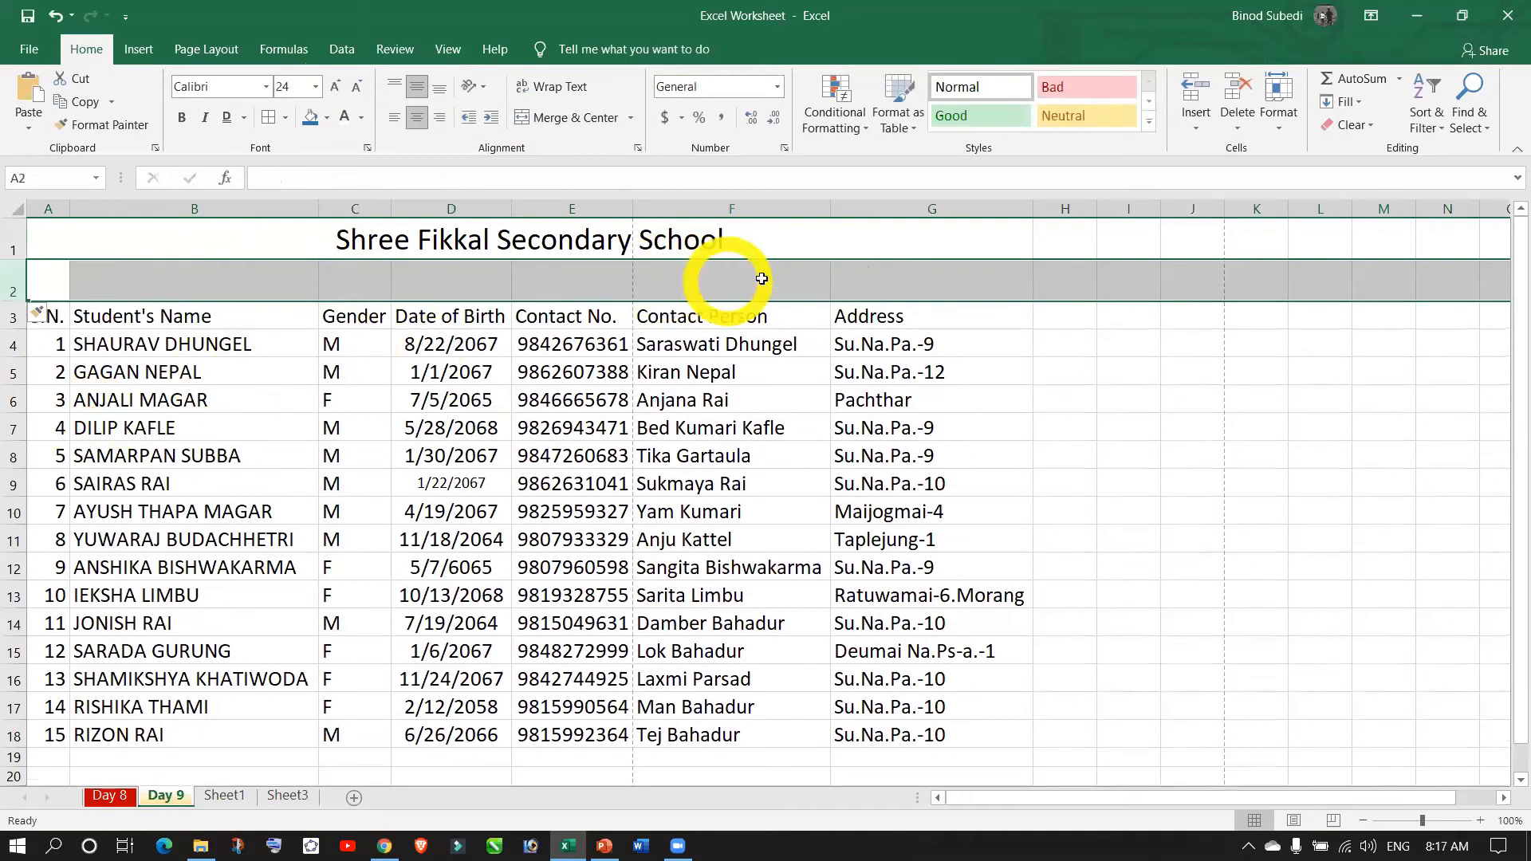
drag(895, 281, 59, 291)
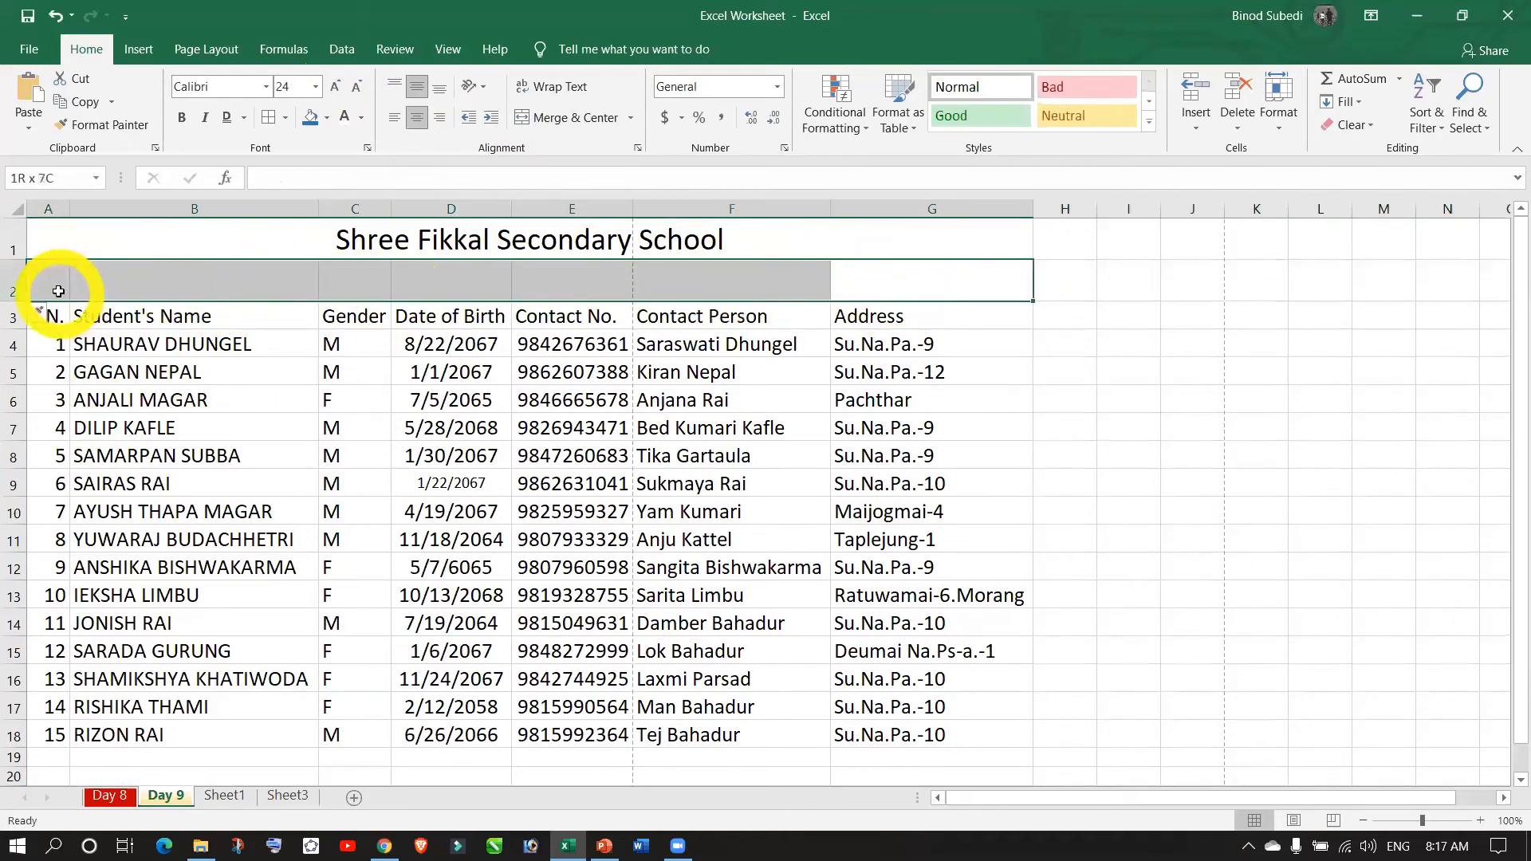
click(576, 118)
- Enter the second heading line "Suryodaya Municipality 10, Ilam" in the merged cell A2
double_click(515, 284)
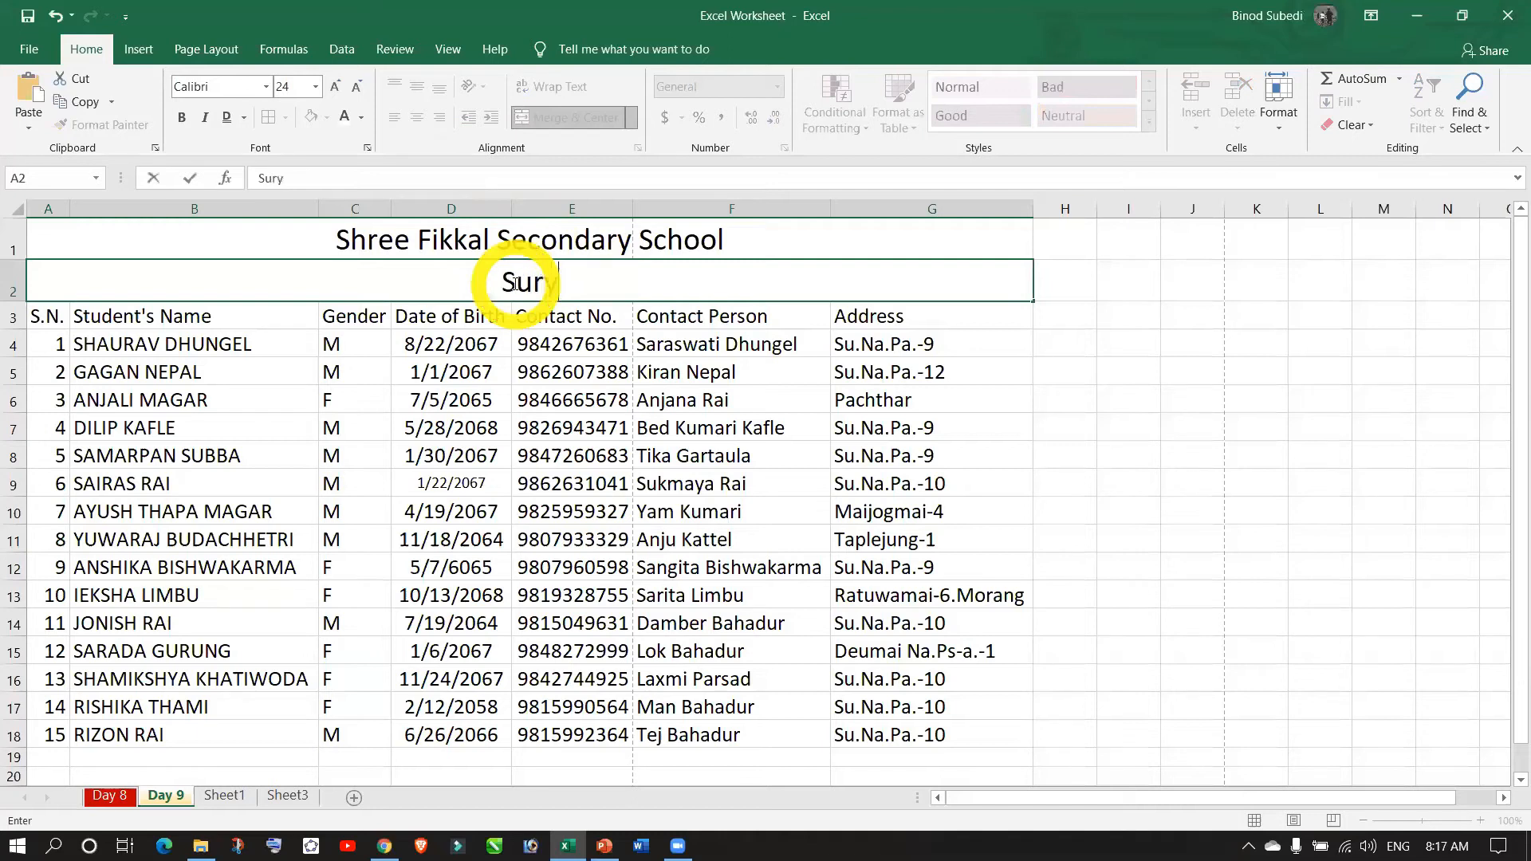
text(Municipality 10, Ilam)
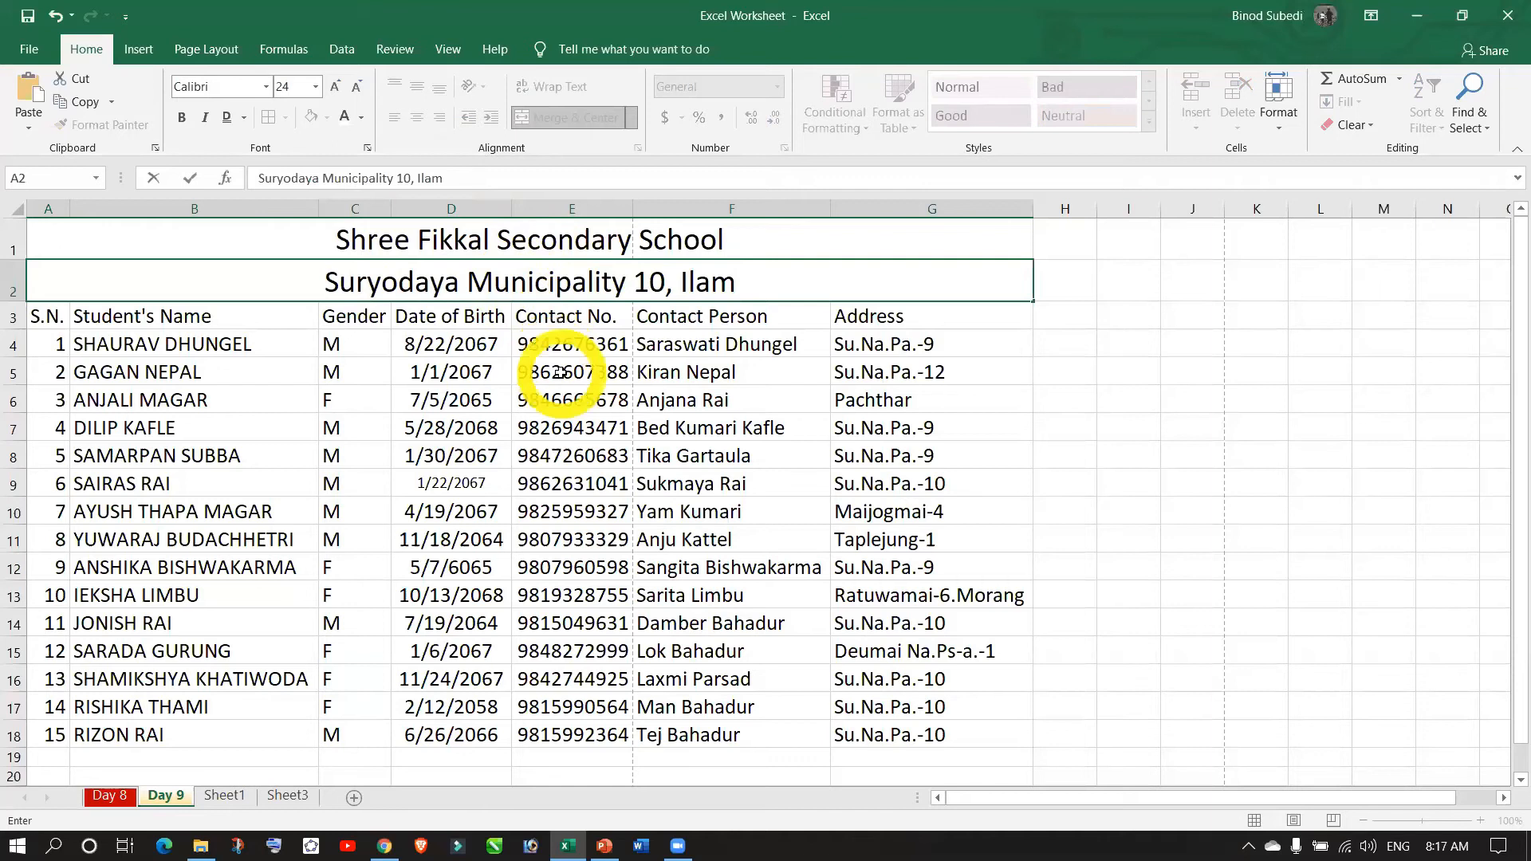
click(561, 372)
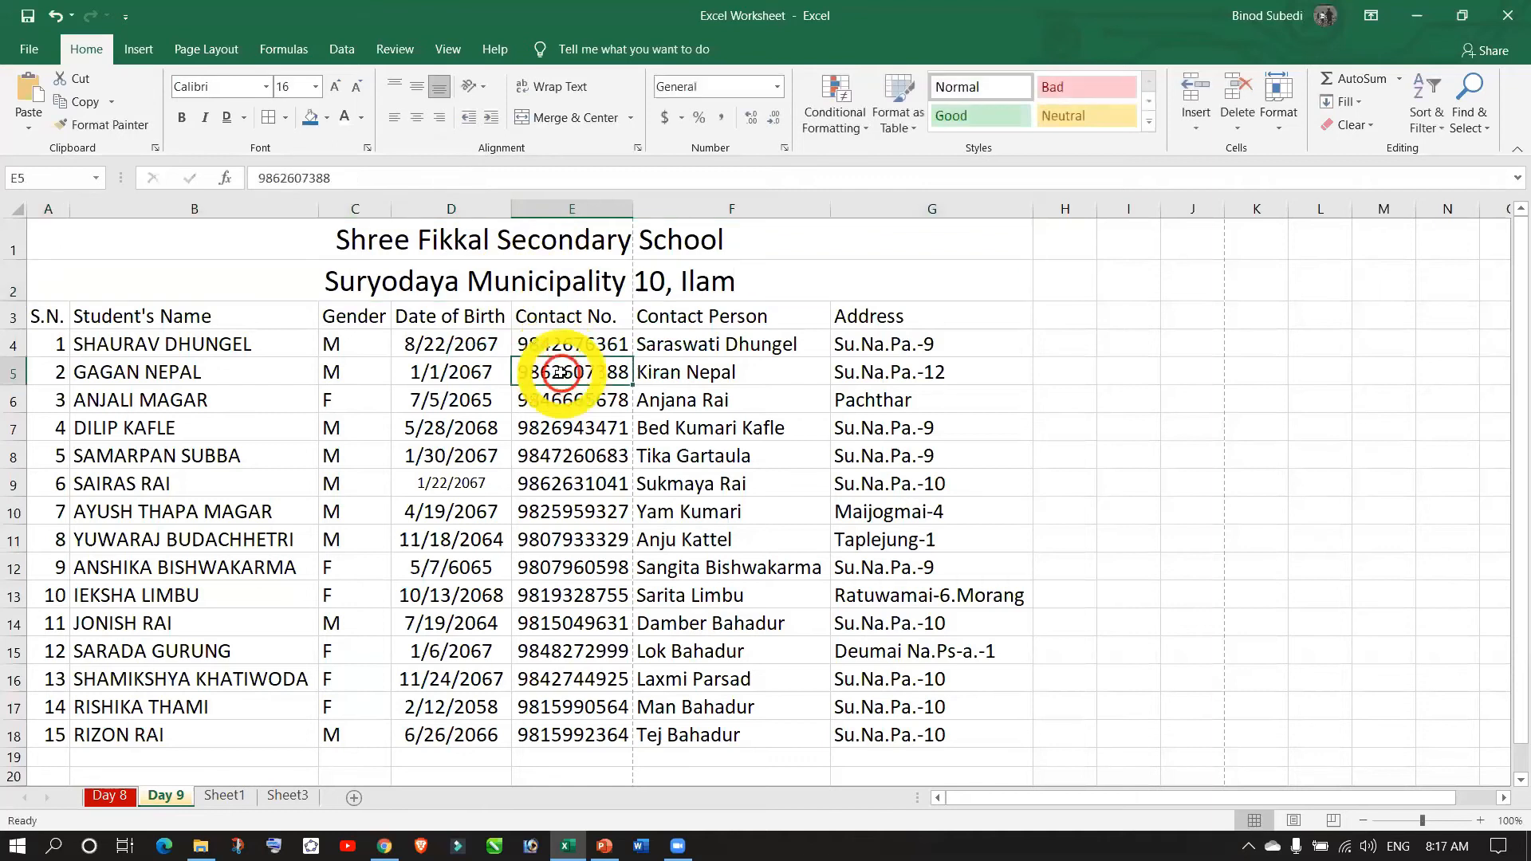
- Reduce the second heading line in merged cell A2 to font size 16 and make it italic
click(731, 285)
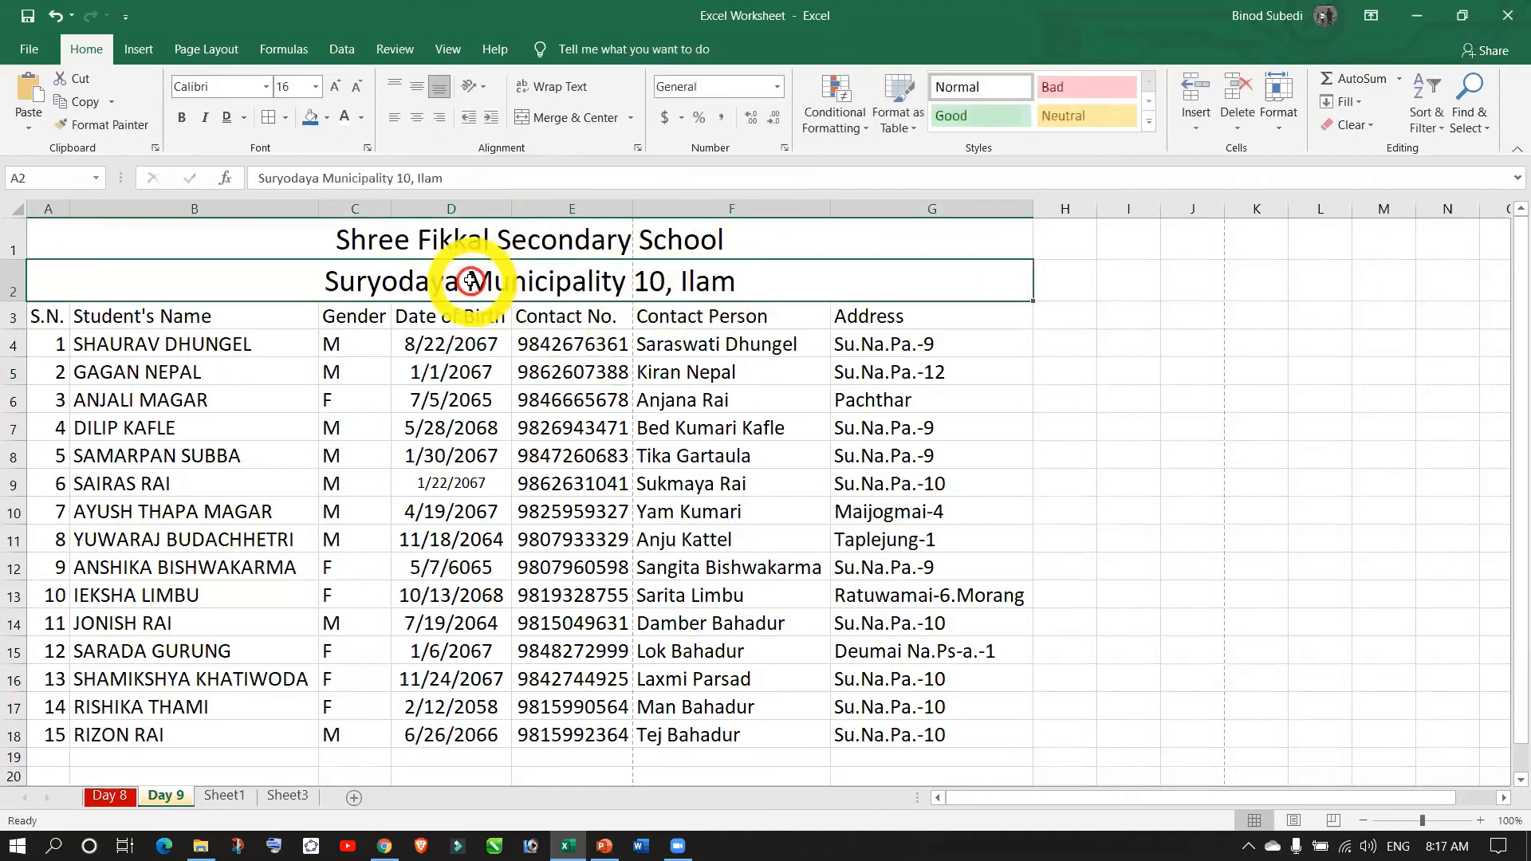
click(363, 83)
click(363, 83)
click(363, 83)
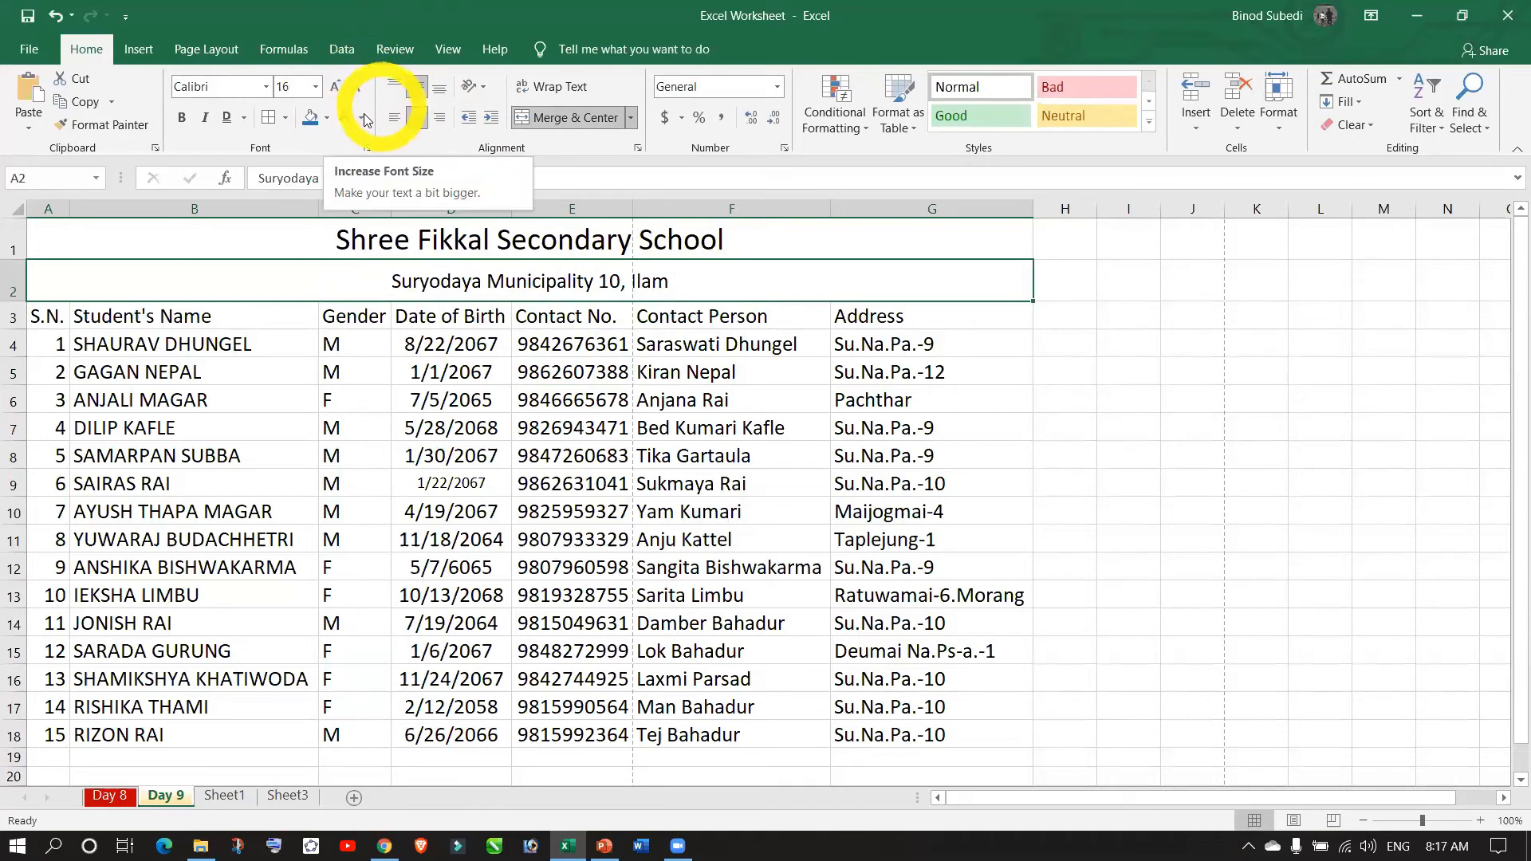
click(204, 119)
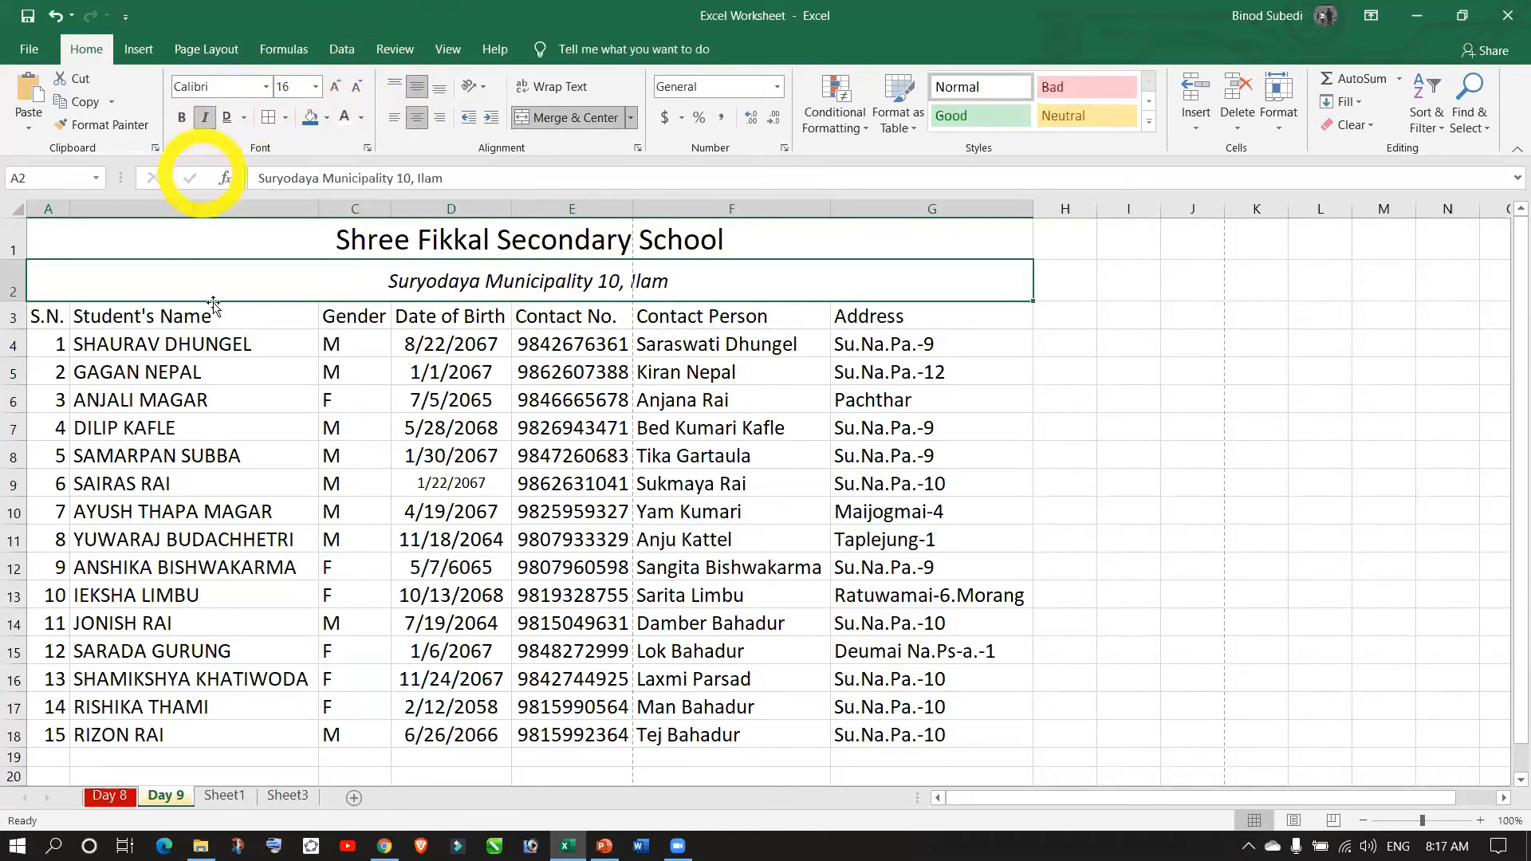
- Auto-fit the height of row 2 to its heading text
double_click(16, 302)
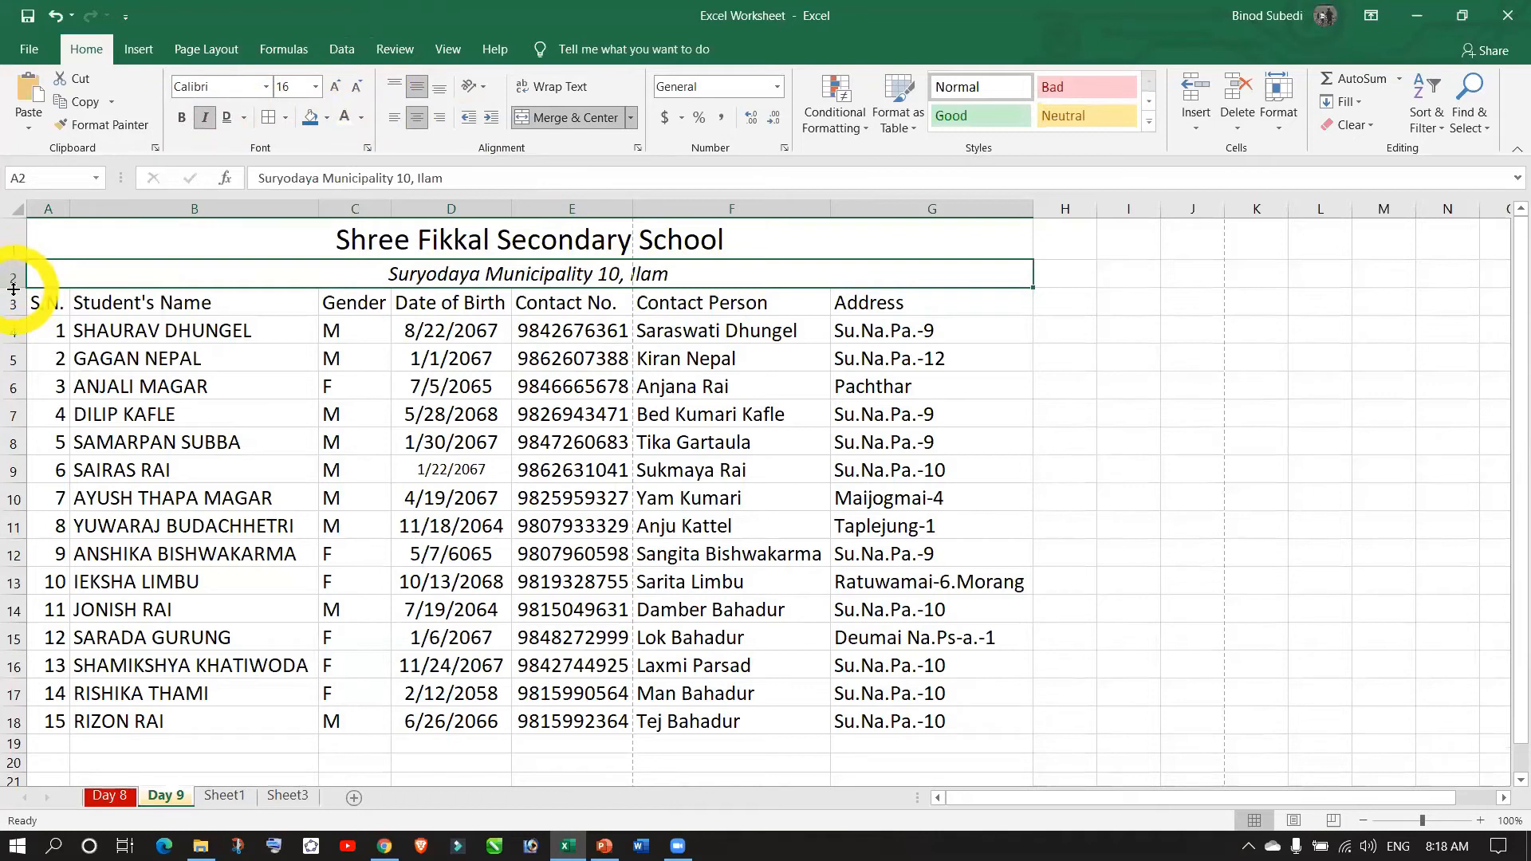
click(371, 443)
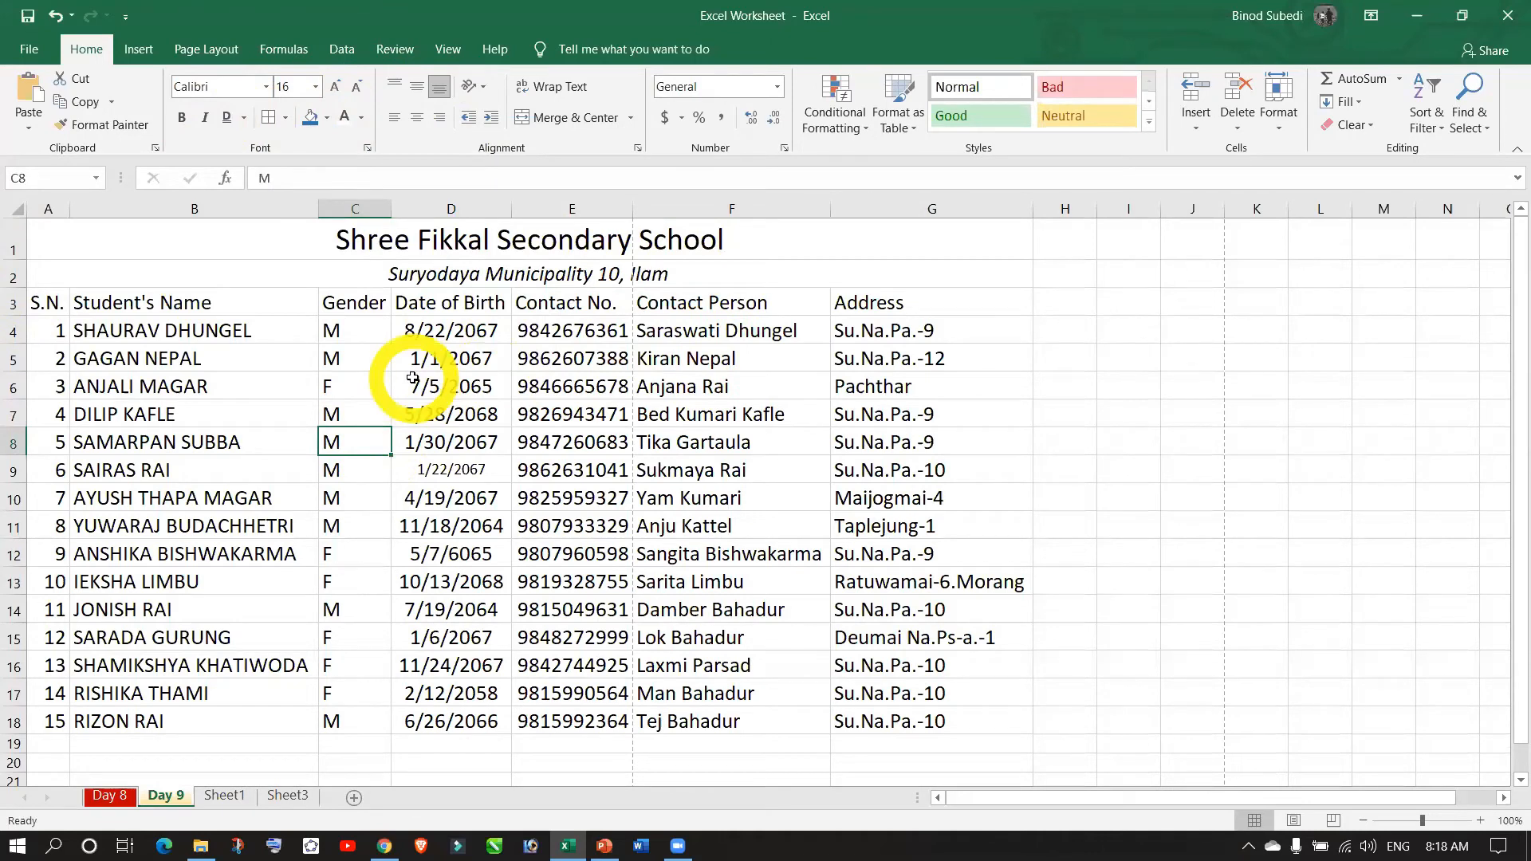
- Insert a blank row above the column headings and merge and center its cells A3:G3
click(13, 304)
right_click(12, 303)
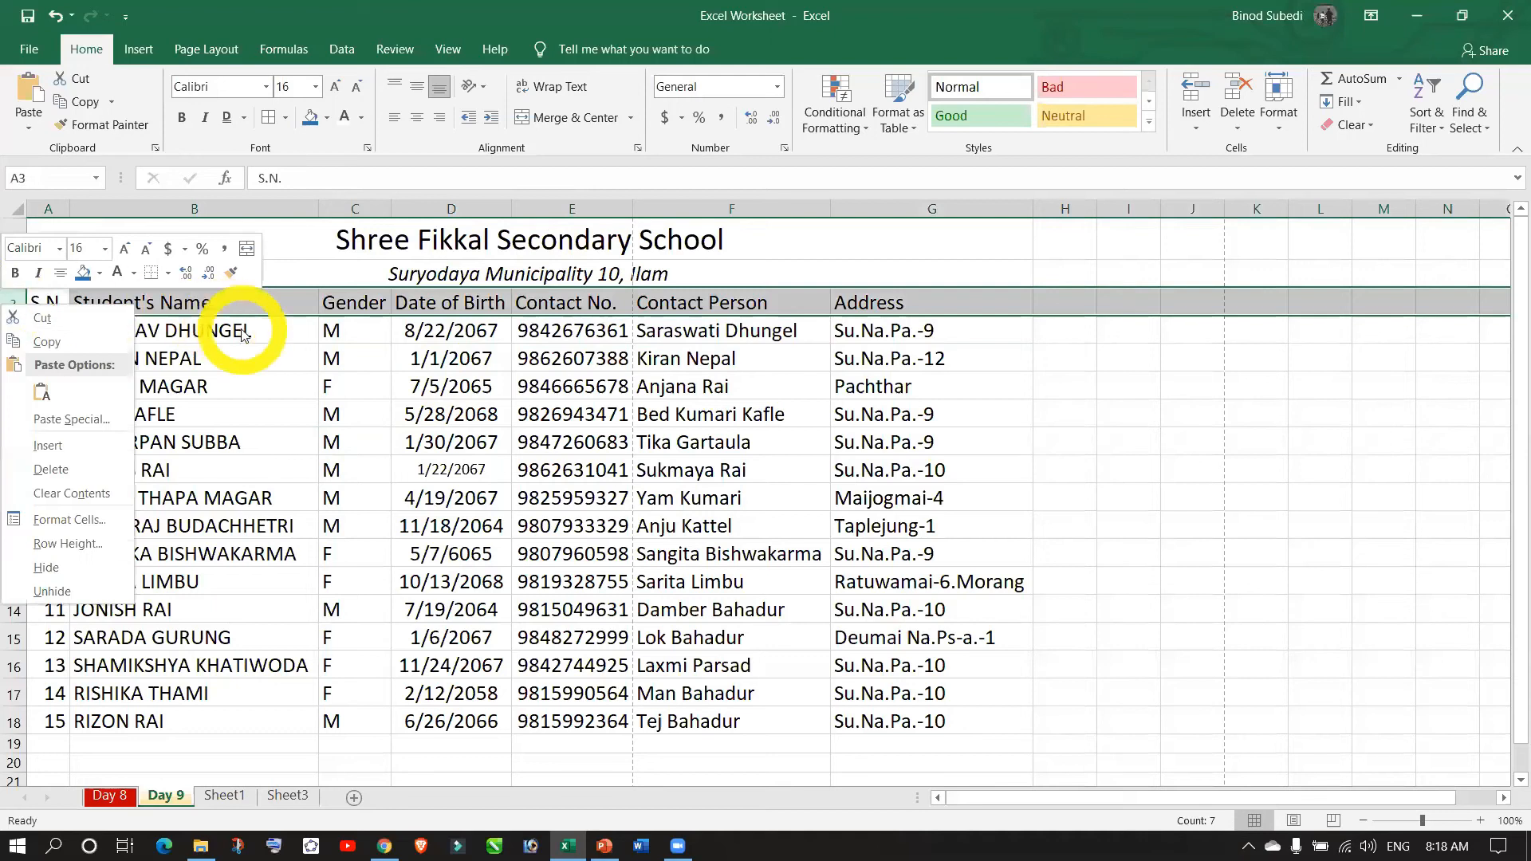
key(Escape)
right_click(12, 304)
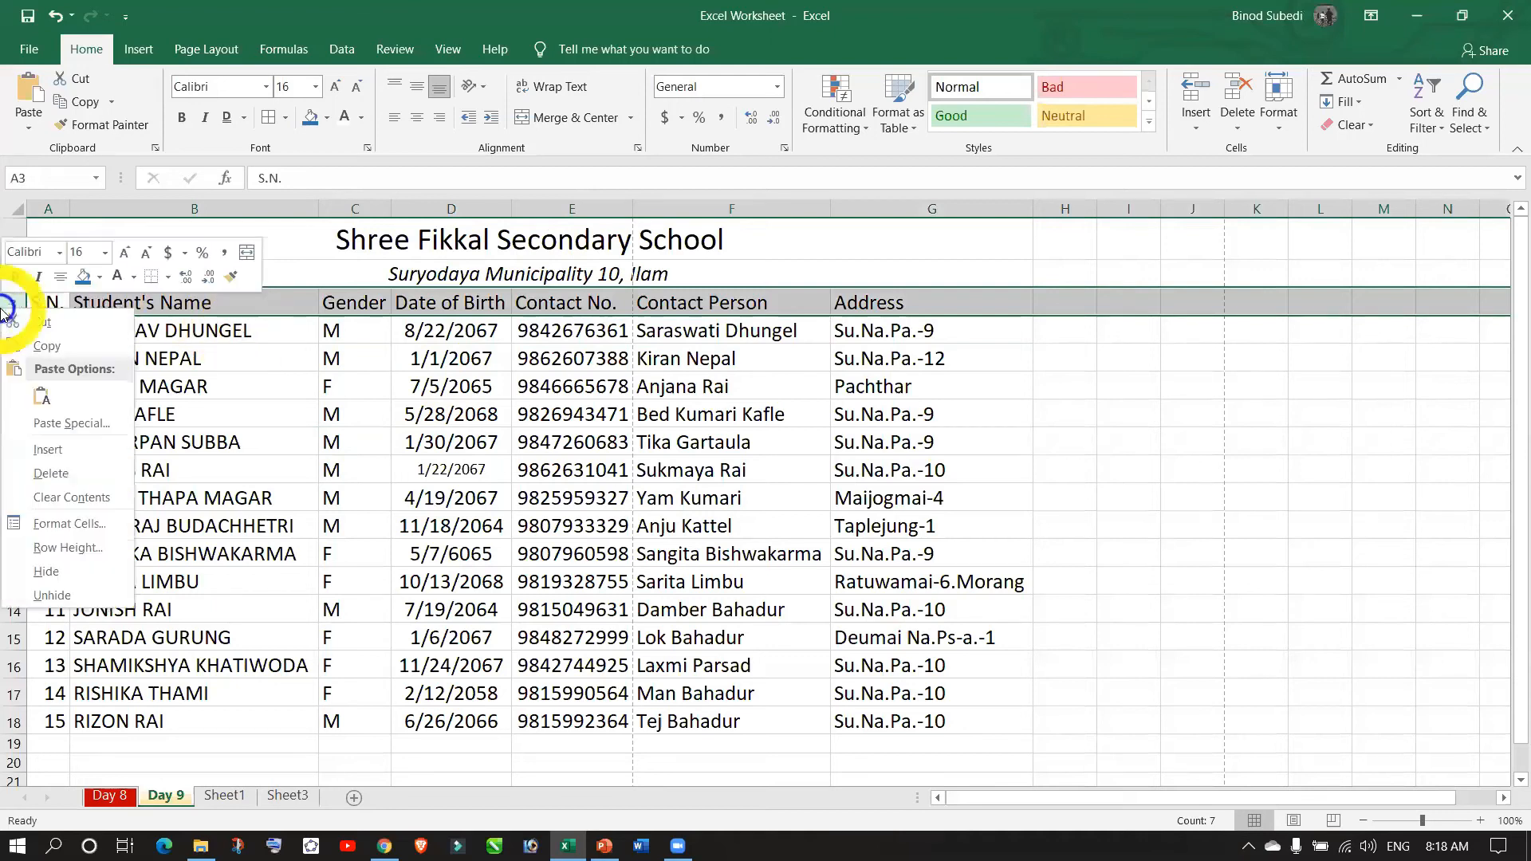
click(74, 446)
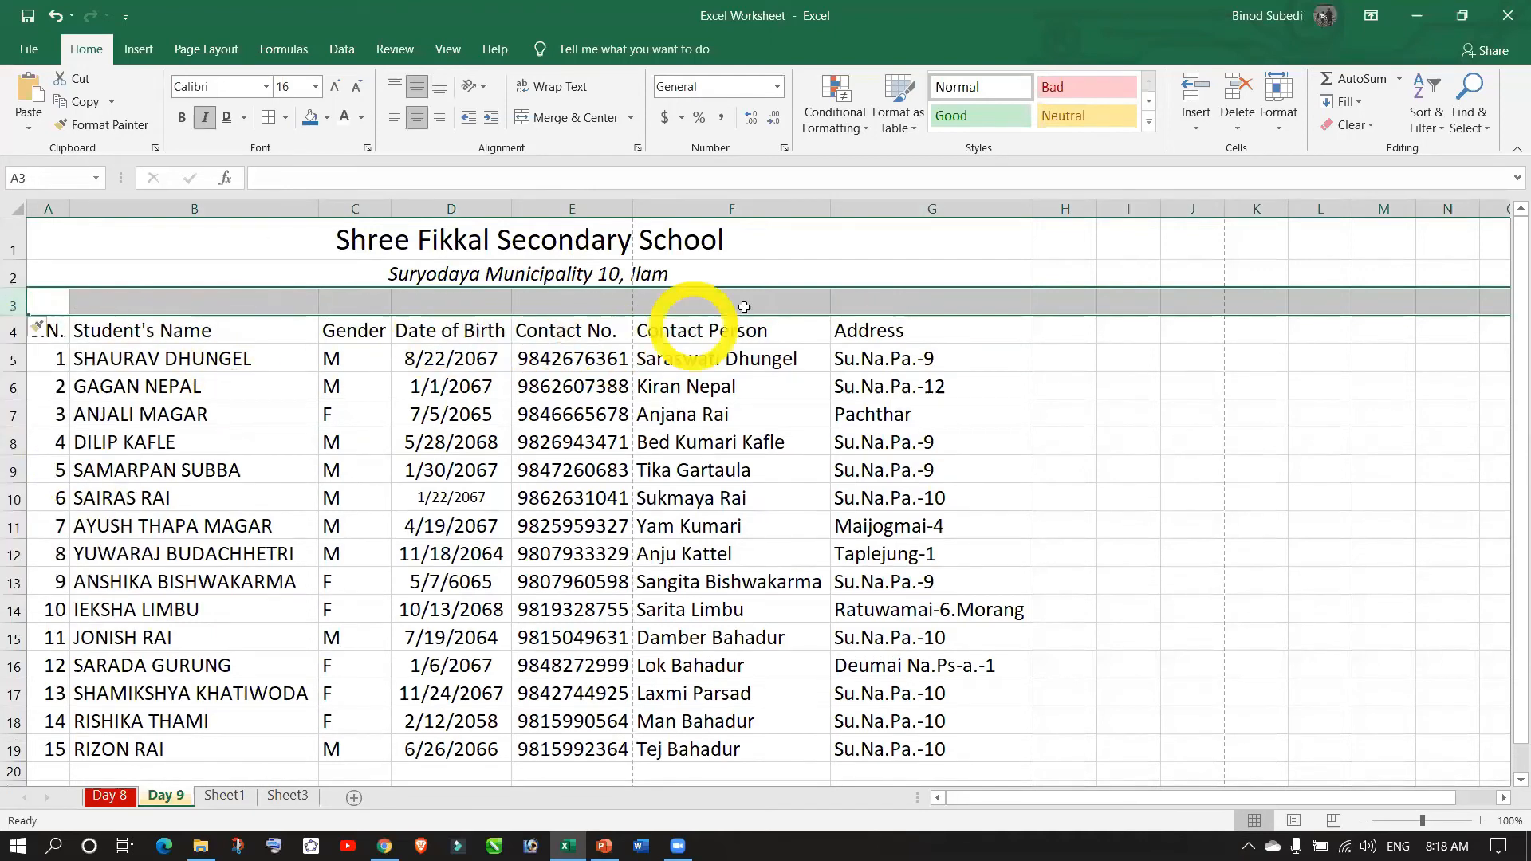
drag(864, 301, 60, 301)
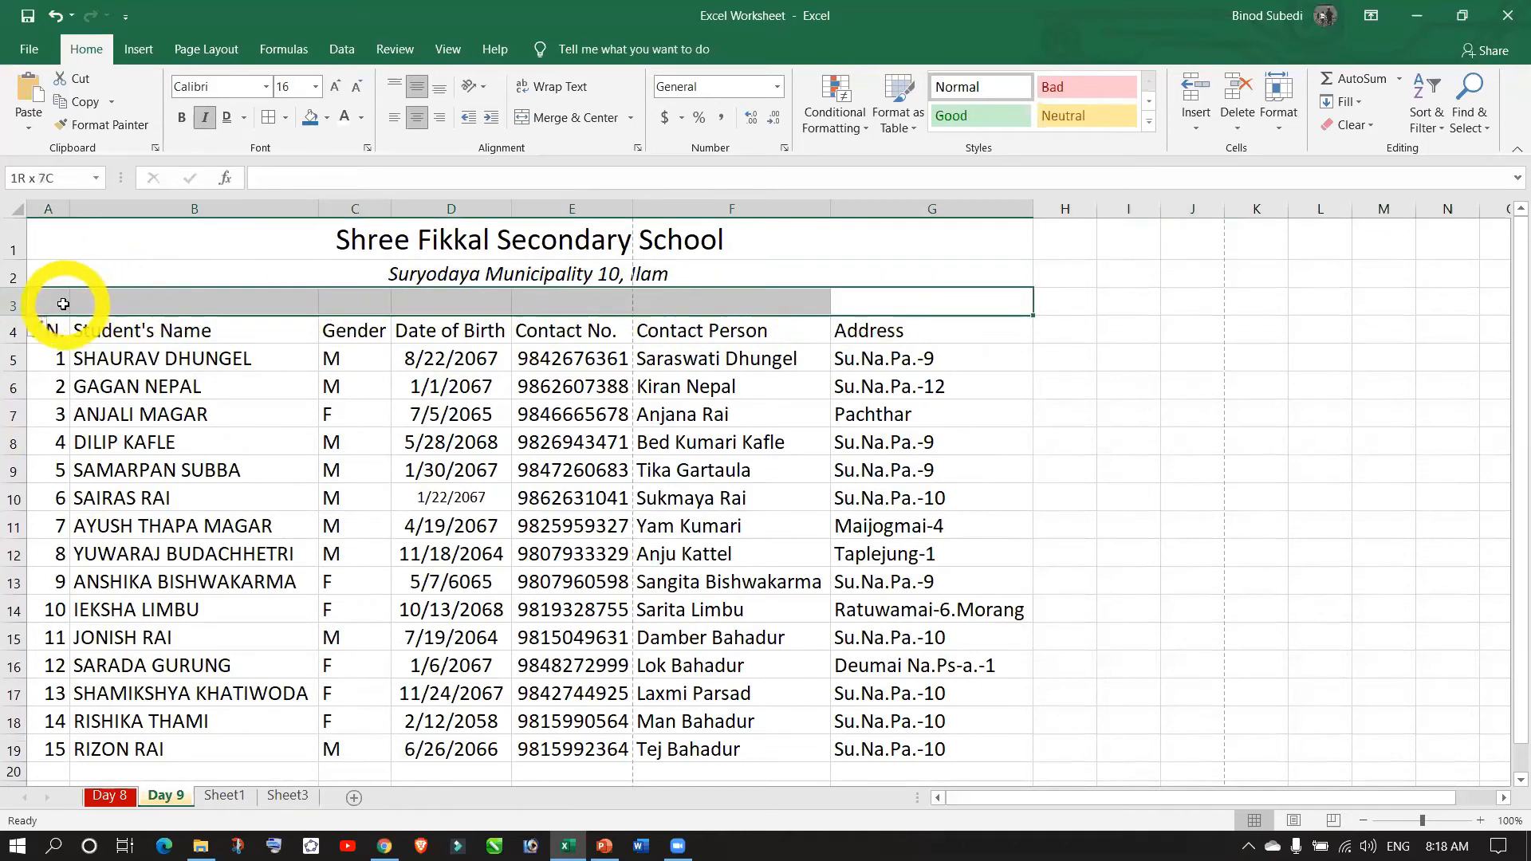
click(563, 122)
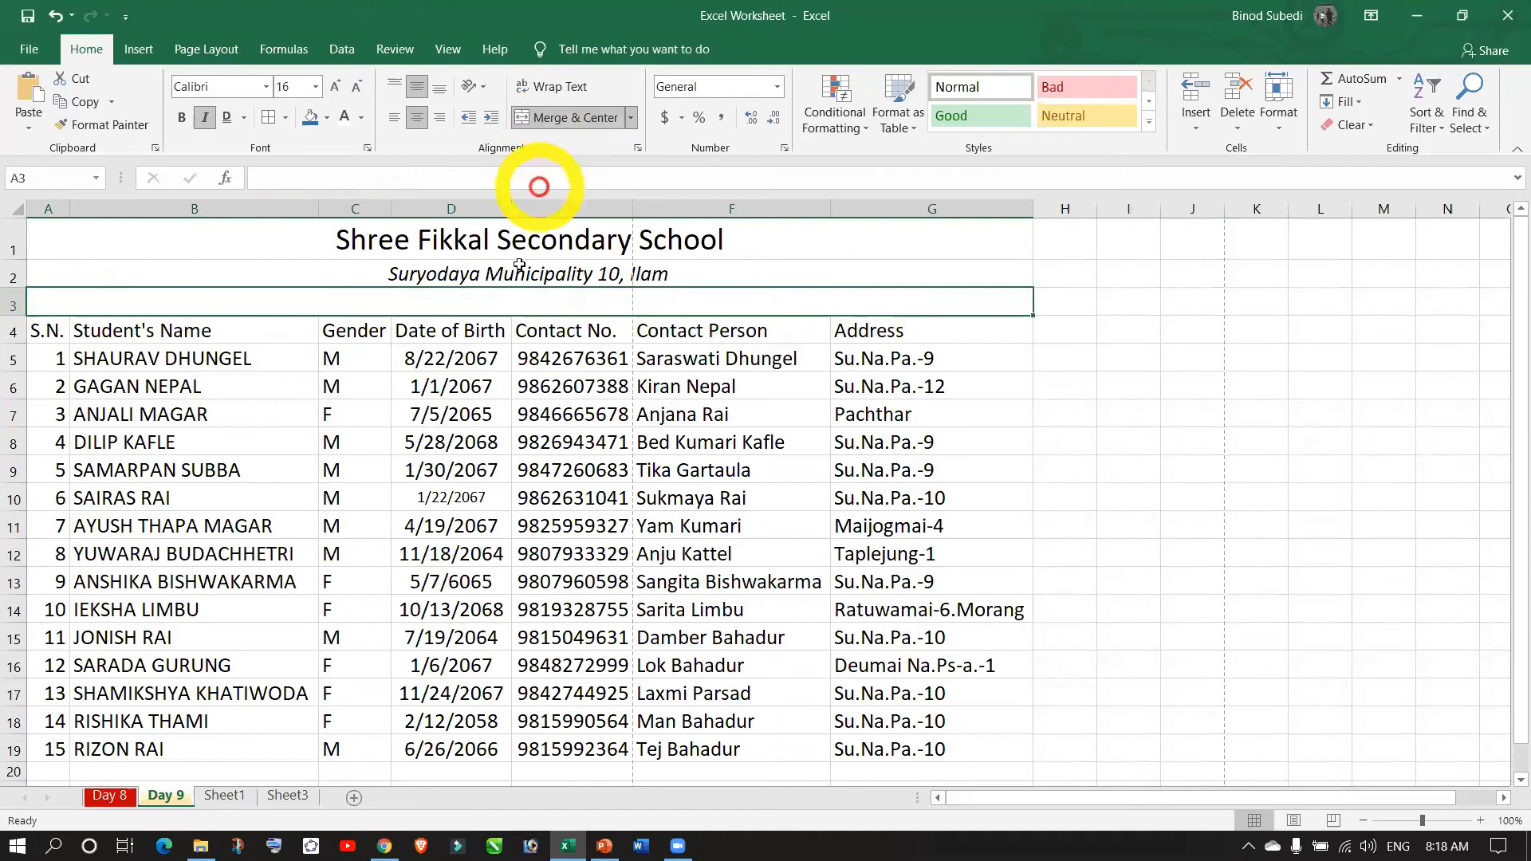
- Enter the third heading line "Students Details, Acadamic Session 2078, Class 10" in the merged cell A3
text(Students Details, Ac)
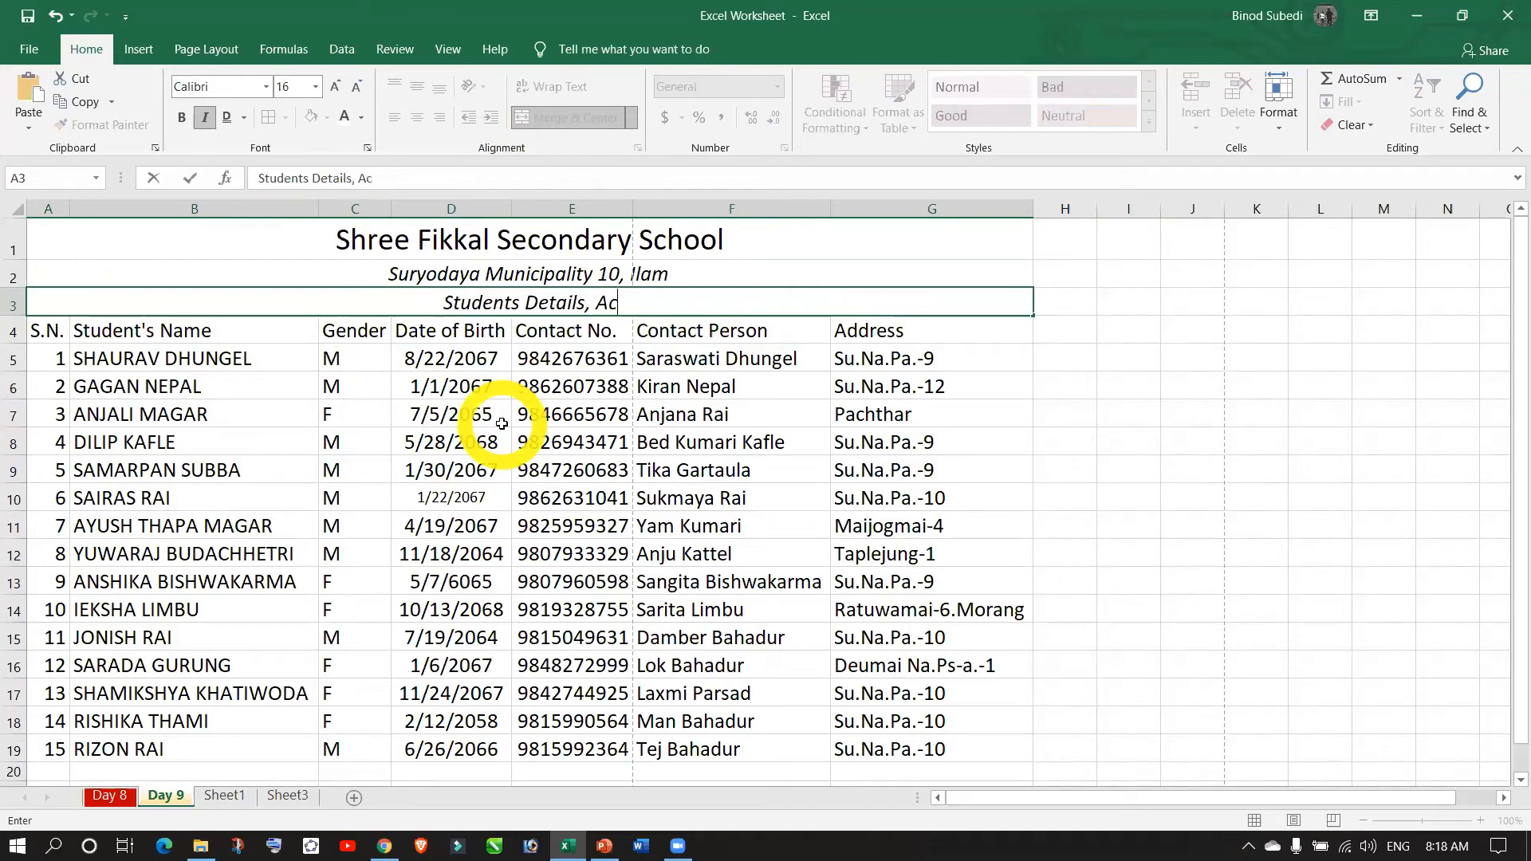
text(adami)
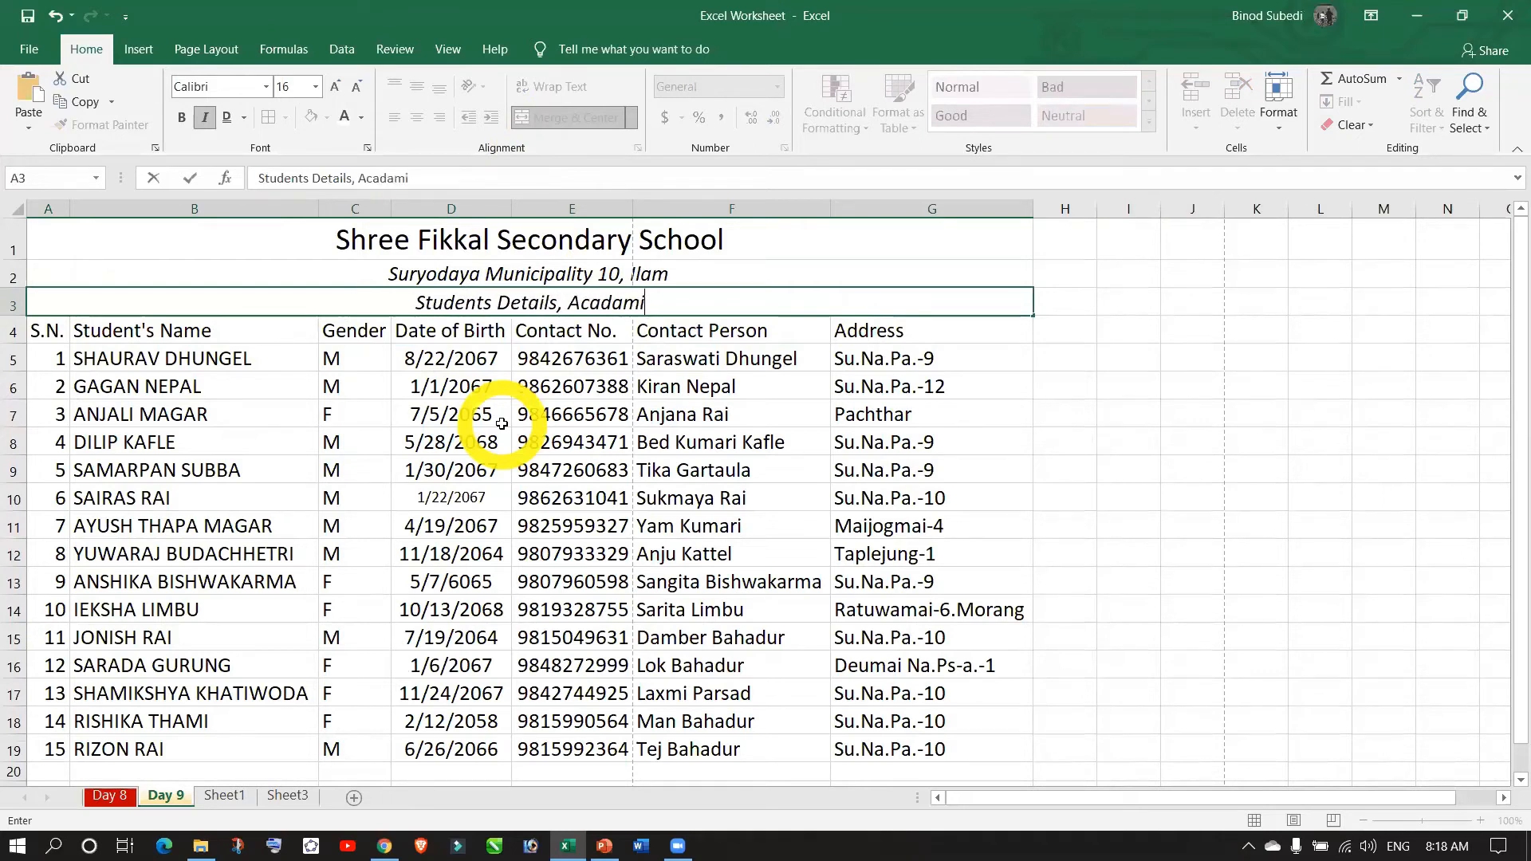
text(c Sessio)
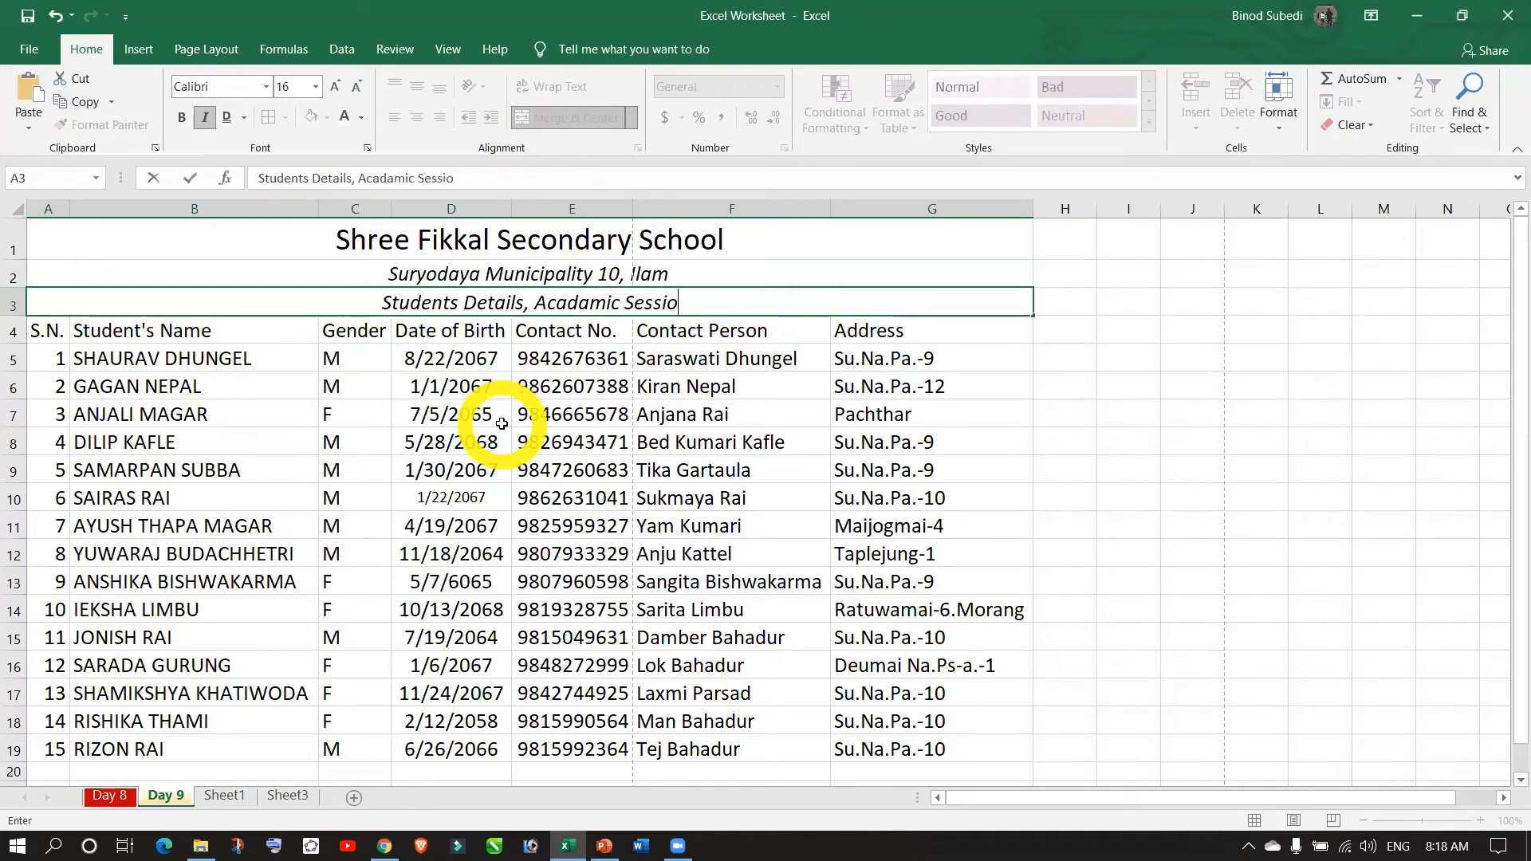
text(n 2078)
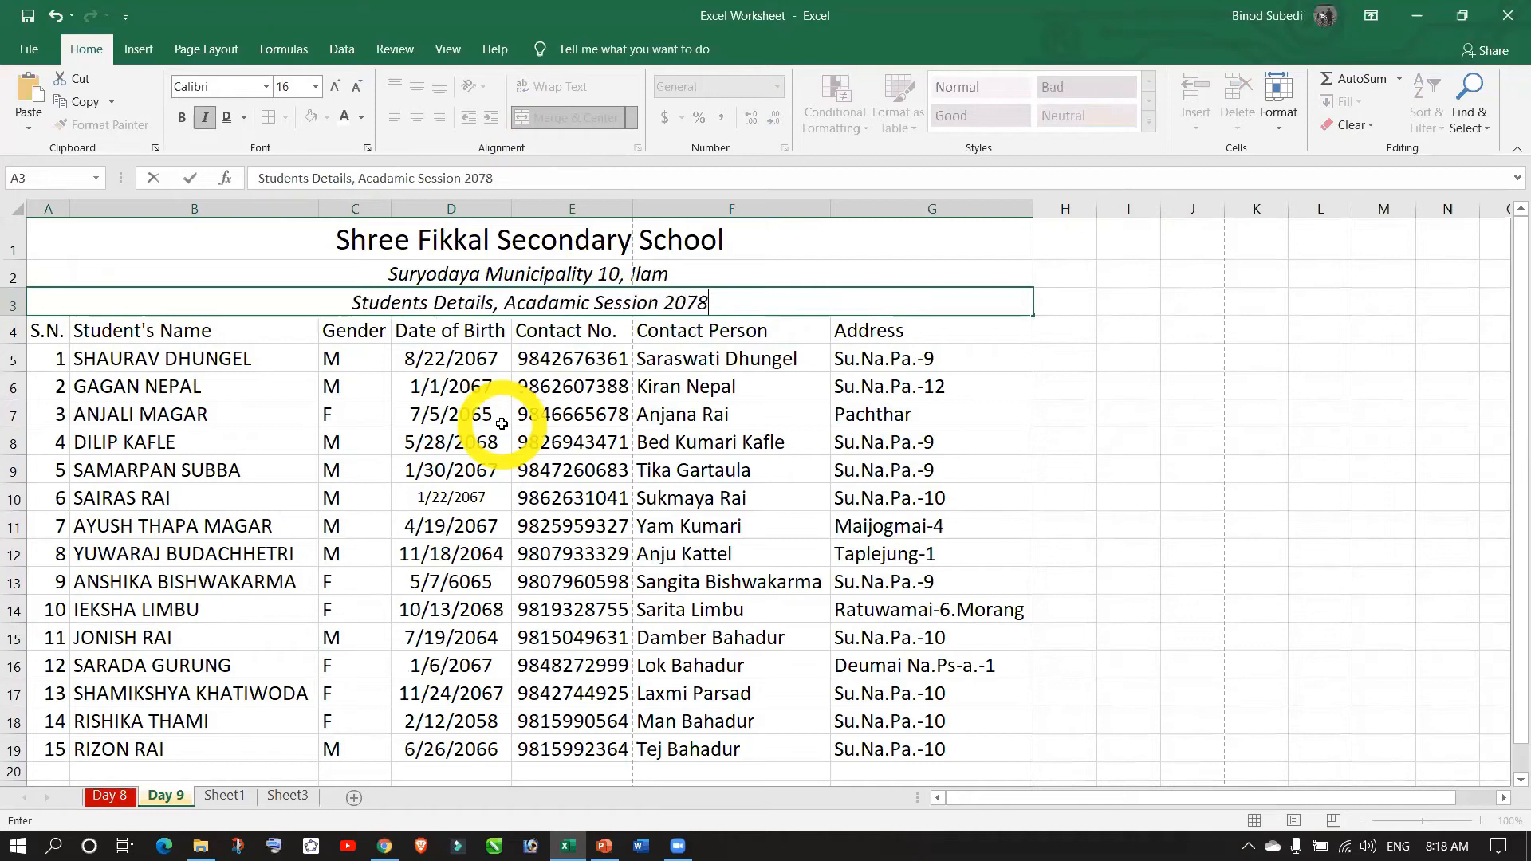
text(, Cla)
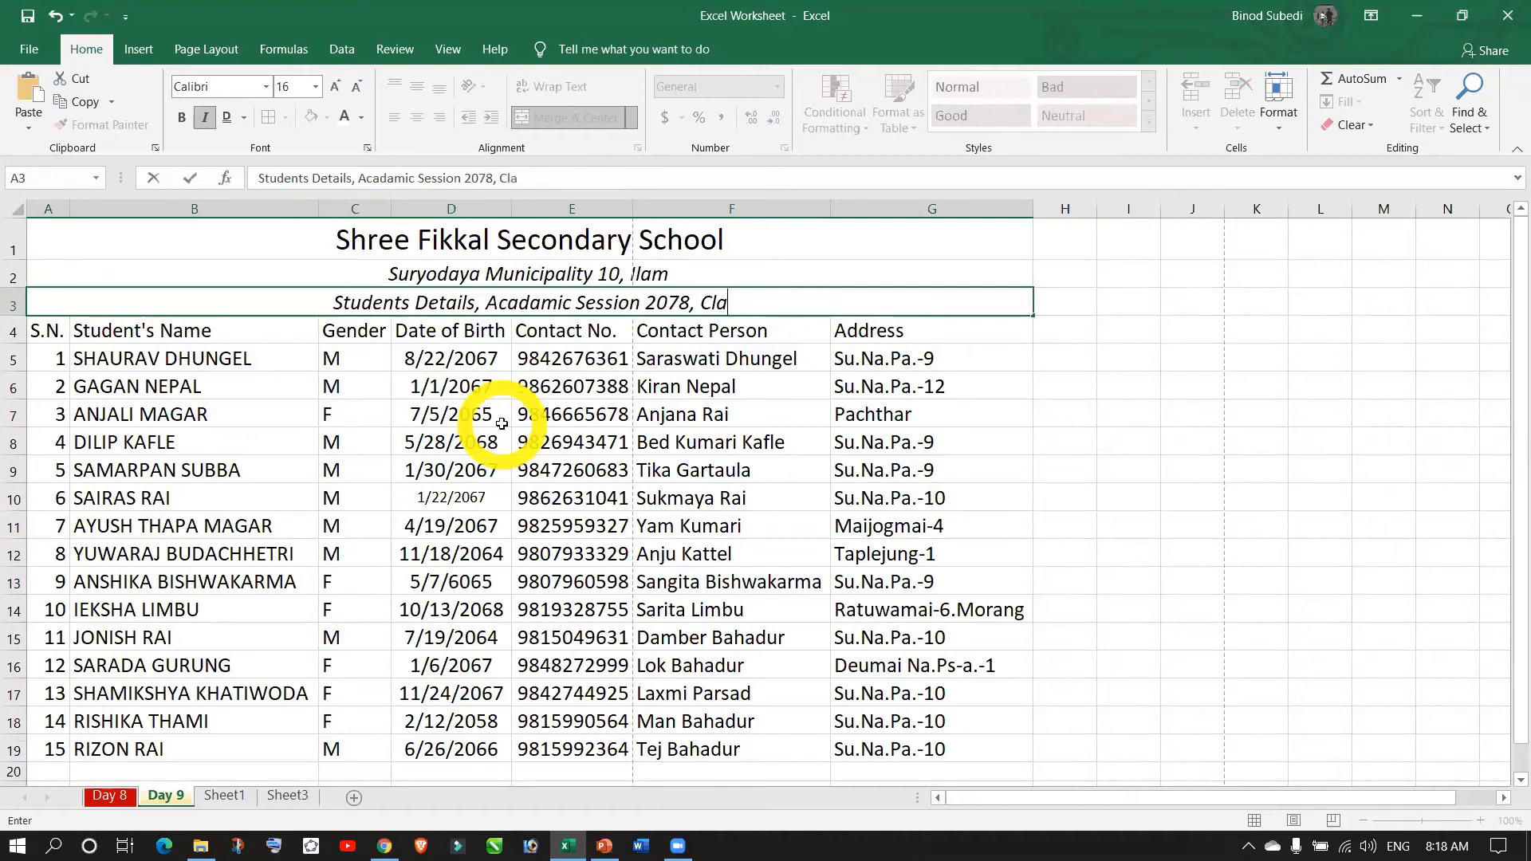
text(ss 10)
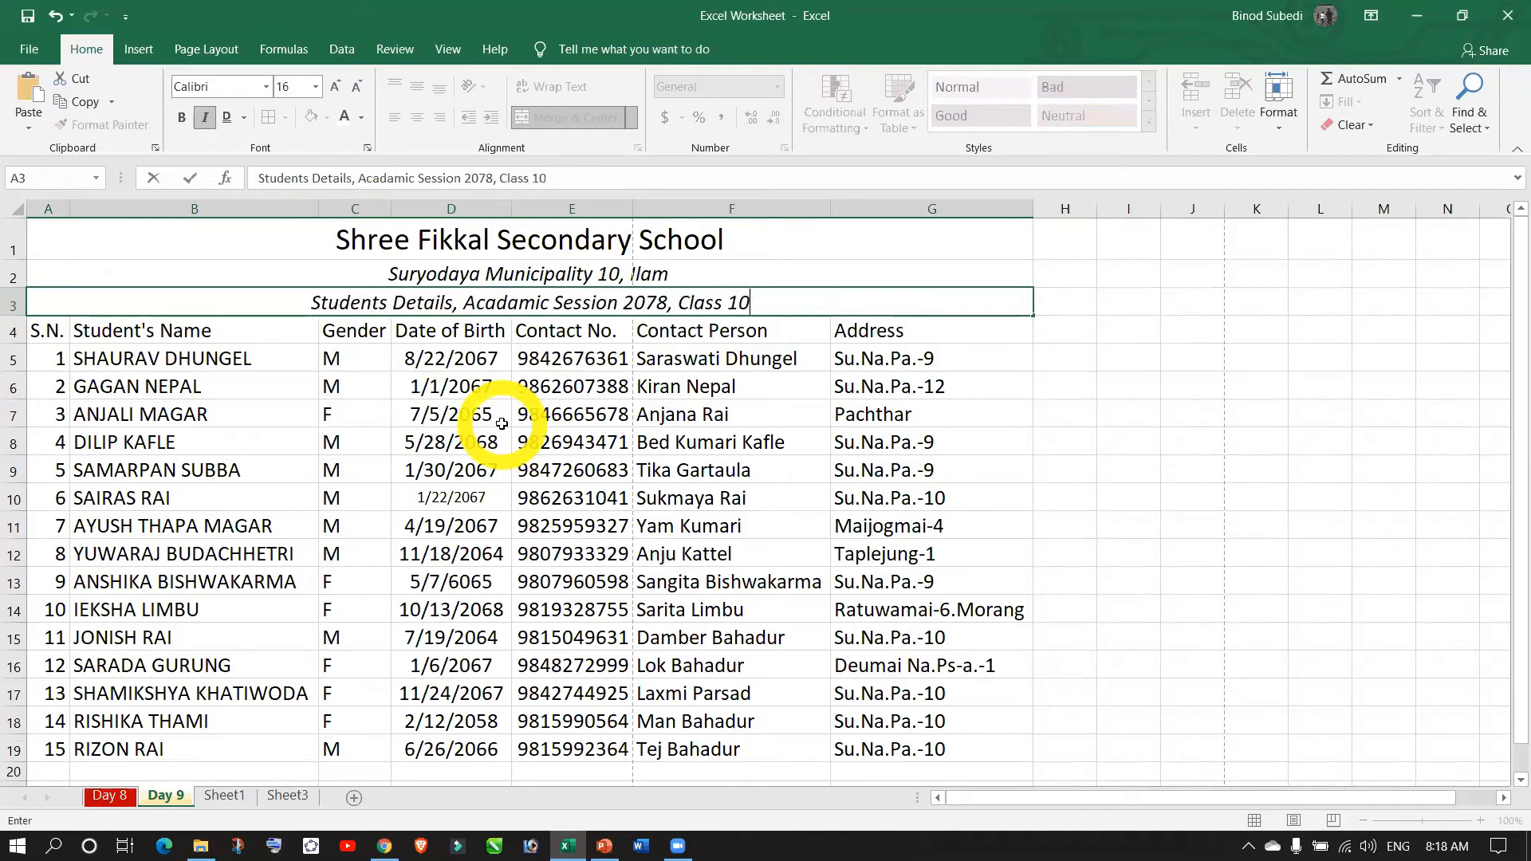
click(600, 522)
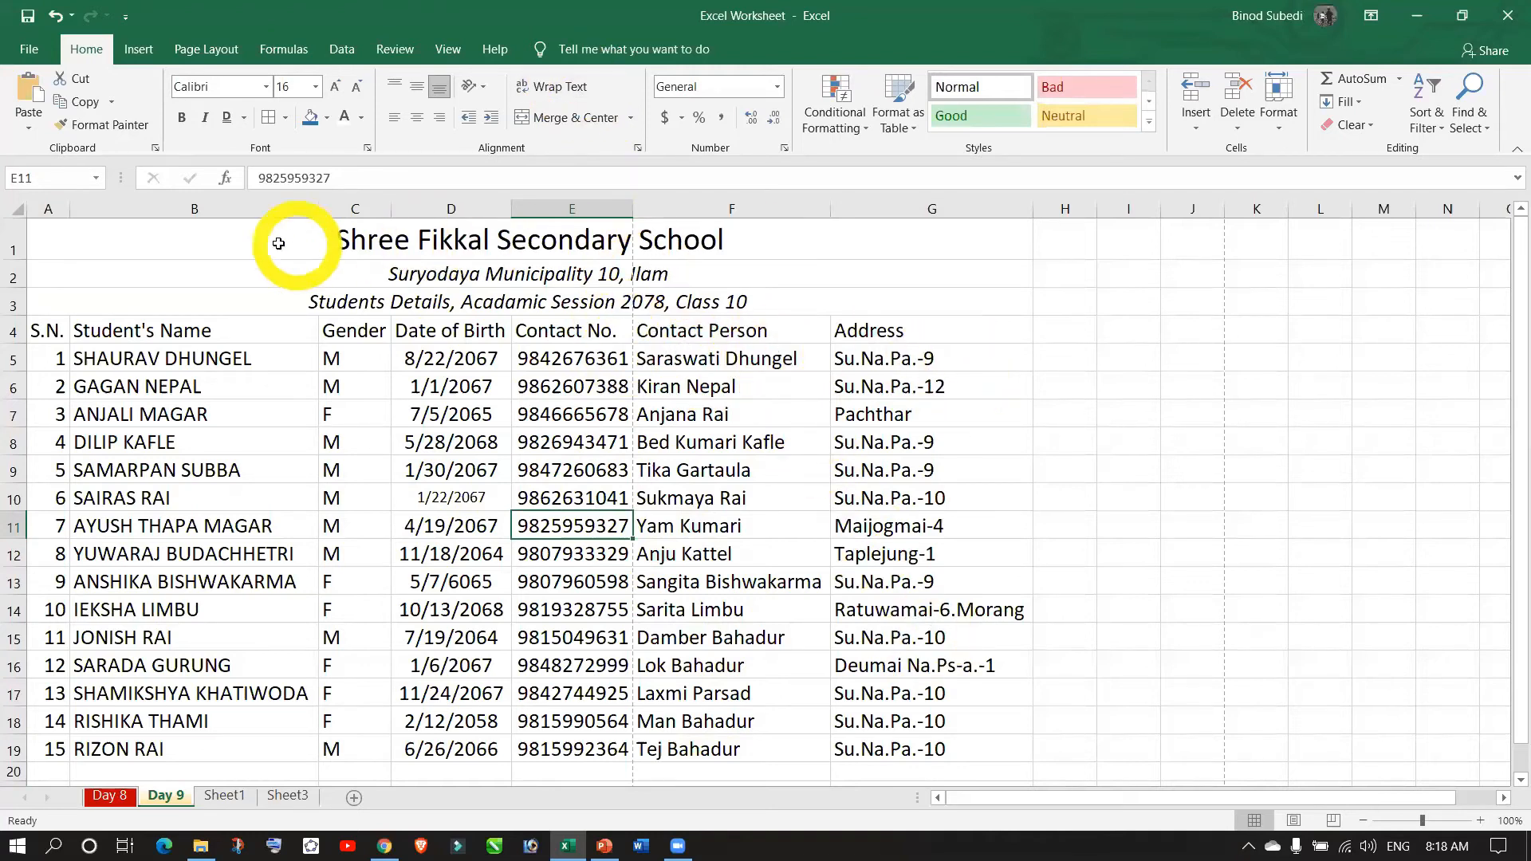
- Fill the merged title cell A1 with blue and make the column headings in A4:G4 bold
click(231, 232)
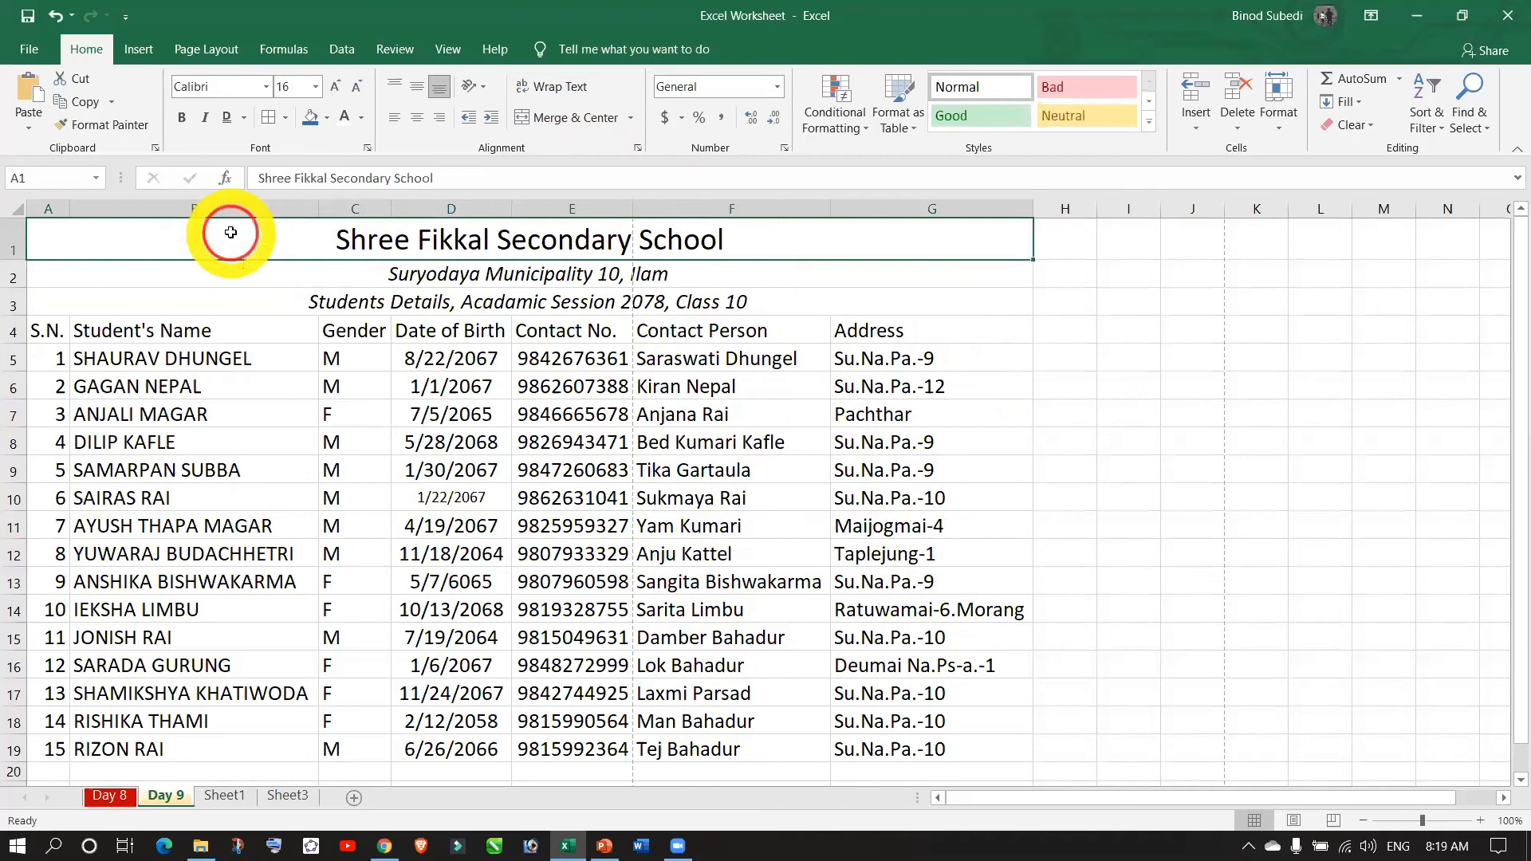
click(310, 121)
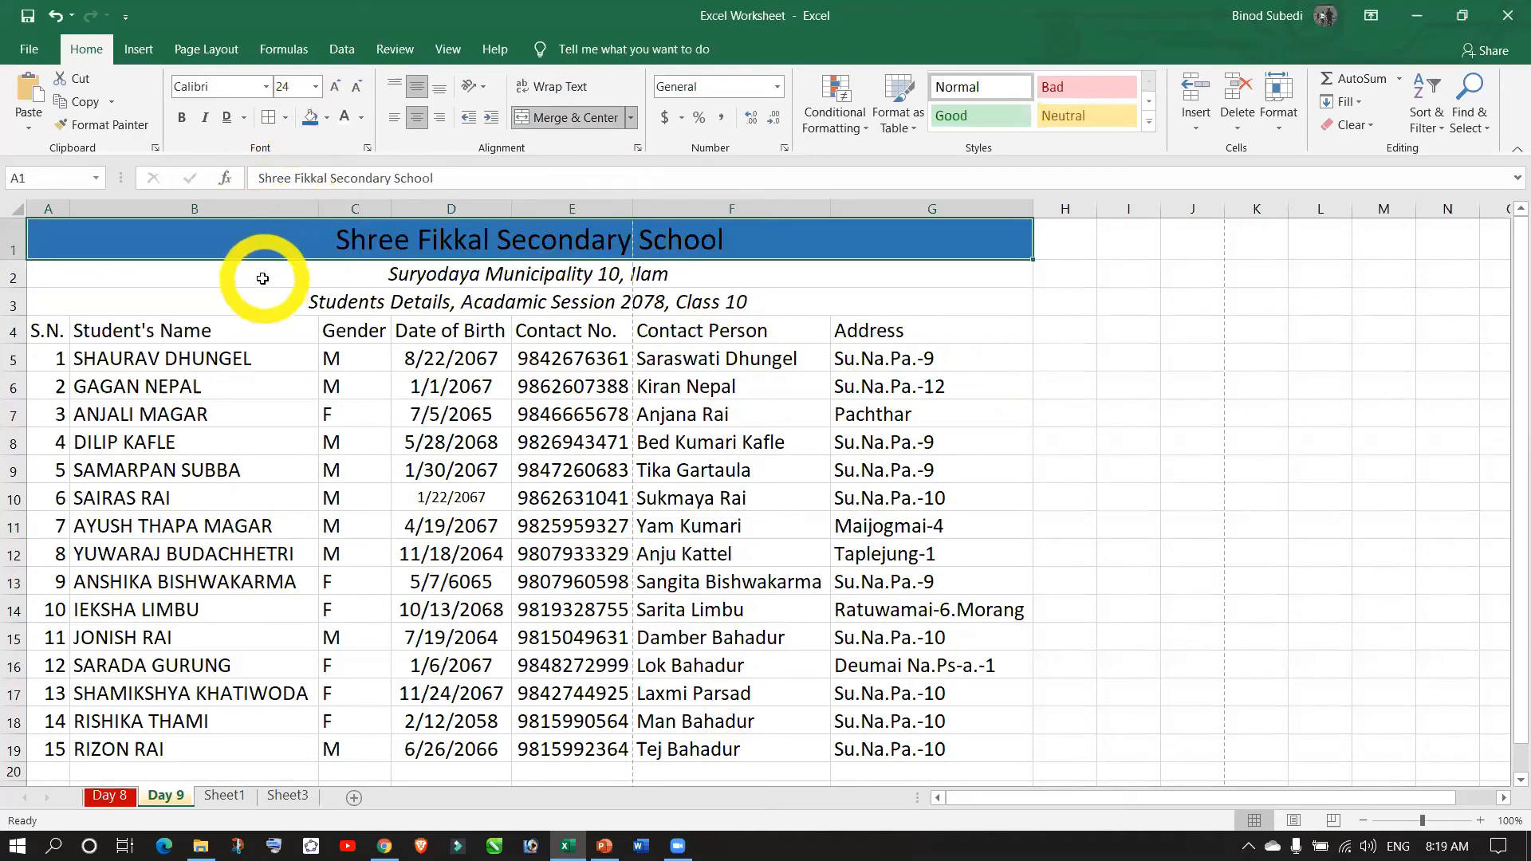
drag(37, 330, 991, 332)
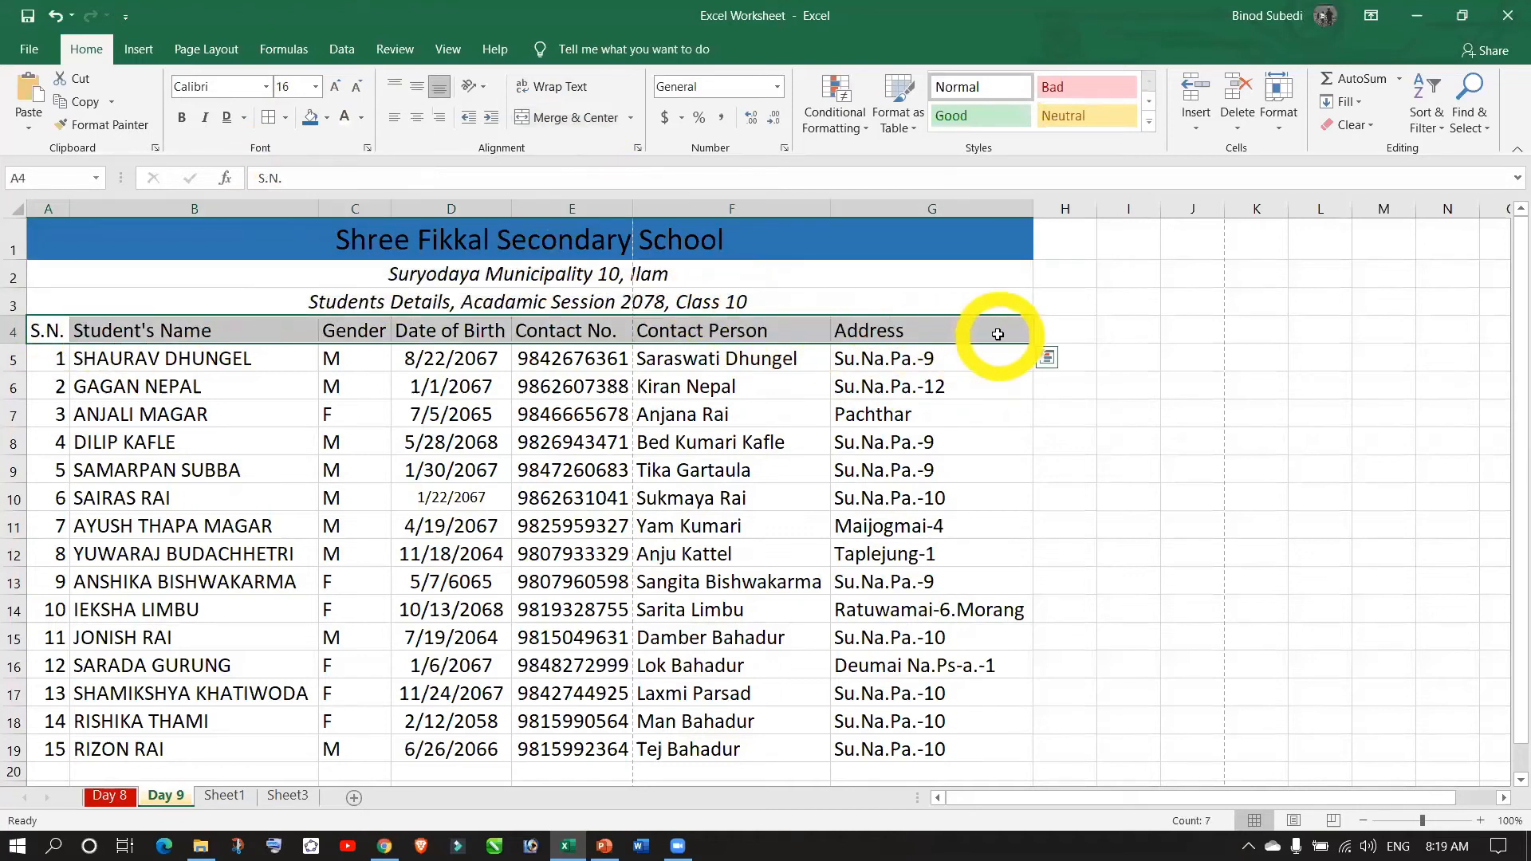
click(181, 117)
- Apply all borders to the student table A4:G19, including the column headings
drag(36, 357, 893, 741)
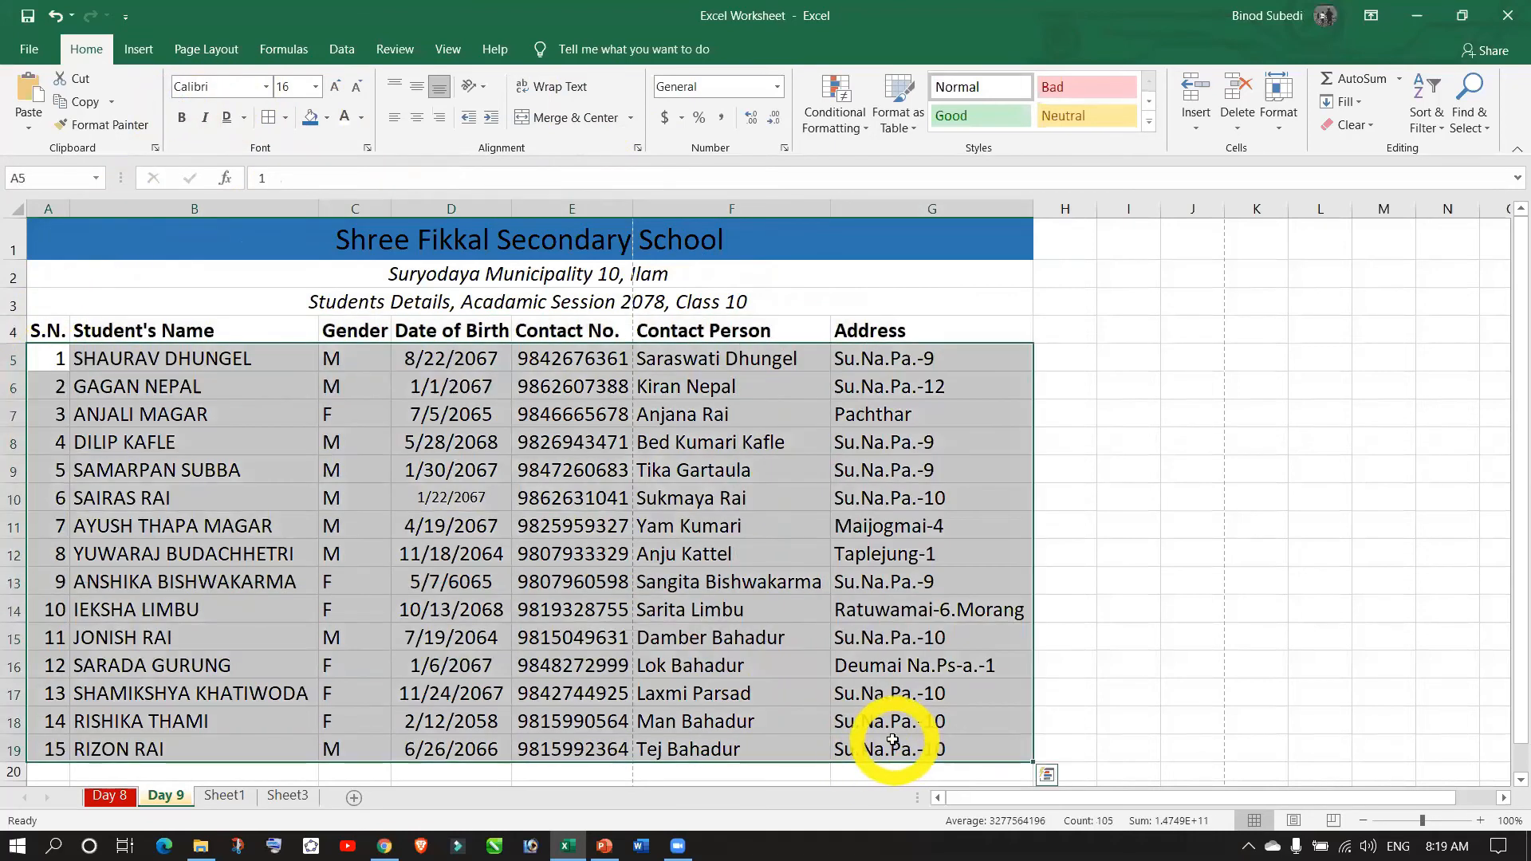
click(41, 327)
click(187, 414)
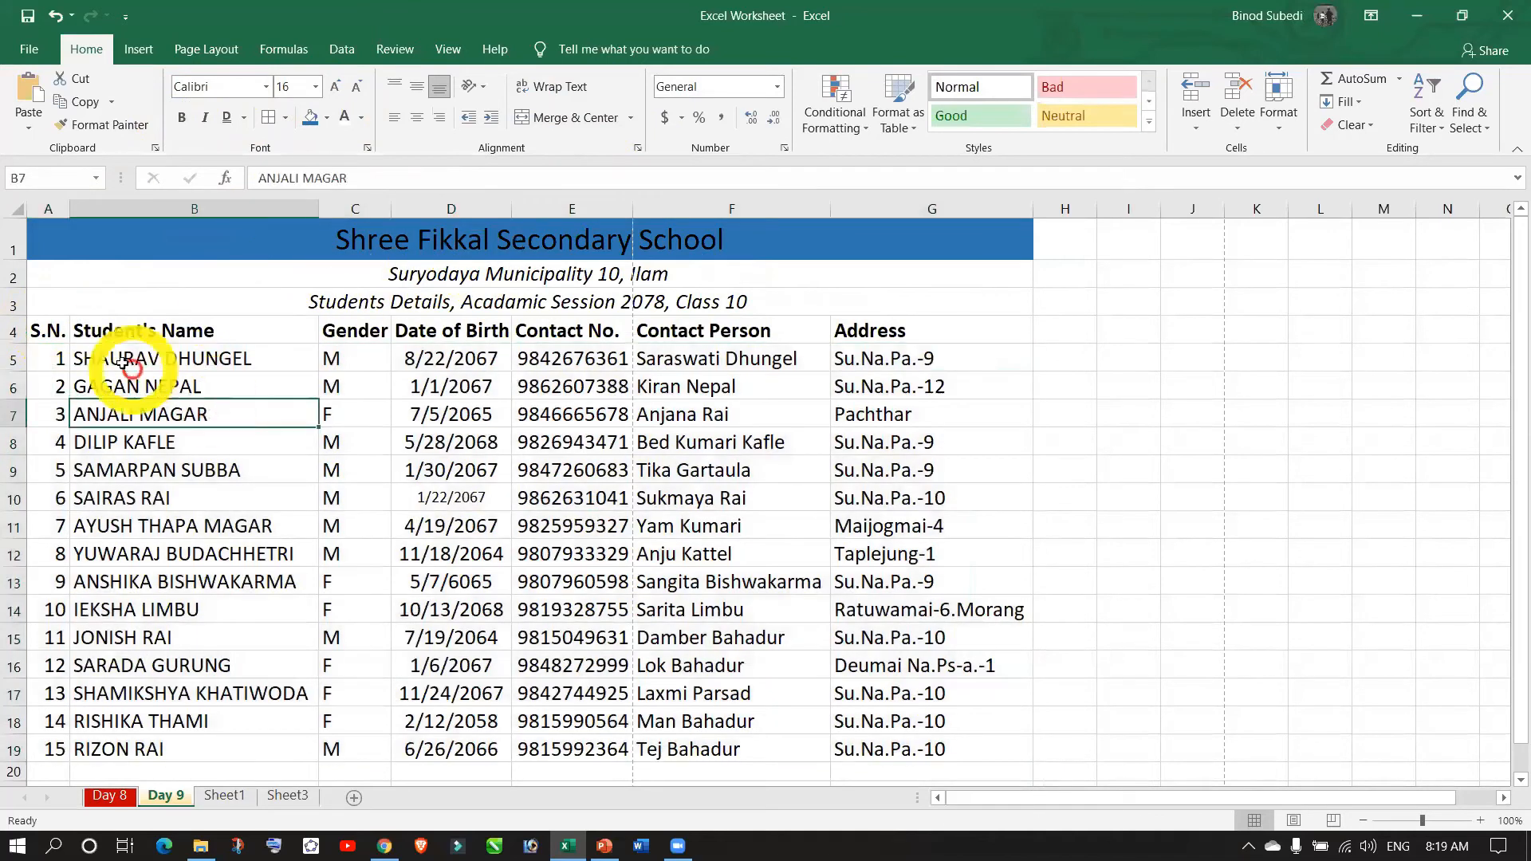
drag(41, 329, 911, 759)
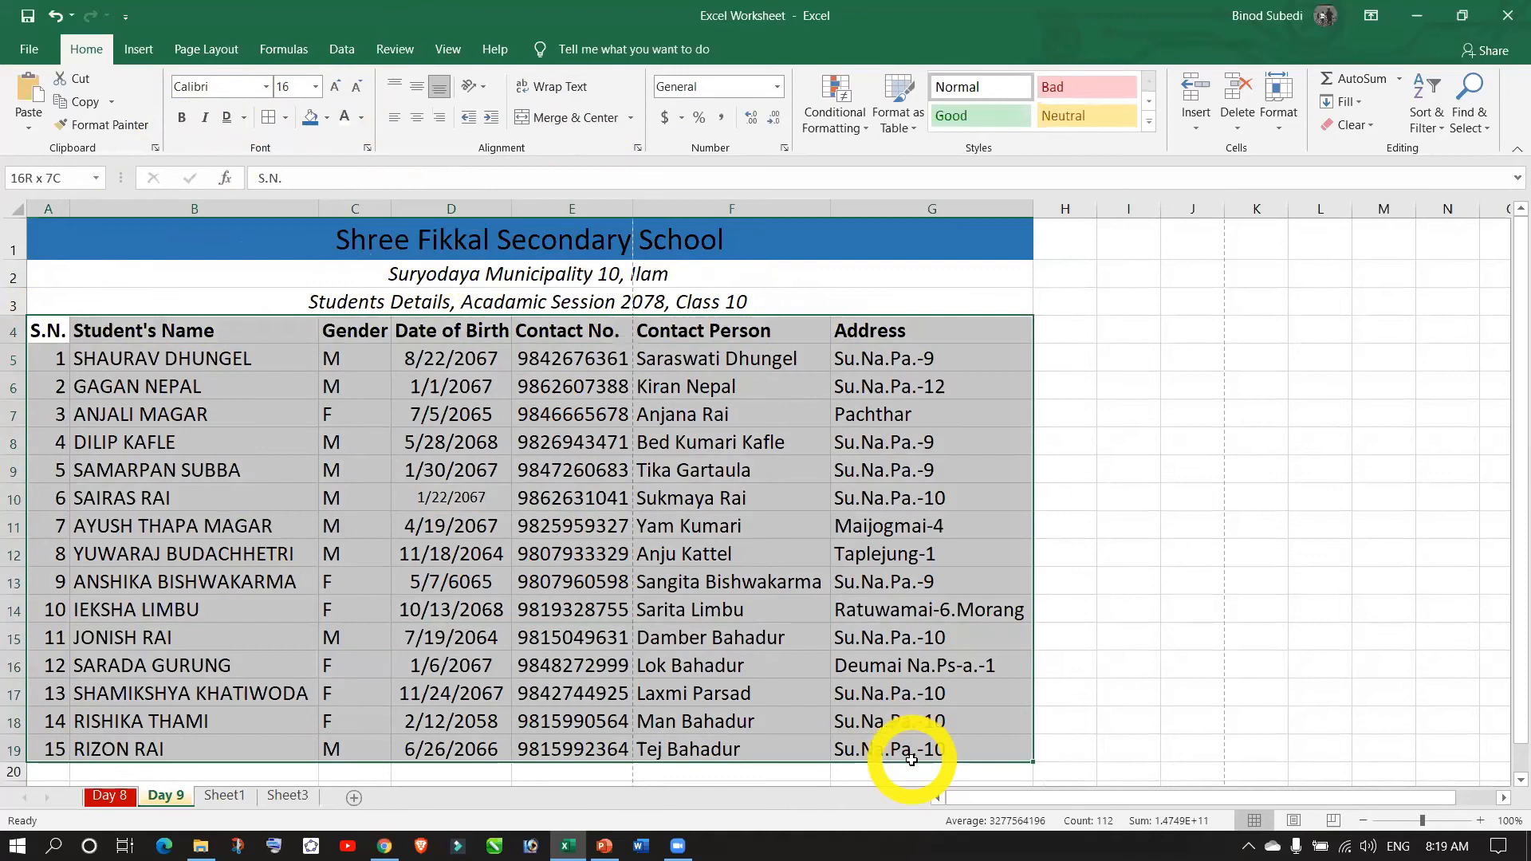
click(270, 121)
click(447, 524)
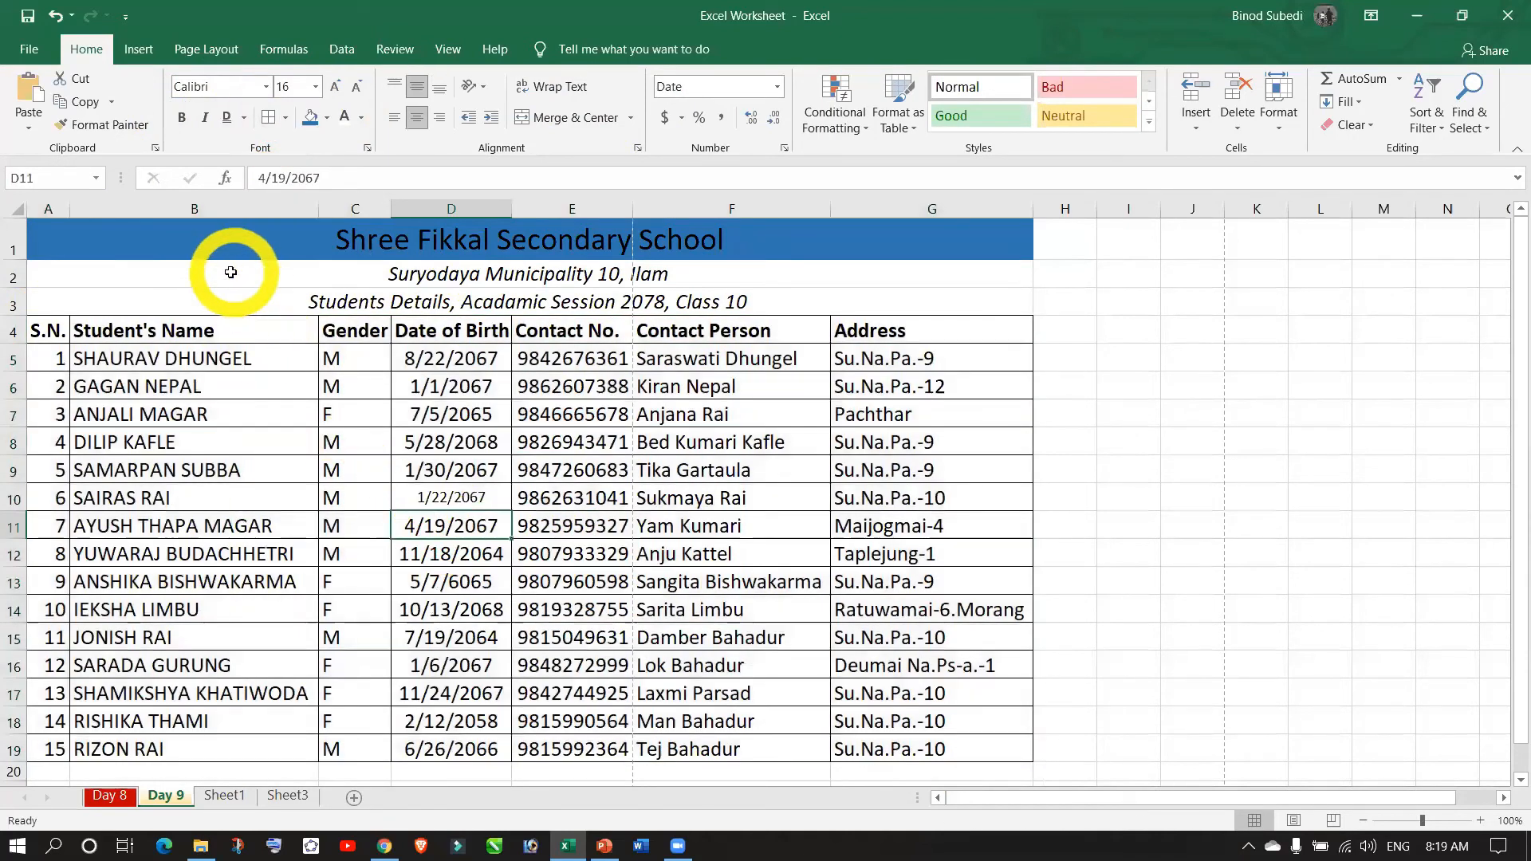
- Fill the student data rows A5:G19 with a light gold colour
drag(48, 358, 900, 750)
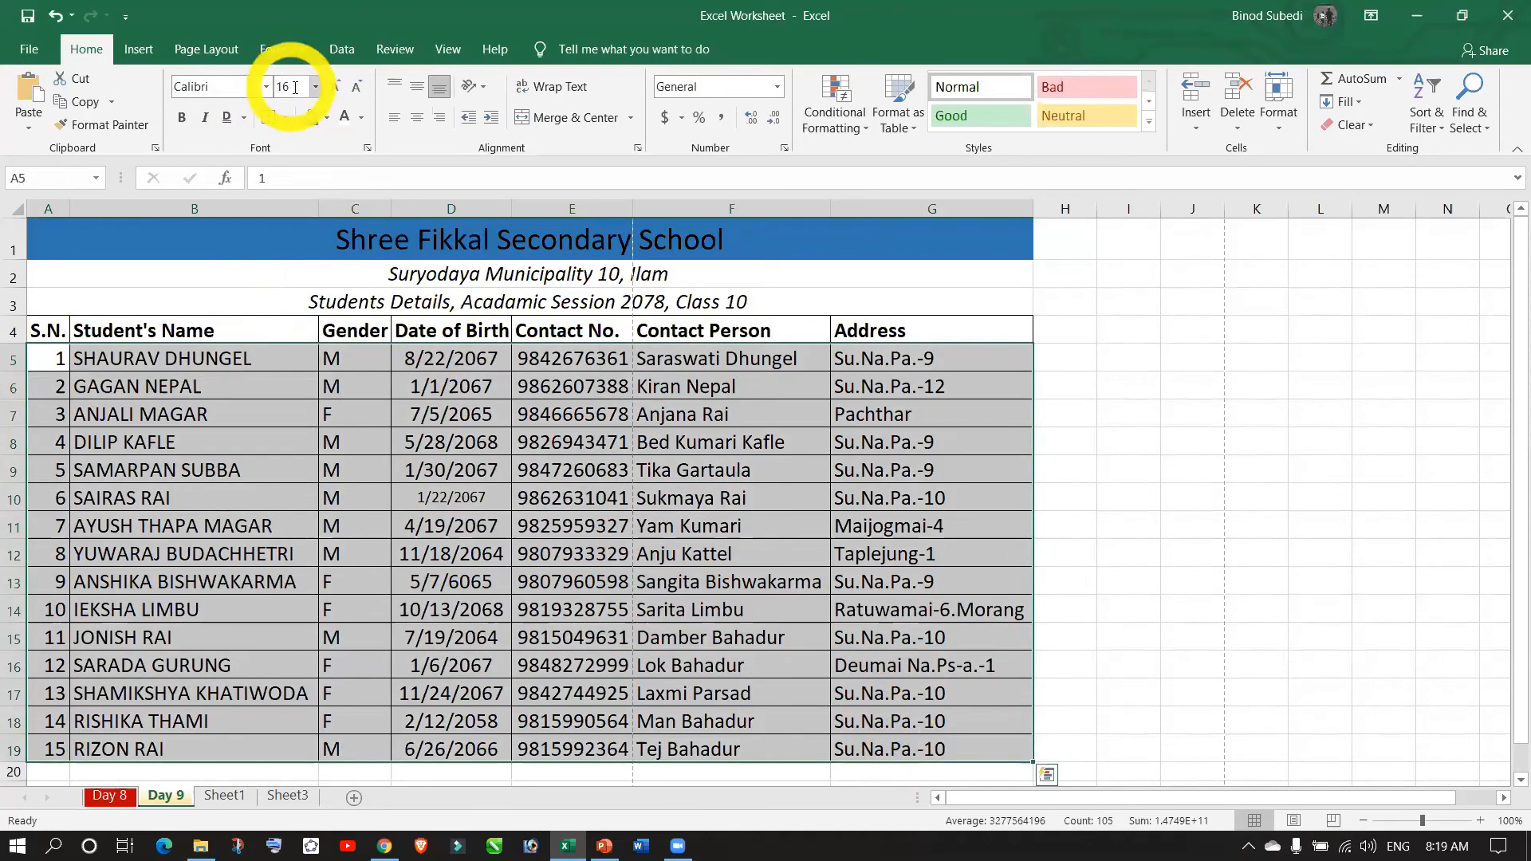
click(327, 119)
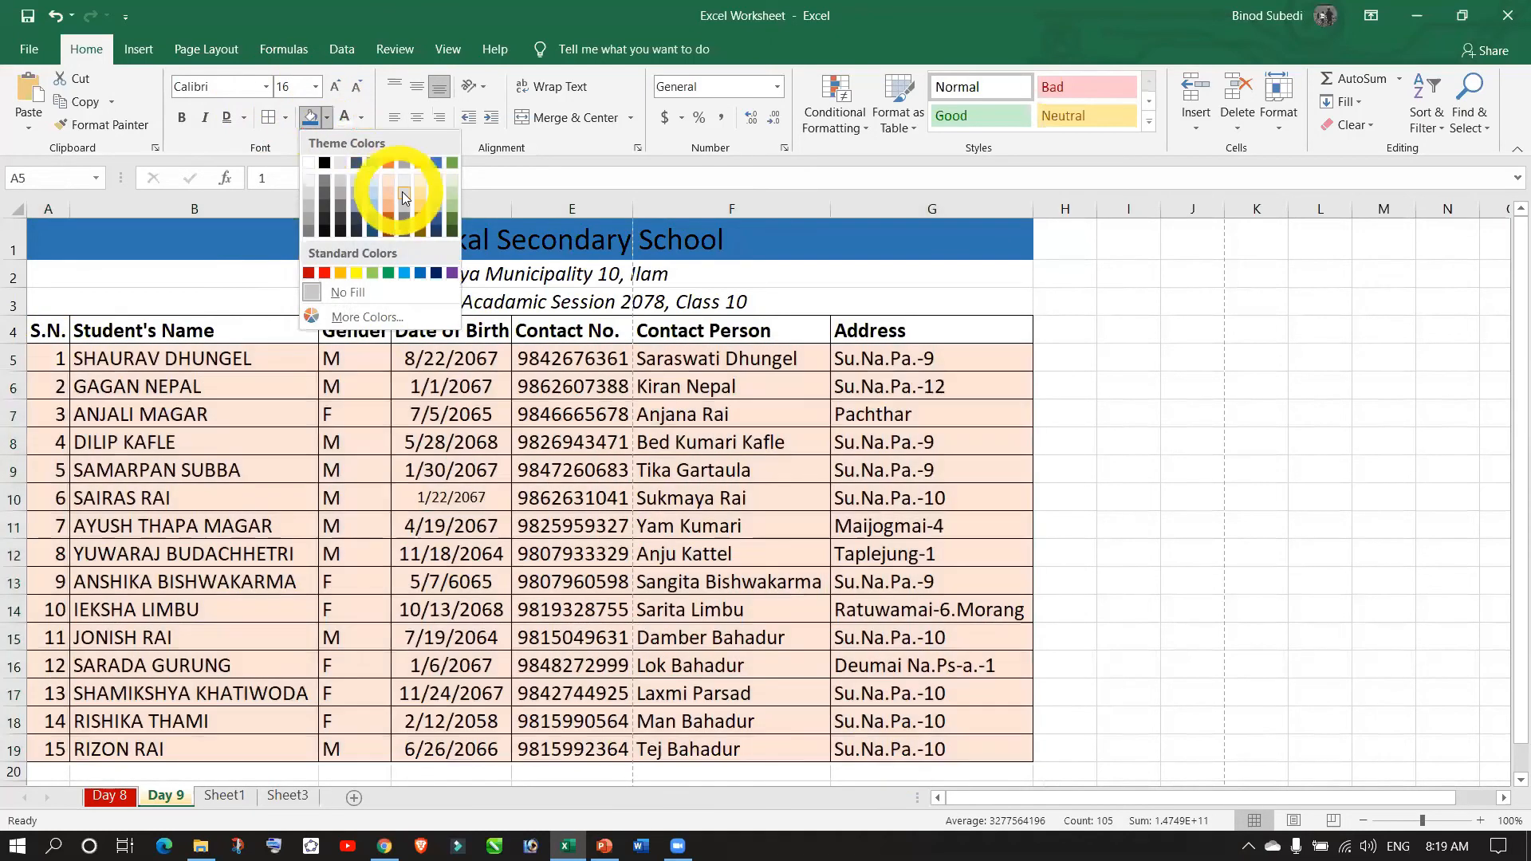
click(419, 200)
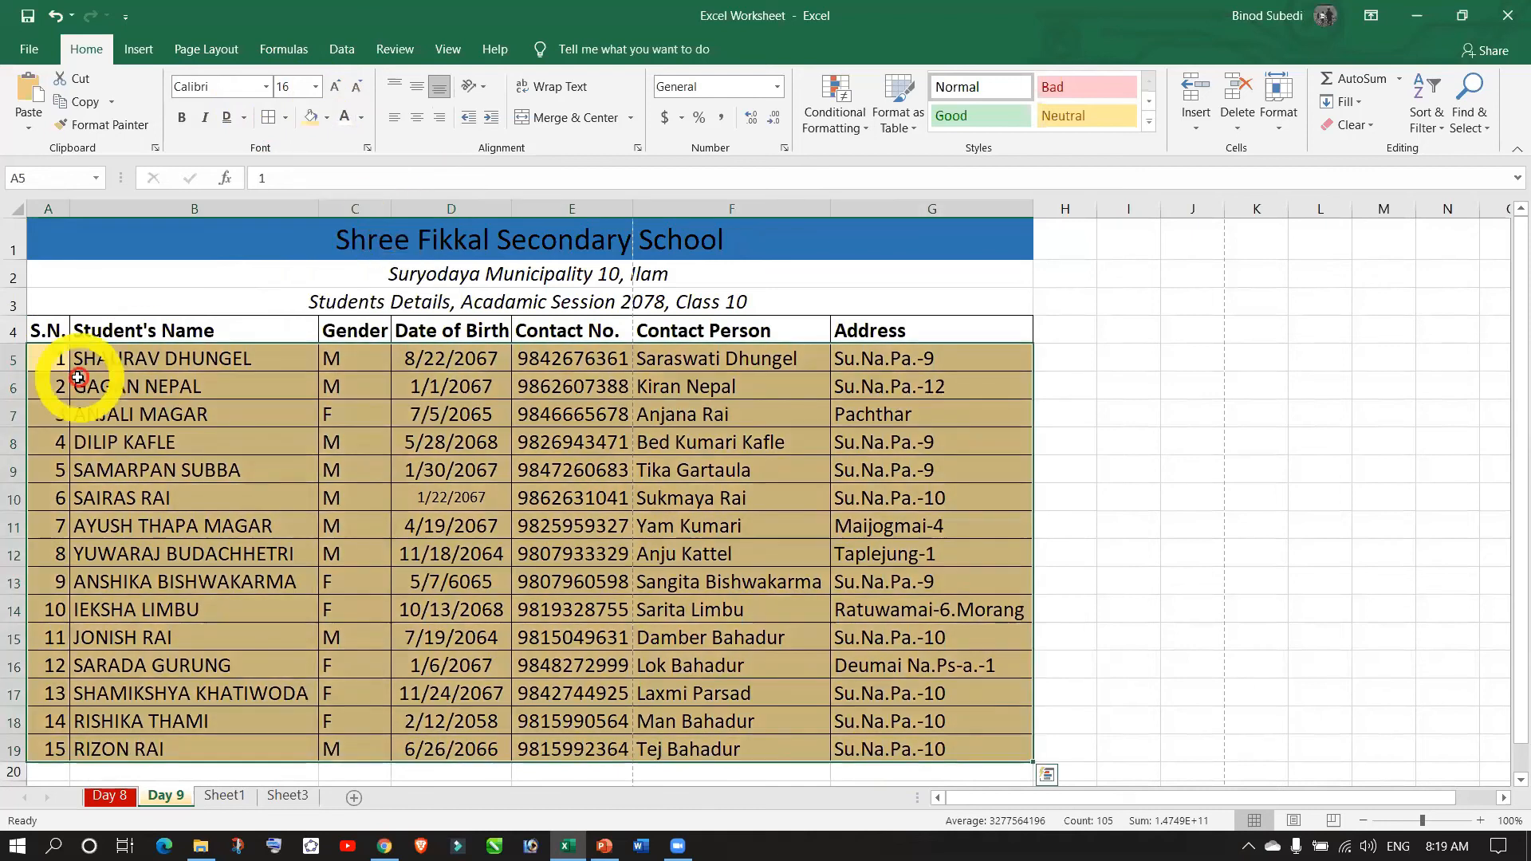
- Fill the column heading cells A4:G4 with a dark orange colour
click(46, 330)
drag(214, 337, 54, 329)
click(1010, 332)
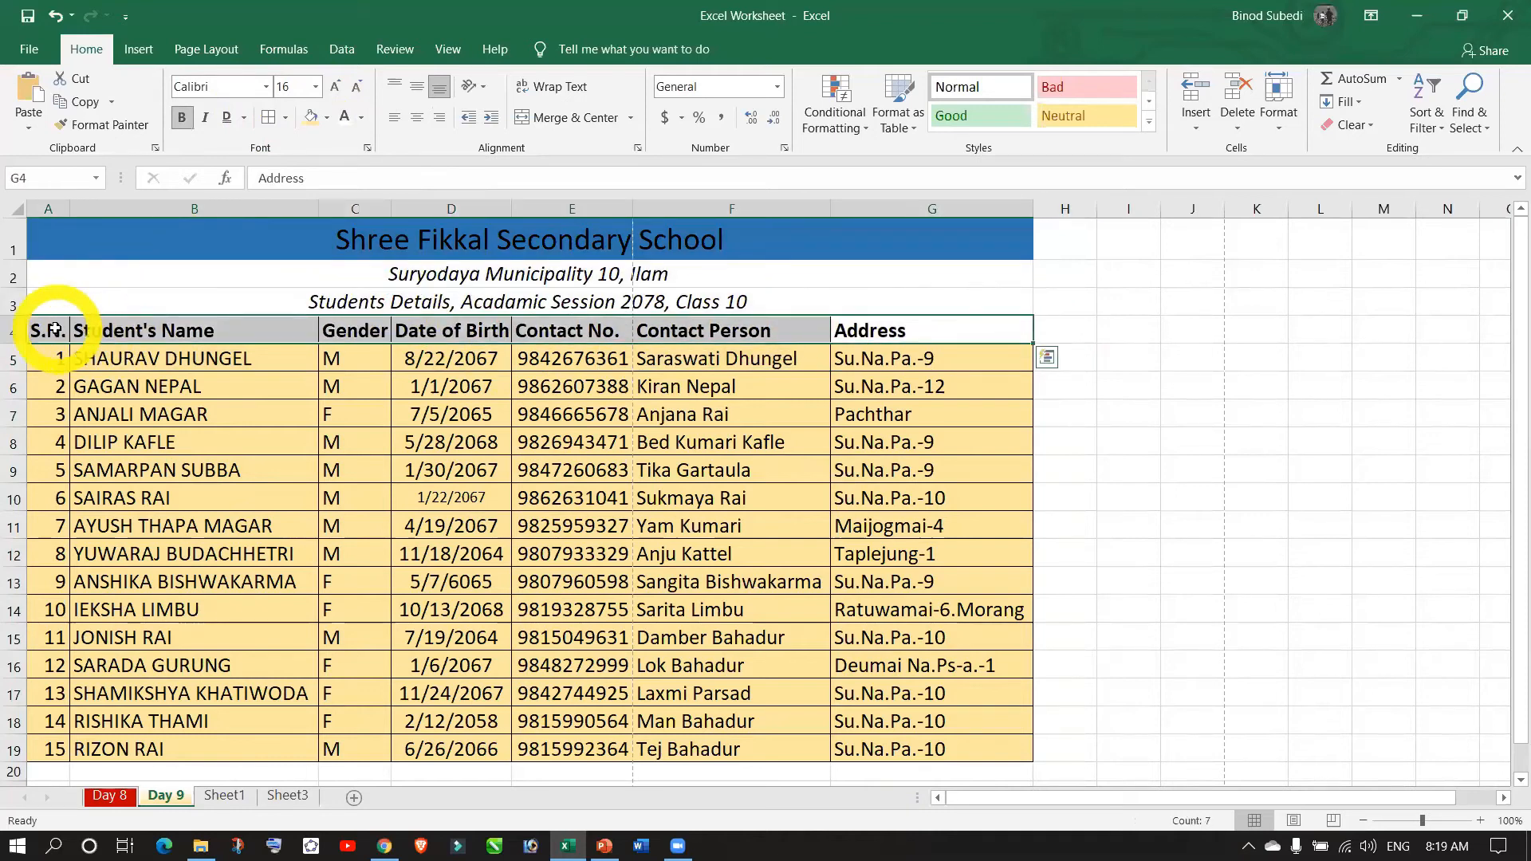
click(327, 117)
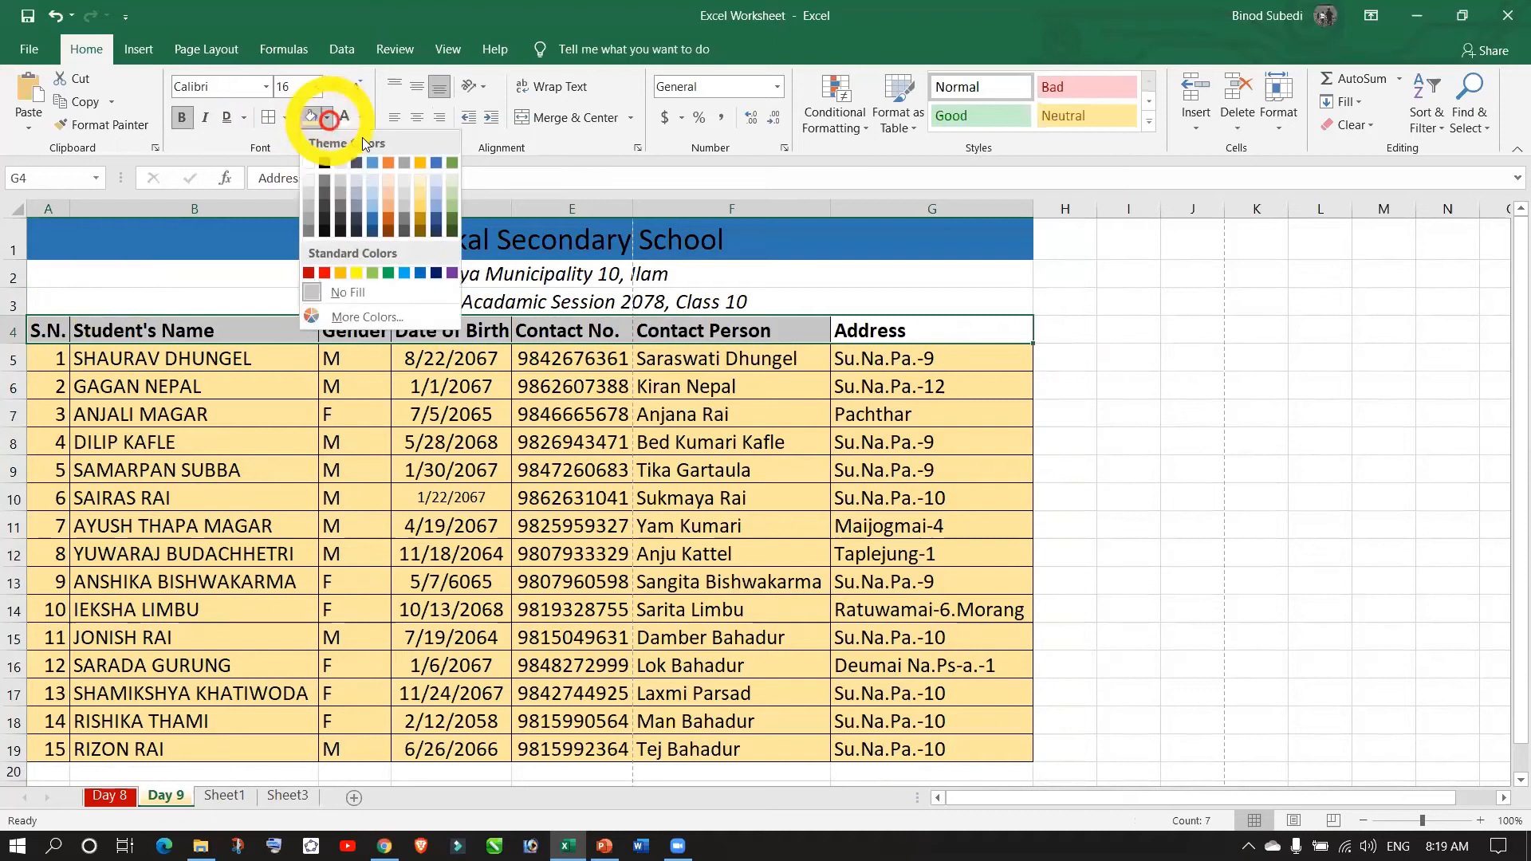
click(389, 228)
click(535, 630)
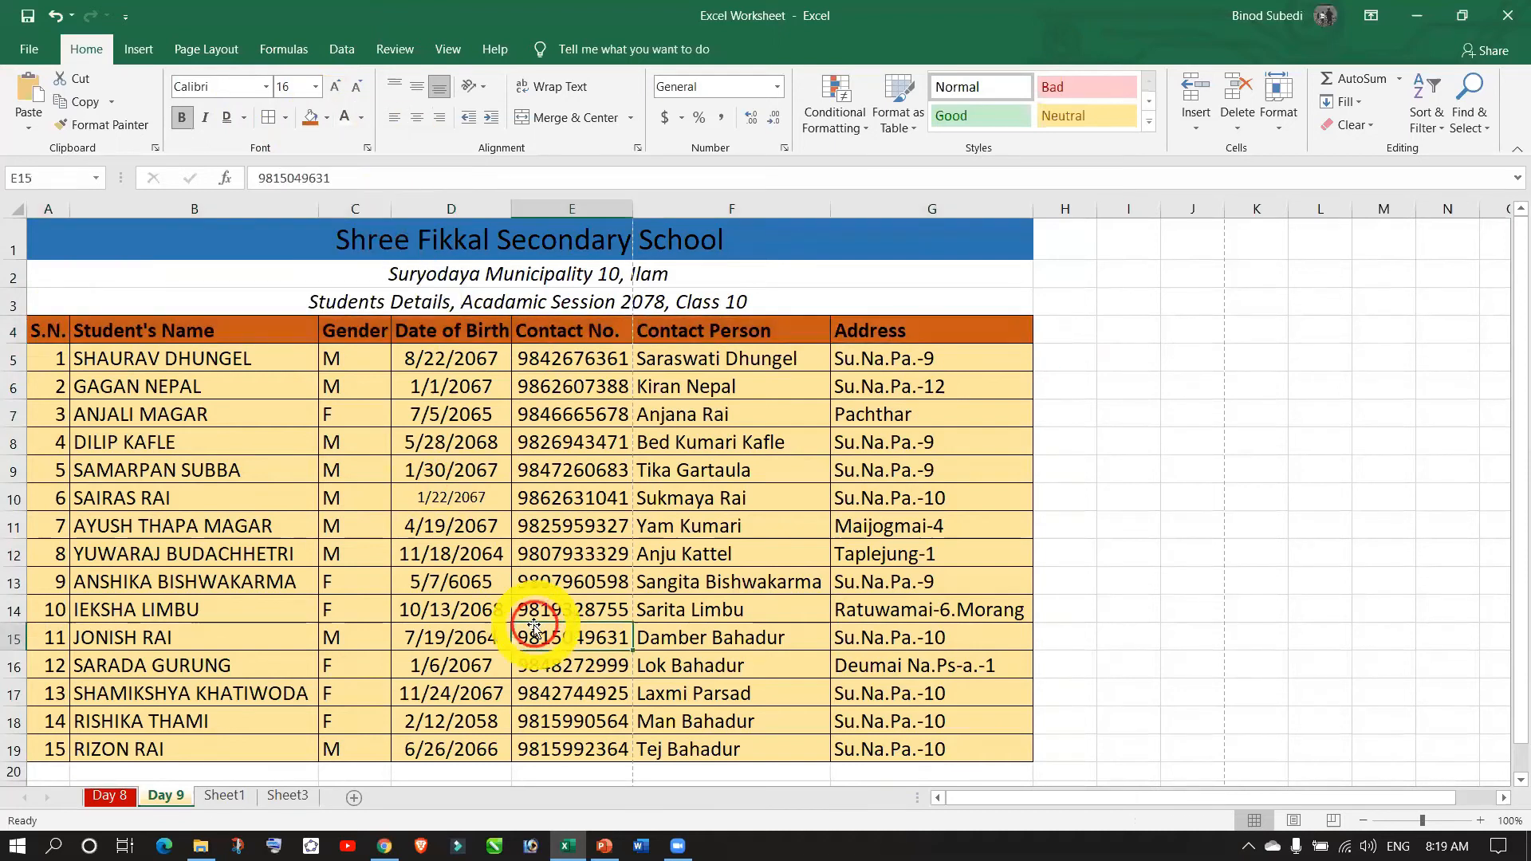
- Fill the two heading lines in rows 2 and 3 with a light blue colour
drag(189, 272, 191, 296)
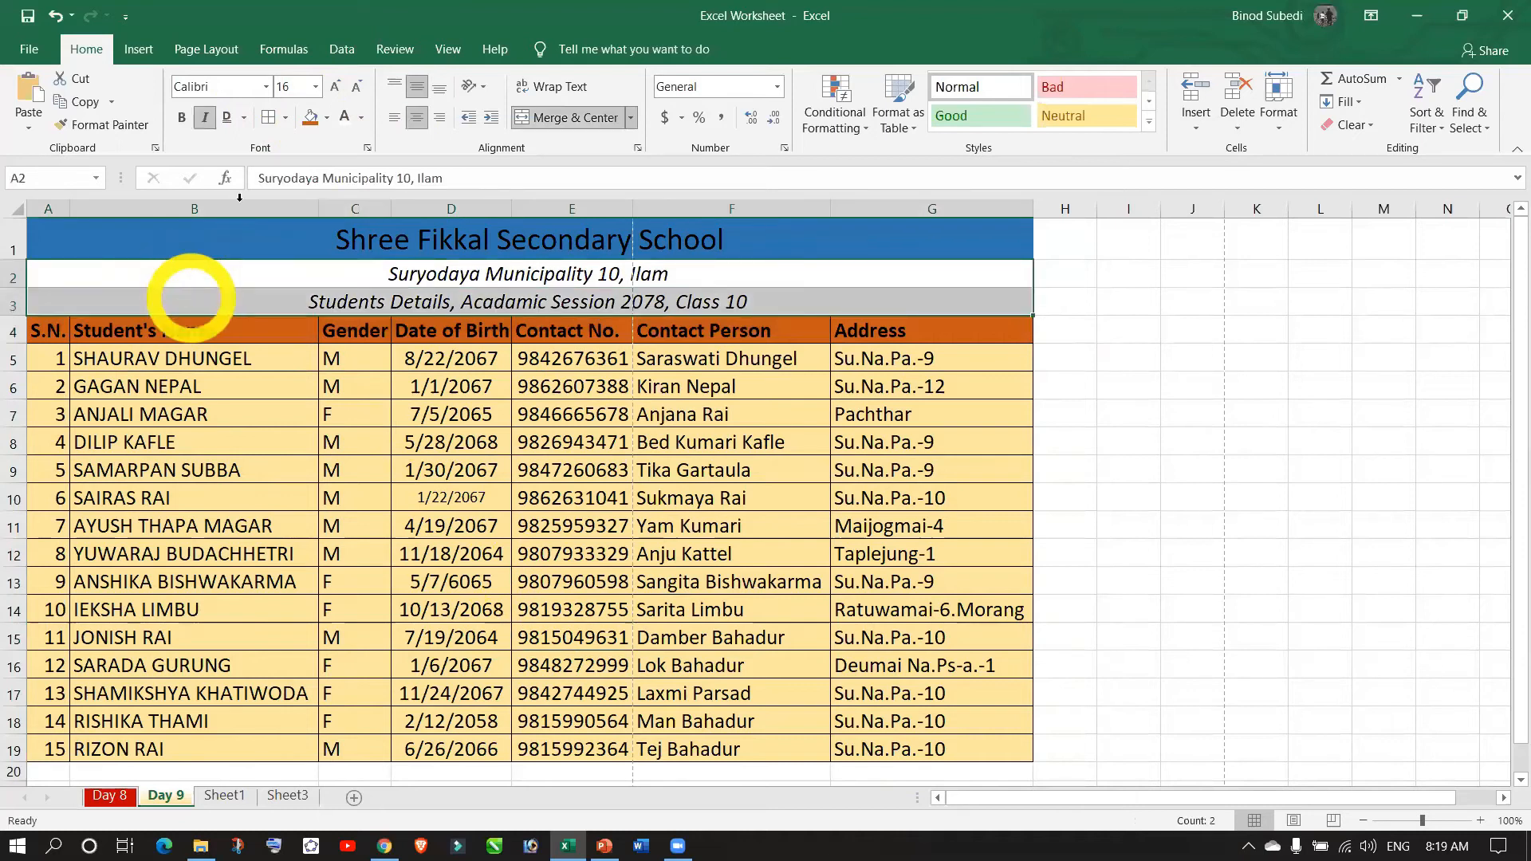
click(326, 123)
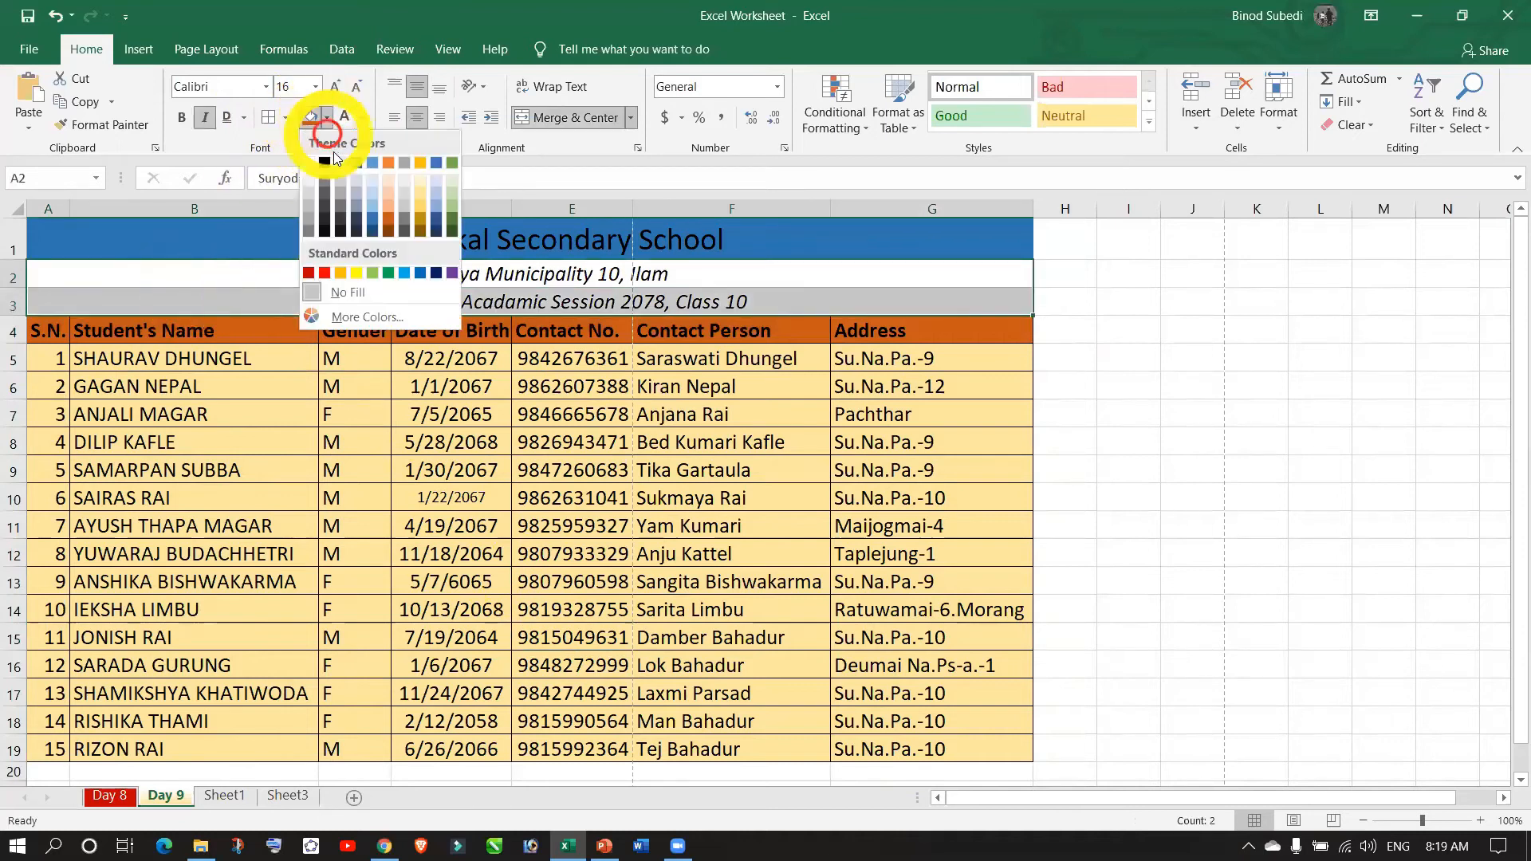
click(367, 195)
click(415, 443)
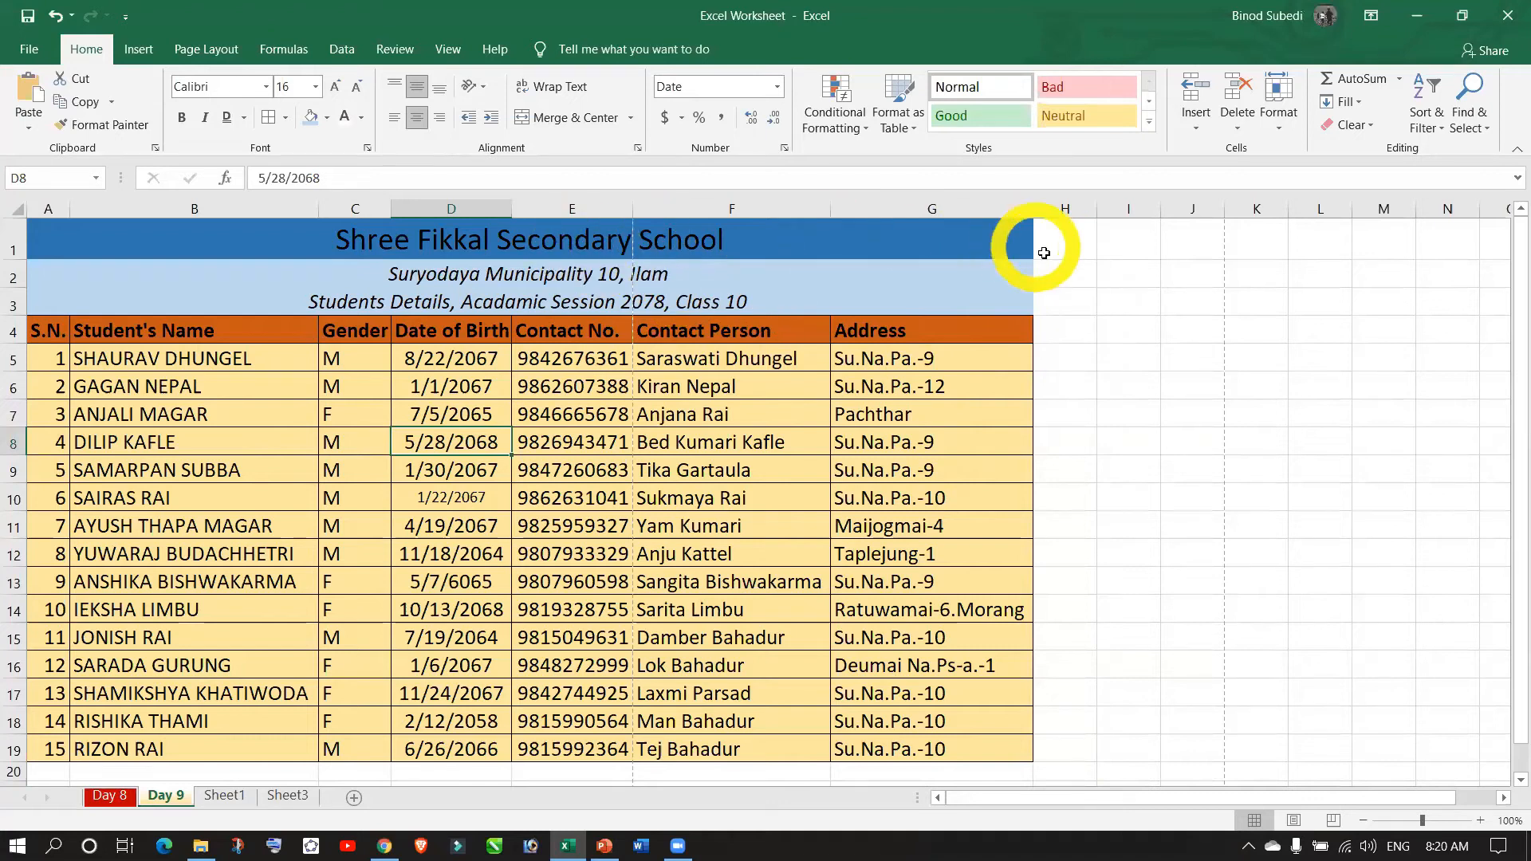
click(1118, 301)
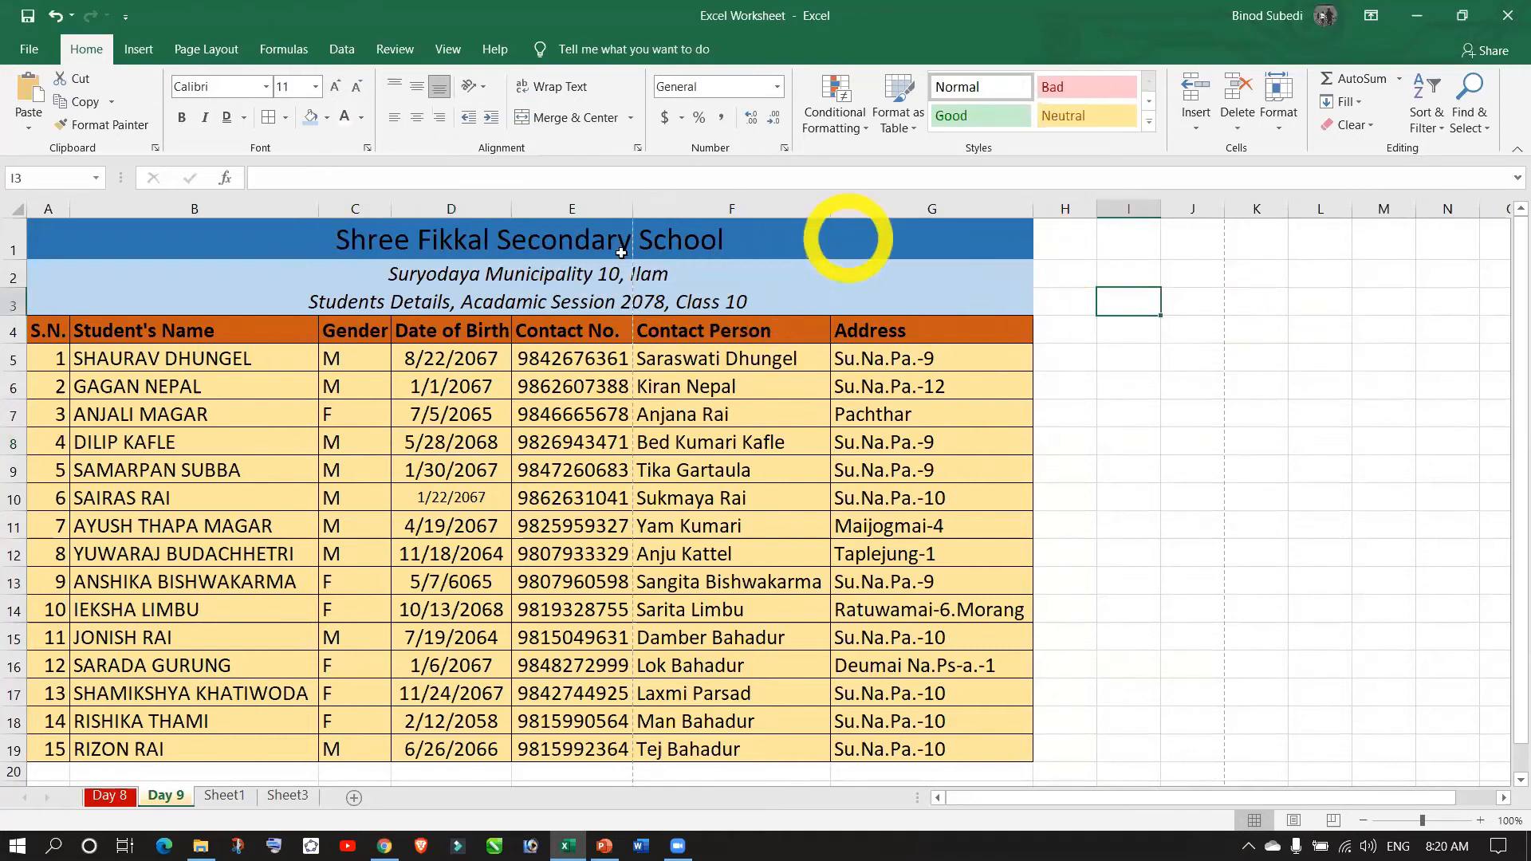
click(439, 330)
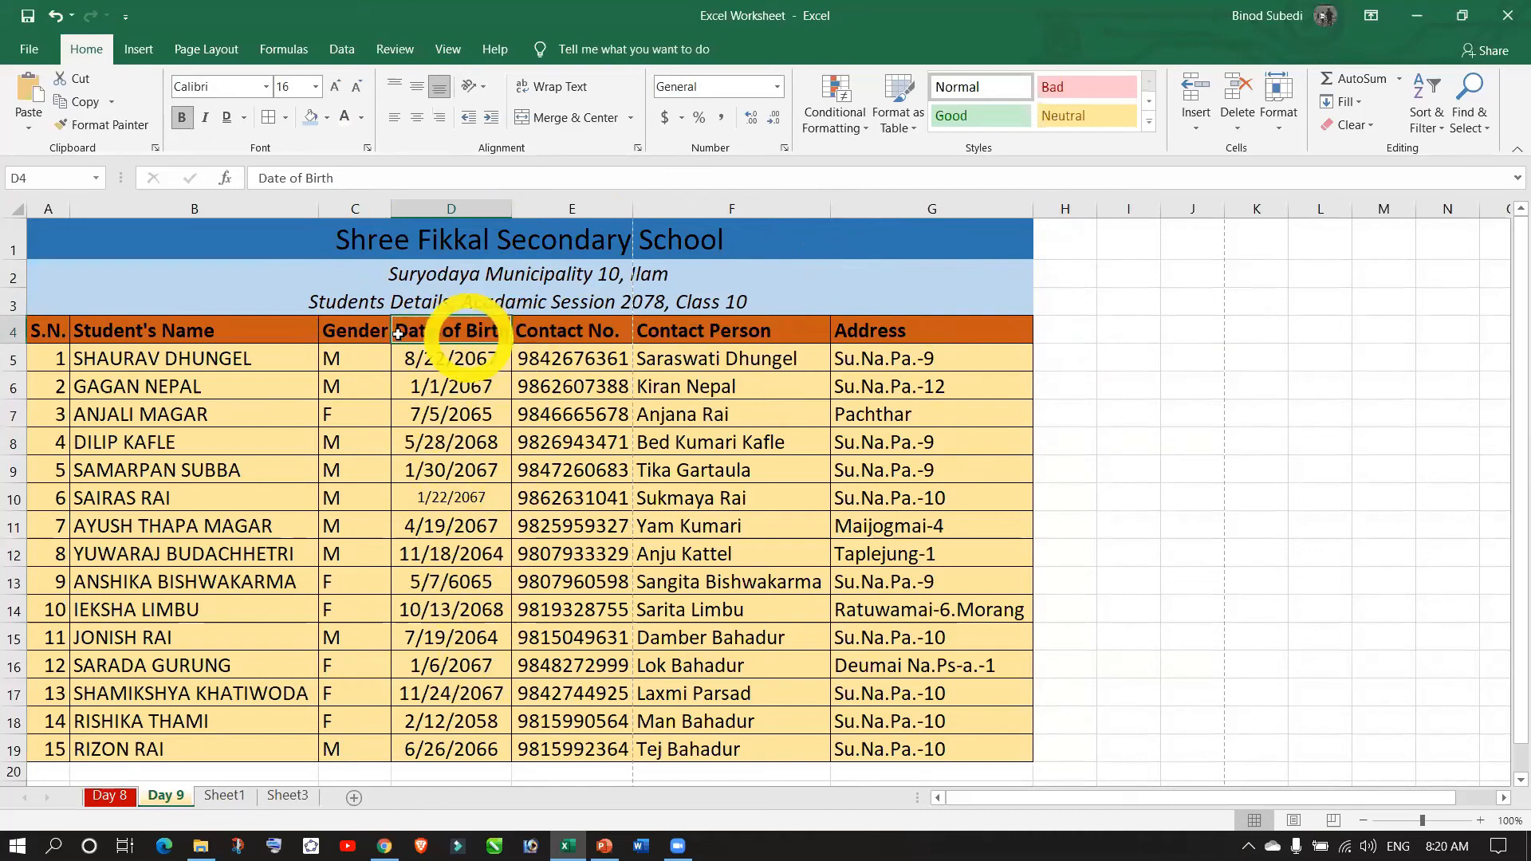
- Extend the date of birth column heading in D4 to read "Date of Birth(YYYY-MM-DD)"
double_click(471, 331)
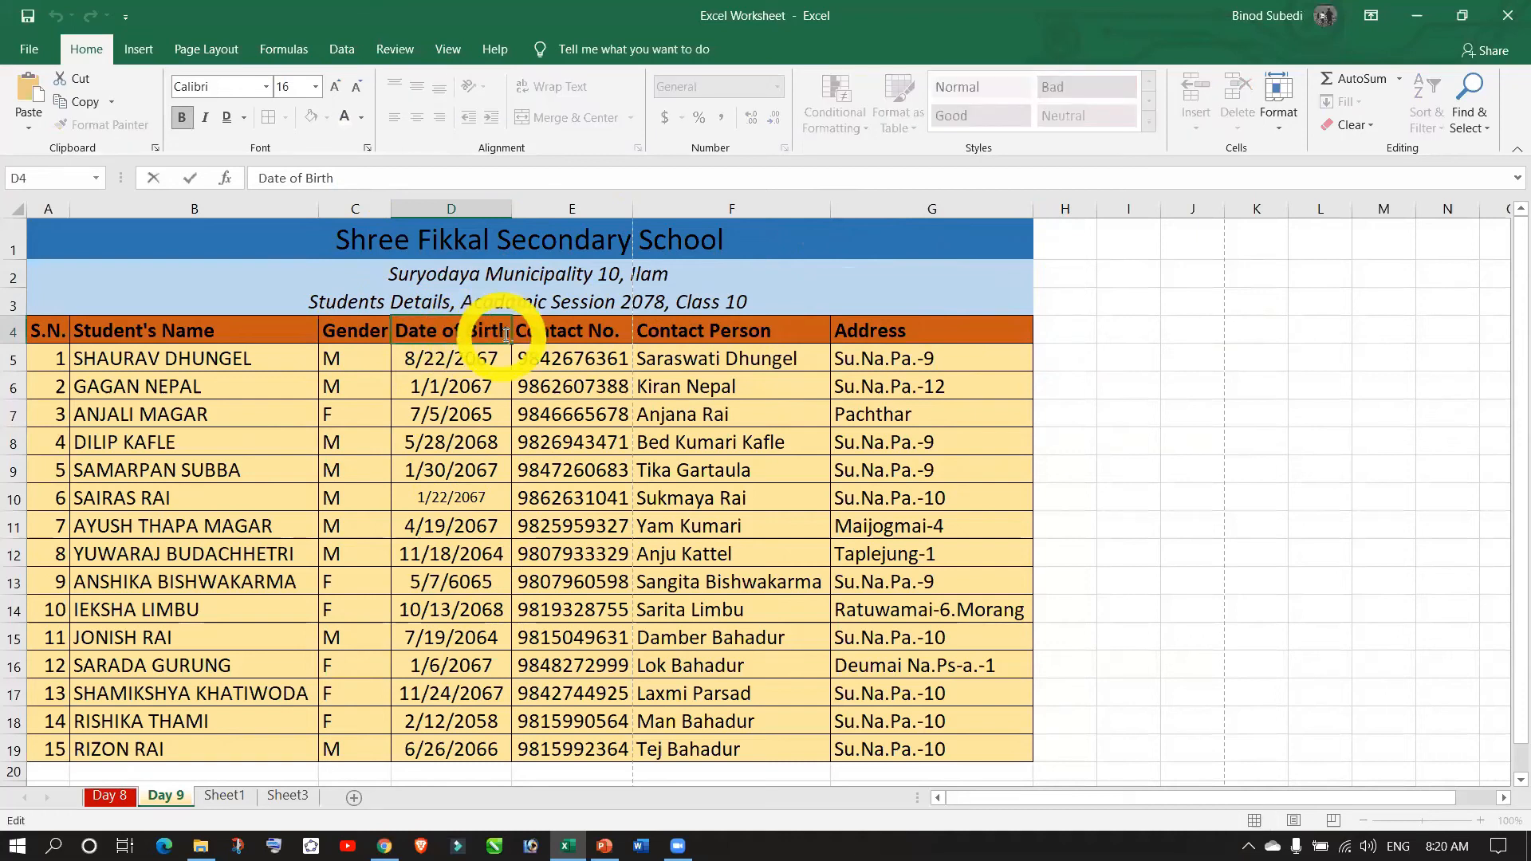
key(Escape)
double_click(505, 329)
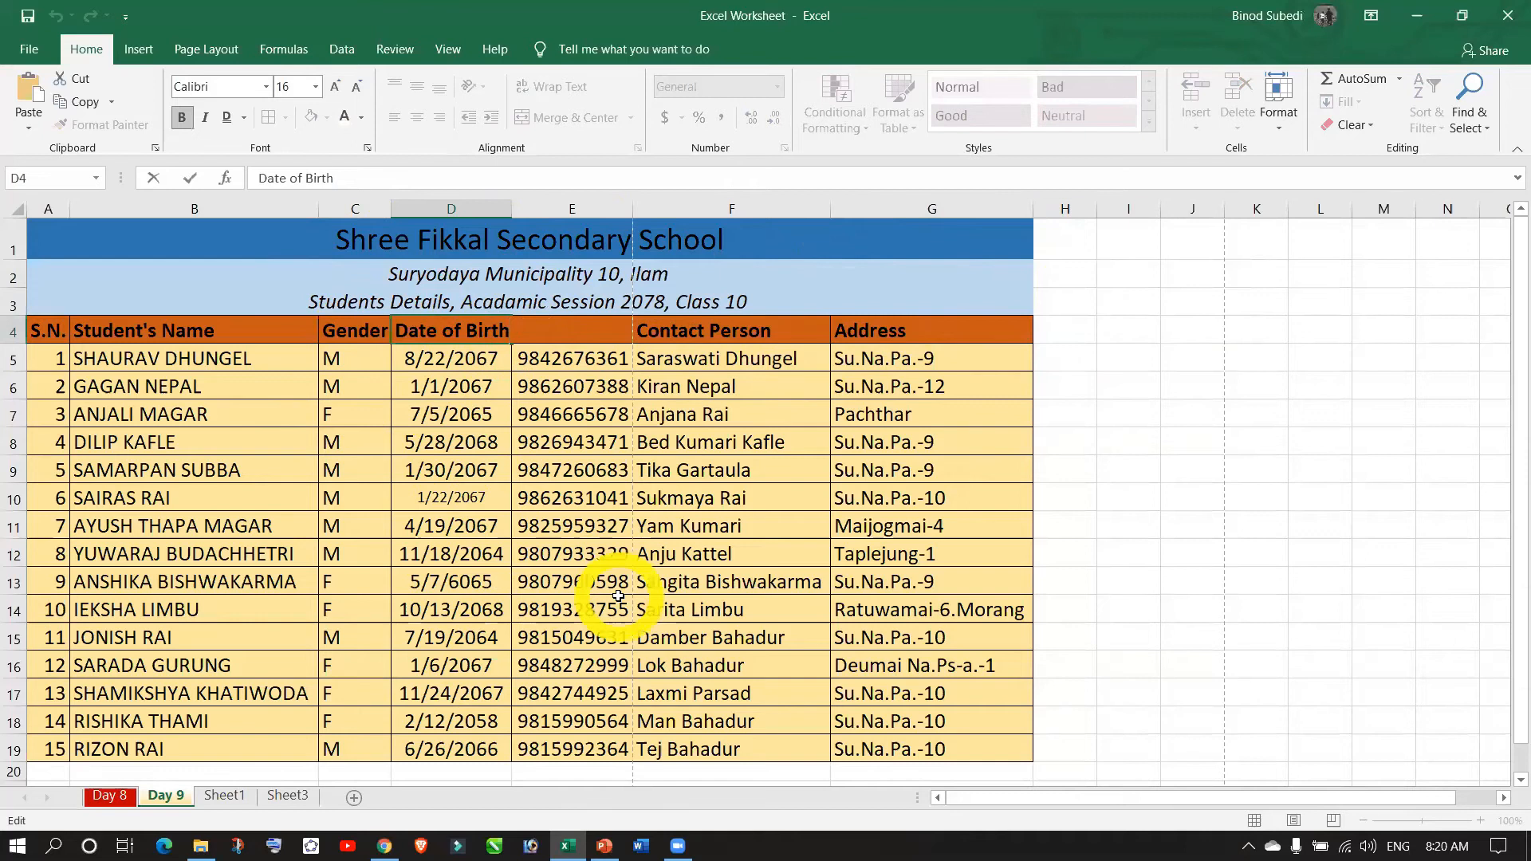
text((YYY&)
key(BackSpace)
text(Y-MM)
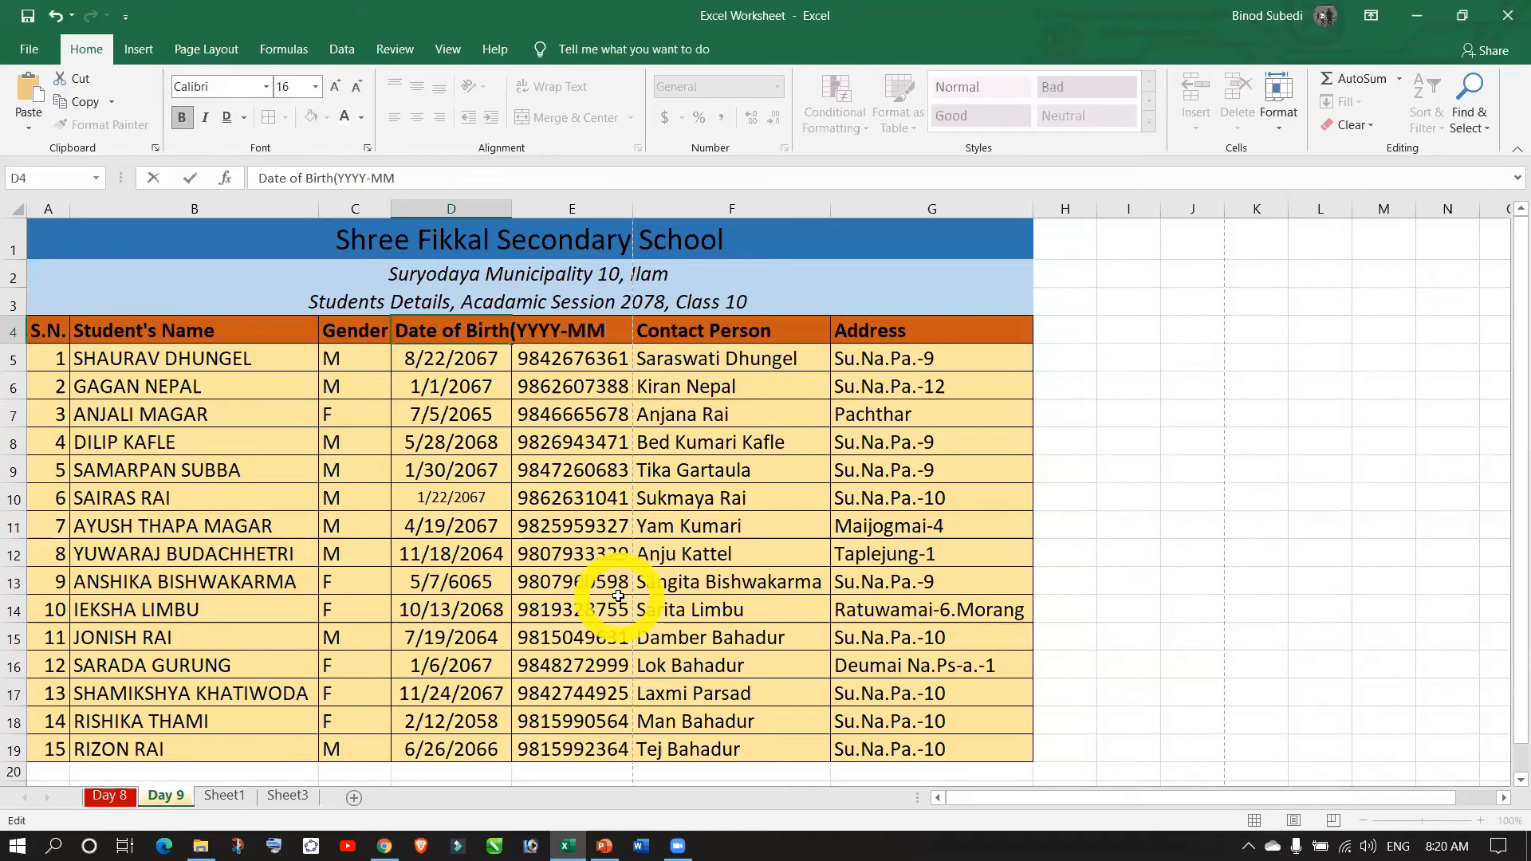
text(-DD)
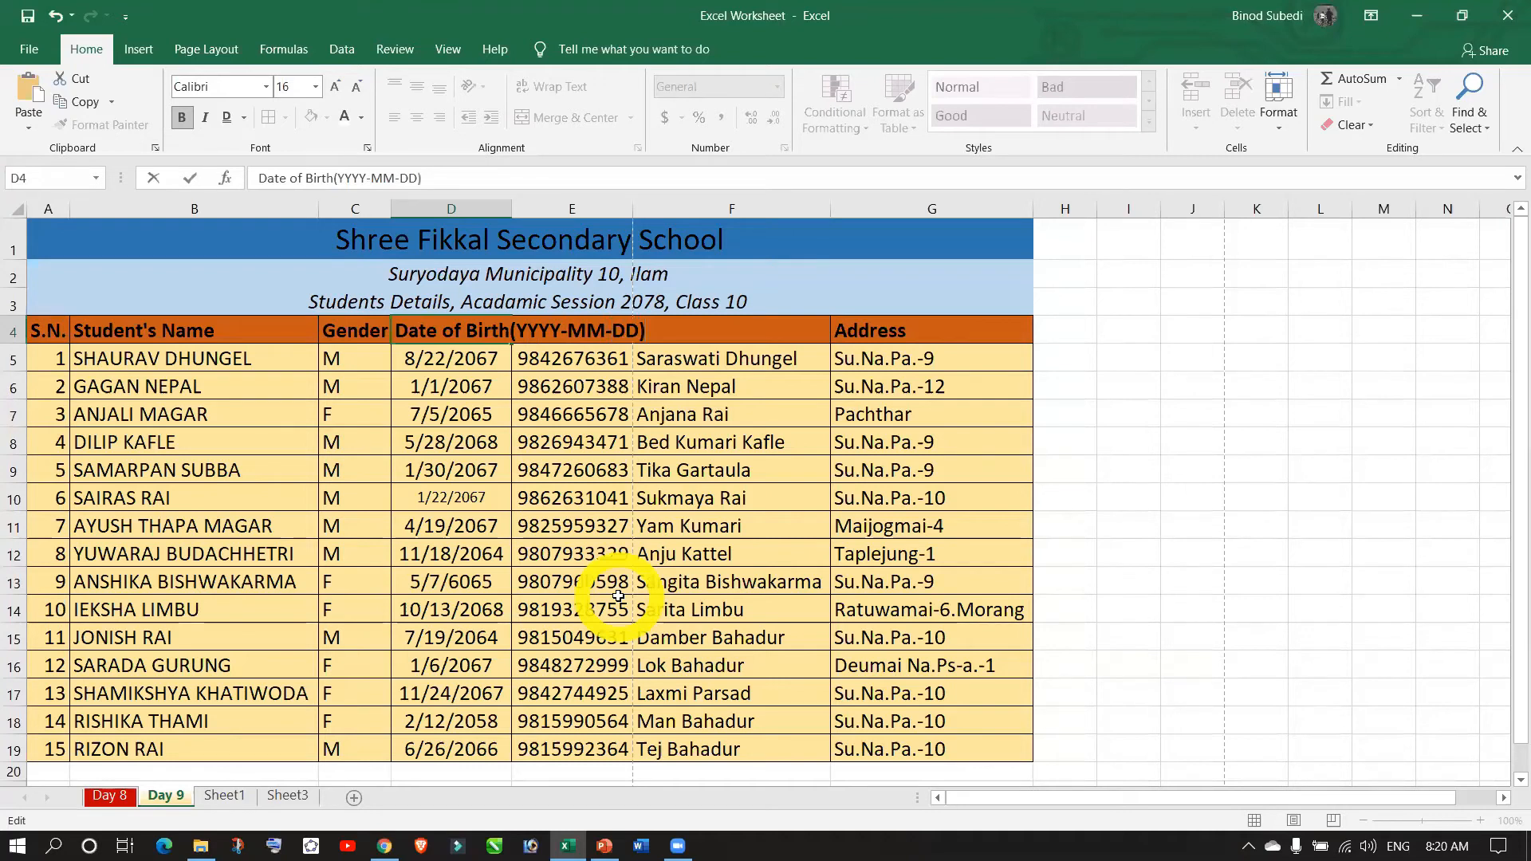
text())
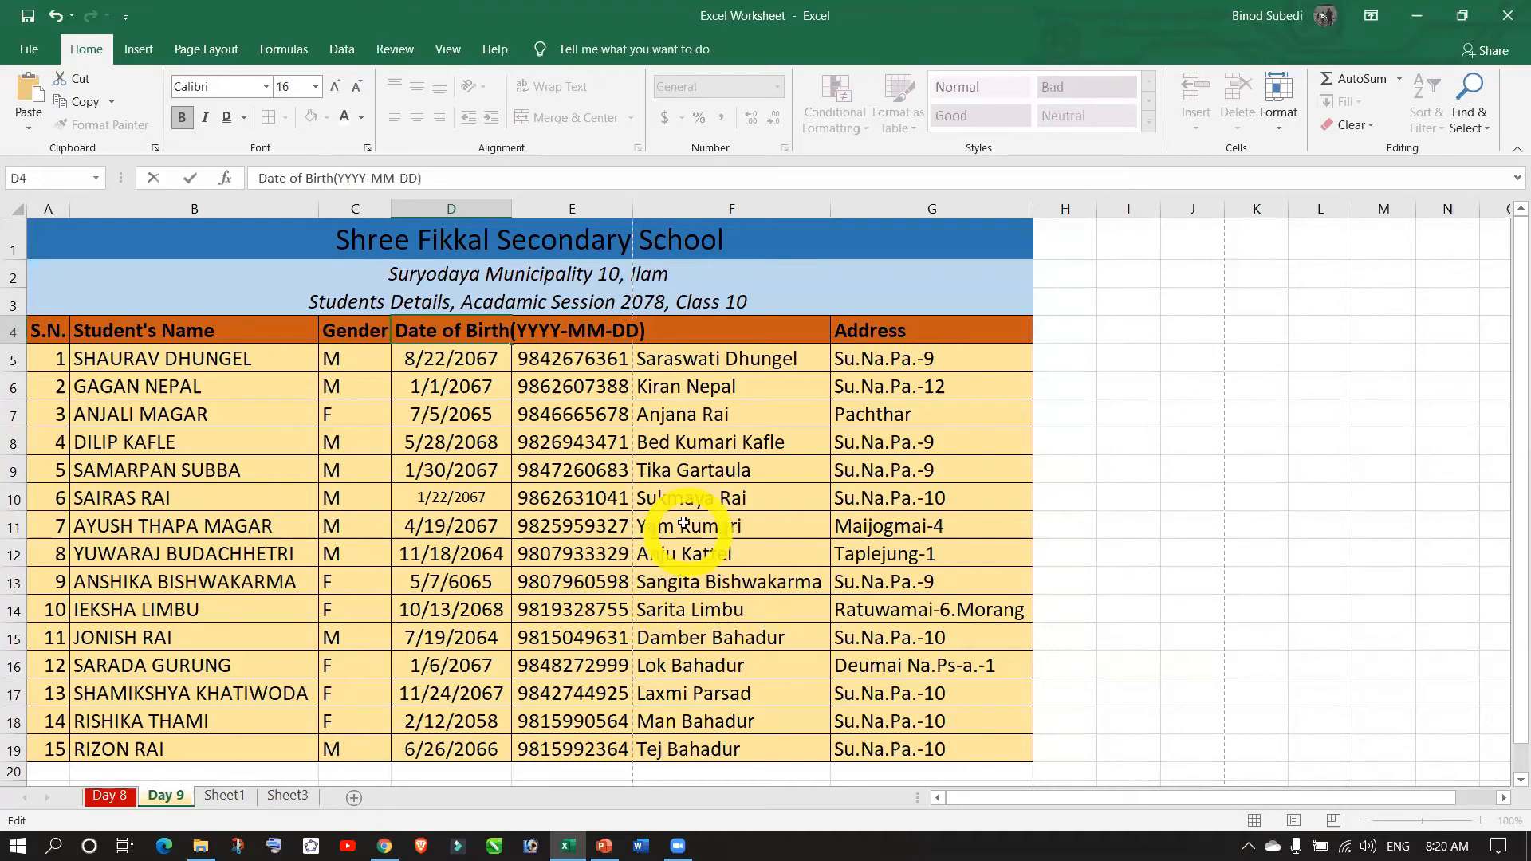
click(698, 527)
- Widen column D so the full date of birth heading fits on one line
click(476, 332)
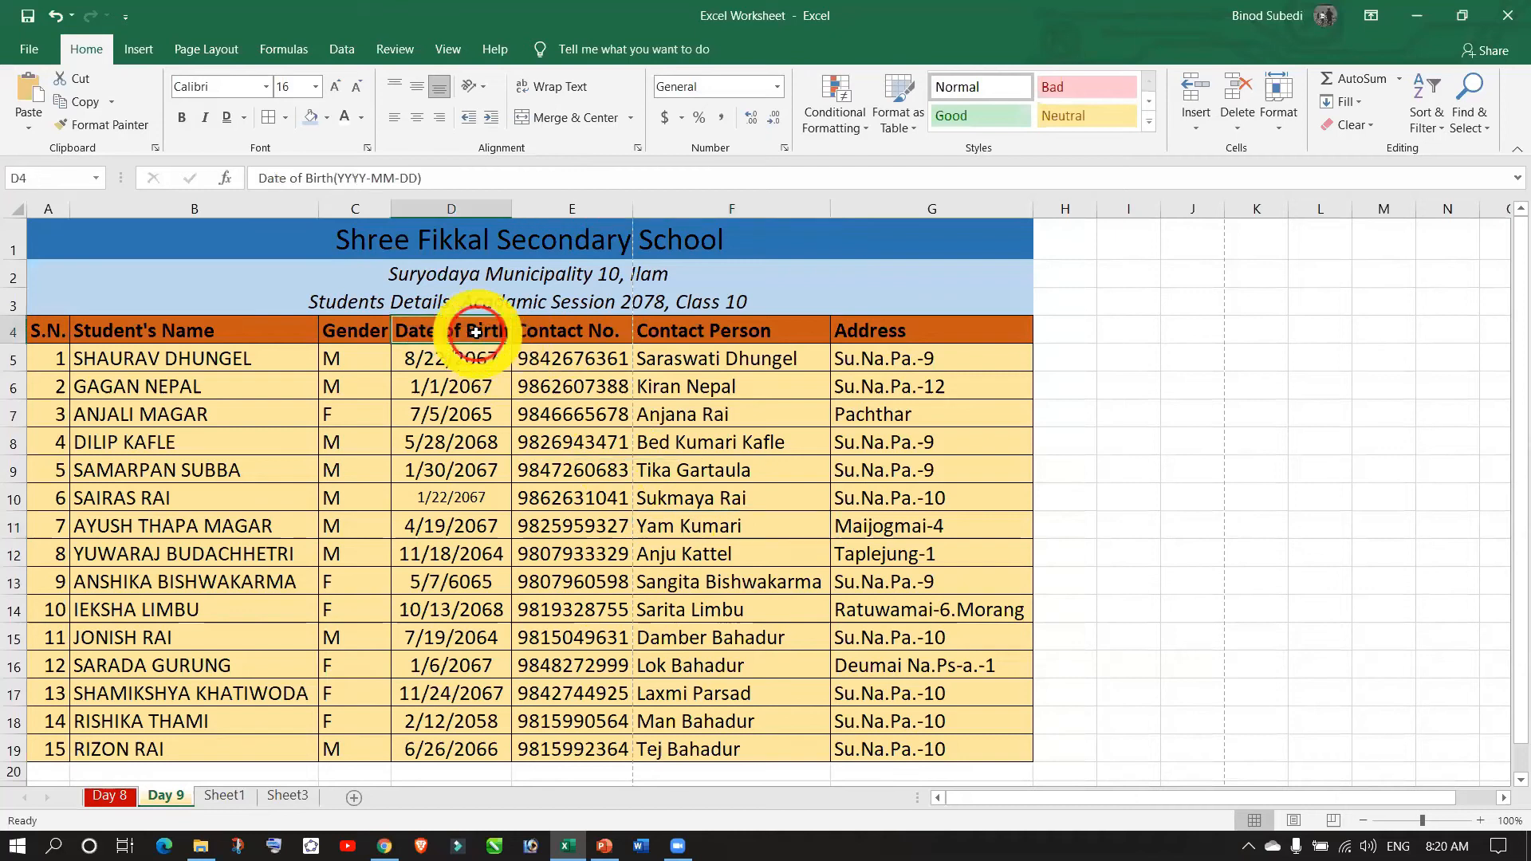
drag(511, 206, 663, 208)
click(620, 431)
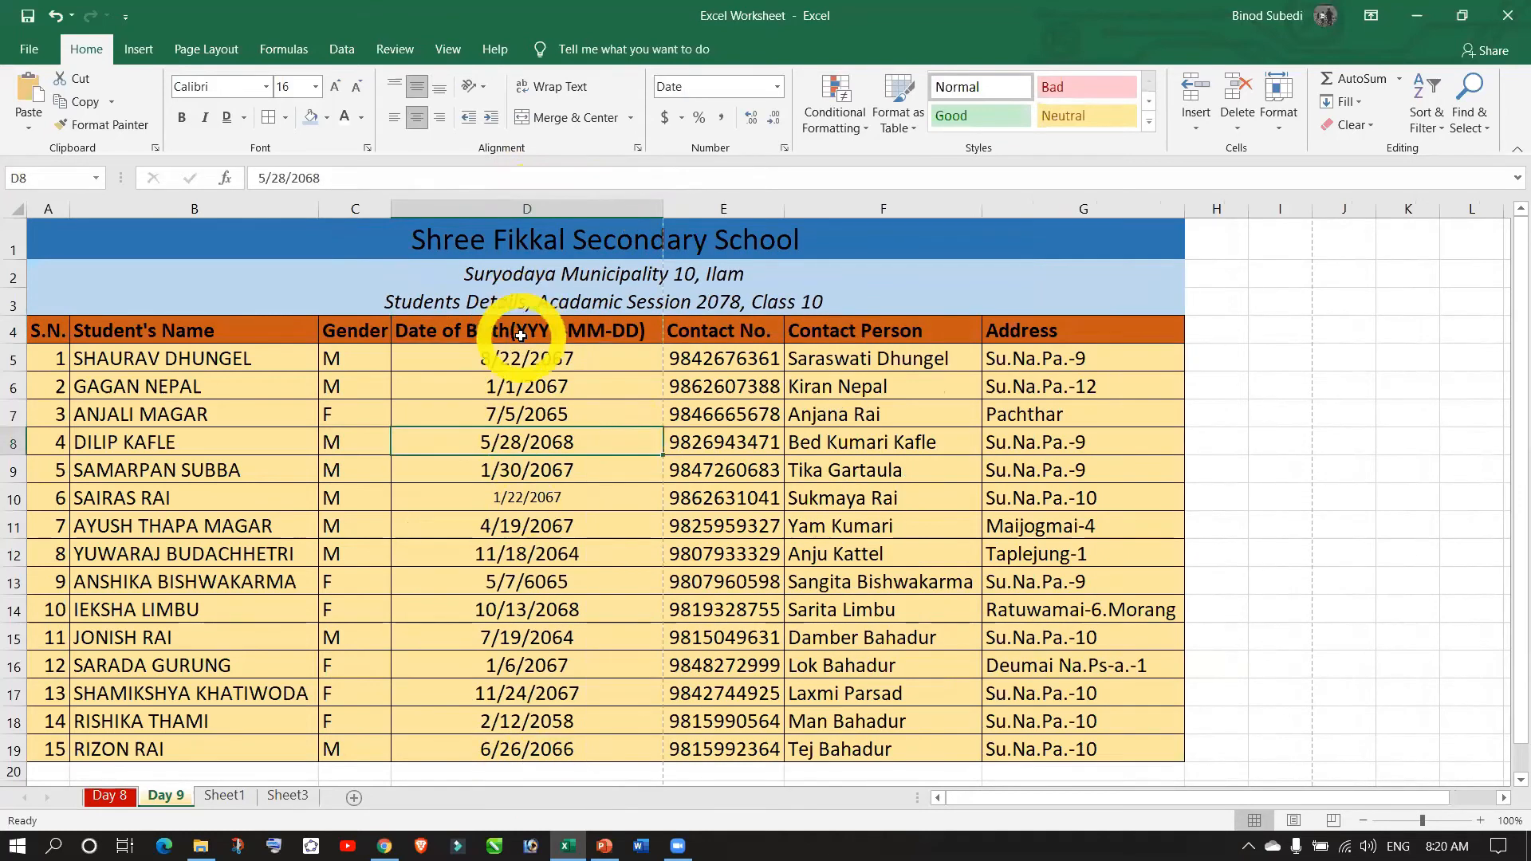
- Try to move the "(YYYY-MM-DD)" part of the D4 heading onto a second line
click(510, 332)
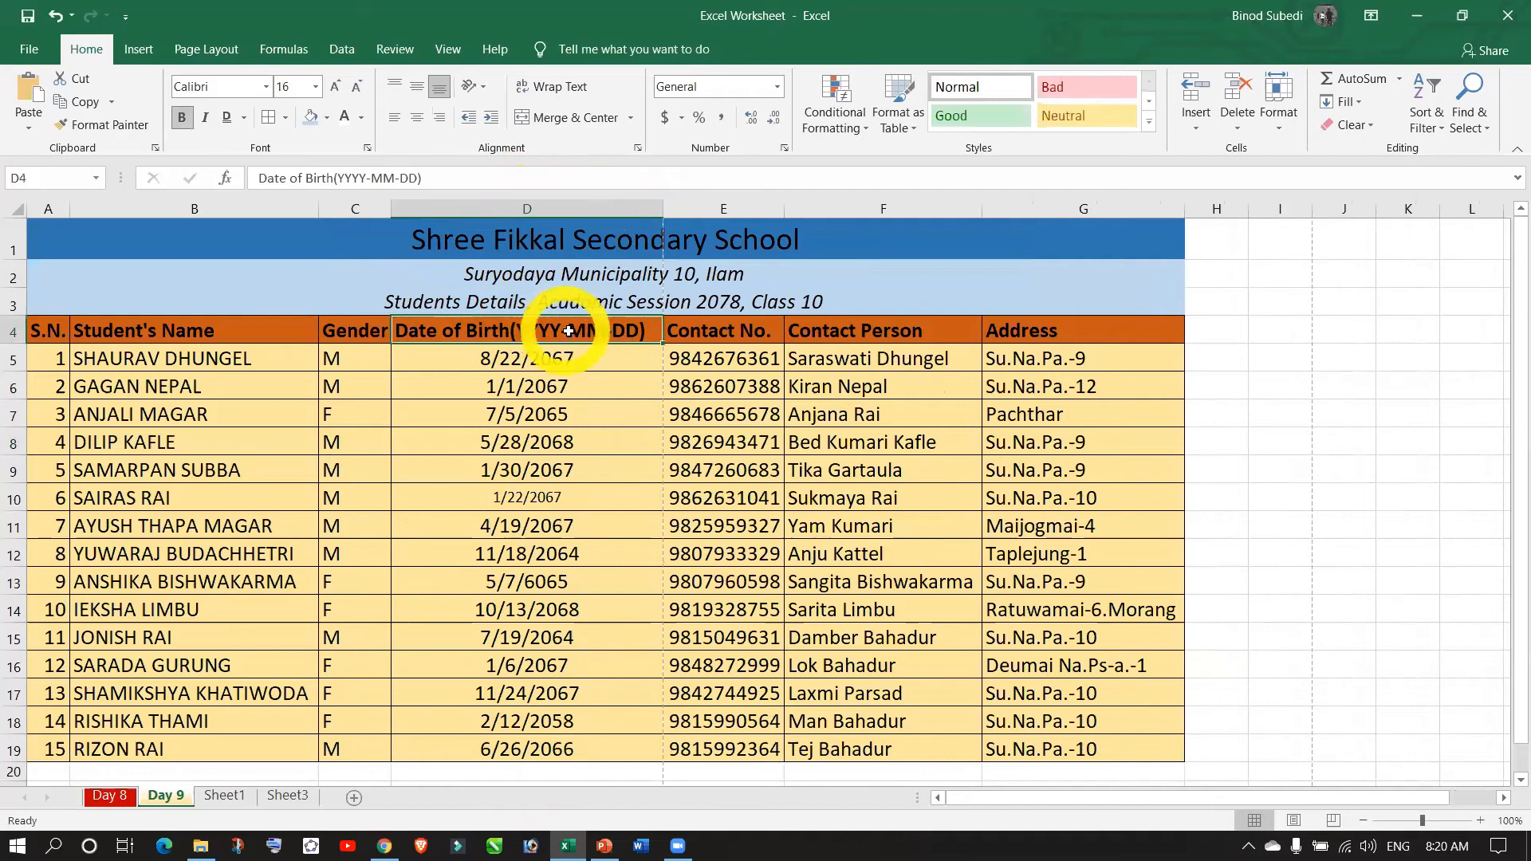
click(510, 330)
double_click(510, 329)
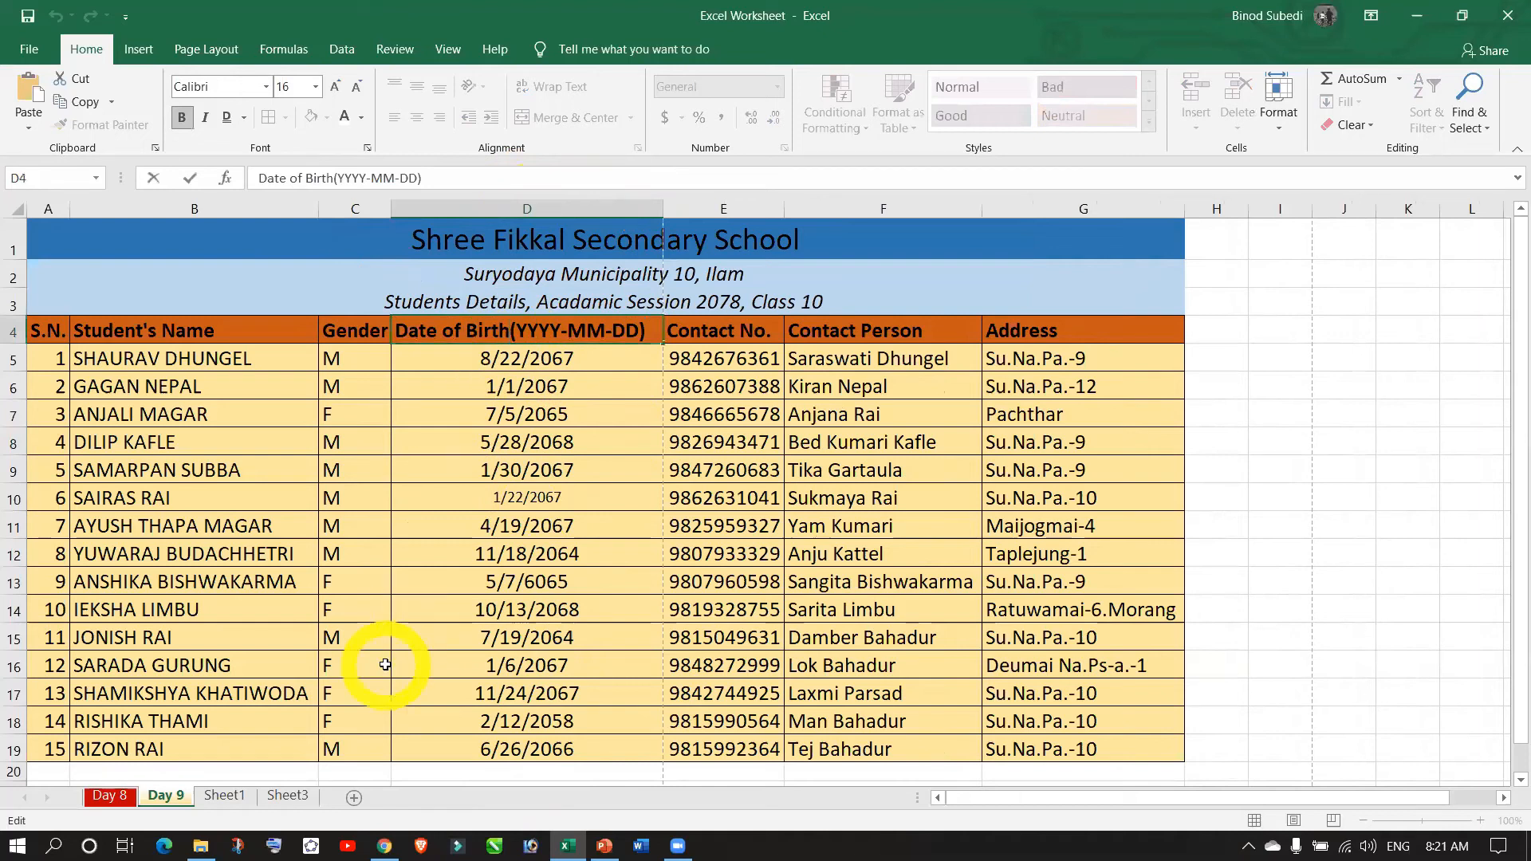
key(Return)
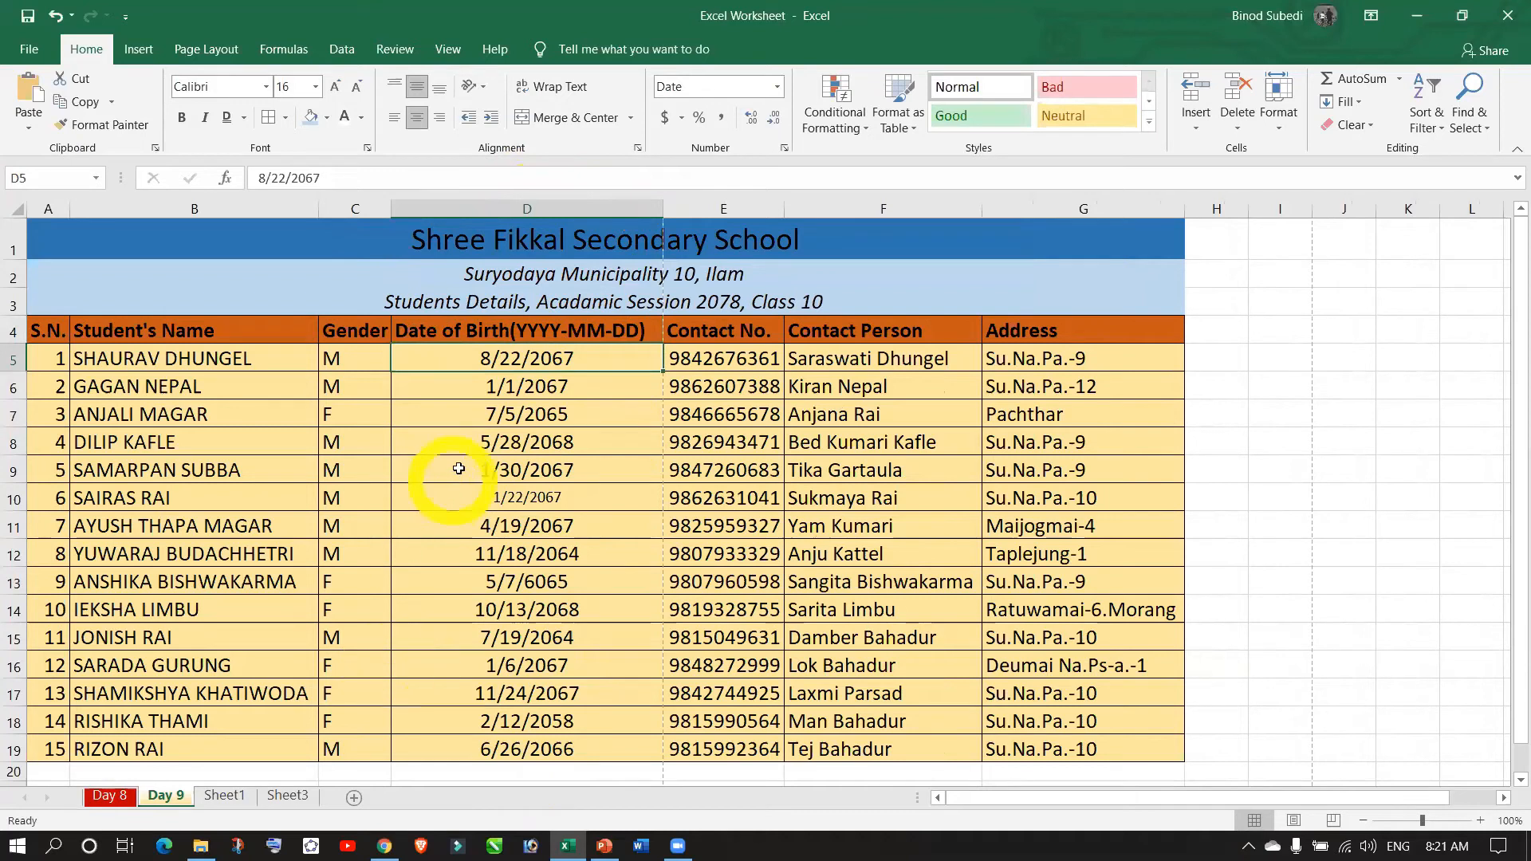
double_click(509, 336)
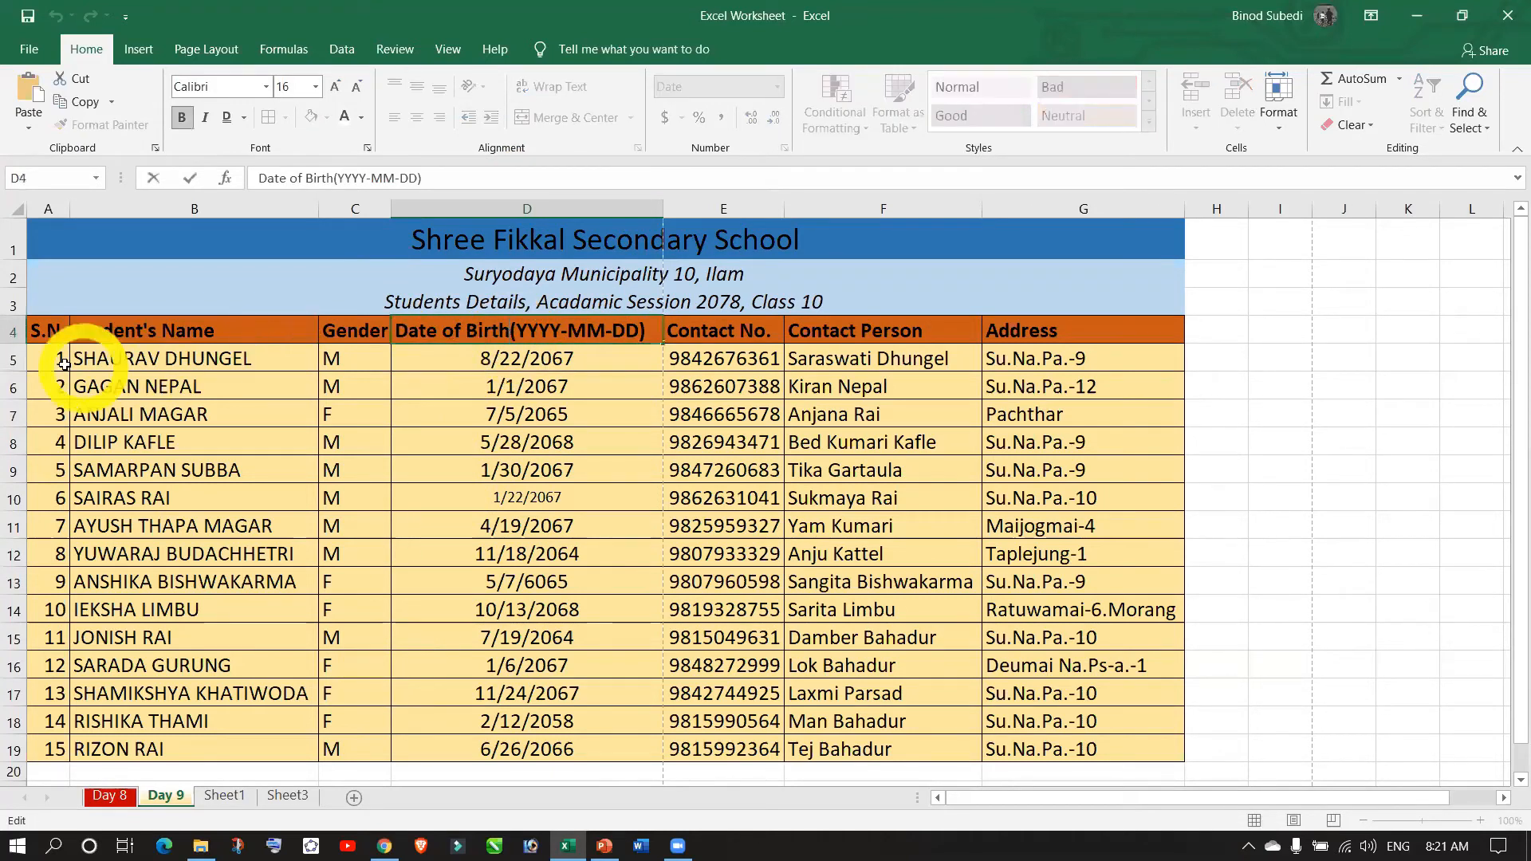
click(216, 422)
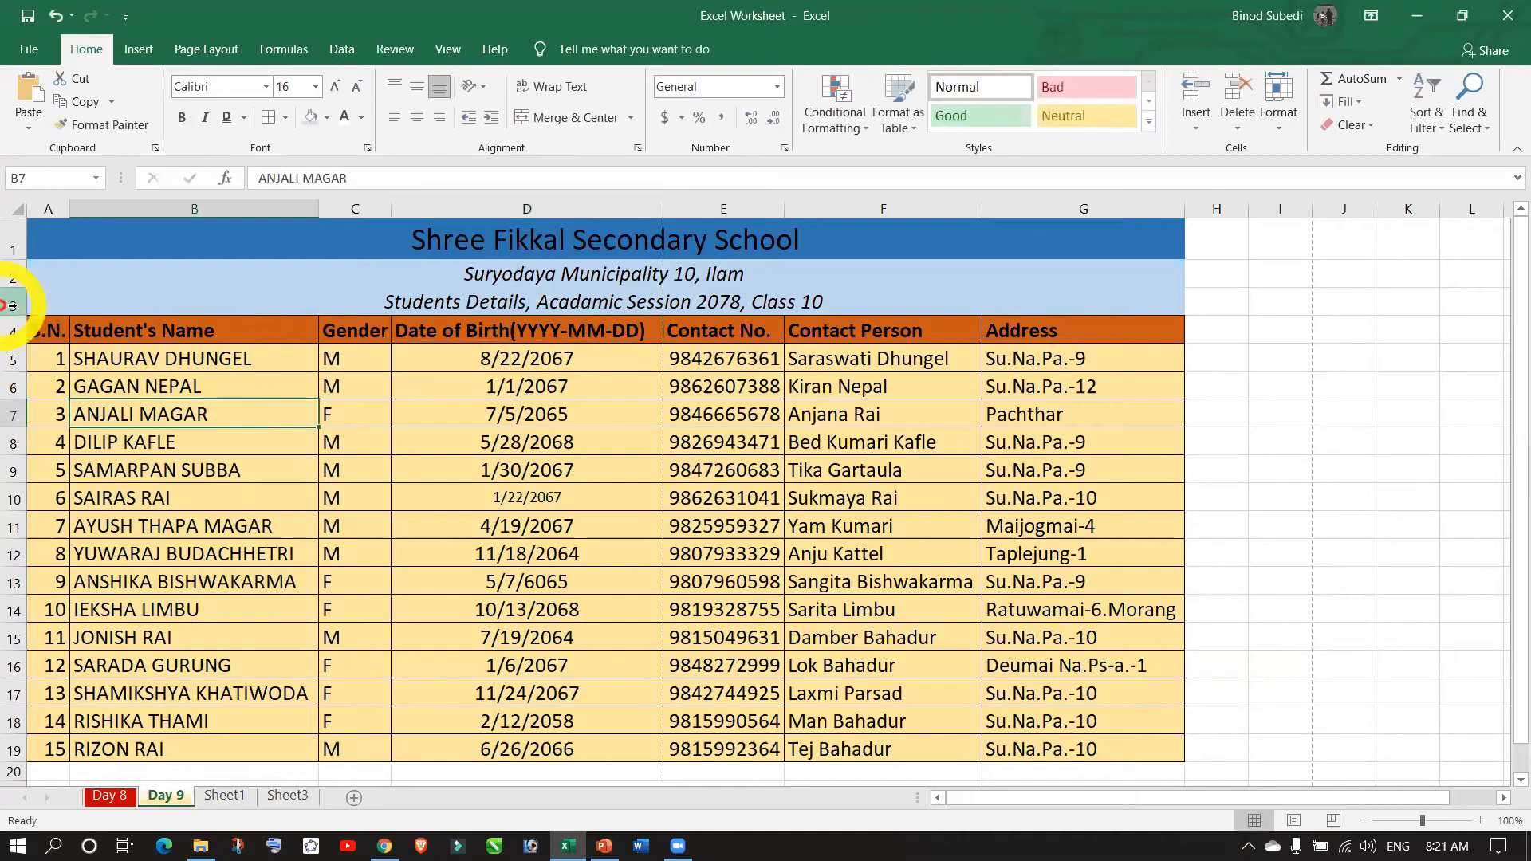
- Increase the height of heading row 4 and retry breaking the D4 heading before "(YYYY-MM-DD)"
drag(15, 343, 15, 408)
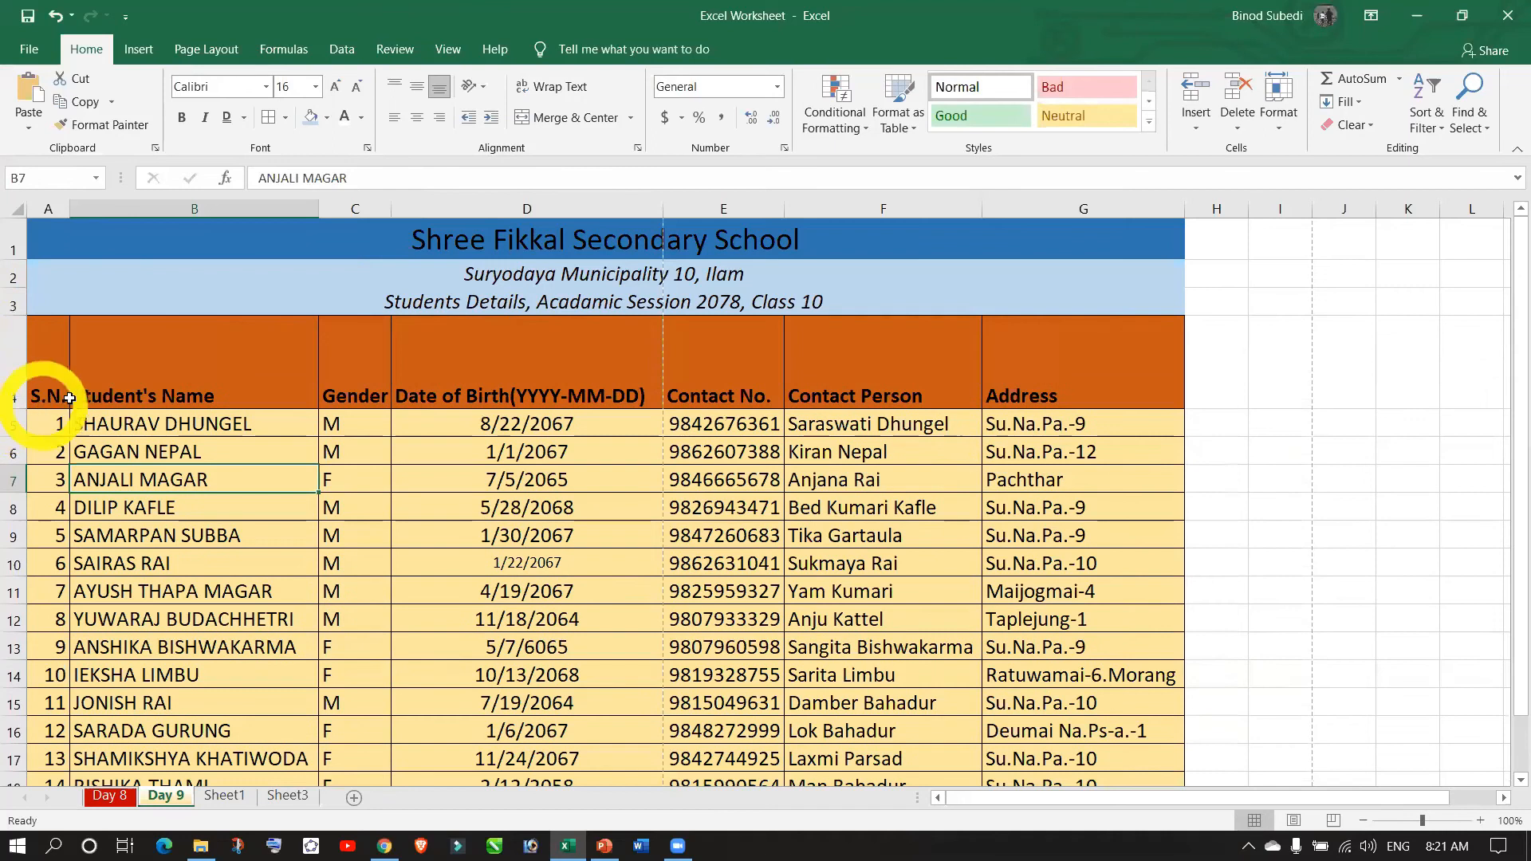
click(509, 393)
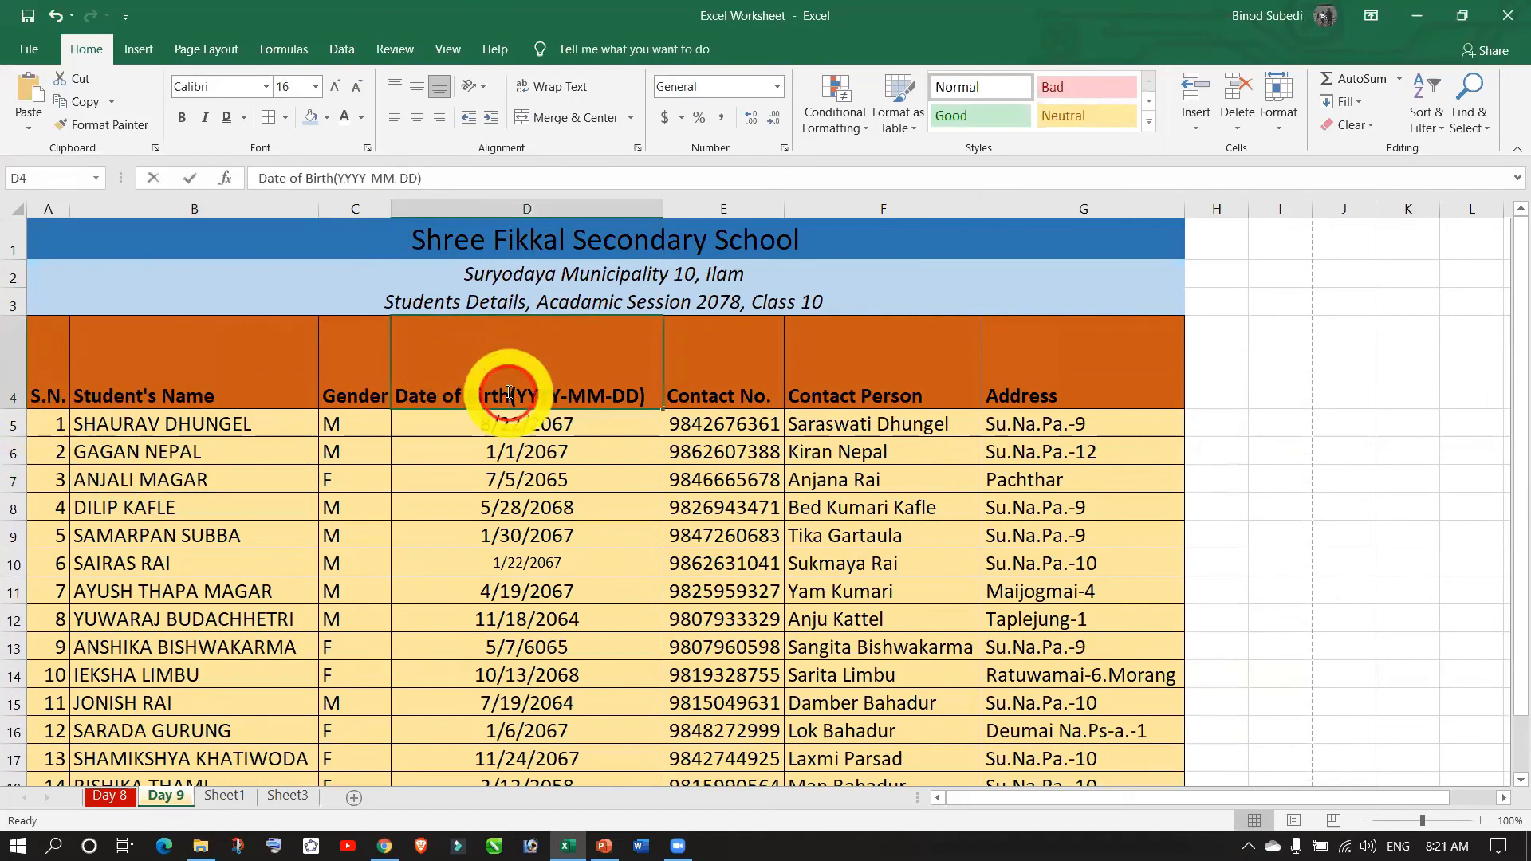
double_click(509, 392)
key(Return)
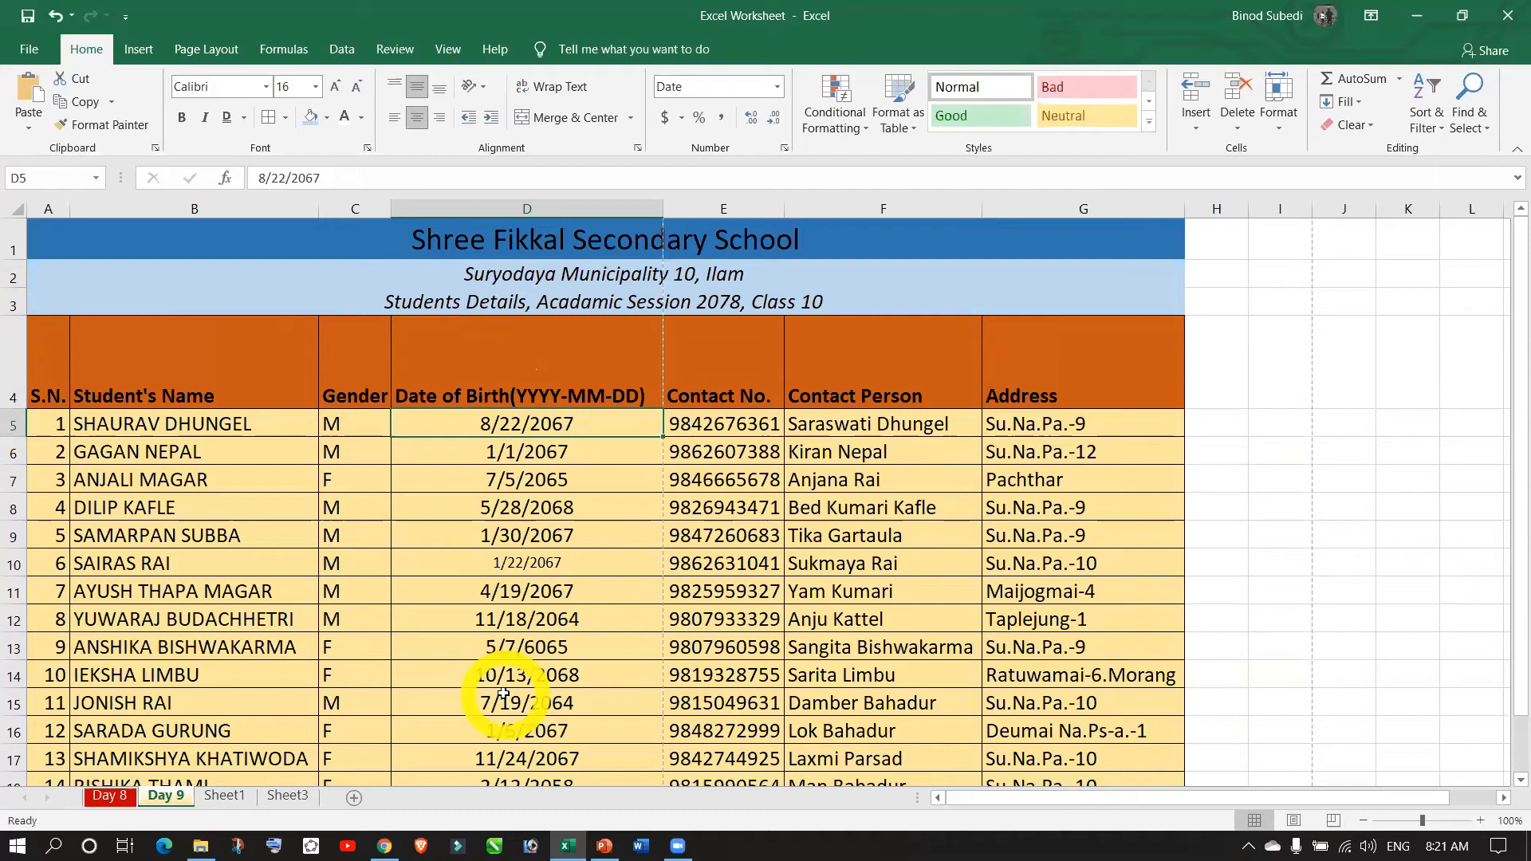
- Turn on Wrap Text for heading cell D4 and narrow column D so the heading wraps
click(546, 380)
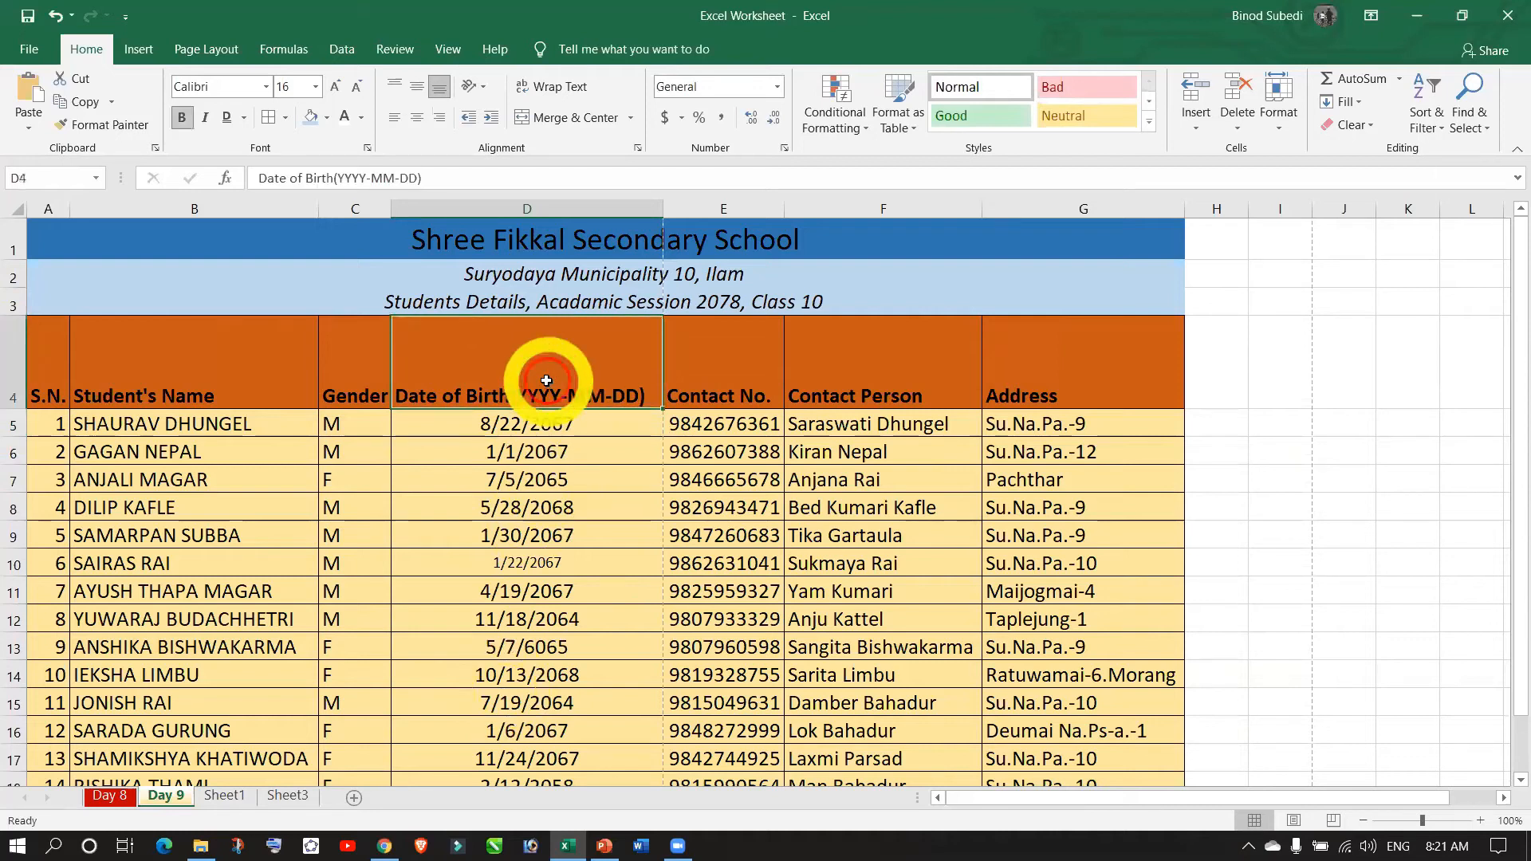
click(554, 87)
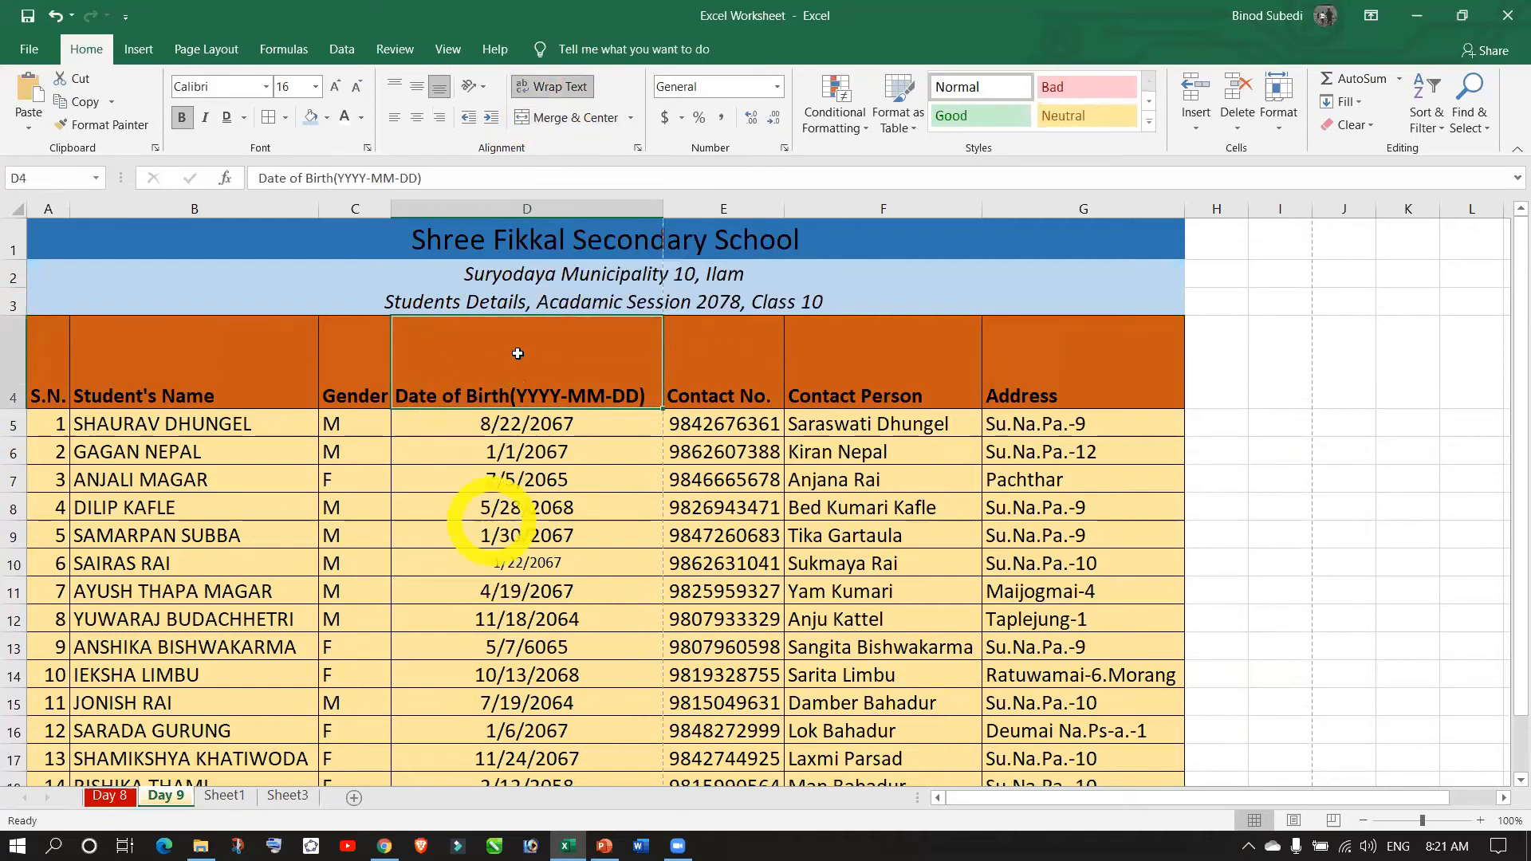
drag(662, 207, 522, 215)
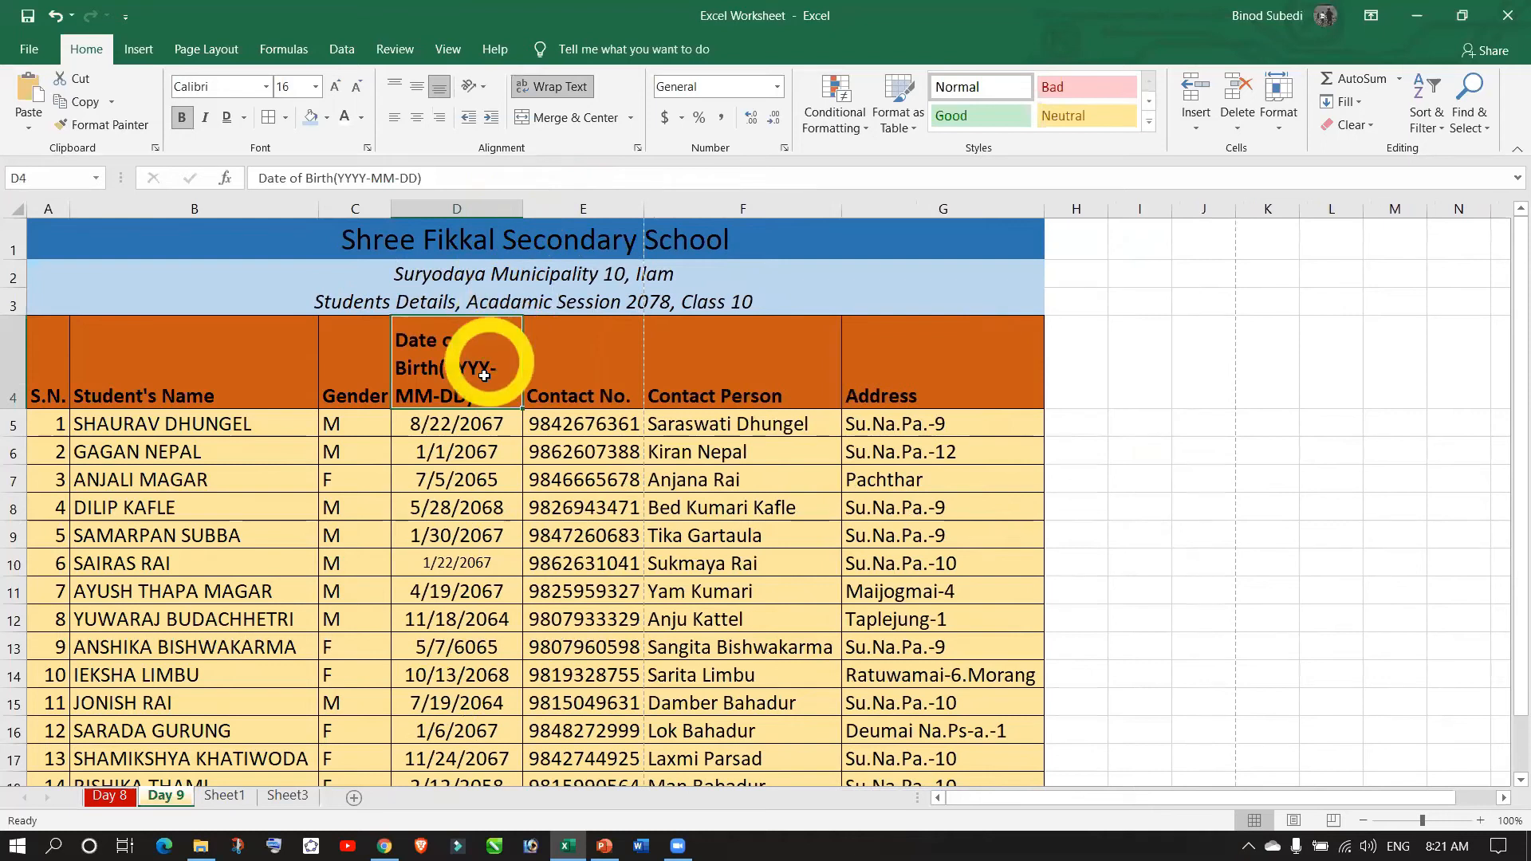
drag(522, 210, 548, 211)
click(550, 226)
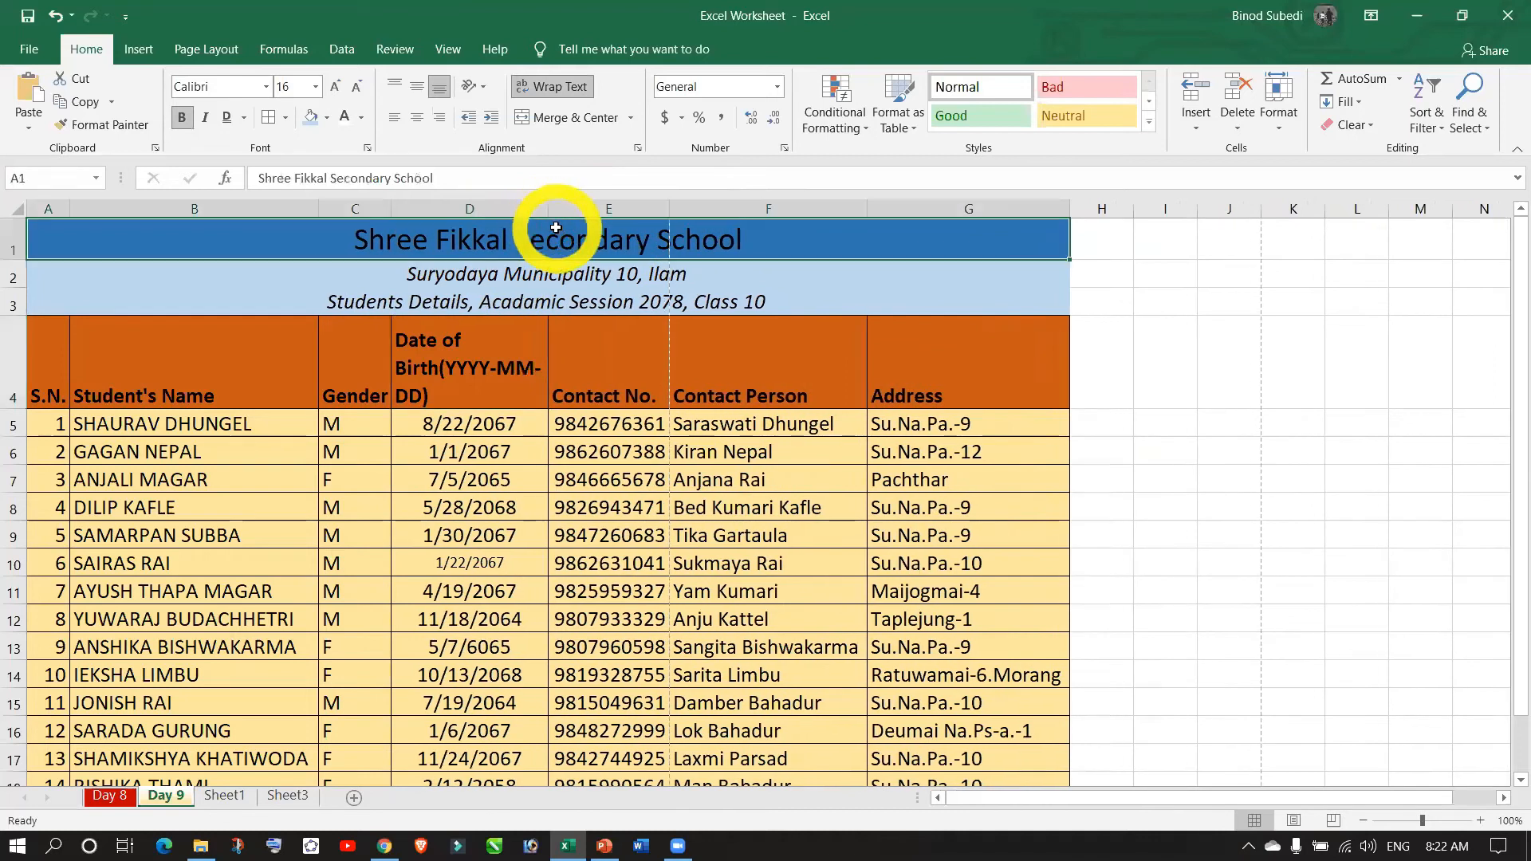
- Add a space before "(YYYY-MM-DD)" in the D4 heading and narrow column D slightly
click(441, 372)
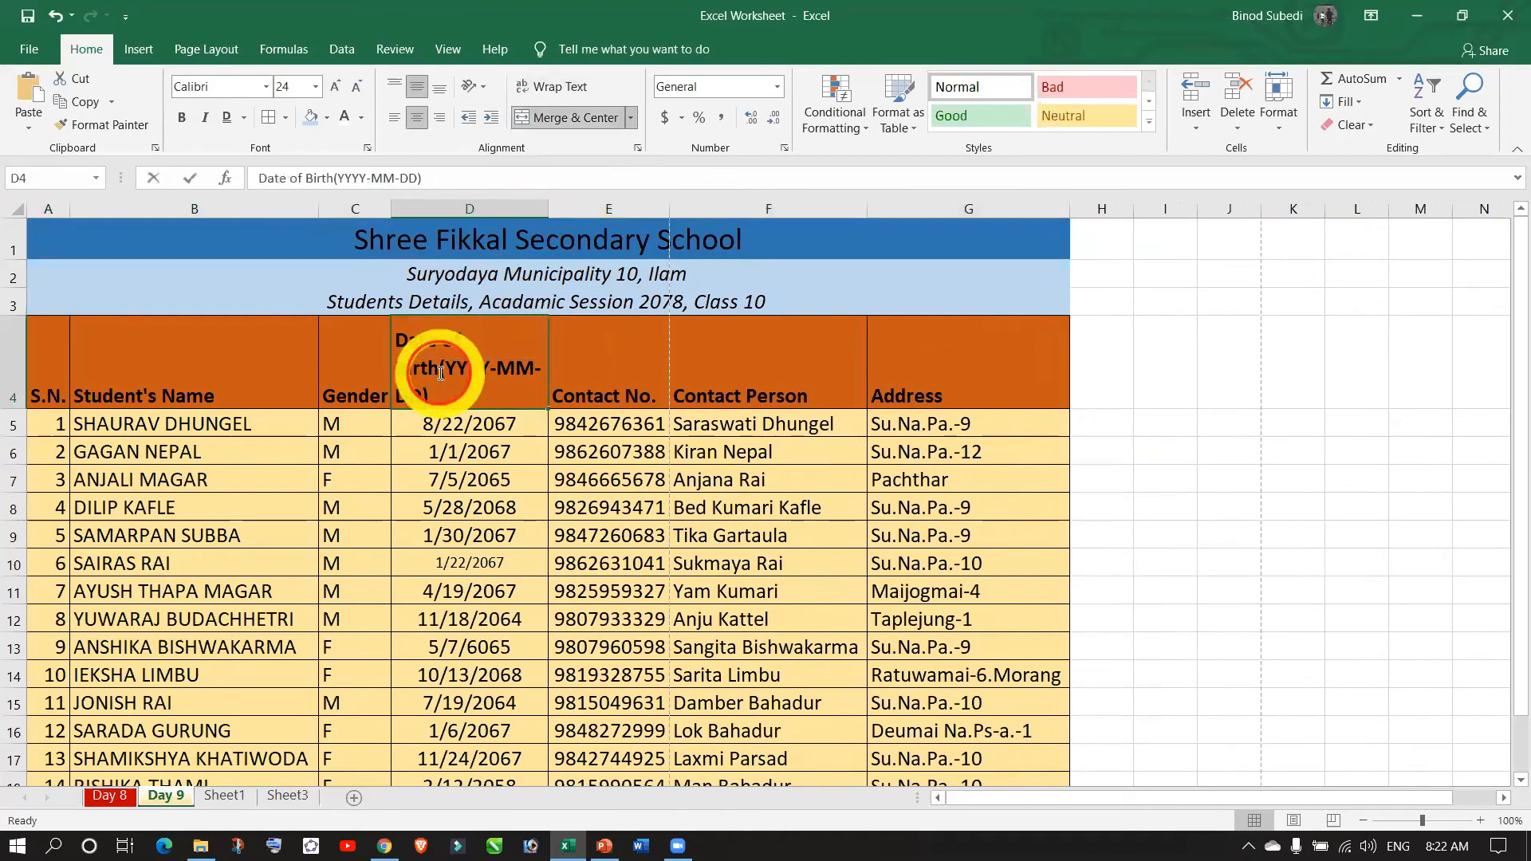
double_click(440, 373)
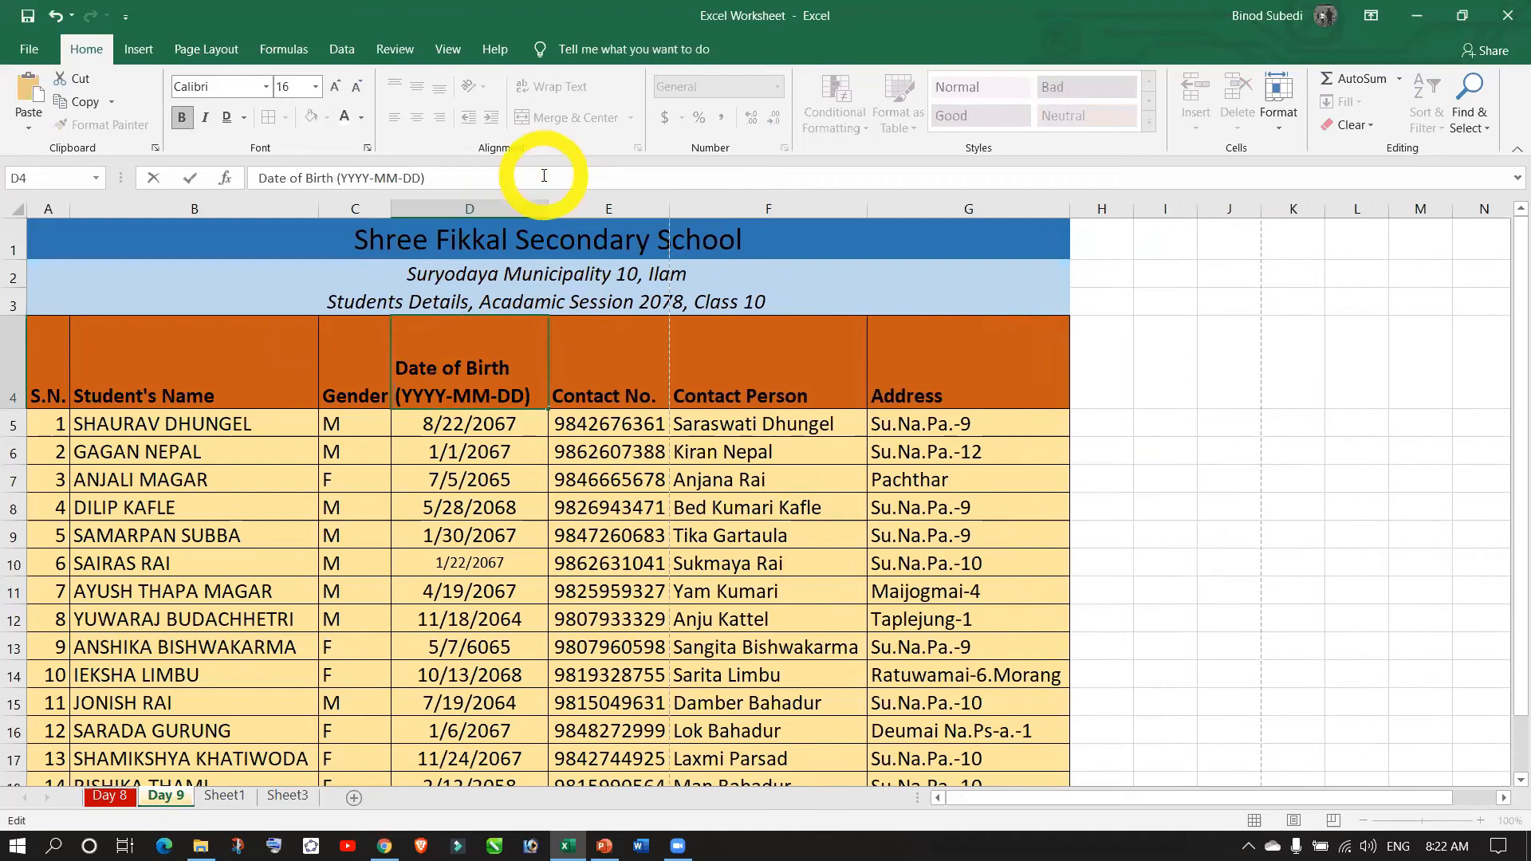
click(549, 209)
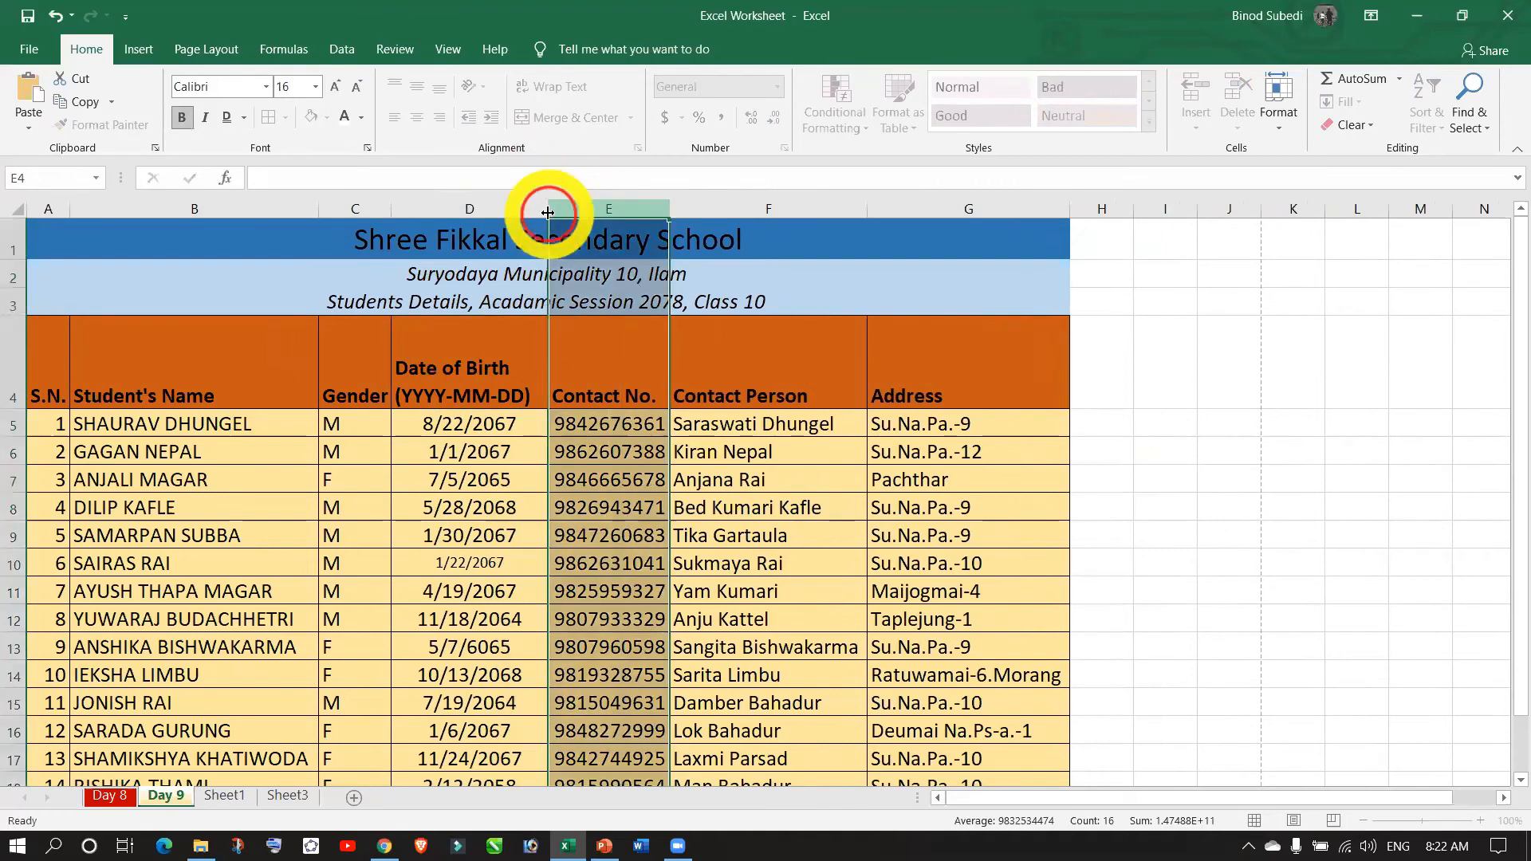
mouse_move(549, 210)
mouse_down()
mouse_move(530, 213)
mouse_move(542, 218)
mouse_up()
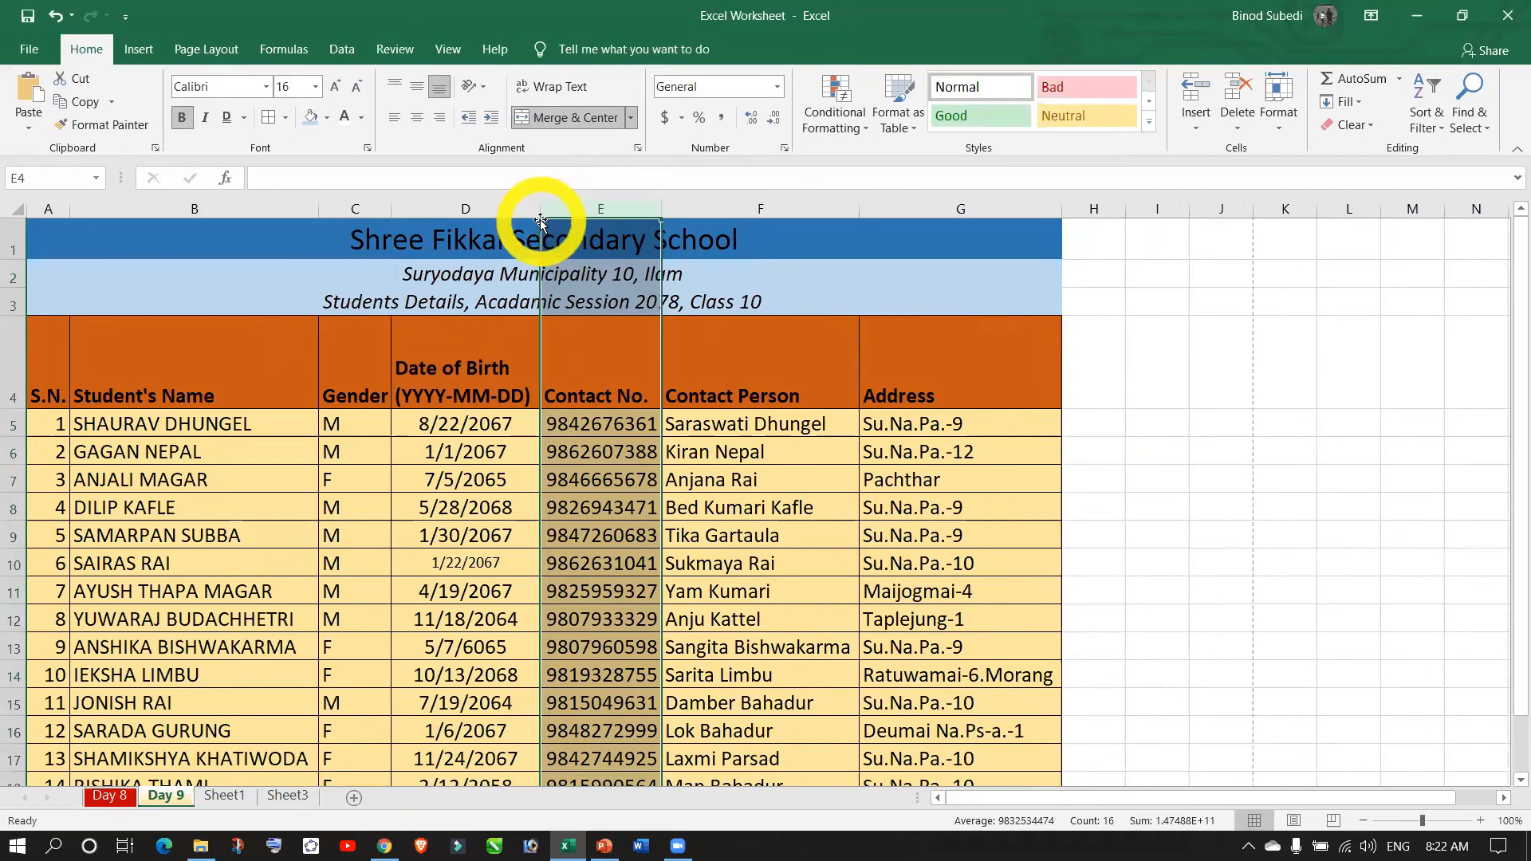
- Center the date of birth heading horizontally in cell D4
click(455, 385)
click(418, 120)
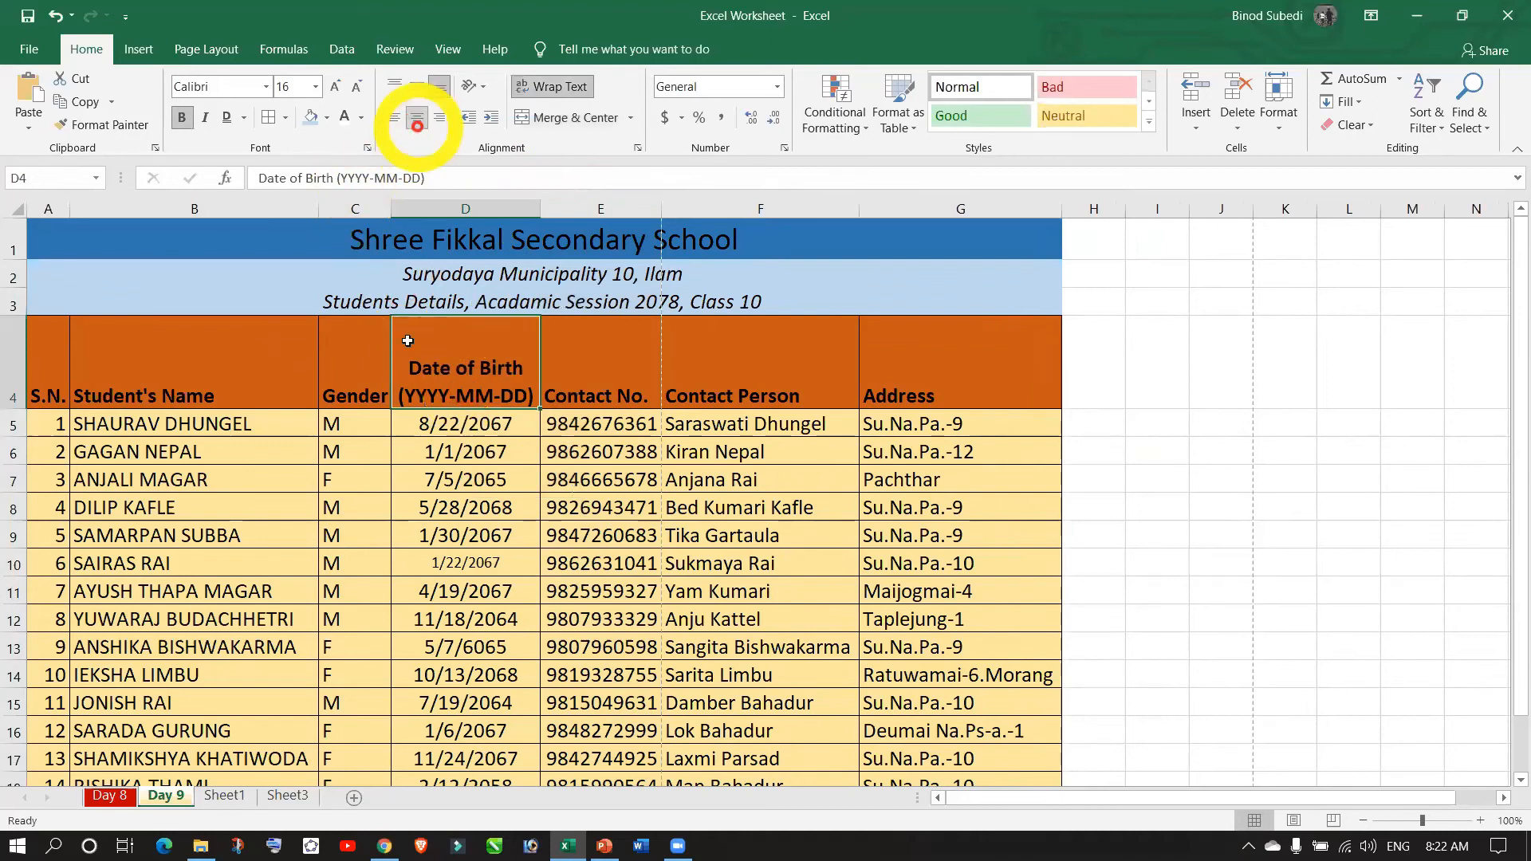
click(460, 560)
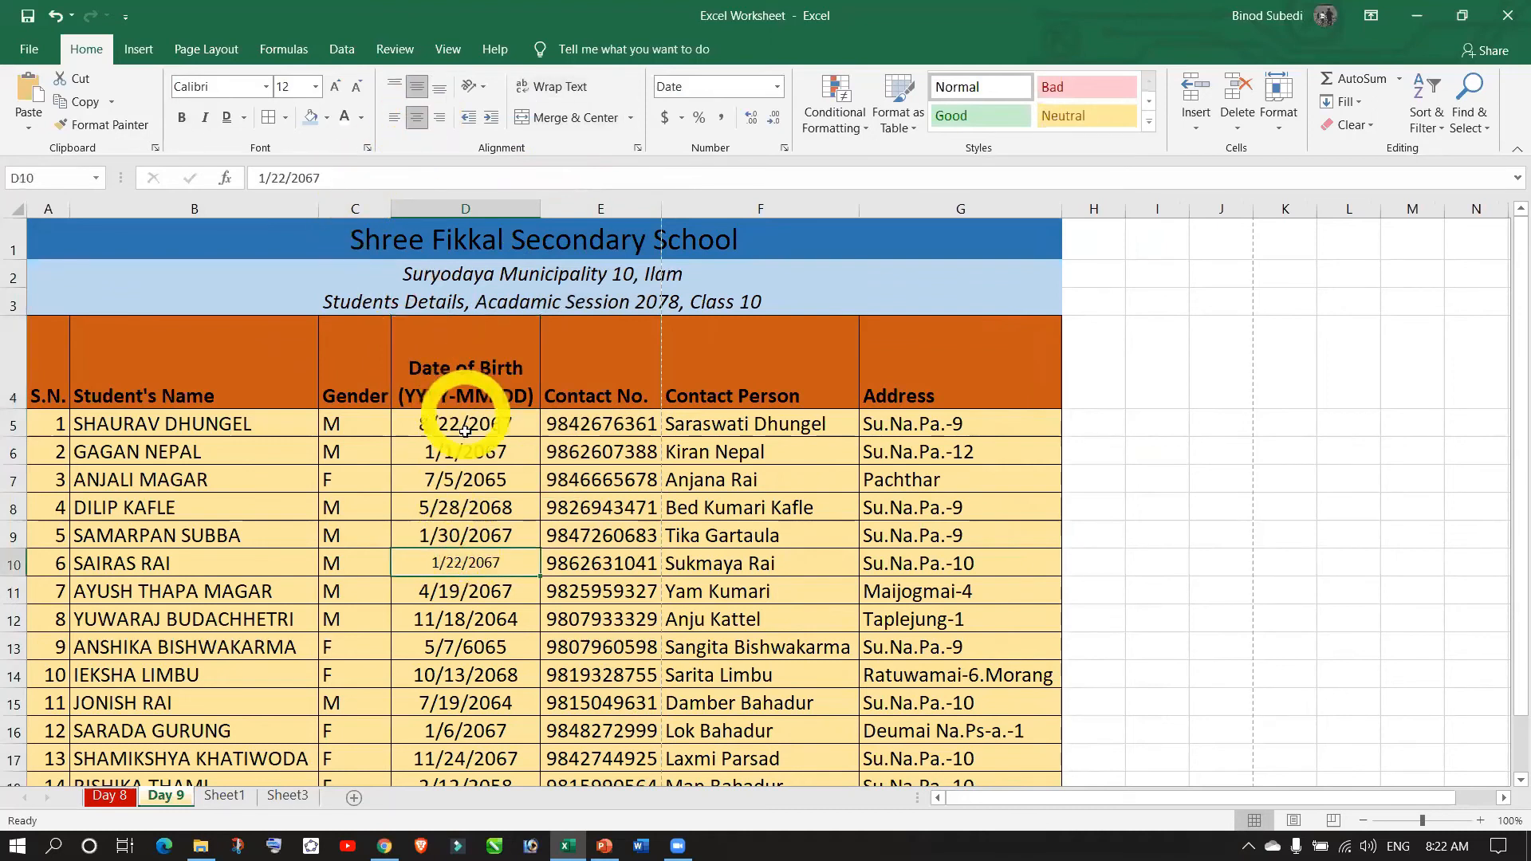
click(442, 371)
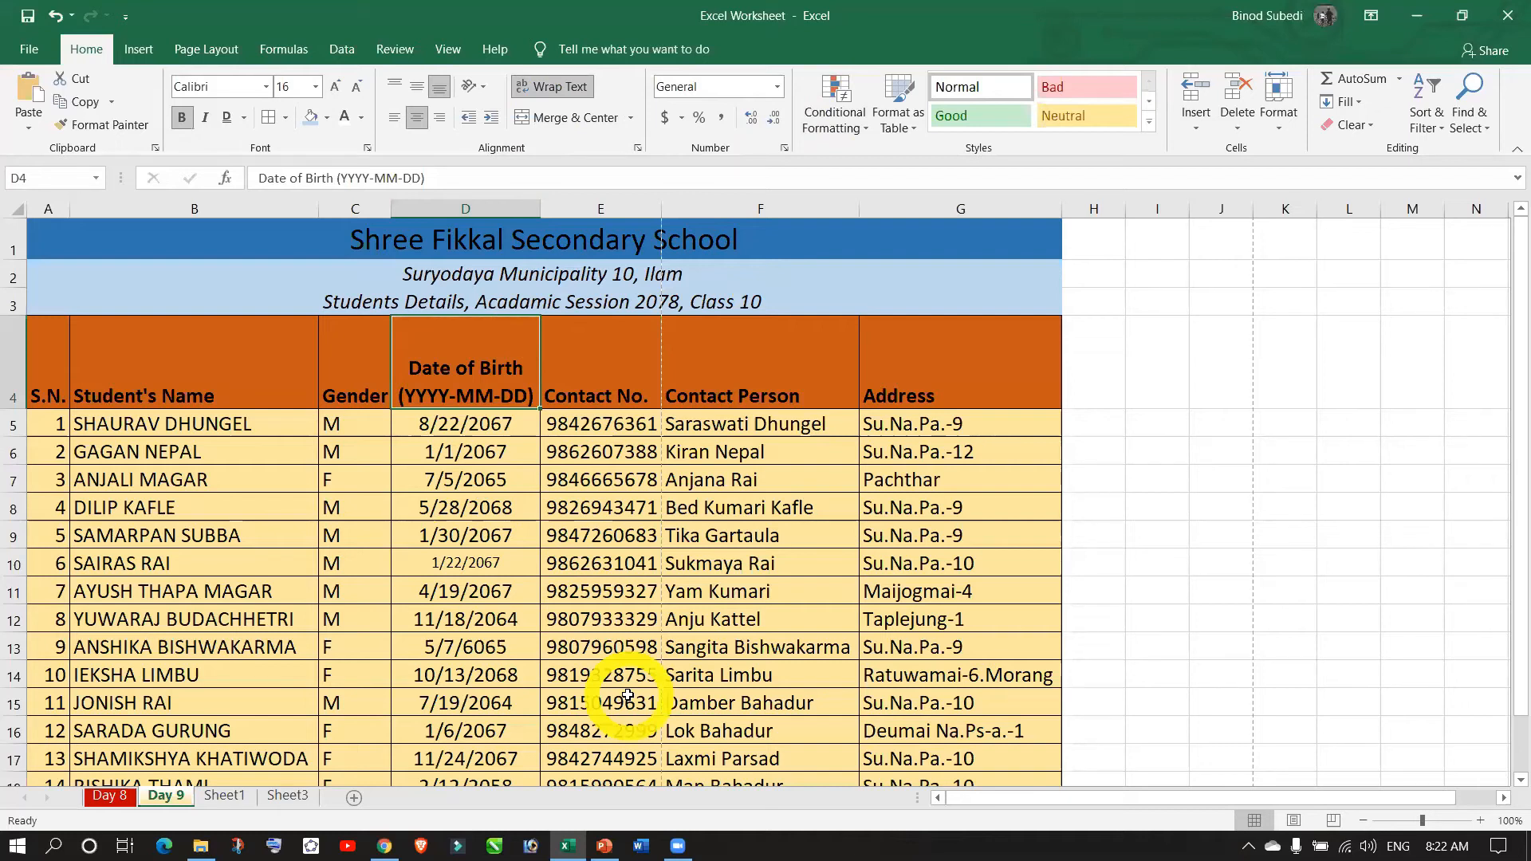
- Save the workbook and autofit the height of row 4 to its wrapped heading
click(1237, 486)
key(ctrl+s)
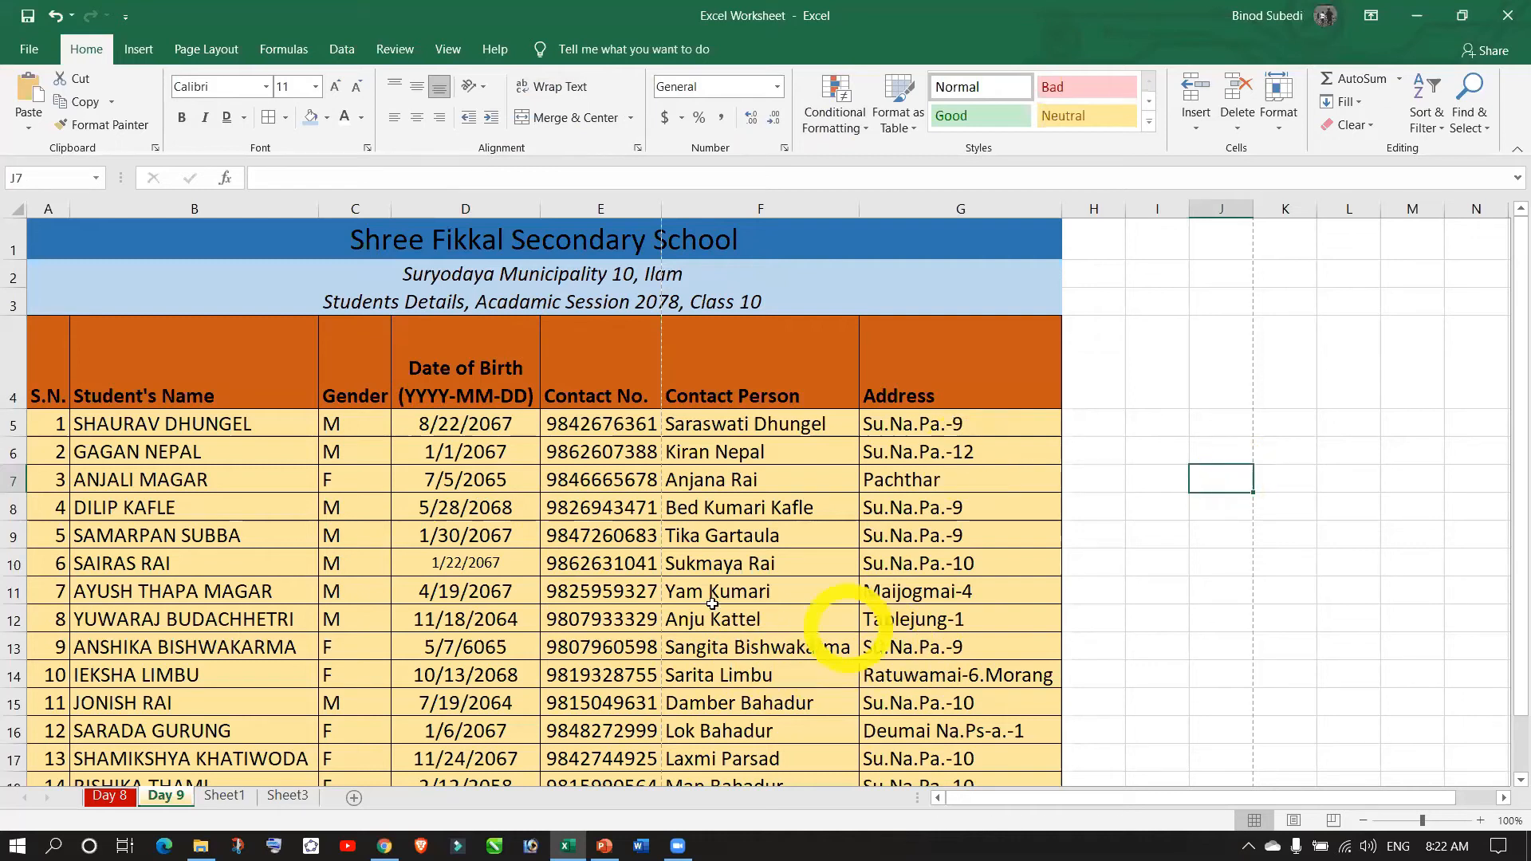
scroll(673, 611, down, 2)
scroll(673, 611, up, 2)
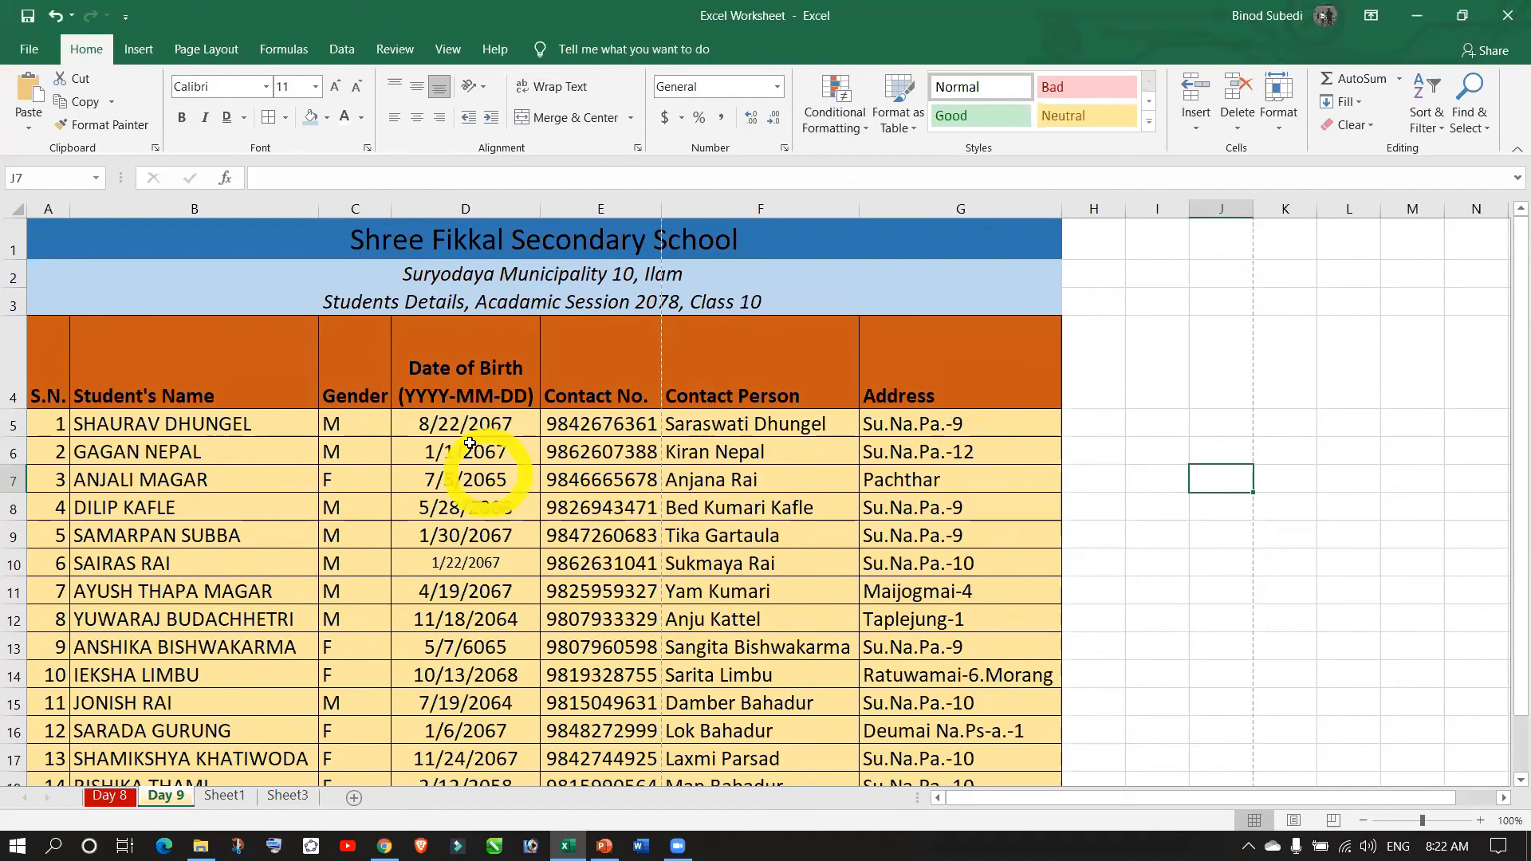
double_click(14, 408)
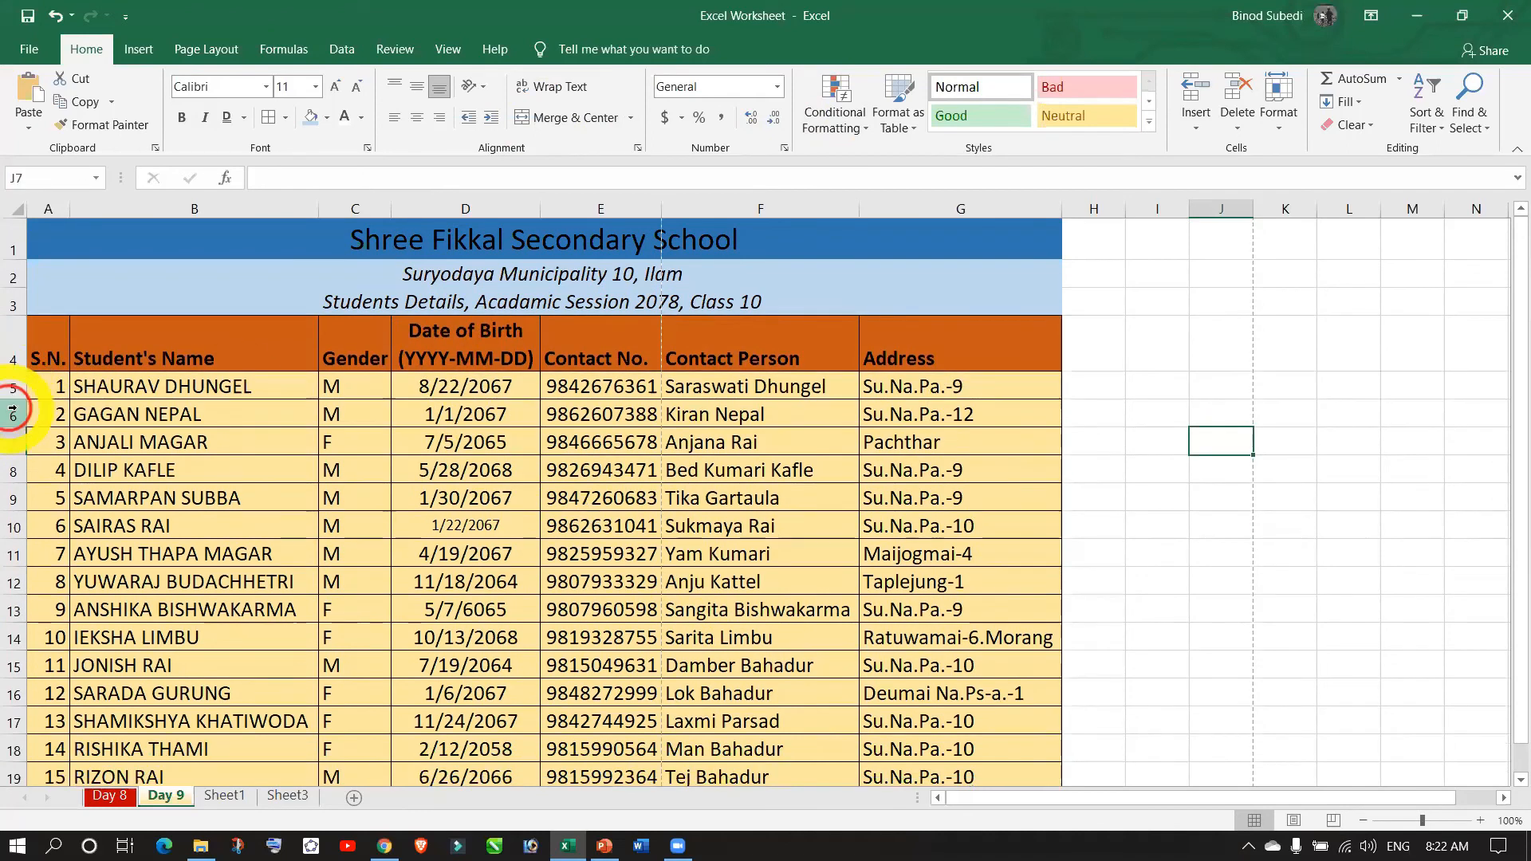
click(350, 532)
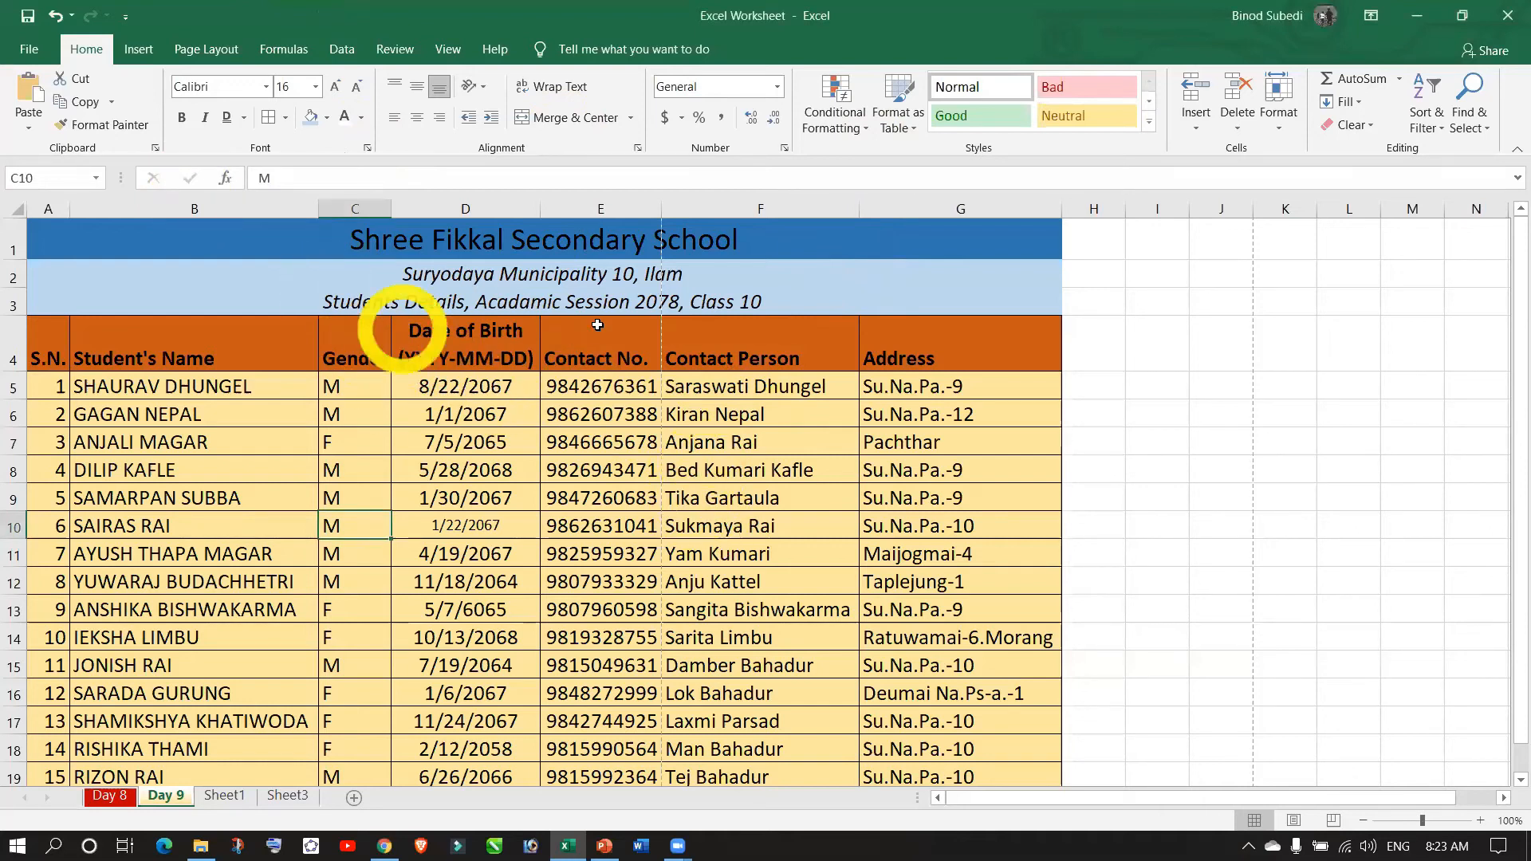
- Set the Day 9 sheet's paper size to A4 and its page margins to Narrow
click(198, 50)
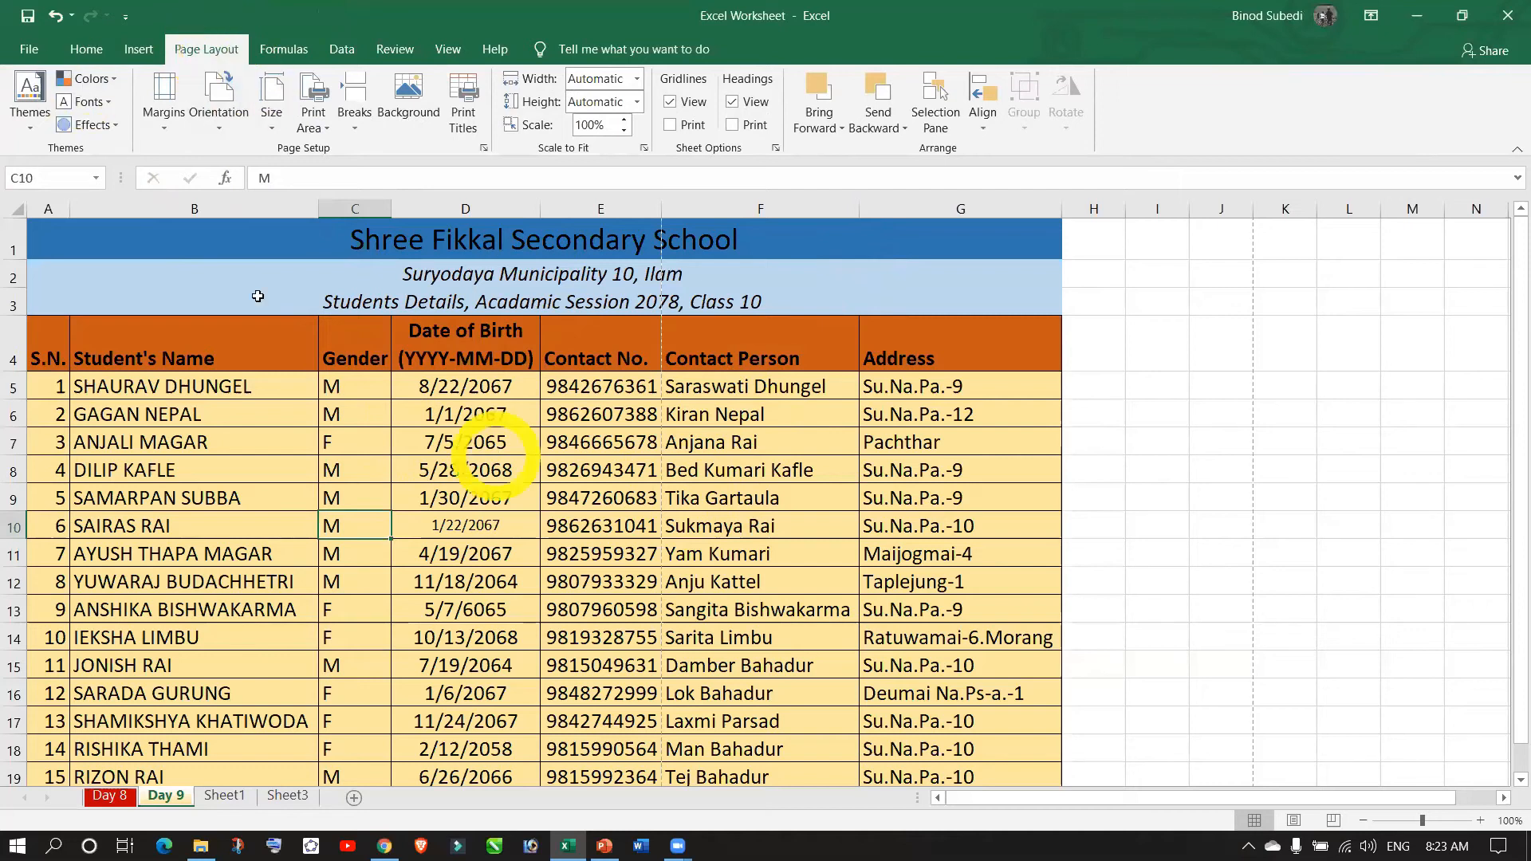
click(269, 128)
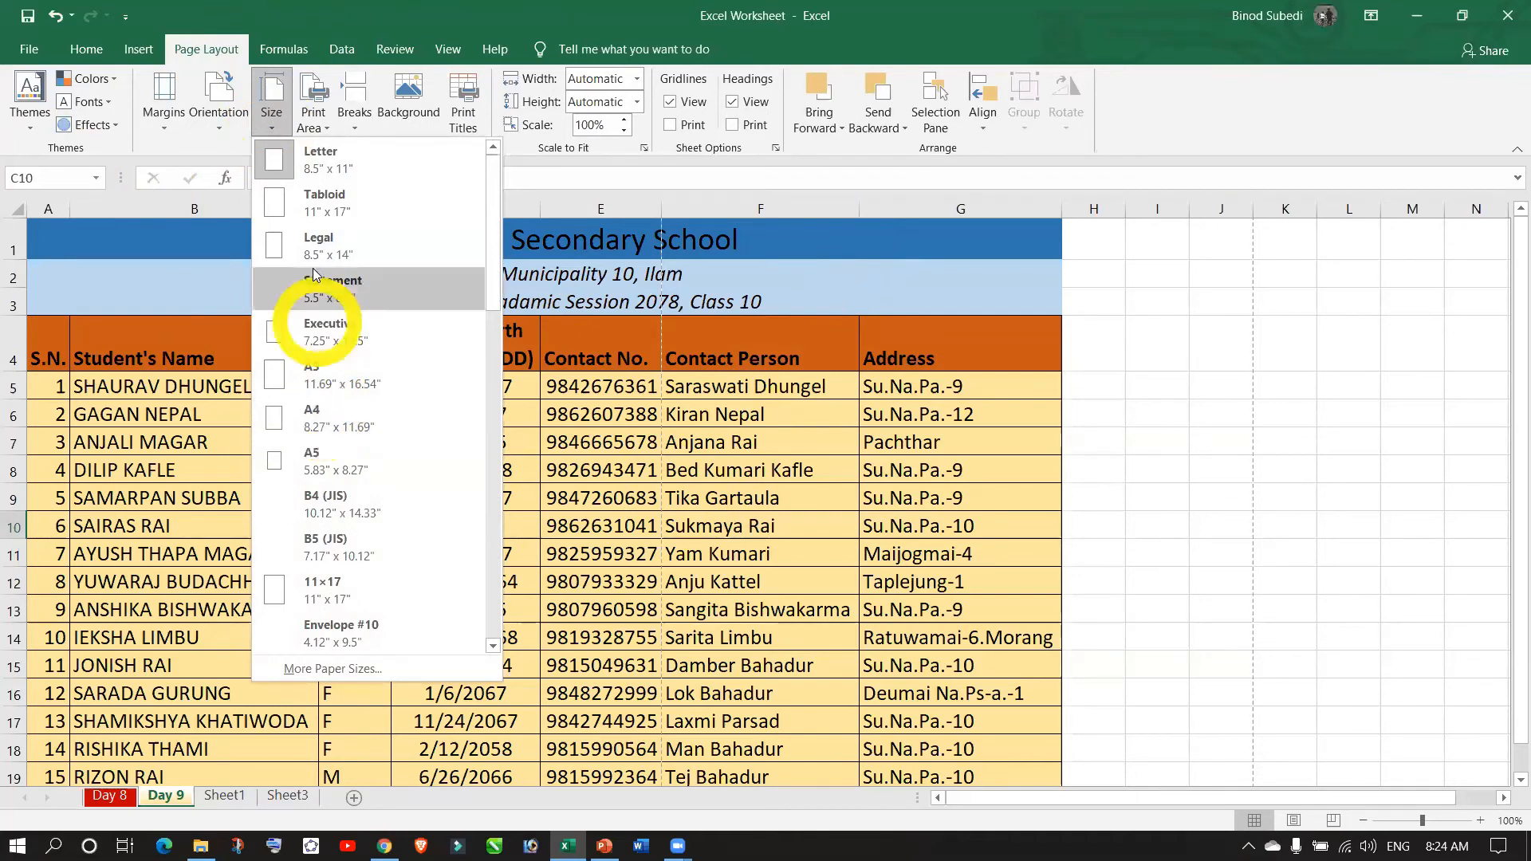
click(333, 410)
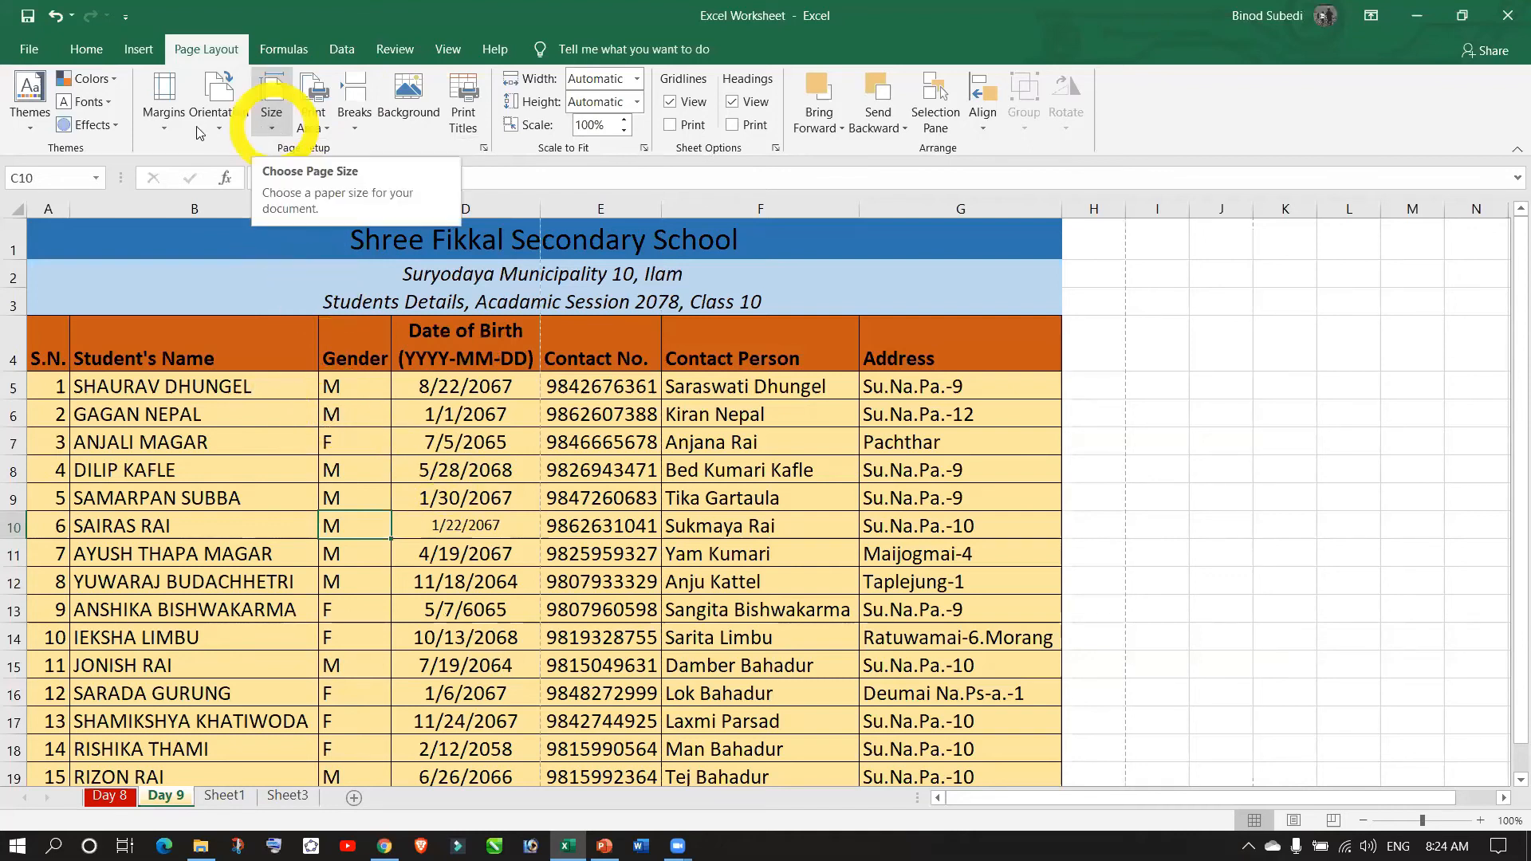
click(164, 128)
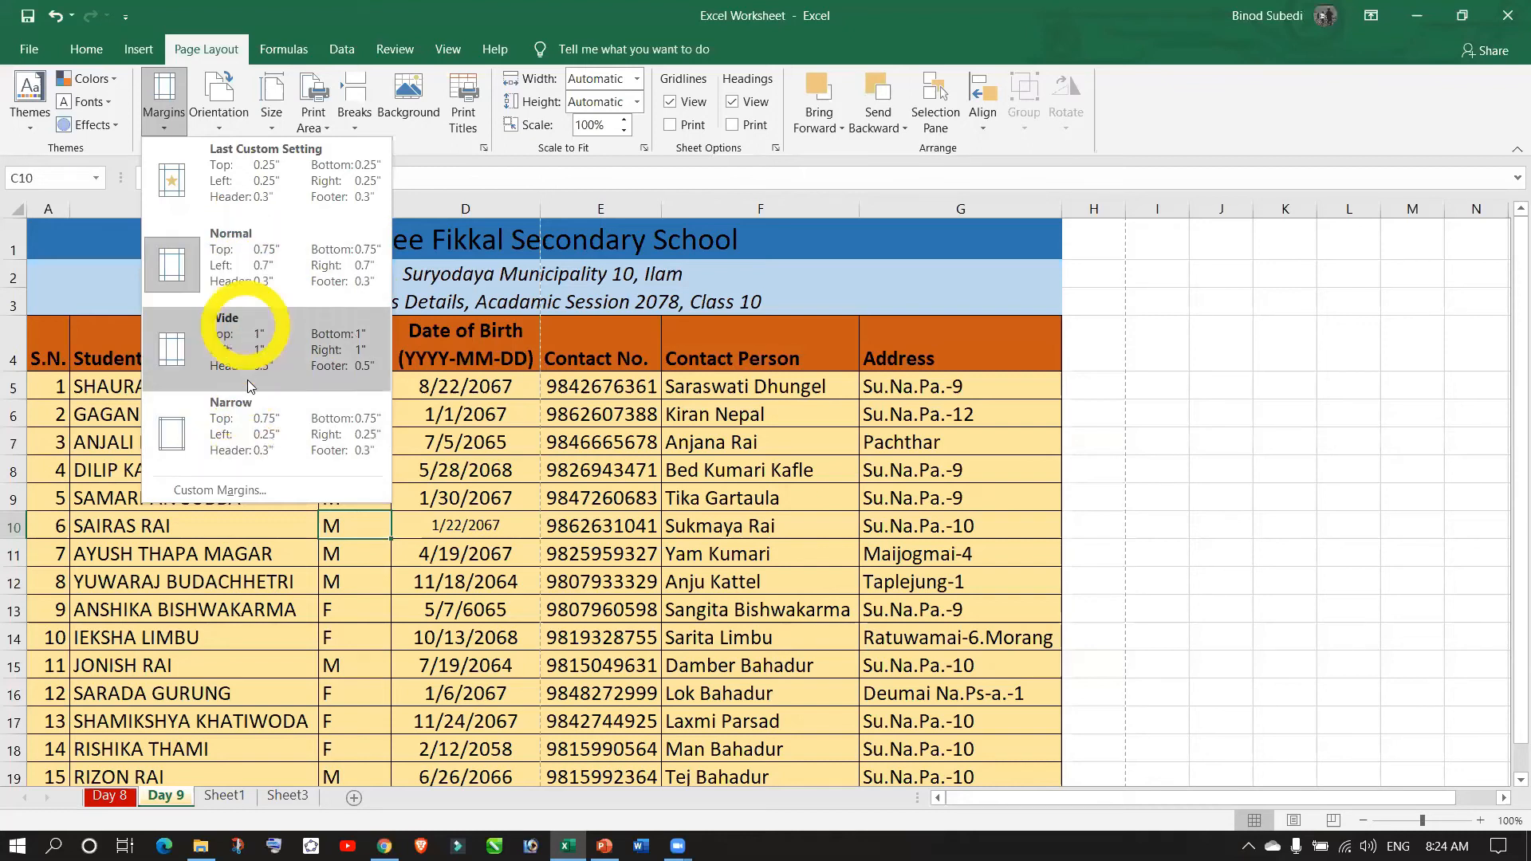
click(266, 435)
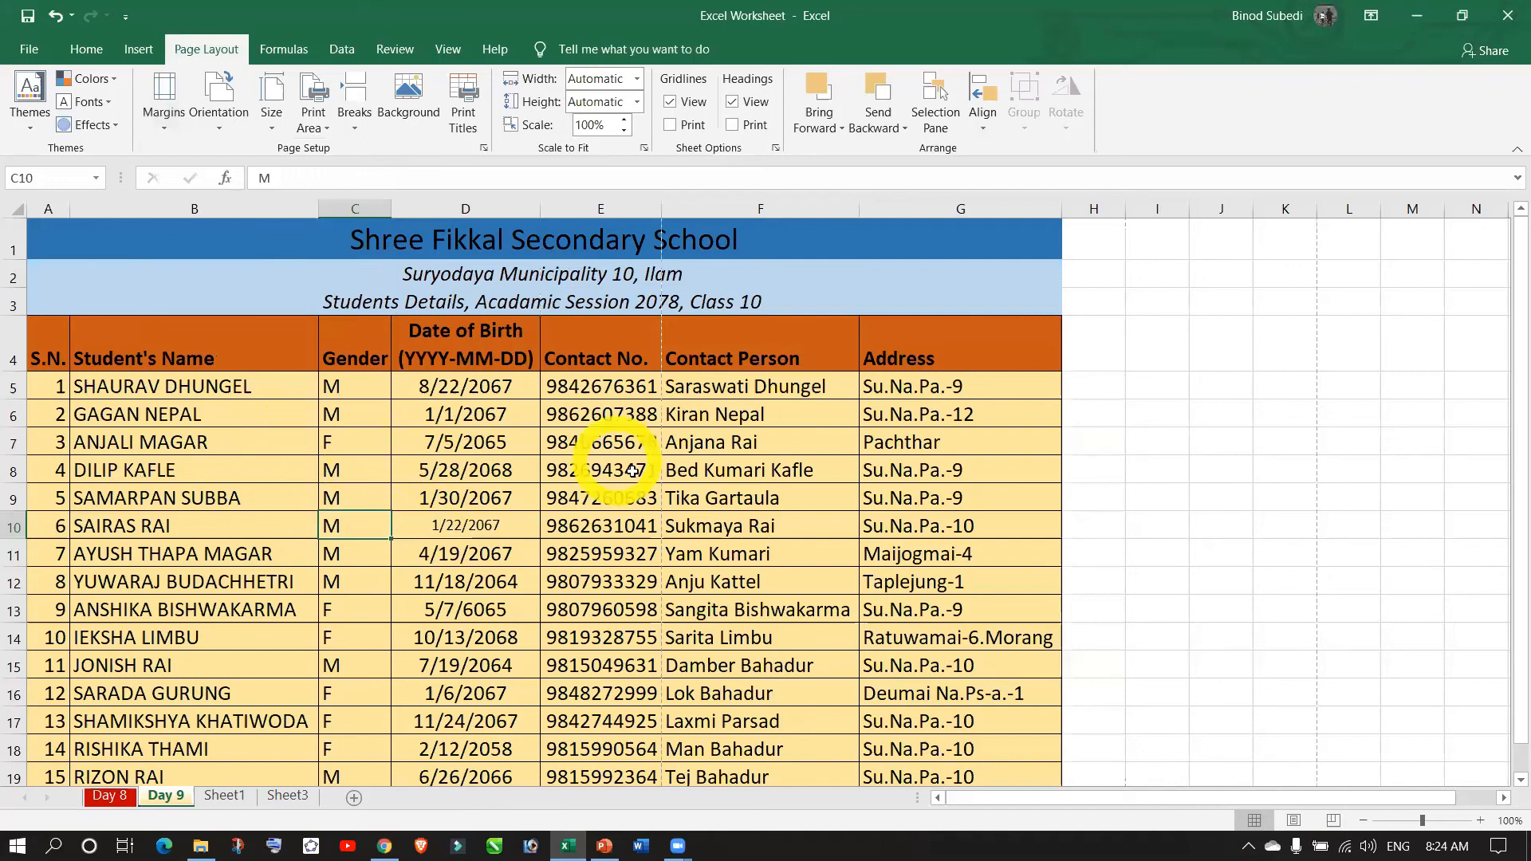
click(222, 128)
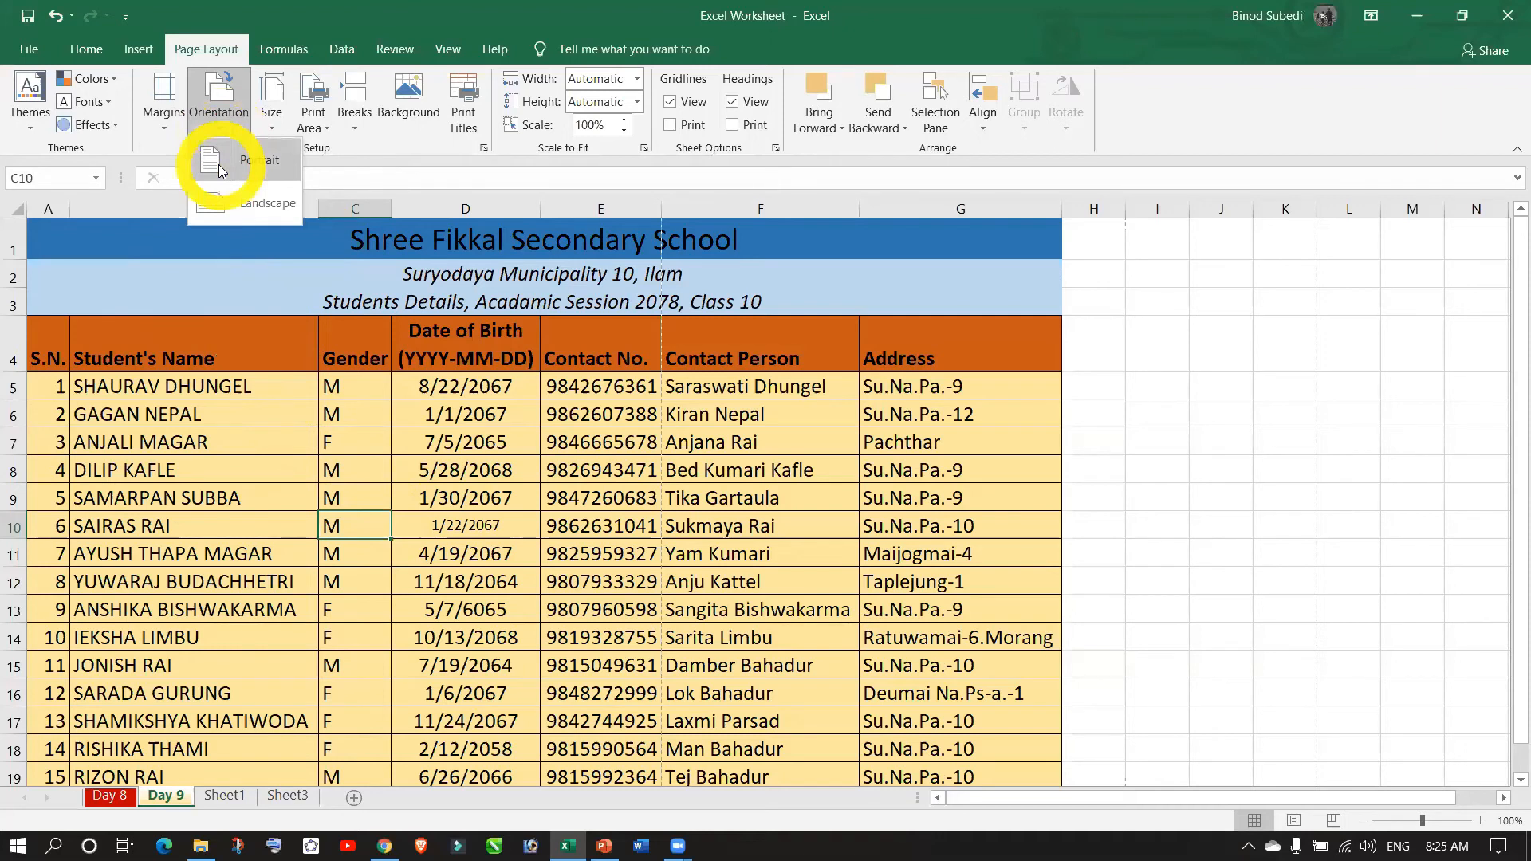
click(164, 128)
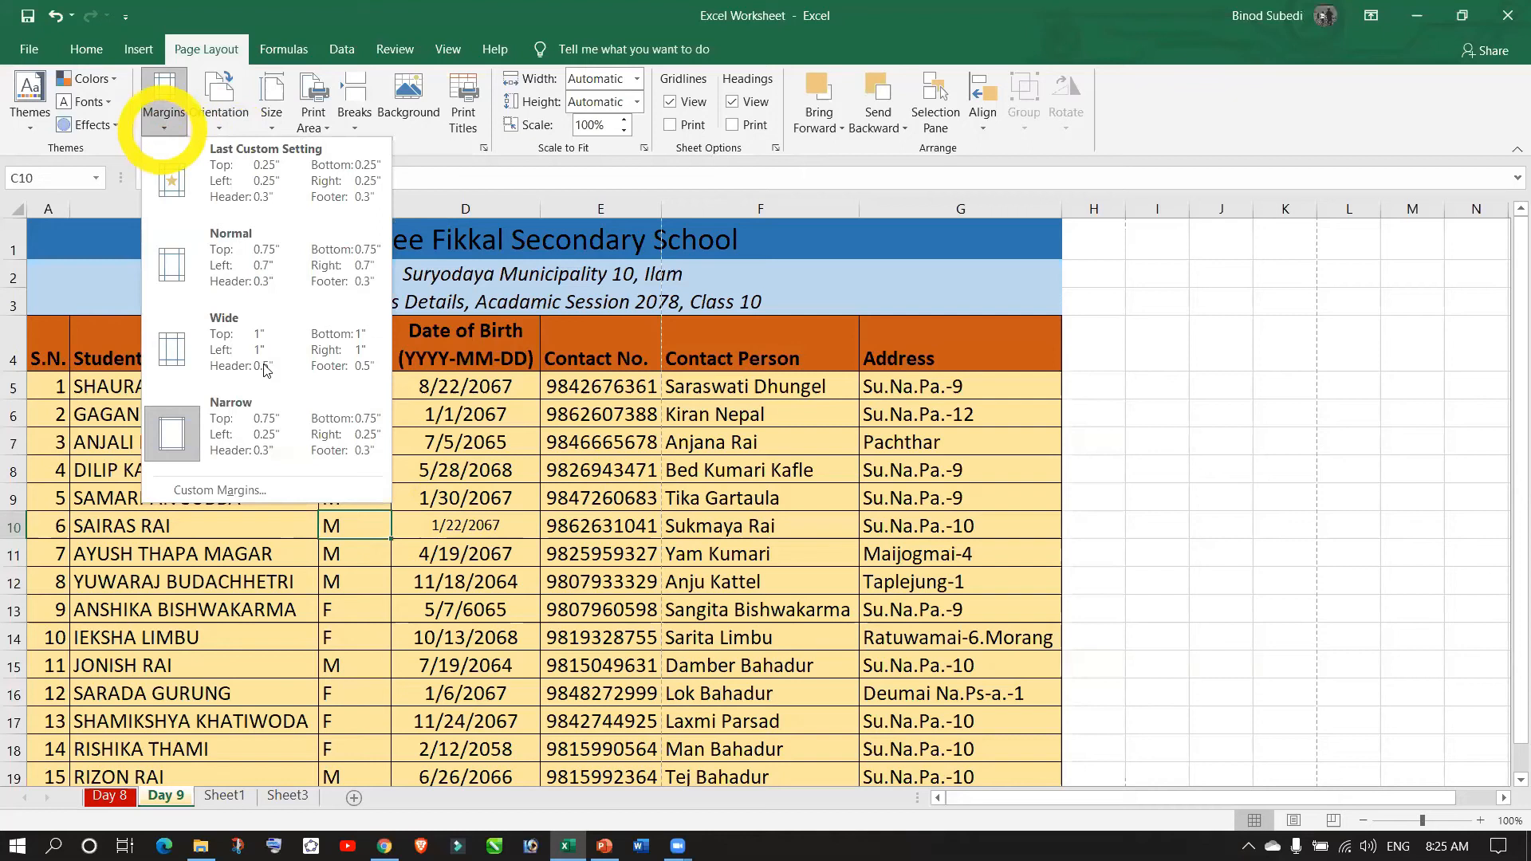
click(276, 422)
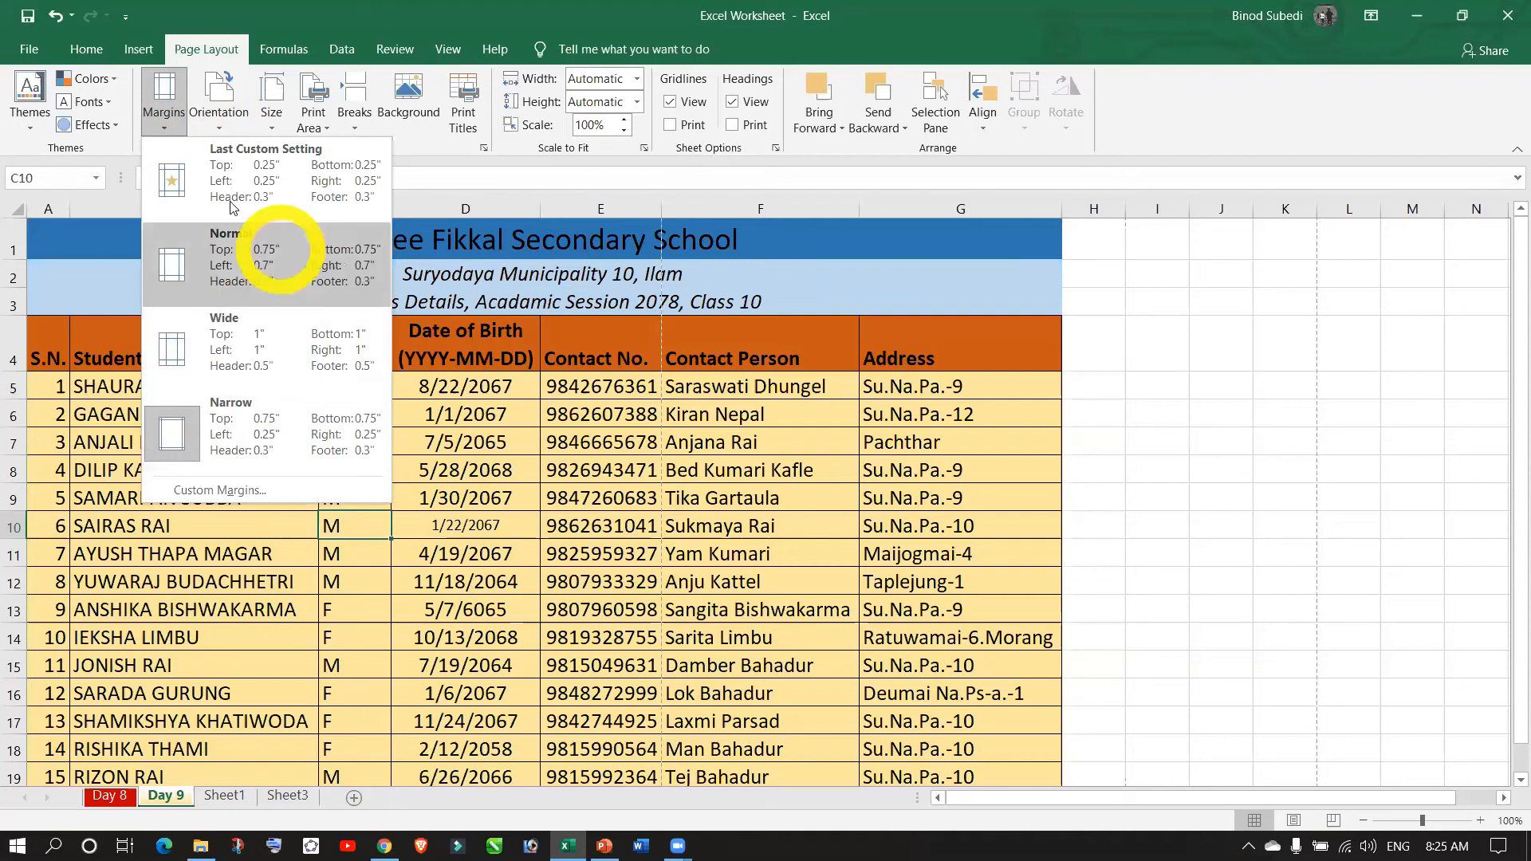
click(229, 490)
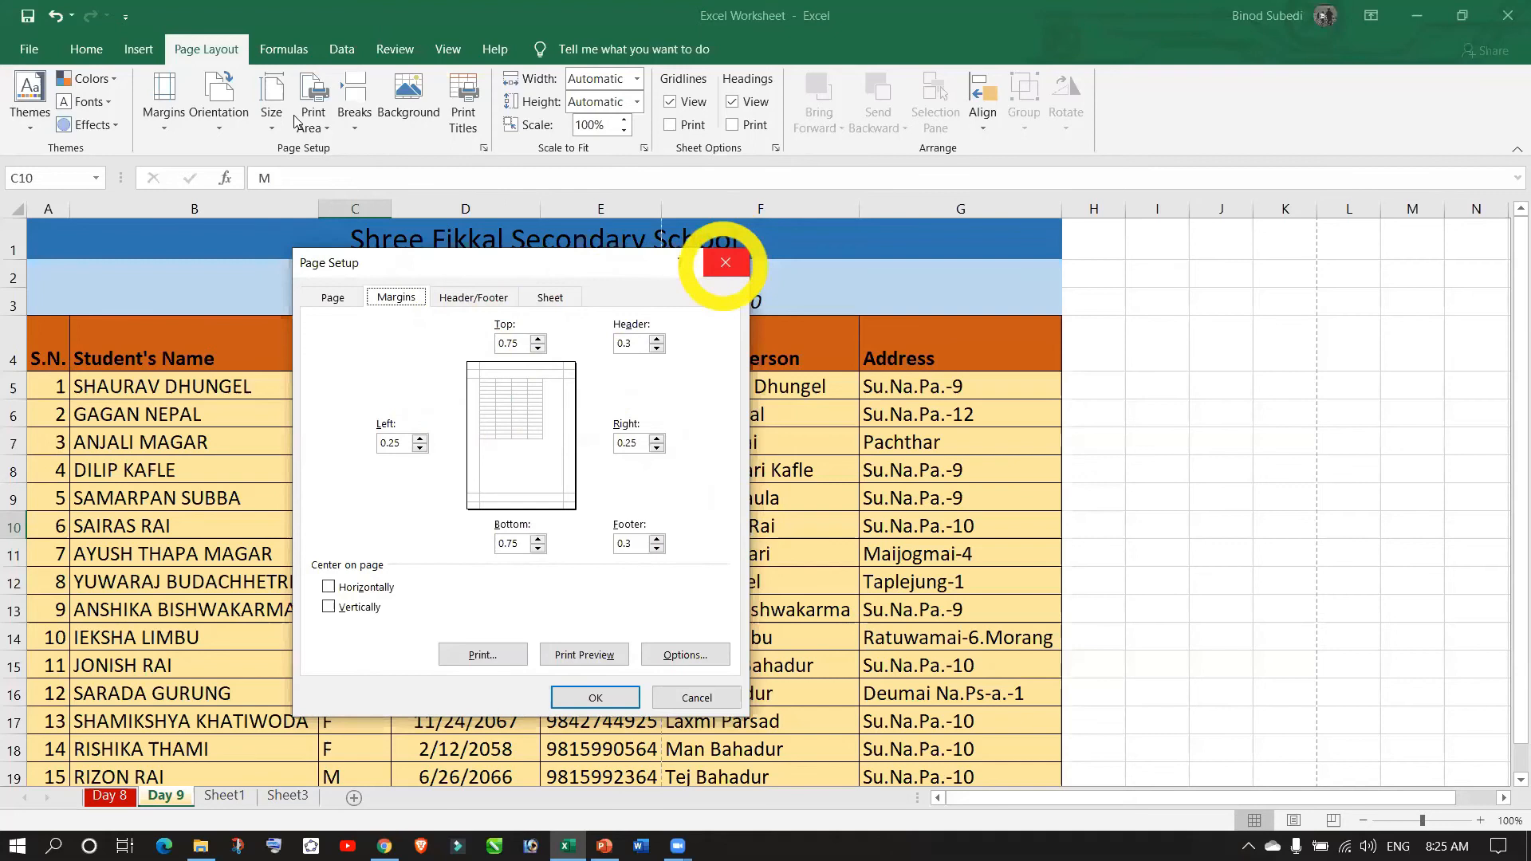
click(724, 266)
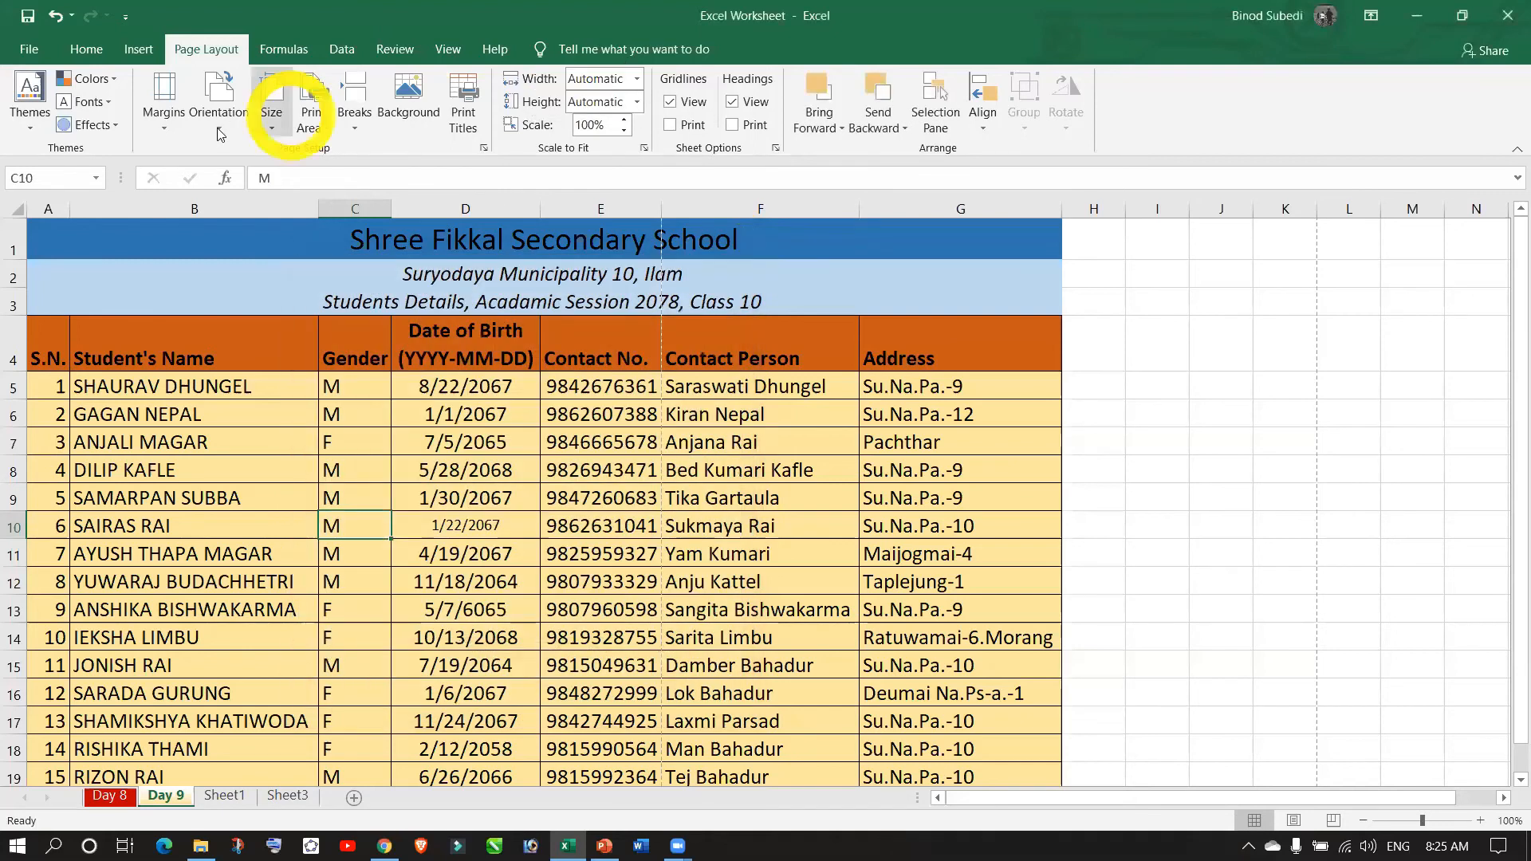
- Open the custom margin settings for the Day 9 sheet and set the top margin to 0.25
click(163, 123)
click(217, 491)
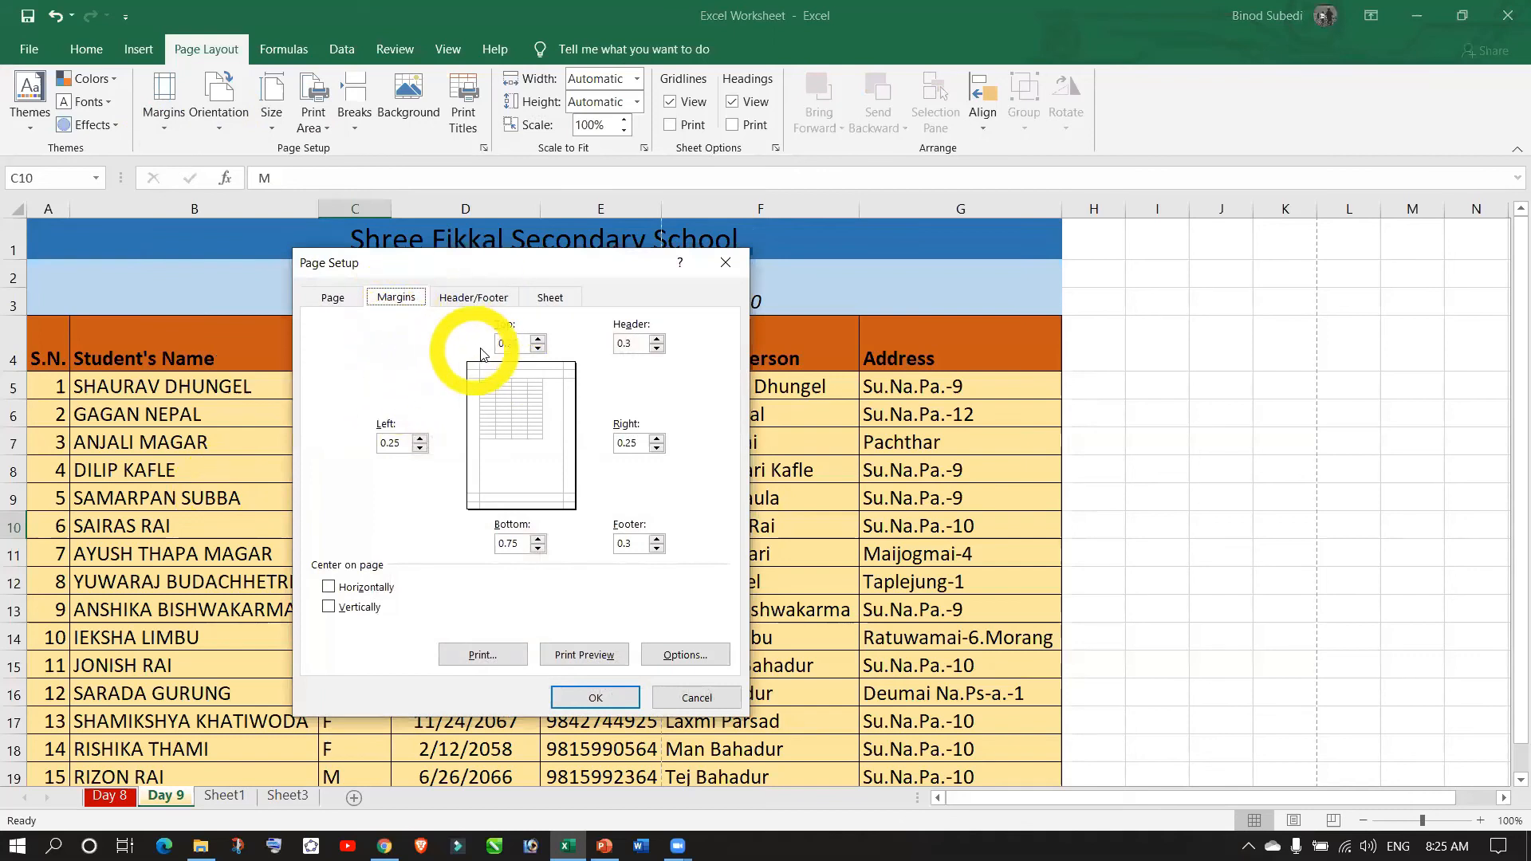
click(539, 343)
click(539, 343)
click(539, 344)
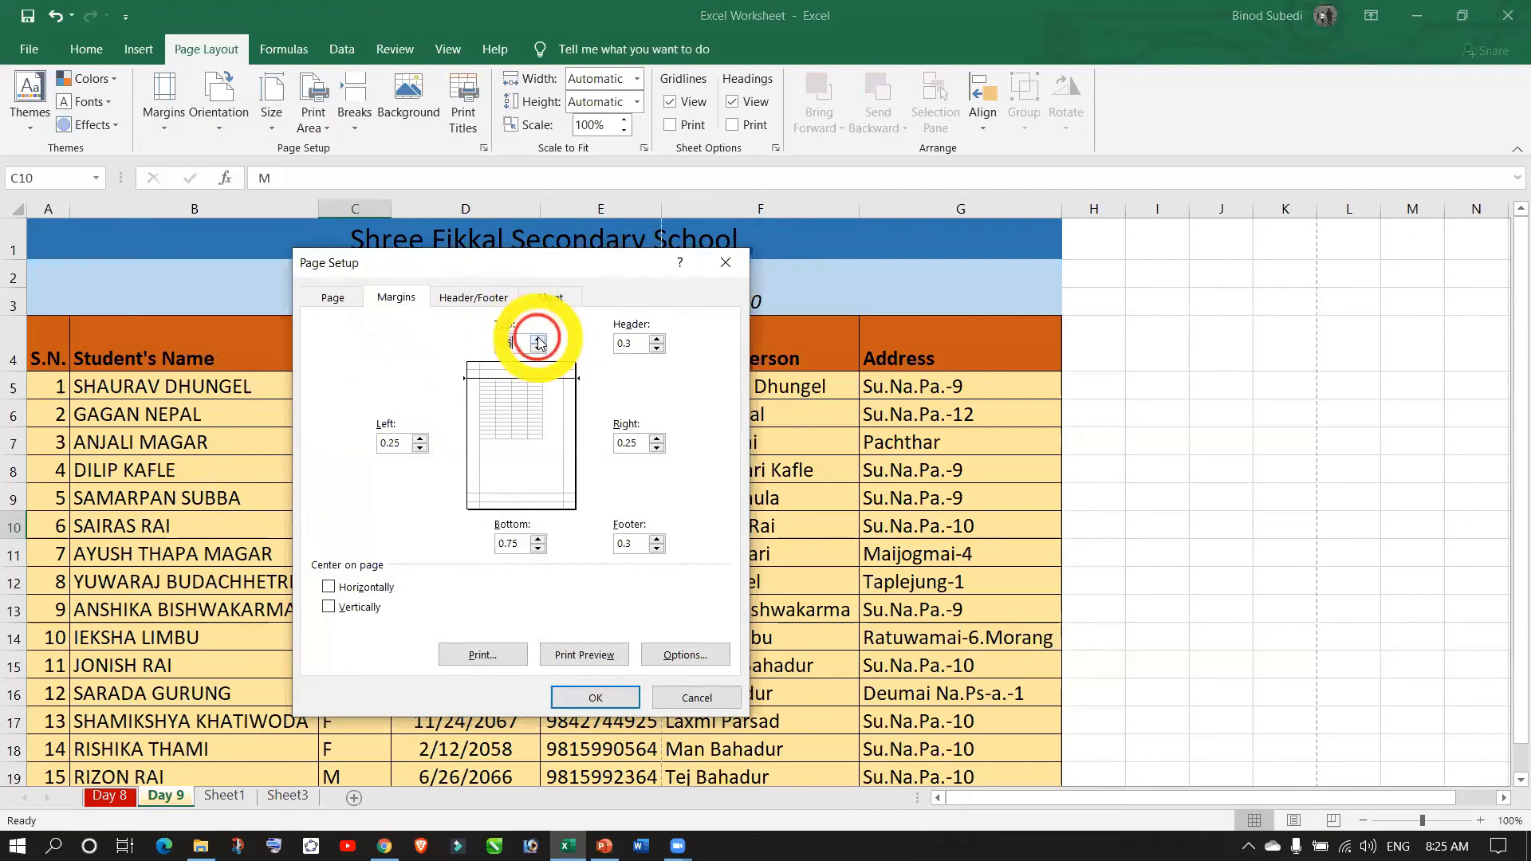
click(537, 351)
click(538, 353)
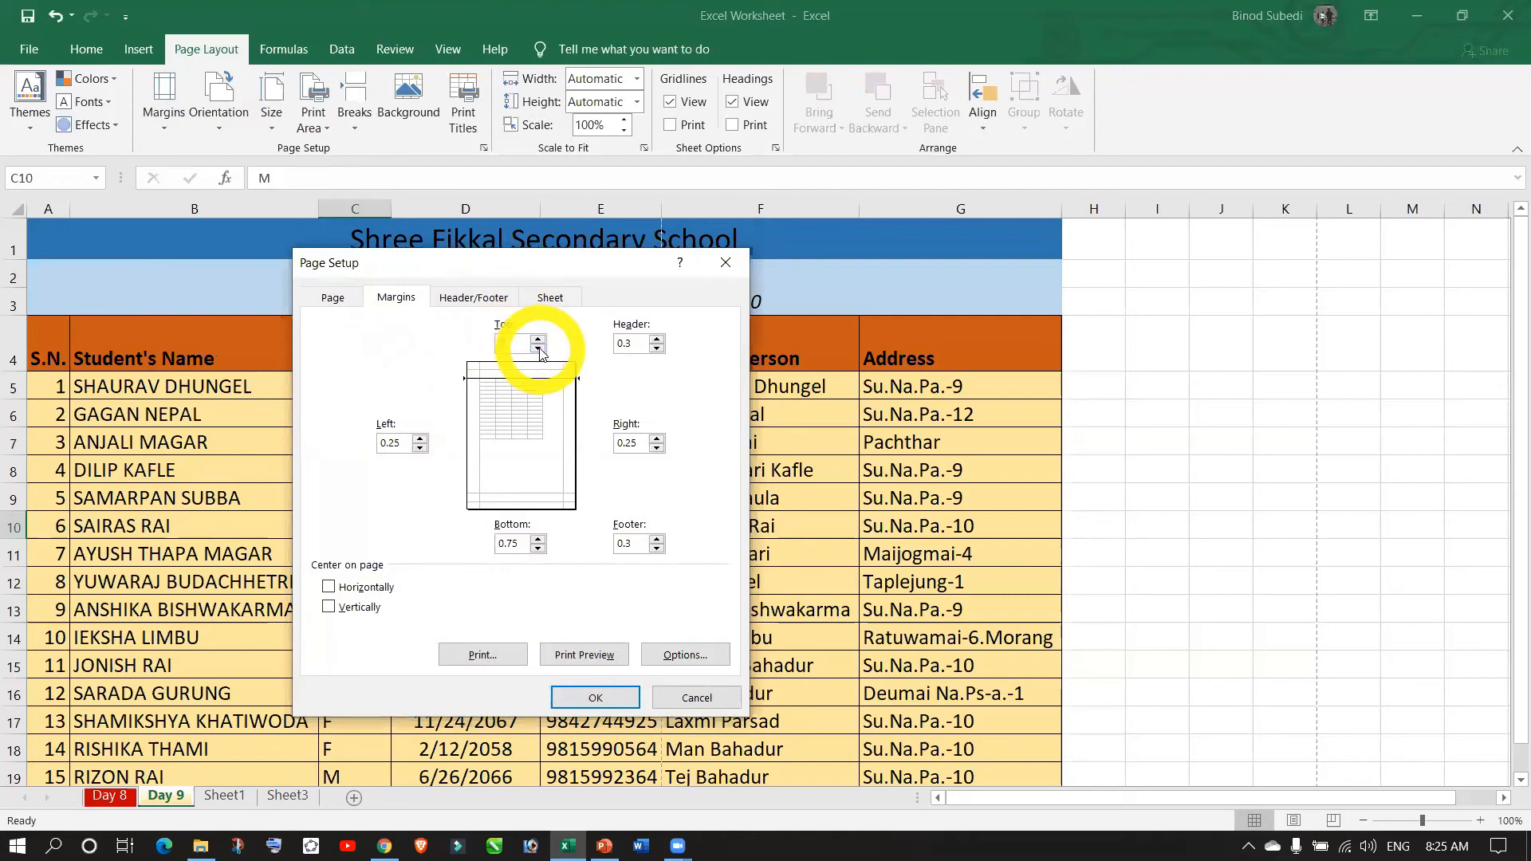
click(539, 350)
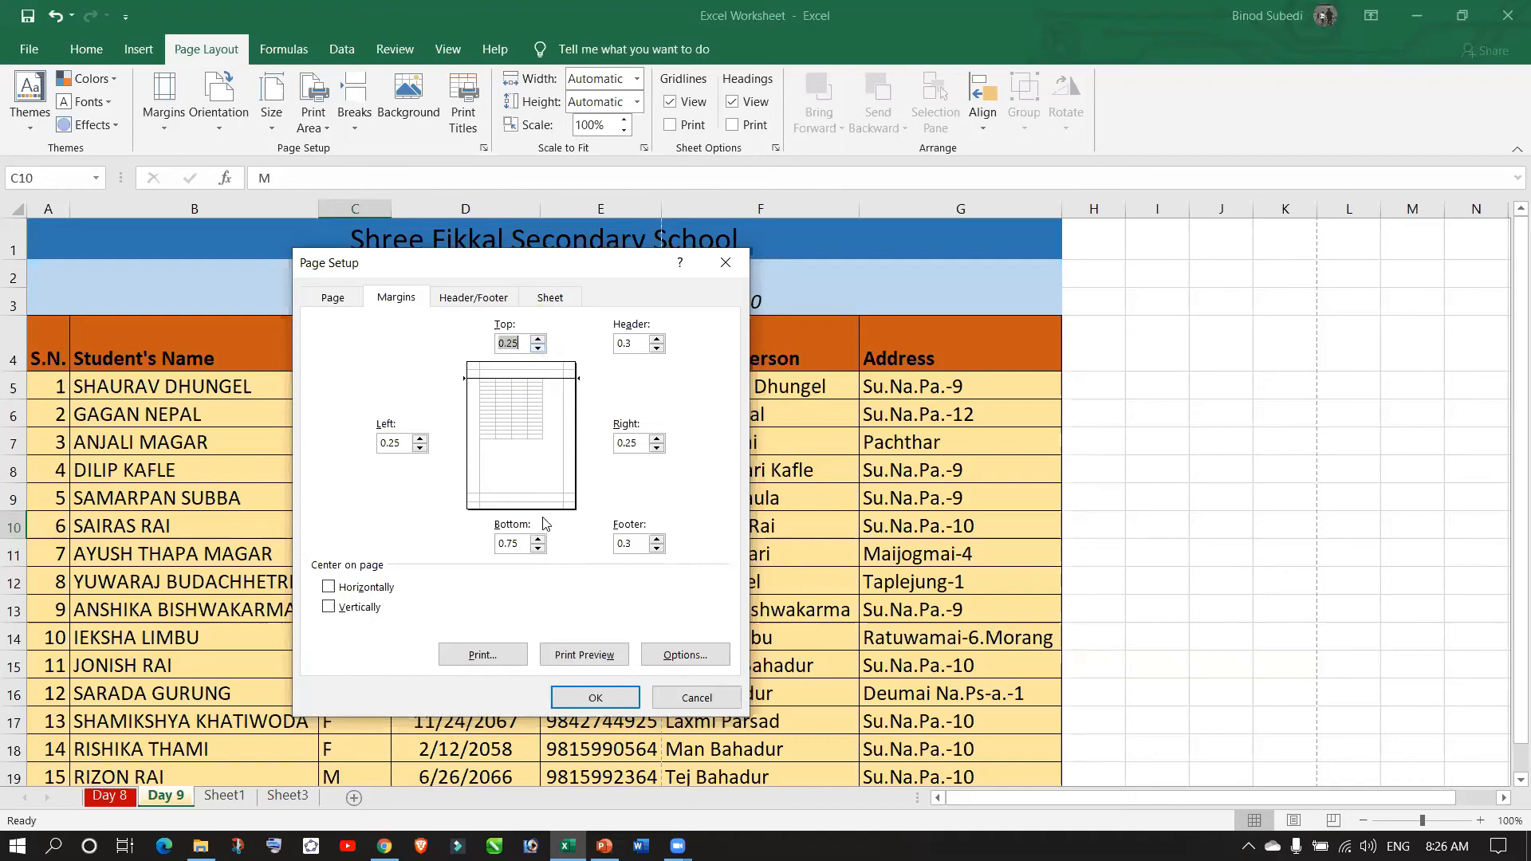
- Set the bottom margin to 0.25 and the header margin to 0, reduce the footer margin, and apply the custom margins
click(536, 548)
double_click(638, 343)
text(0)
click(659, 549)
click(598, 698)
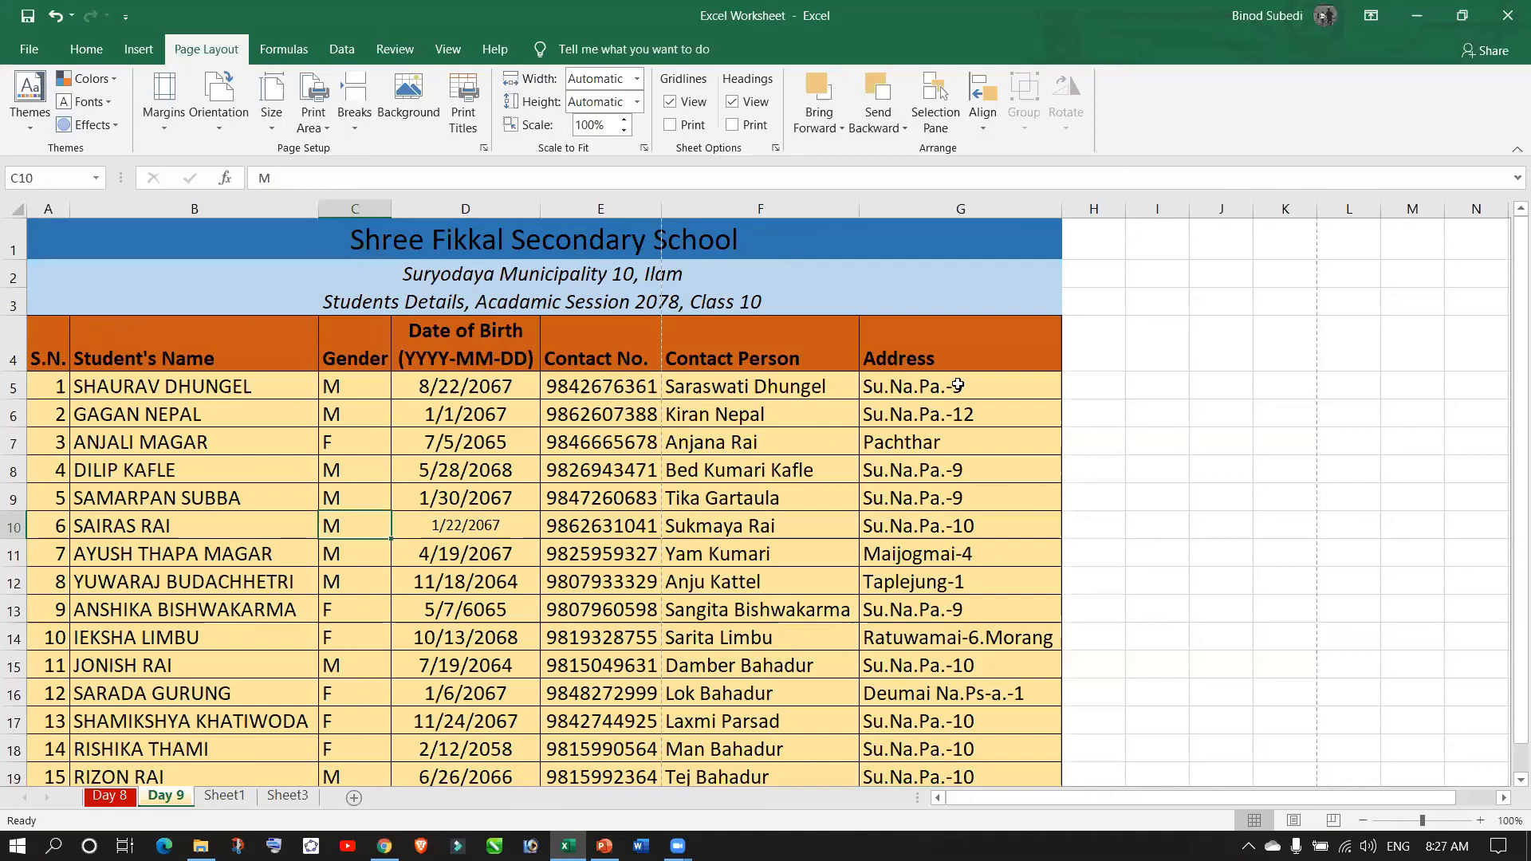
- Check how the student table fits the portrait page in the print preview, and return to the worksheet
key(ctrl+p)
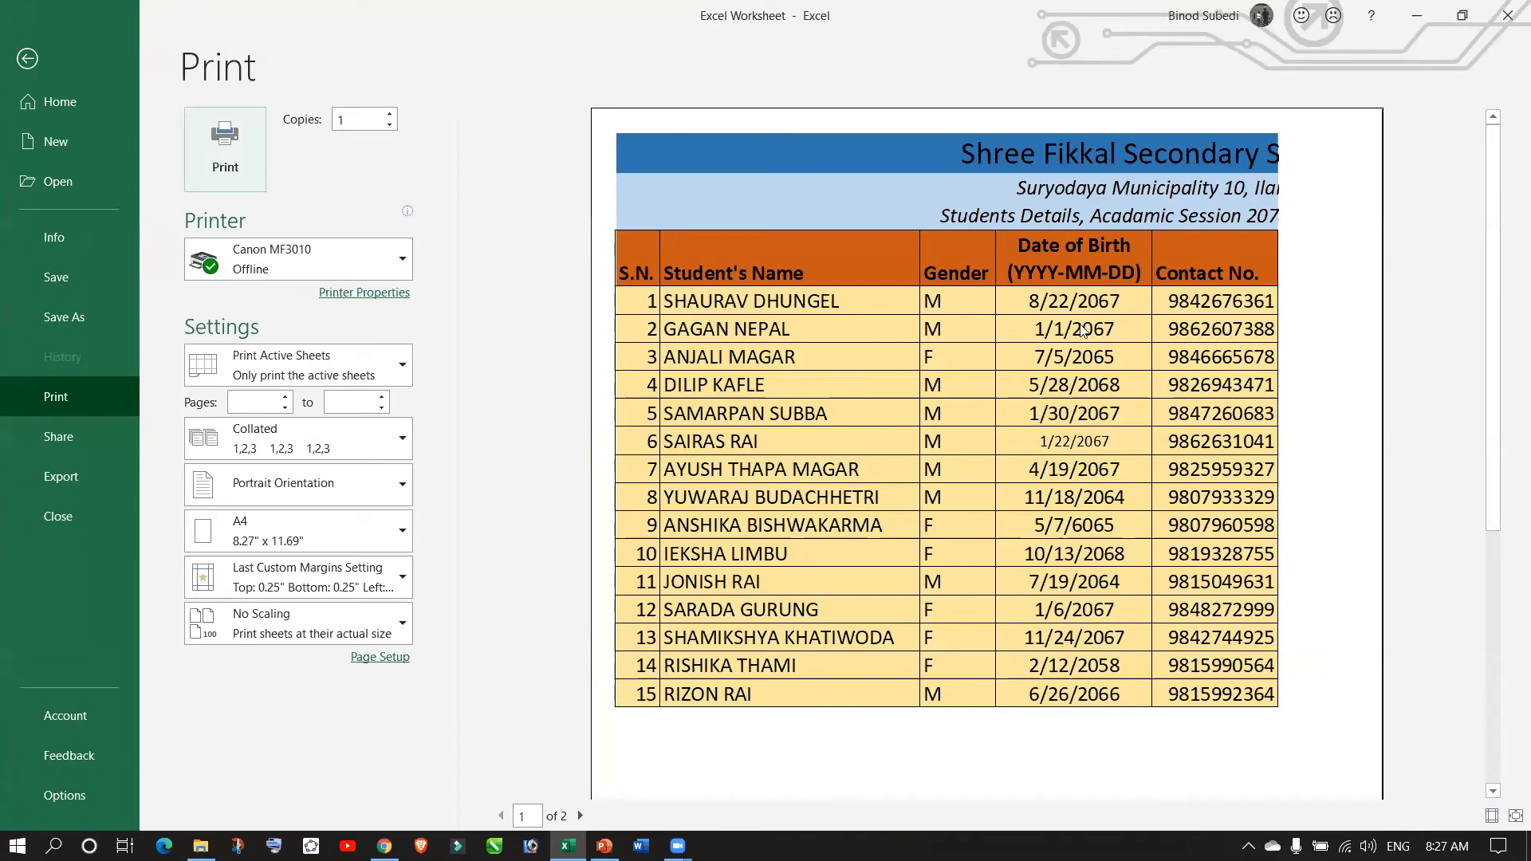
scroll(973, 603, down, 1)
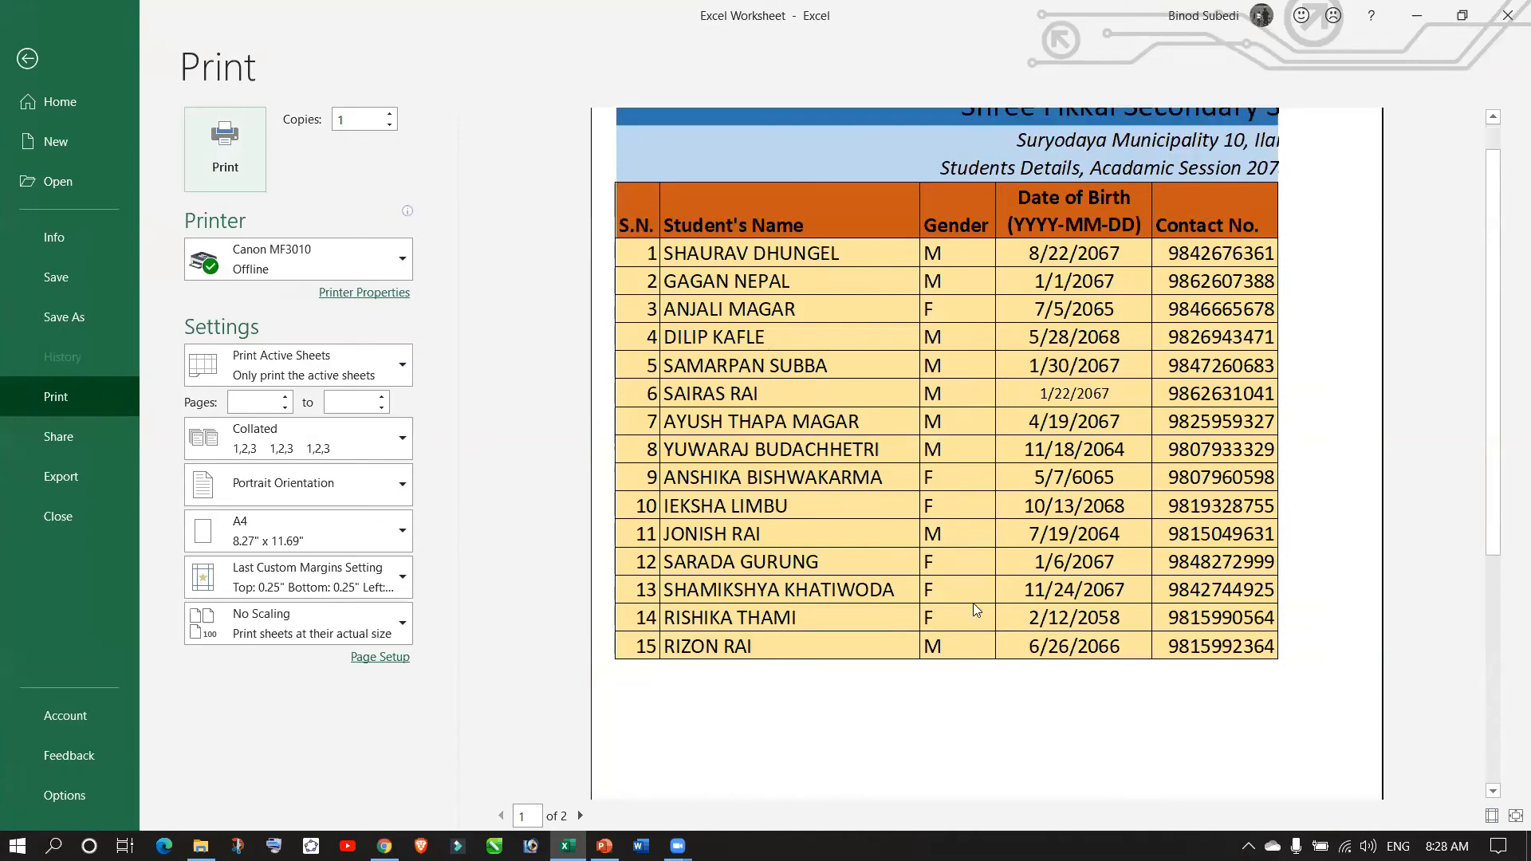
scroll(973, 603, up, 1)
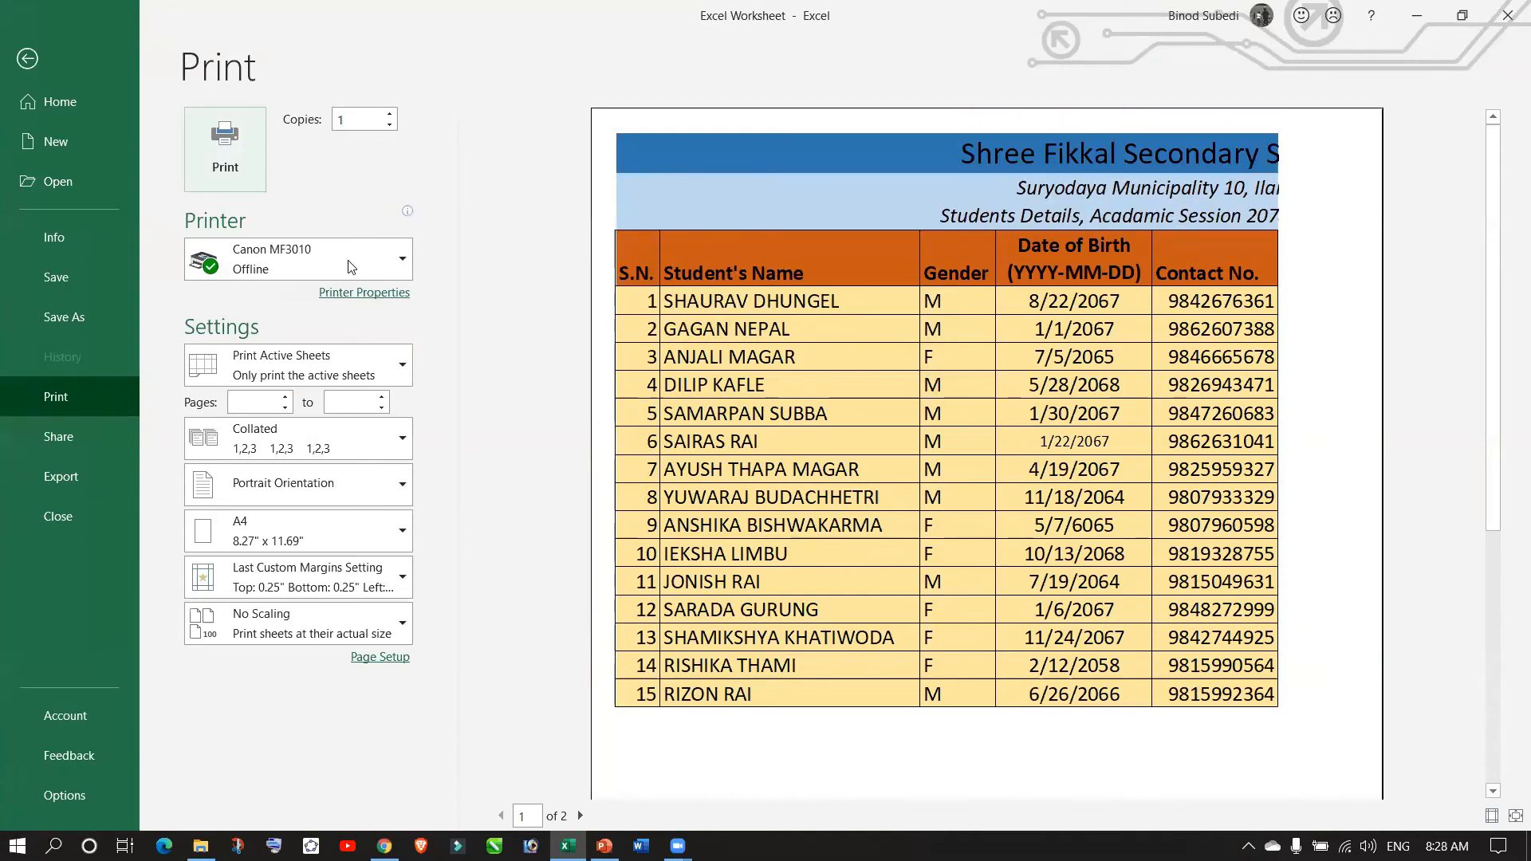
click(27, 58)
- Change the Day 9 sheet's page orientation to Landscape and check its print preview
click(236, 131)
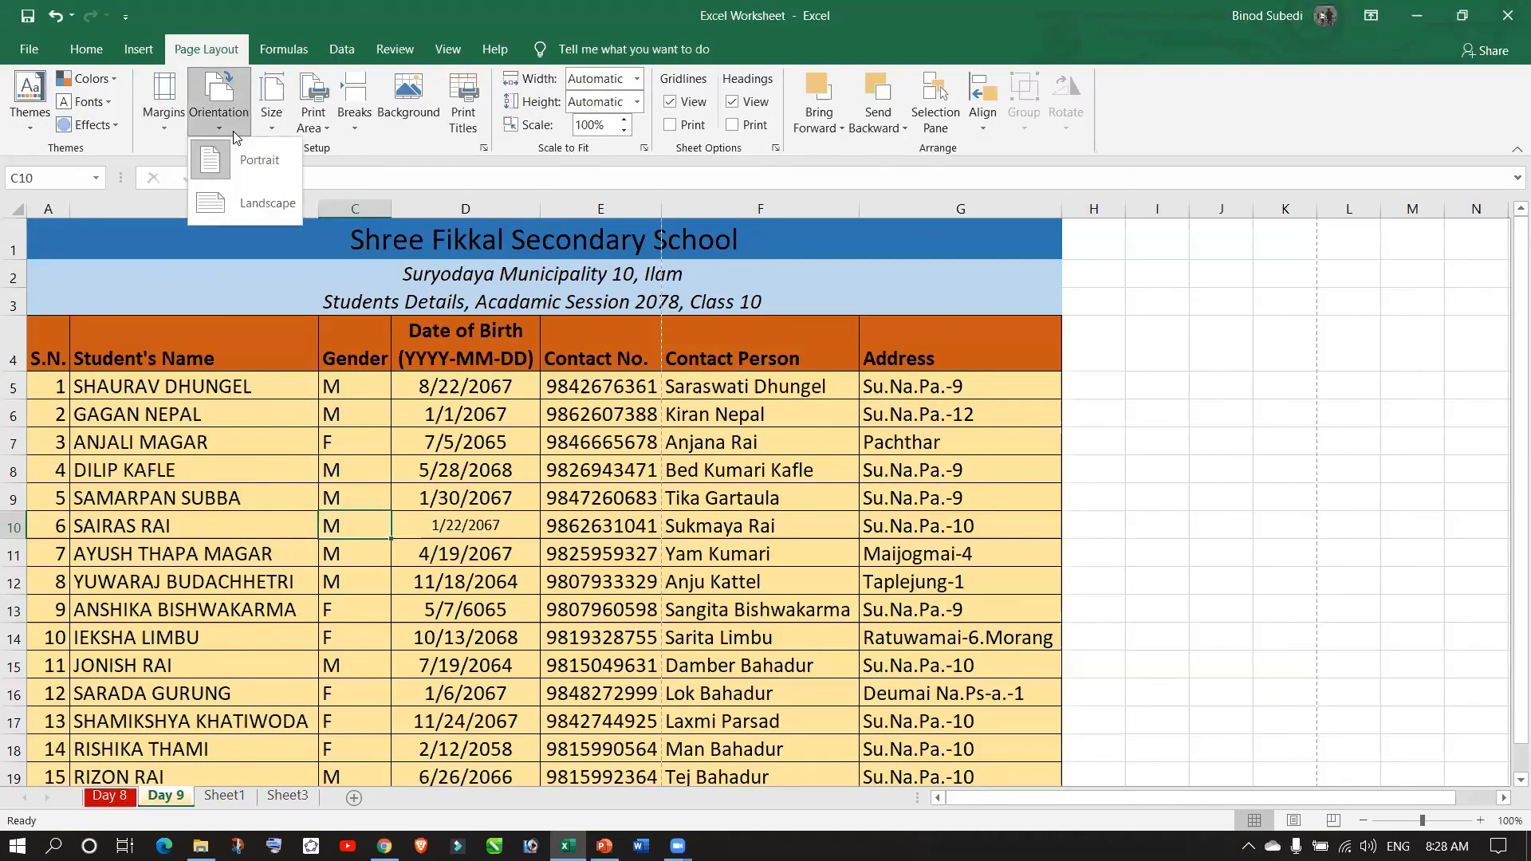
click(247, 215)
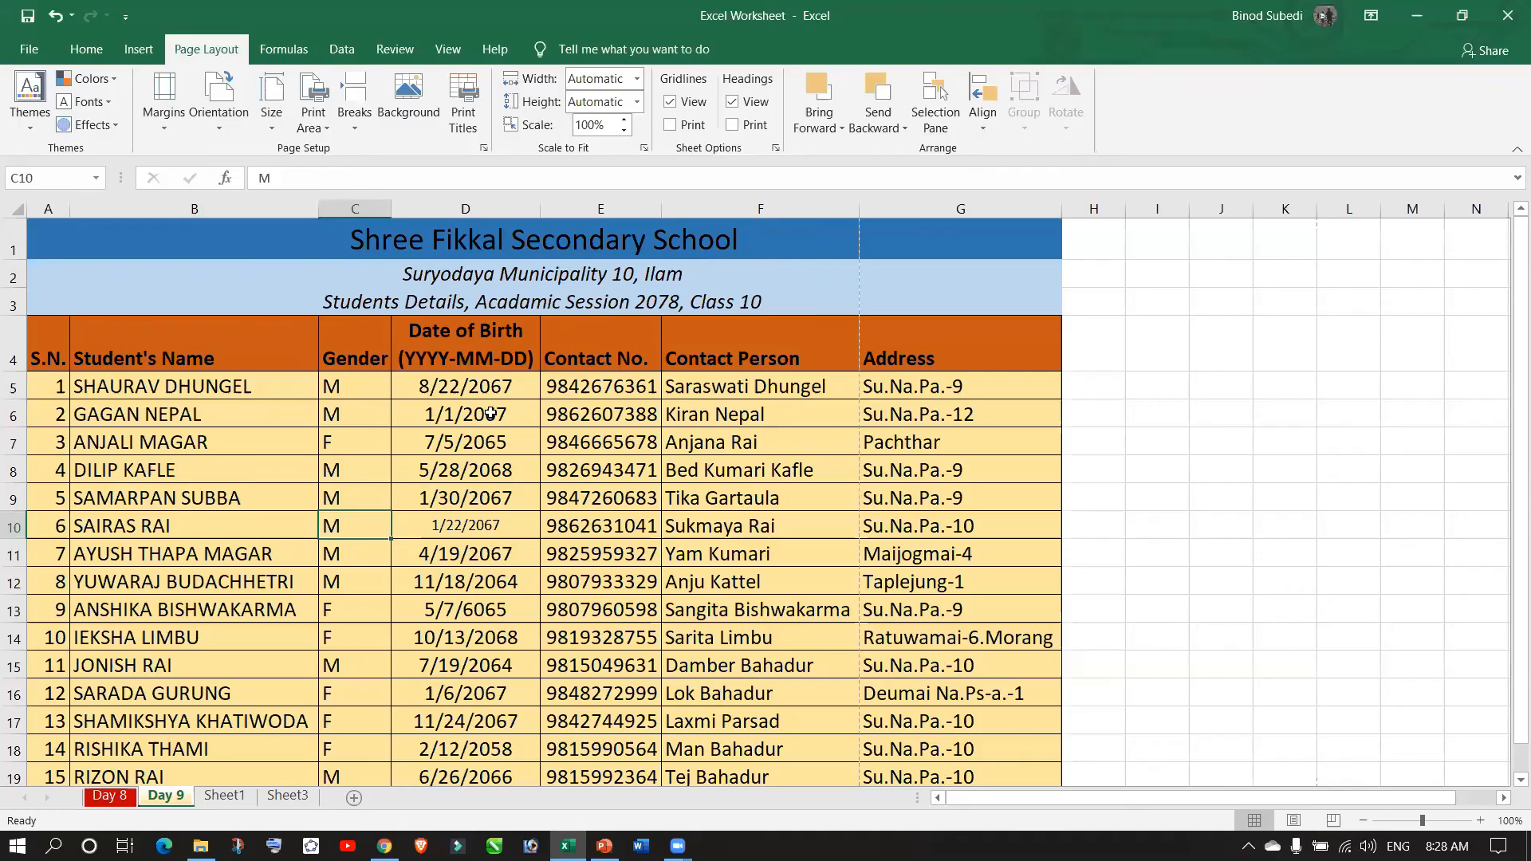
key(ctrl+p)
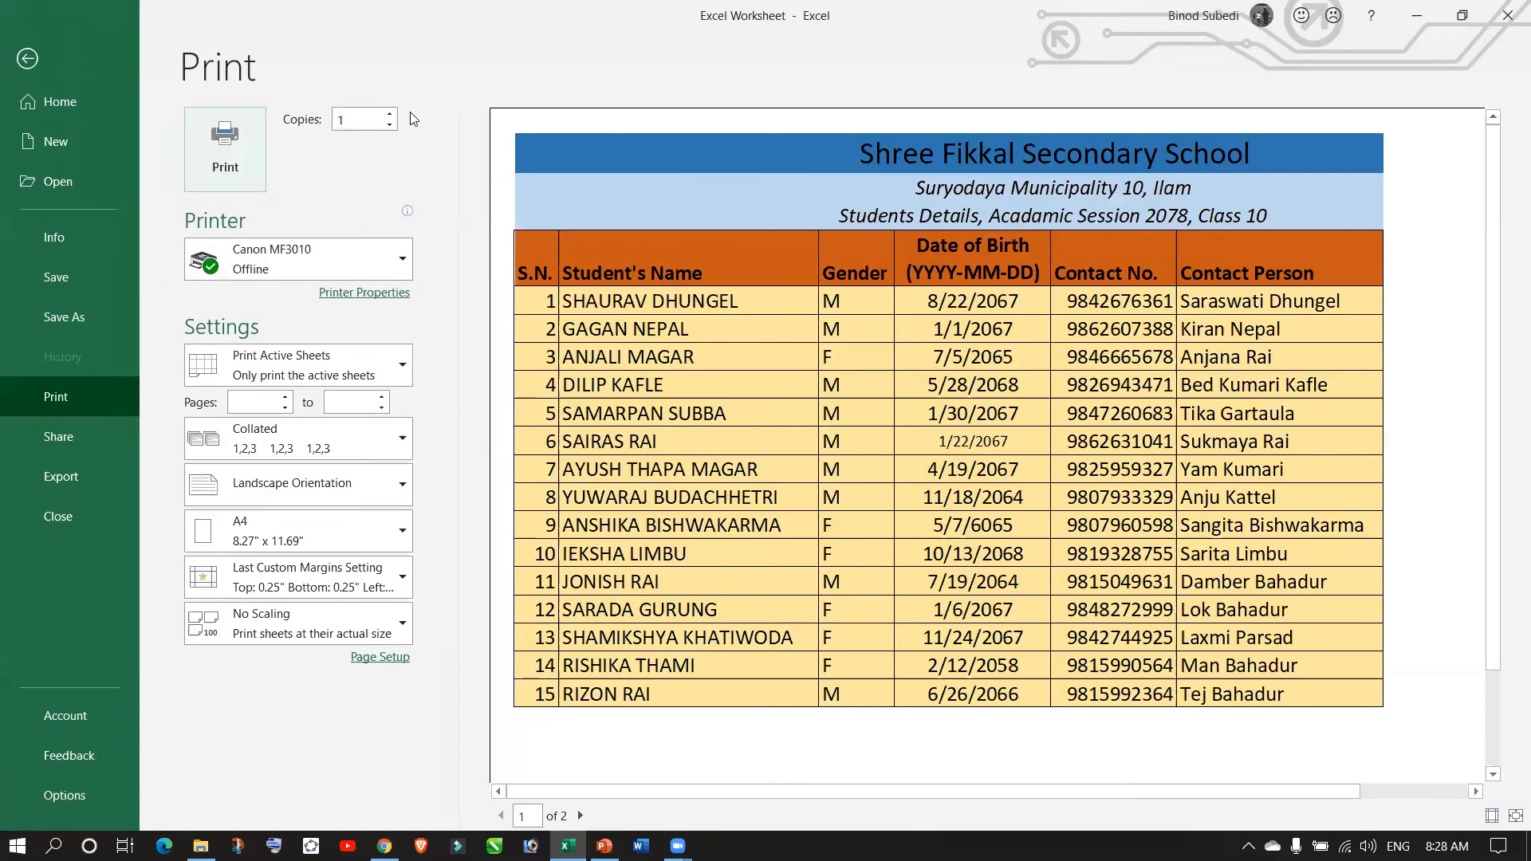
click(32, 61)
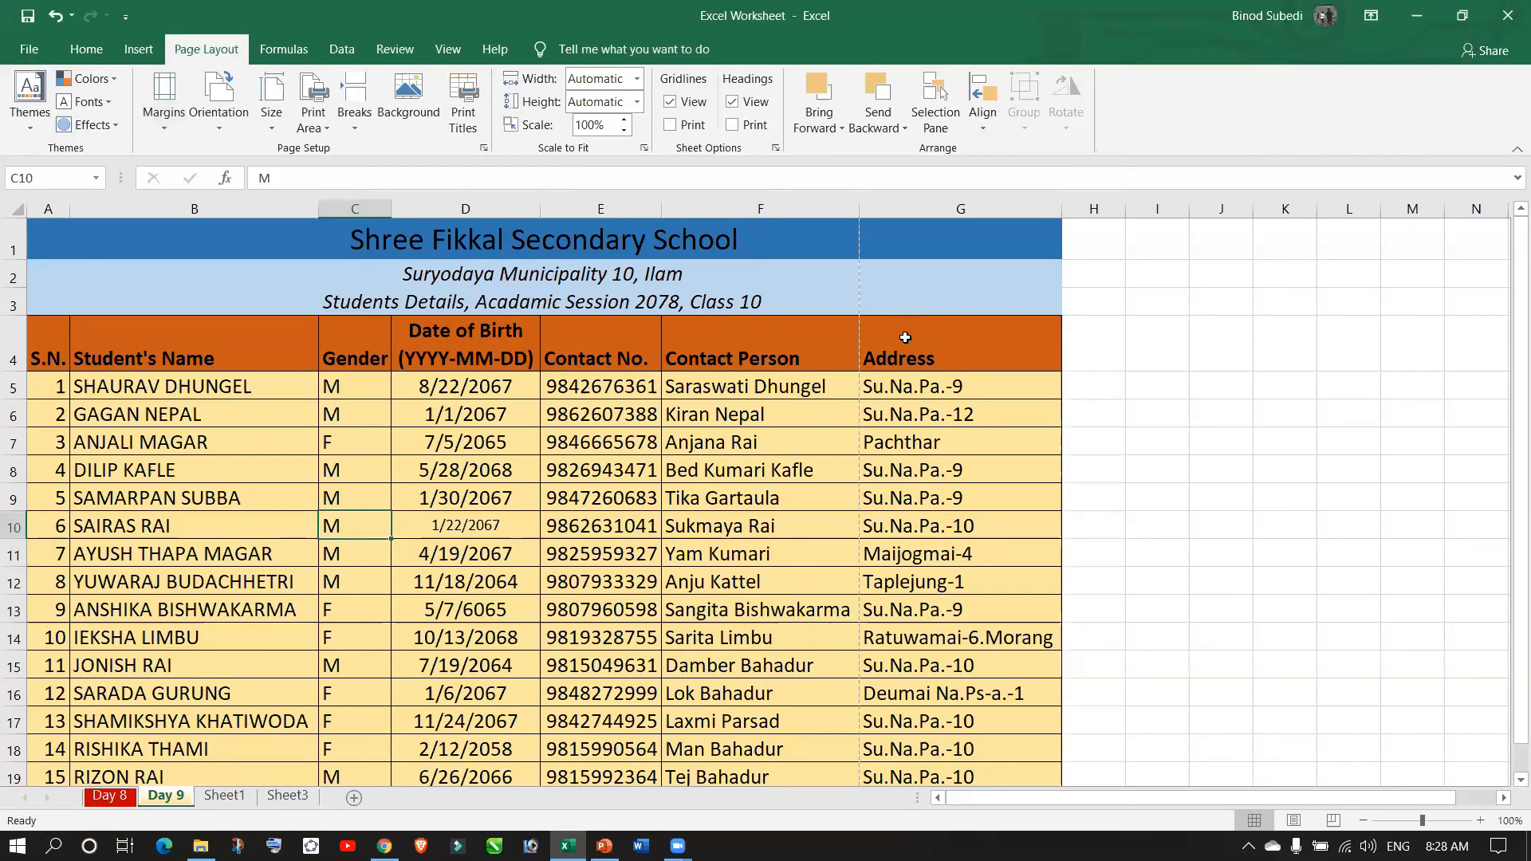
click(1097, 424)
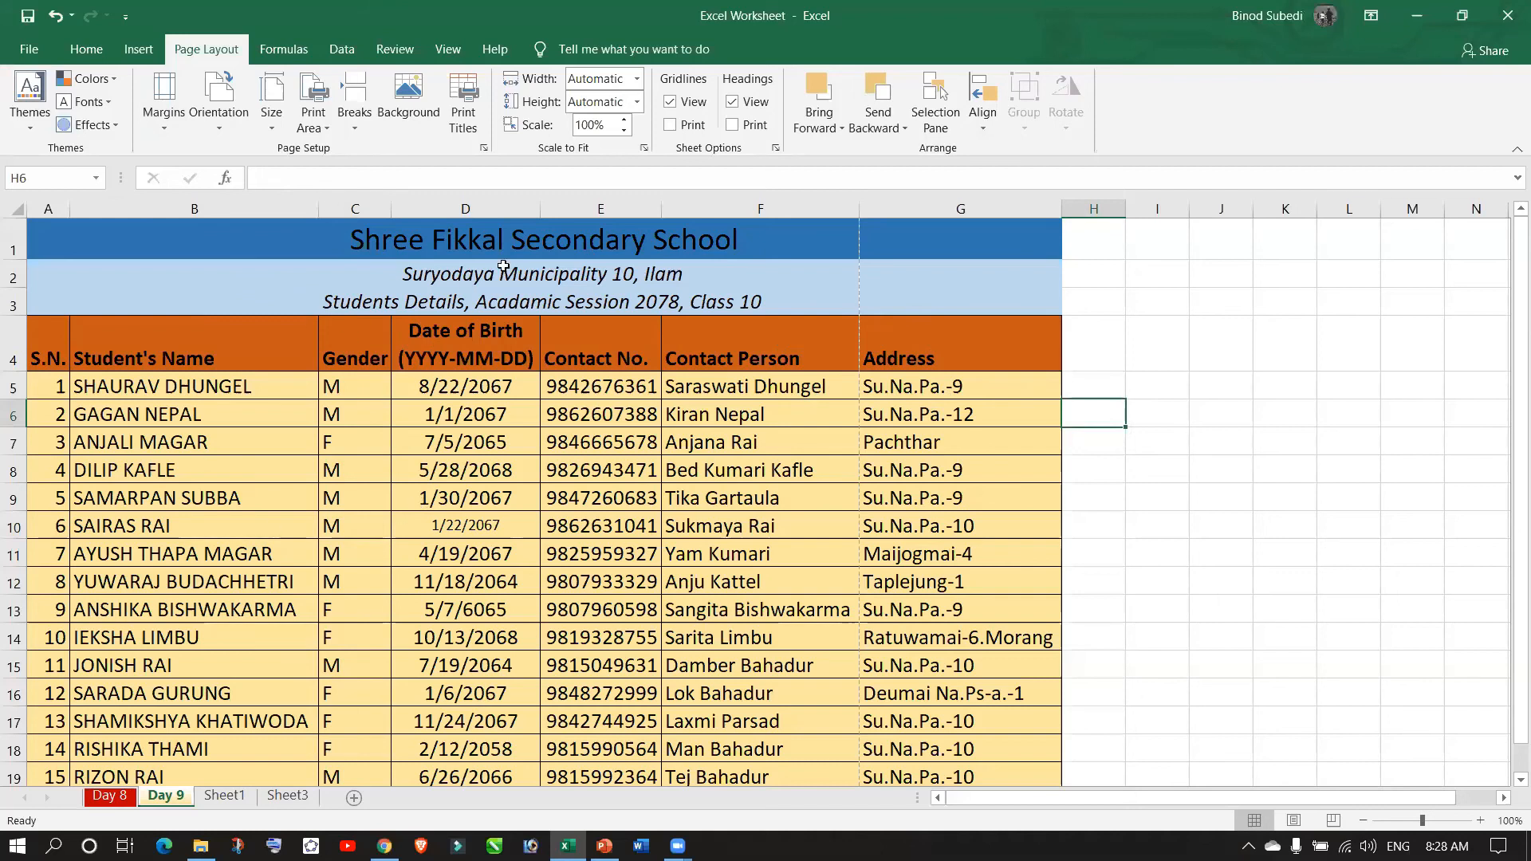
click(218, 119)
click(290, 431)
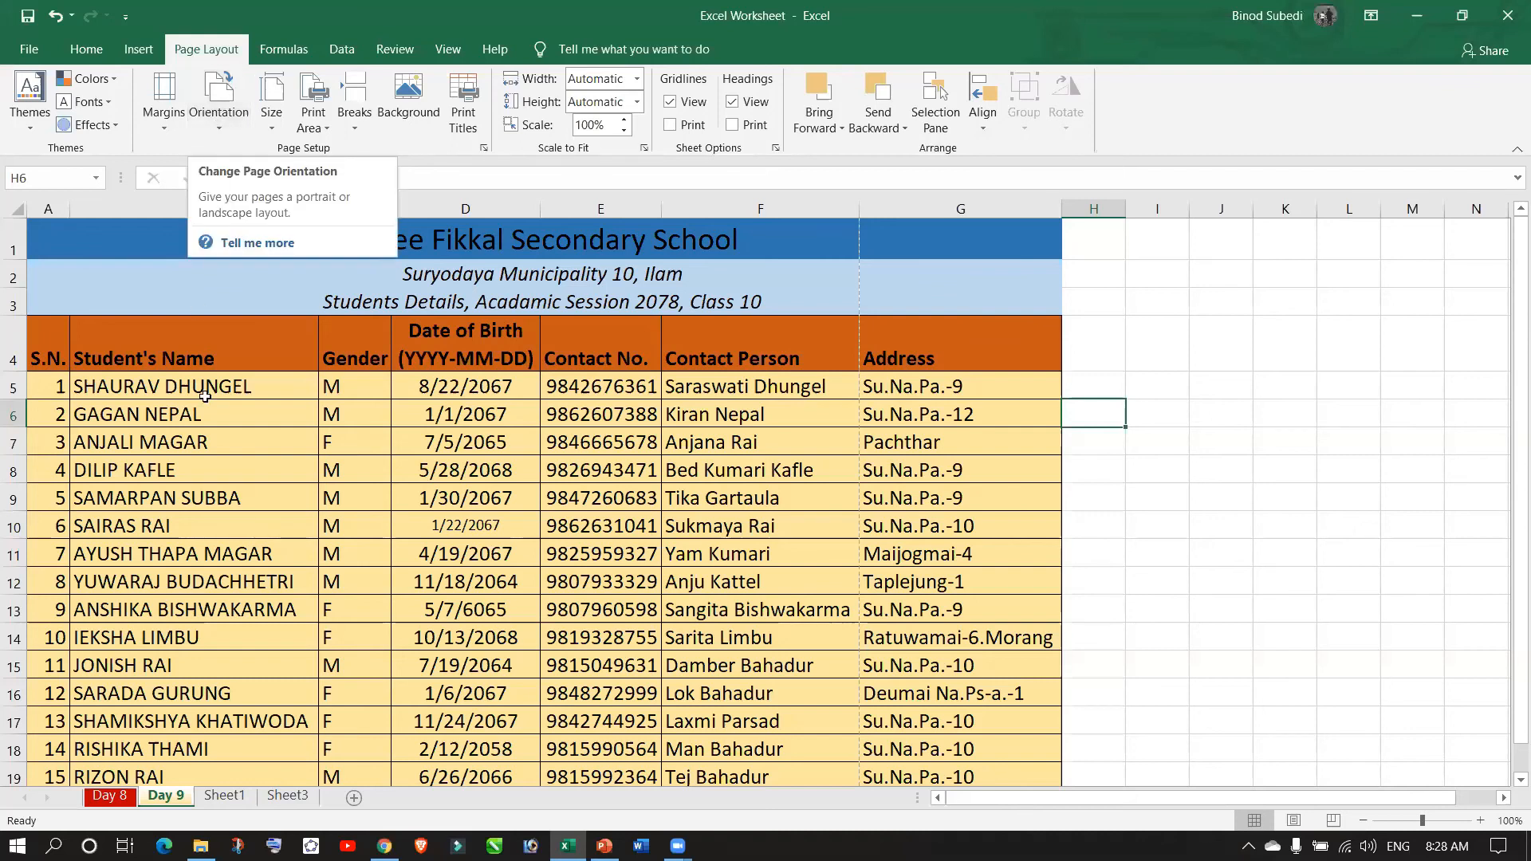
click(253, 542)
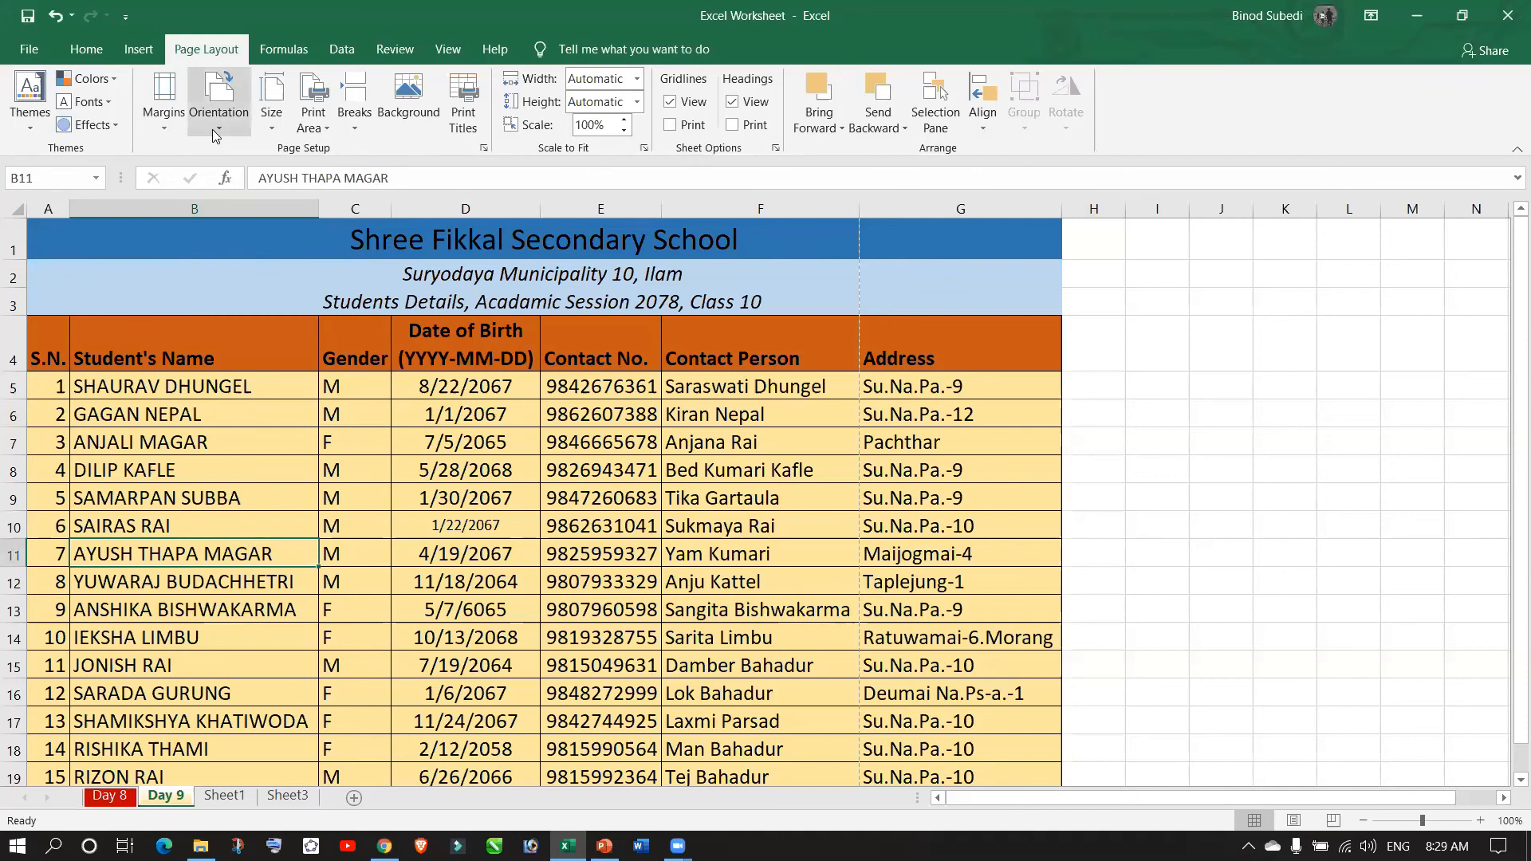
click(271, 127)
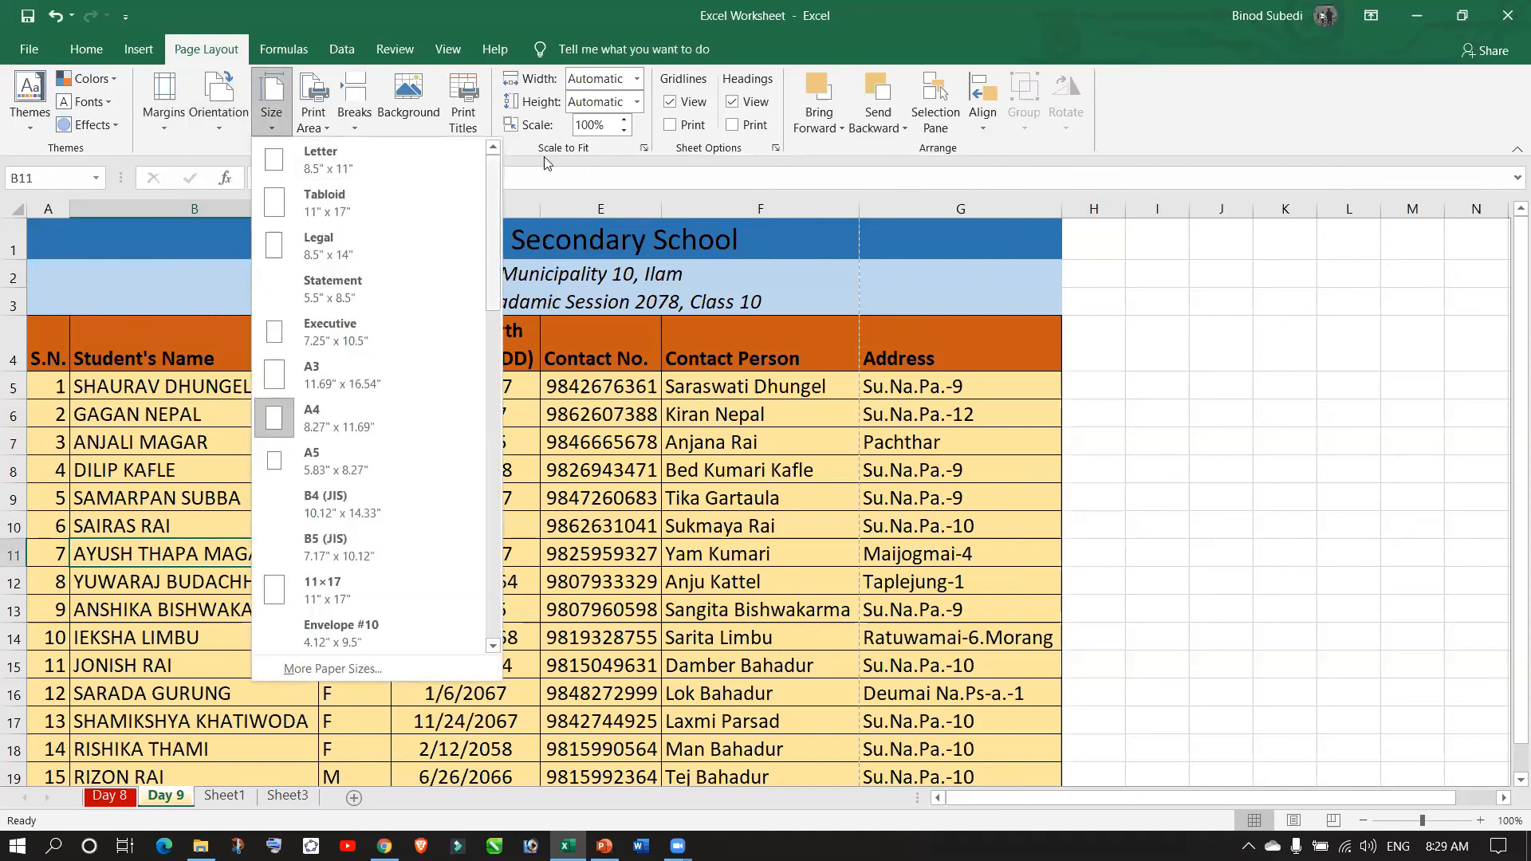
click(685, 504)
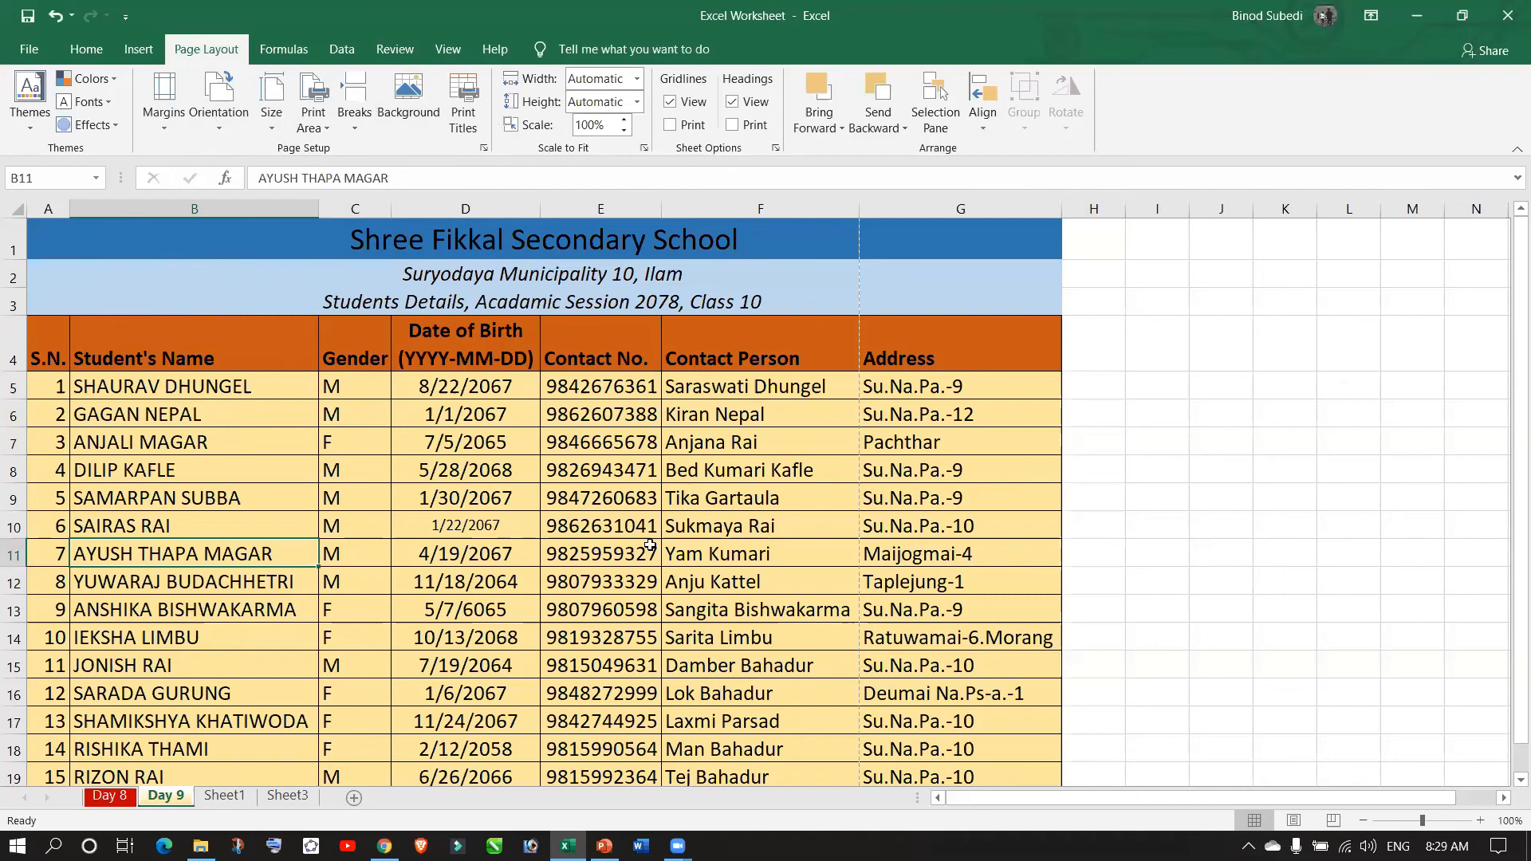
scroll(650, 545, down, 2)
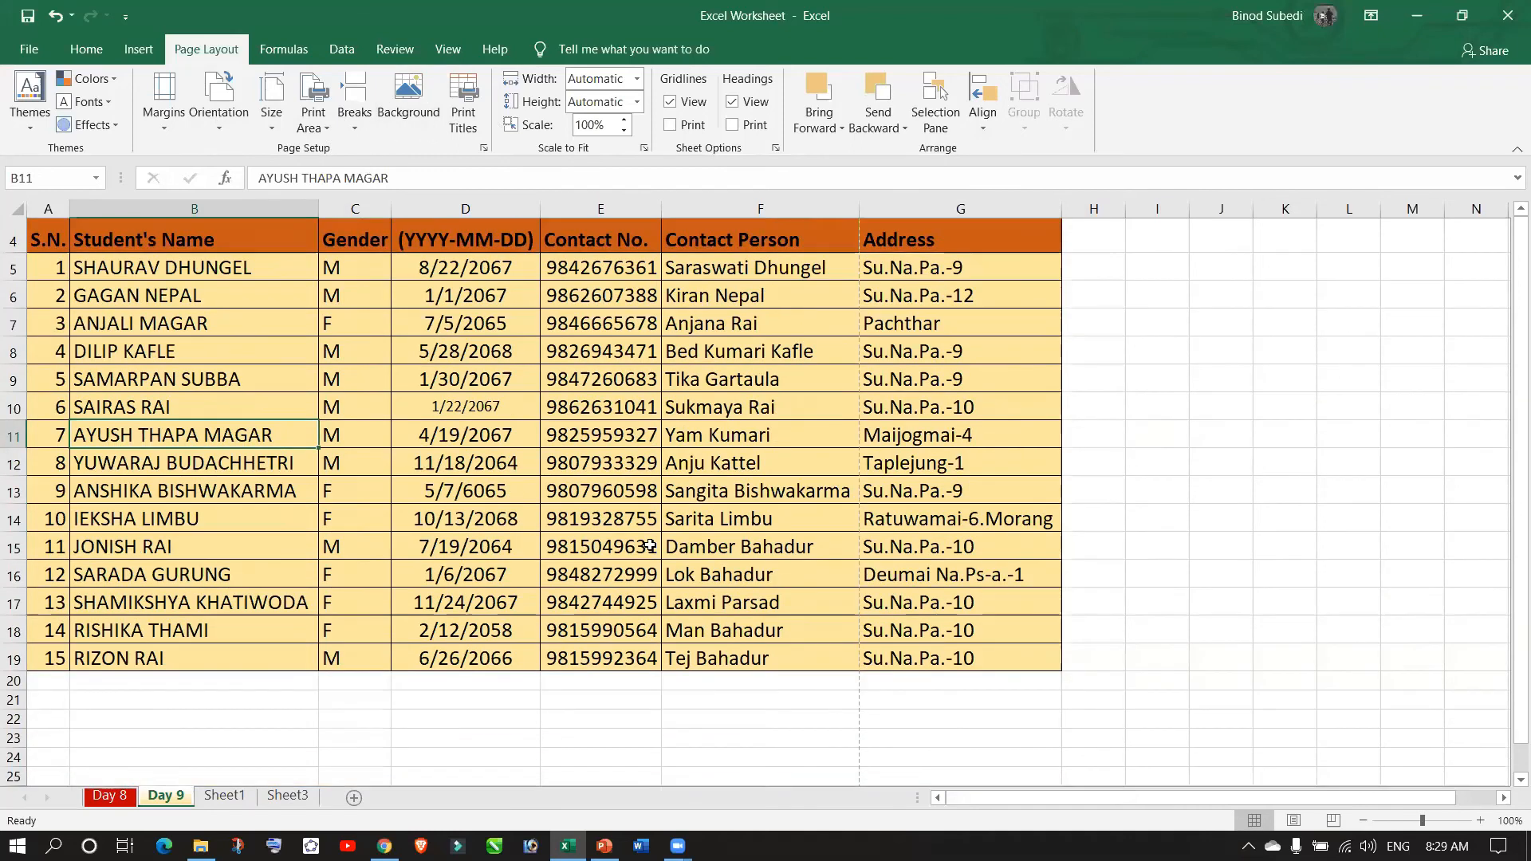
scroll(650, 544, up, 2)
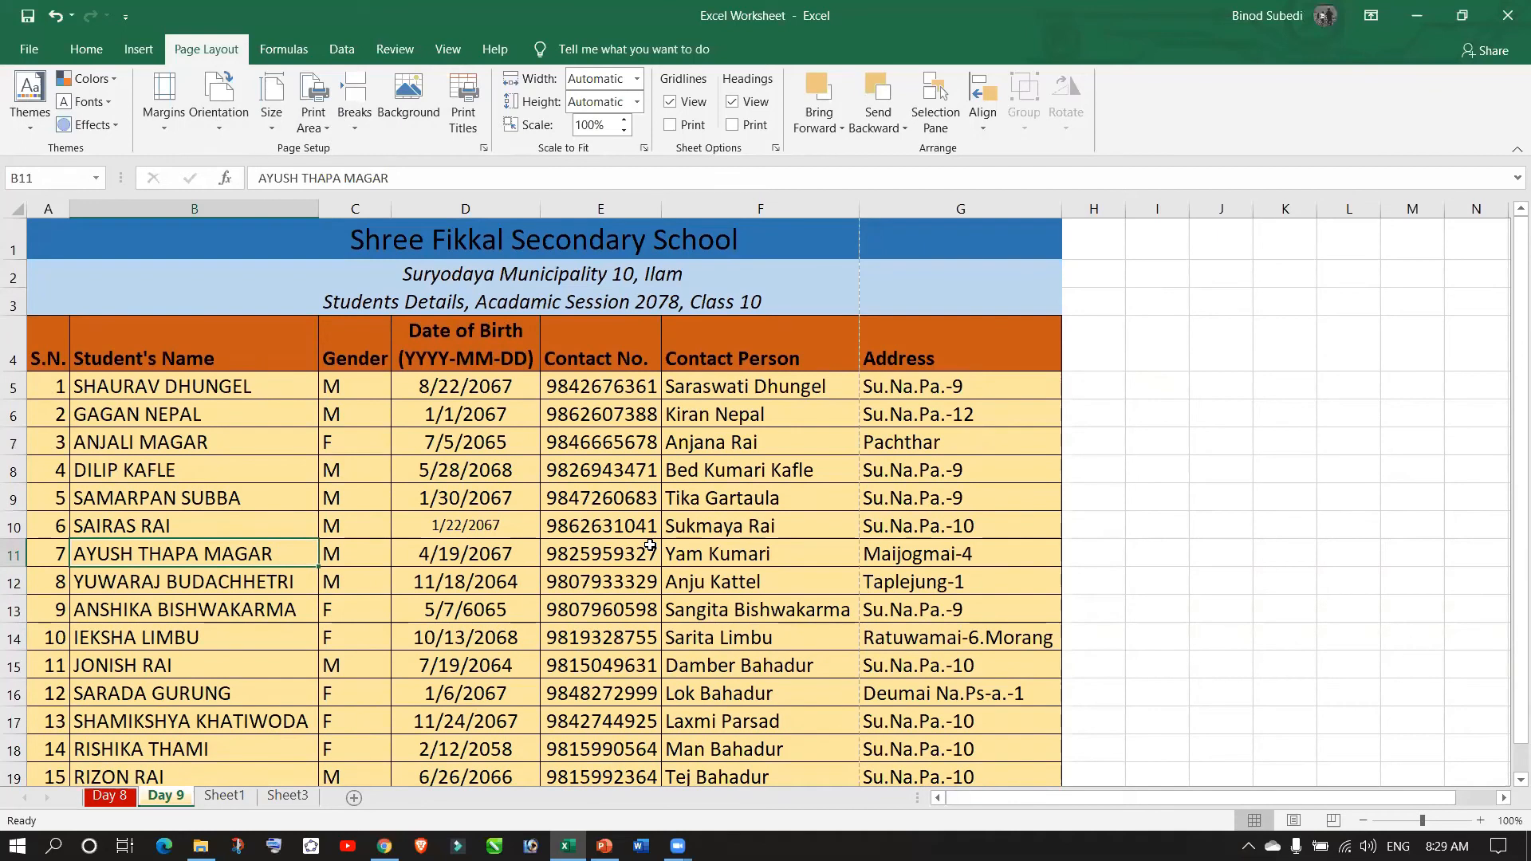
- Open the print preview and compare pages 1 and 2 to examine how the table's columns split across pages
click(23, 53)
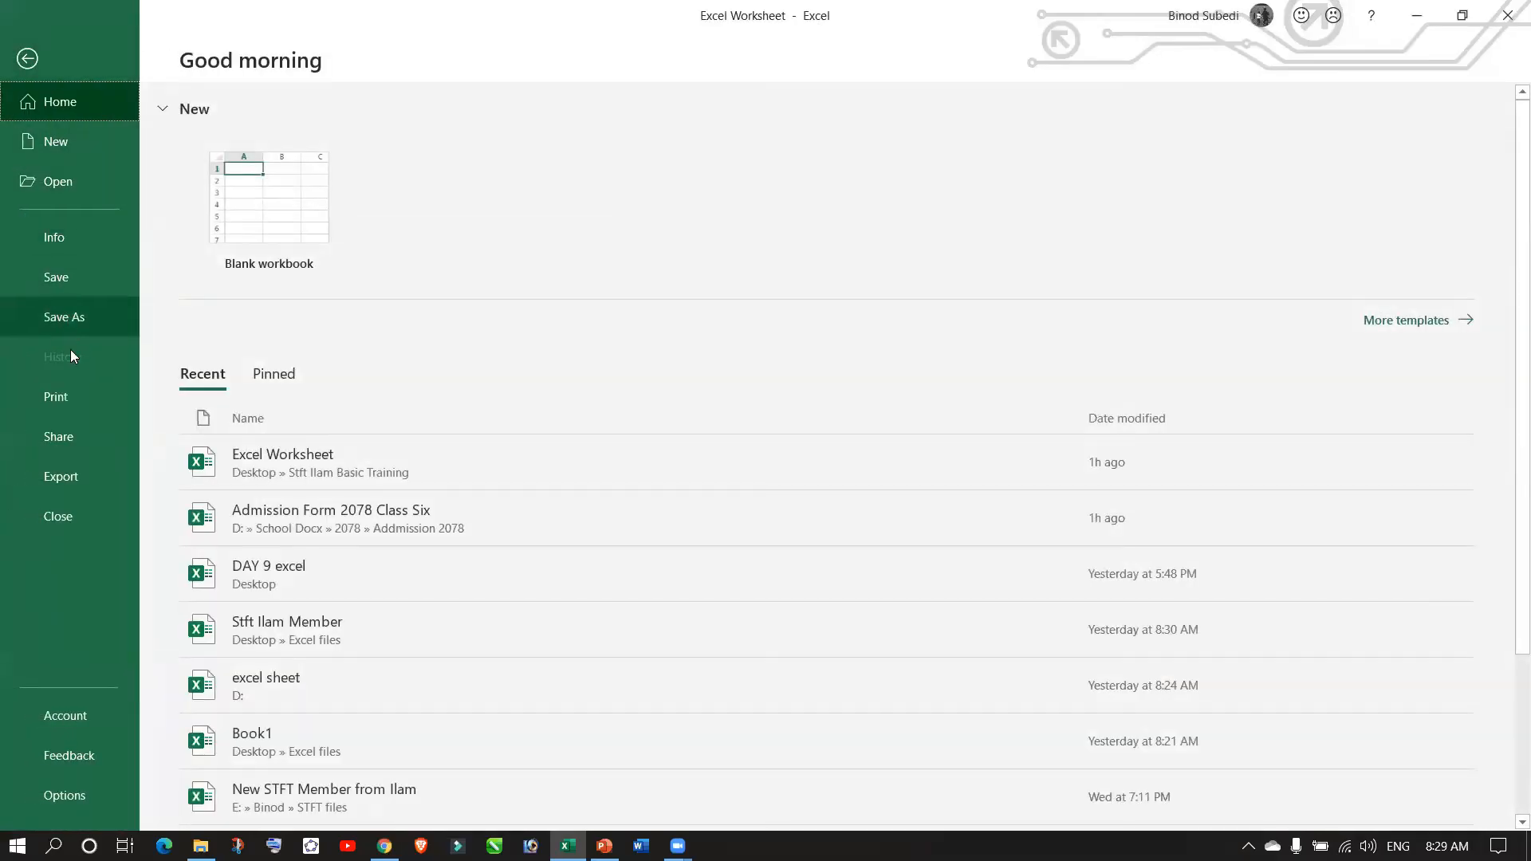
click(70, 400)
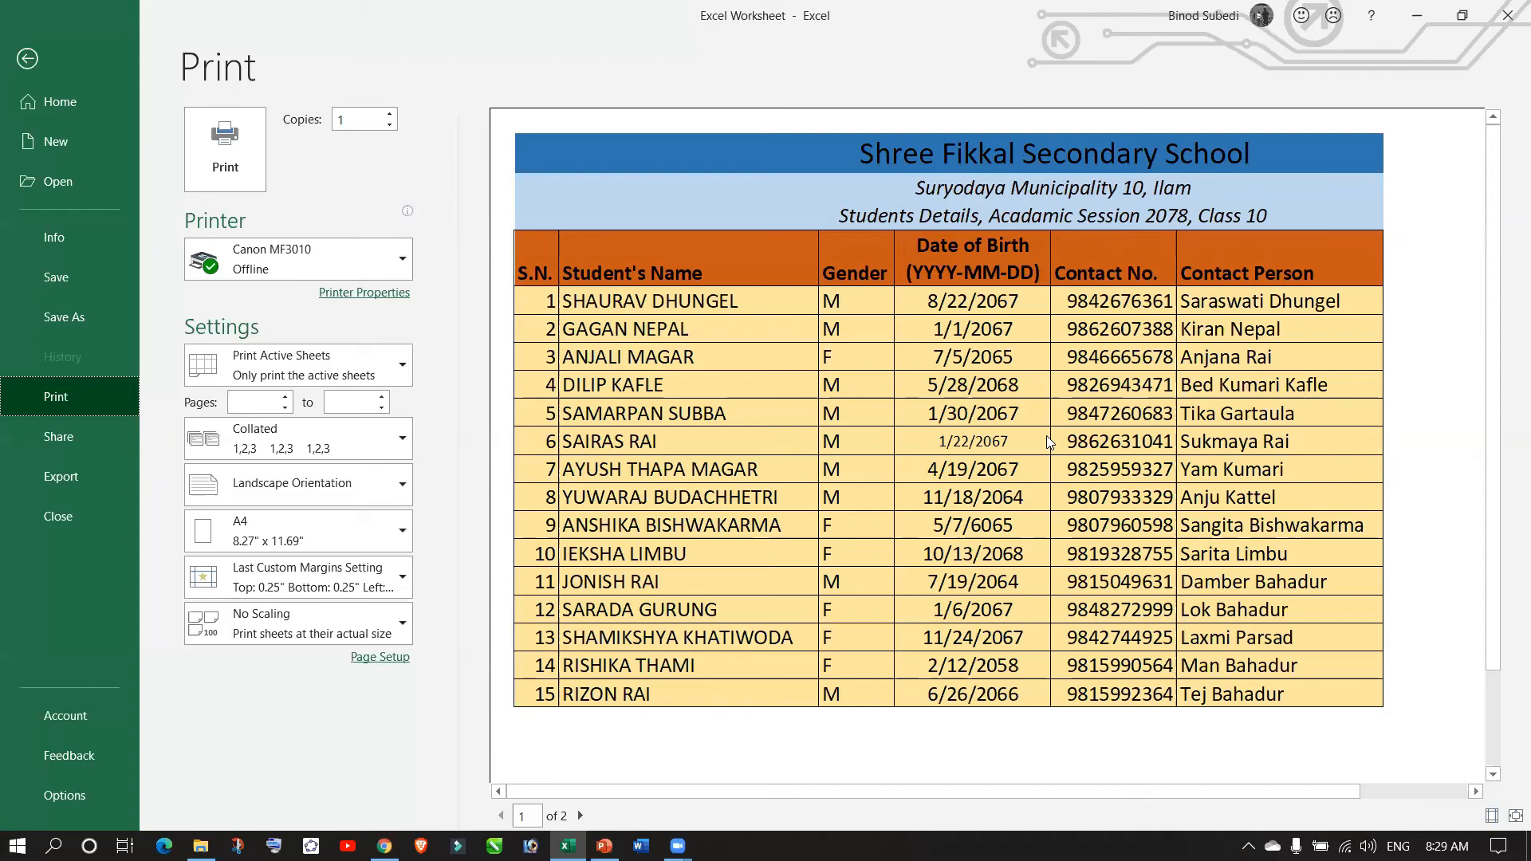
click(233, 167)
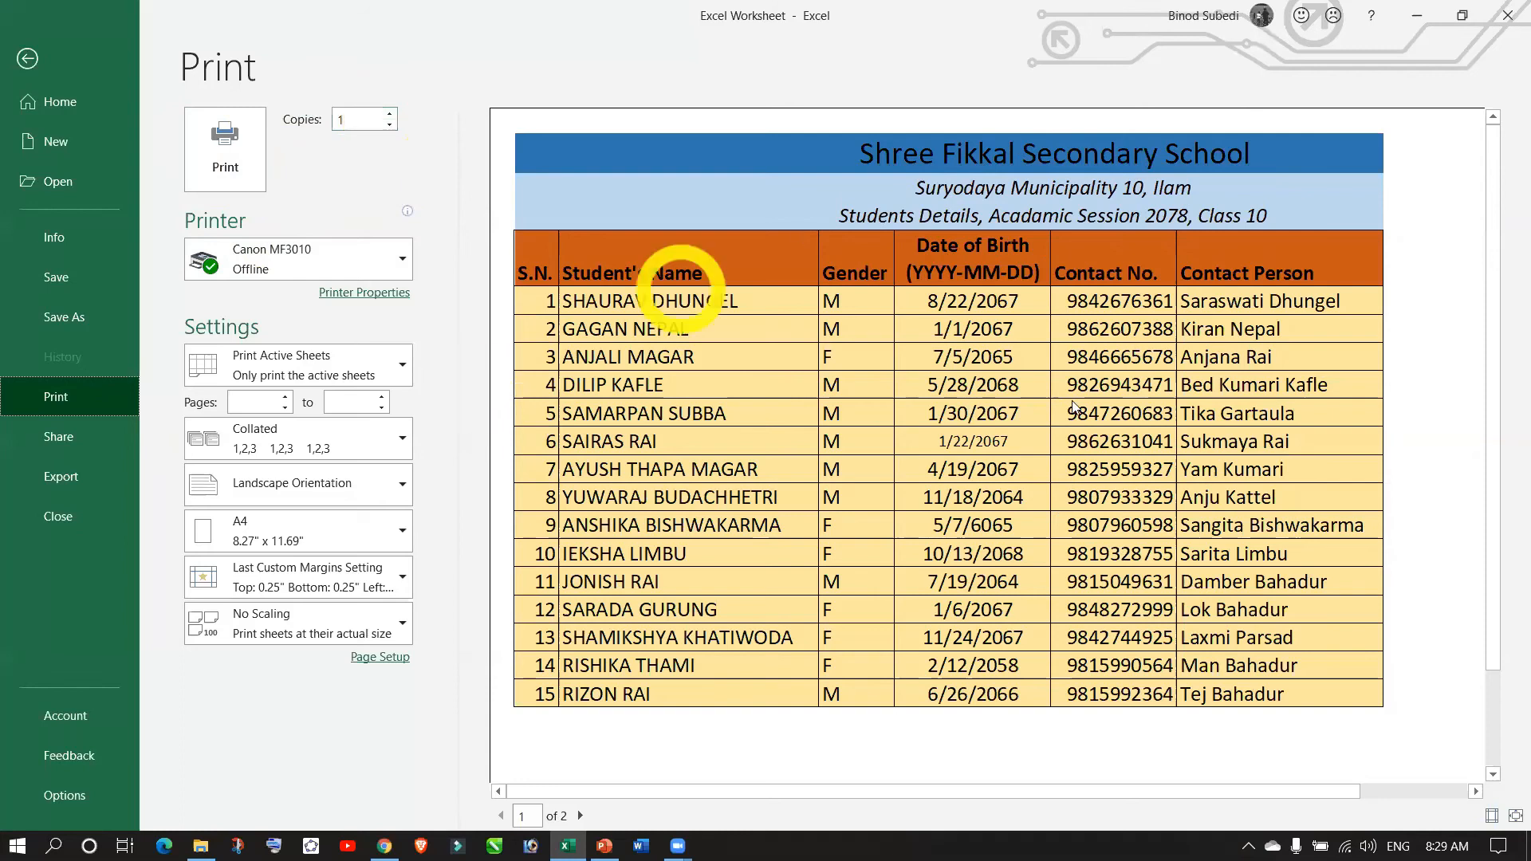
click(582, 816)
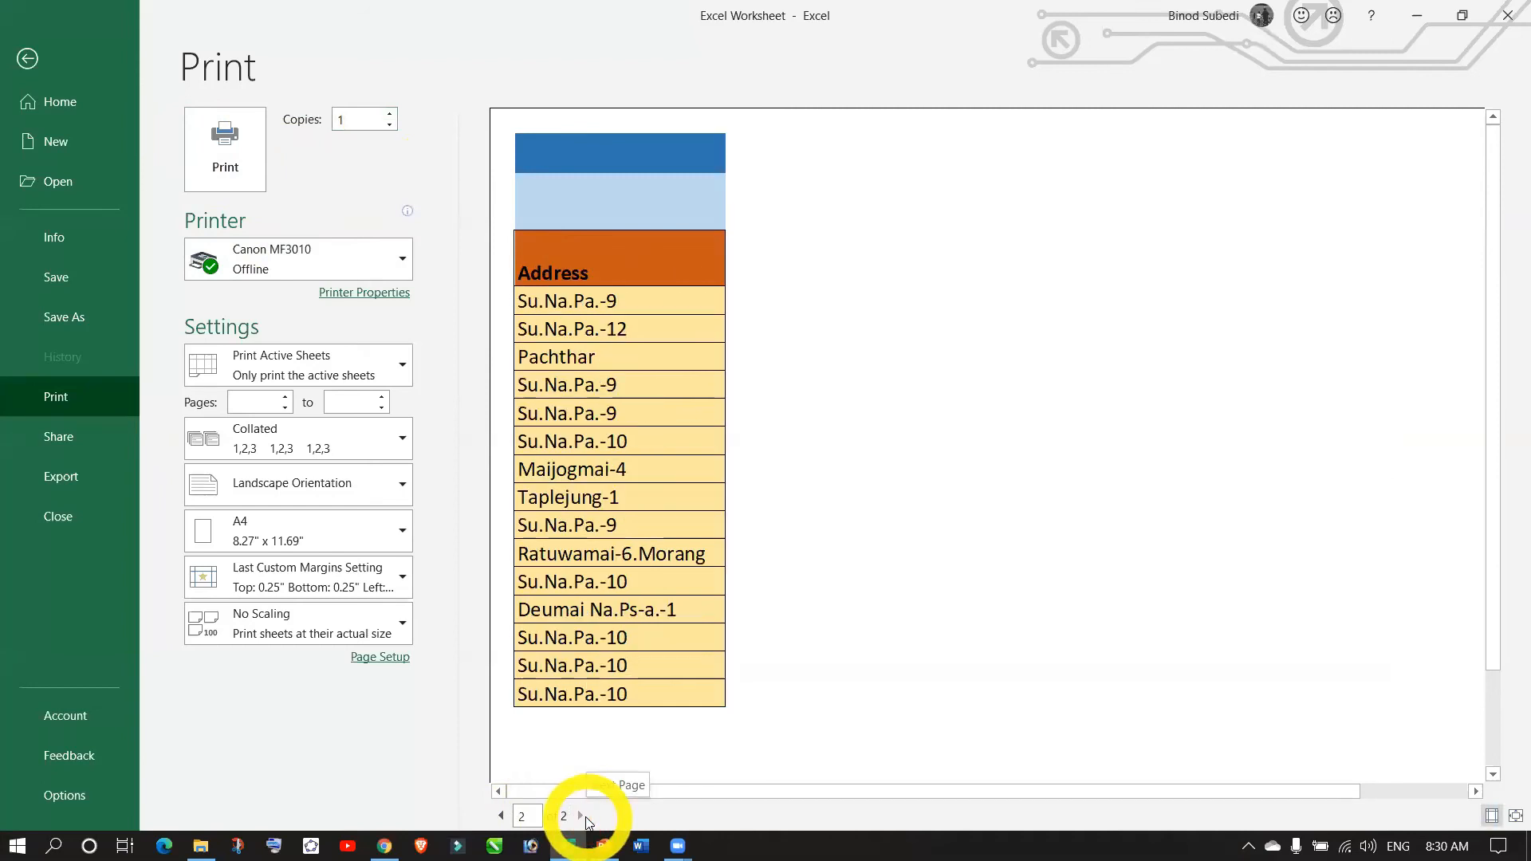
click(500, 815)
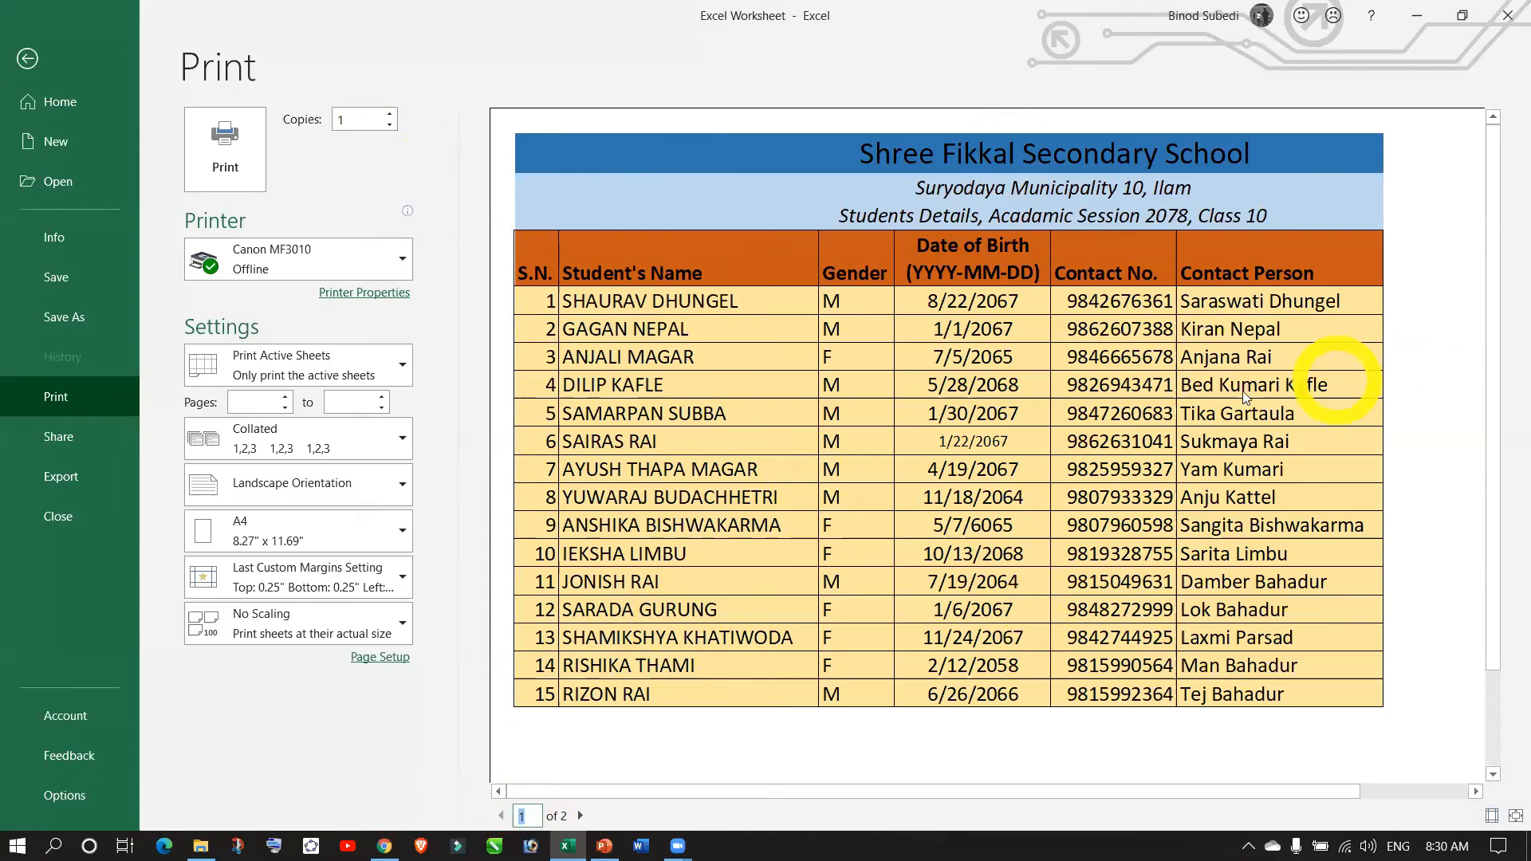
click(582, 817)
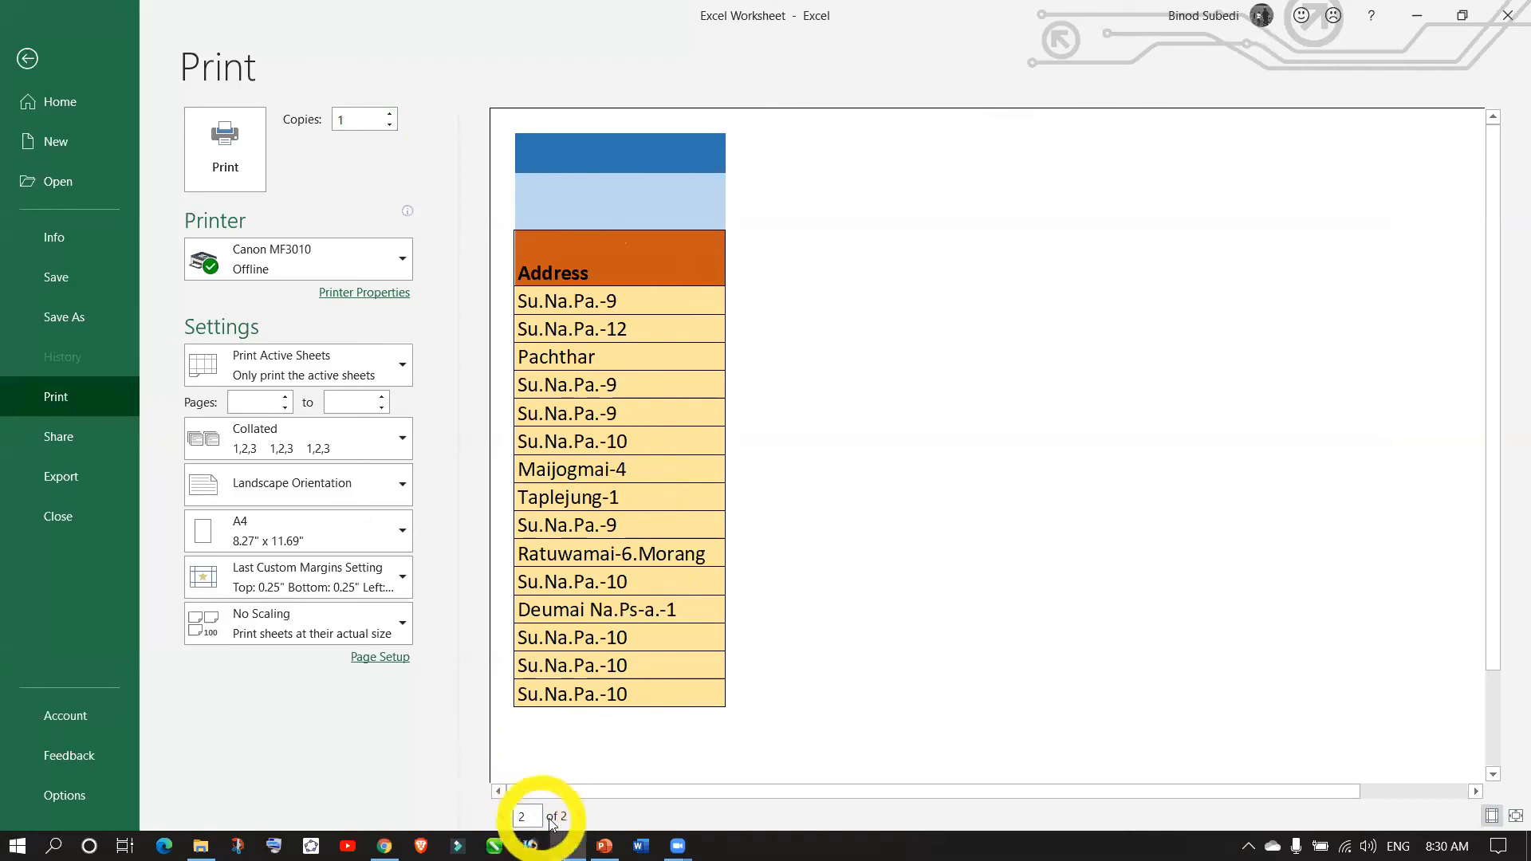
click(500, 816)
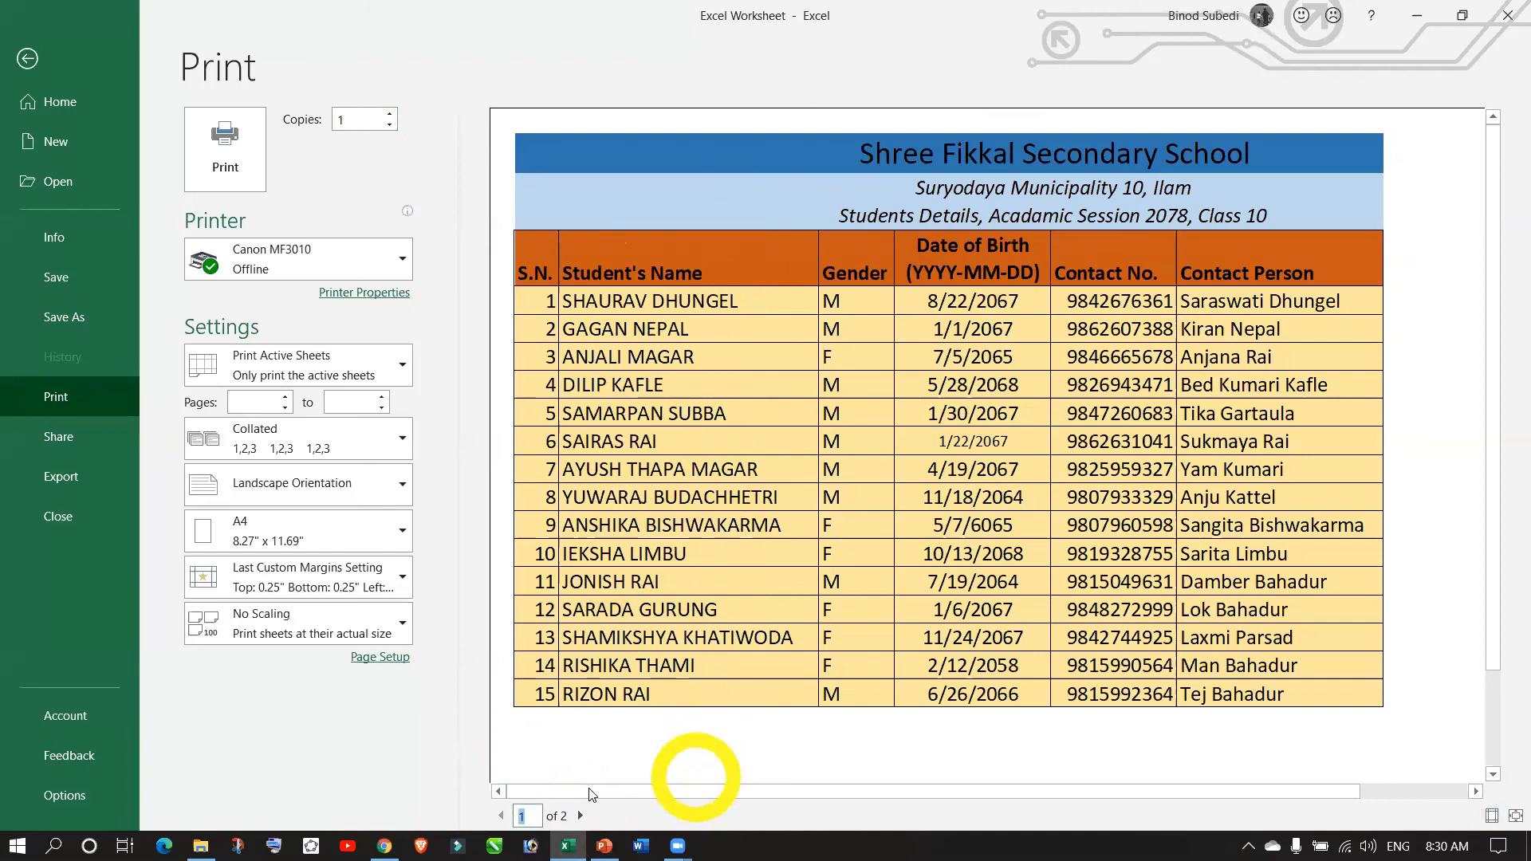
click(580, 815)
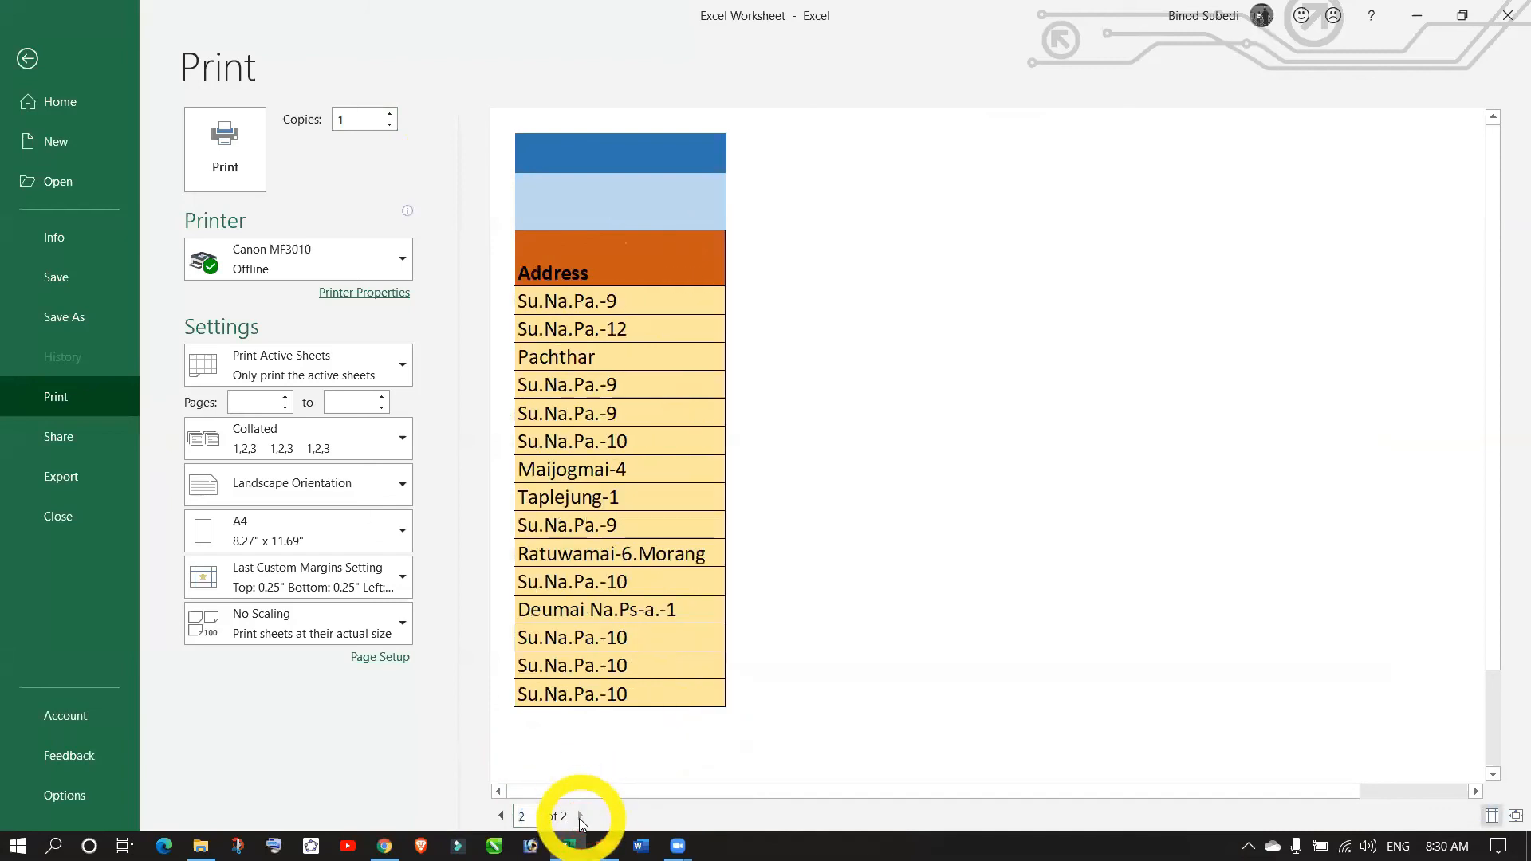
click(500, 816)
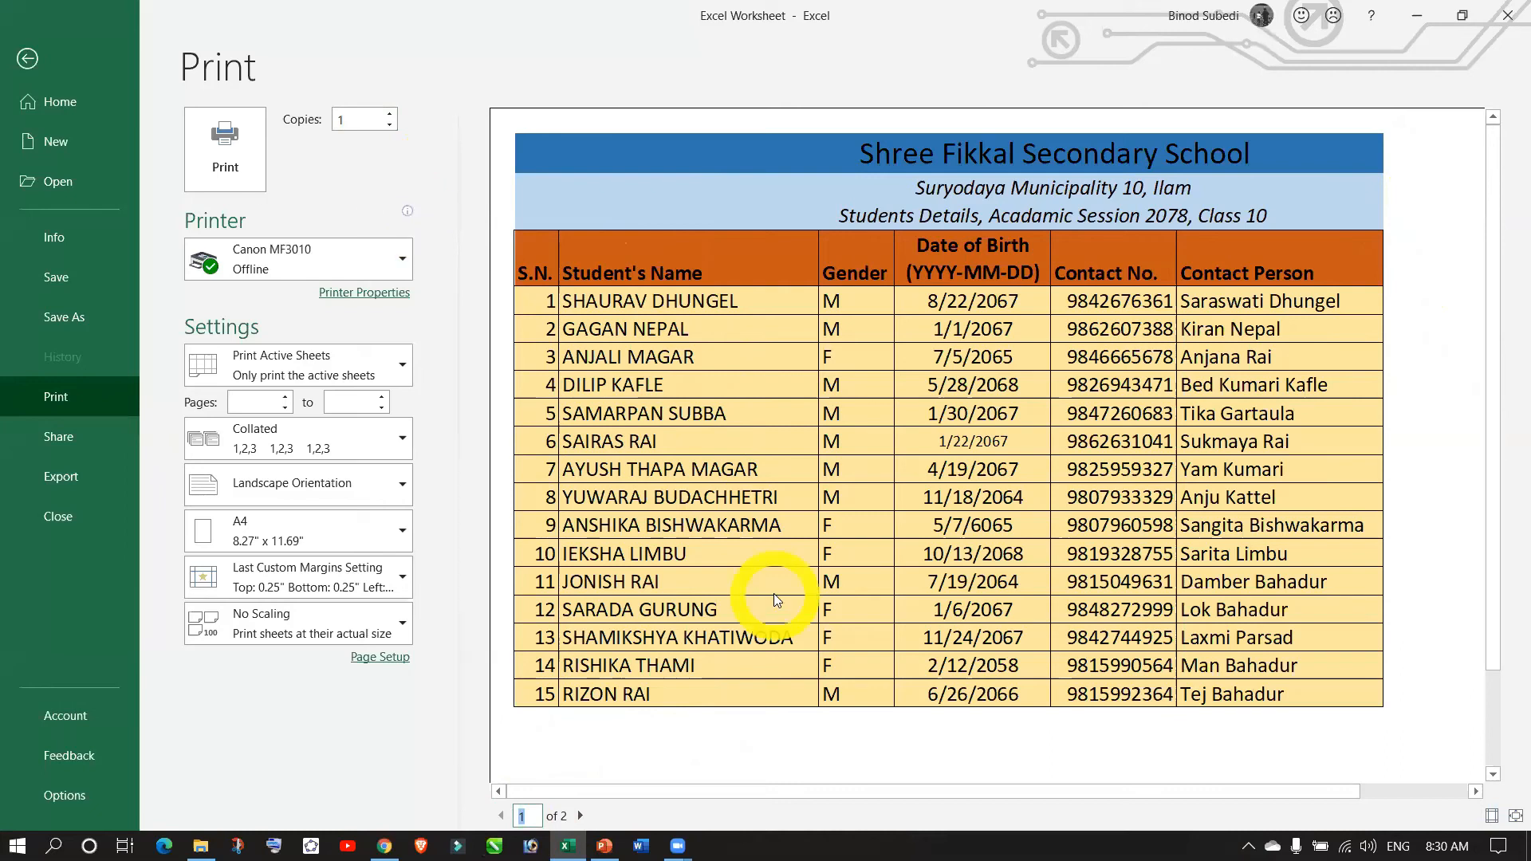
key(Tab)
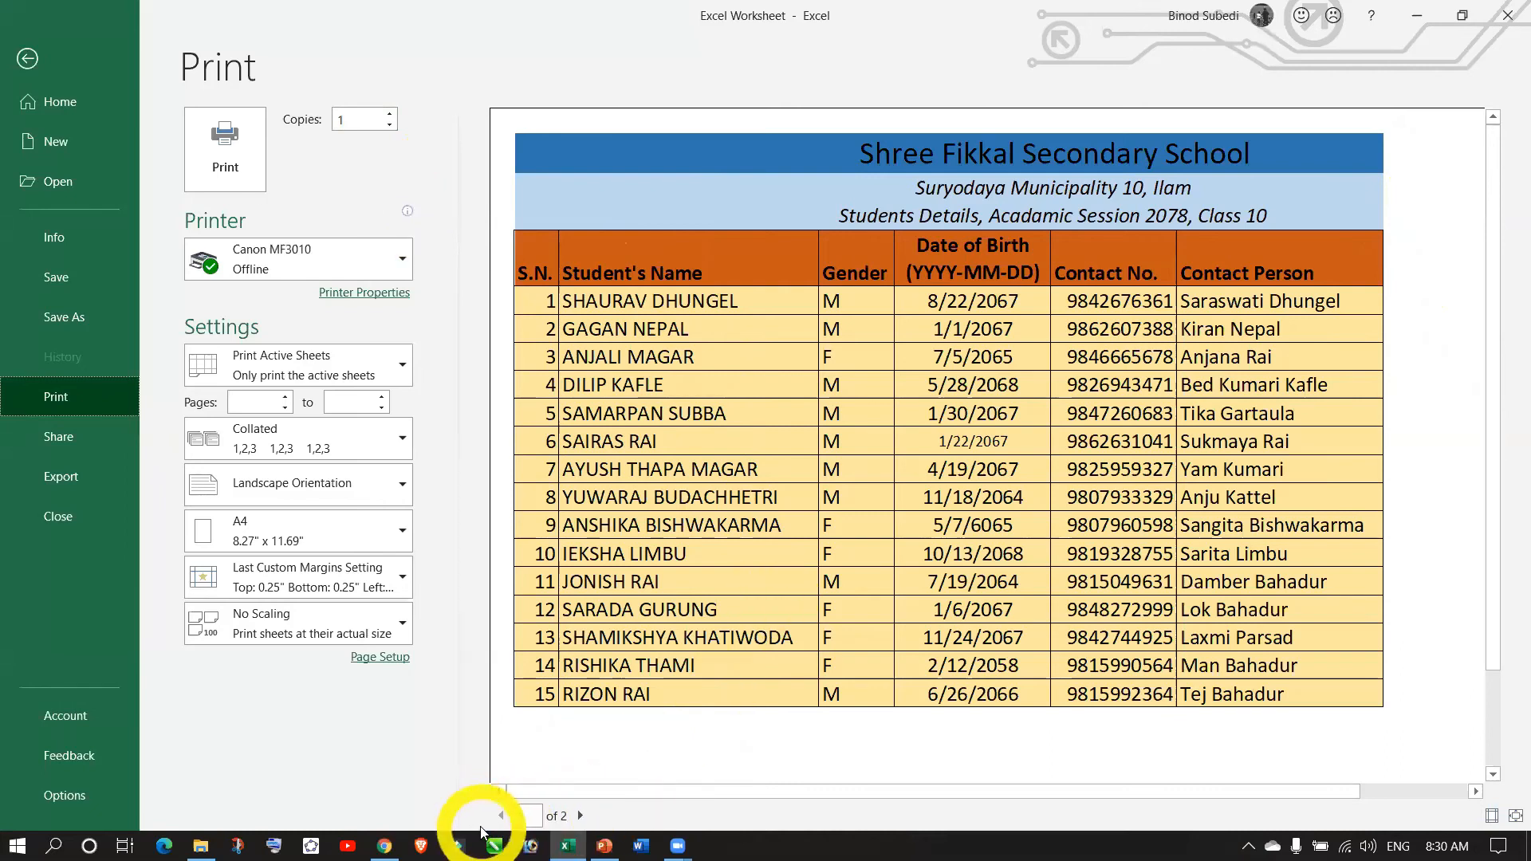
click(580, 815)
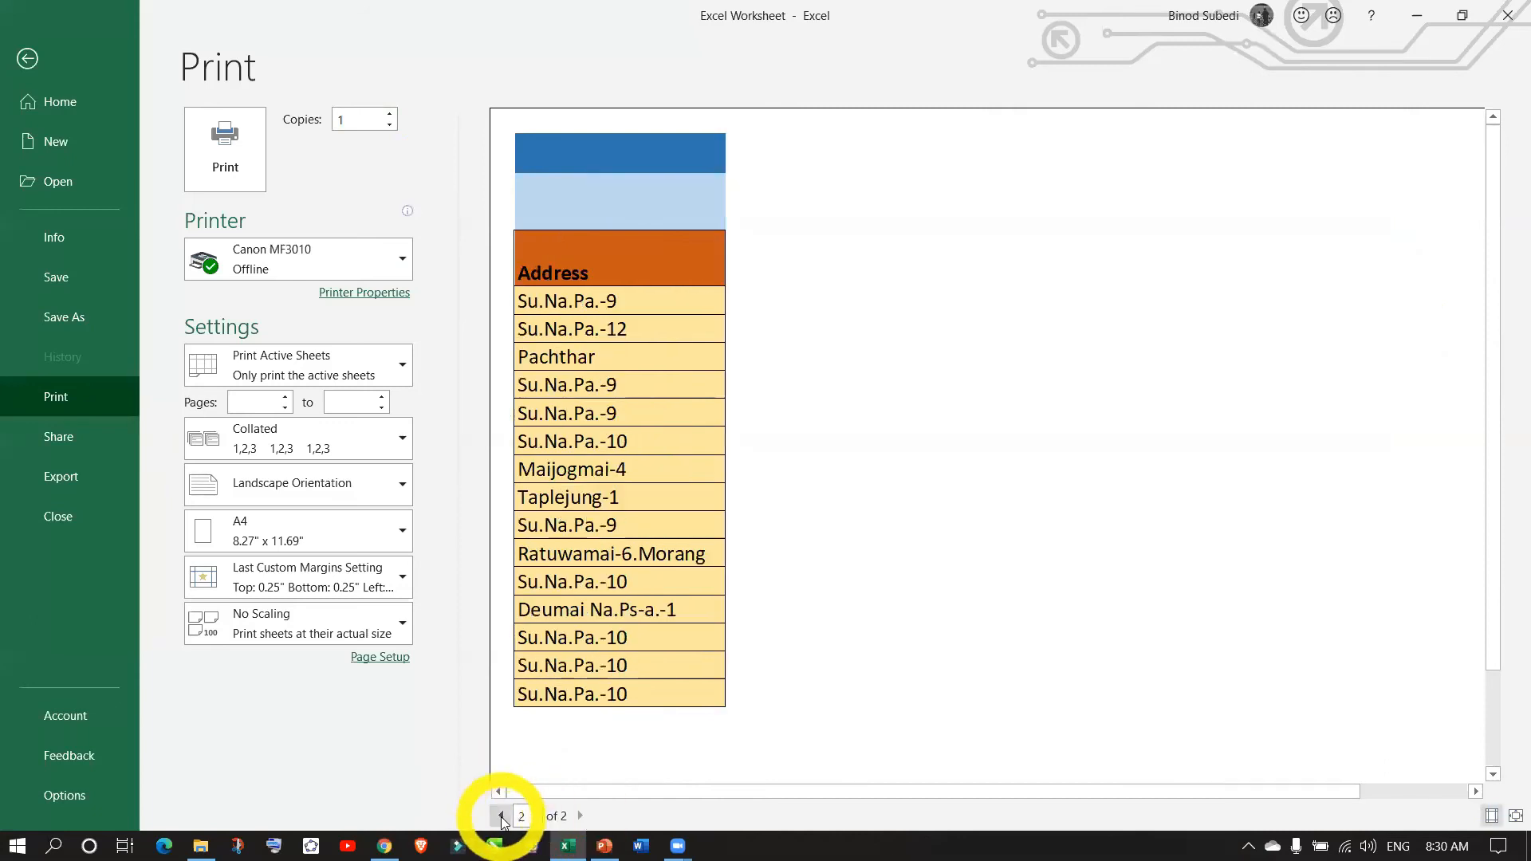
- Compare the two preview pages and limit the print range to page 1 to 1
click(500, 817)
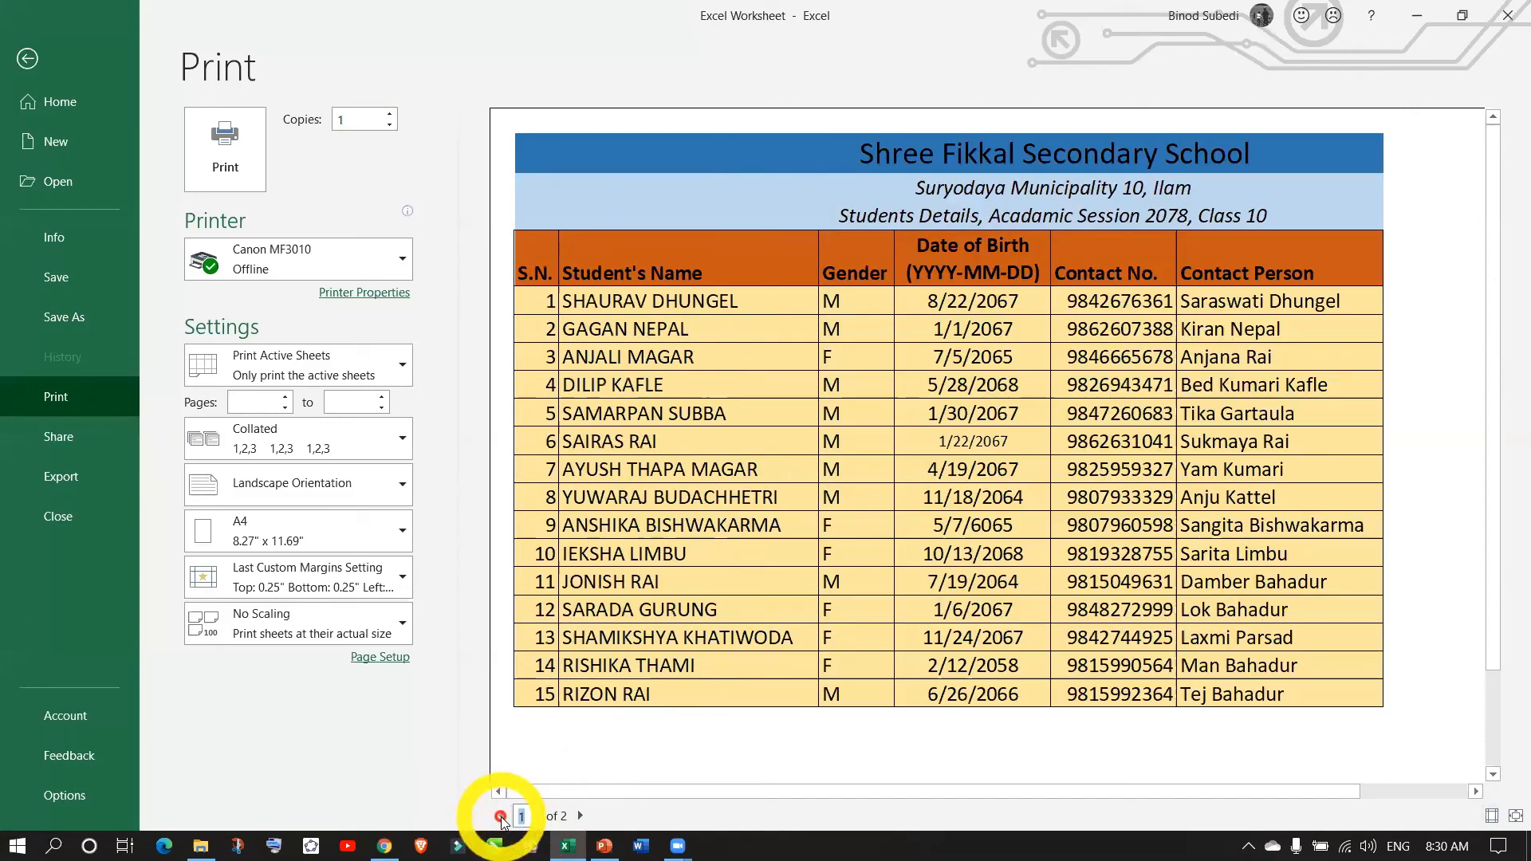
click(581, 815)
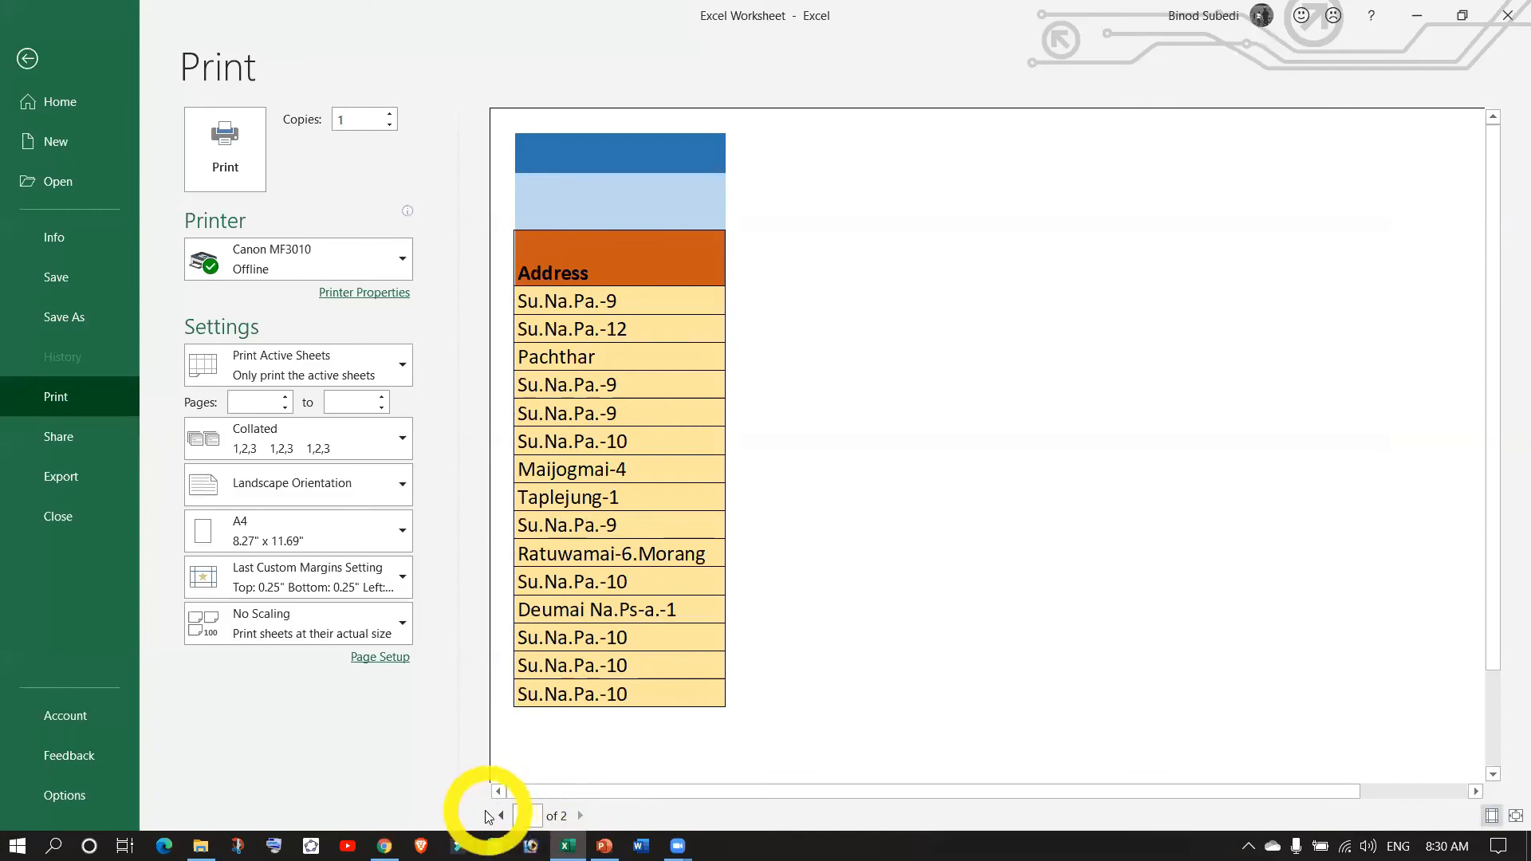
click(501, 815)
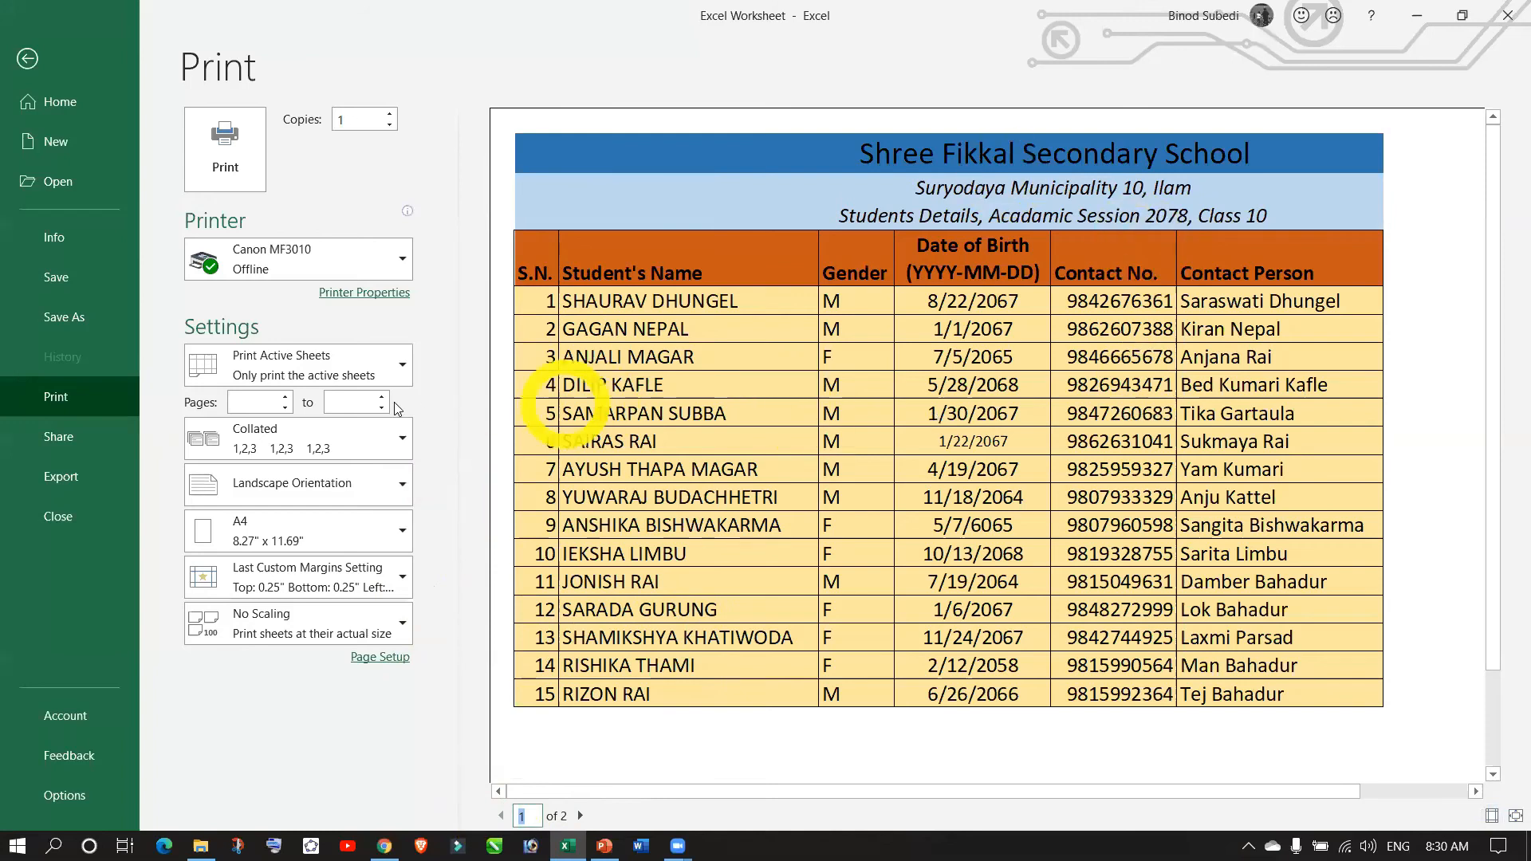
click(251, 410)
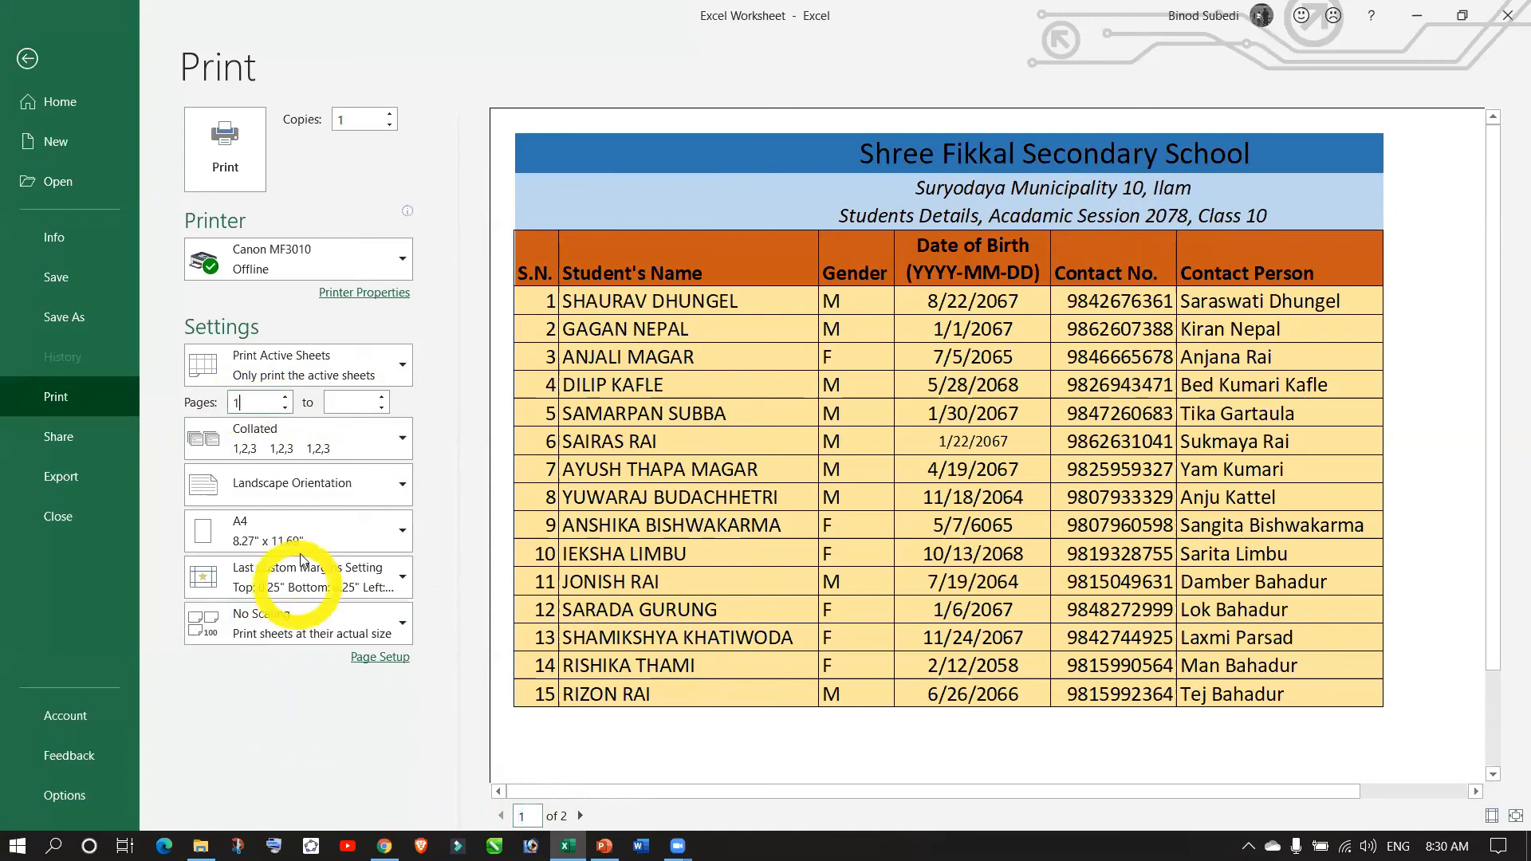
text(1)
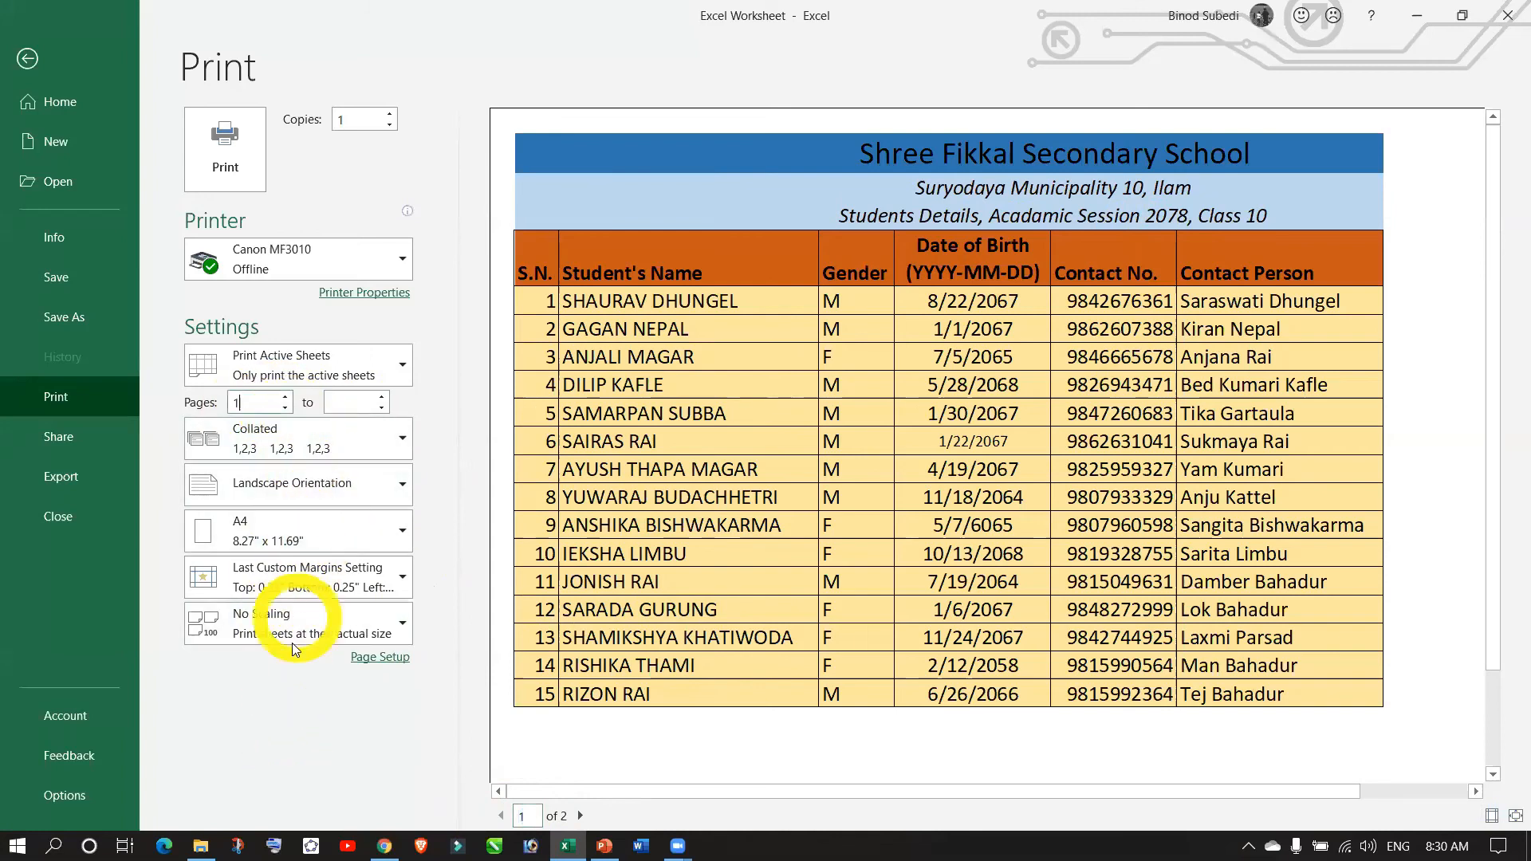
click(338, 404)
text(1)
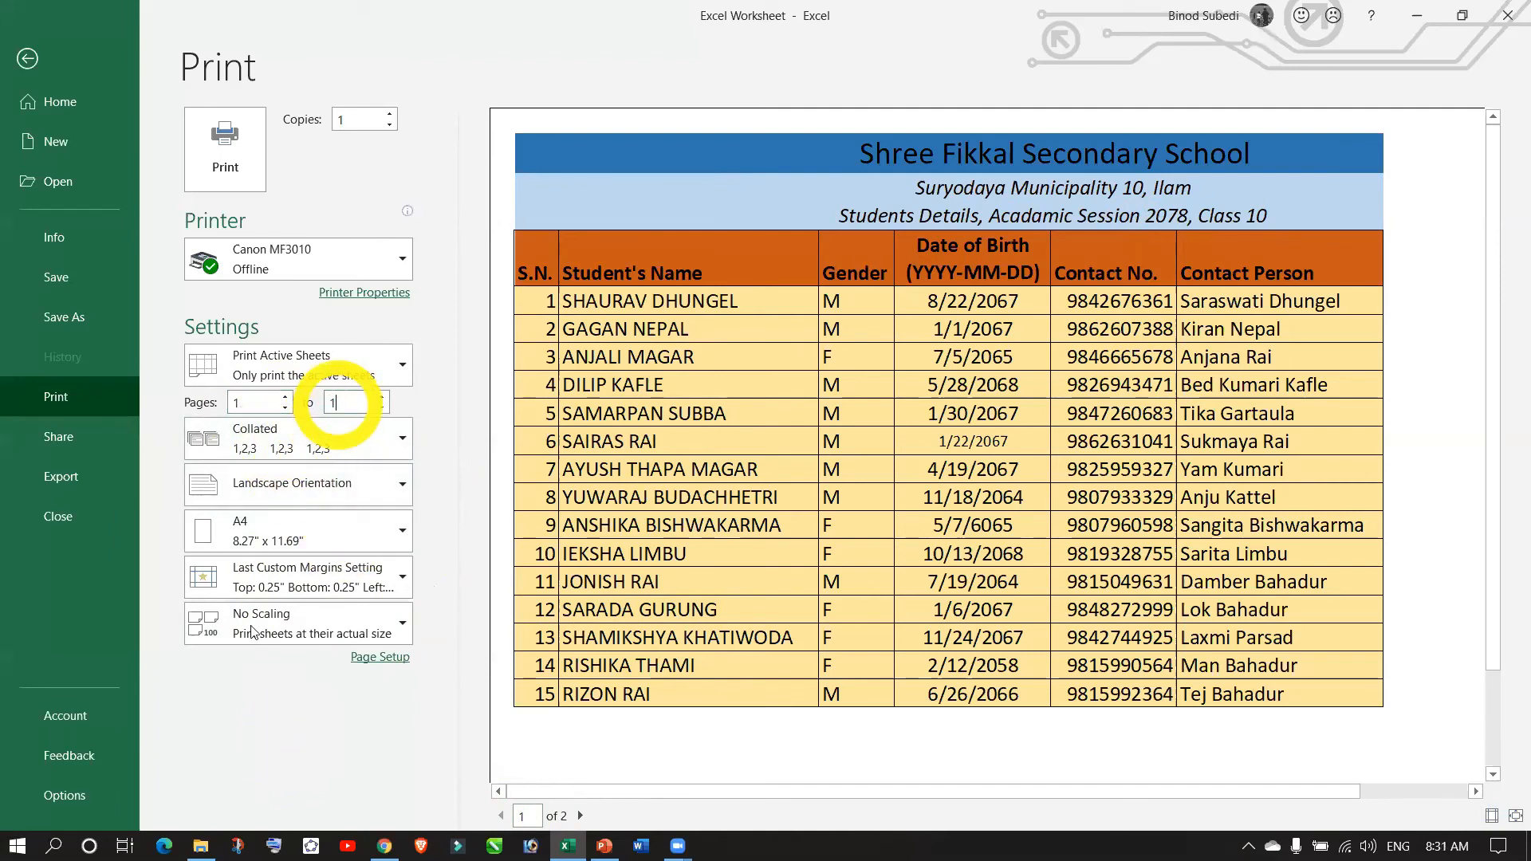
click(268, 772)
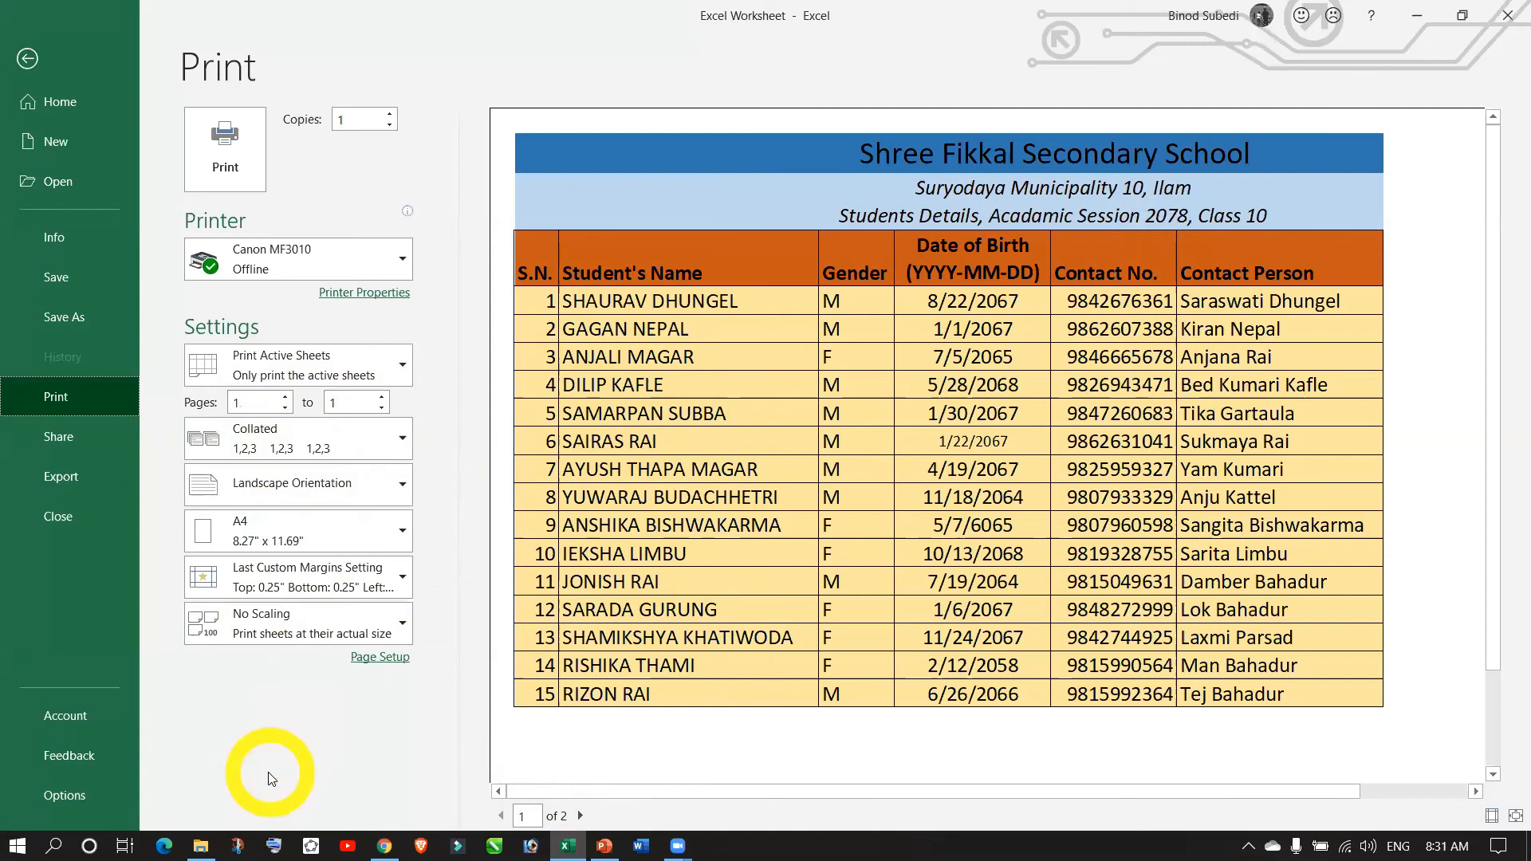
- Return to the worksheet and select the student table from S.N. through Contact Person, cells A4:F19
click(402, 368)
click(453, 385)
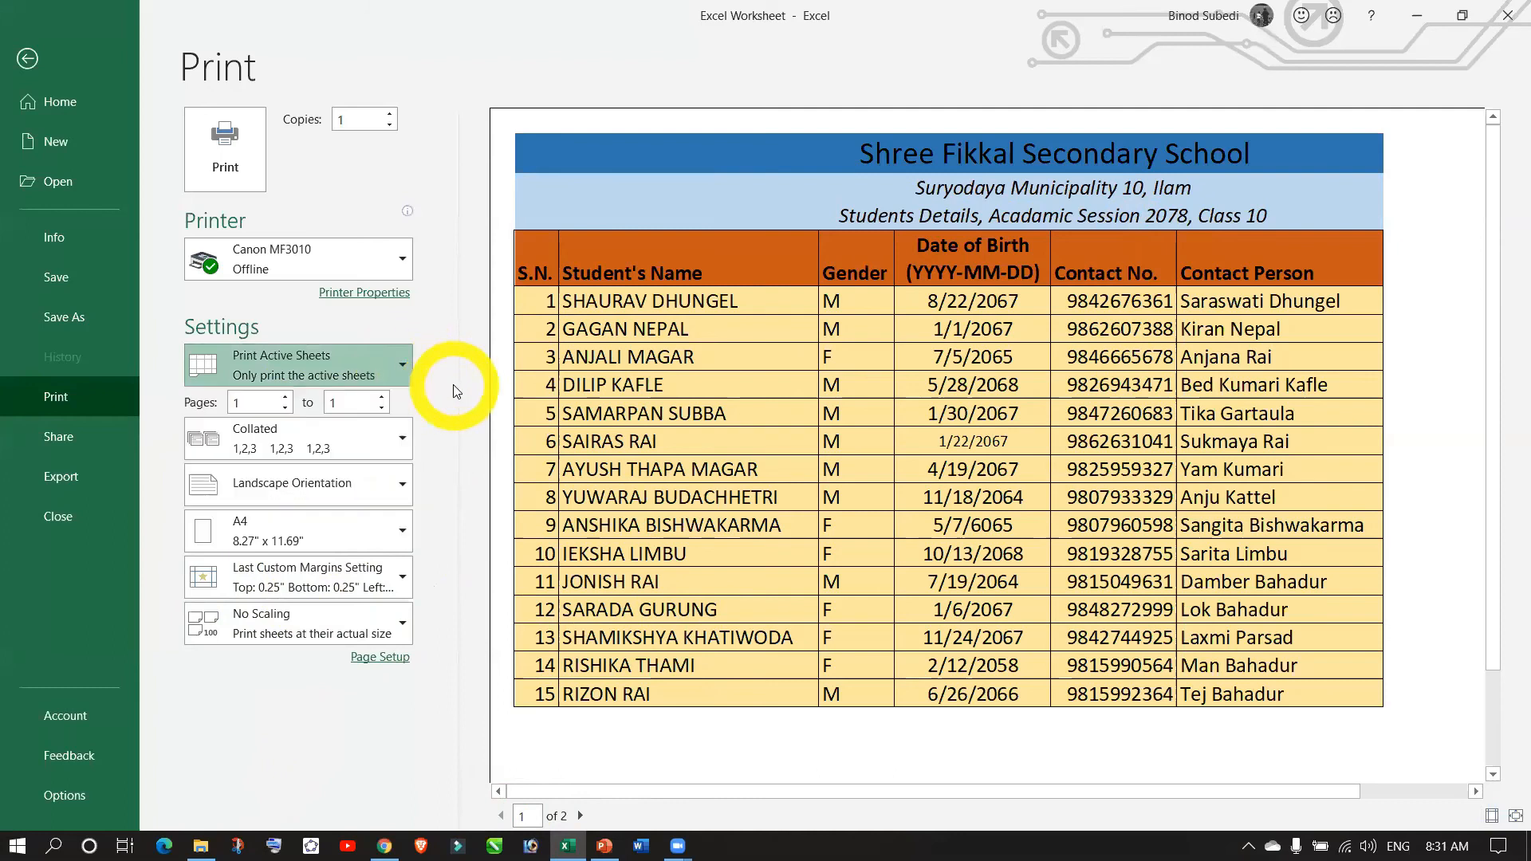
click(42, 59)
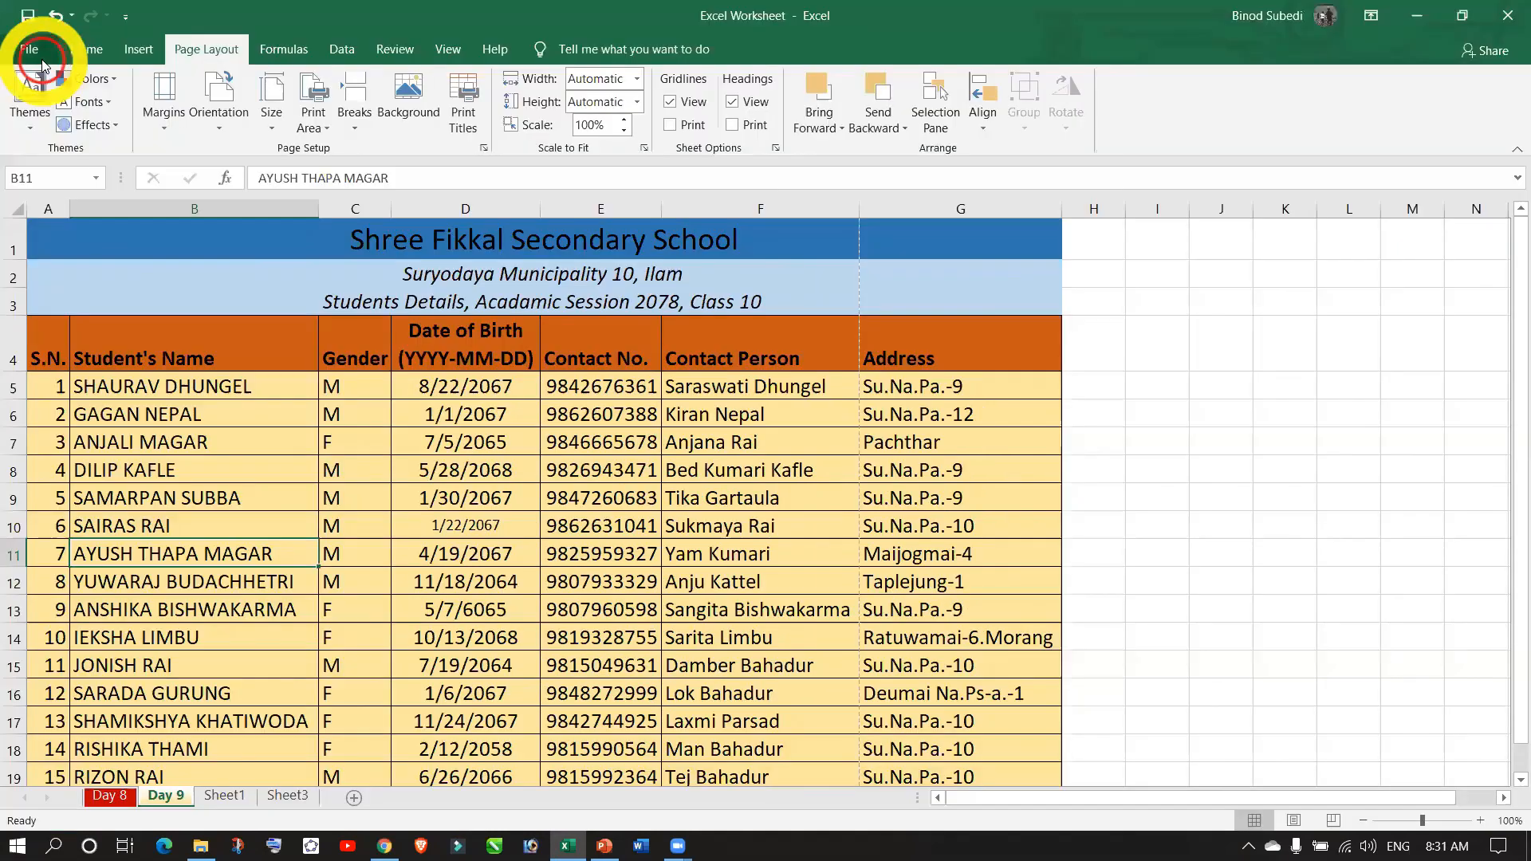
click(353, 468)
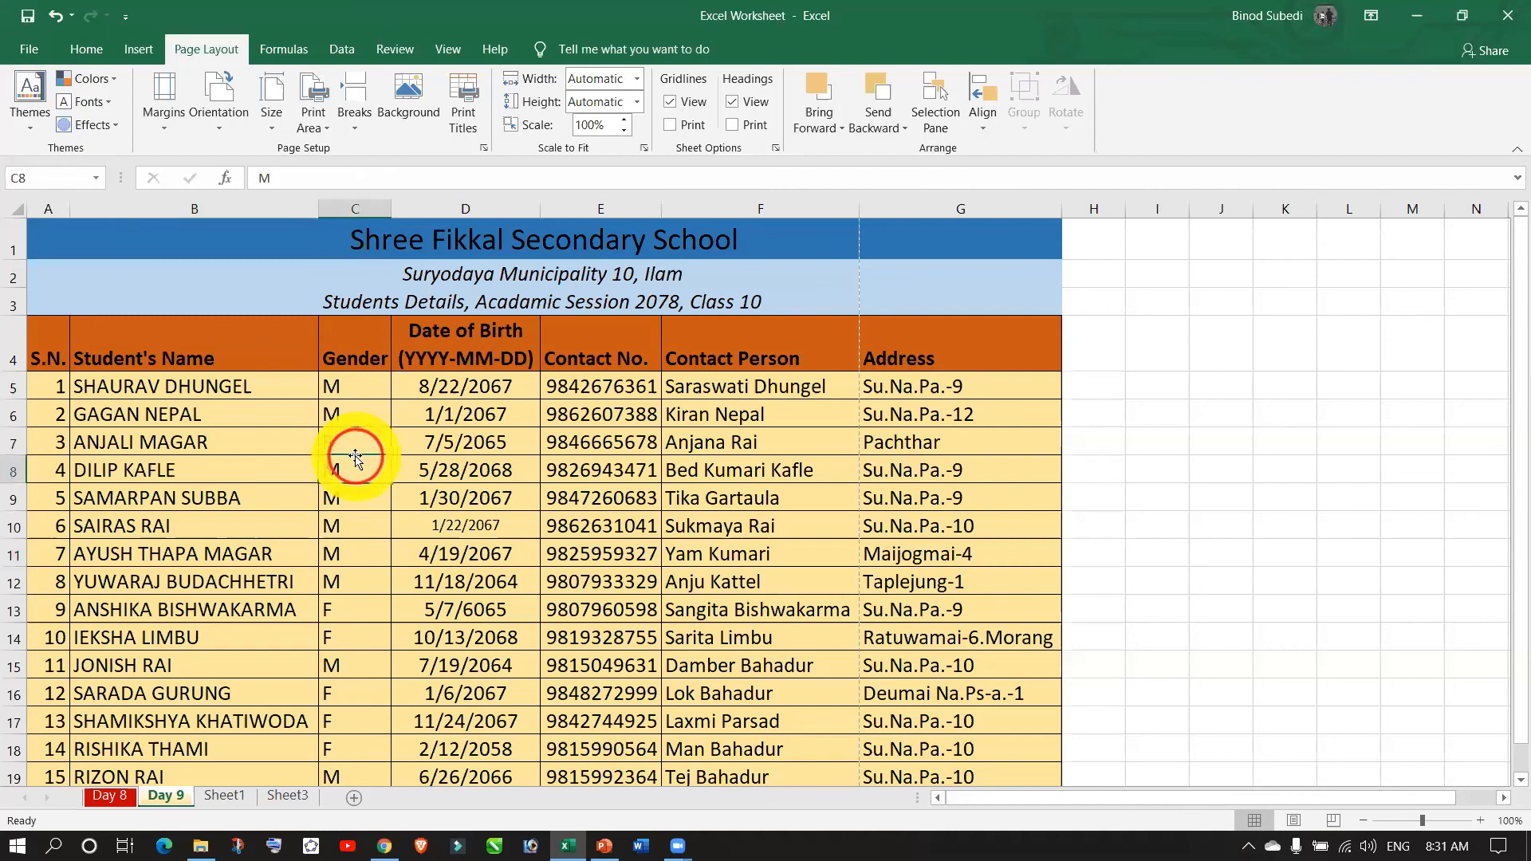
click(28, 50)
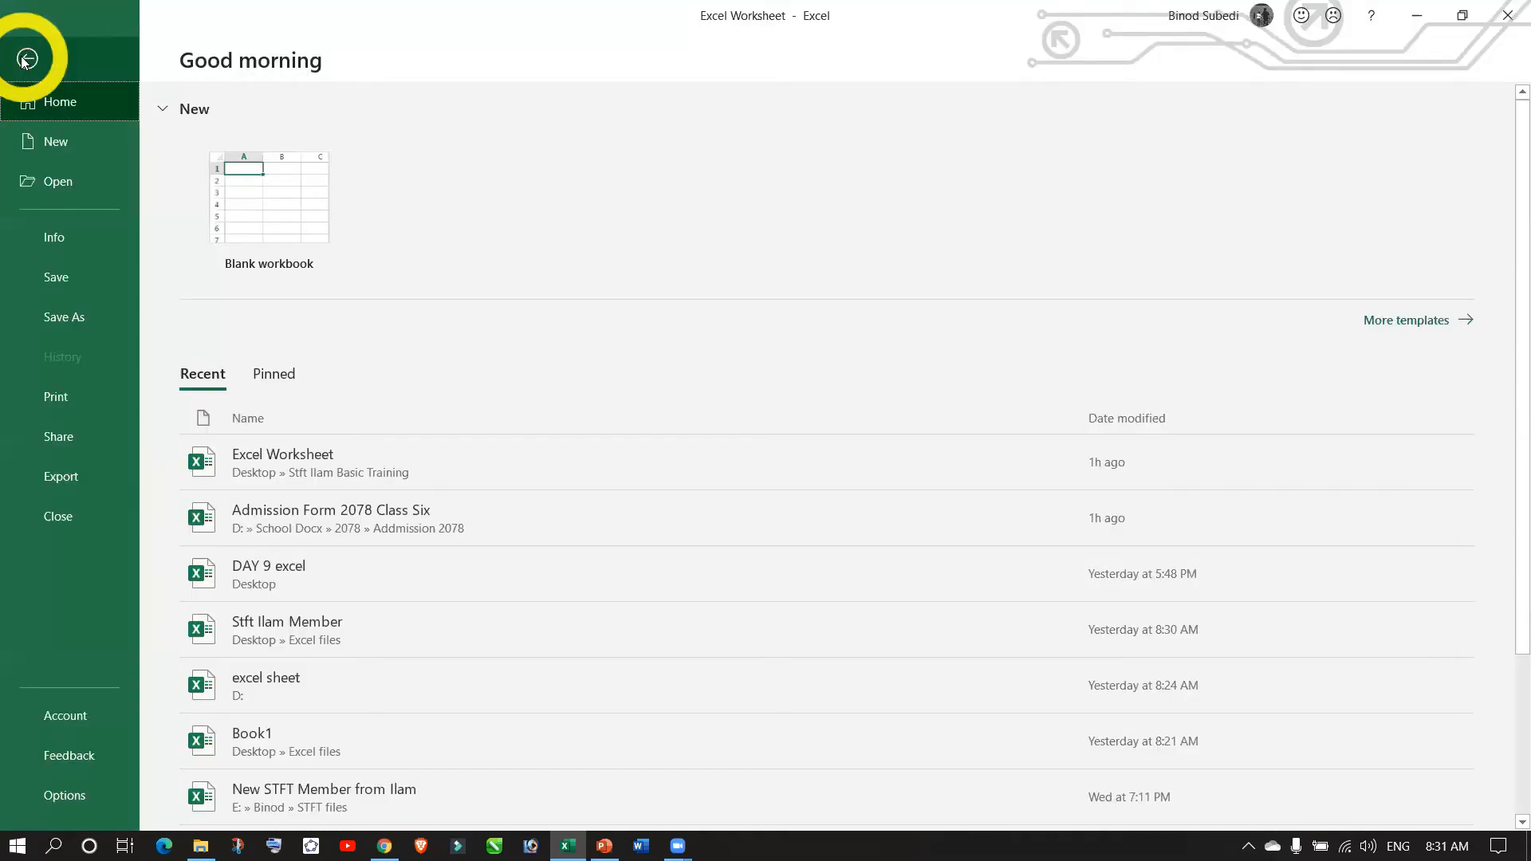
click(26, 59)
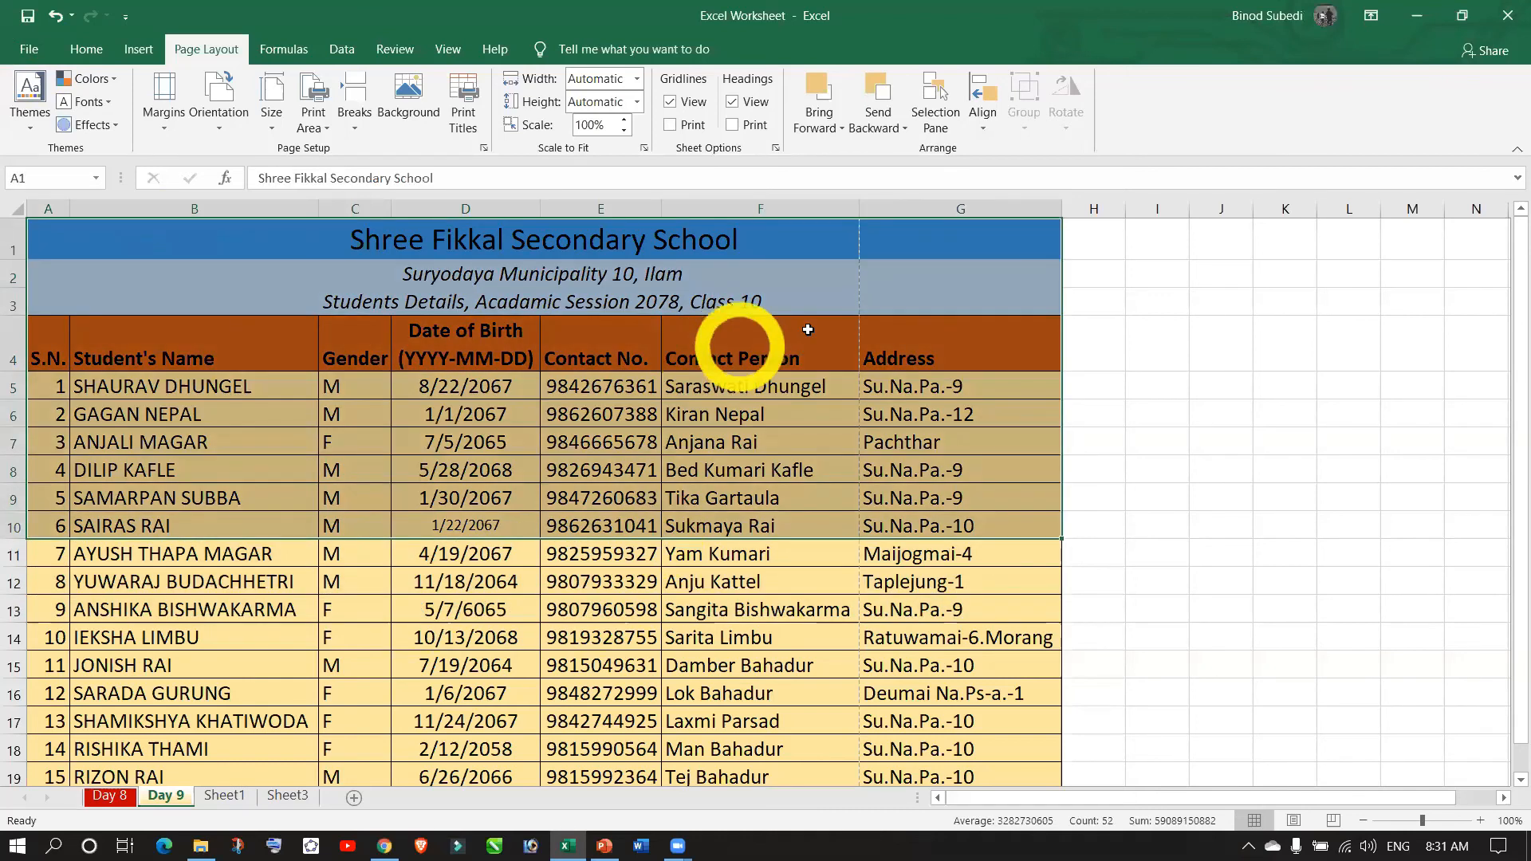
click(807, 336)
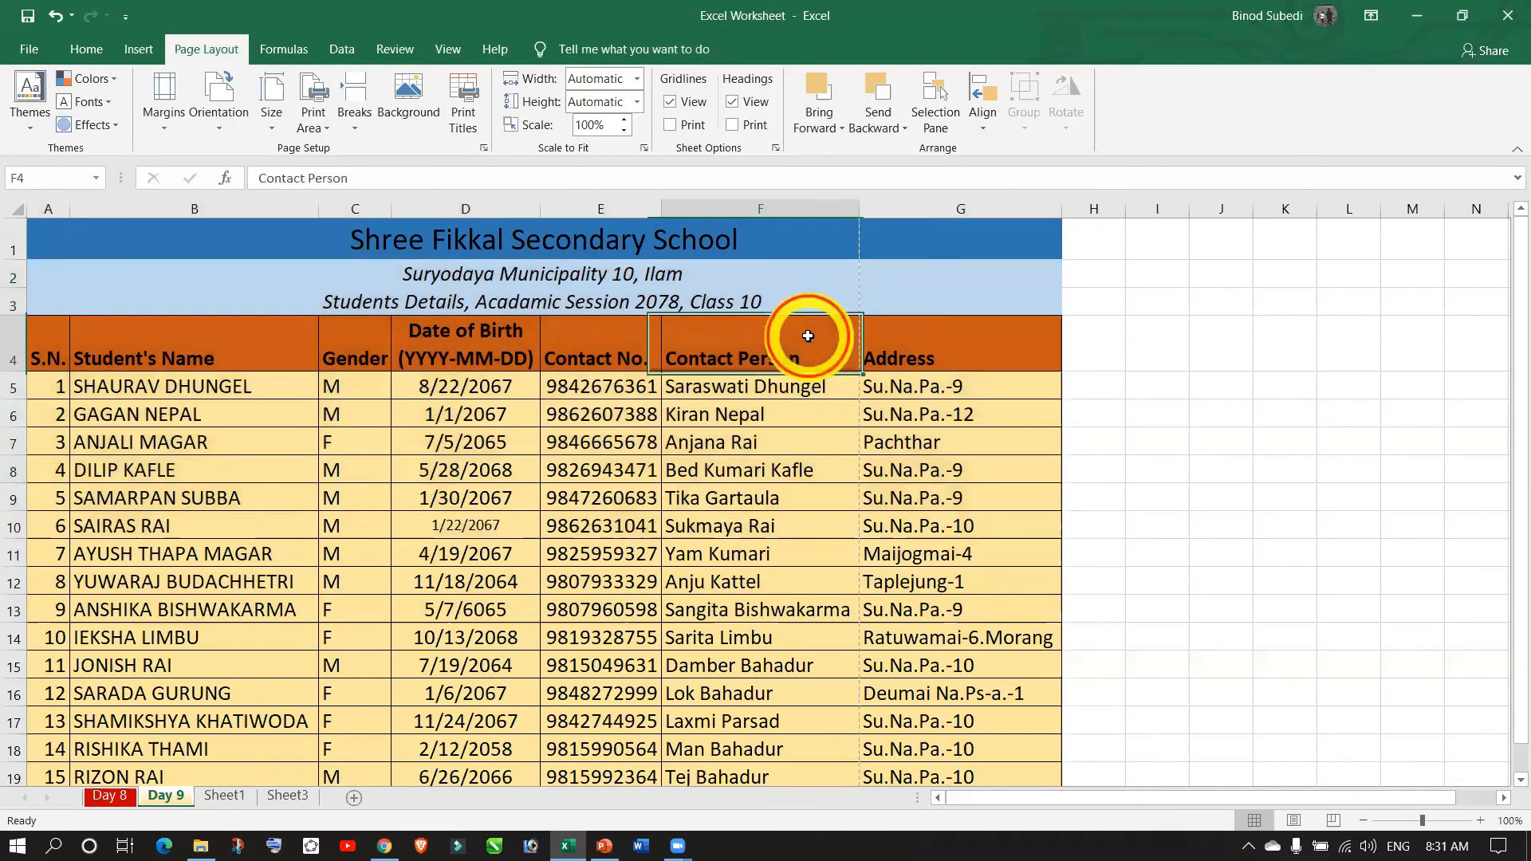
drag(43, 345, 697, 789)
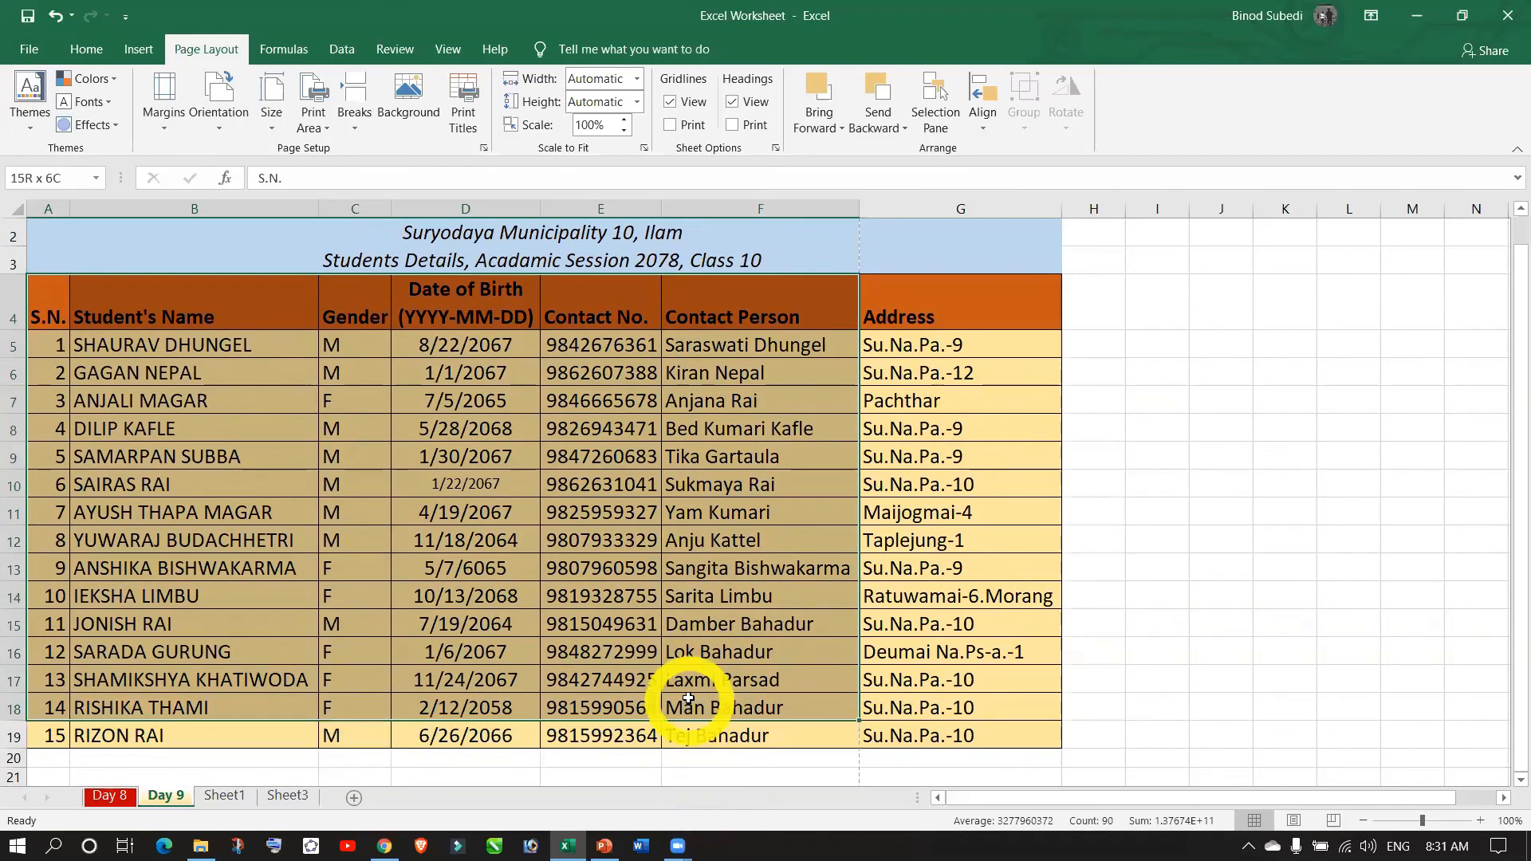
drag(690, 736, 690, 735)
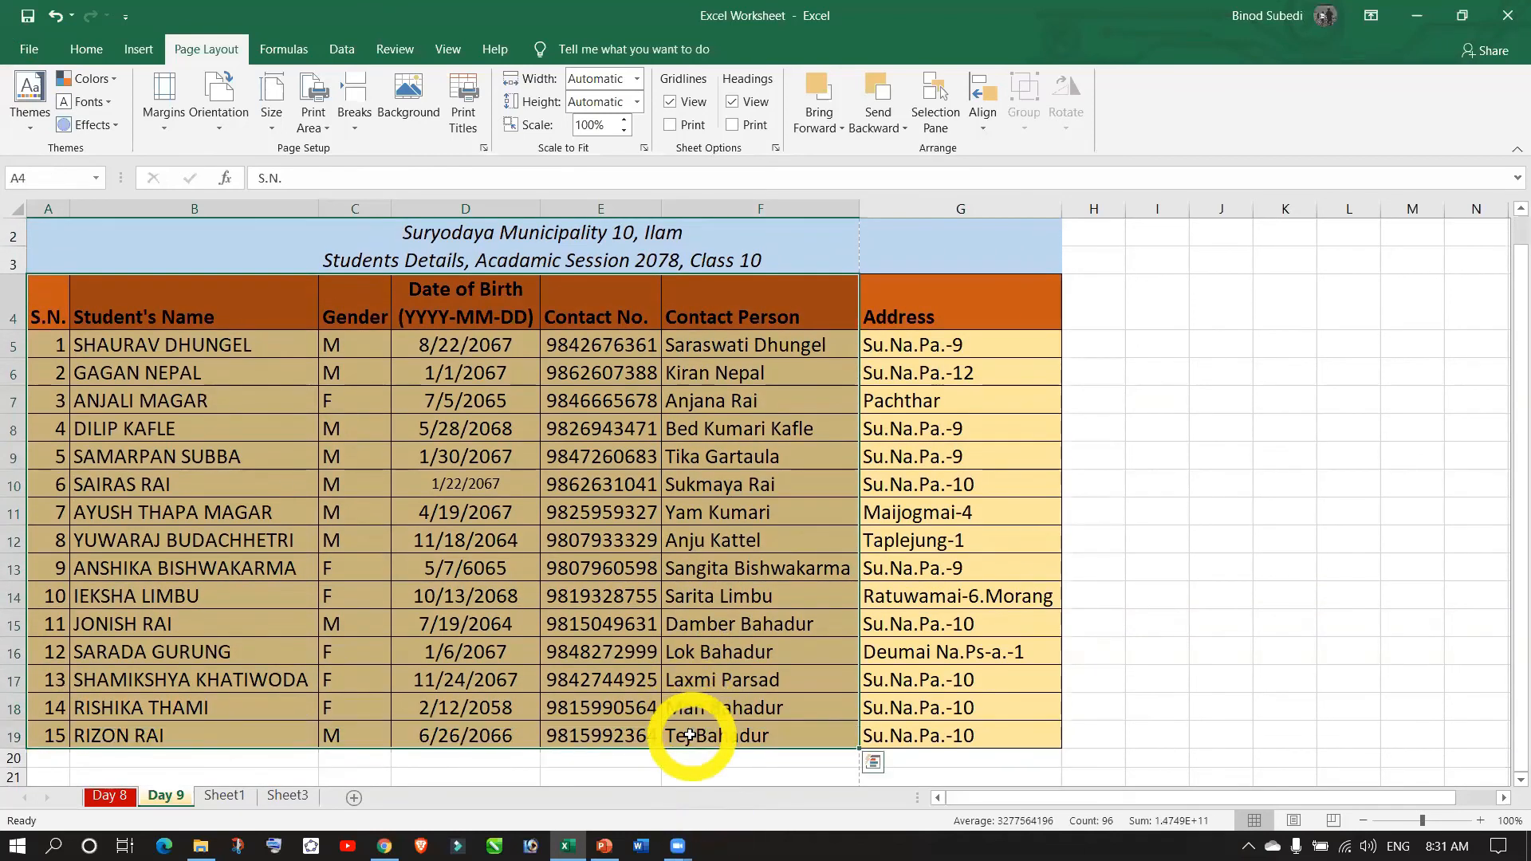
- Open the print settings and choose Print Selection so only the selected cells are printed
click(24, 46)
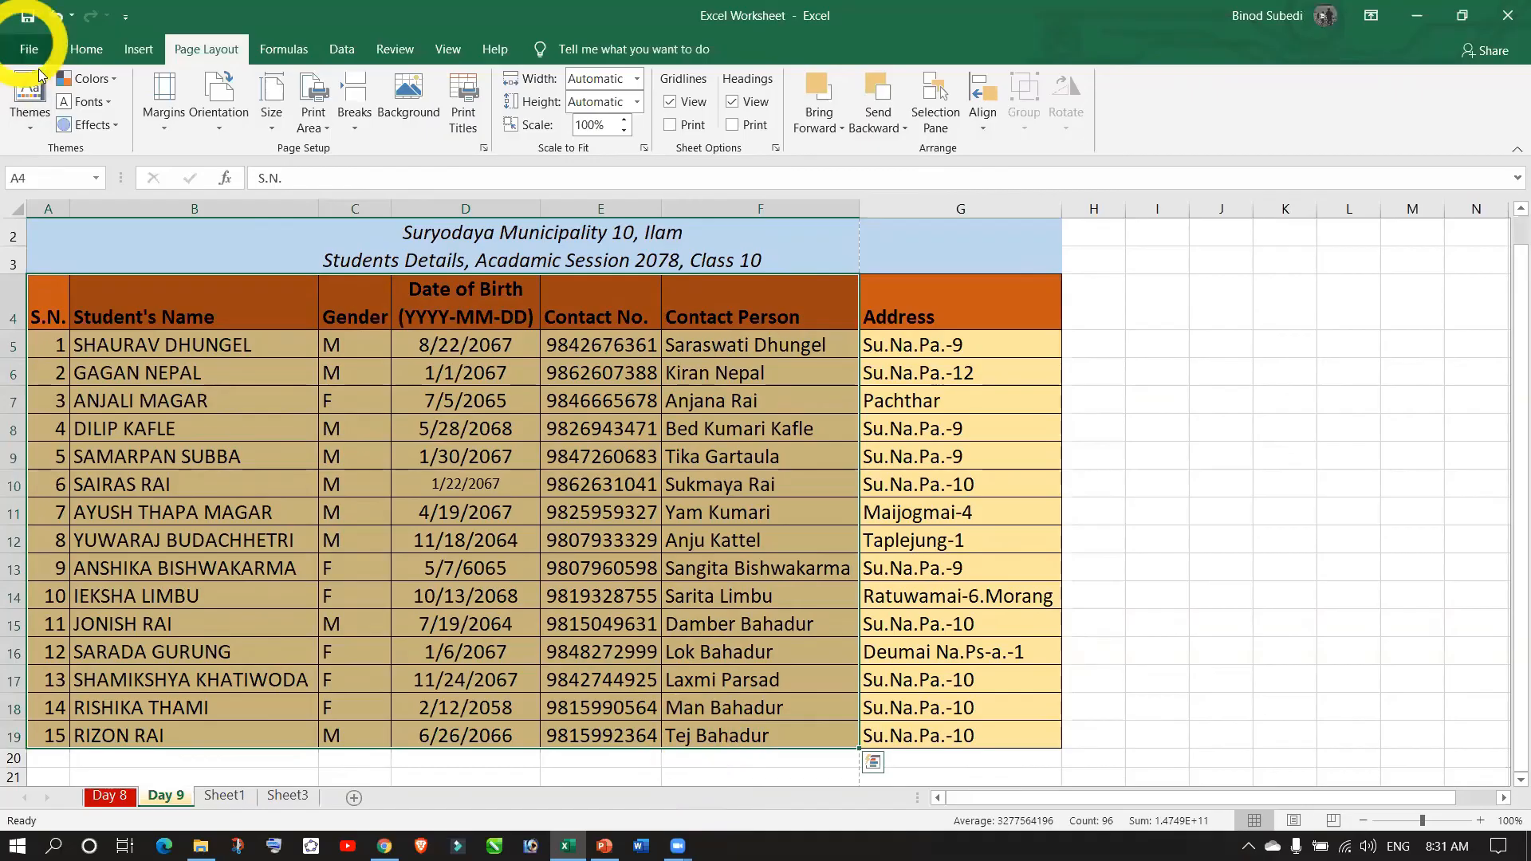
click(299, 343)
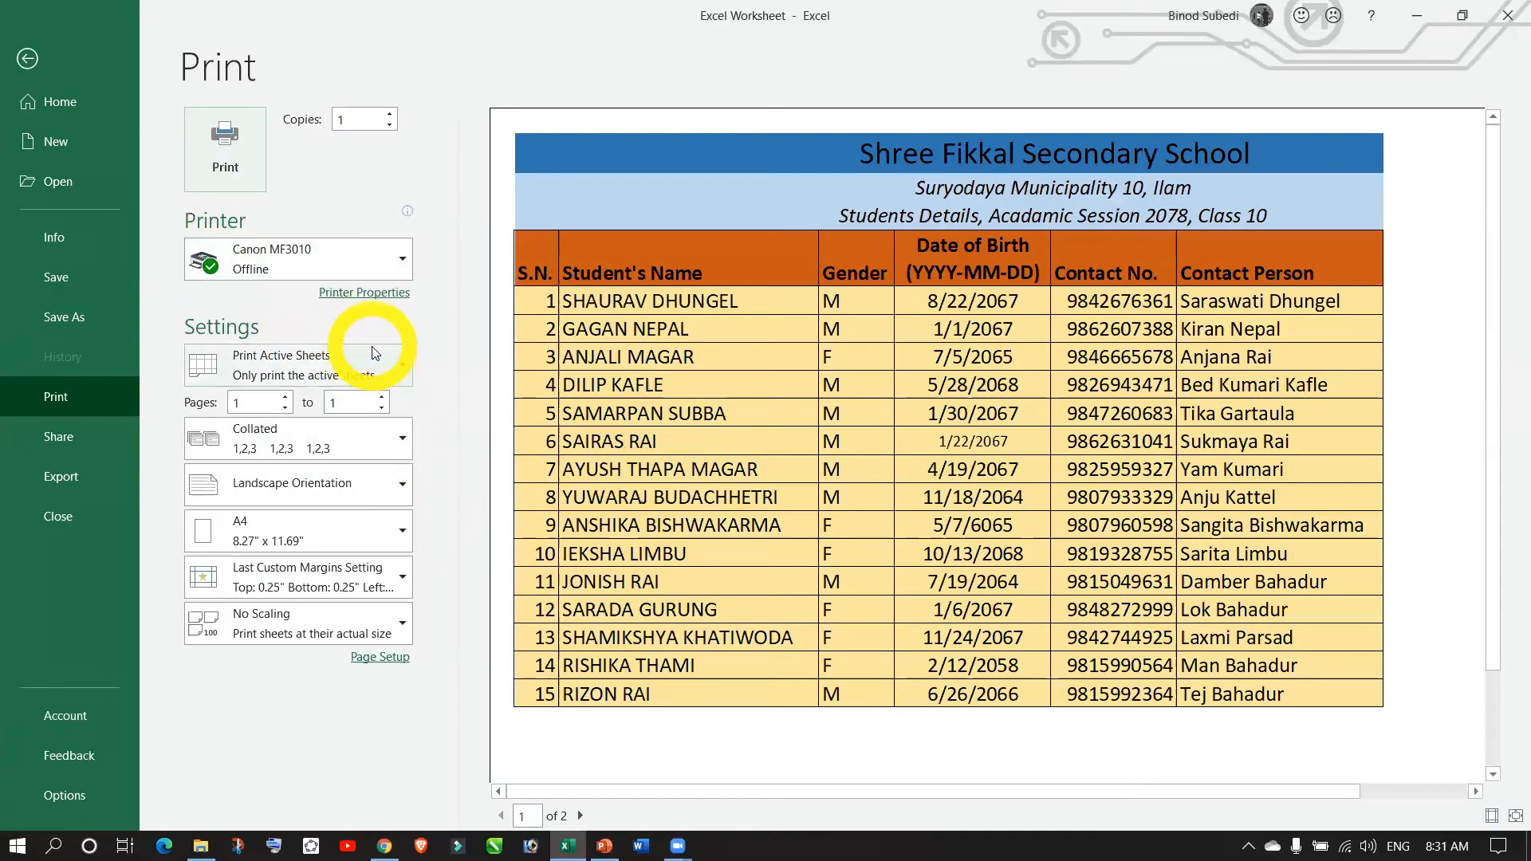
click(394, 365)
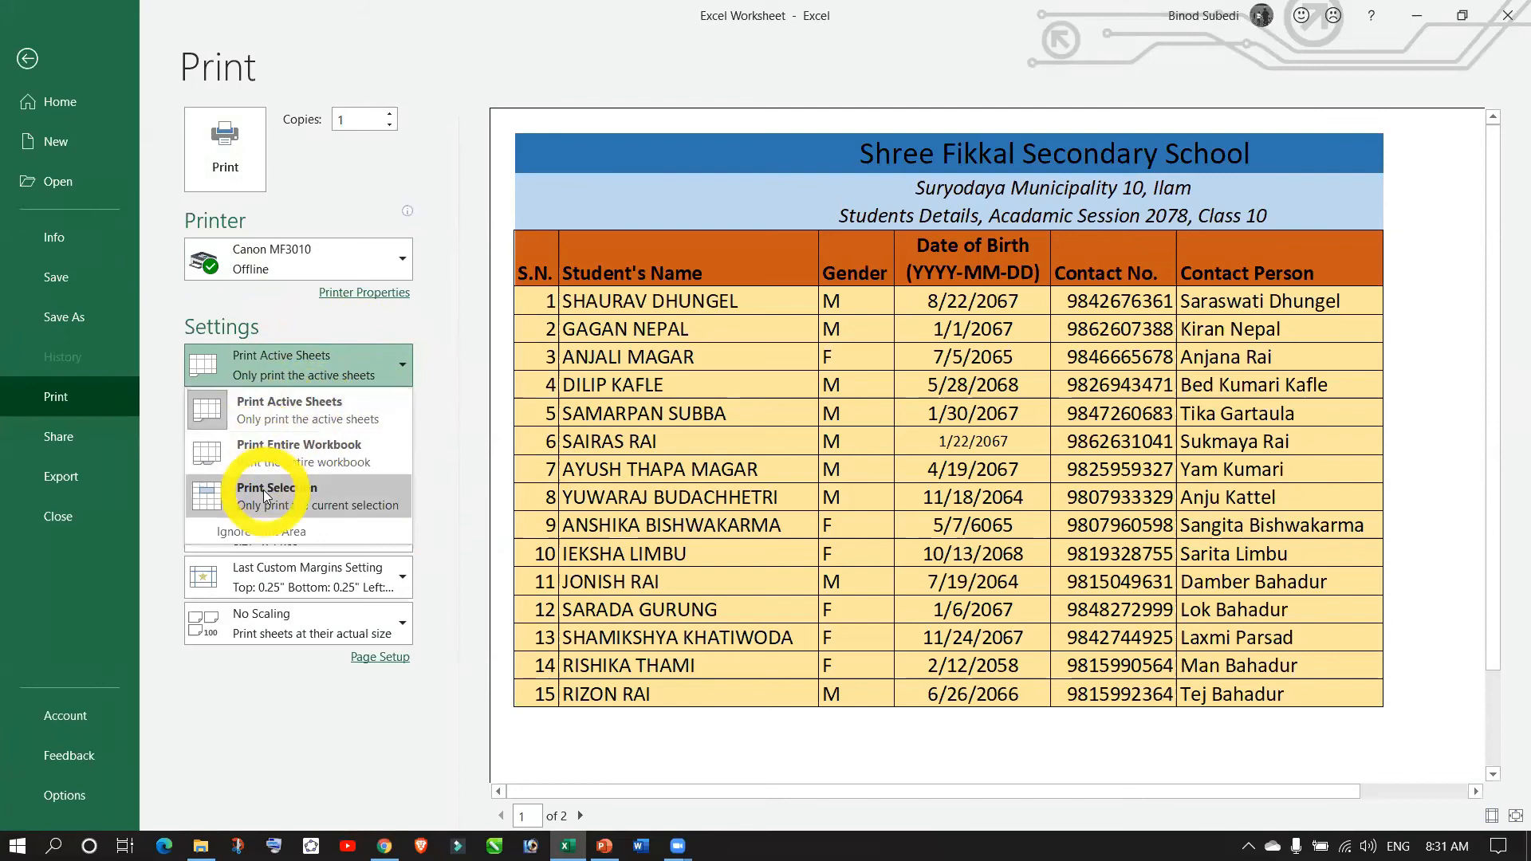
click(309, 496)
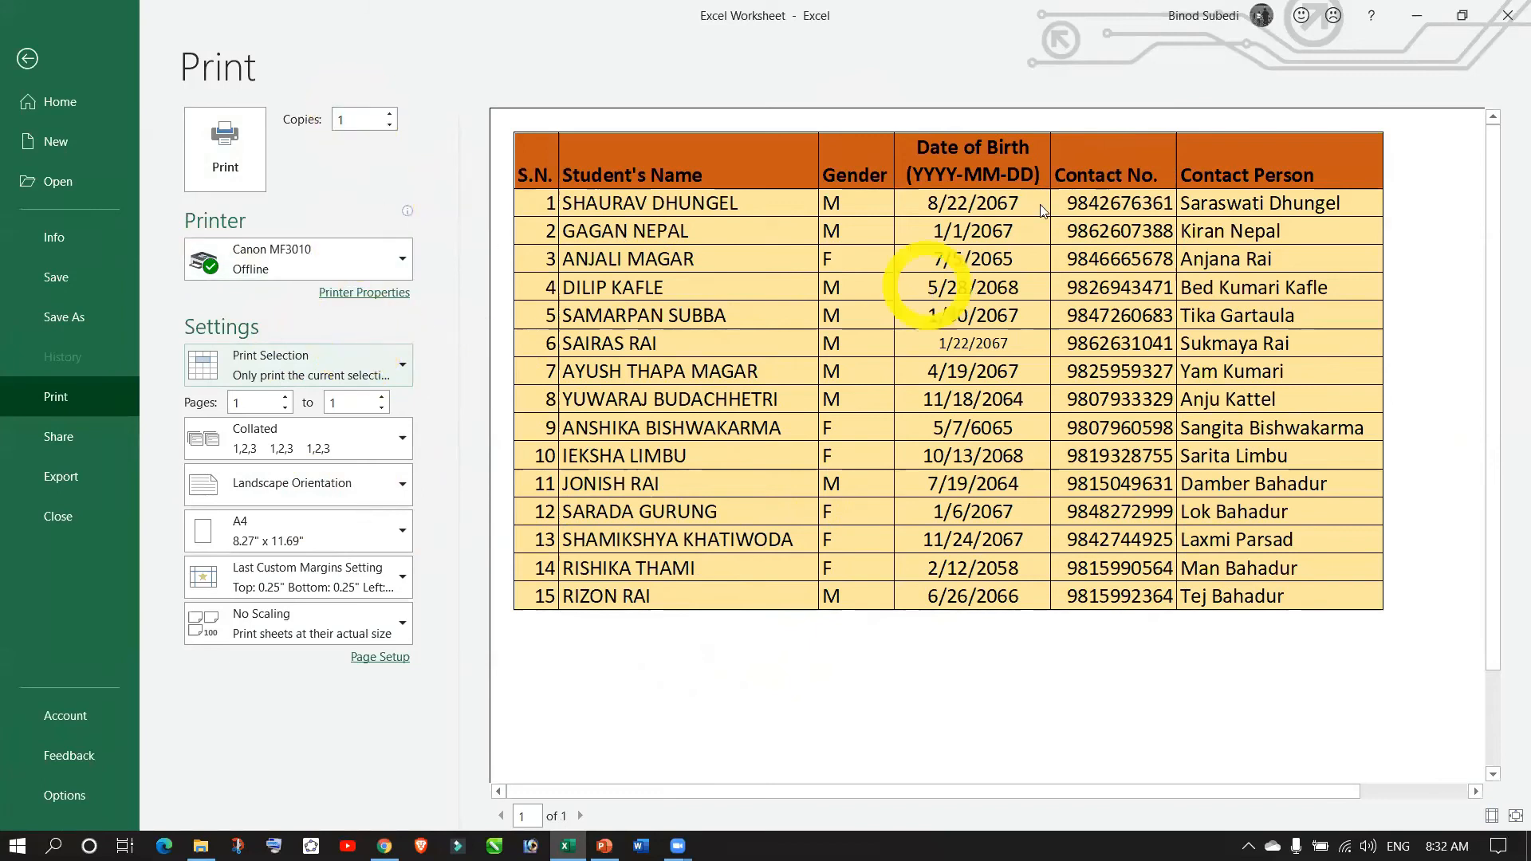
- Set the number of printed copies to 2
double_click(356, 120)
text(2)
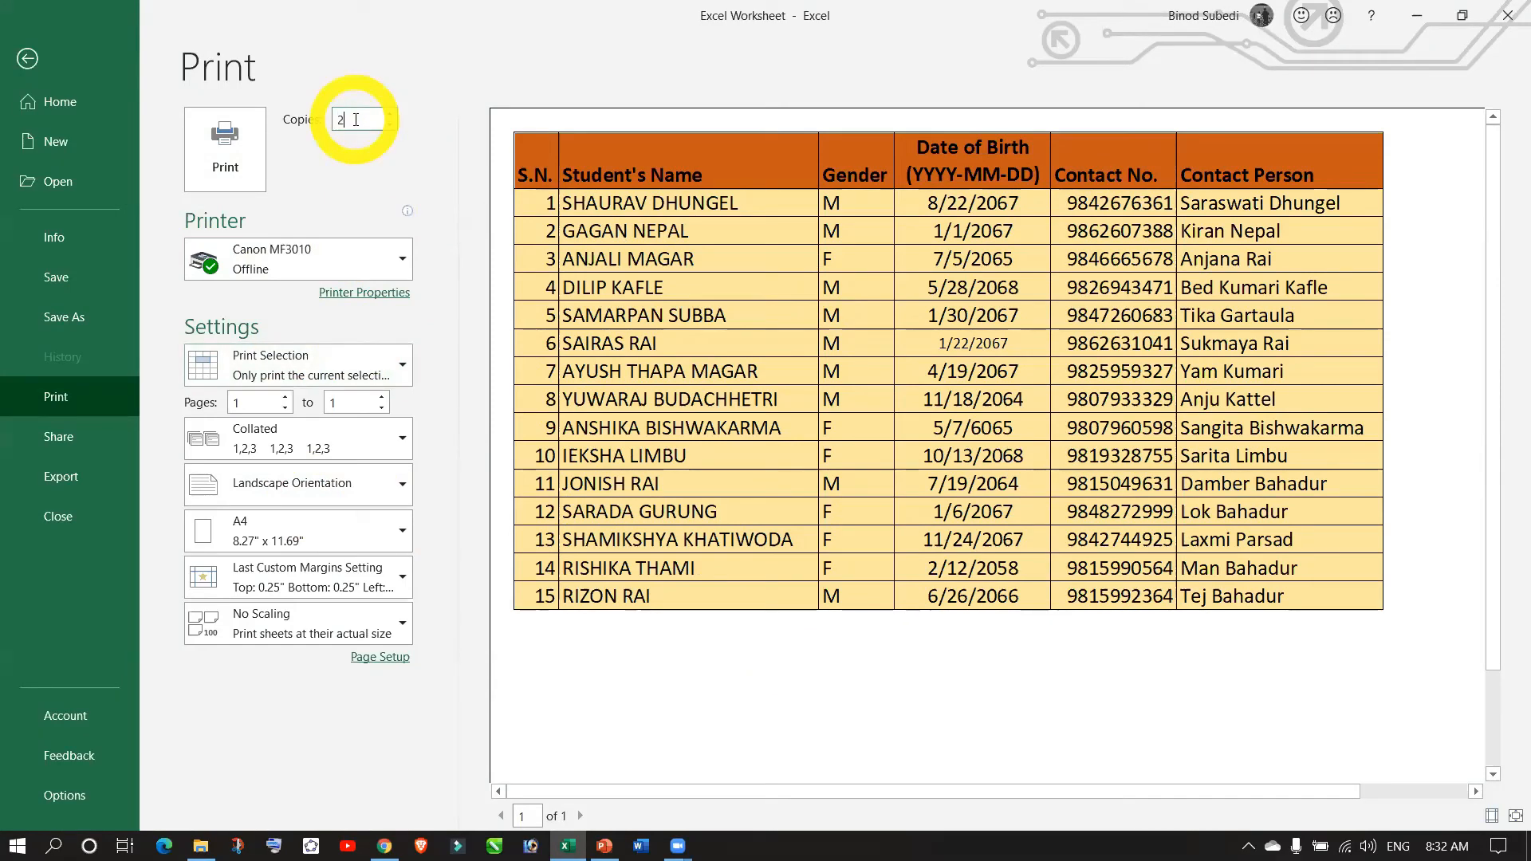
click(416, 191)
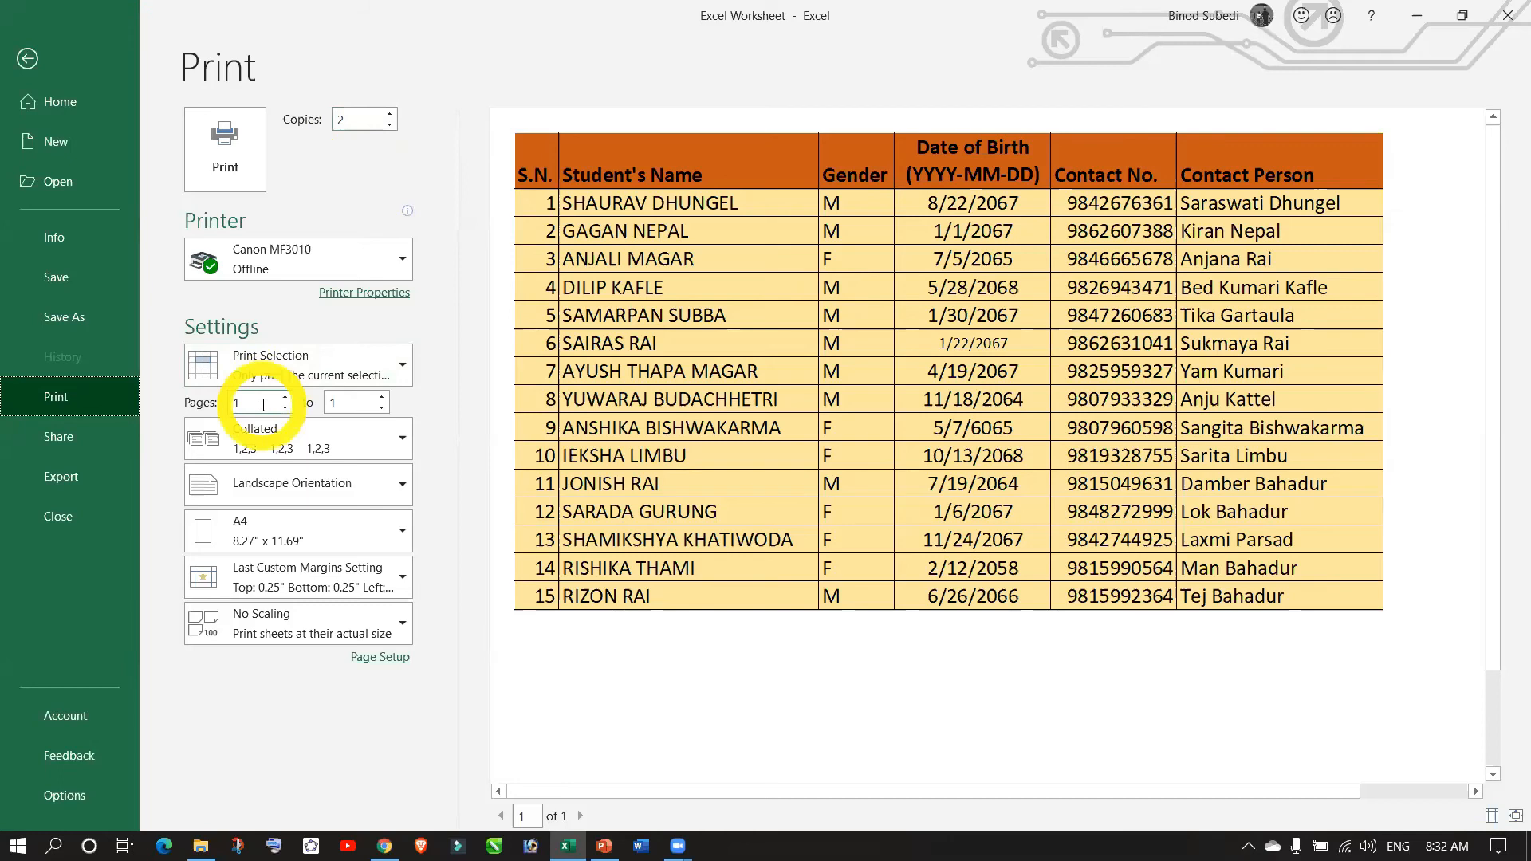
- Set the last page of the print range to 2 and switch what is printed to Print Active Sheets
double_click(341, 405)
key(BackSpace)
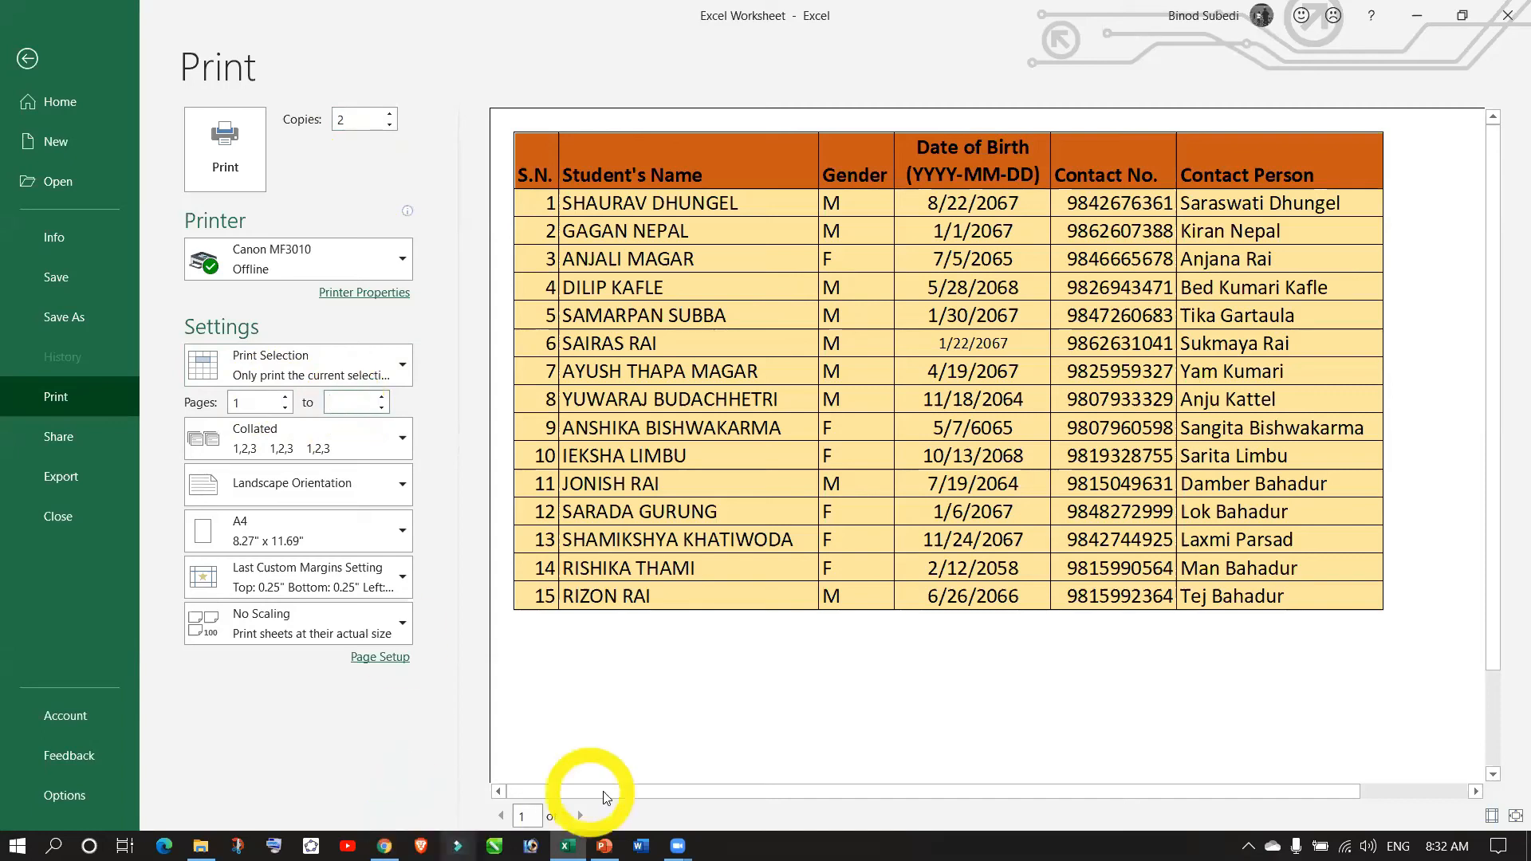
click(338, 402)
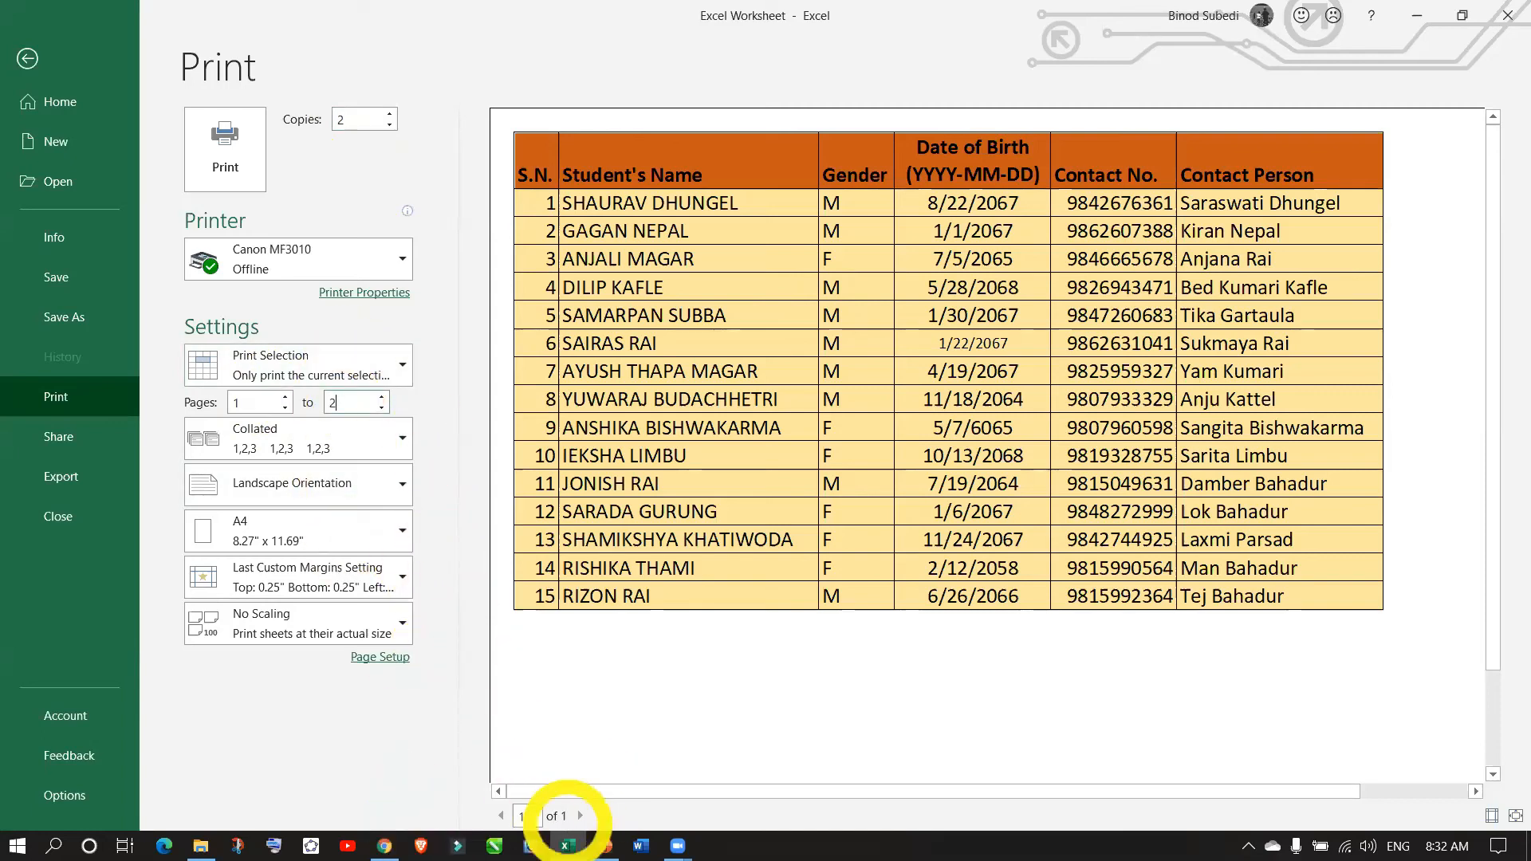
click(387, 367)
click(311, 409)
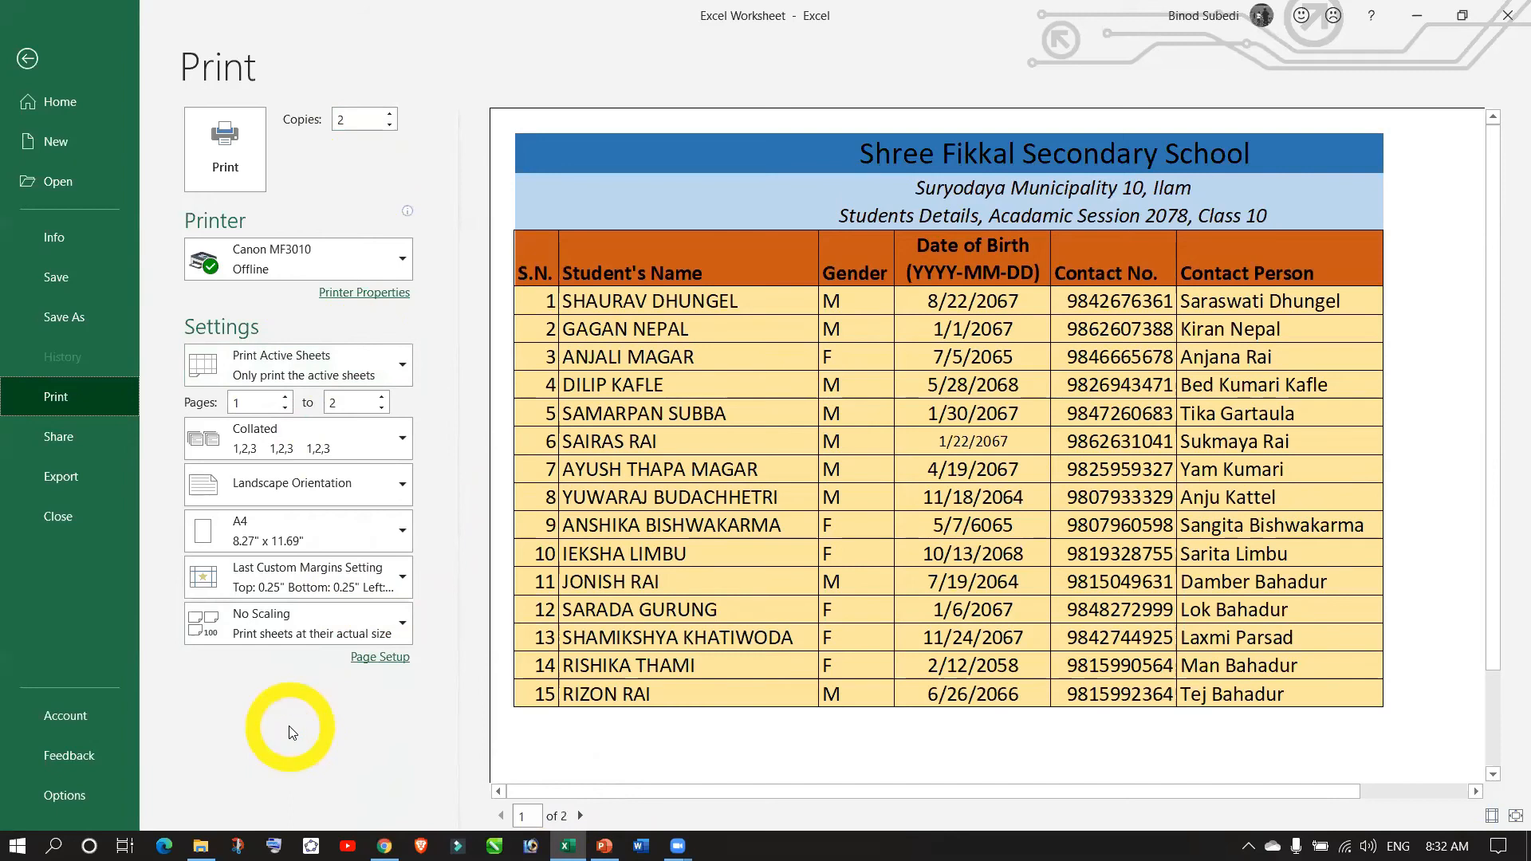
- Preview the student table in Portrait Orientation and restore Landscape Orientation
click(368, 489)
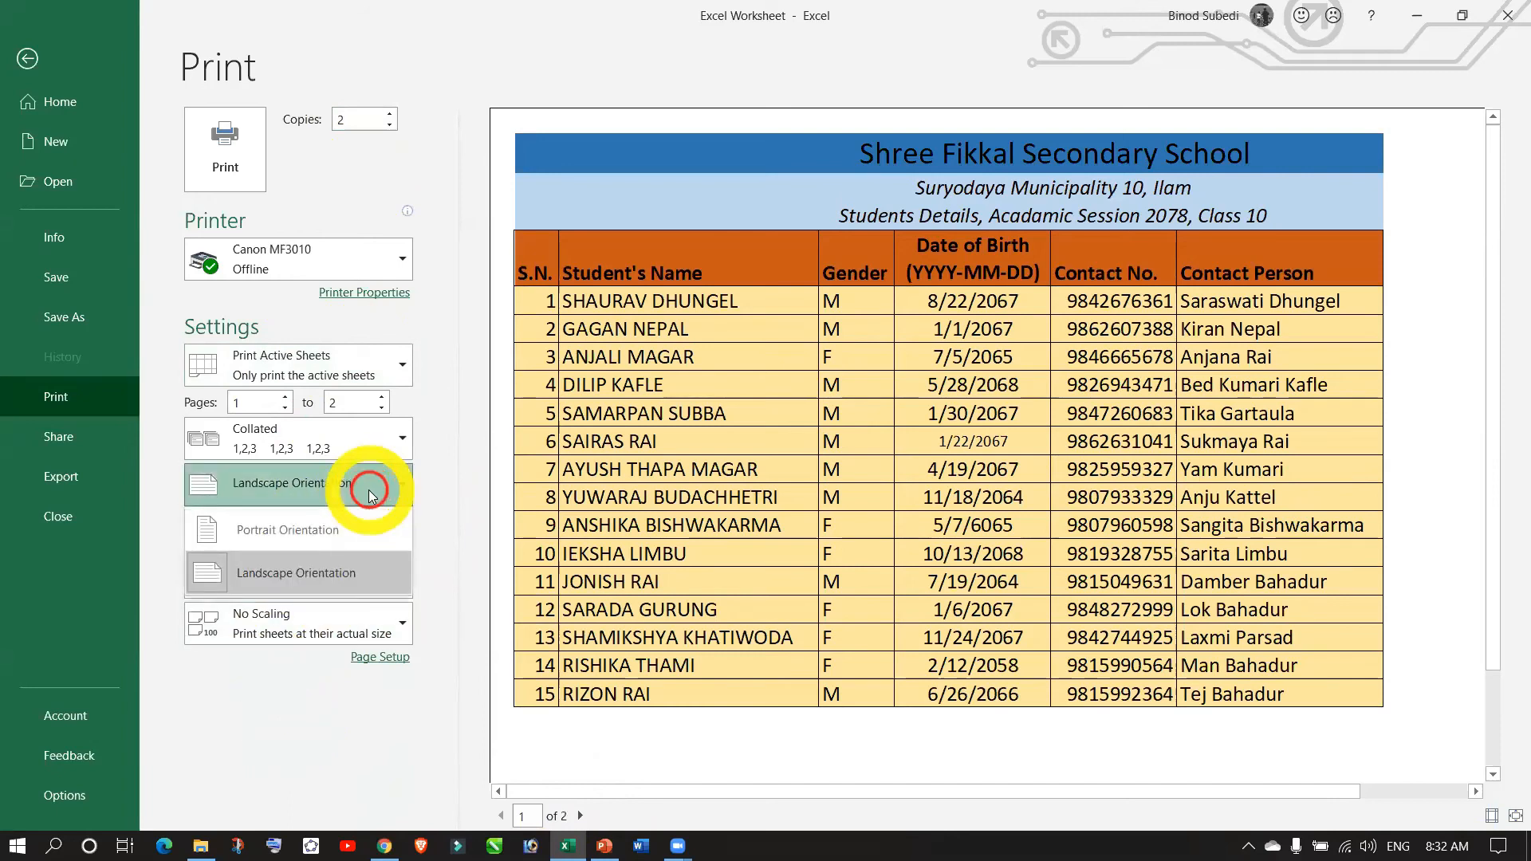
click(348, 531)
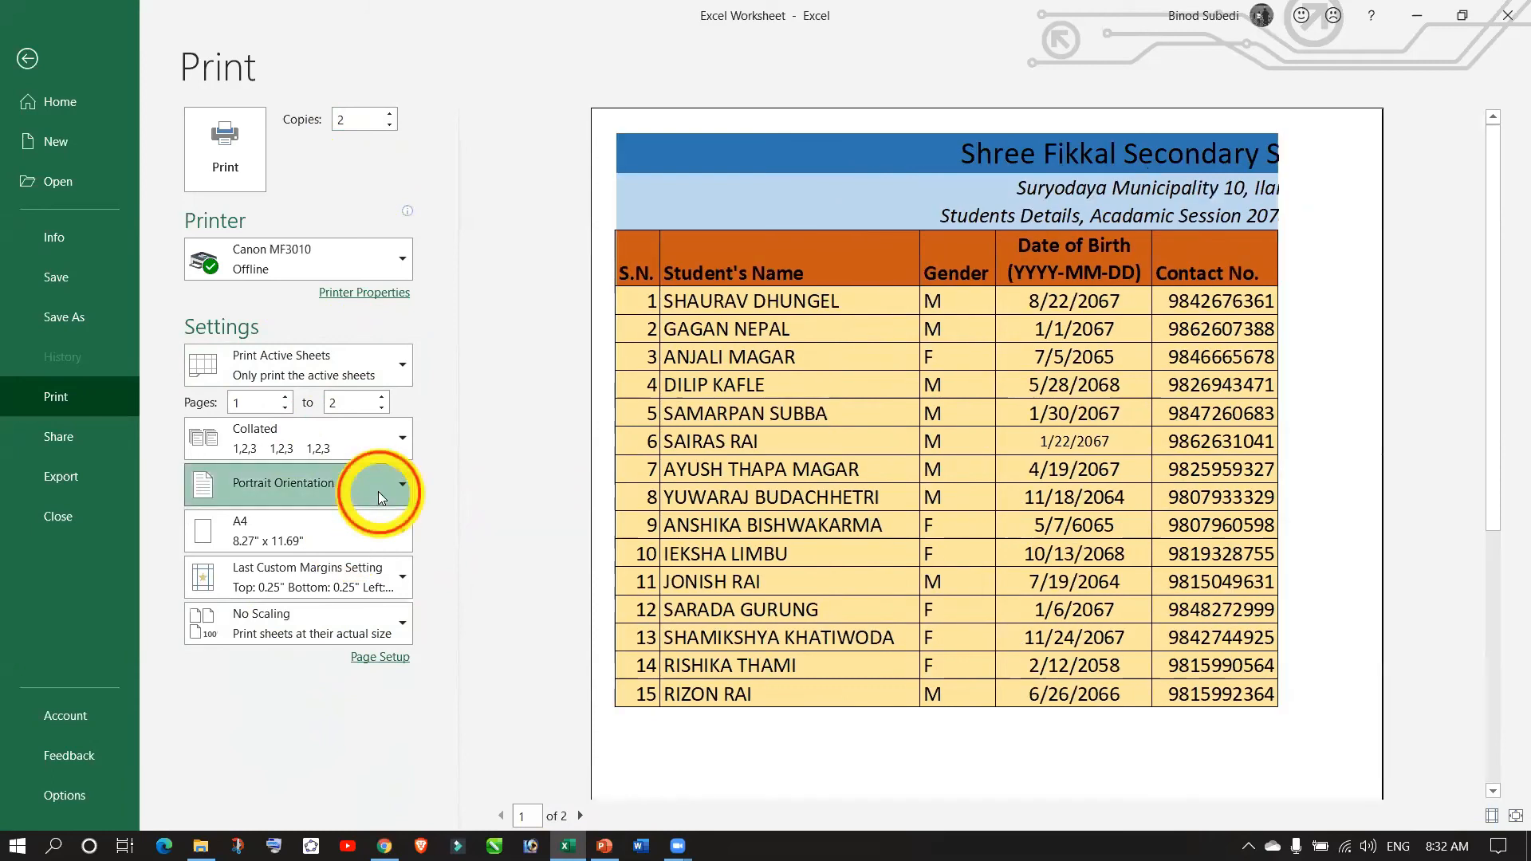
click(378, 492)
click(359, 569)
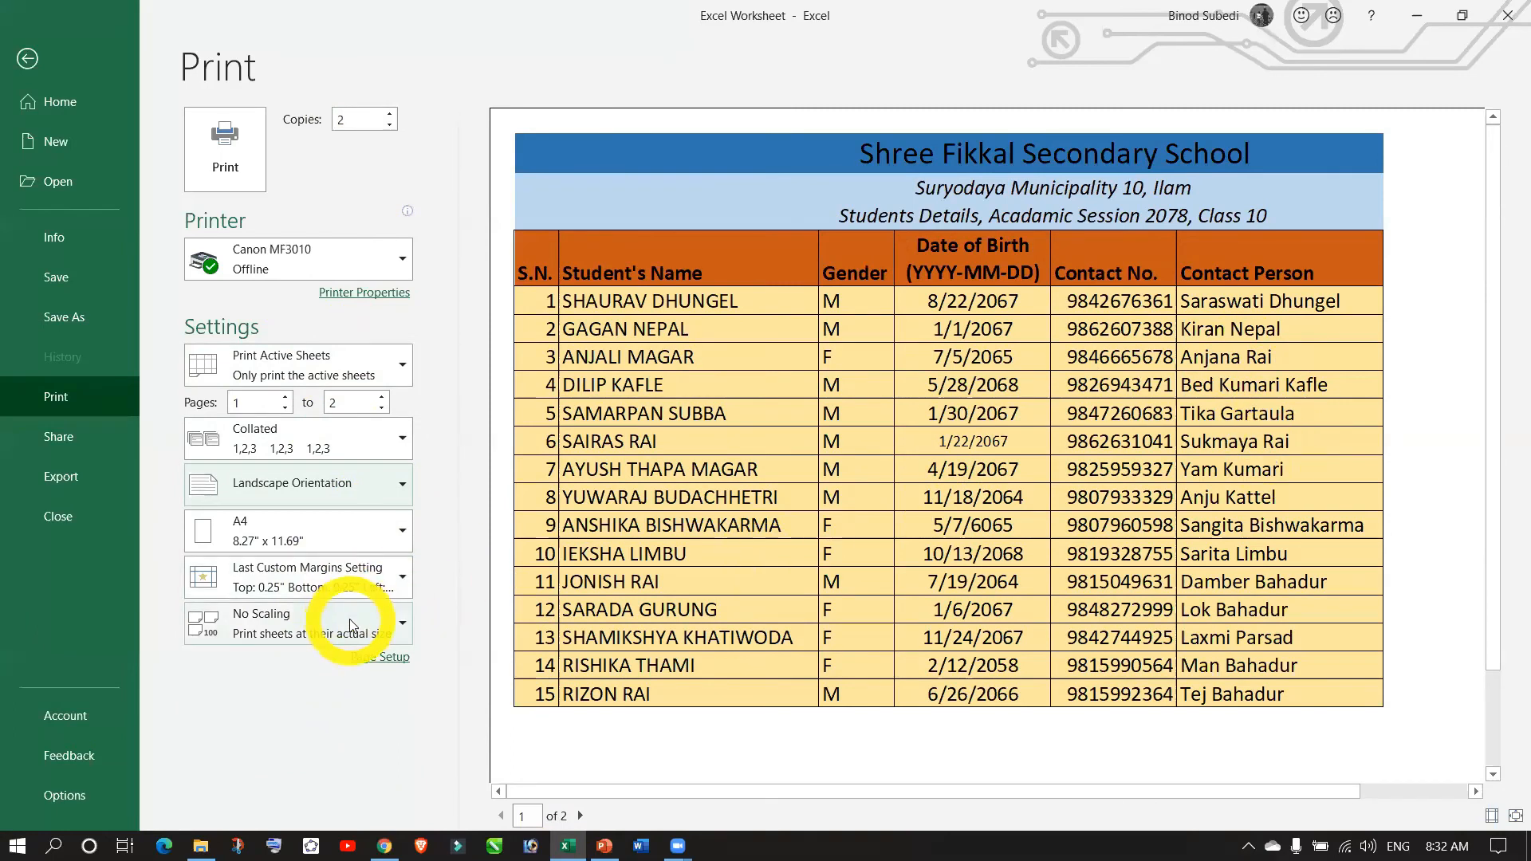
- Set the print scaling to Fit Sheet on One Page
click(400, 634)
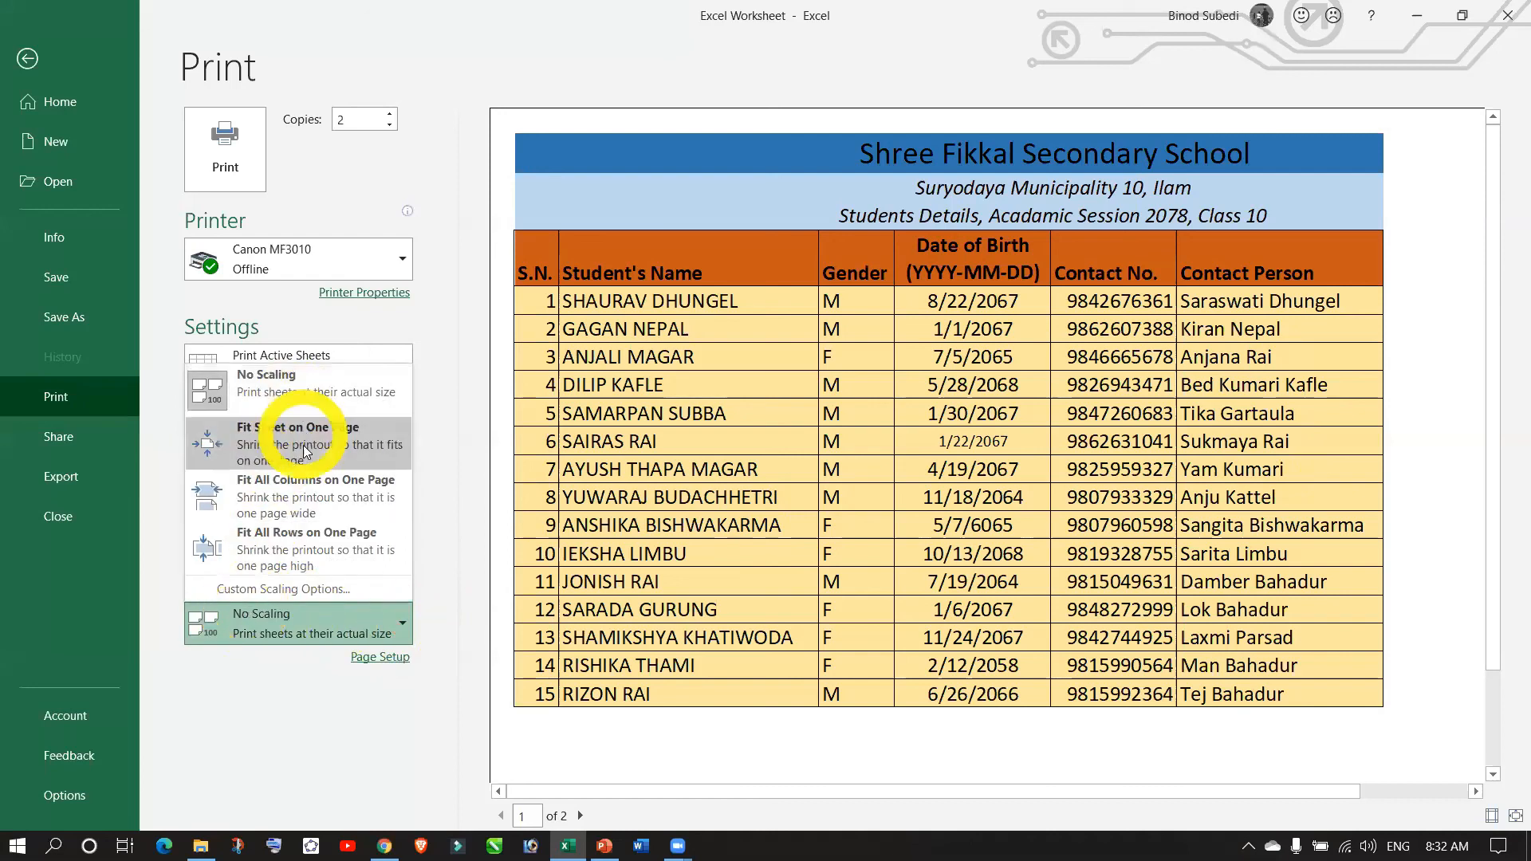
click(329, 746)
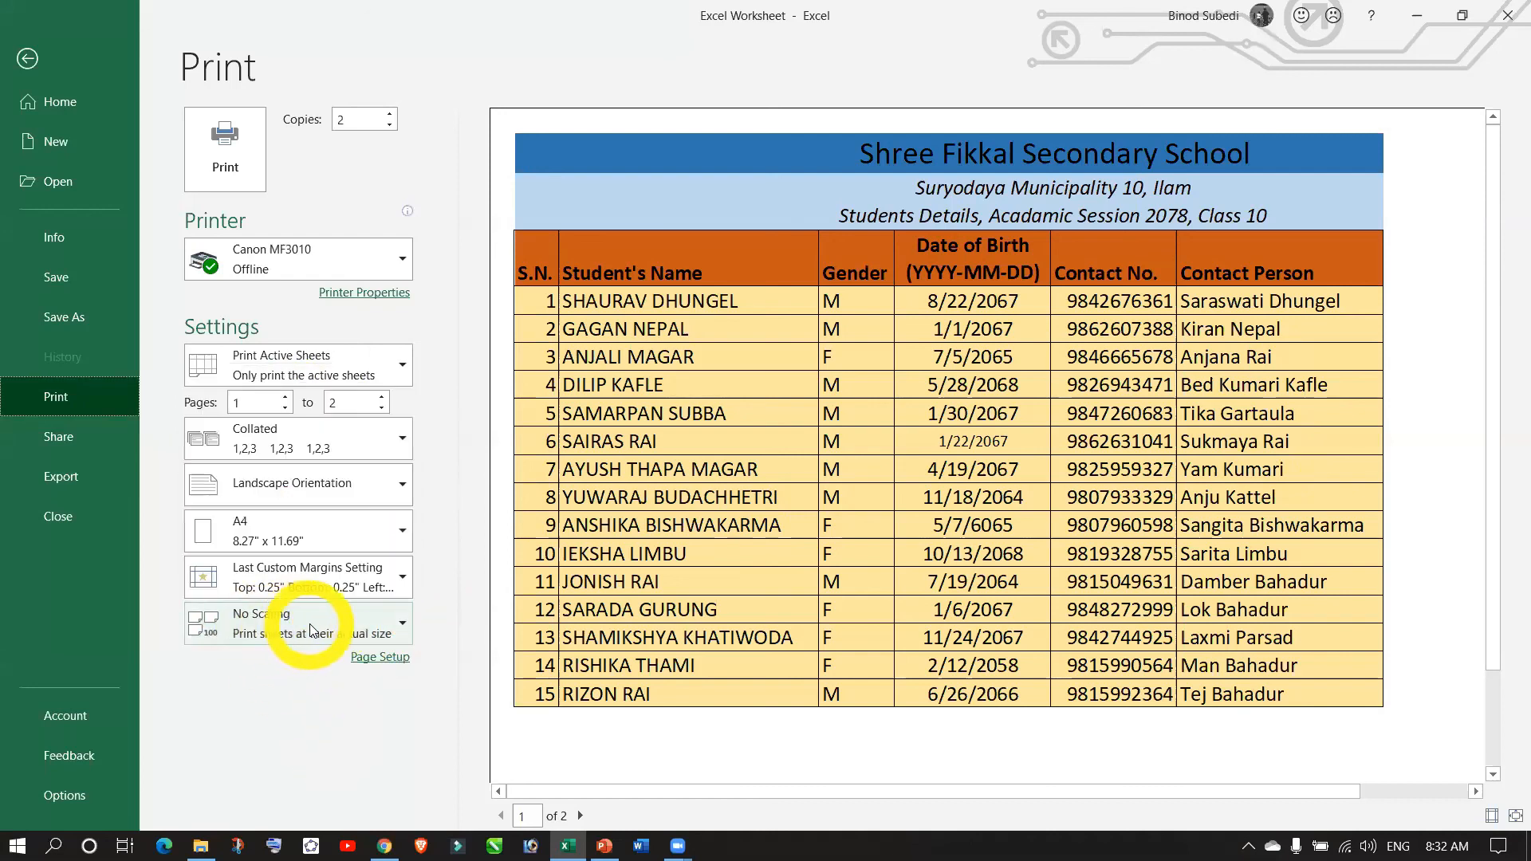
click(402, 630)
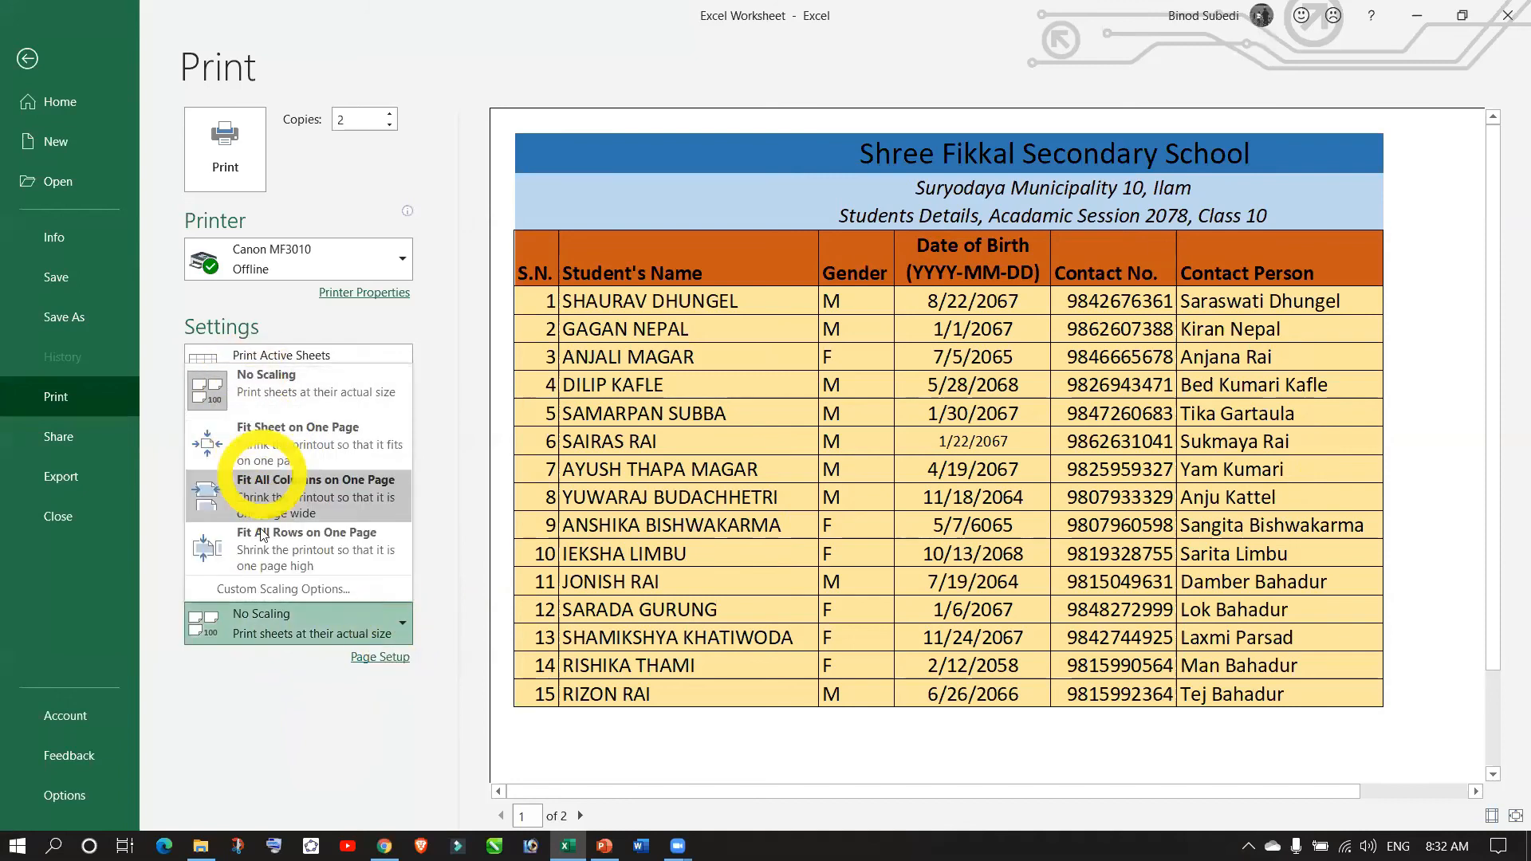
click(321, 440)
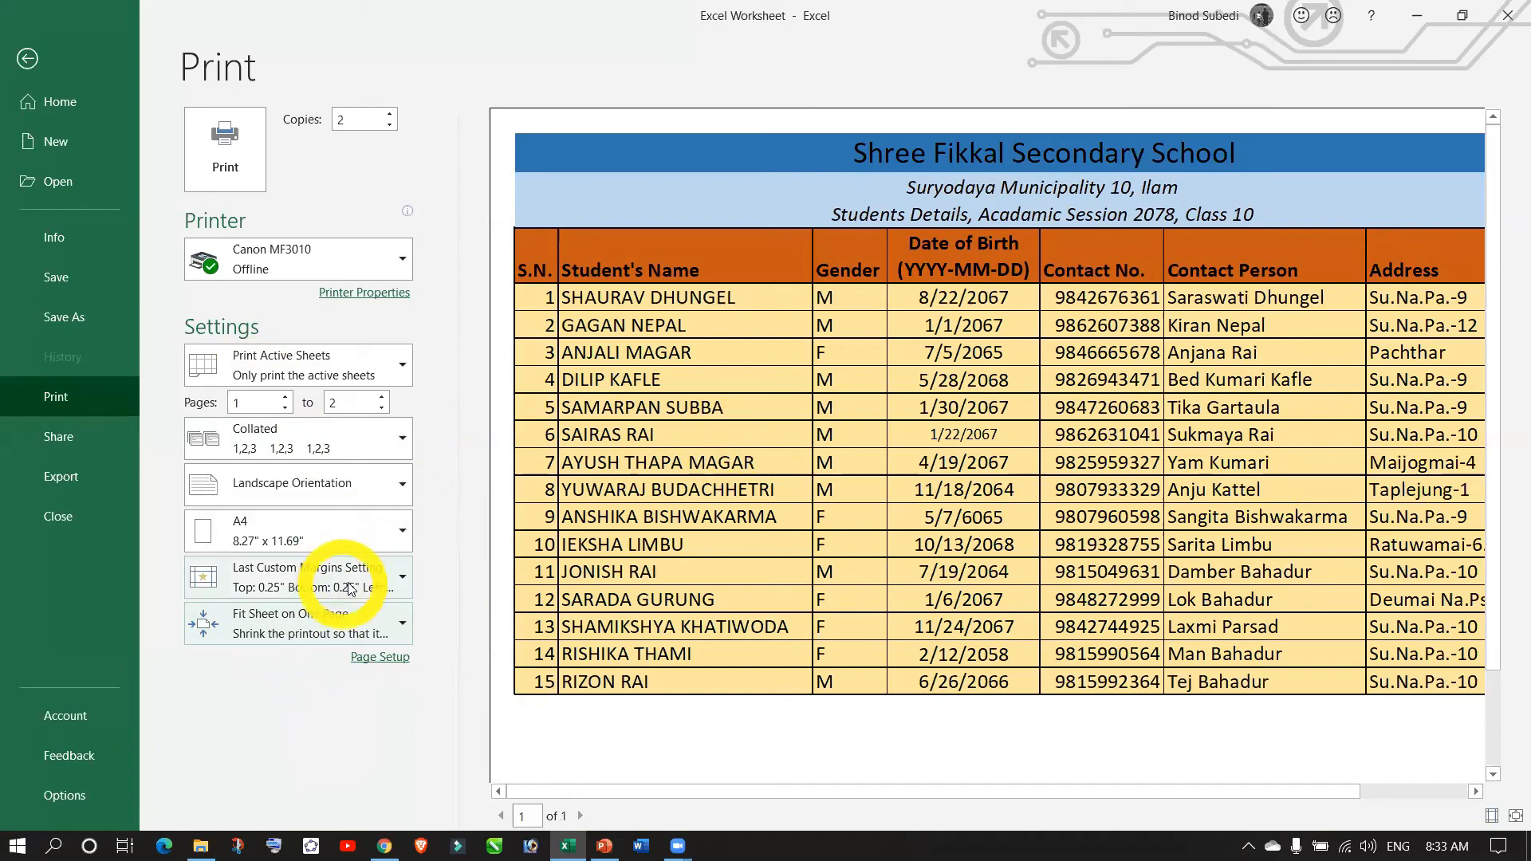
- Try the Fit All Columns on One Page scaling and switch it to Fit All Rows on One Page
click(364, 620)
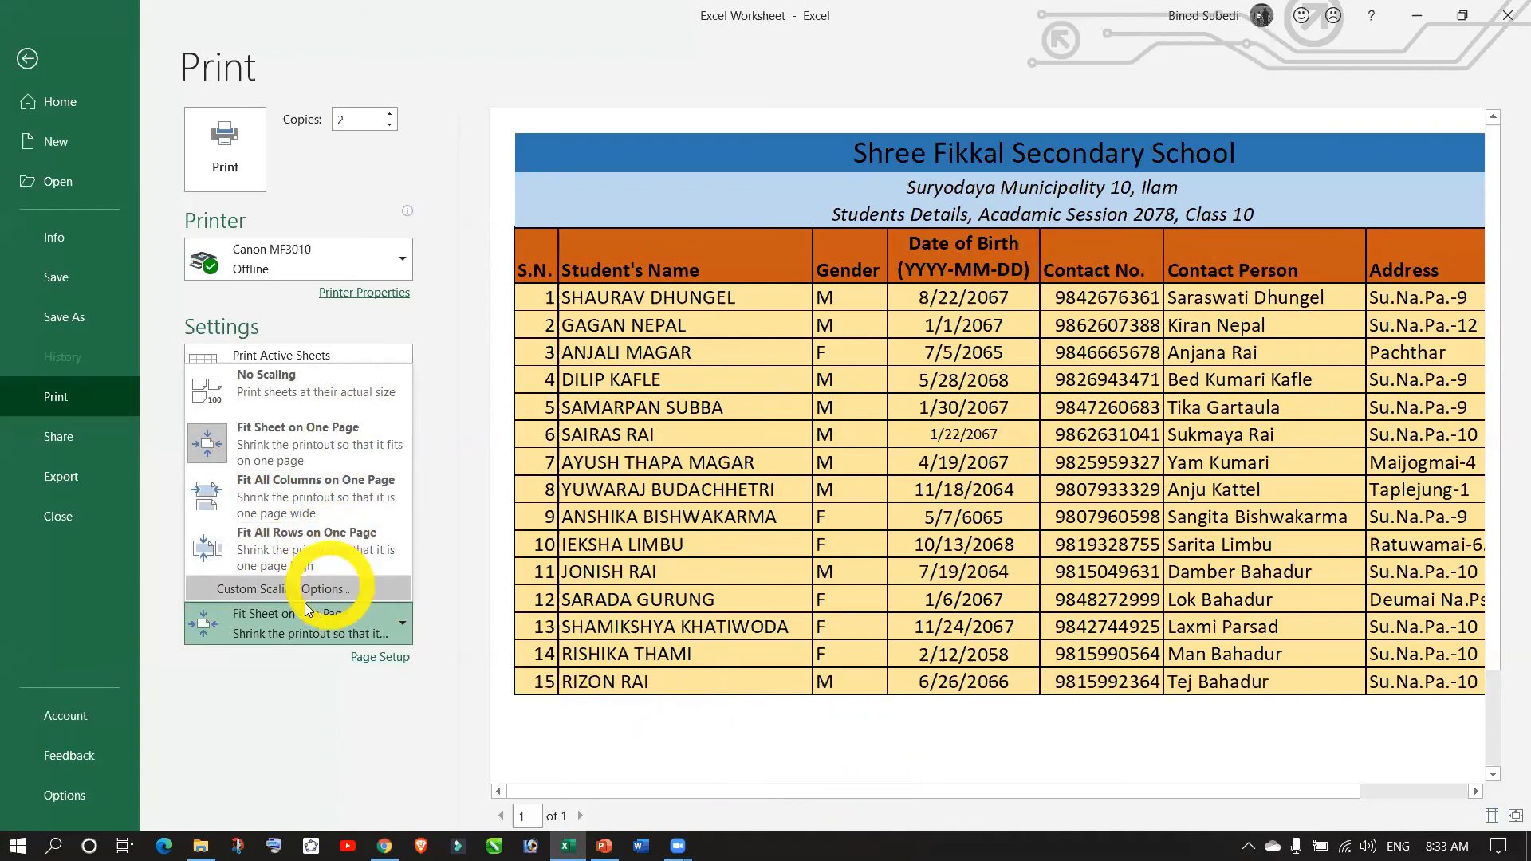
click(288, 494)
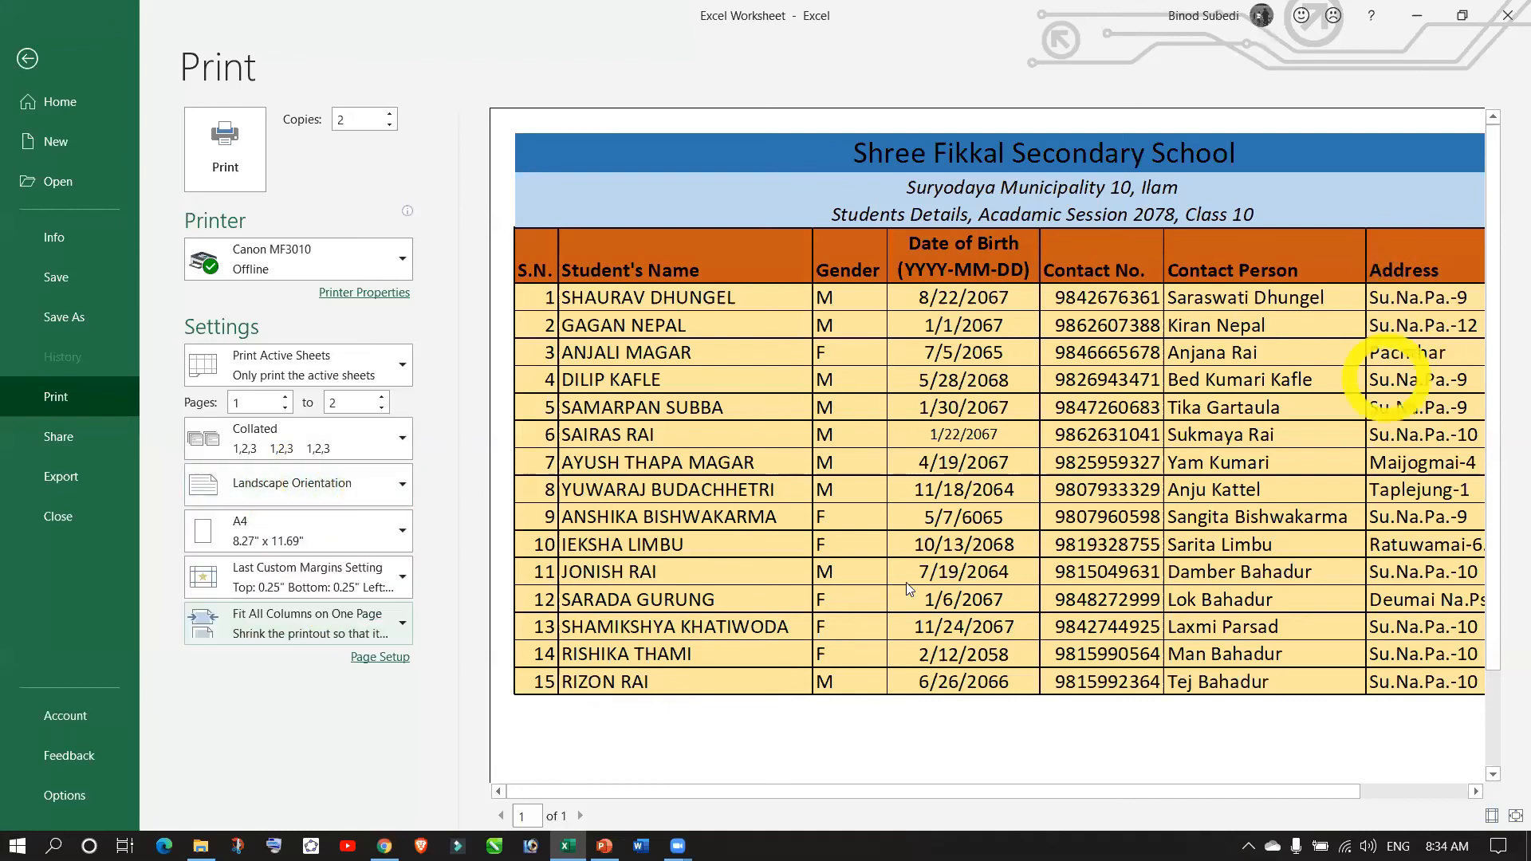
click(341, 628)
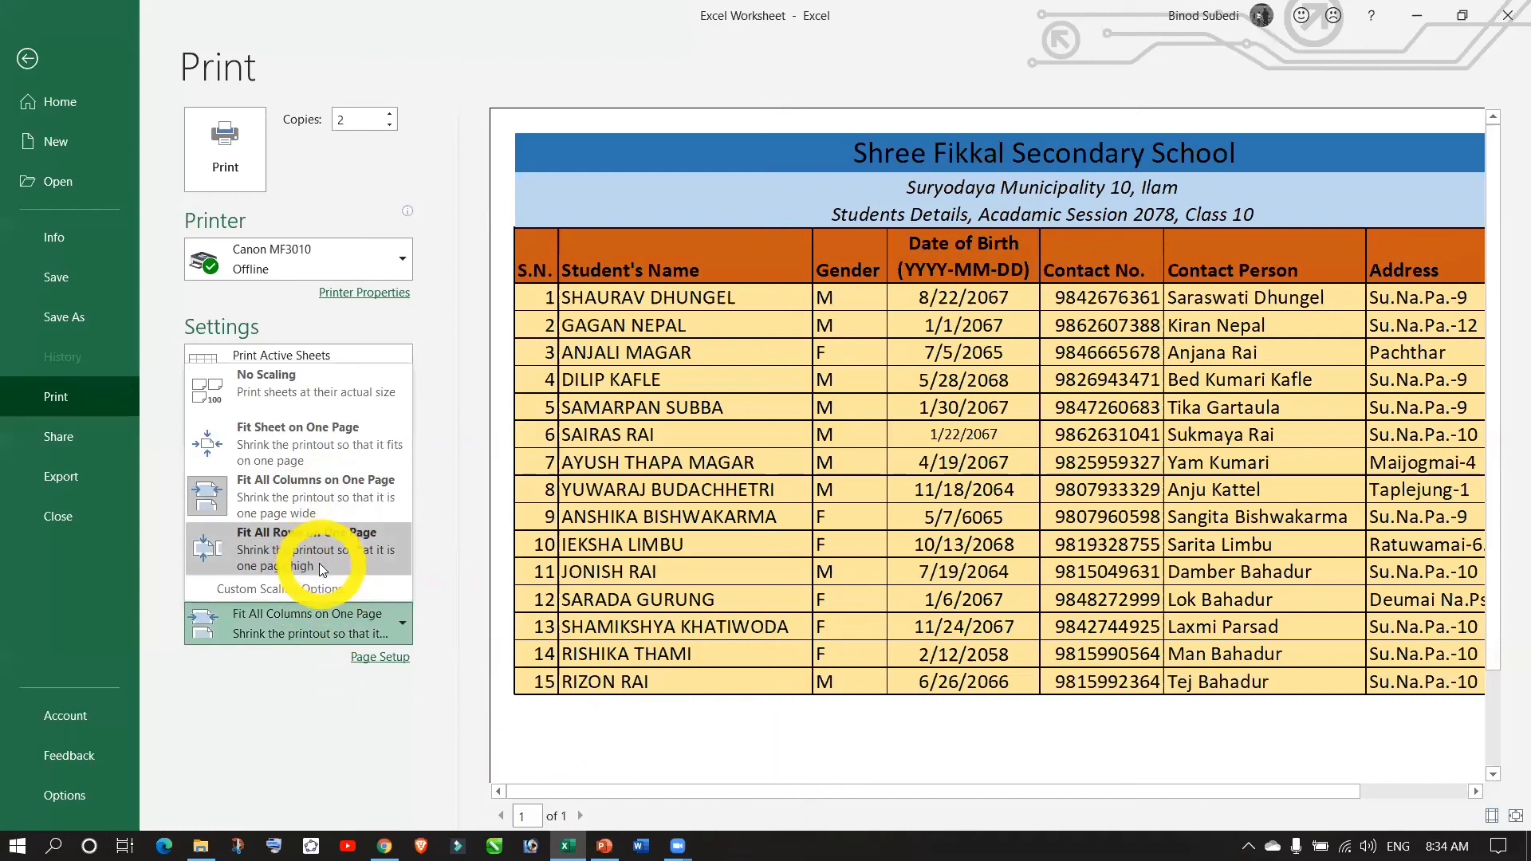
click(329, 618)
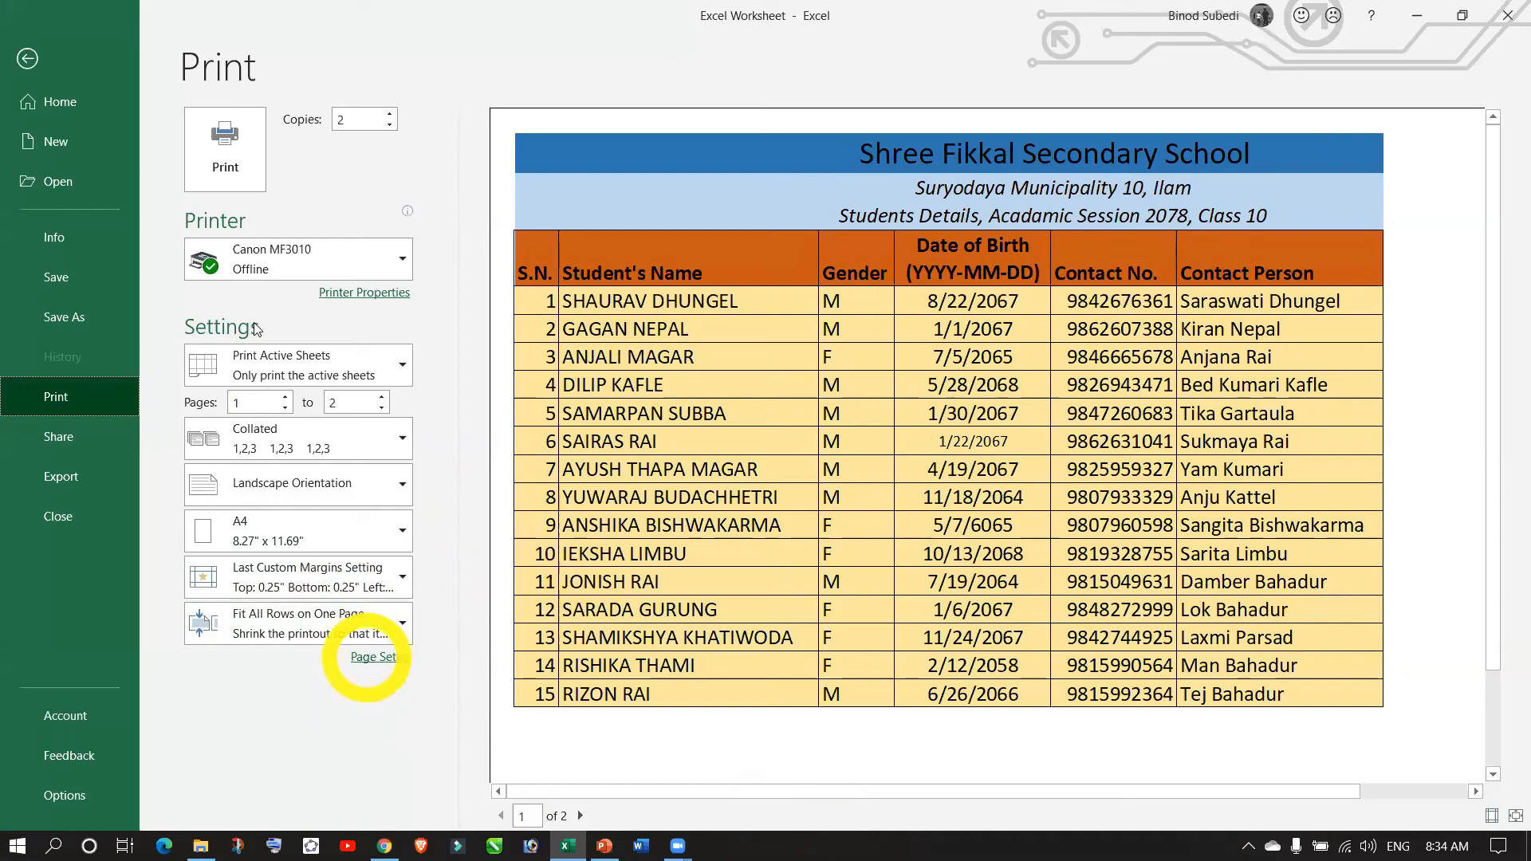
- Look at the Page Setup dialog's page options, close it unchanged and return to the Day 9 worksheet
click(385, 659)
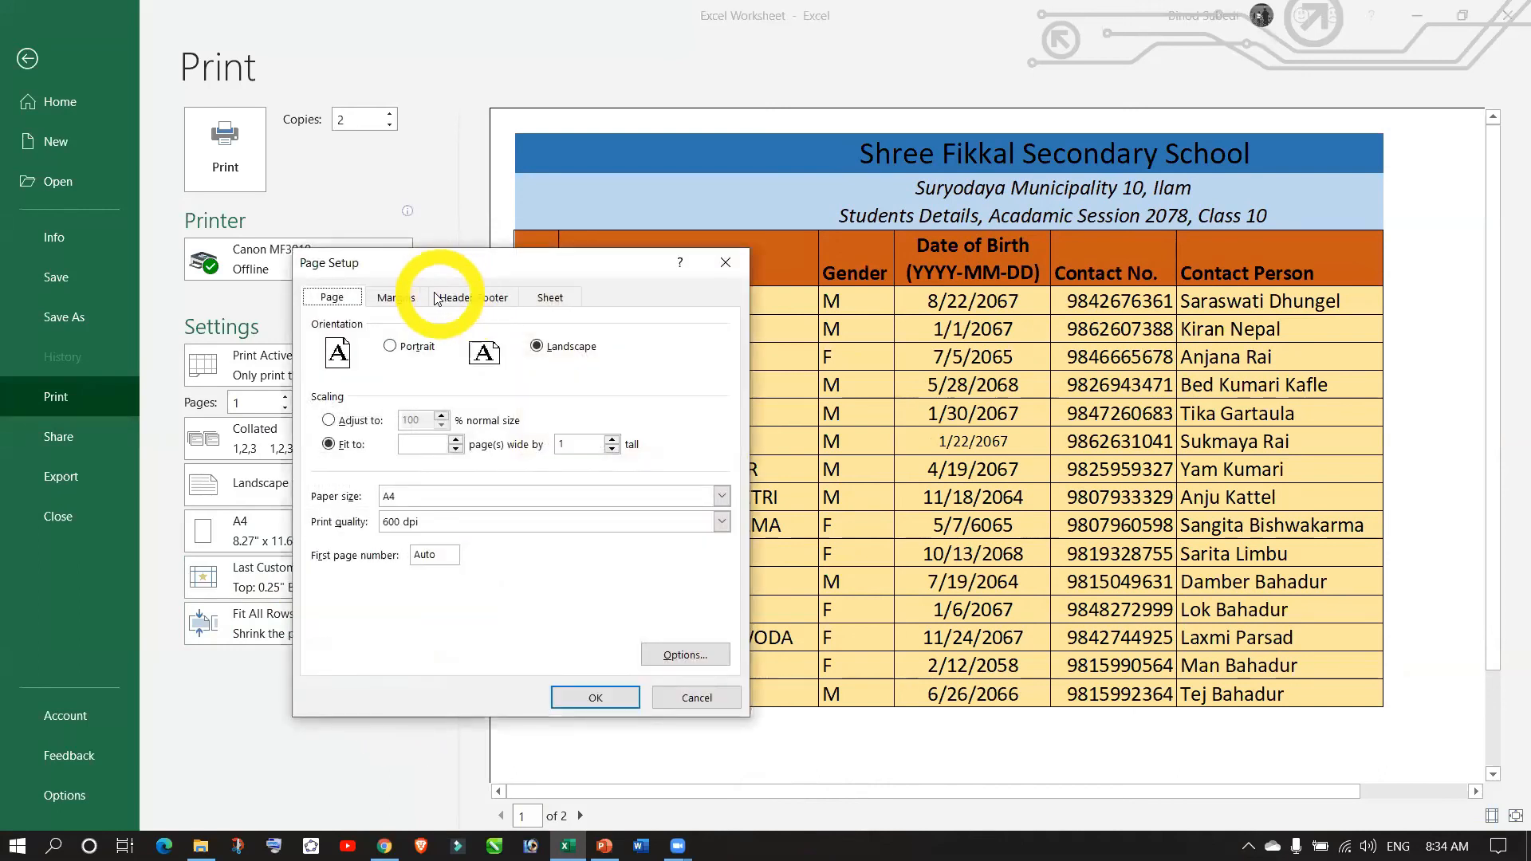
click(726, 268)
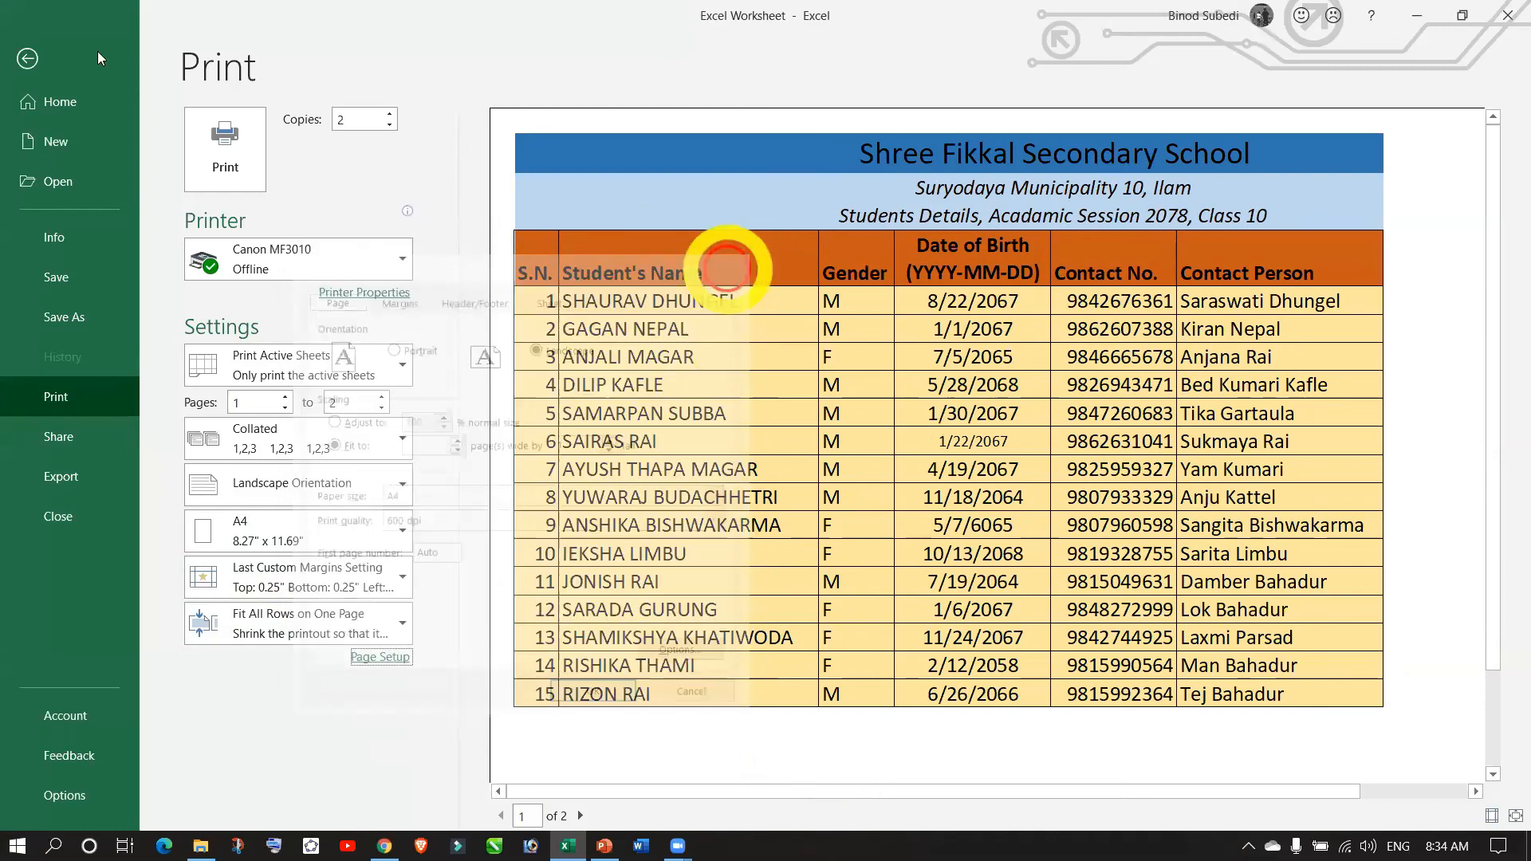
click(31, 59)
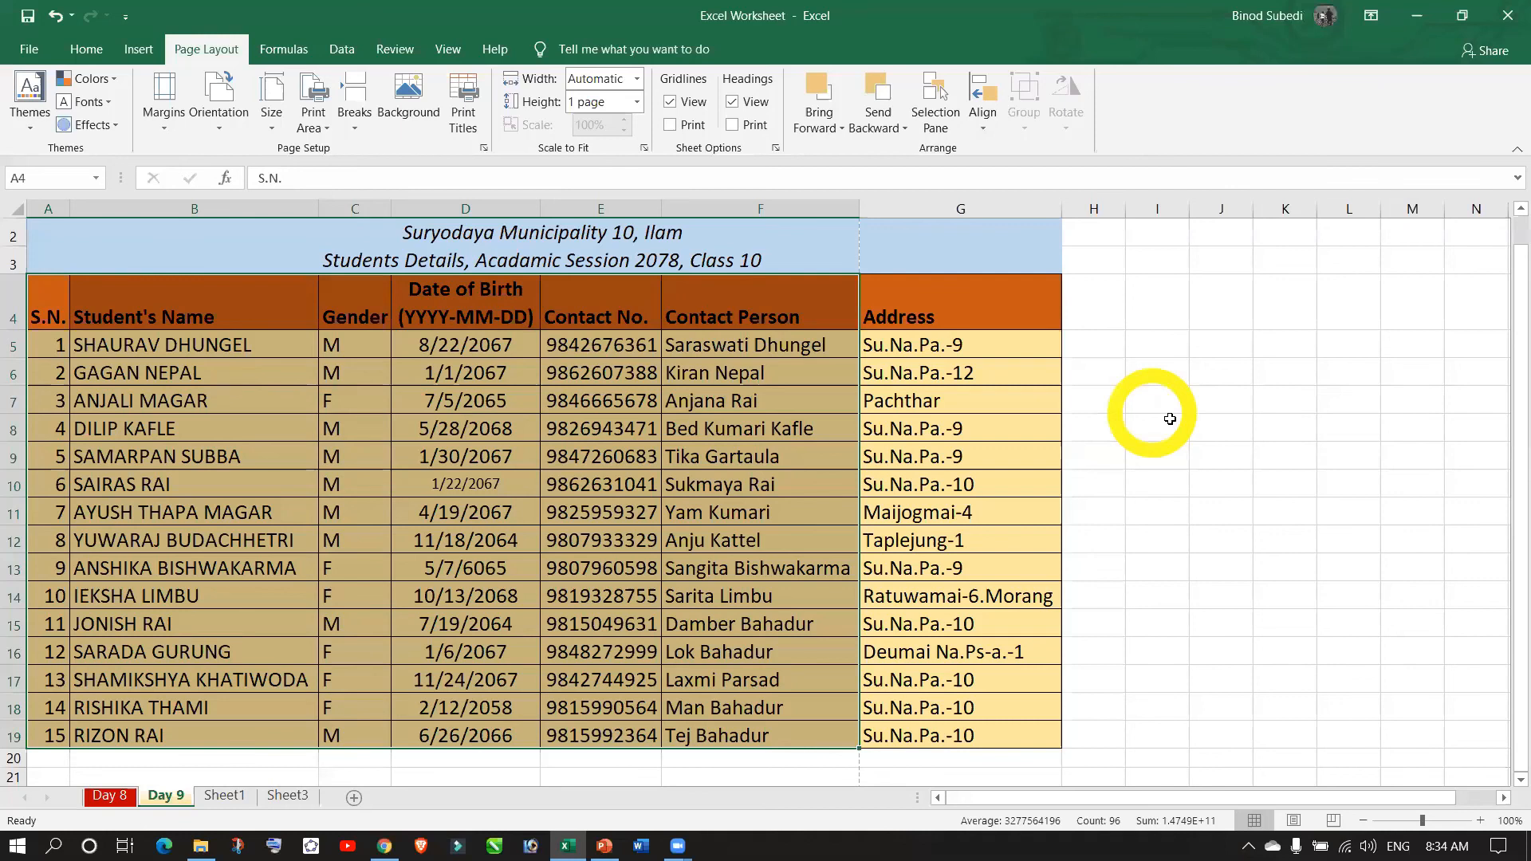
click(1170, 418)
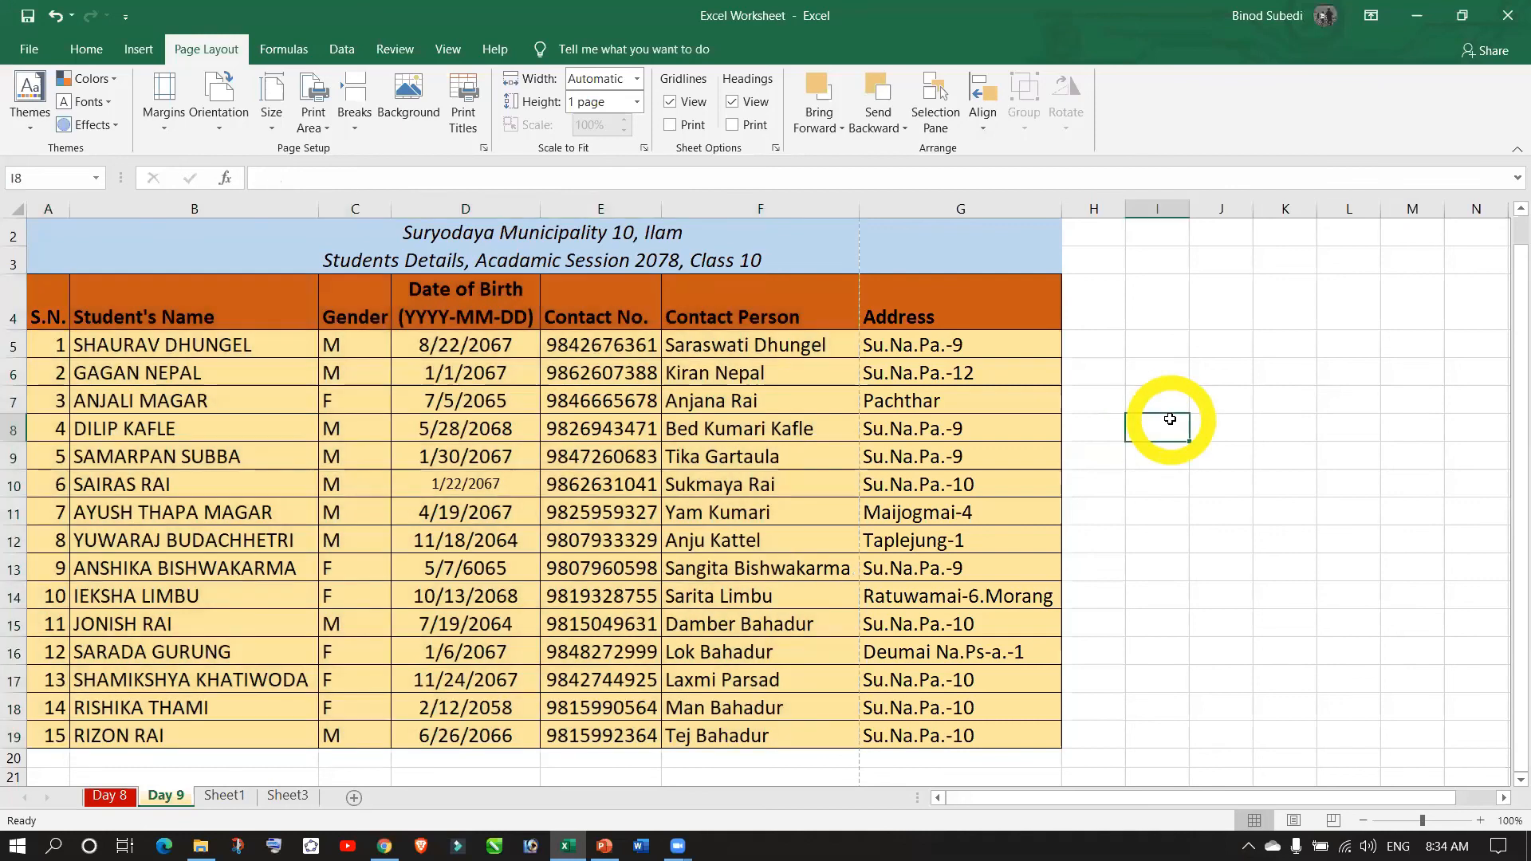
scroll(1170, 419, up, 1)
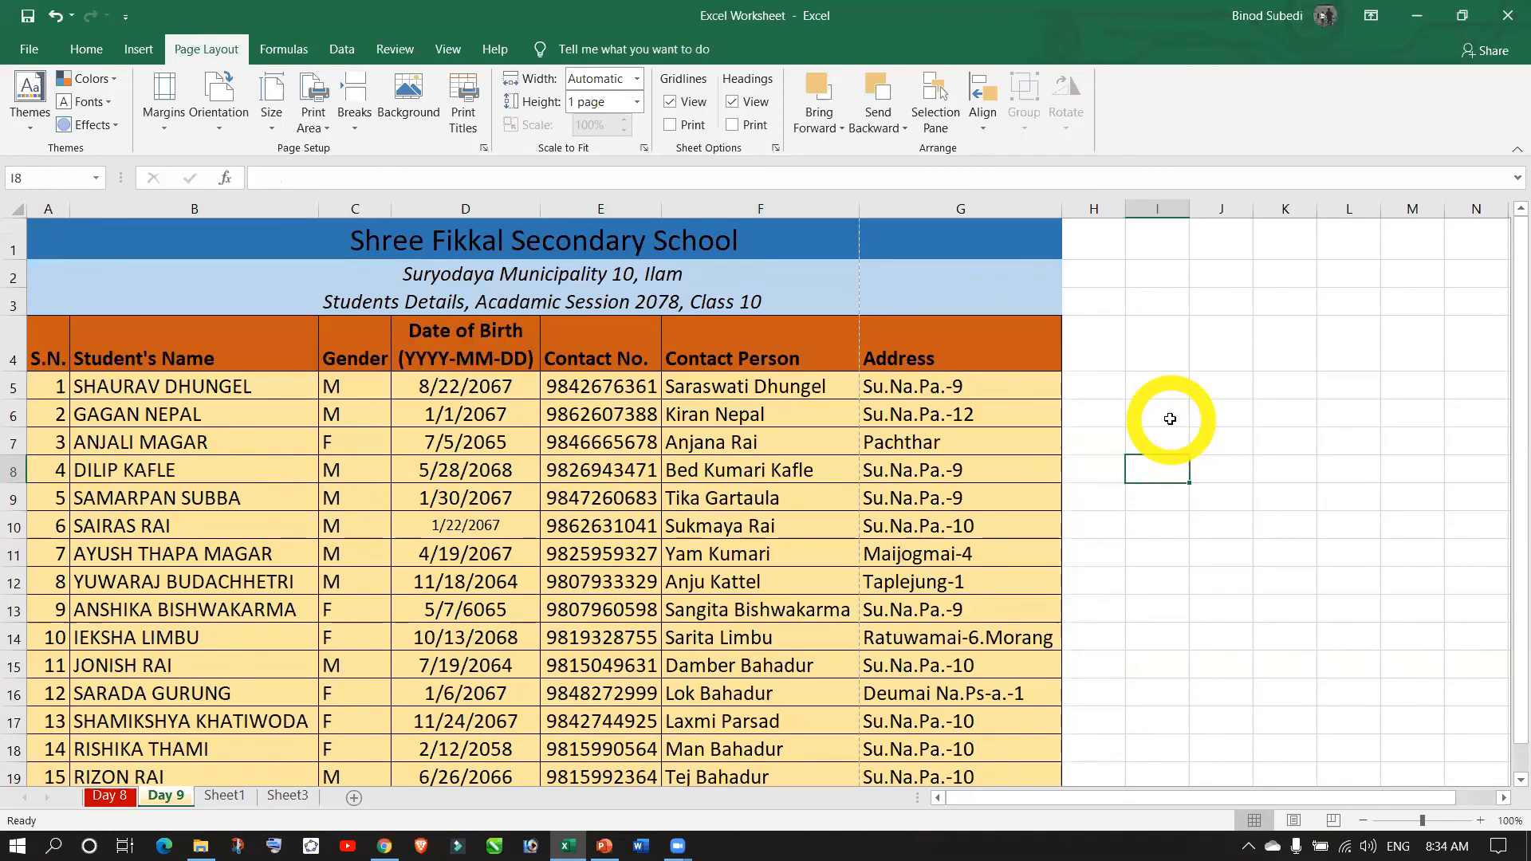
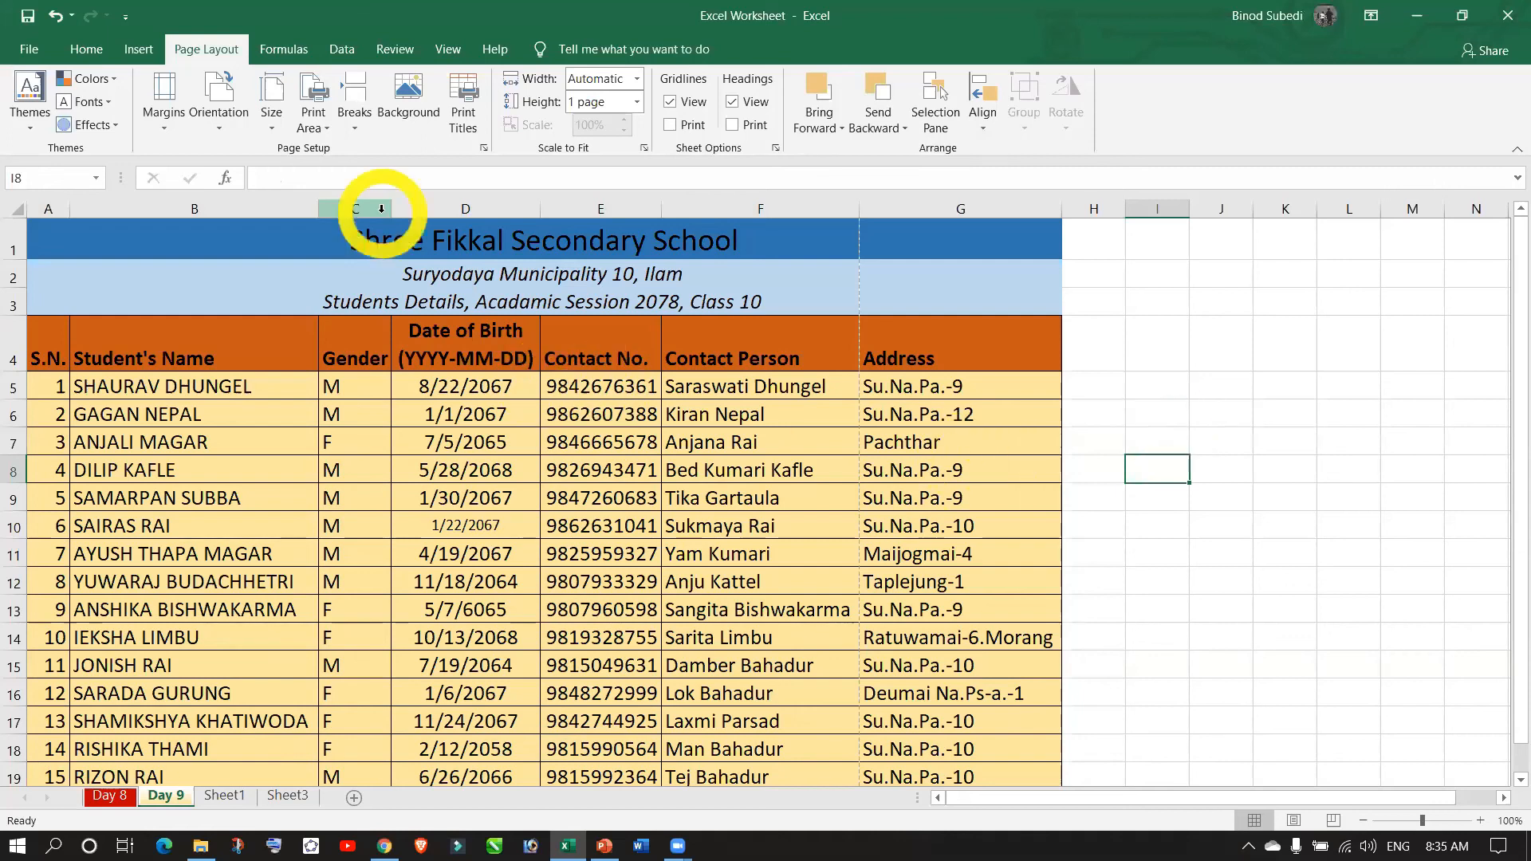
- Clear the address of student number 13 in cell G17
click(85, 50)
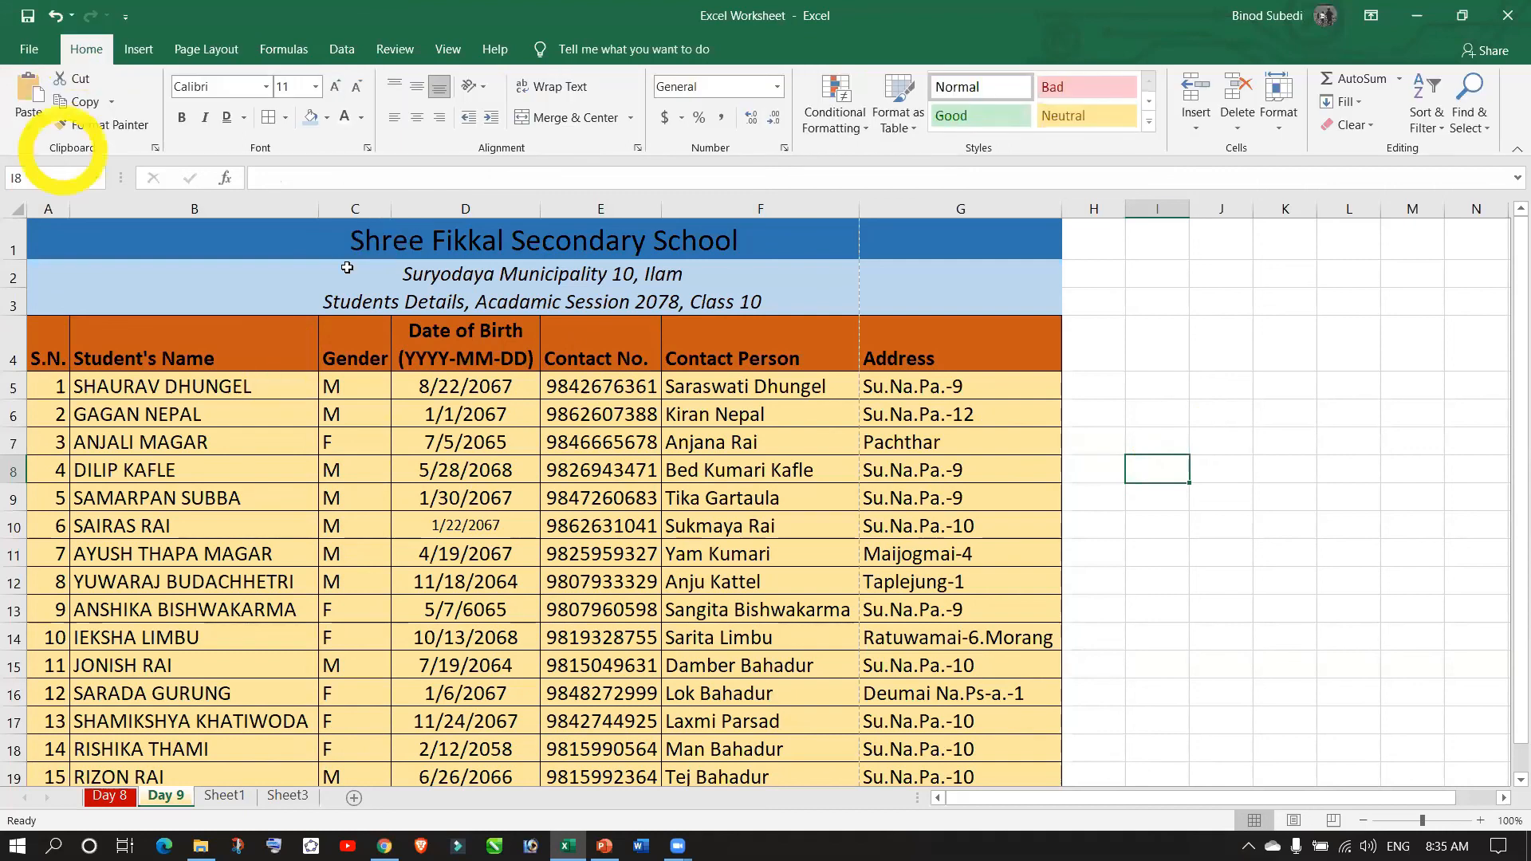
scroll(558, 567, down, 2)
scroll(566, 582, up, 3)
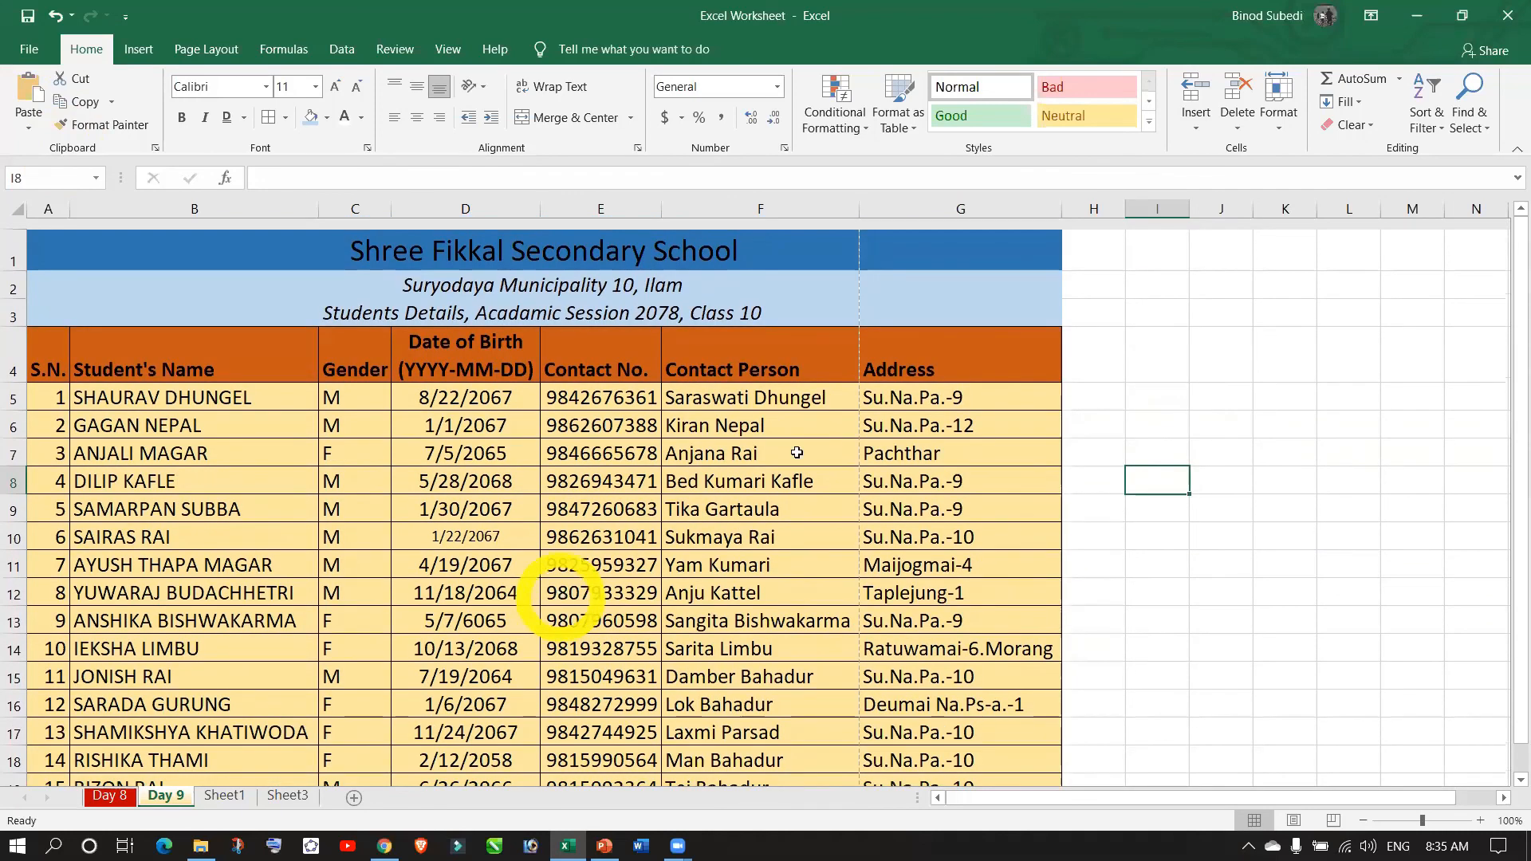
click(975, 387)
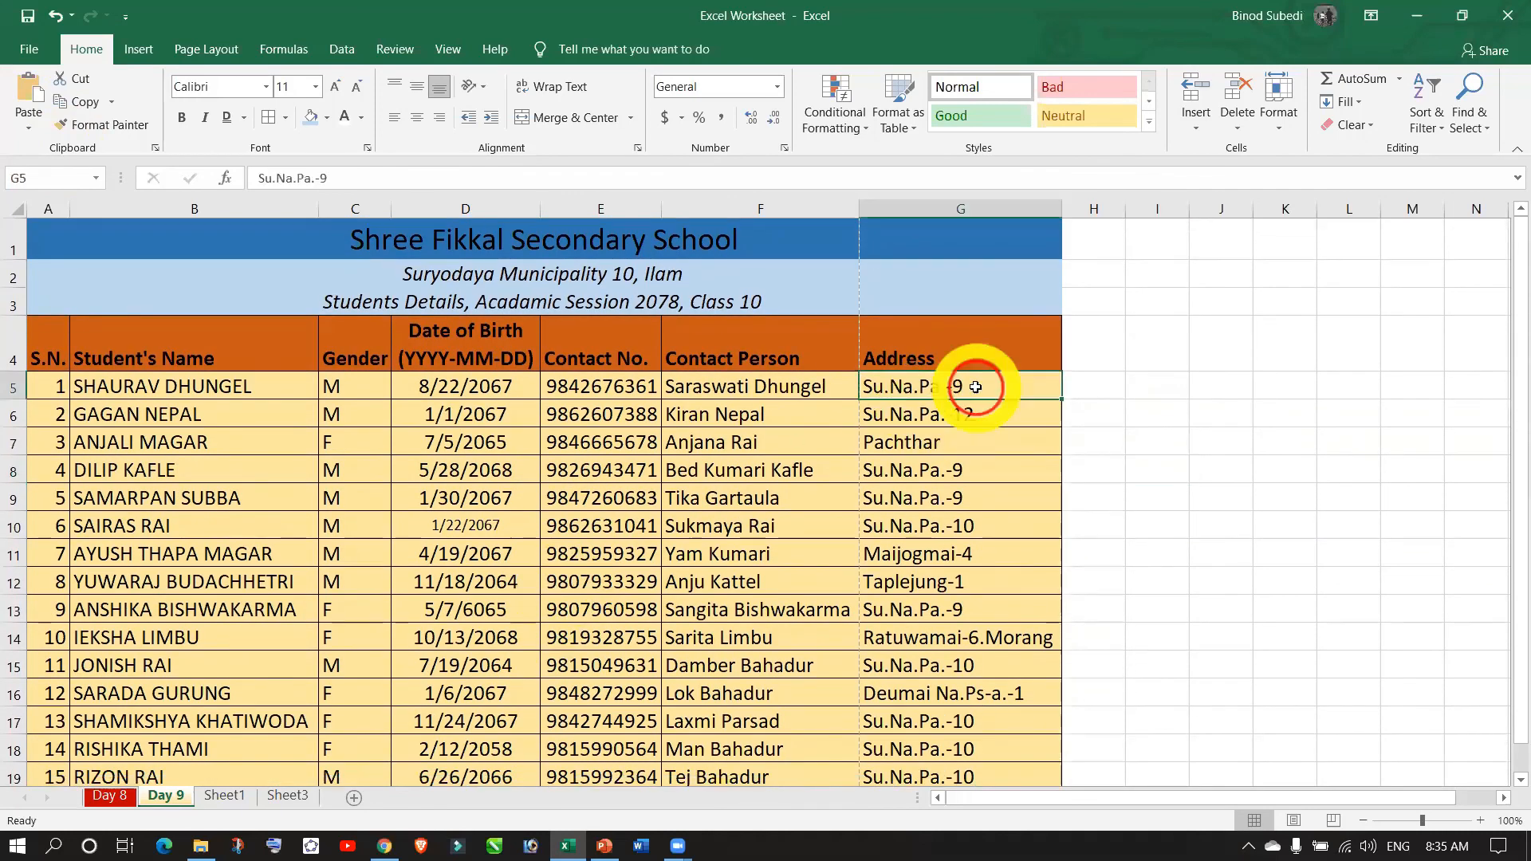
click(961, 720)
key(BackSpace)
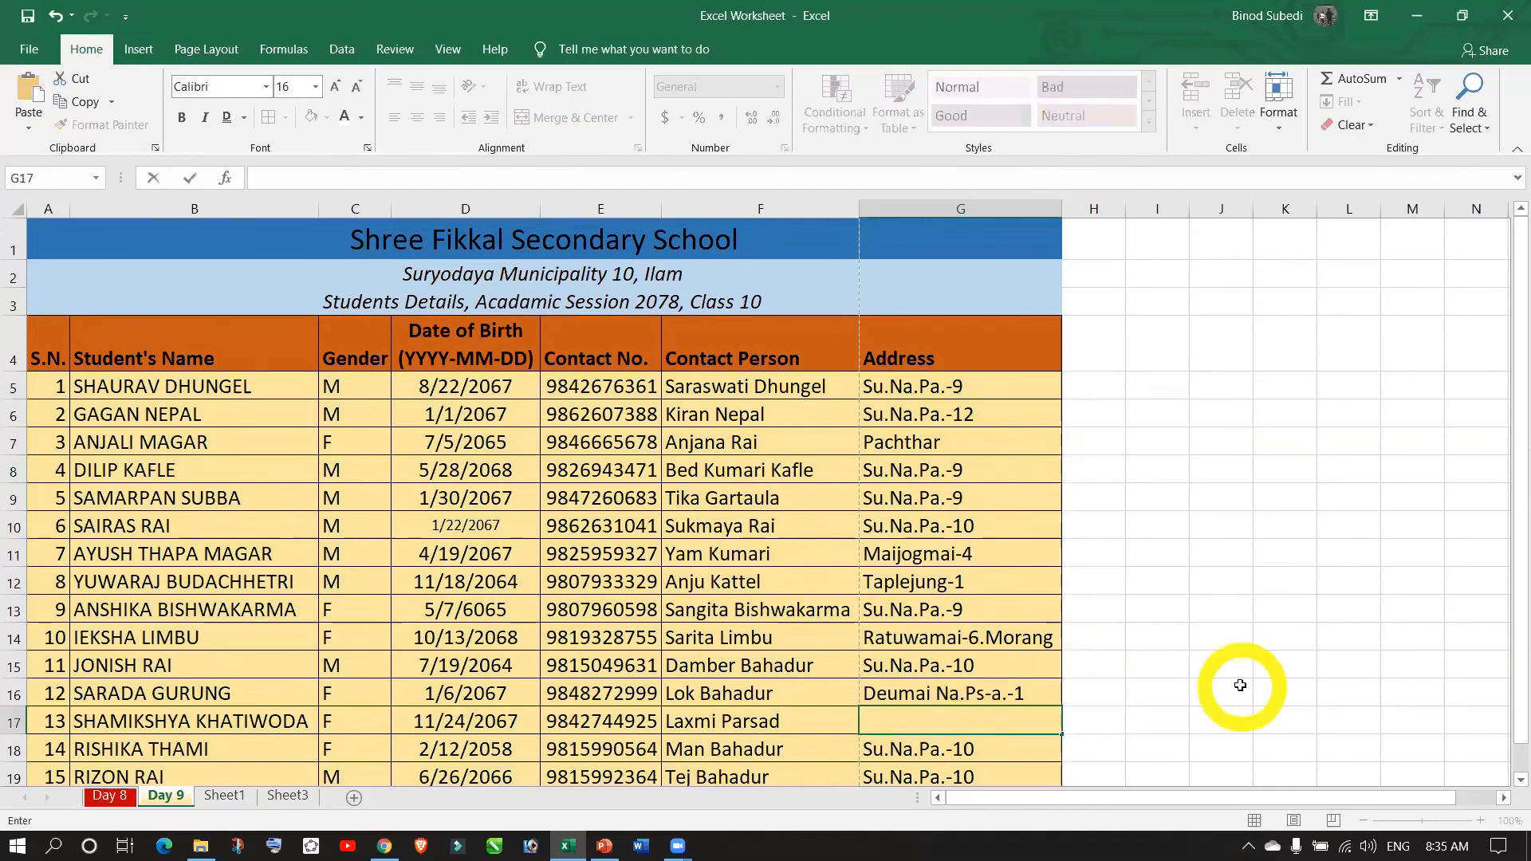
click(1203, 687)
click(905, 733)
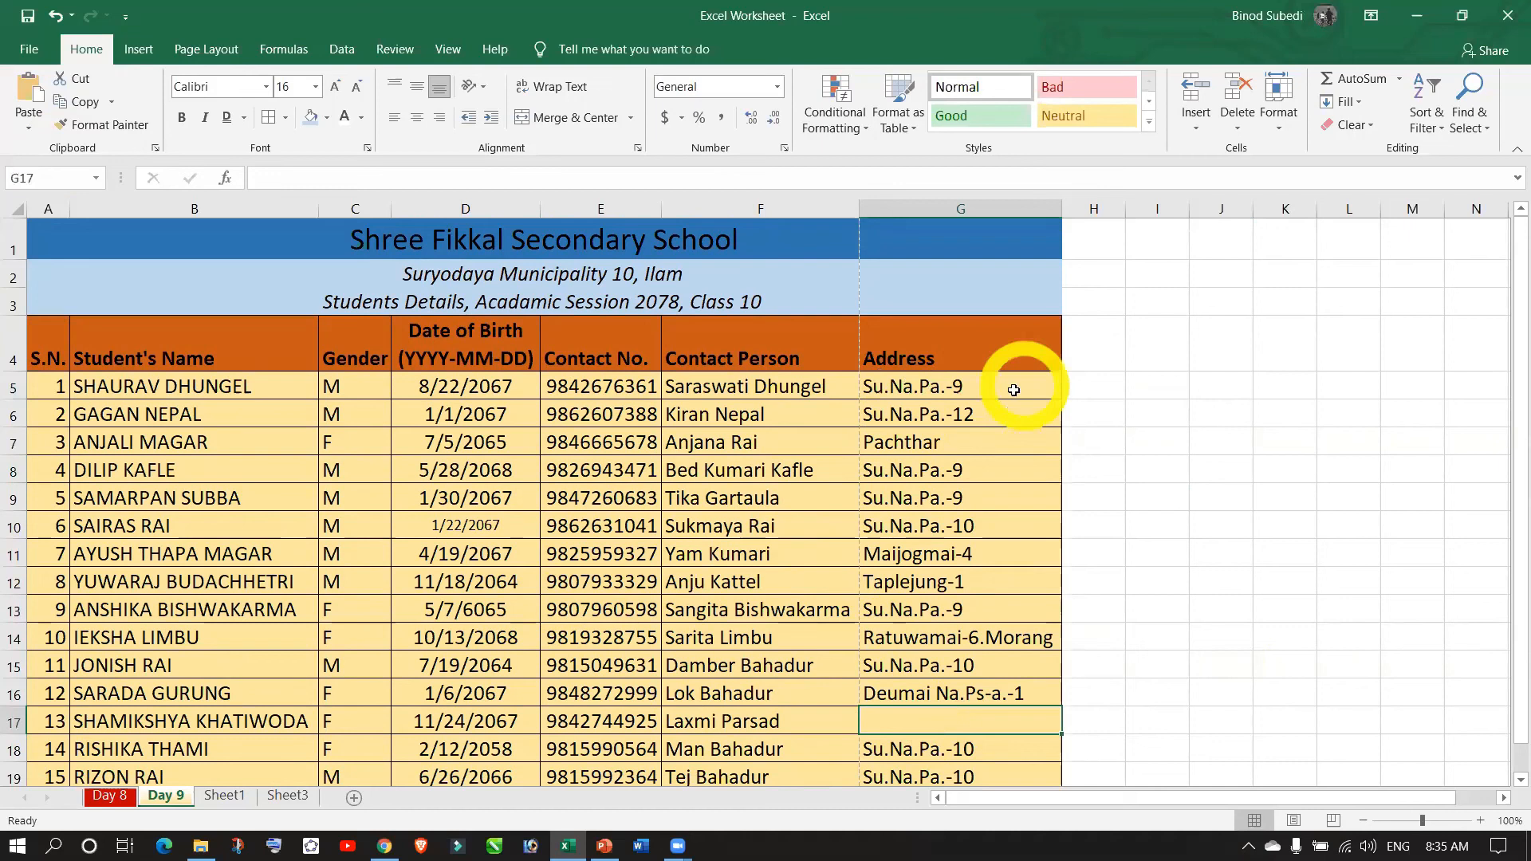
- Copy the first student's address from cell G5 and paste it into cell G17
click(985, 390)
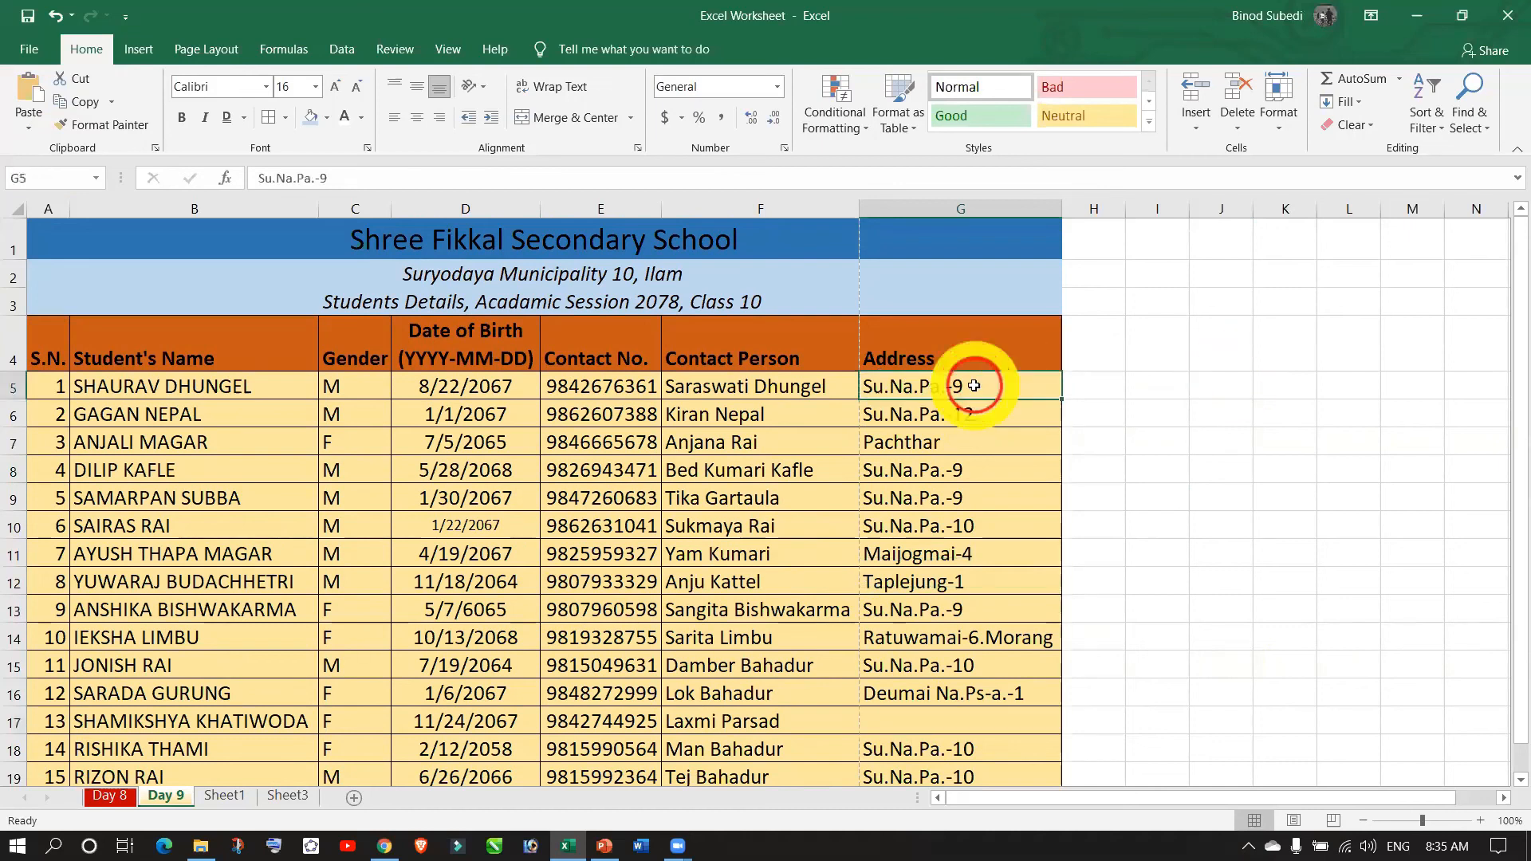
click(910, 729)
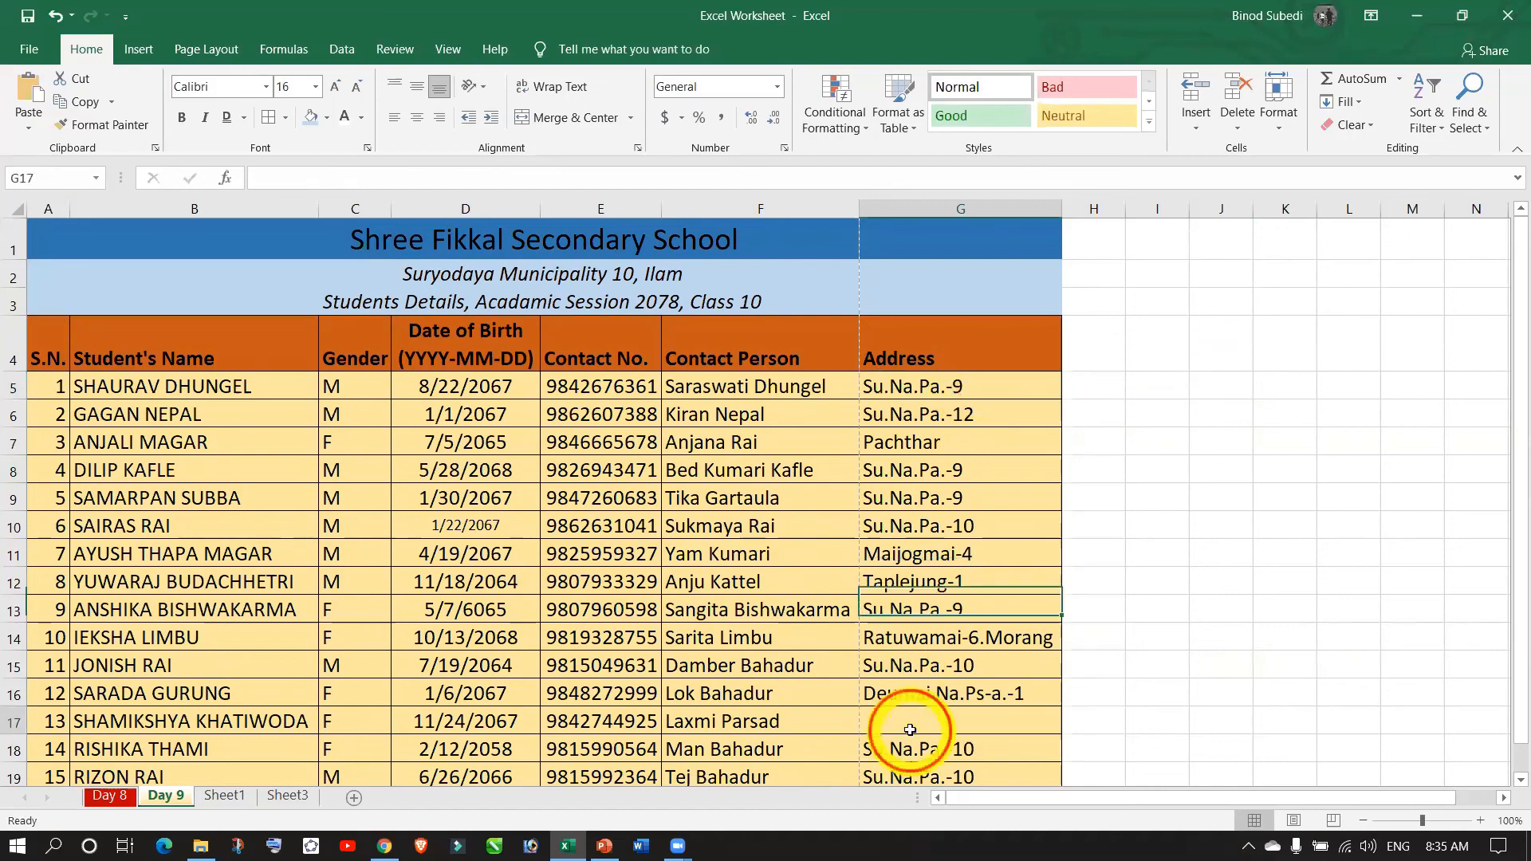
click(933, 386)
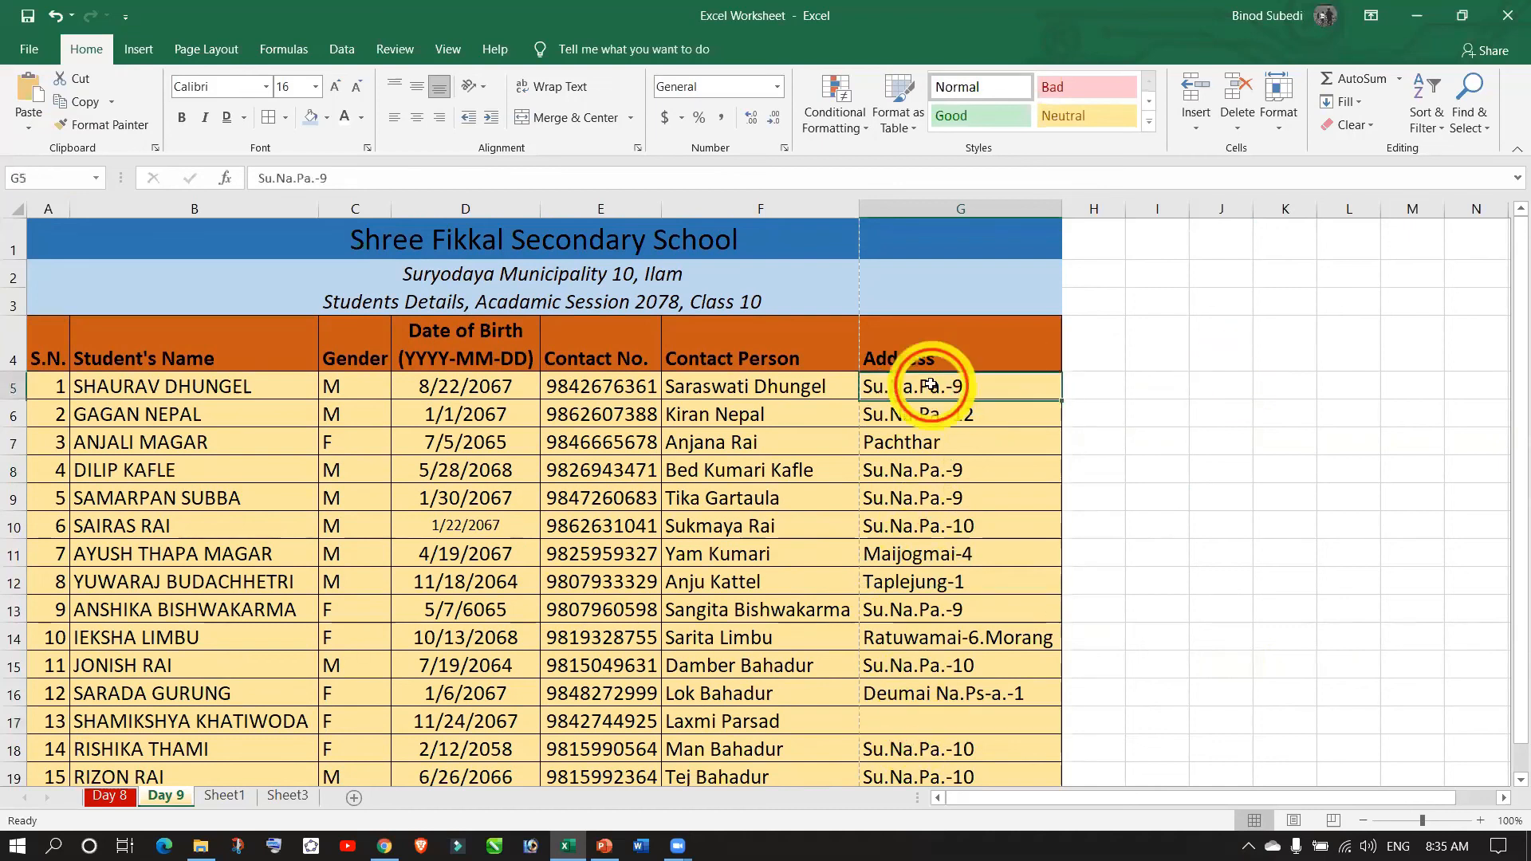
click(86, 102)
click(929, 721)
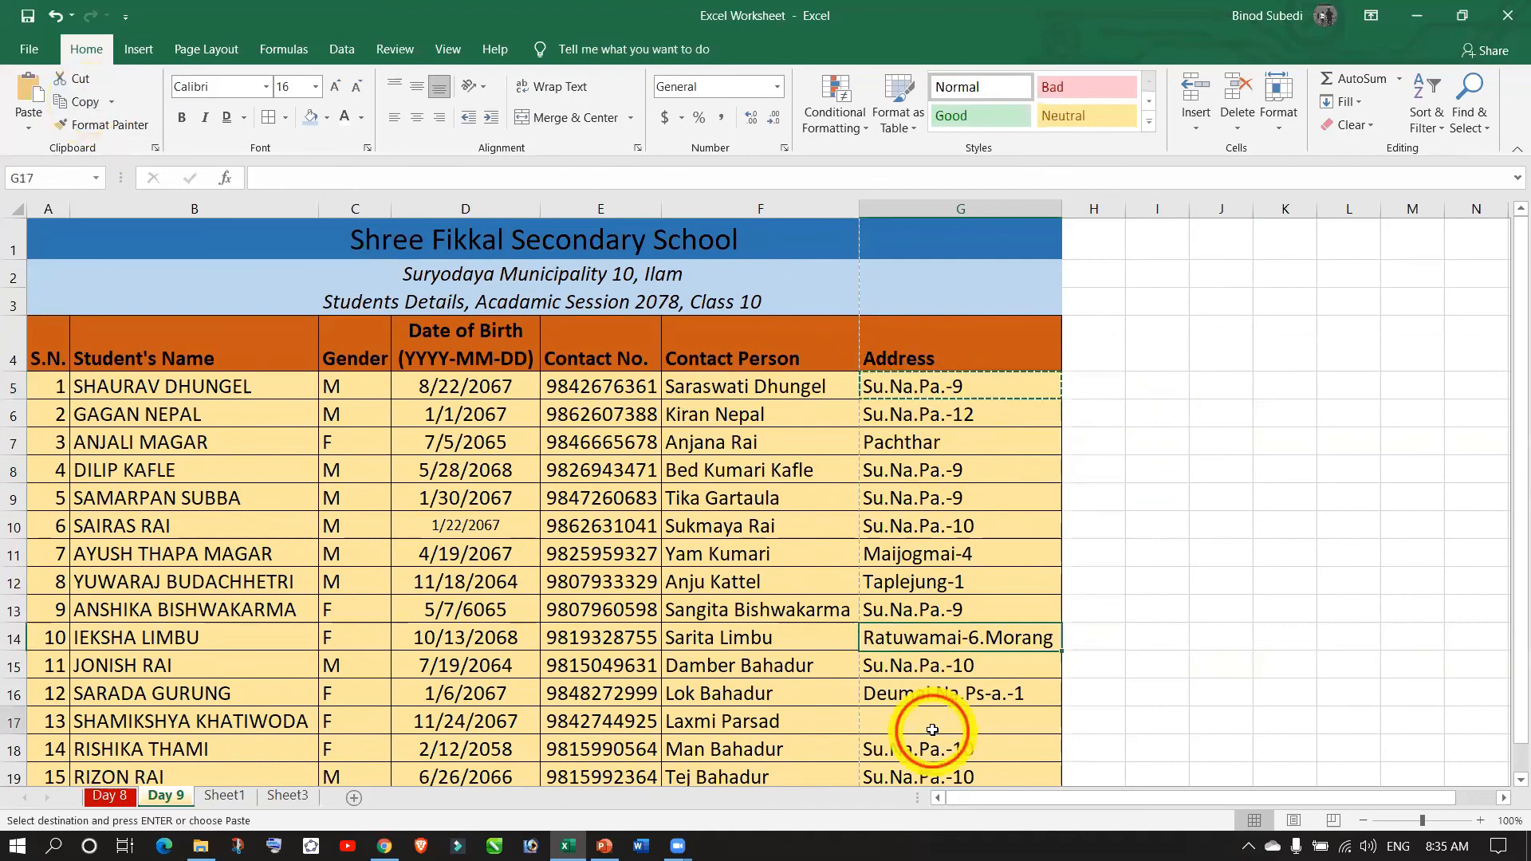
click(26, 108)
click(22, 76)
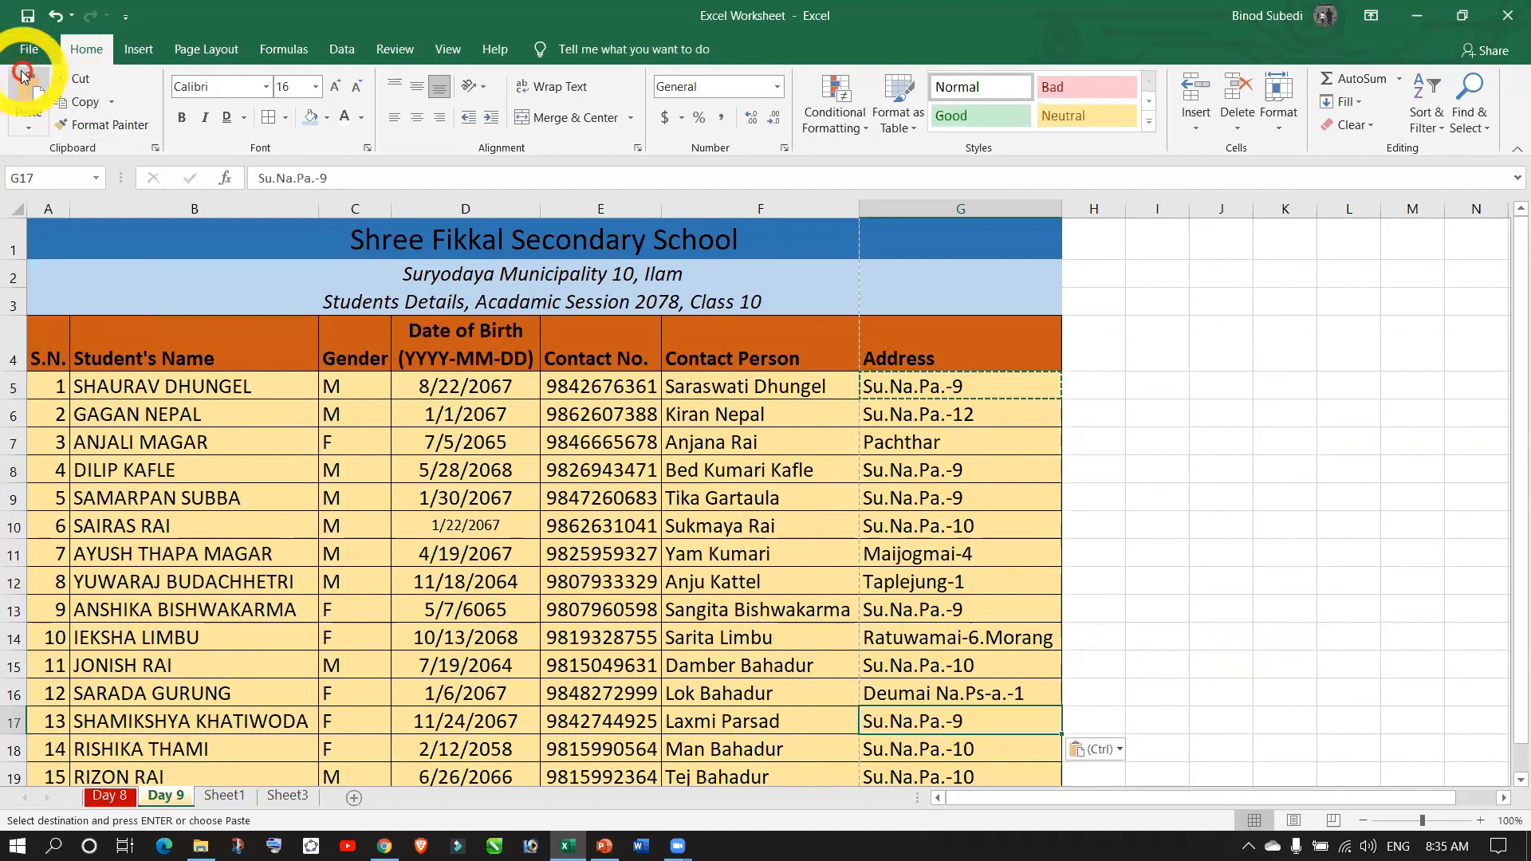
click(1192, 480)
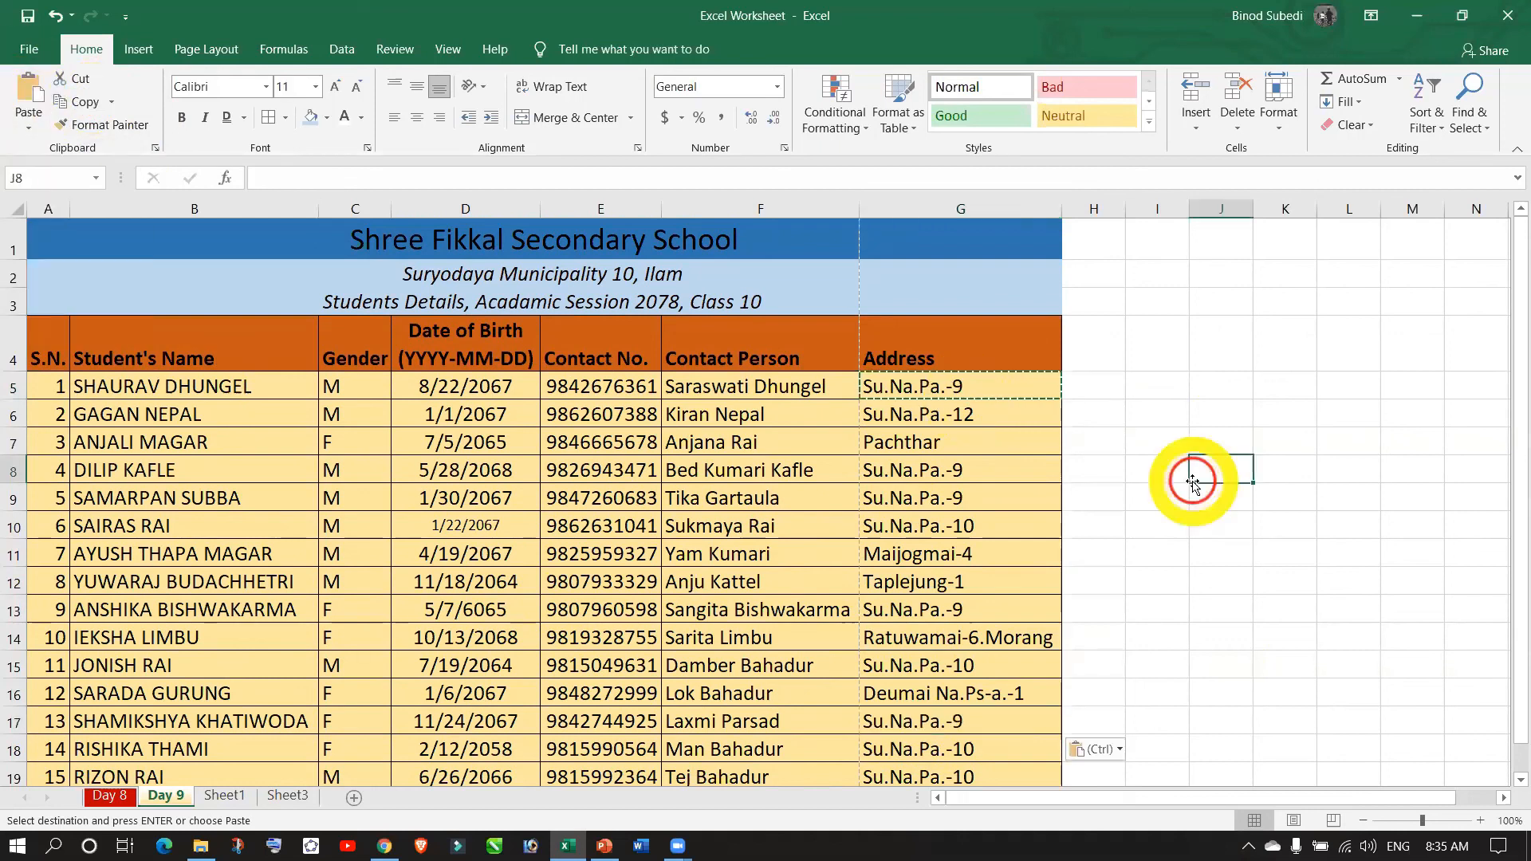
- Copy the first six addresses in G5:G10 to K5 and autofit column K to the pasted text
click(977, 392)
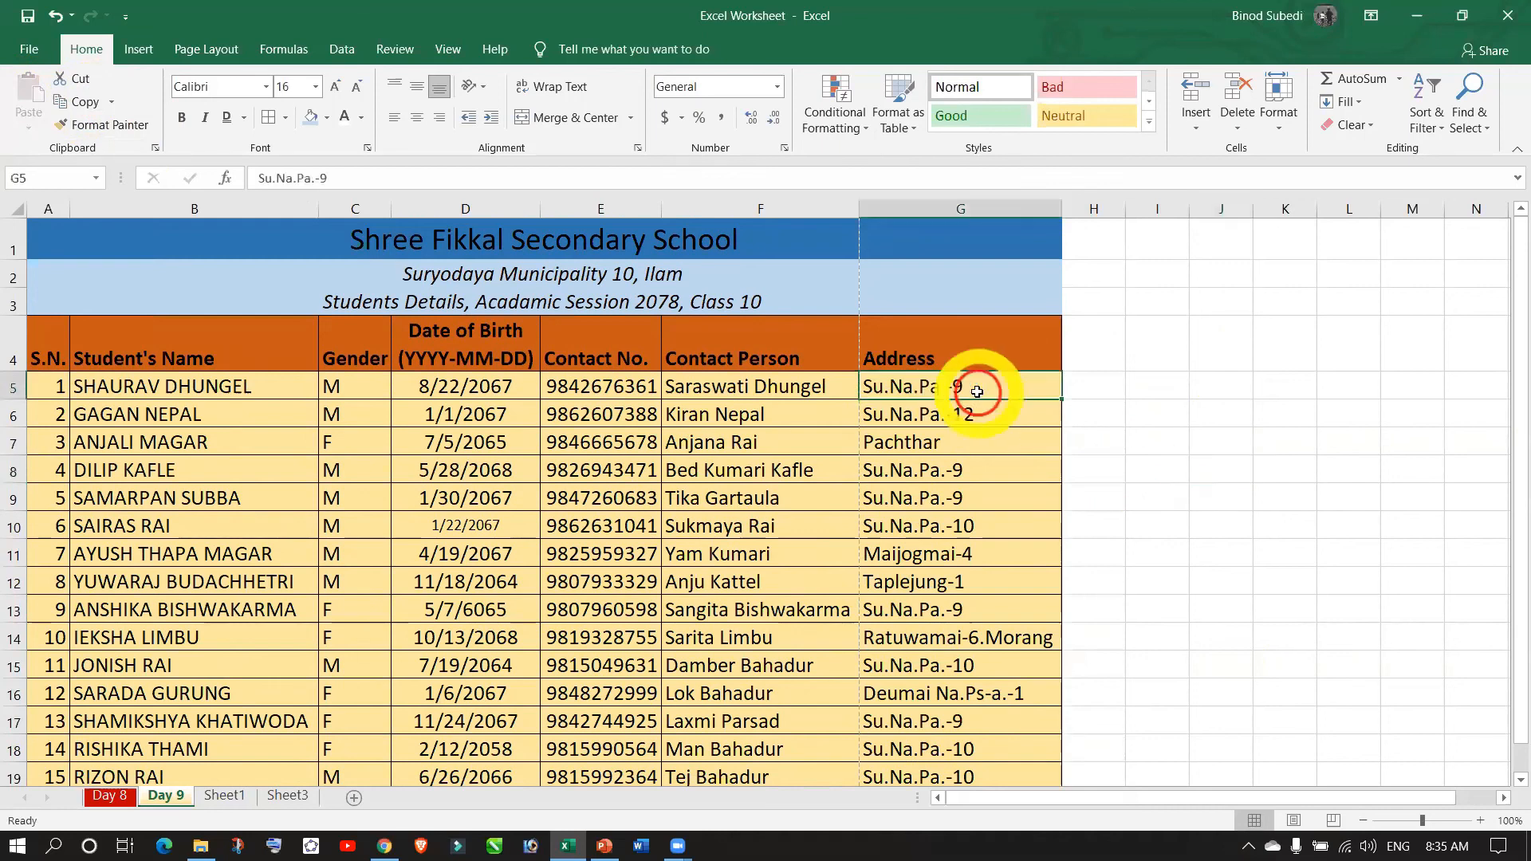
drag(920, 386, 918, 518)
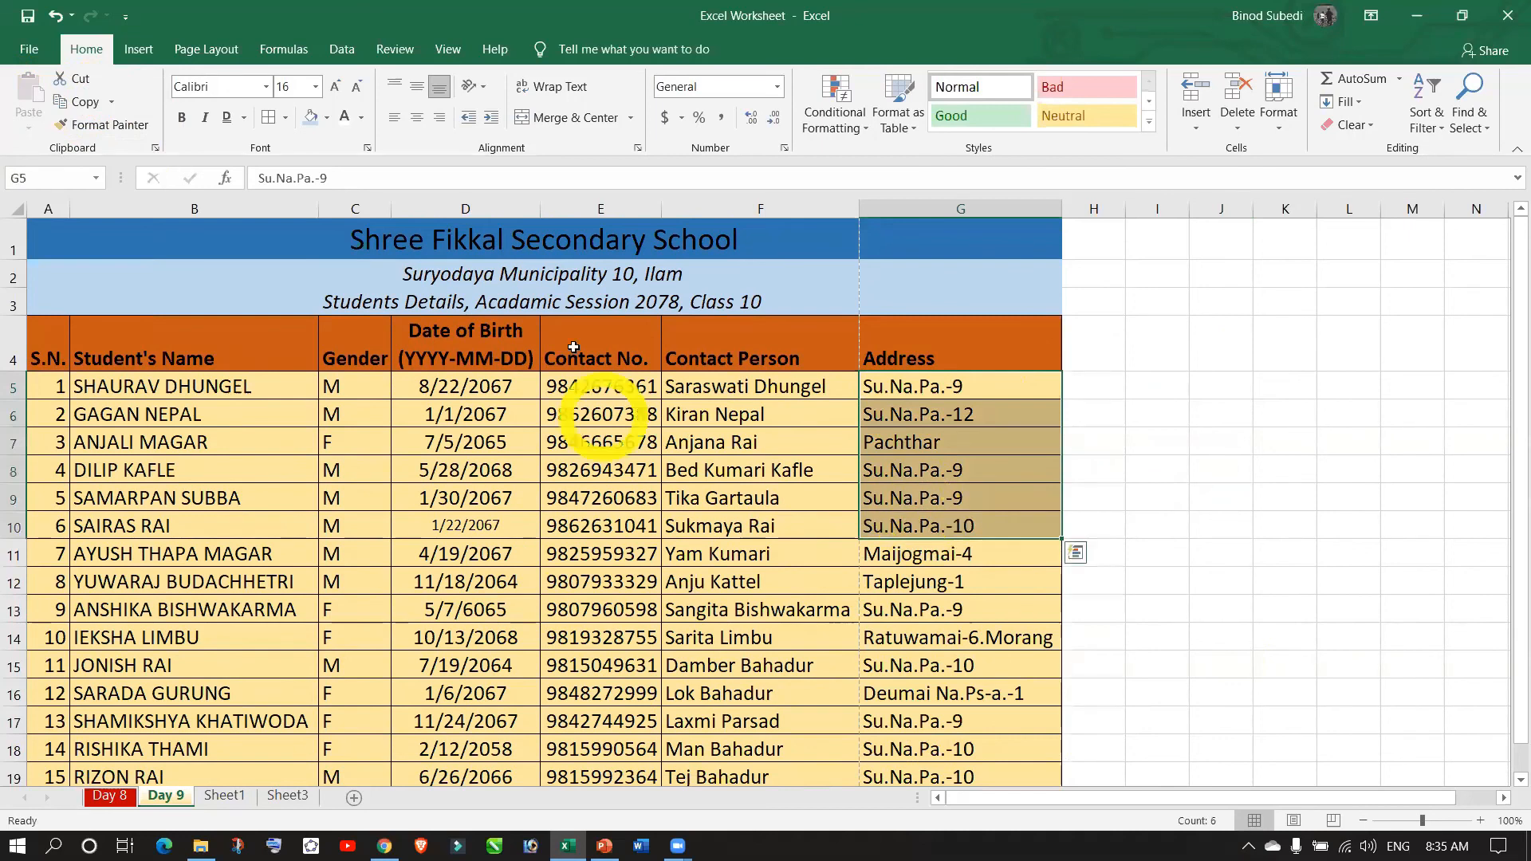
click(77, 101)
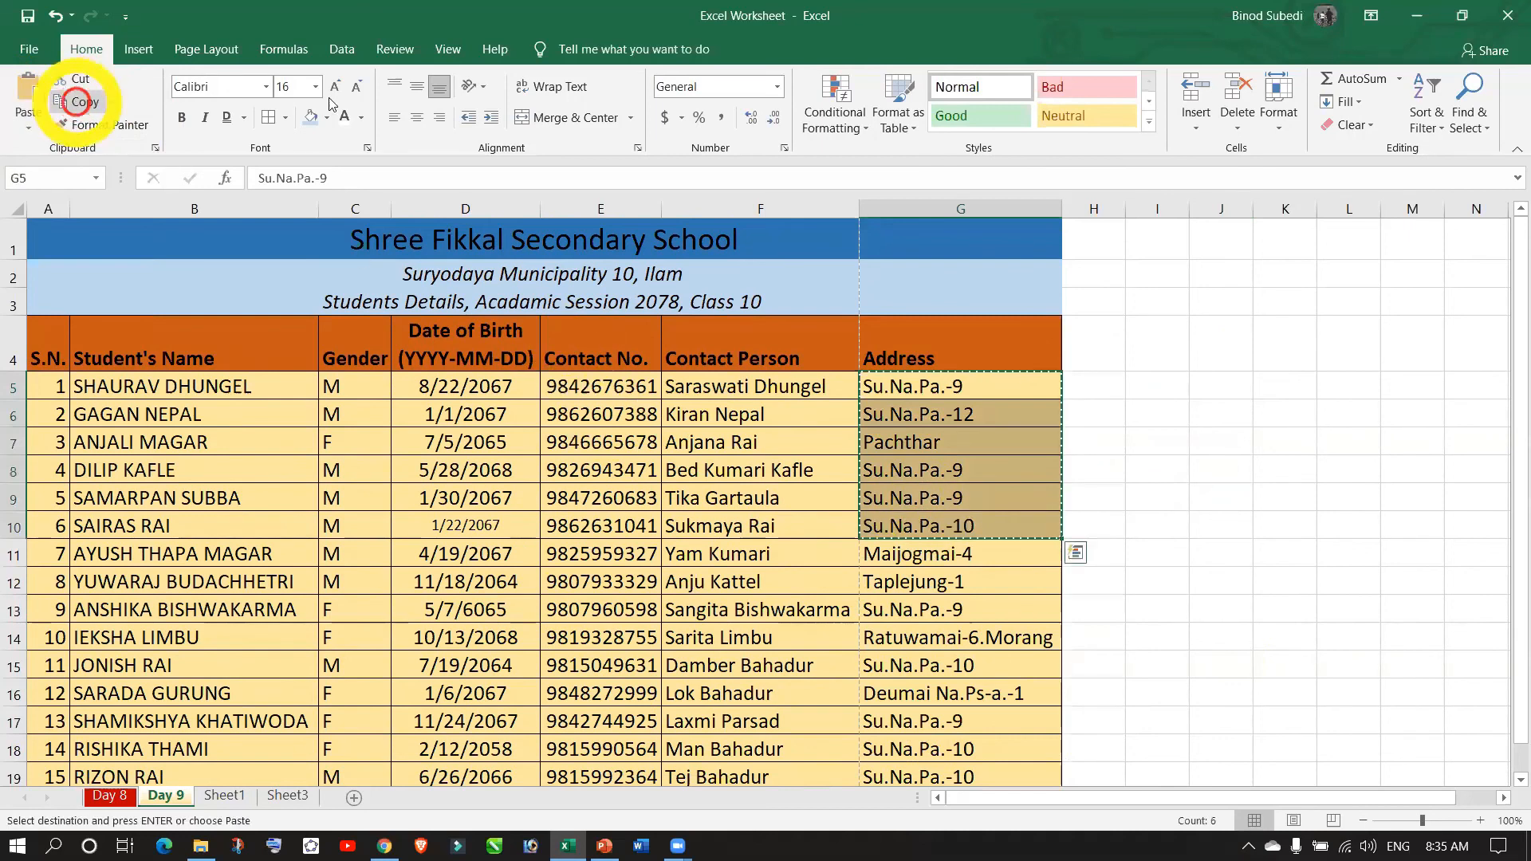
click(1284, 388)
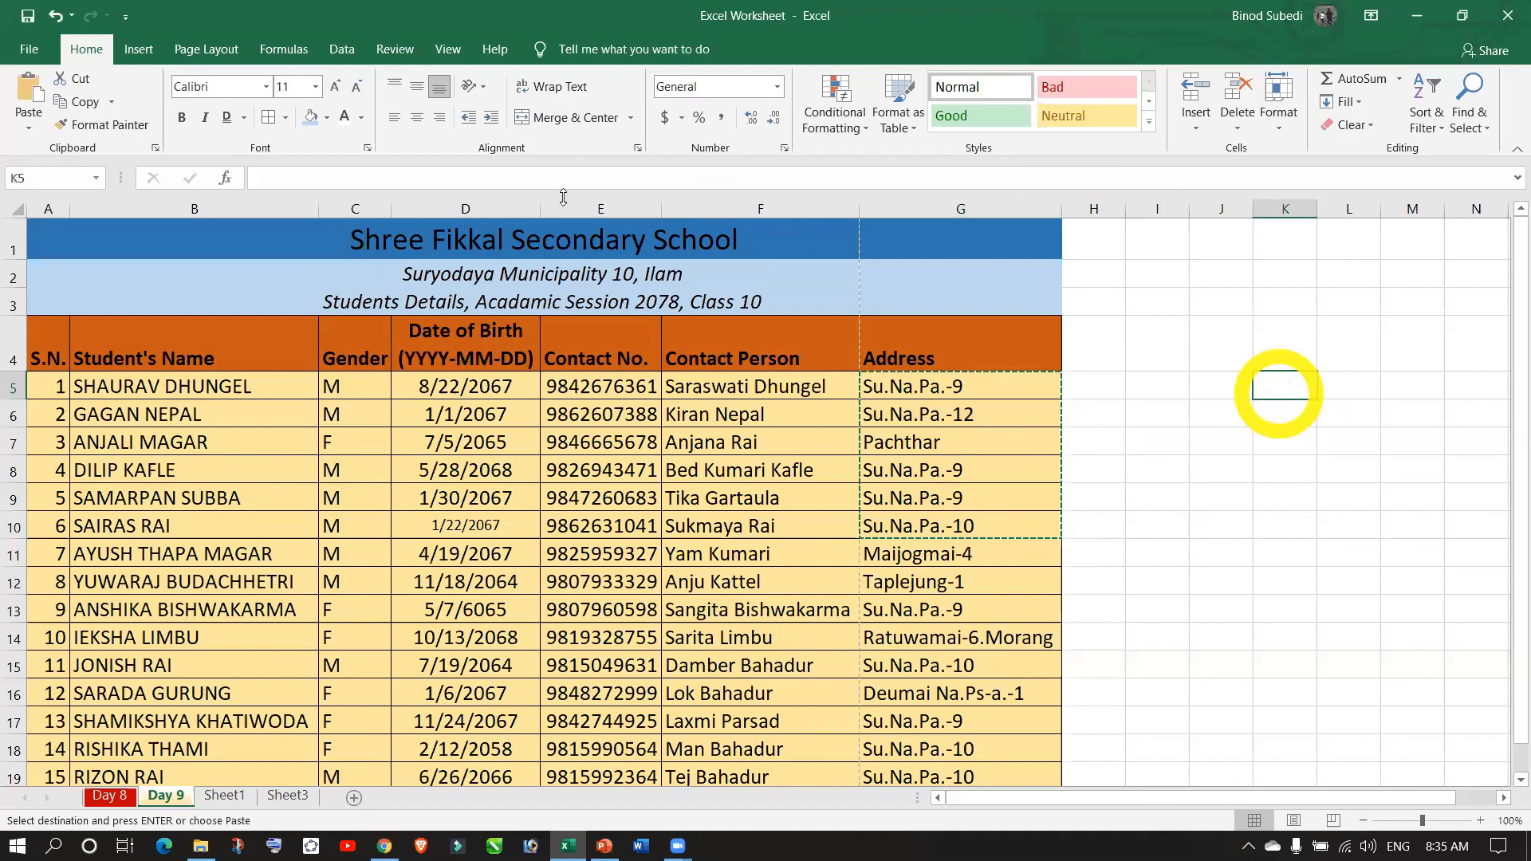
click(83, 108)
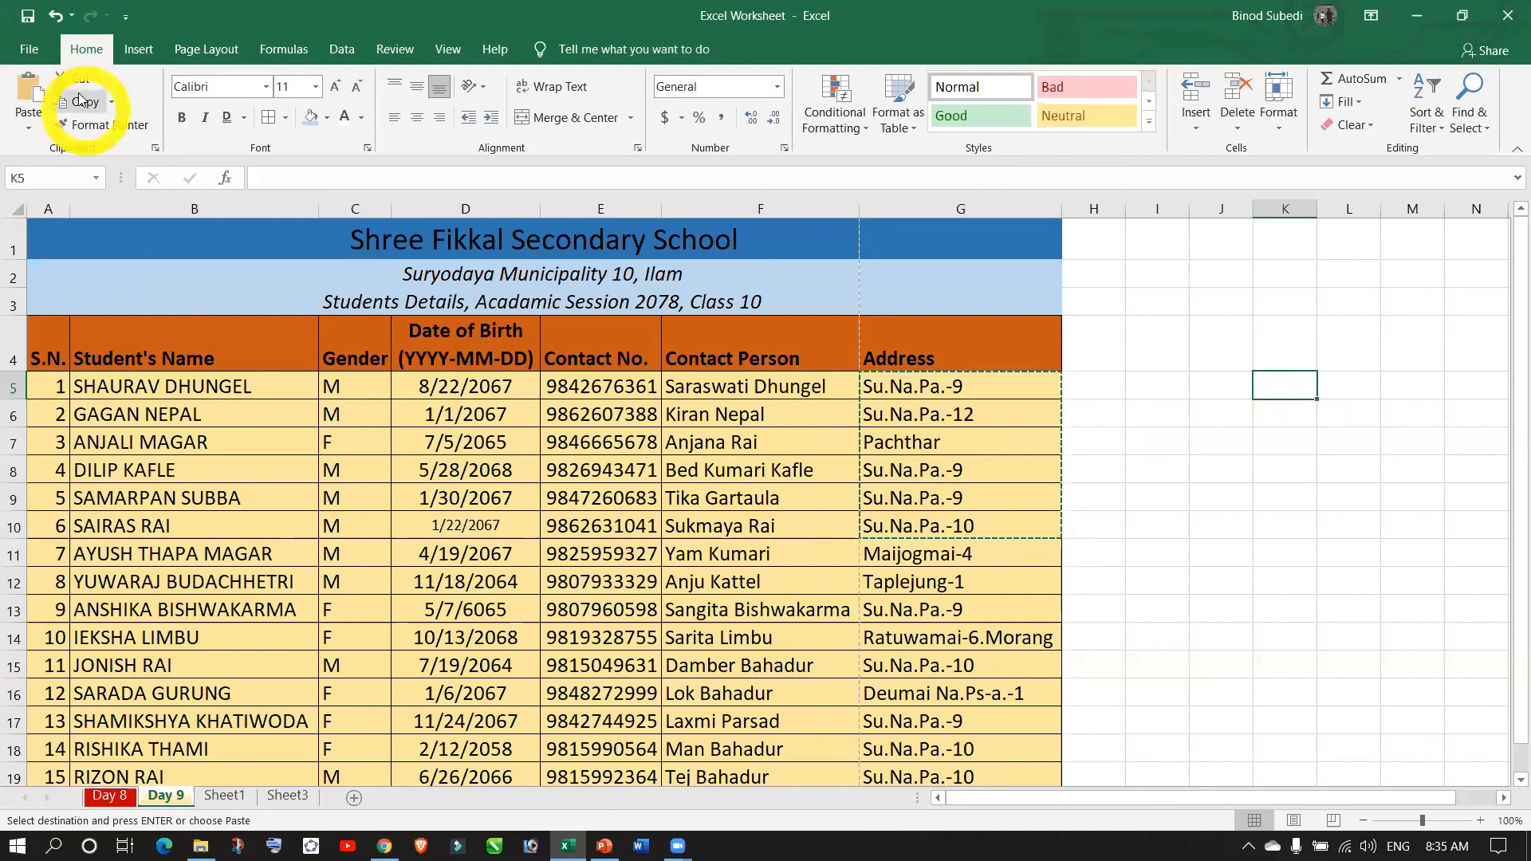
click(27, 89)
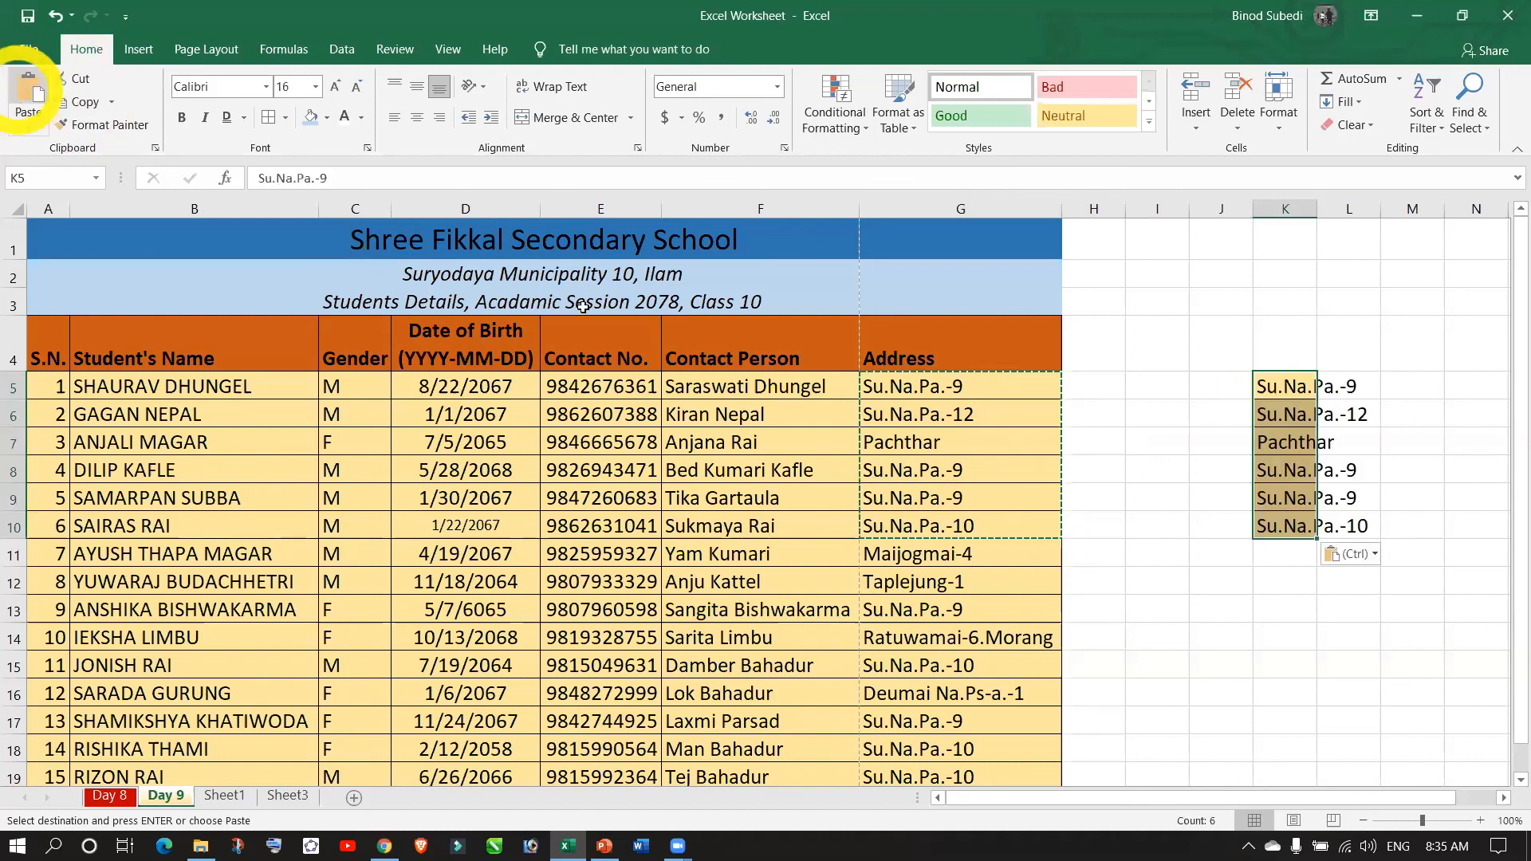
double_click(1316, 209)
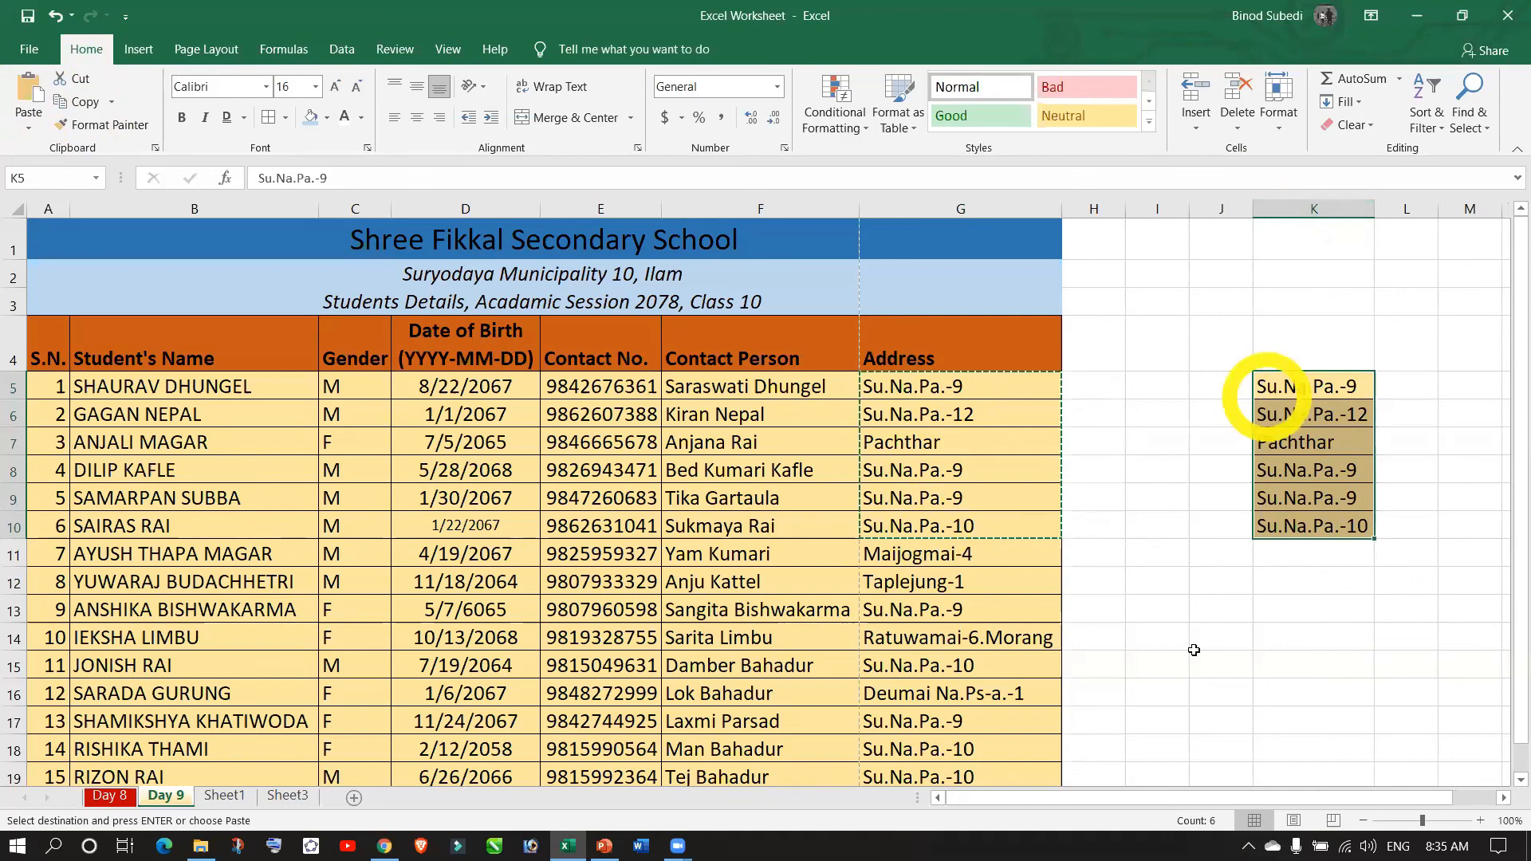
- Cut the copied addresses in K5:K10 and paste them starting at cell K15
scroll(1194, 650, down, 2)
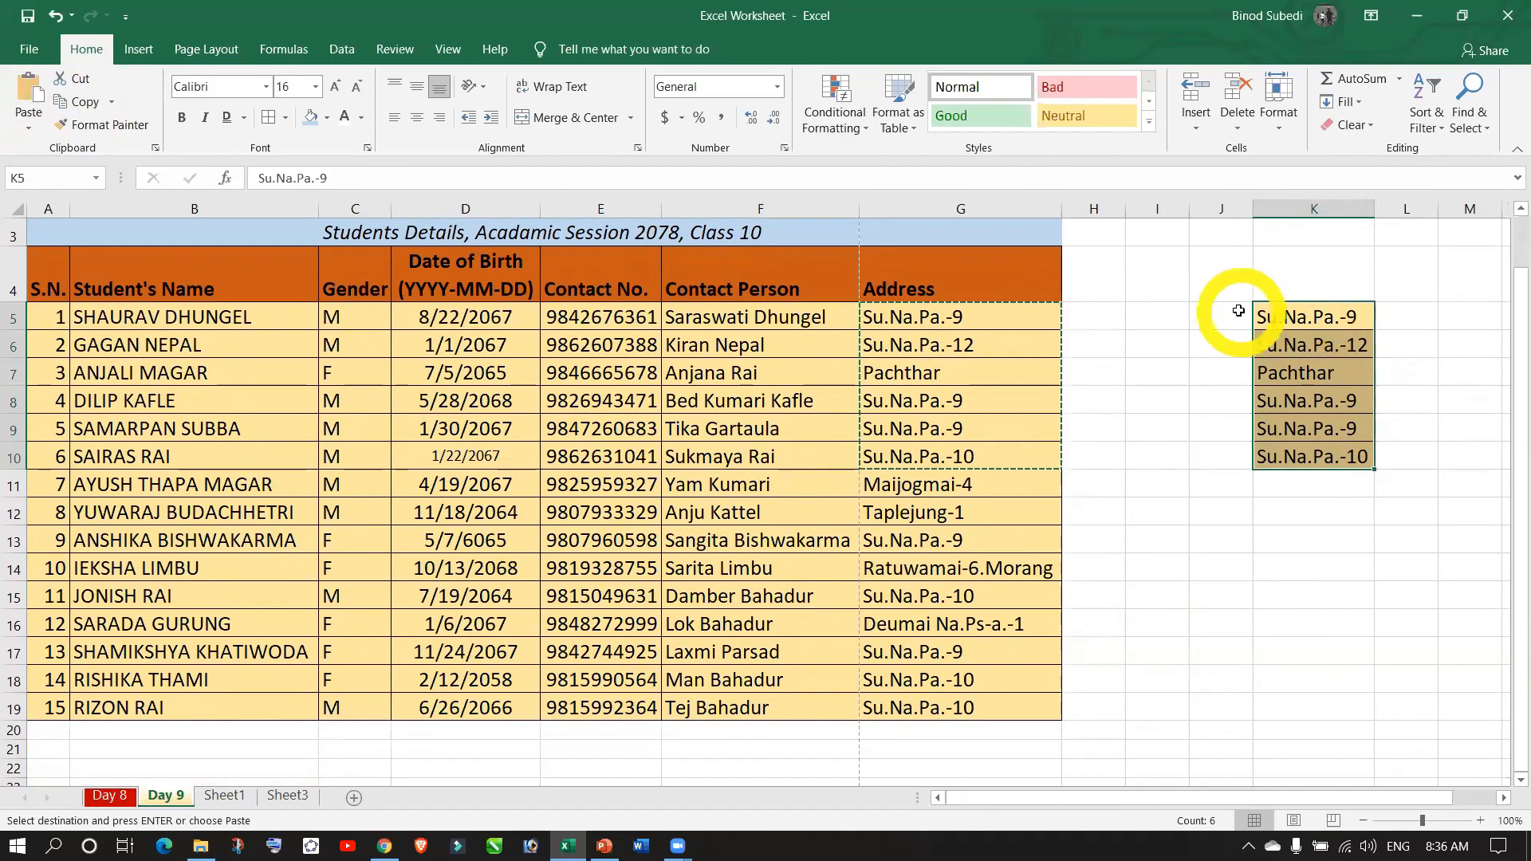
drag(1272, 314, 1292, 451)
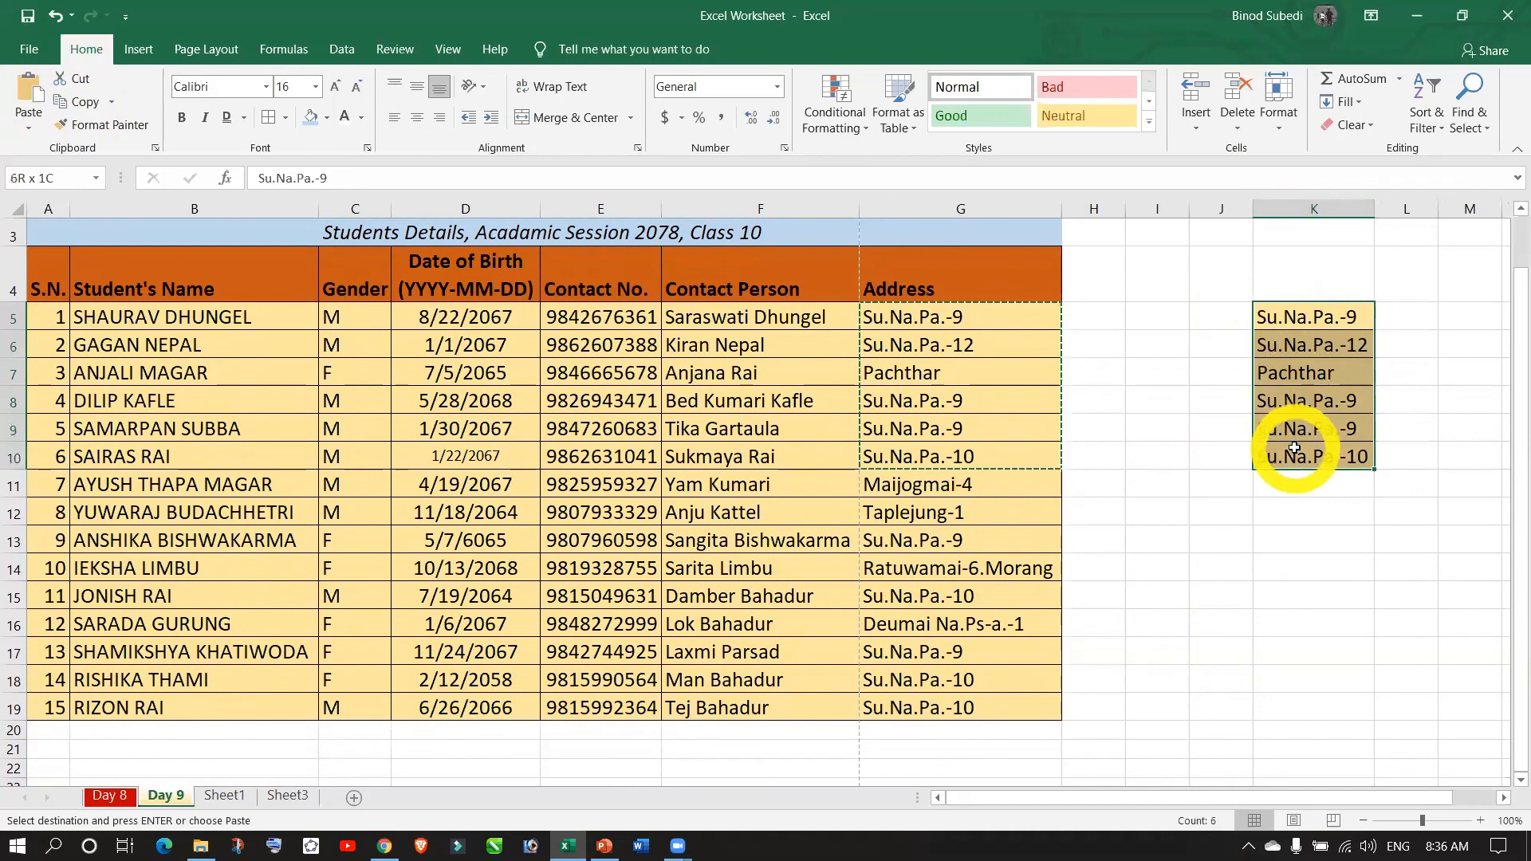
click(83, 79)
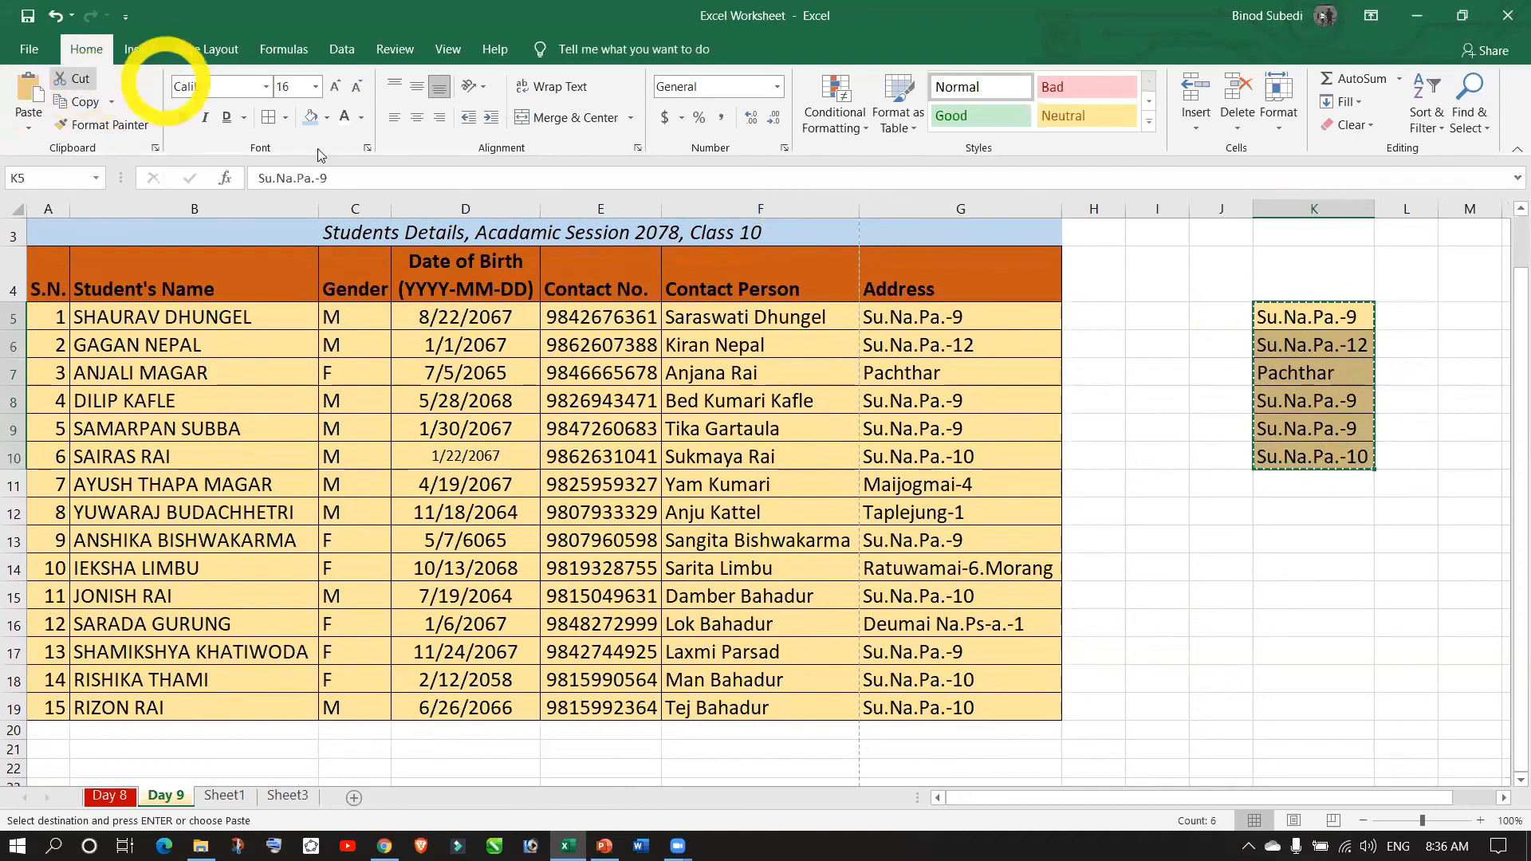
click(1310, 602)
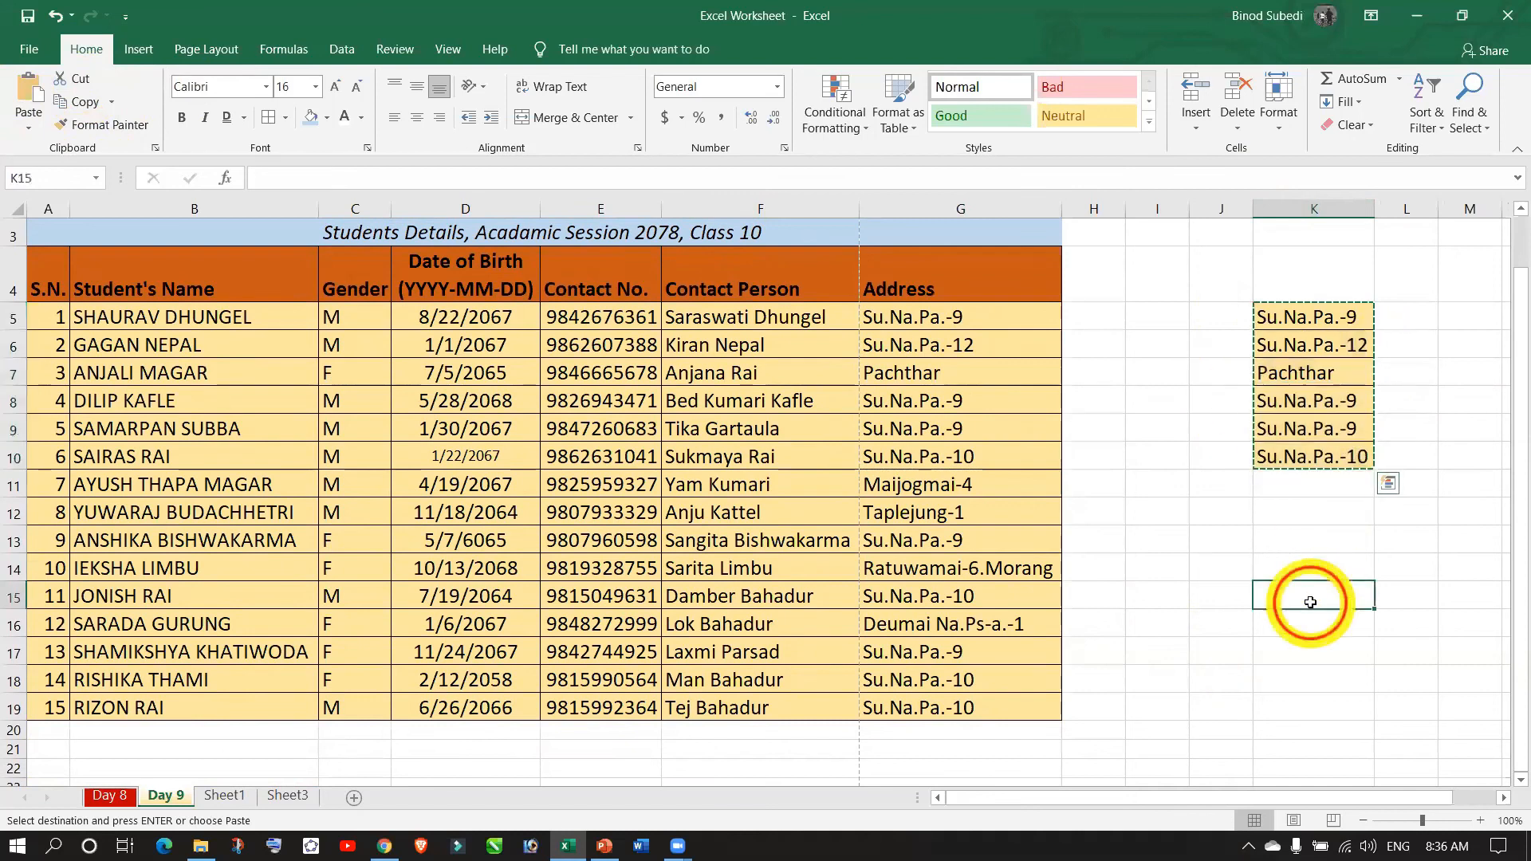
click(27, 94)
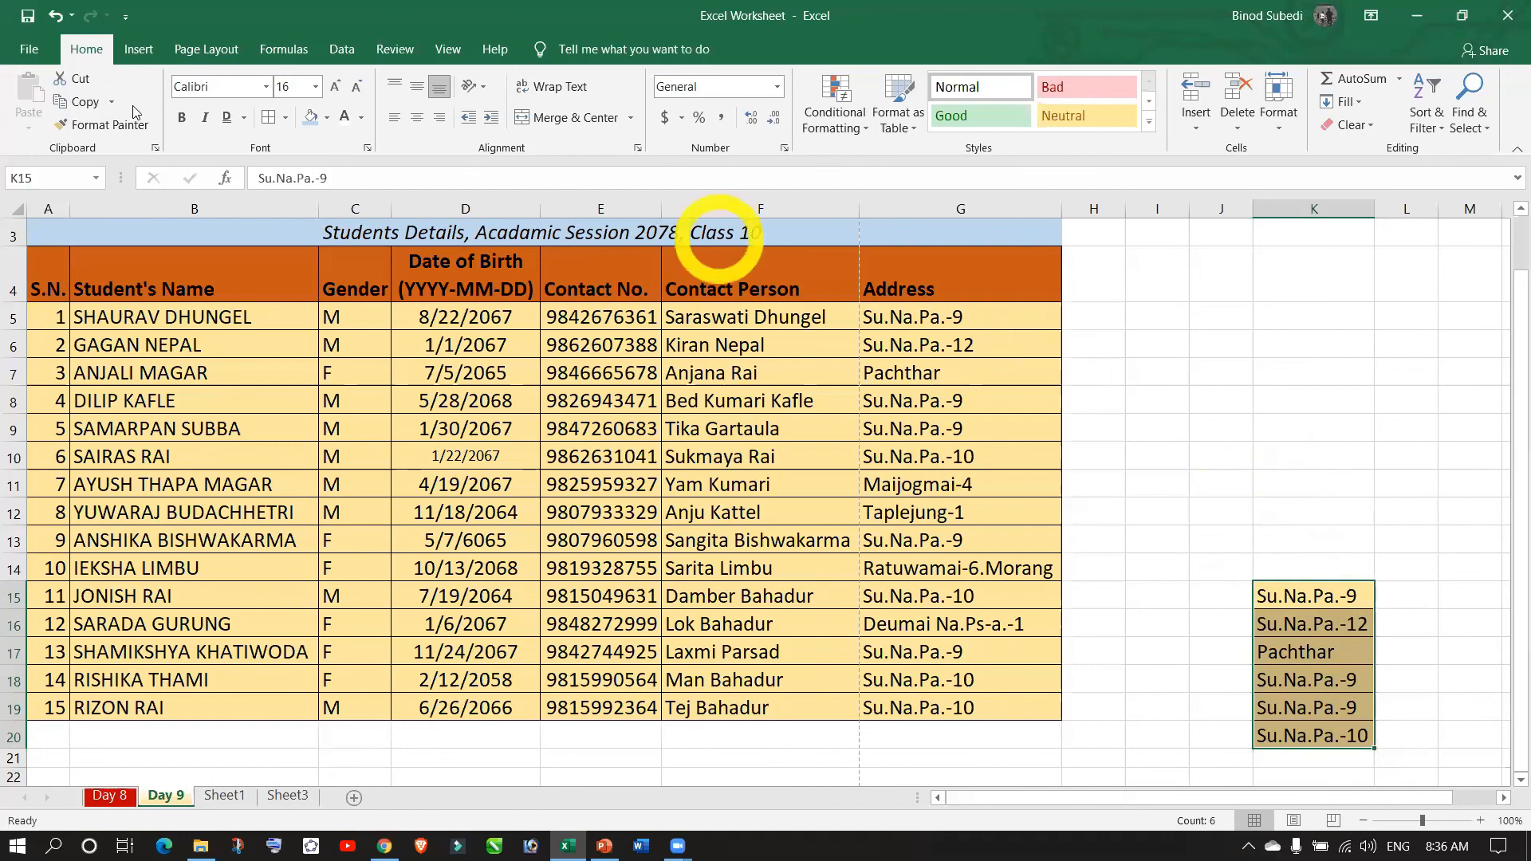
click(1158, 431)
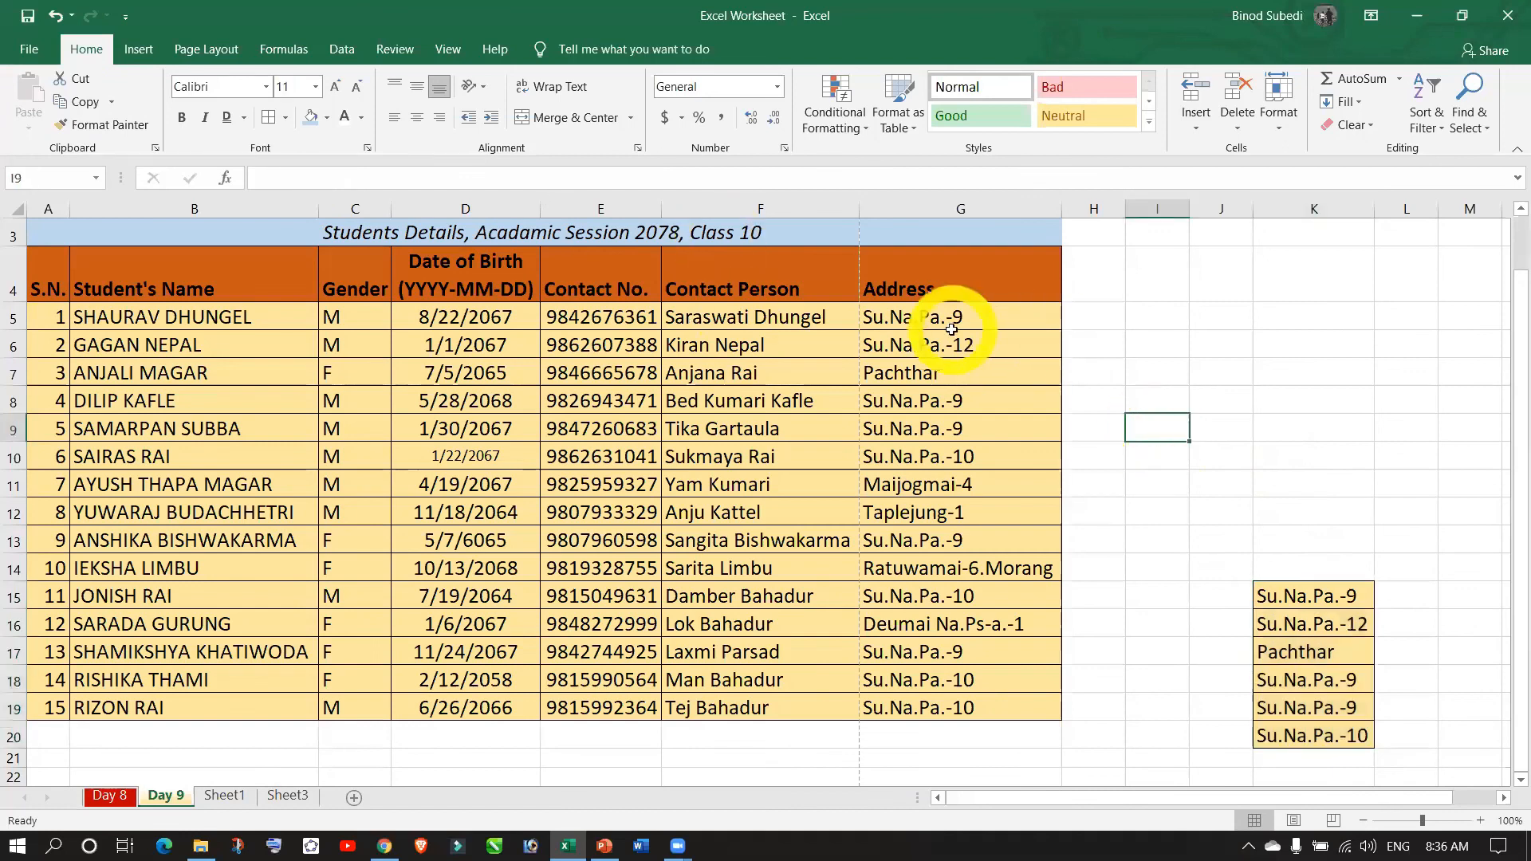
- Try inserting a new column at H beside the Address column, and undo the insertion
click(1097, 201)
right_click(1097, 201)
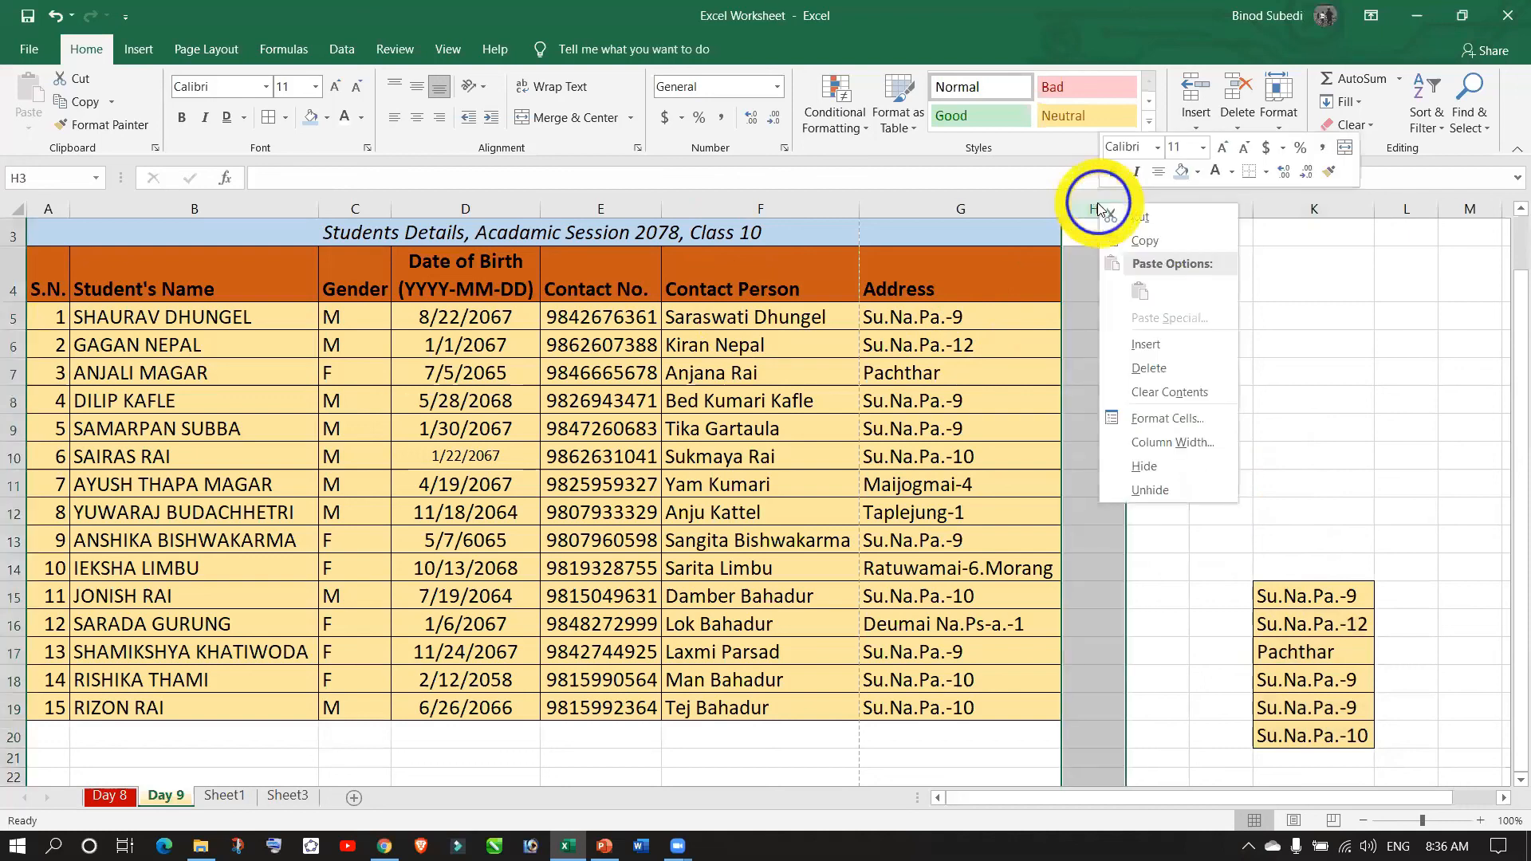
click(1159, 343)
click(1128, 369)
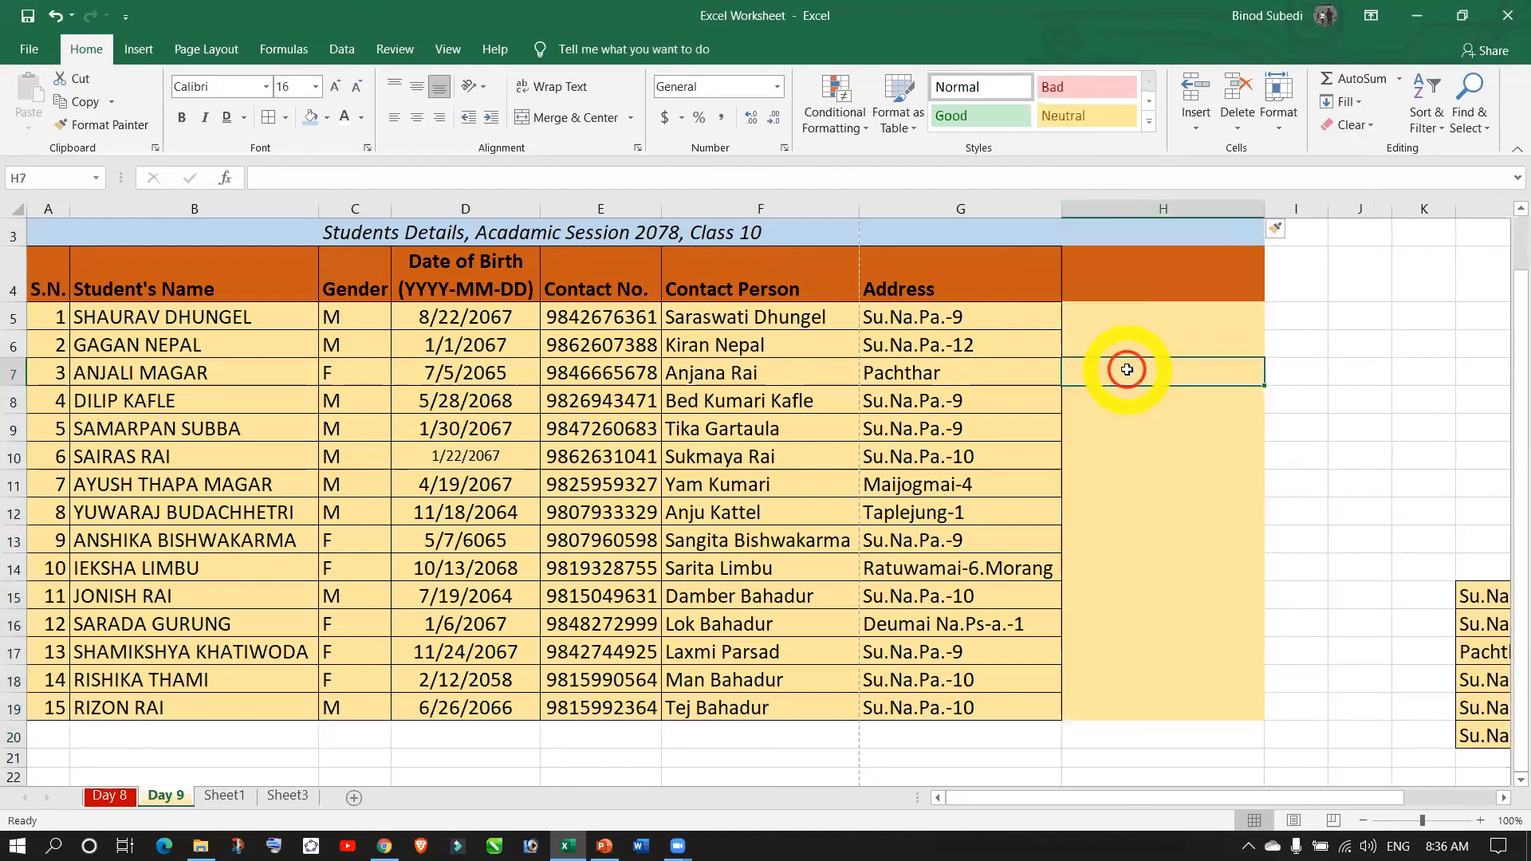
key(ctrl+z)
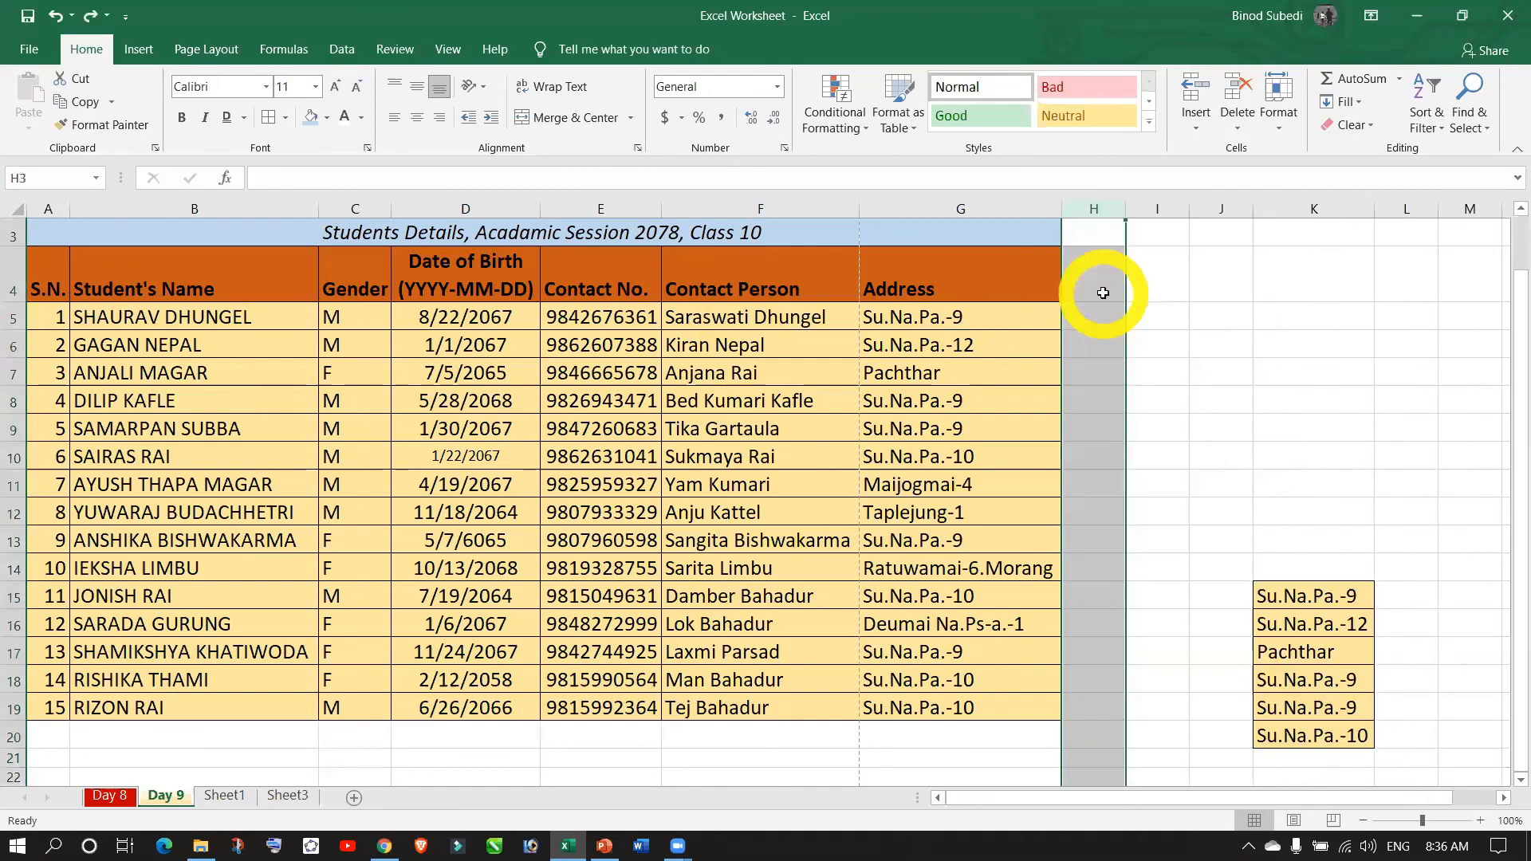
- Add a "Remarks" header in cell H4 beside the Address column and autofit column H to it
click(1103, 292)
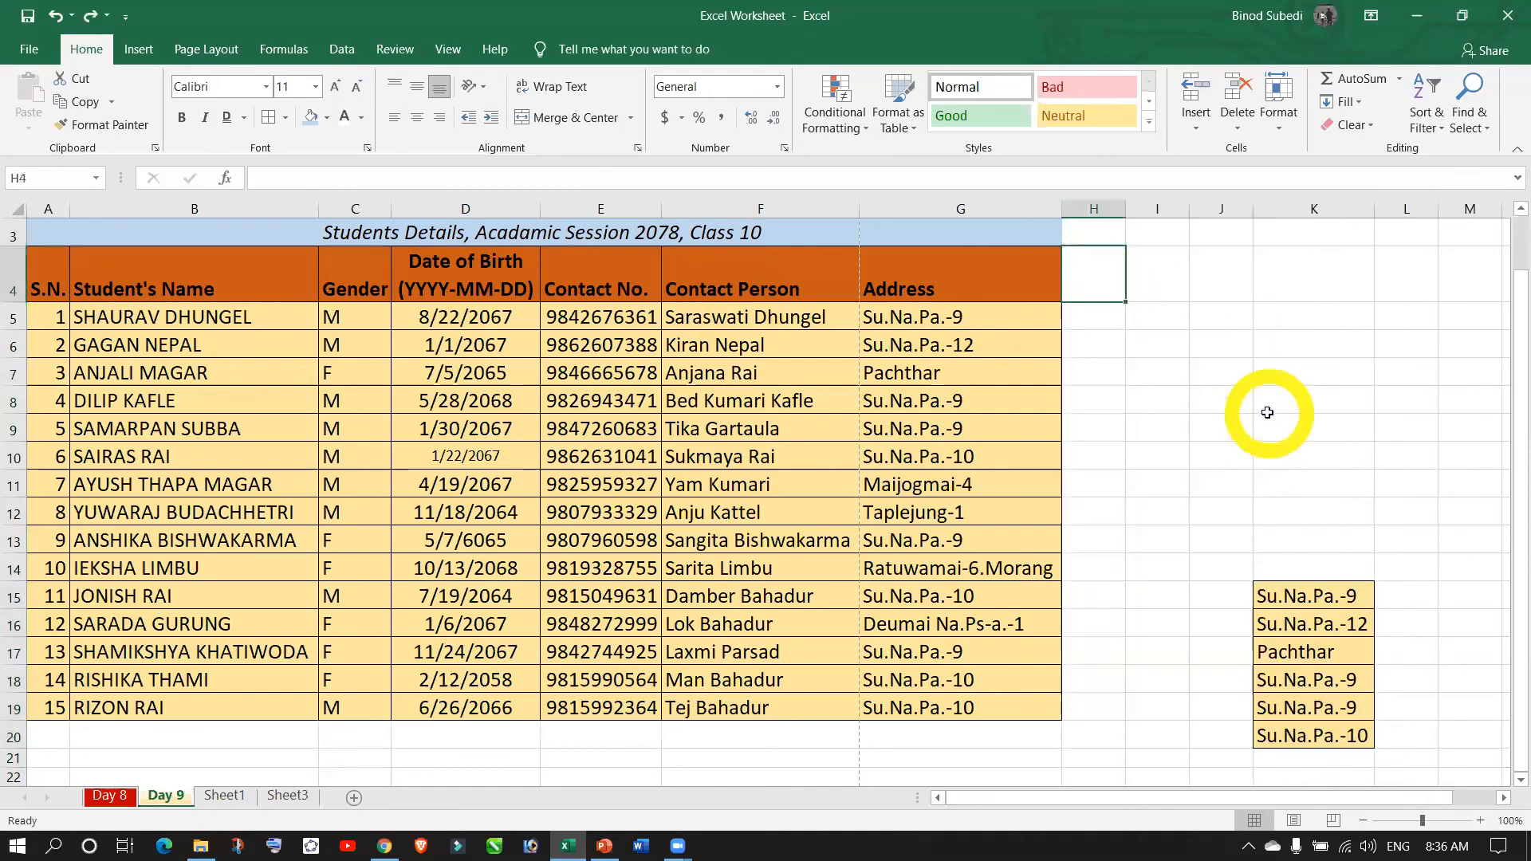
text(Remarks)
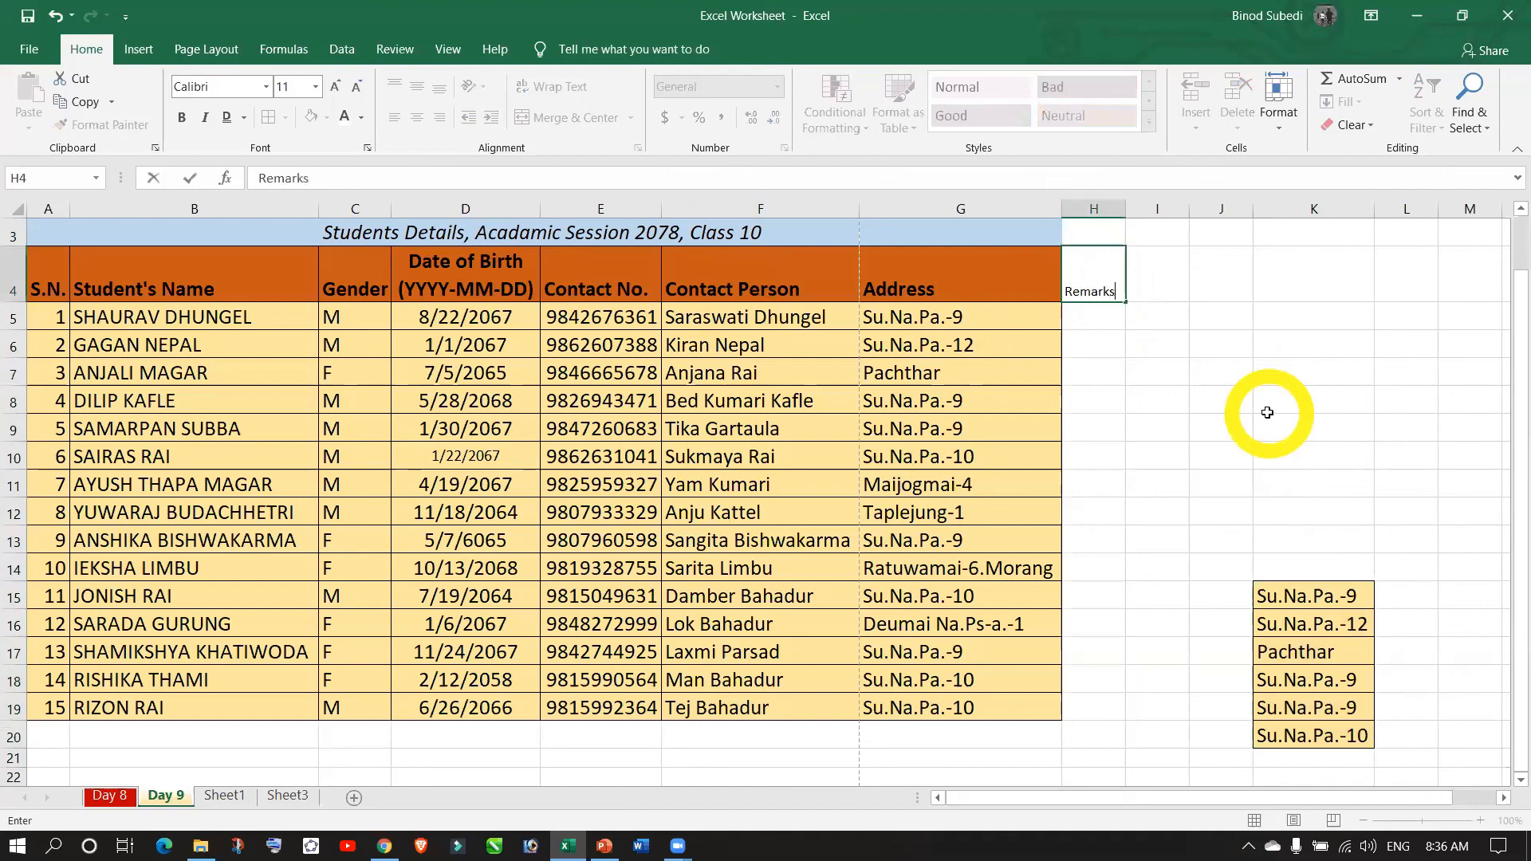
key(Return)
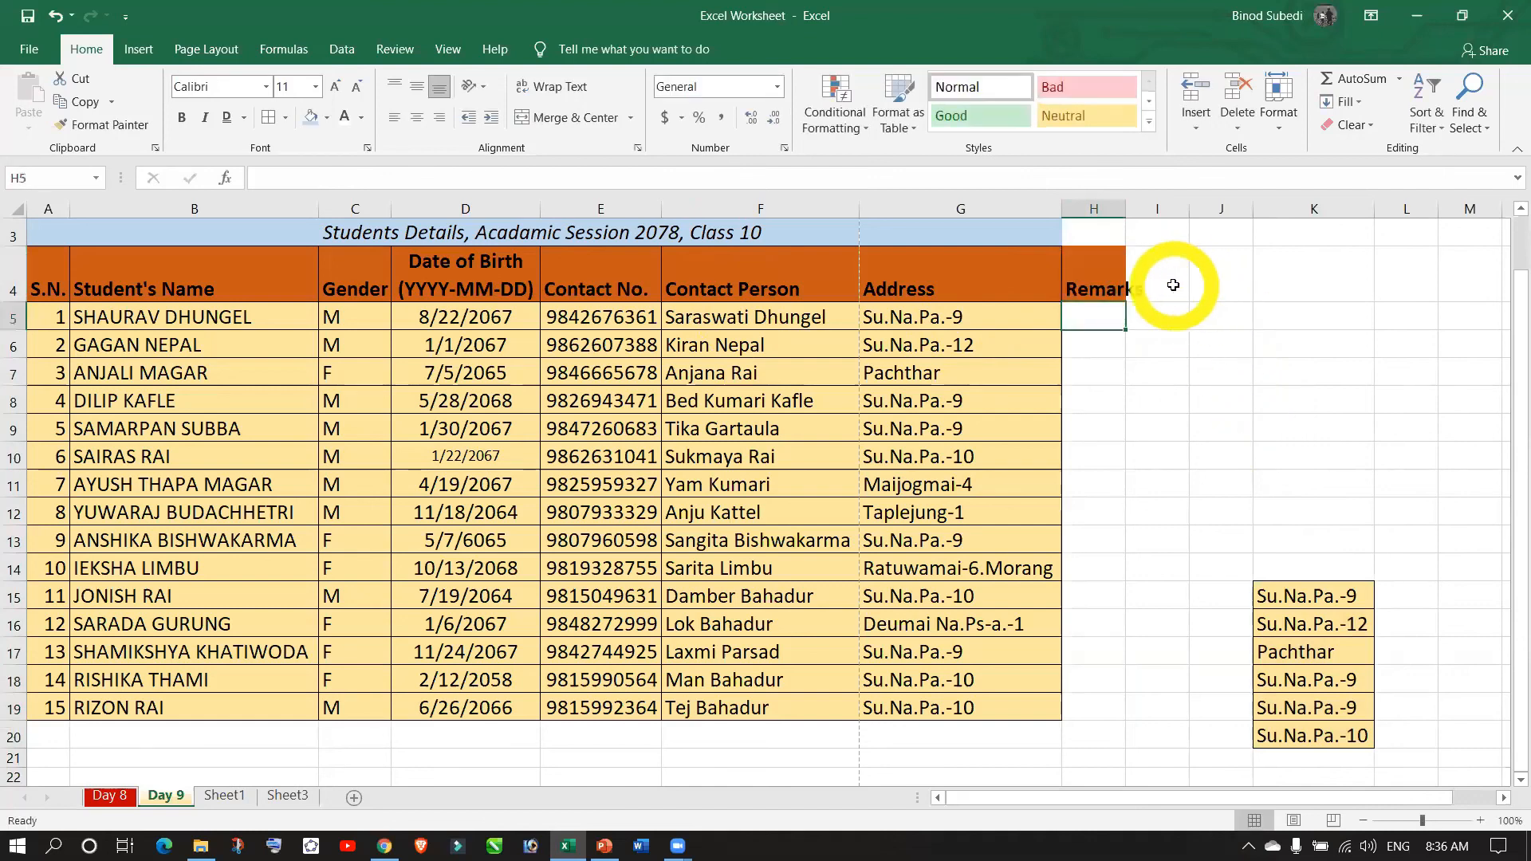
drag(1103, 312, 1109, 683)
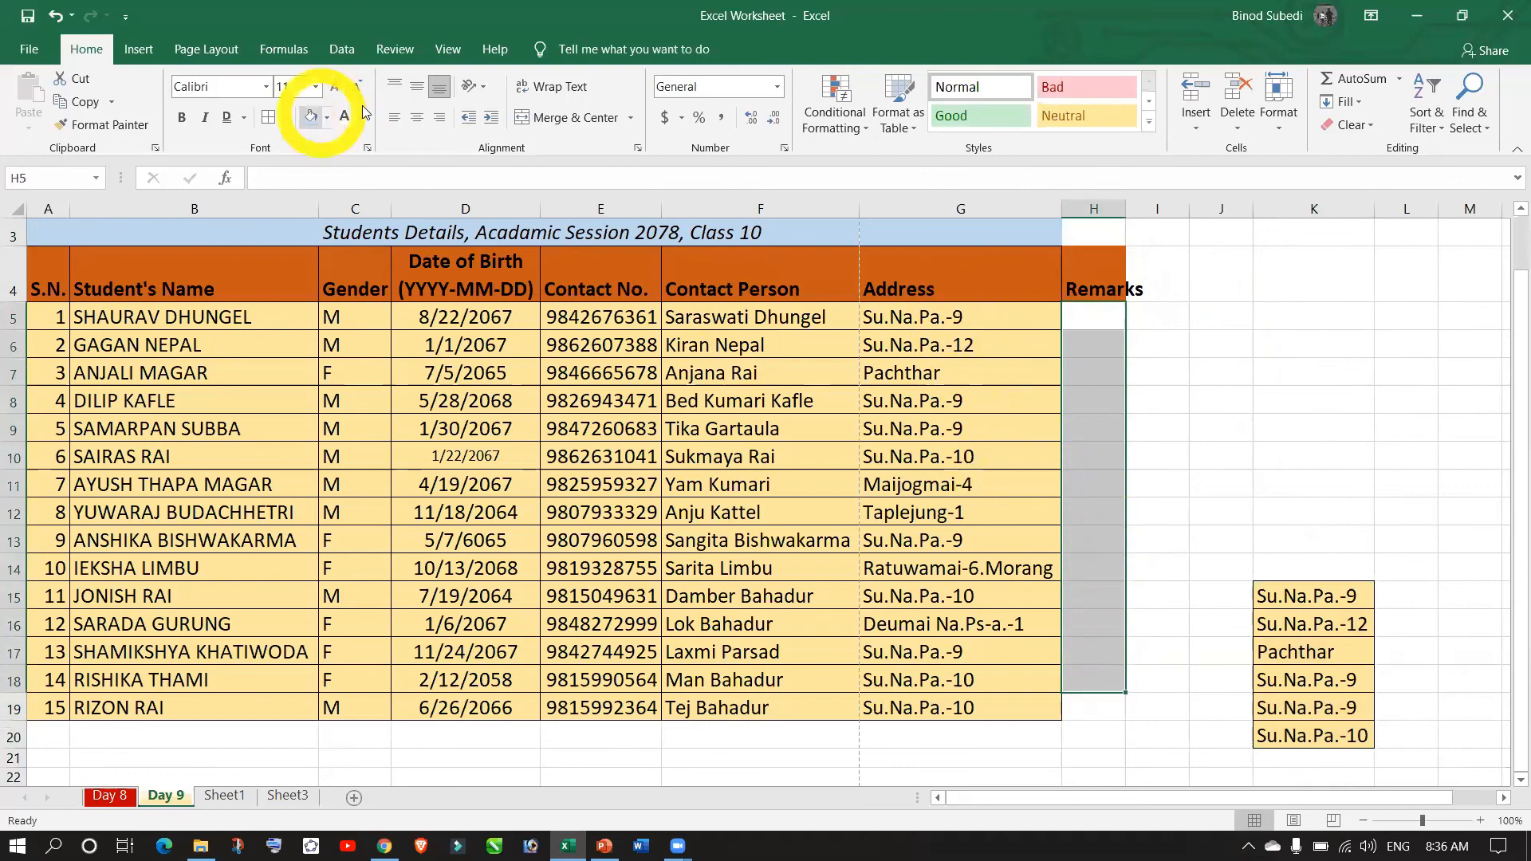
click(1232, 398)
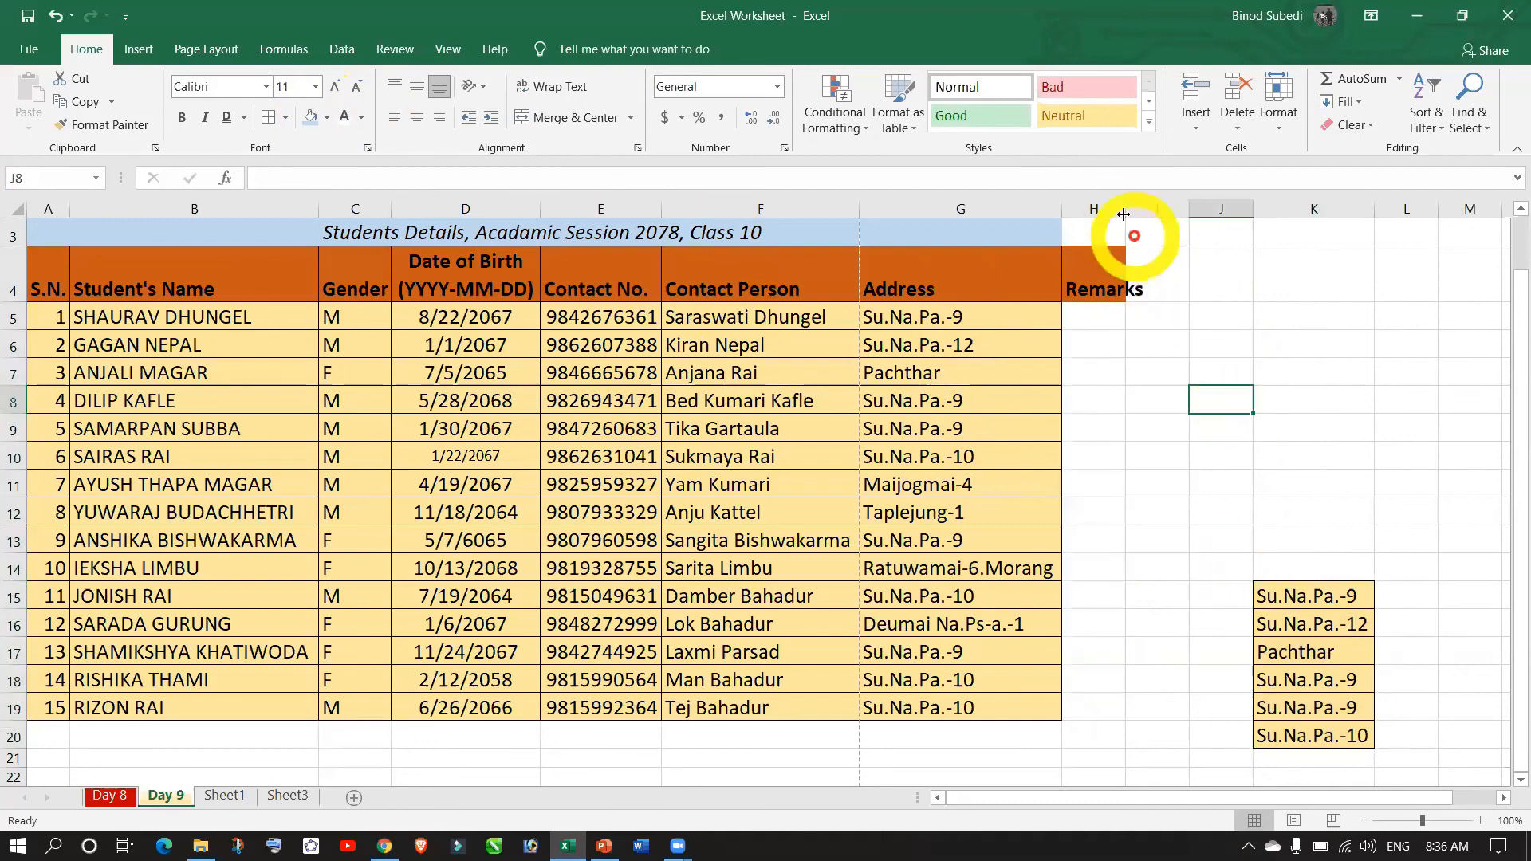
double_click(1123, 214)
- Copy the formatting of address cell G5 to the empty Remarks cells H5:H19 with Format Painter
click(1109, 314)
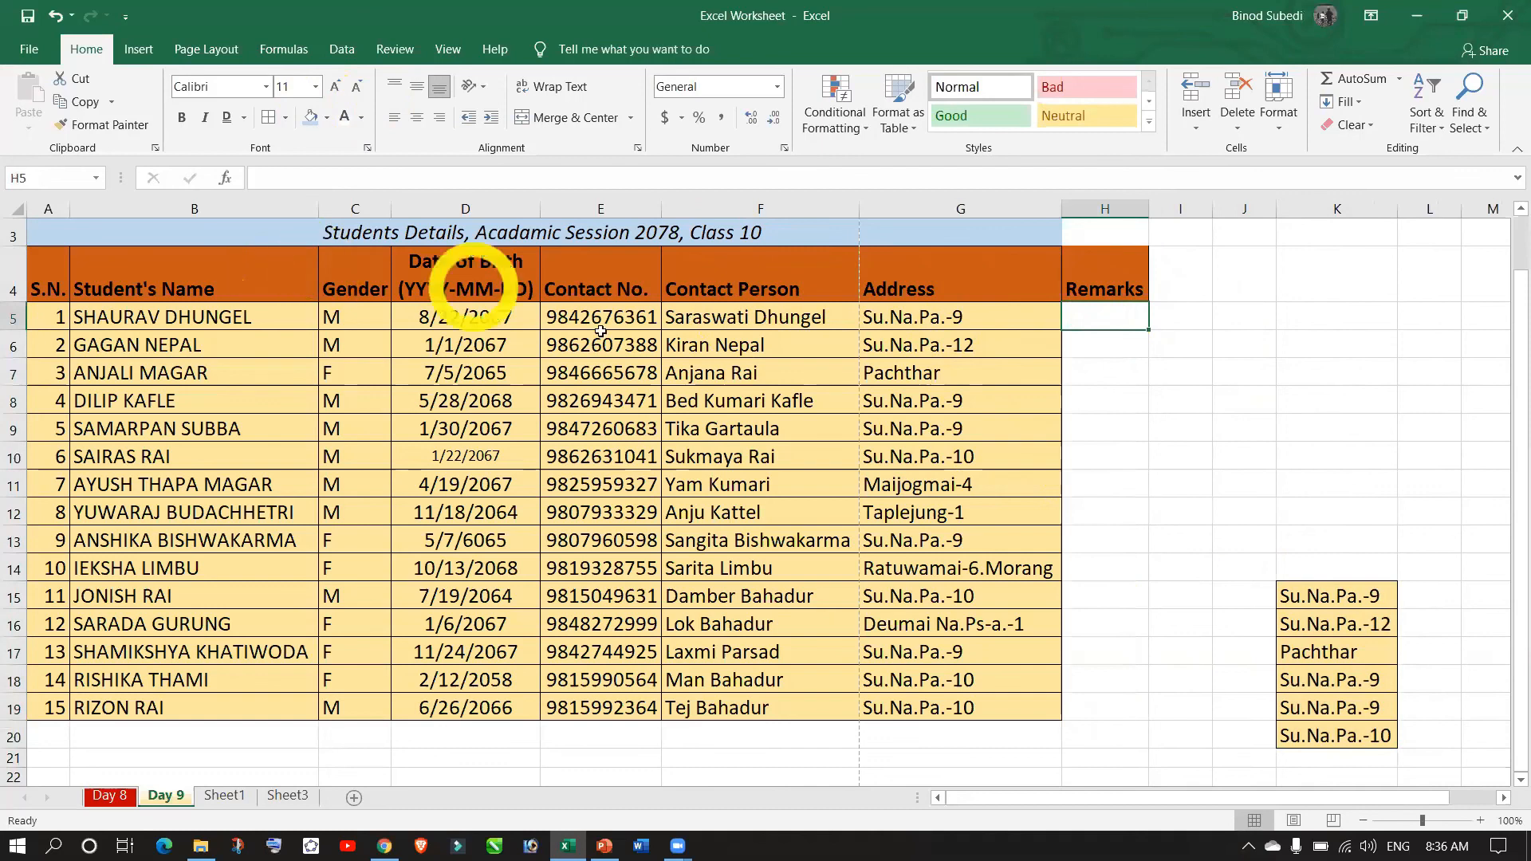
click(913, 316)
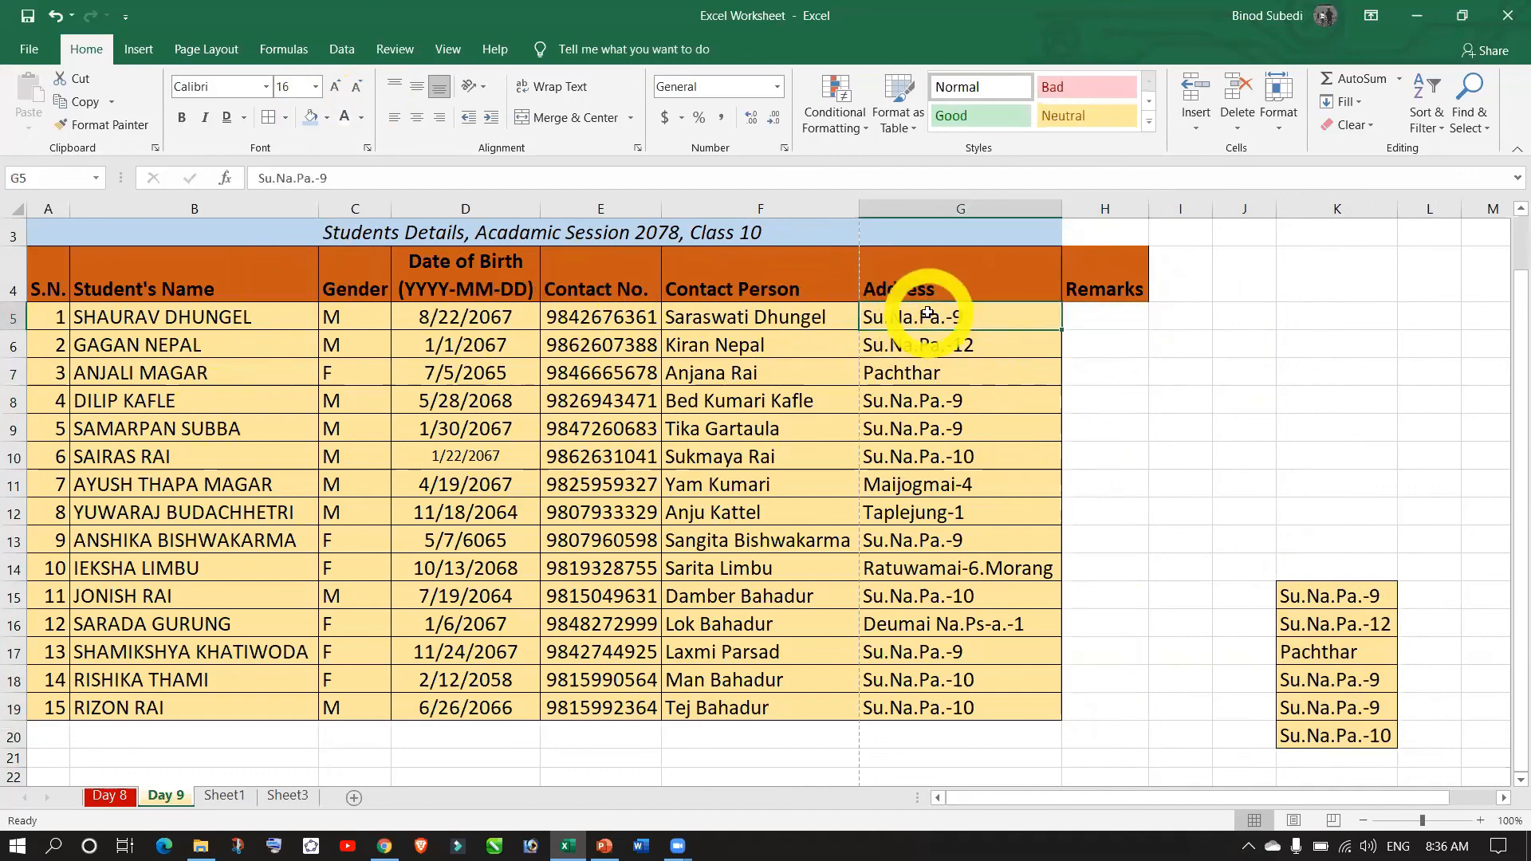
click(101, 126)
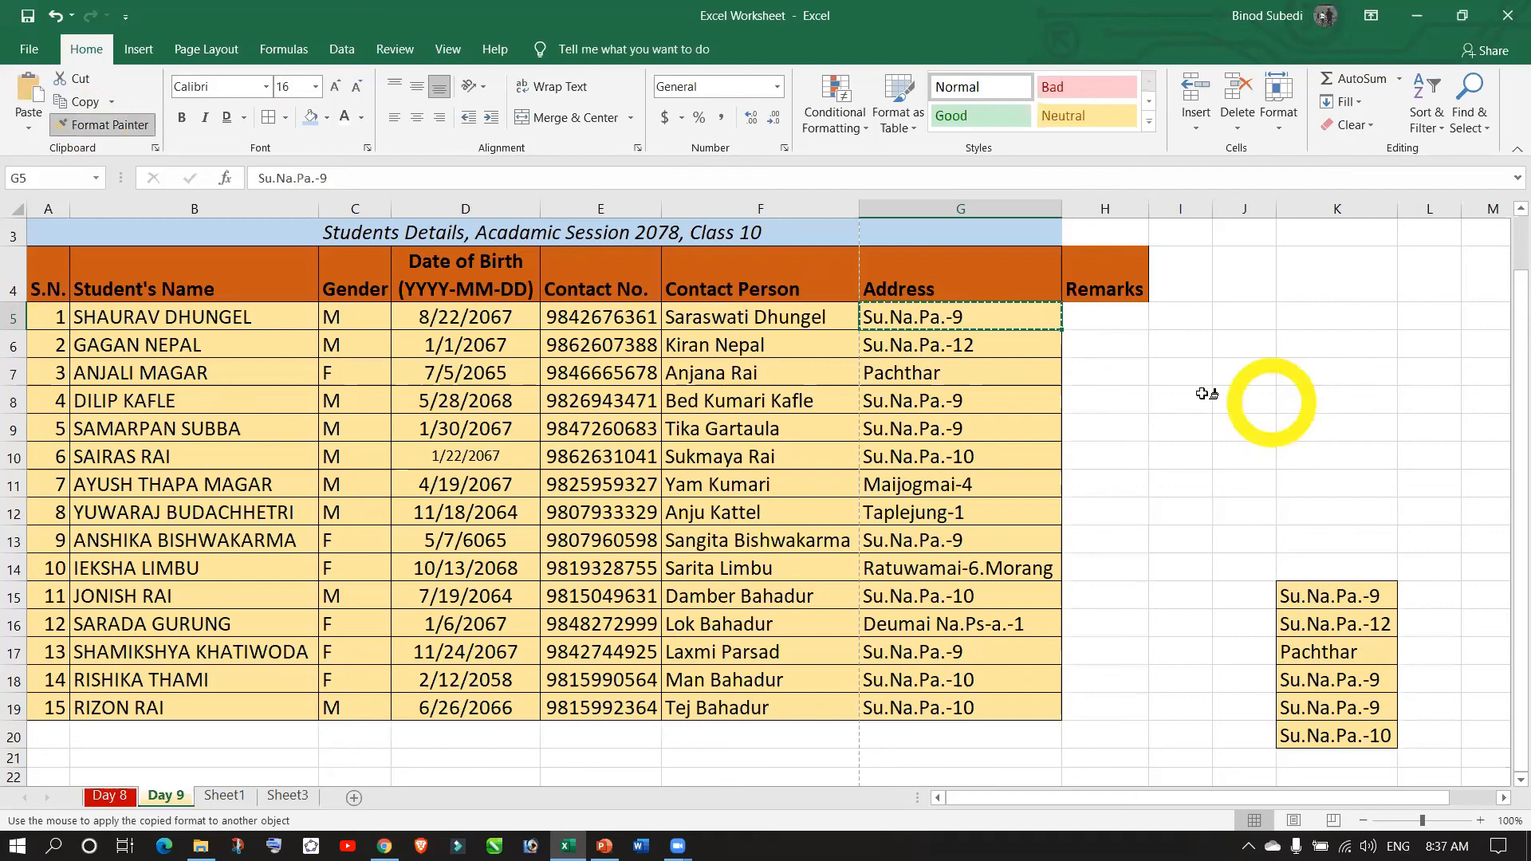
drag(1092, 317, 1106, 699)
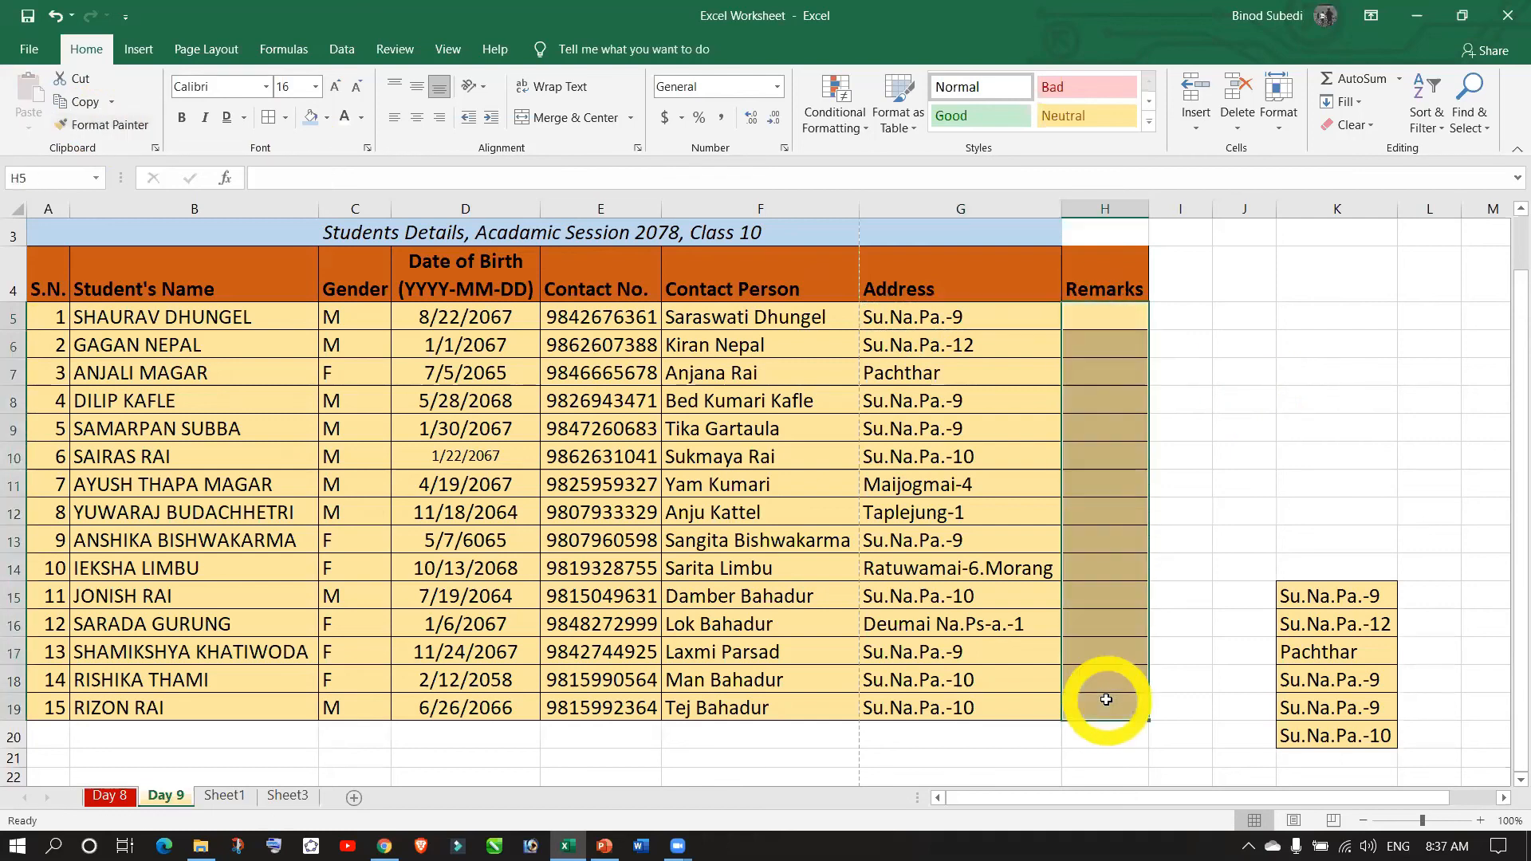
click(1301, 424)
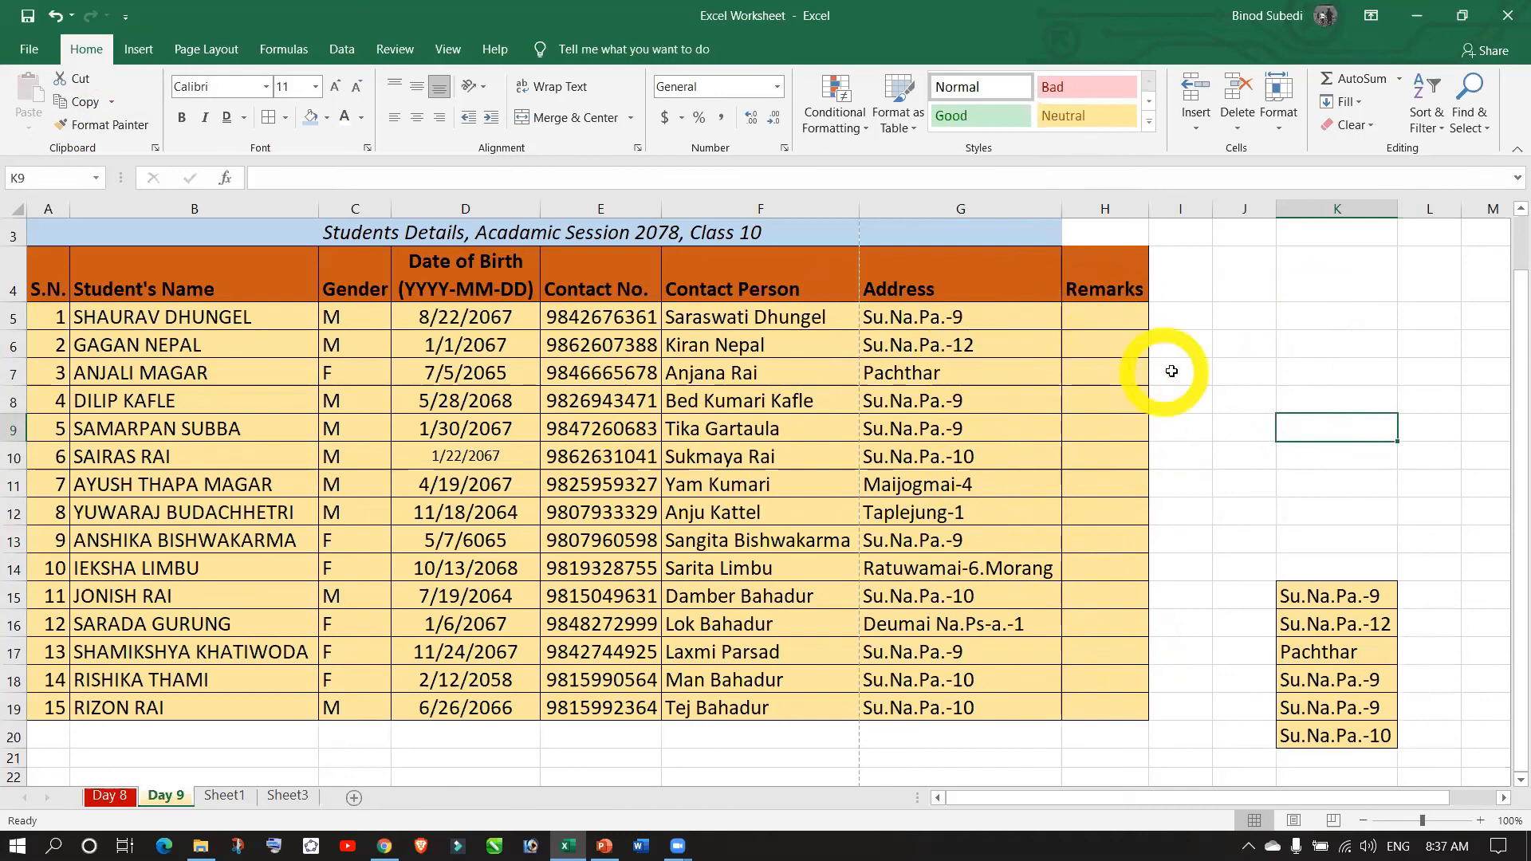
- Fill the Student's Name header cell B4 with blue and make its text white
click(1309, 592)
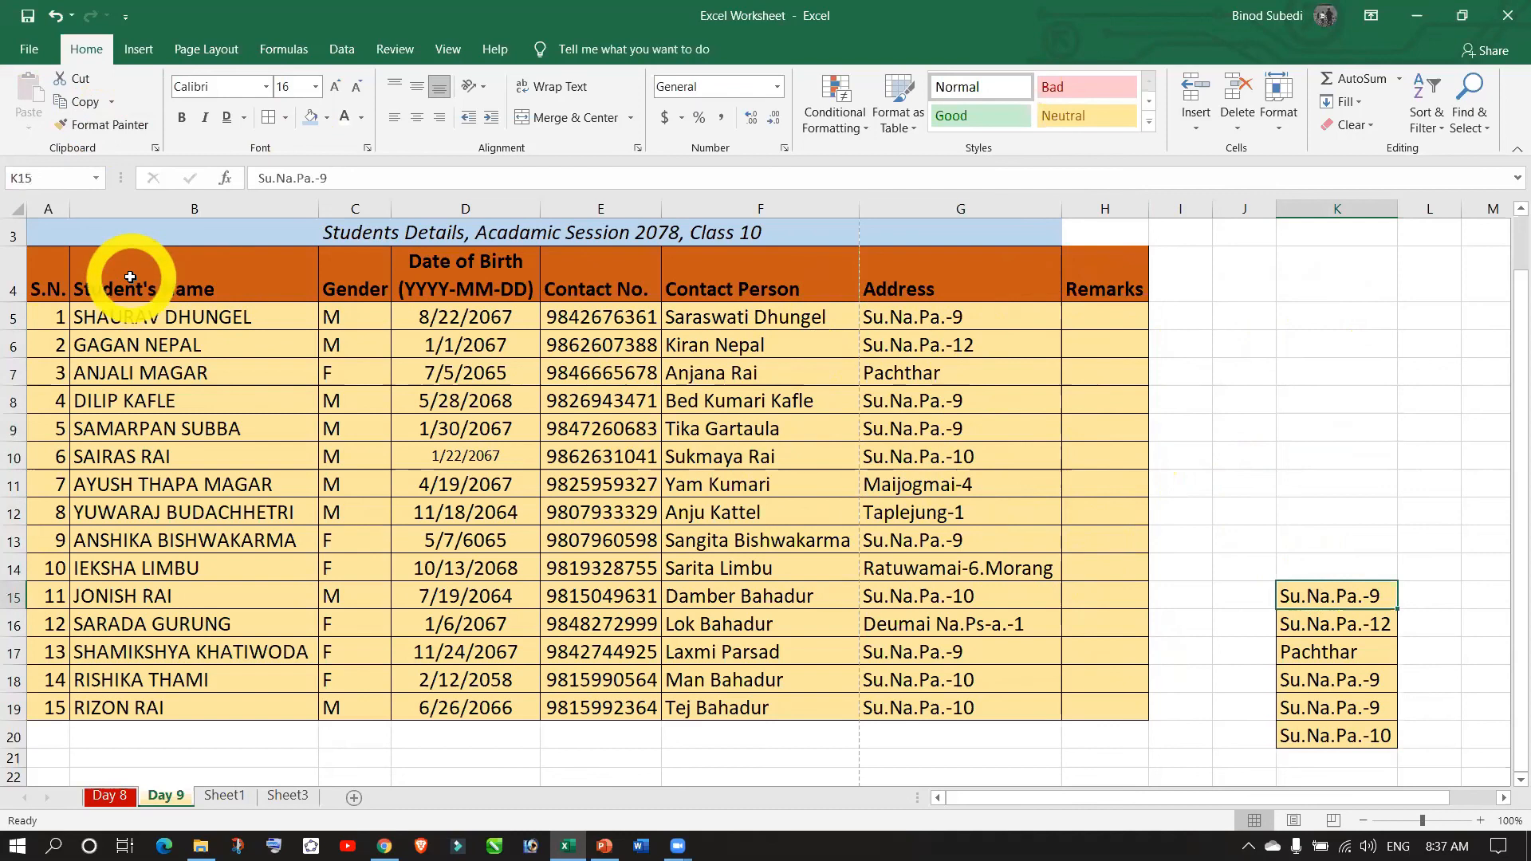
click(326, 118)
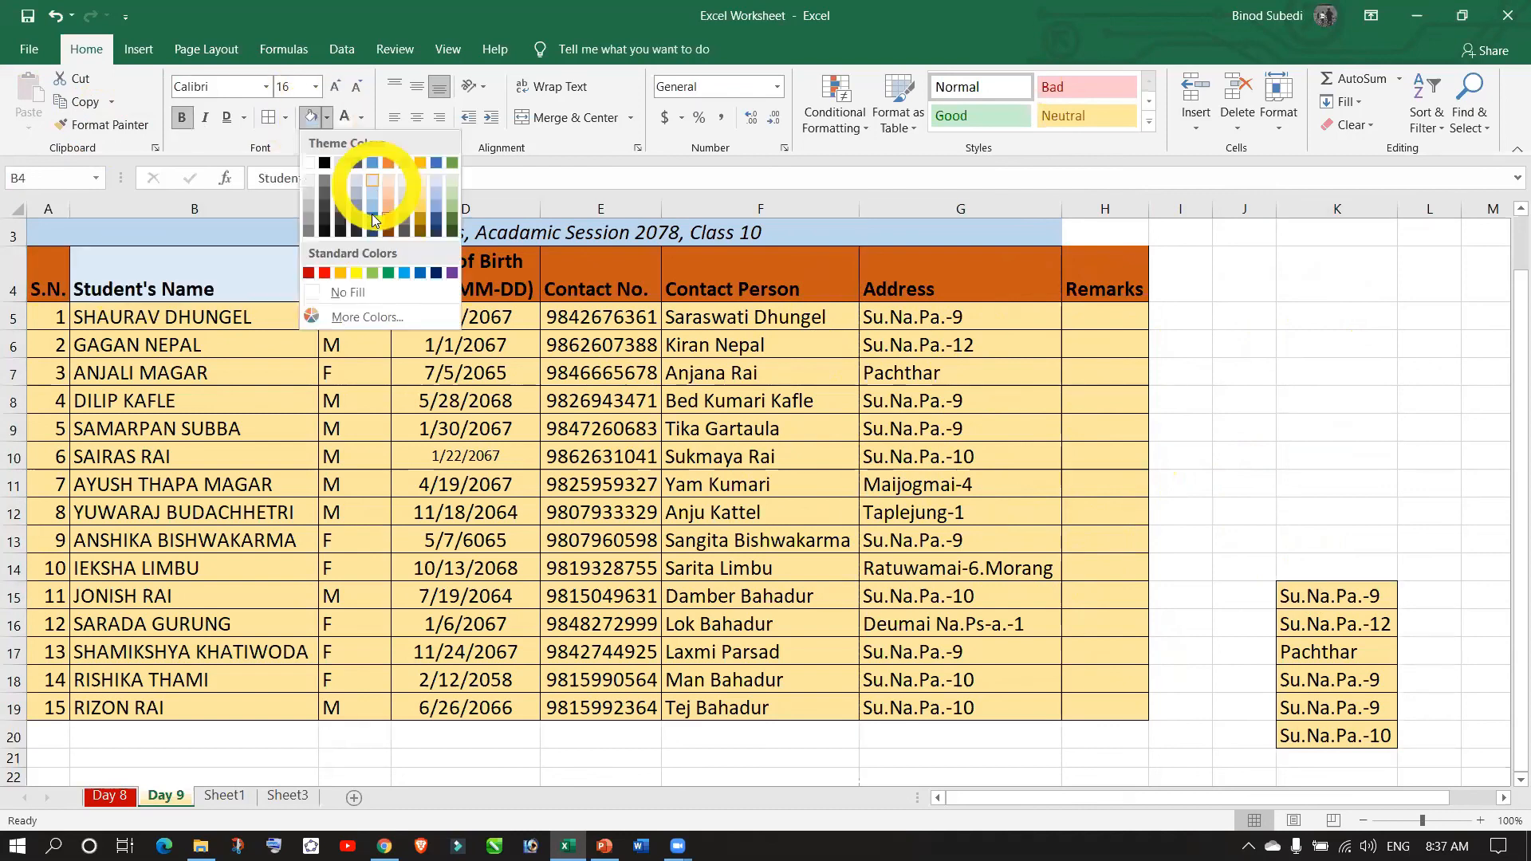
click(371, 217)
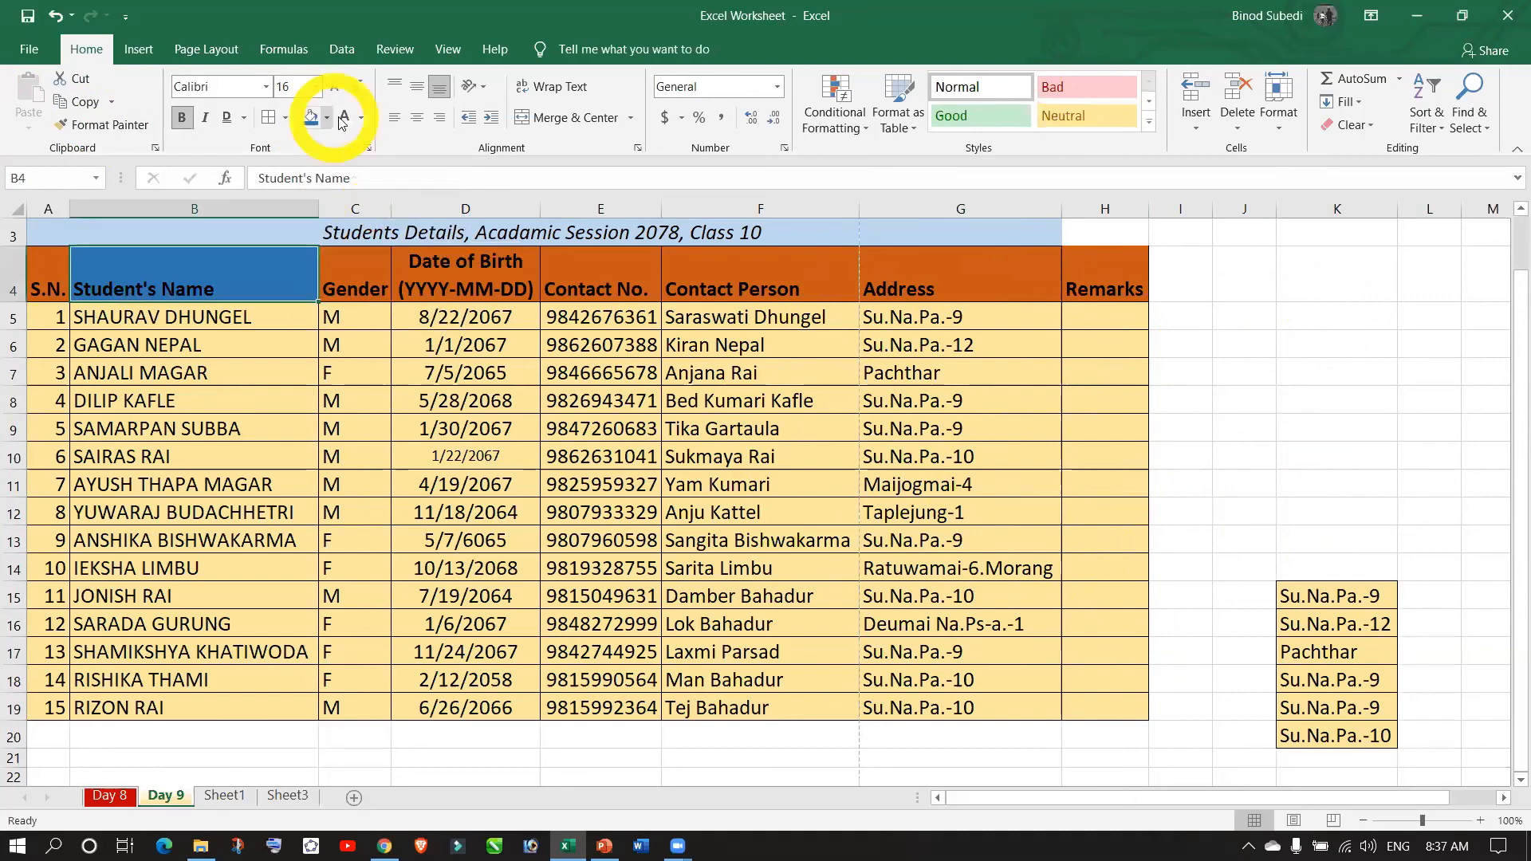
click(345, 124)
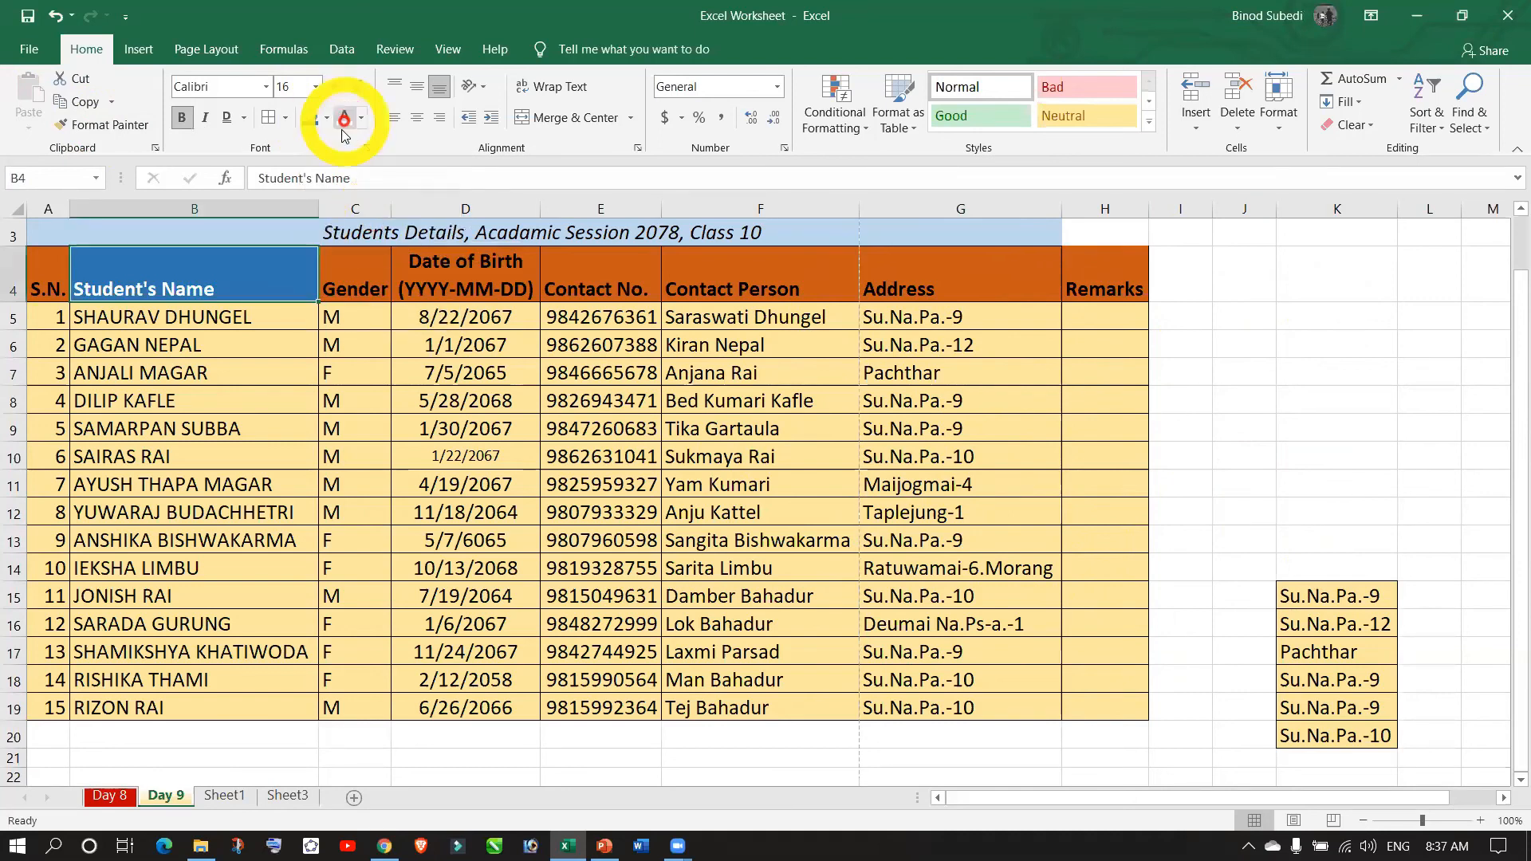
click(361, 449)
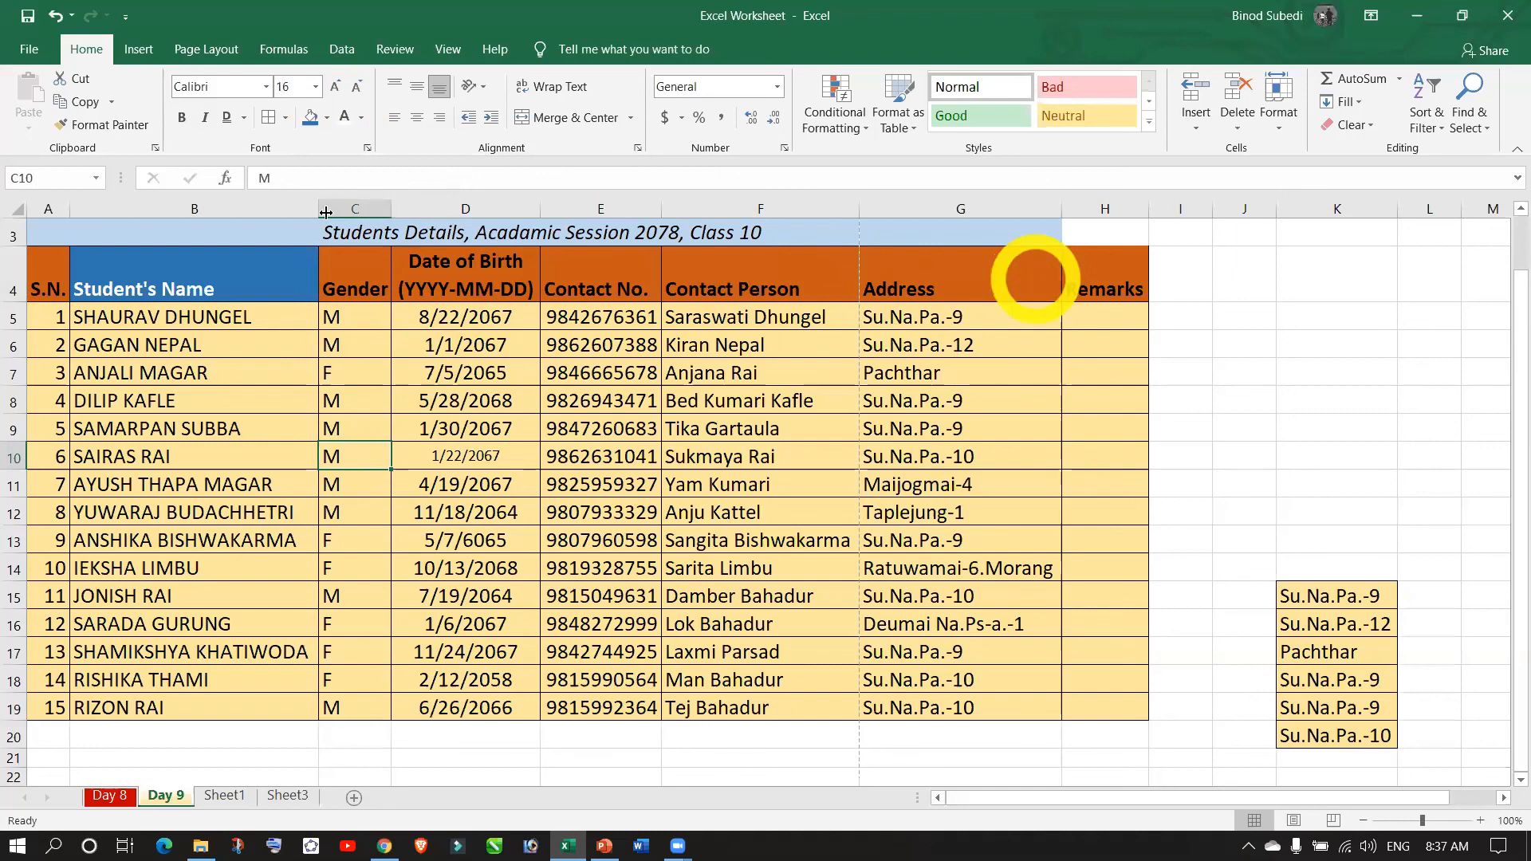
- Copy the Student's Name header's formatting to headers C4:H4 with Format Painter and autofit the Date of Birth column
click(185, 268)
click(97, 124)
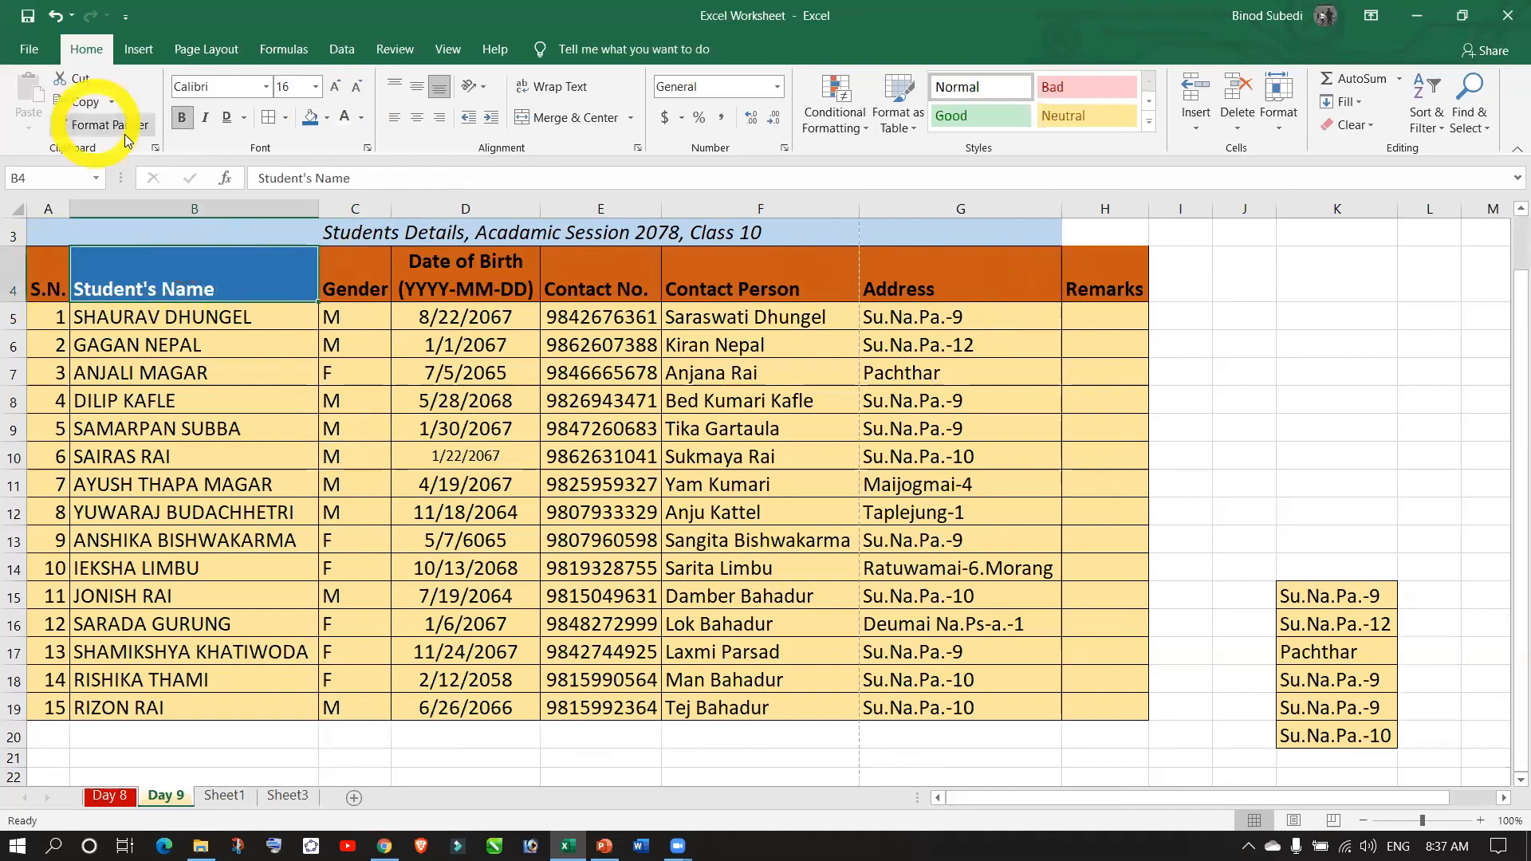
mouse_move(339, 275)
mouse_down()
mouse_move(1128, 273)
mouse_move(1108, 274)
mouse_up()
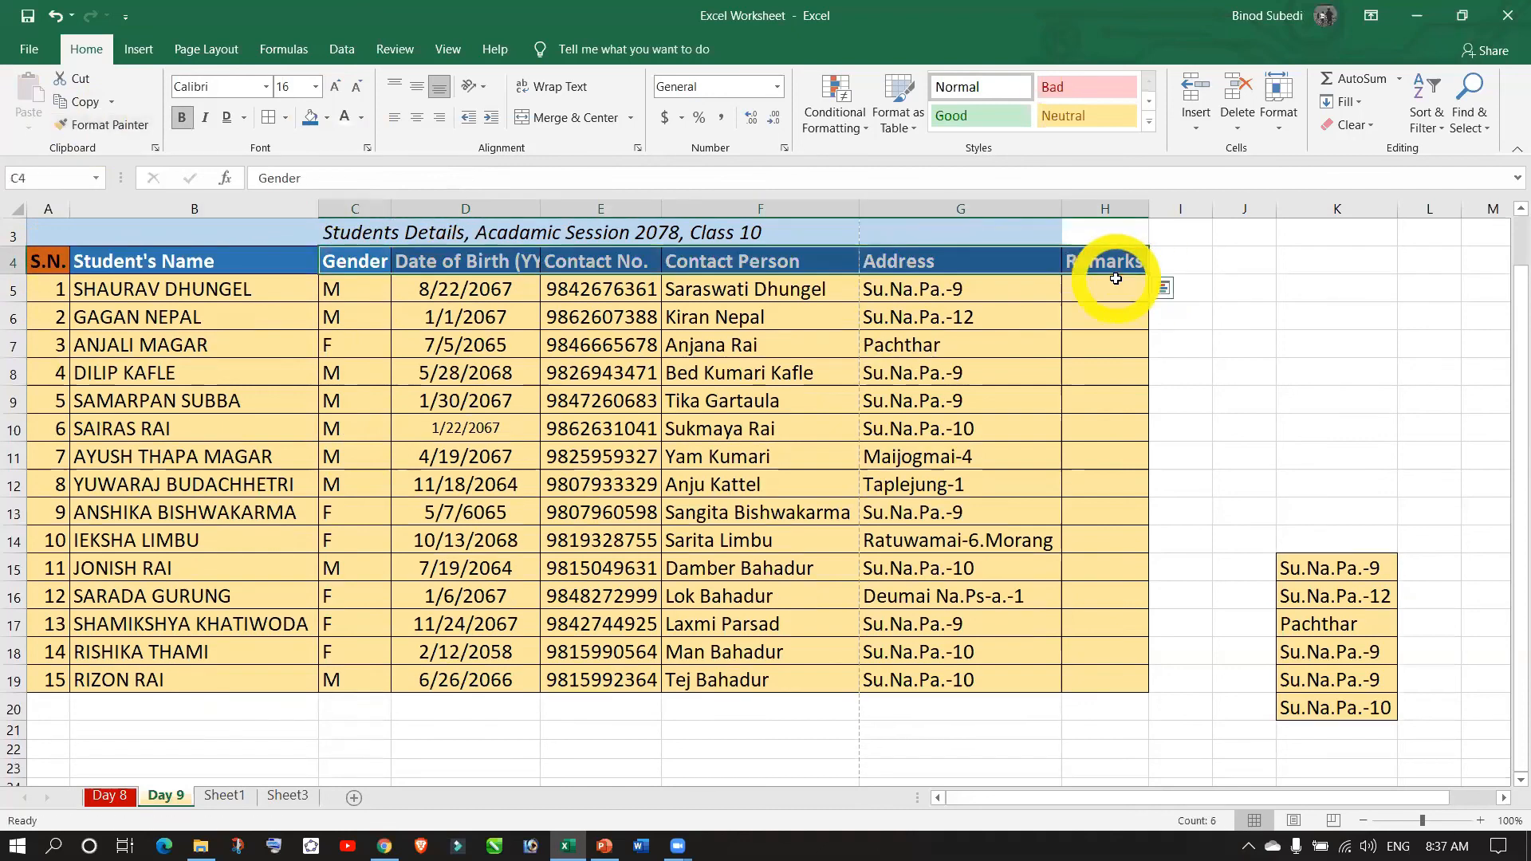
double_click(539, 209)
click(447, 263)
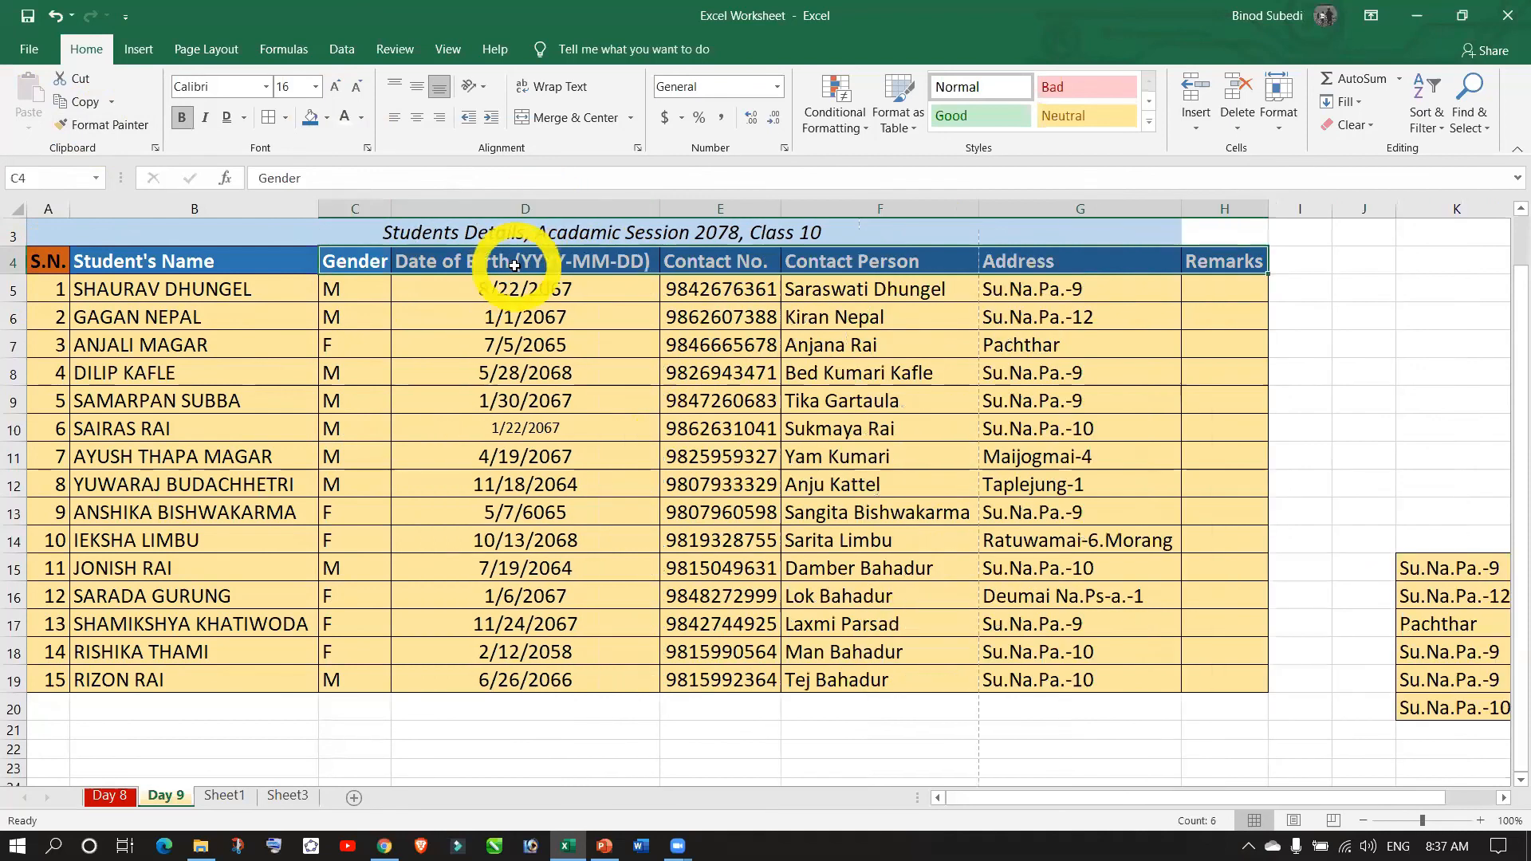
click(221, 260)
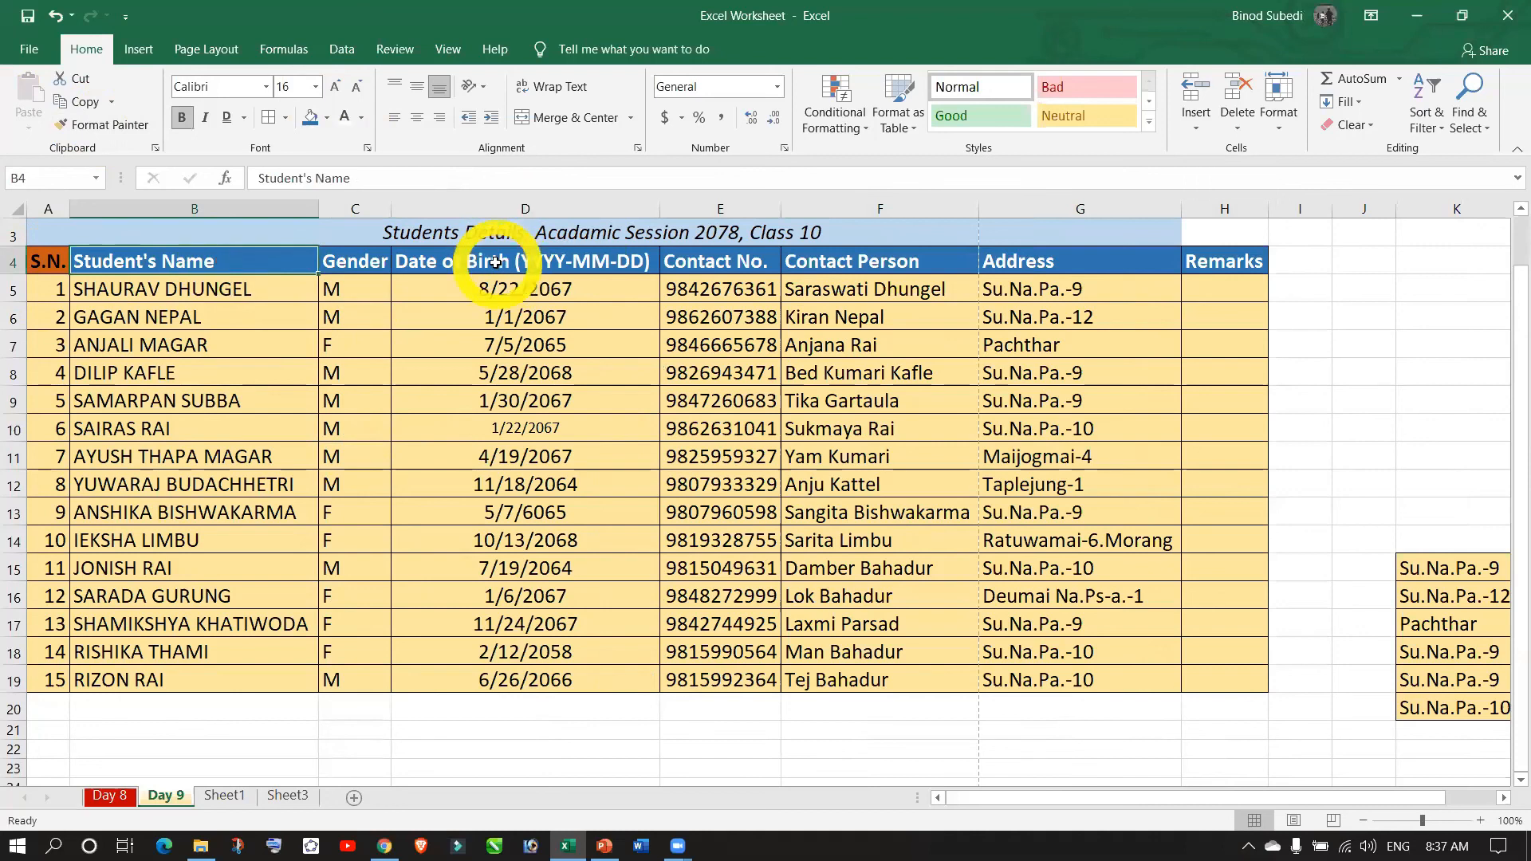
- Undo the Date of Birth column autofit, the header formatting copied to C4:H4, and the recolouring of cell B4
key(ctrl+z)
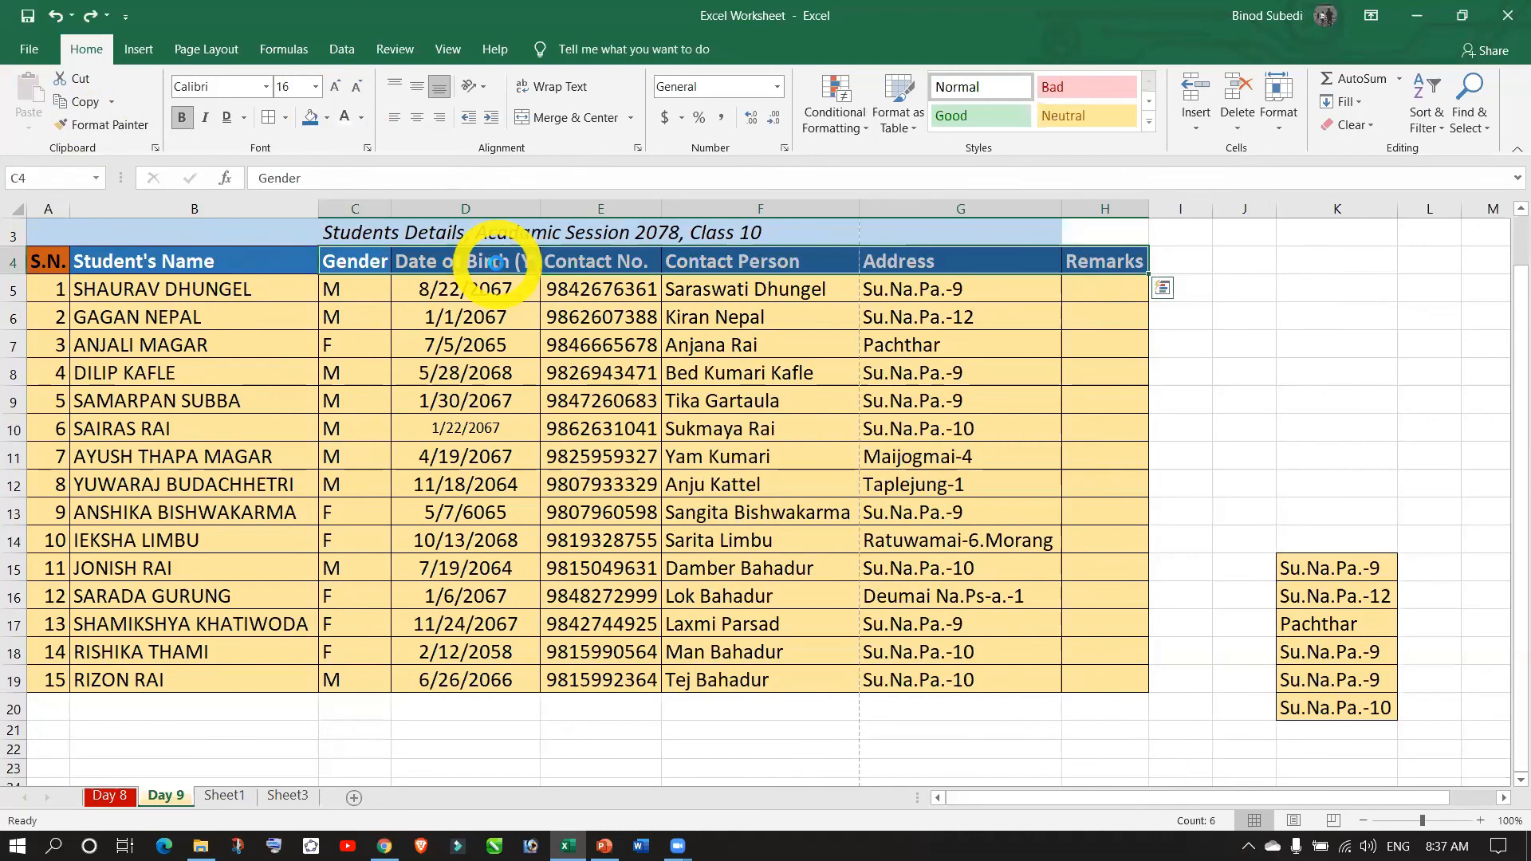
key(ctrl+z)
click(423, 428)
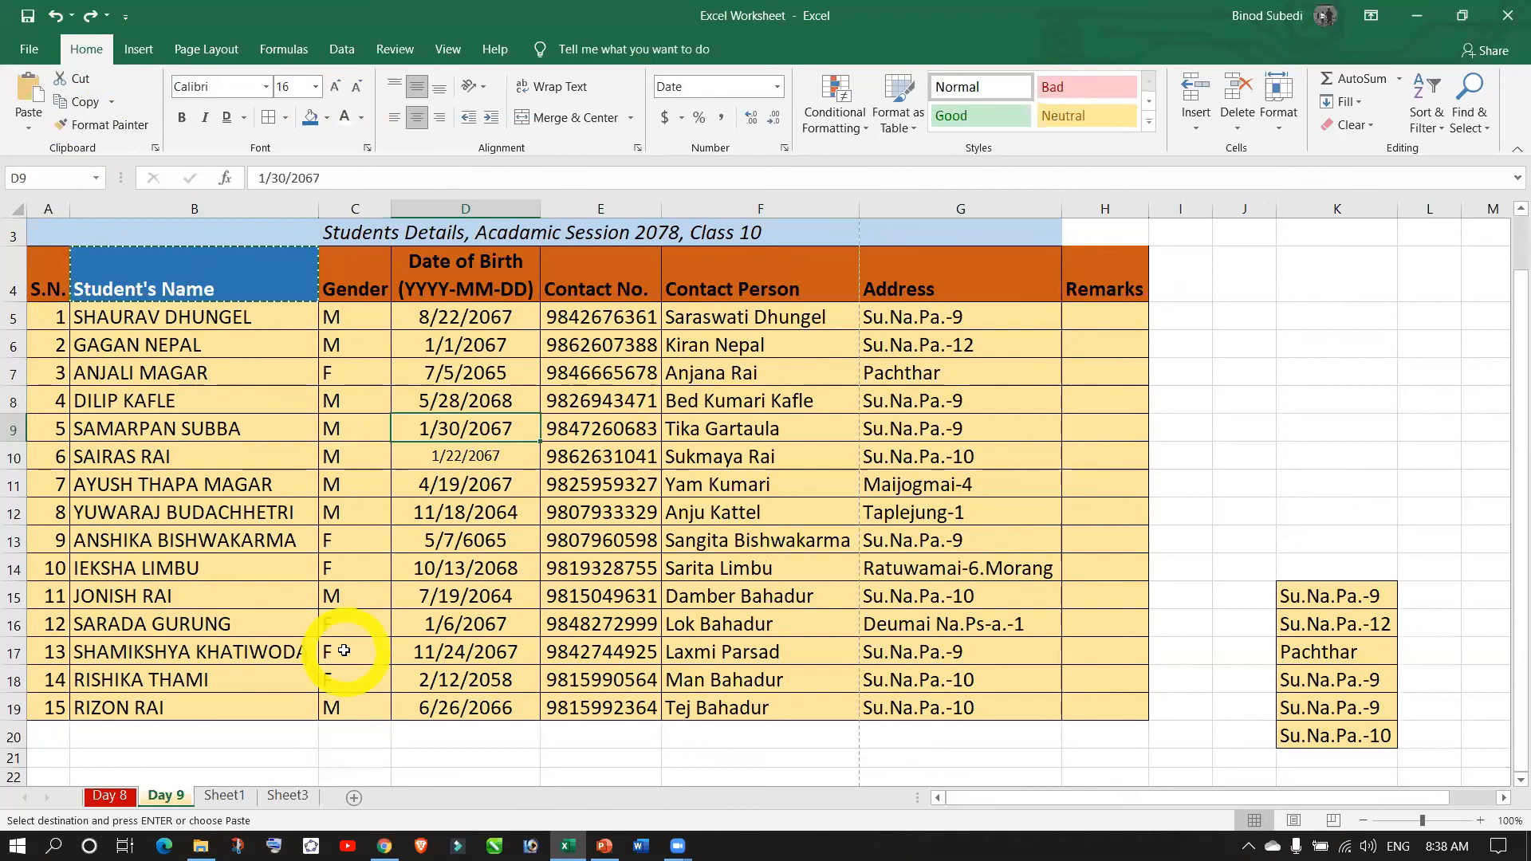
key(Escape)
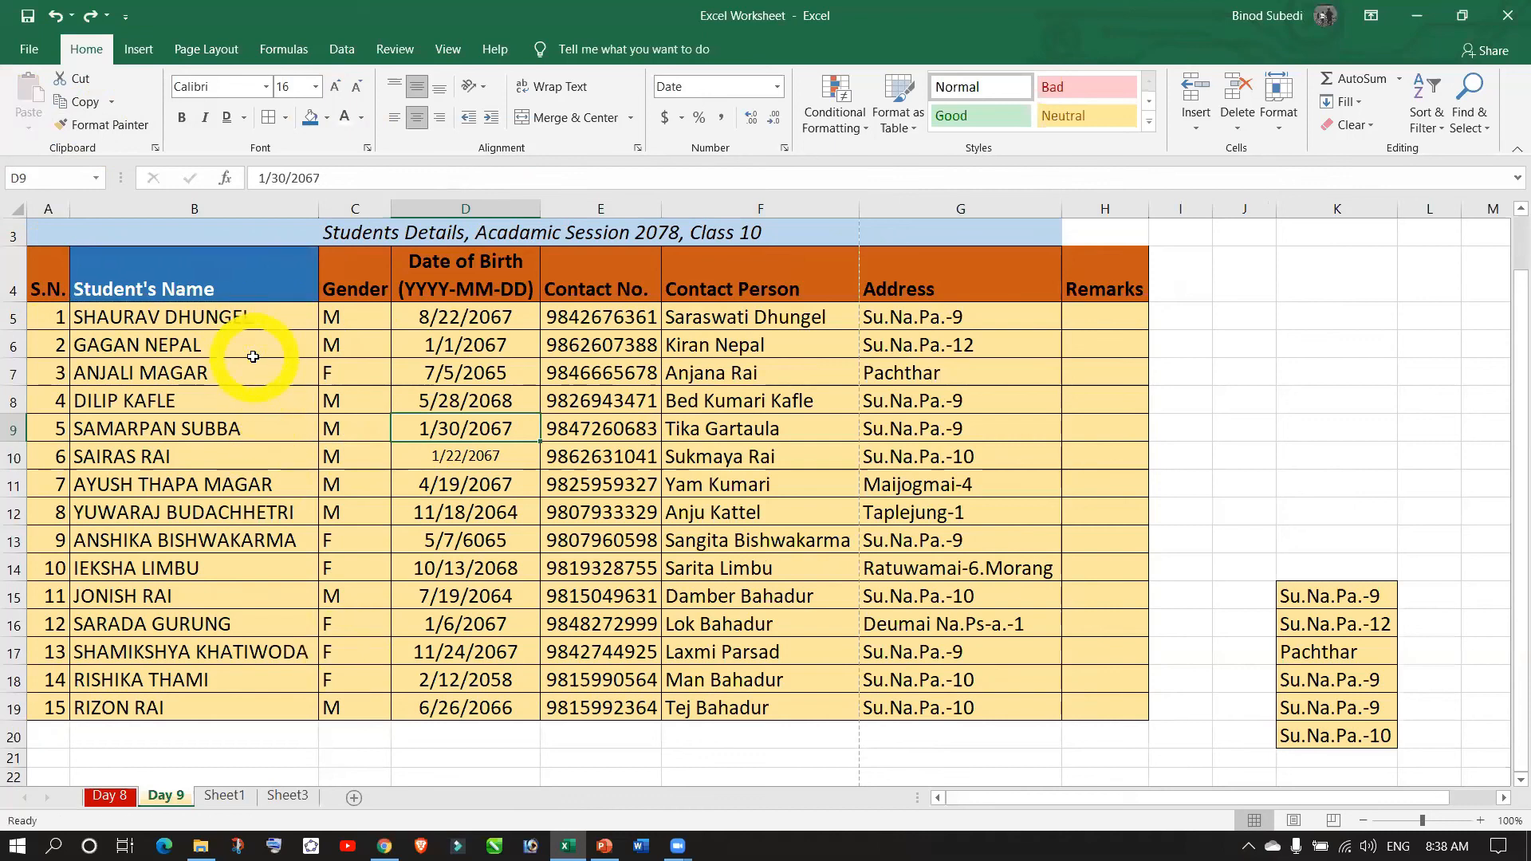
key(ctrl+z)
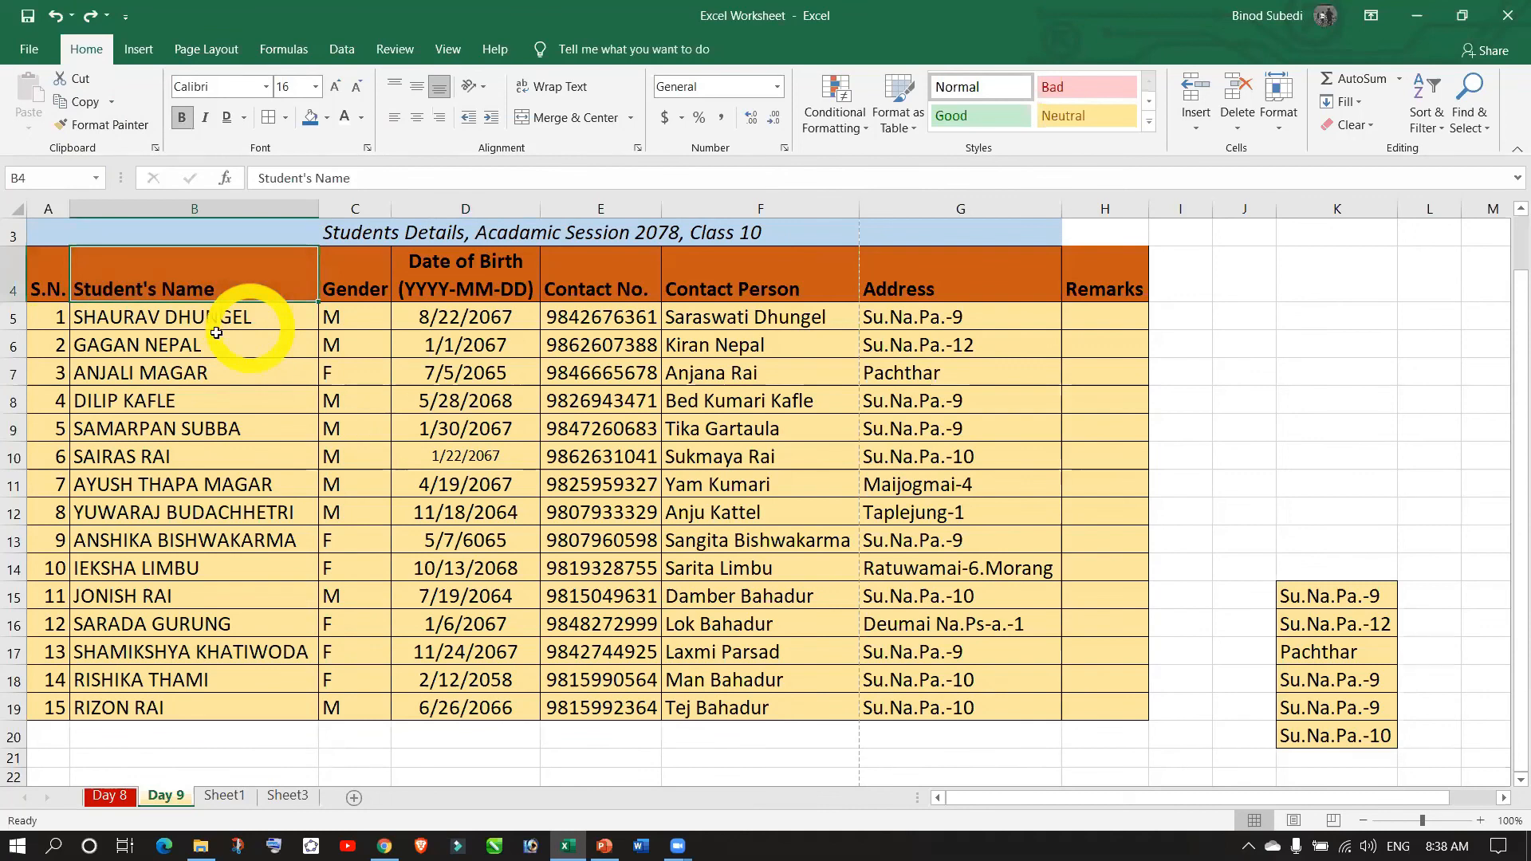
click(355, 428)
- Centre the header row text in A4:H4 horizontally and align it to the middle vertically
drag(57, 273, 1127, 297)
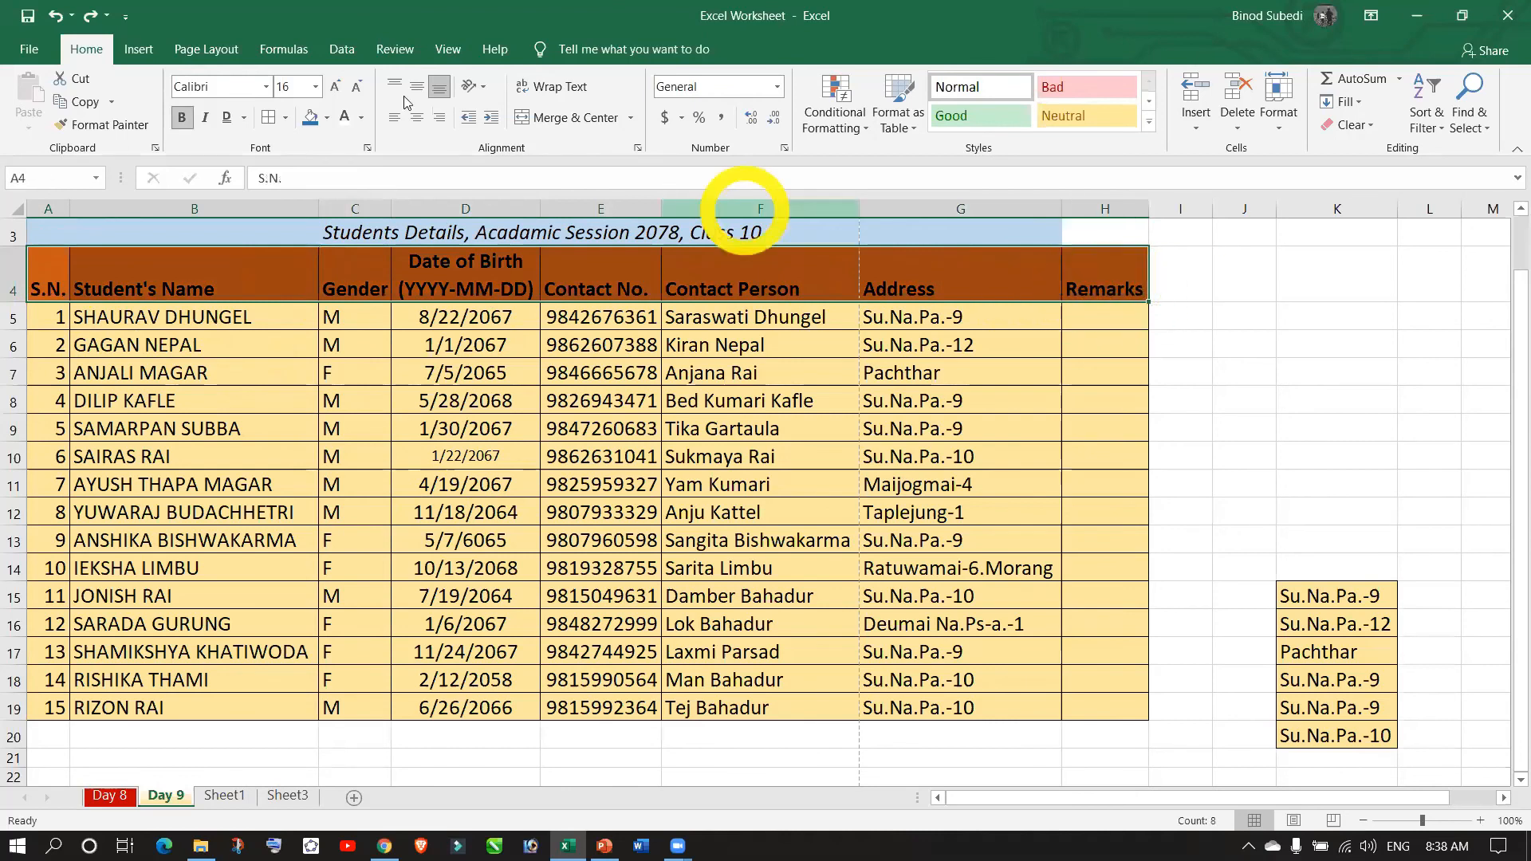
click(416, 118)
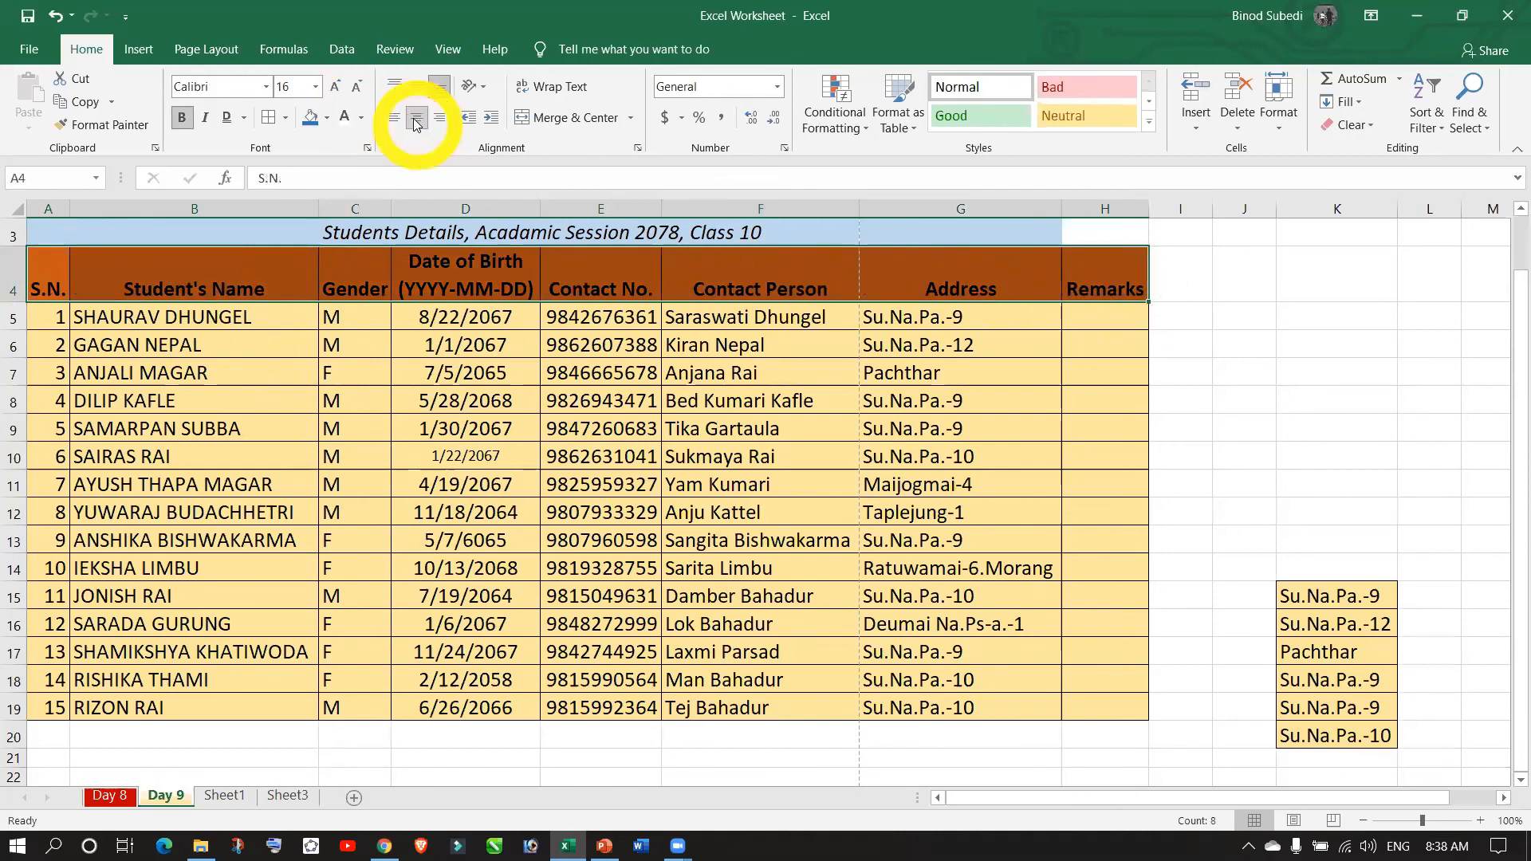
click(416, 86)
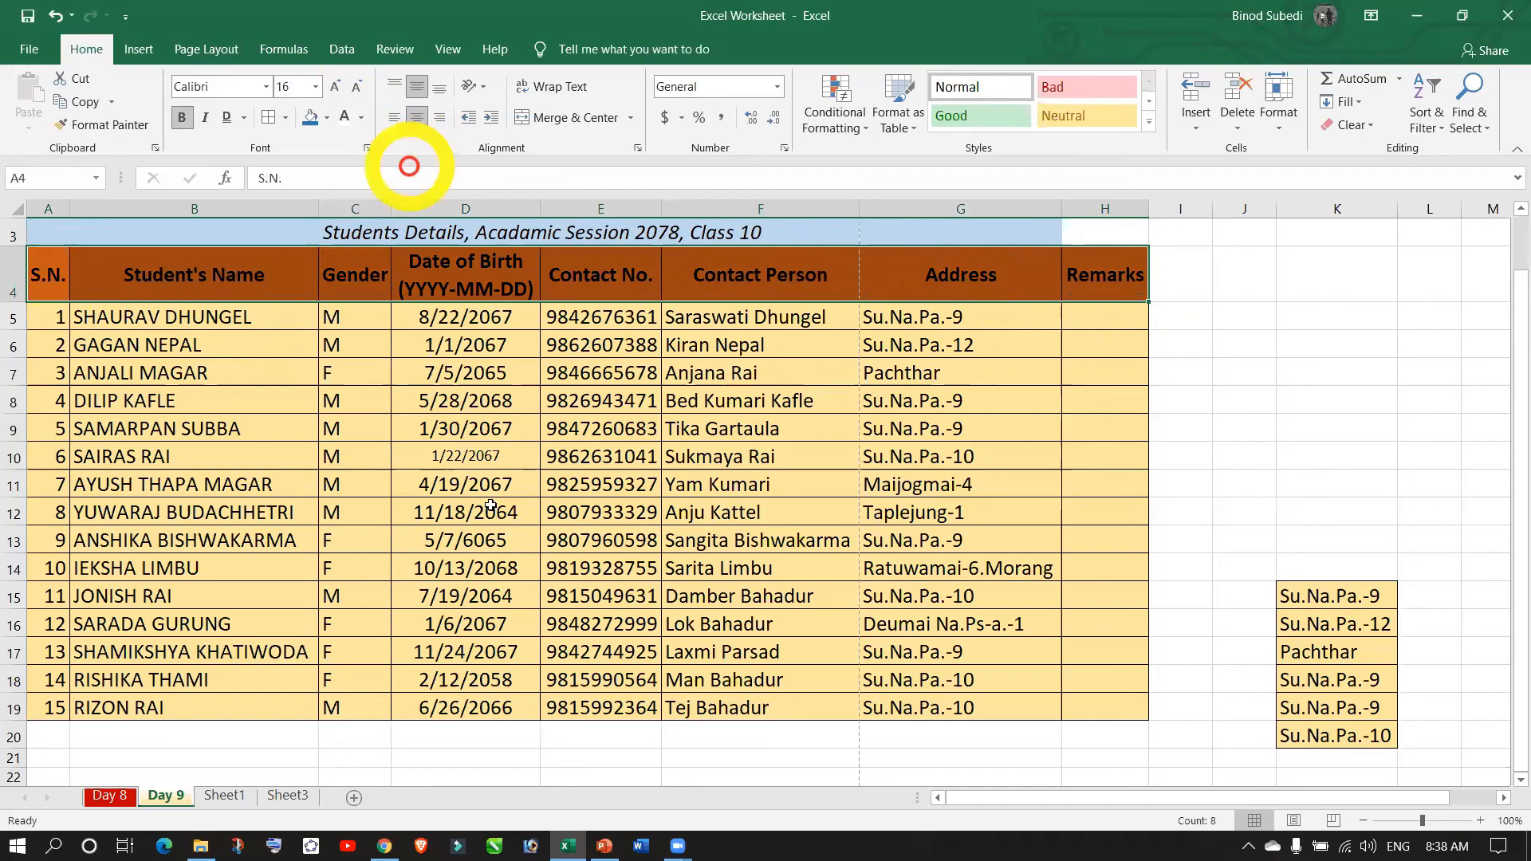
click(490, 506)
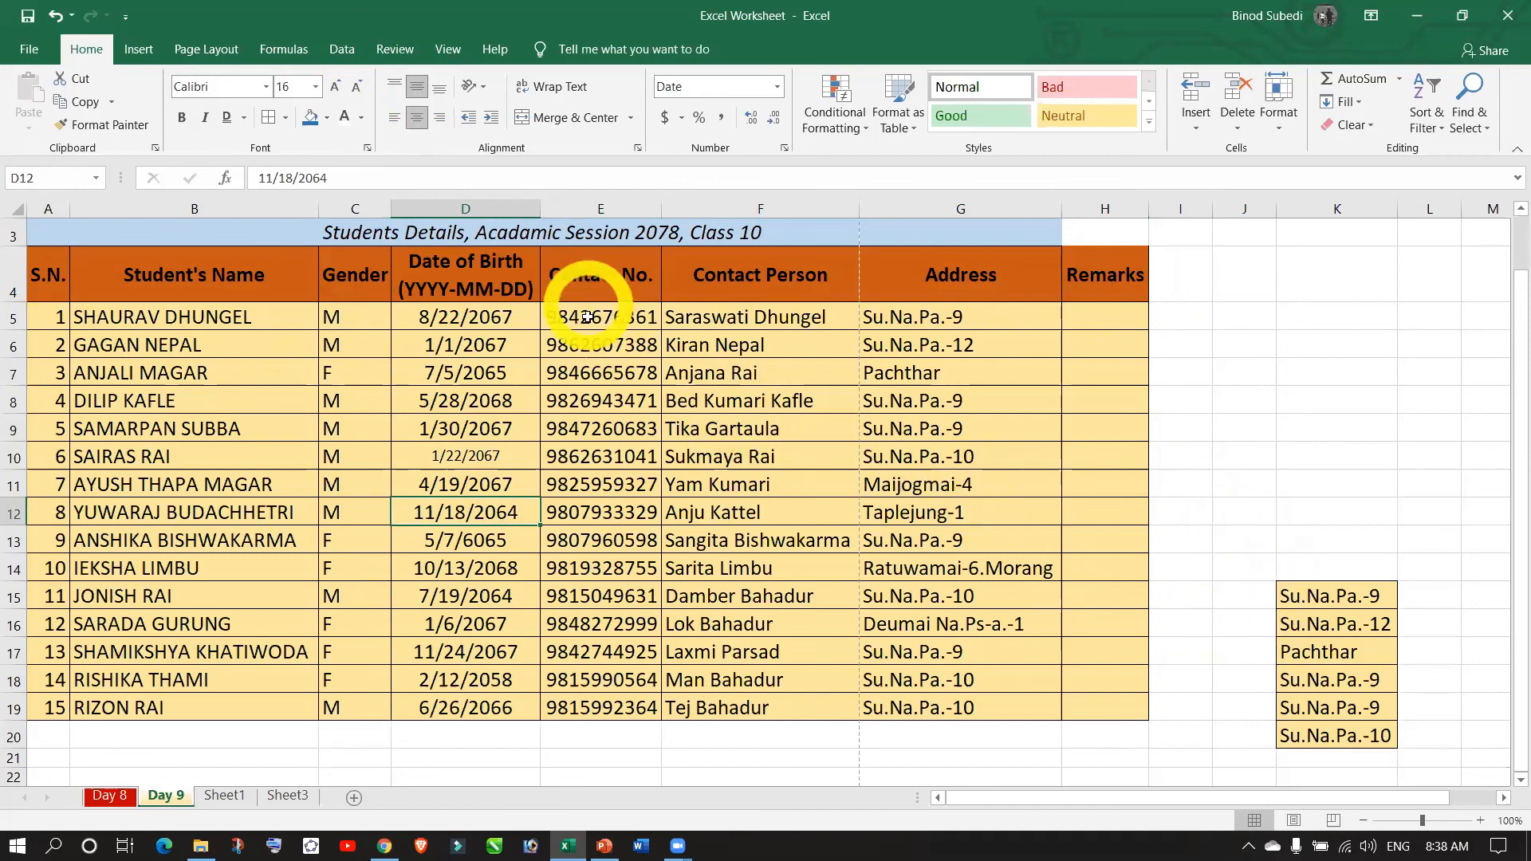
- Copy the students' contact numbers in E5:E19 and paste them starting at cell K5
drag(586, 317, 584, 701)
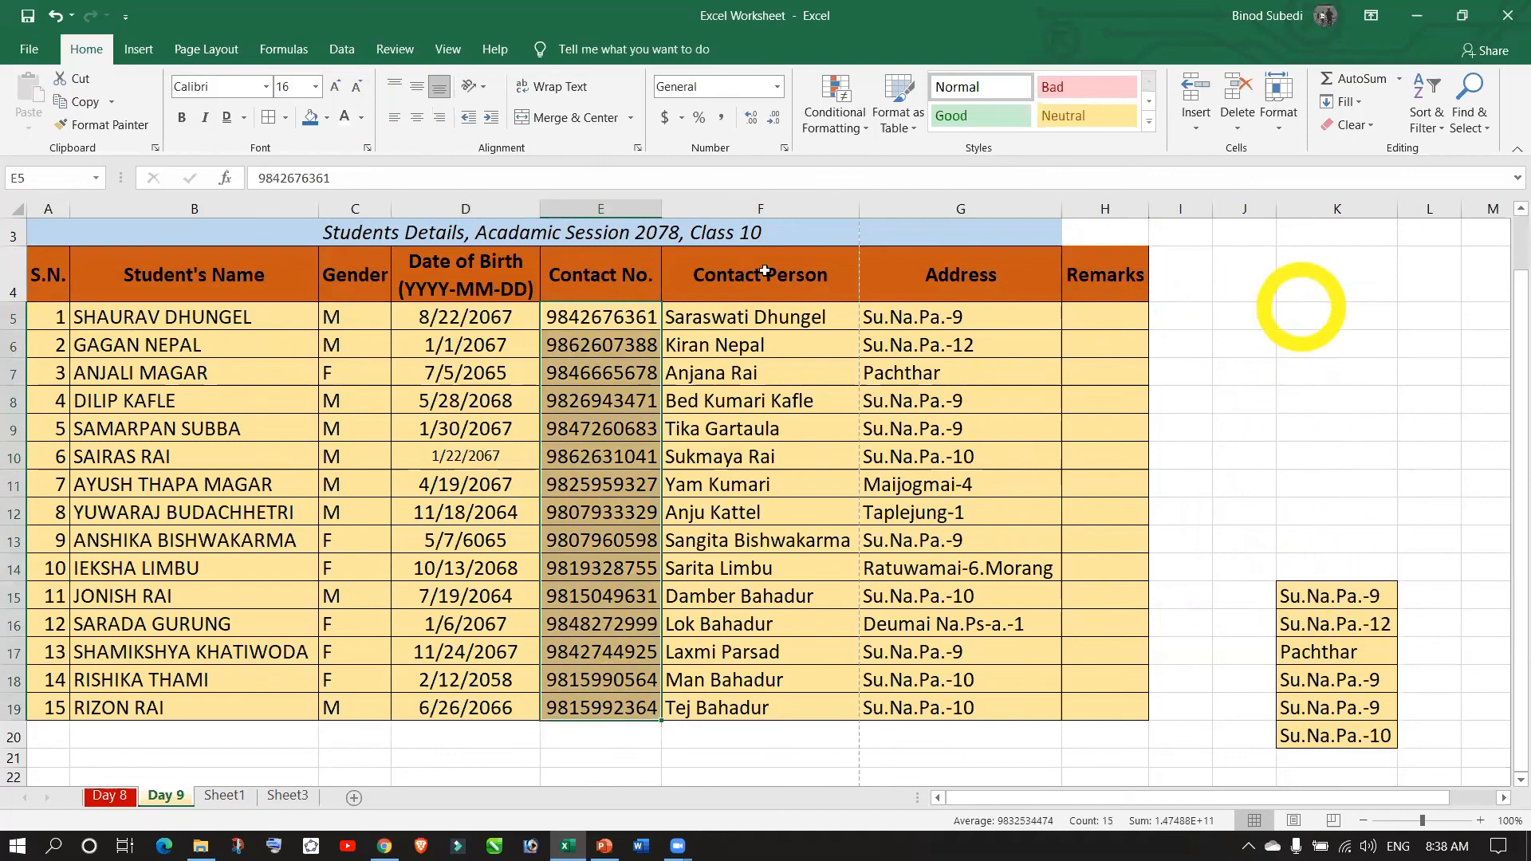
click(75, 99)
click(1336, 317)
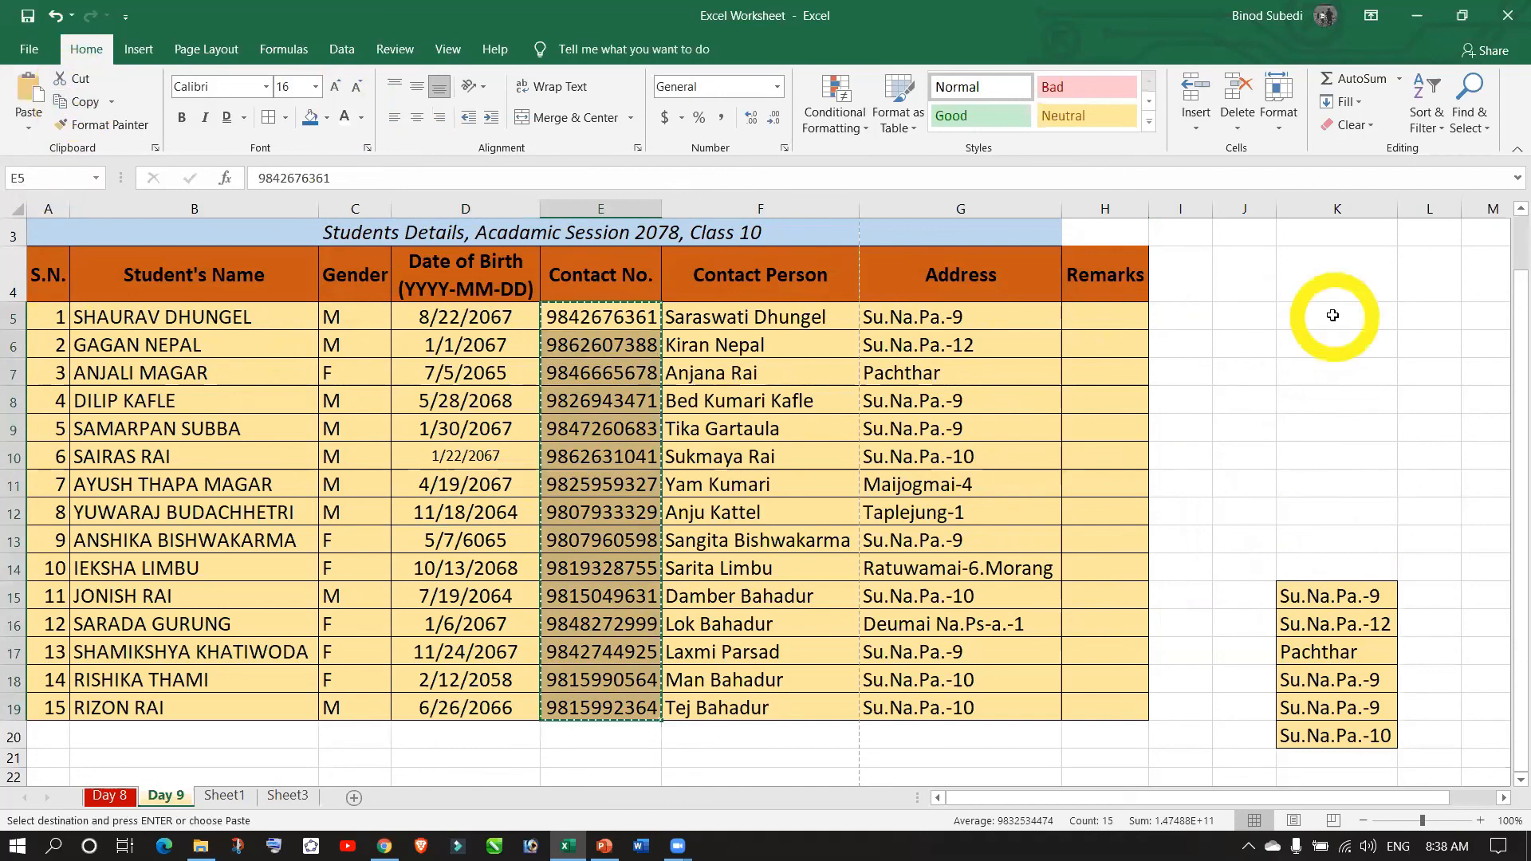
click(26, 94)
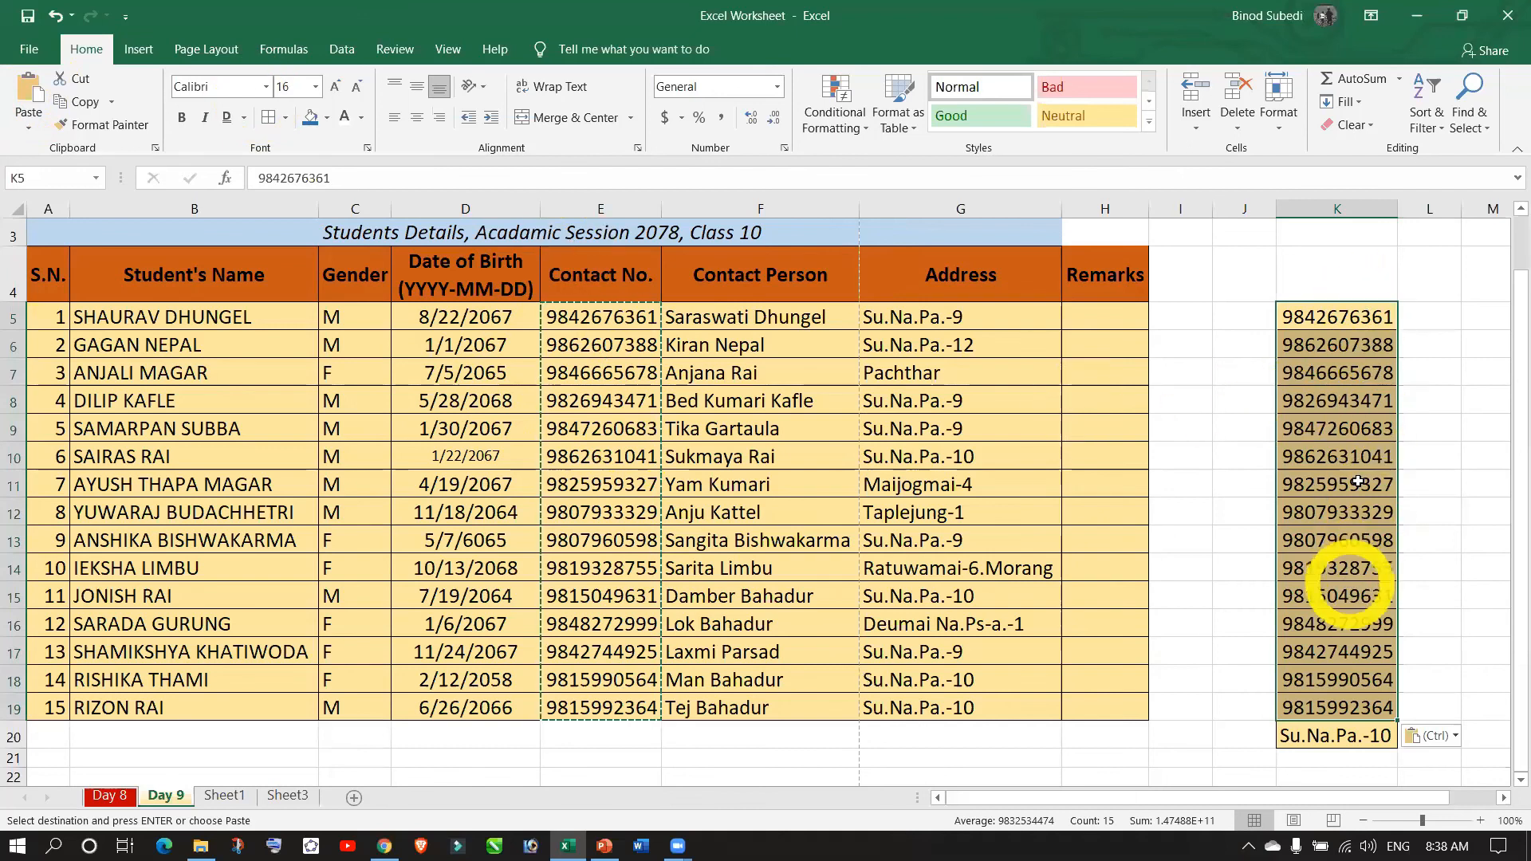
scroll(1358, 482, right, 2)
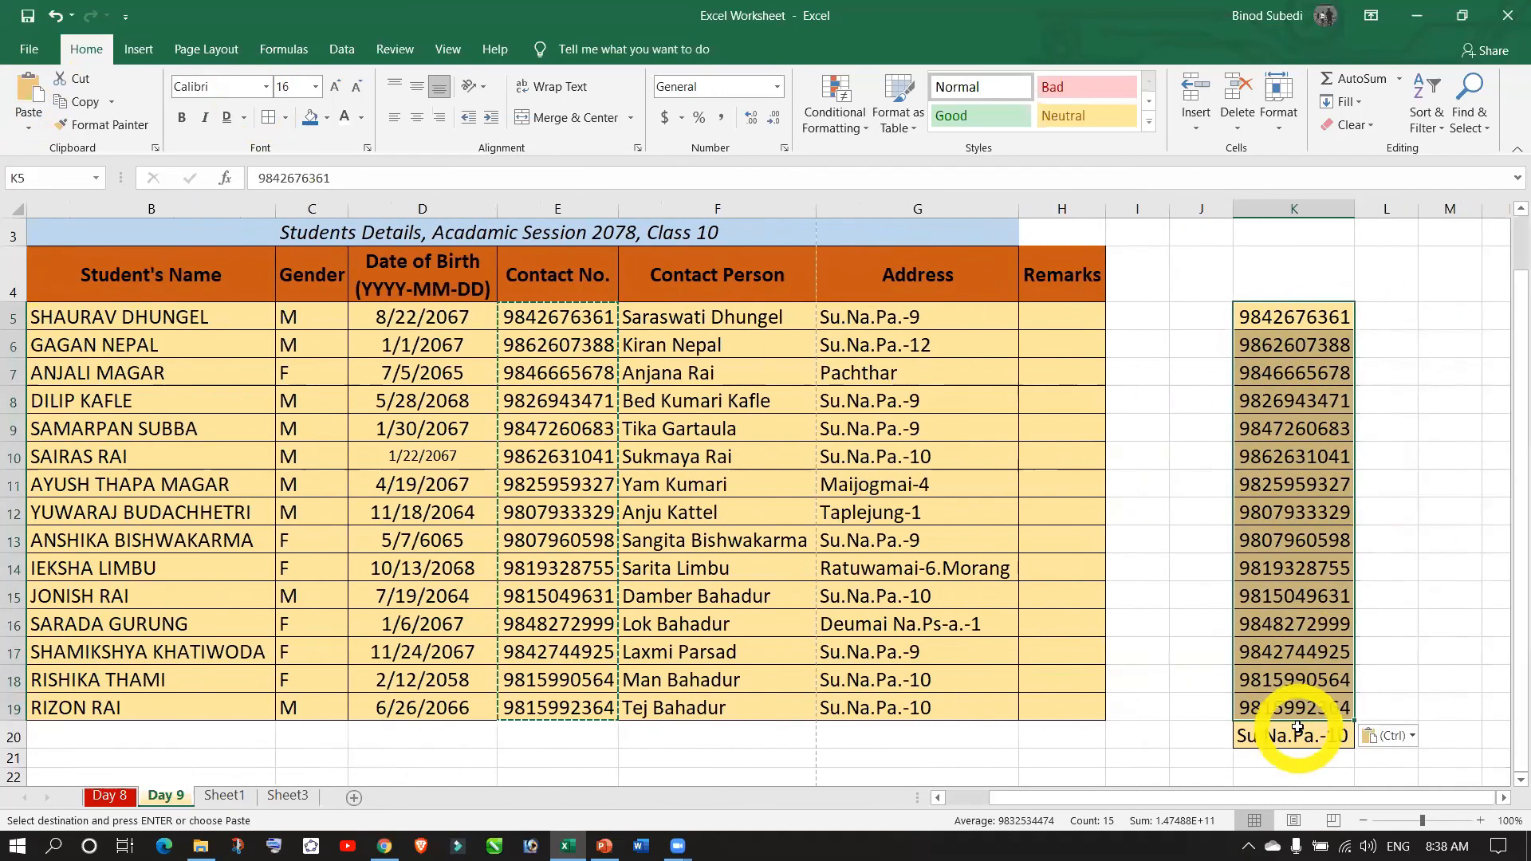
- Clear the leftover address from cell K20 below the pasted contact numbers
click(1298, 739)
key(Delete)
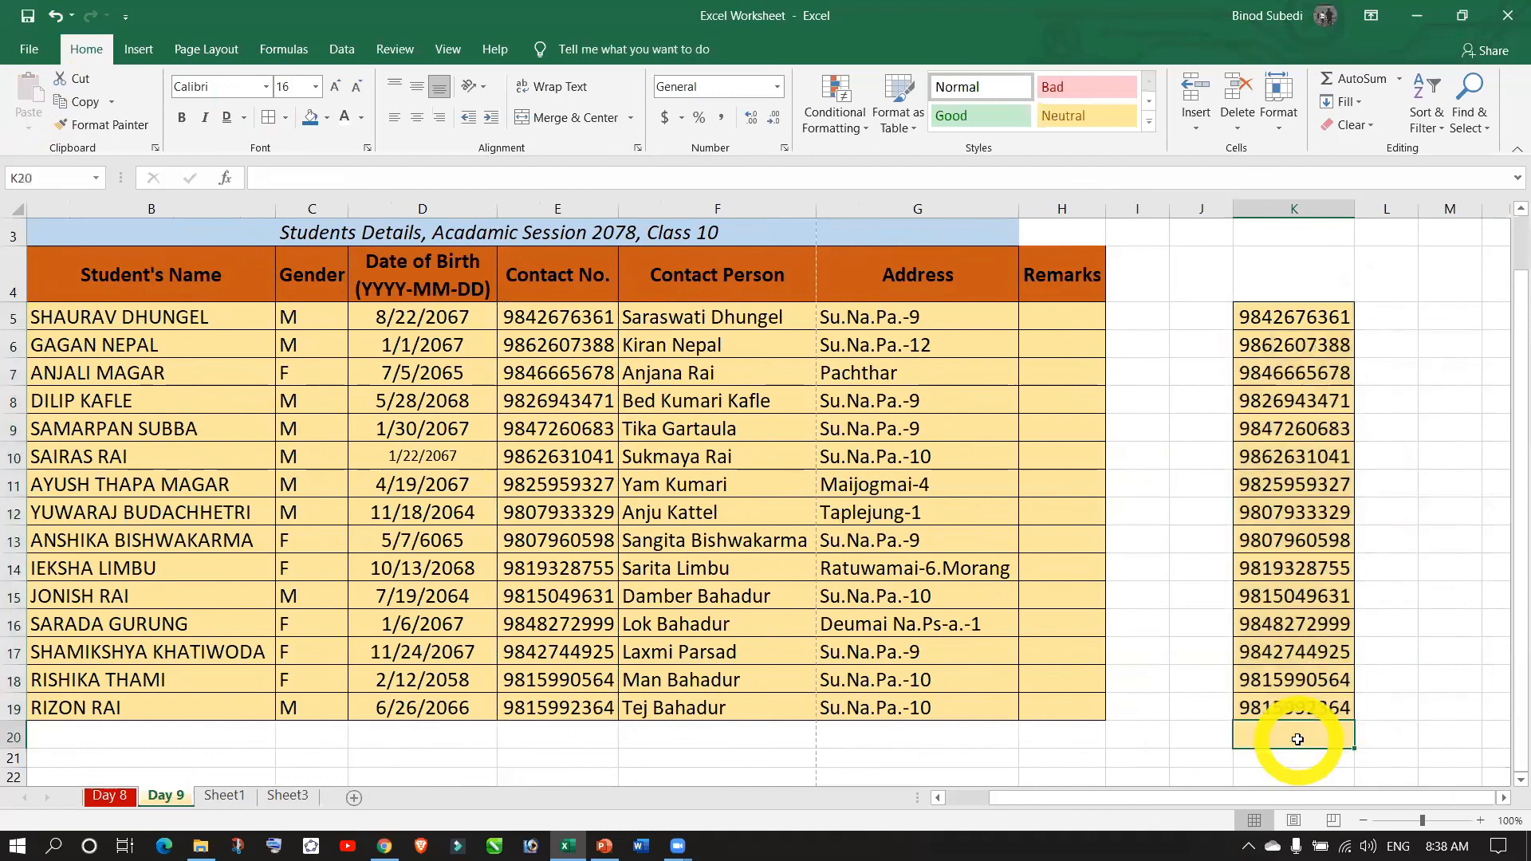
click(1164, 743)
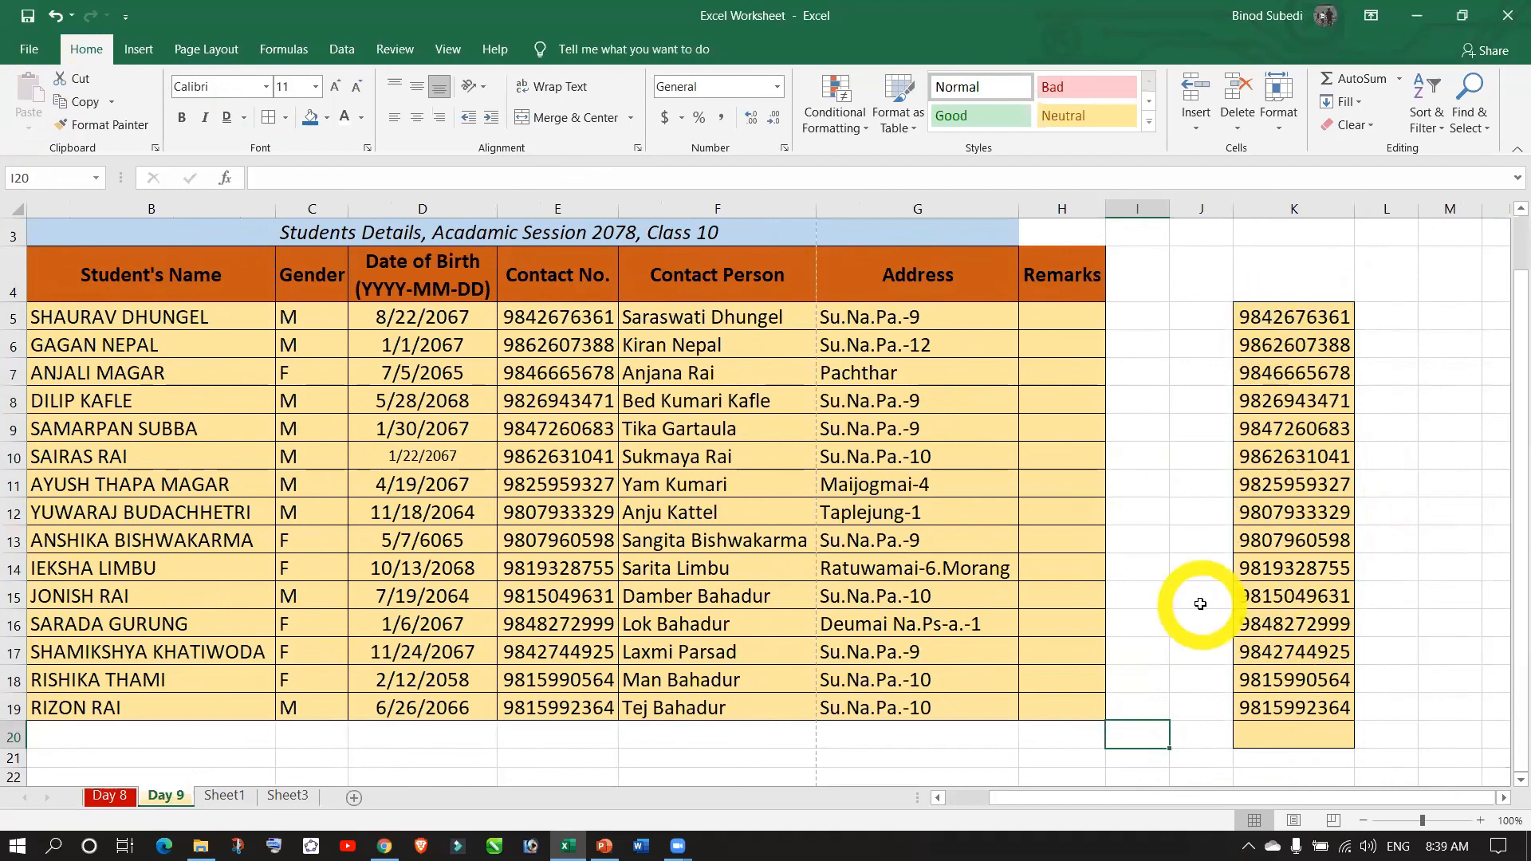
- Undo the clearing of K20, the contact number paste in column K, and the header row's vertical middle alignment
key(ctrl+z)
key(ctrl+z)
key(ctrl+z)
key(ctrl+z)
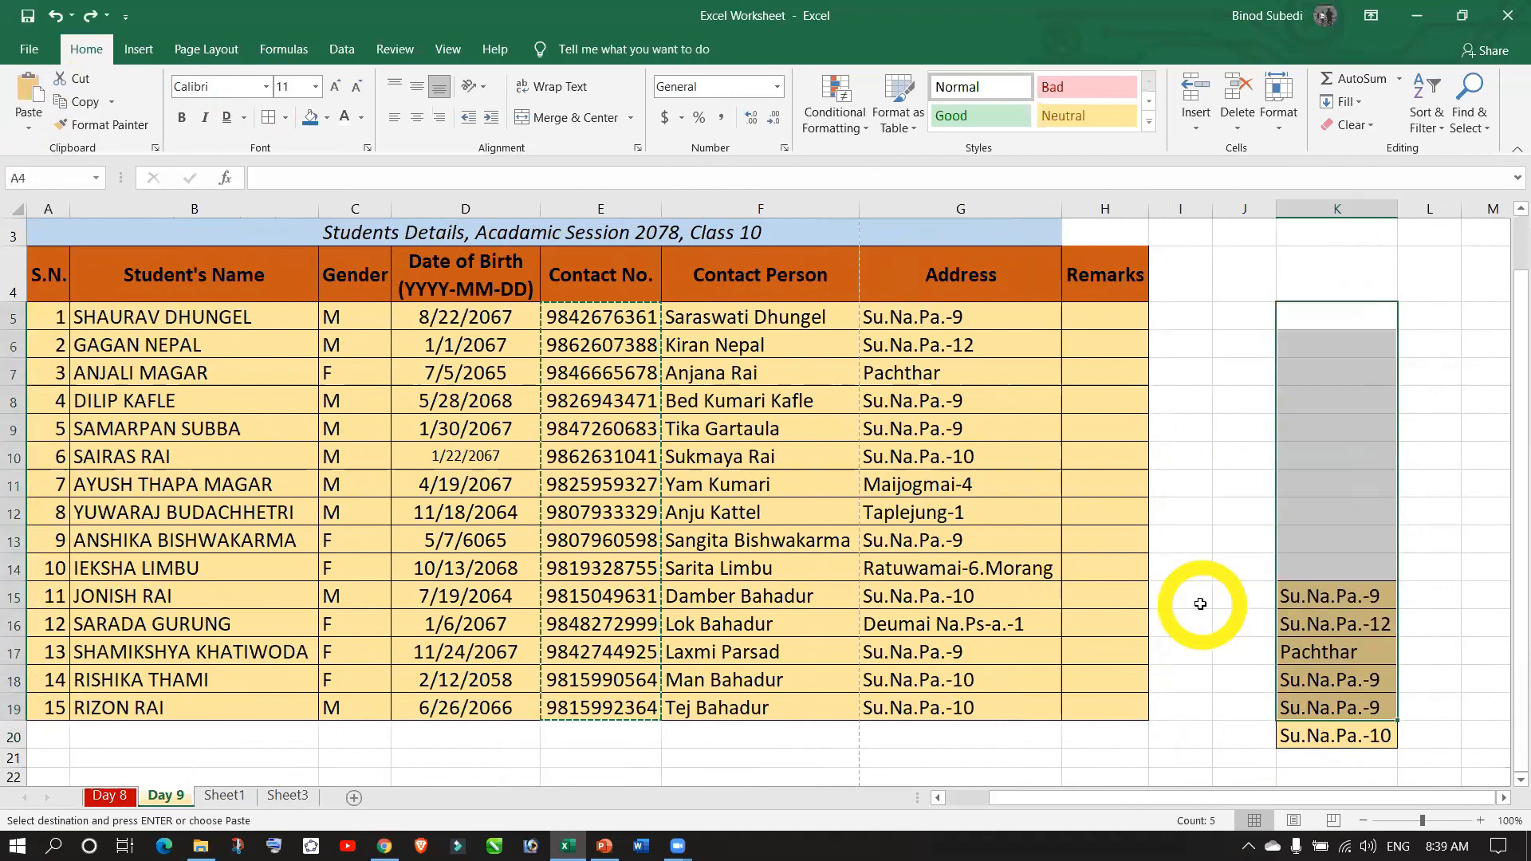
- Clear the leftover addresses from cells K15:K20 beside the student table
click(1341, 607)
drag(1340, 613, 1348, 734)
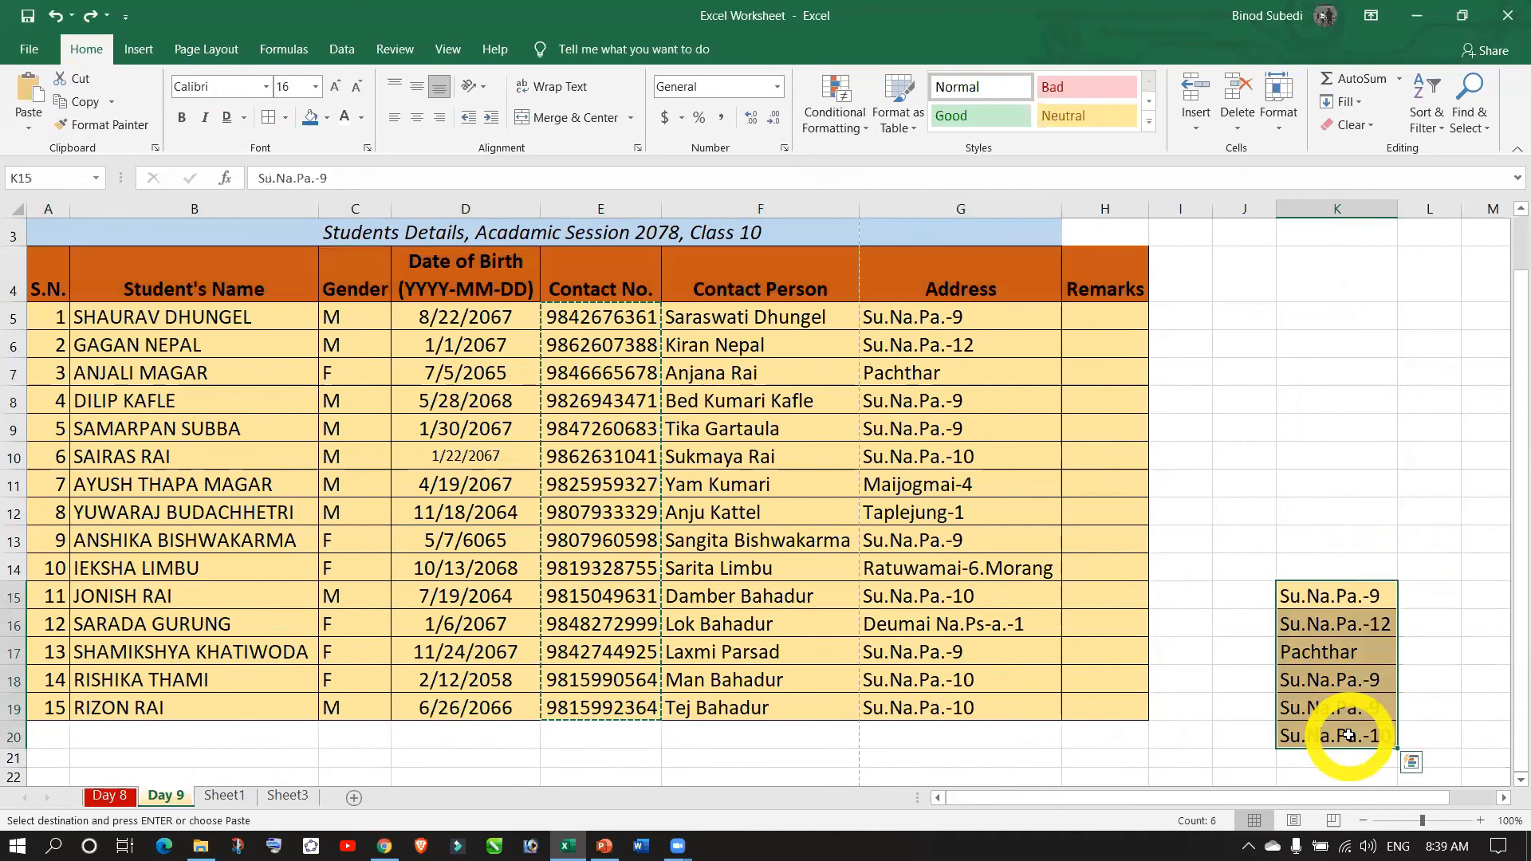
key(Delete)
click(1324, 566)
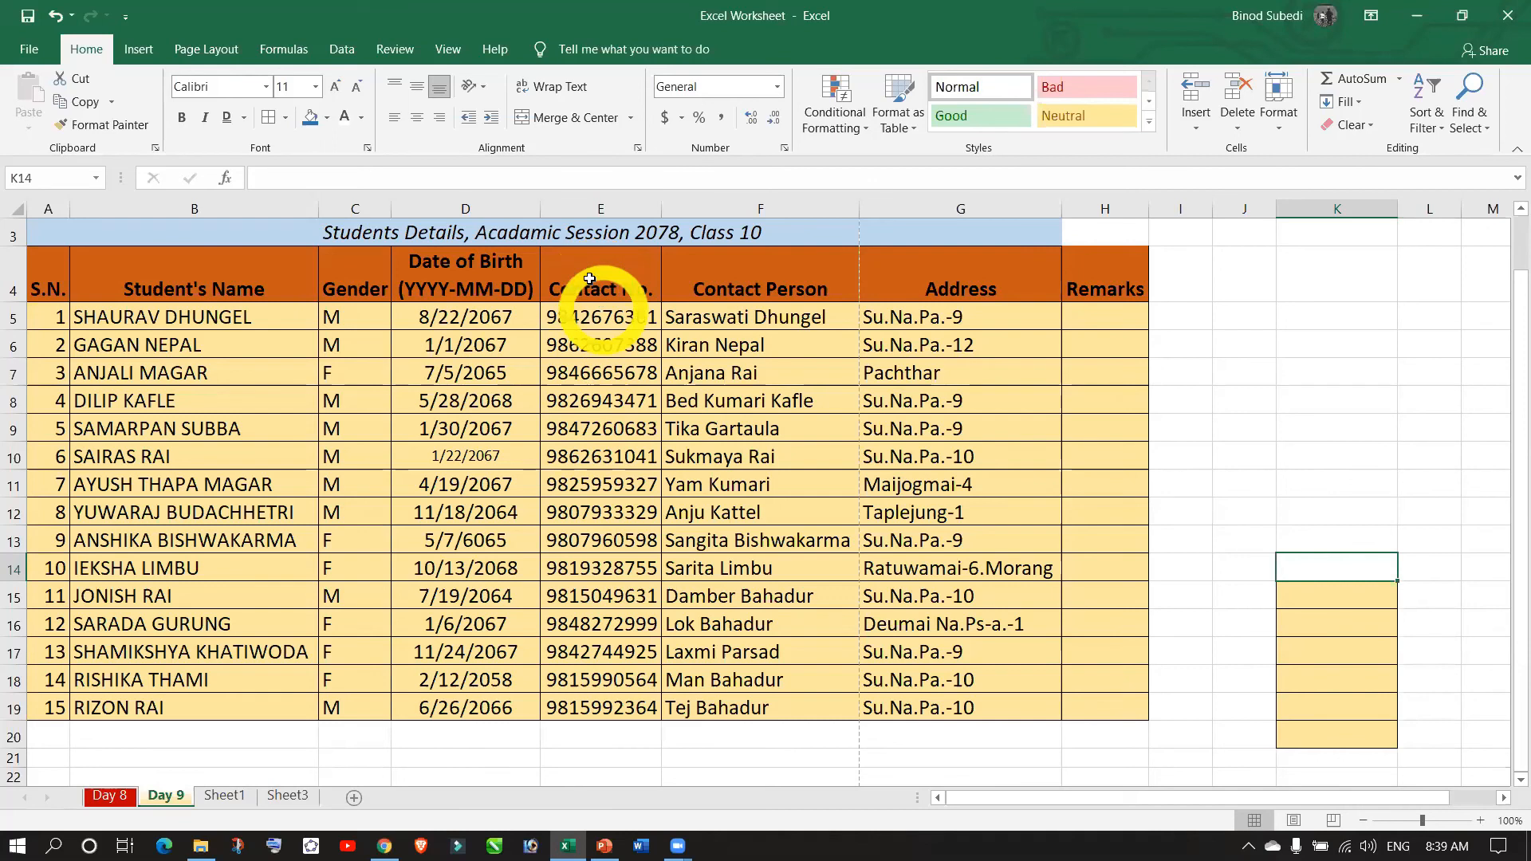
- Copy the contact number column with its header, E4:E19, to cell F2 of the Day 8 sheet and autofit column F's width
drag(602, 299, 558, 706)
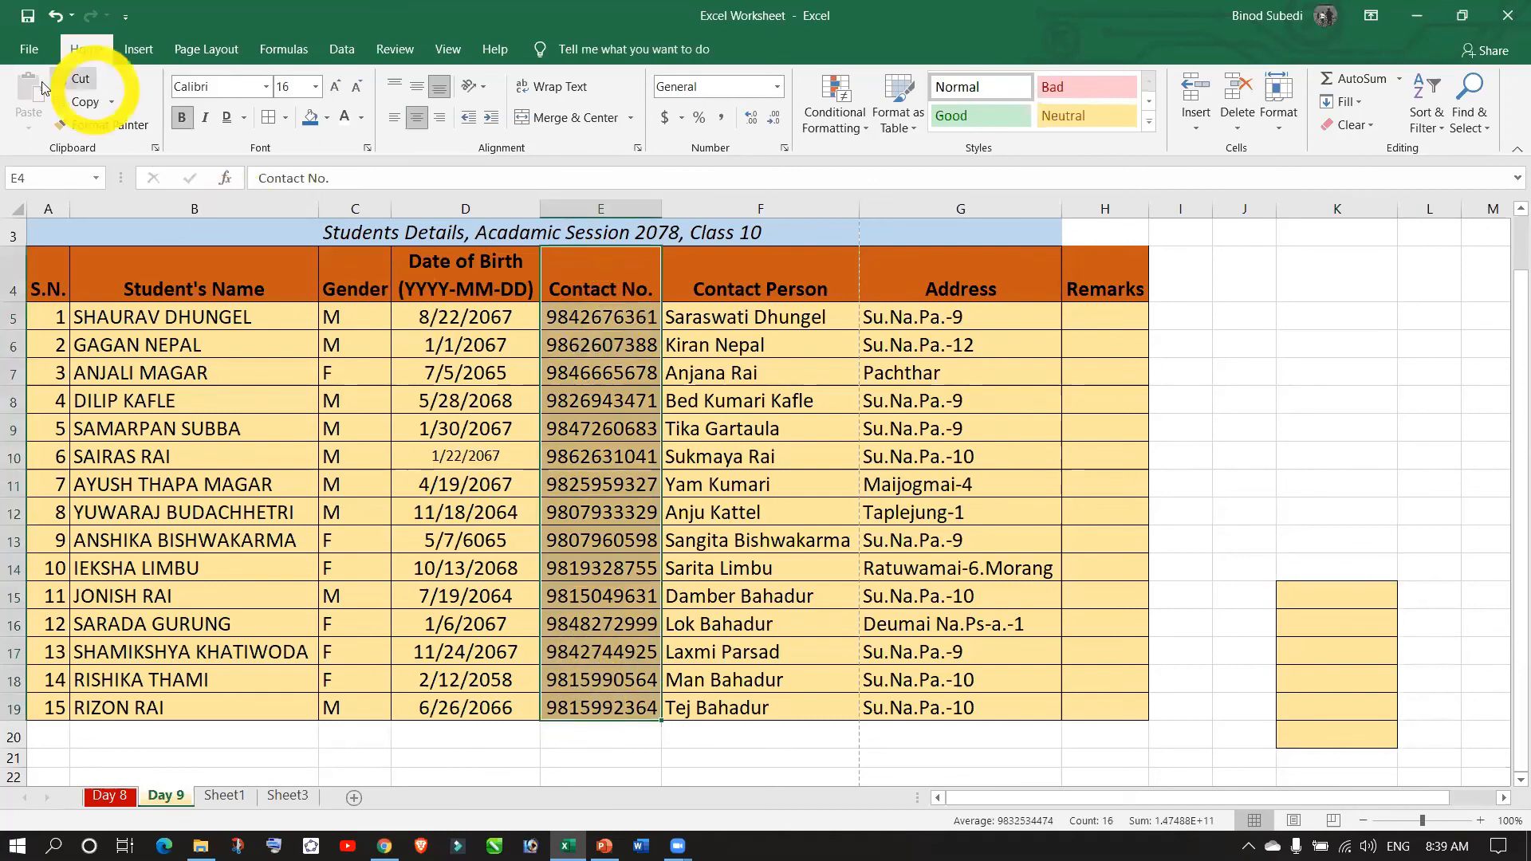
click(85, 102)
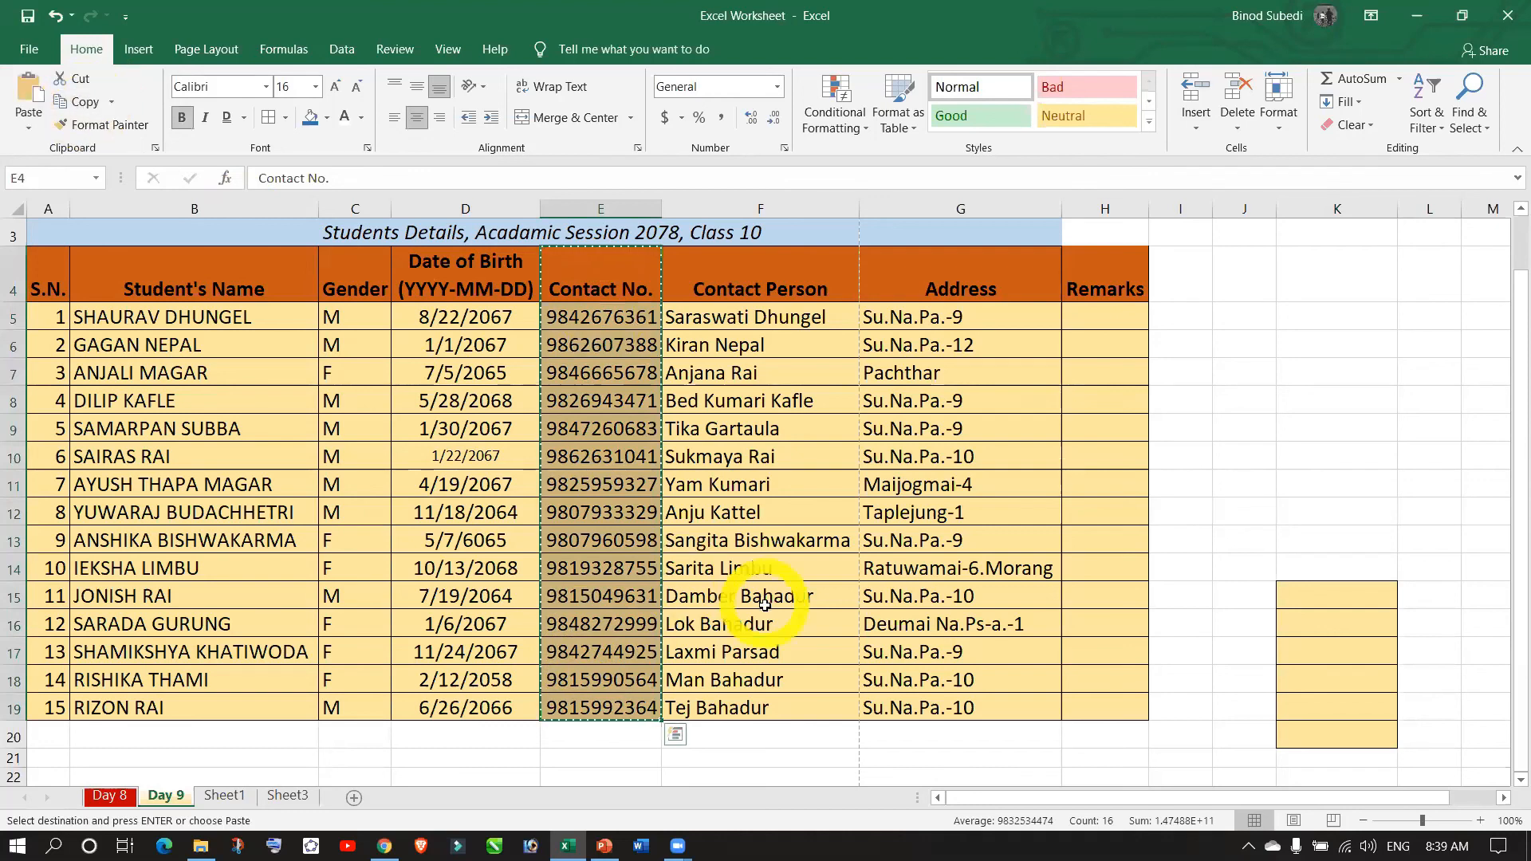
click(109, 796)
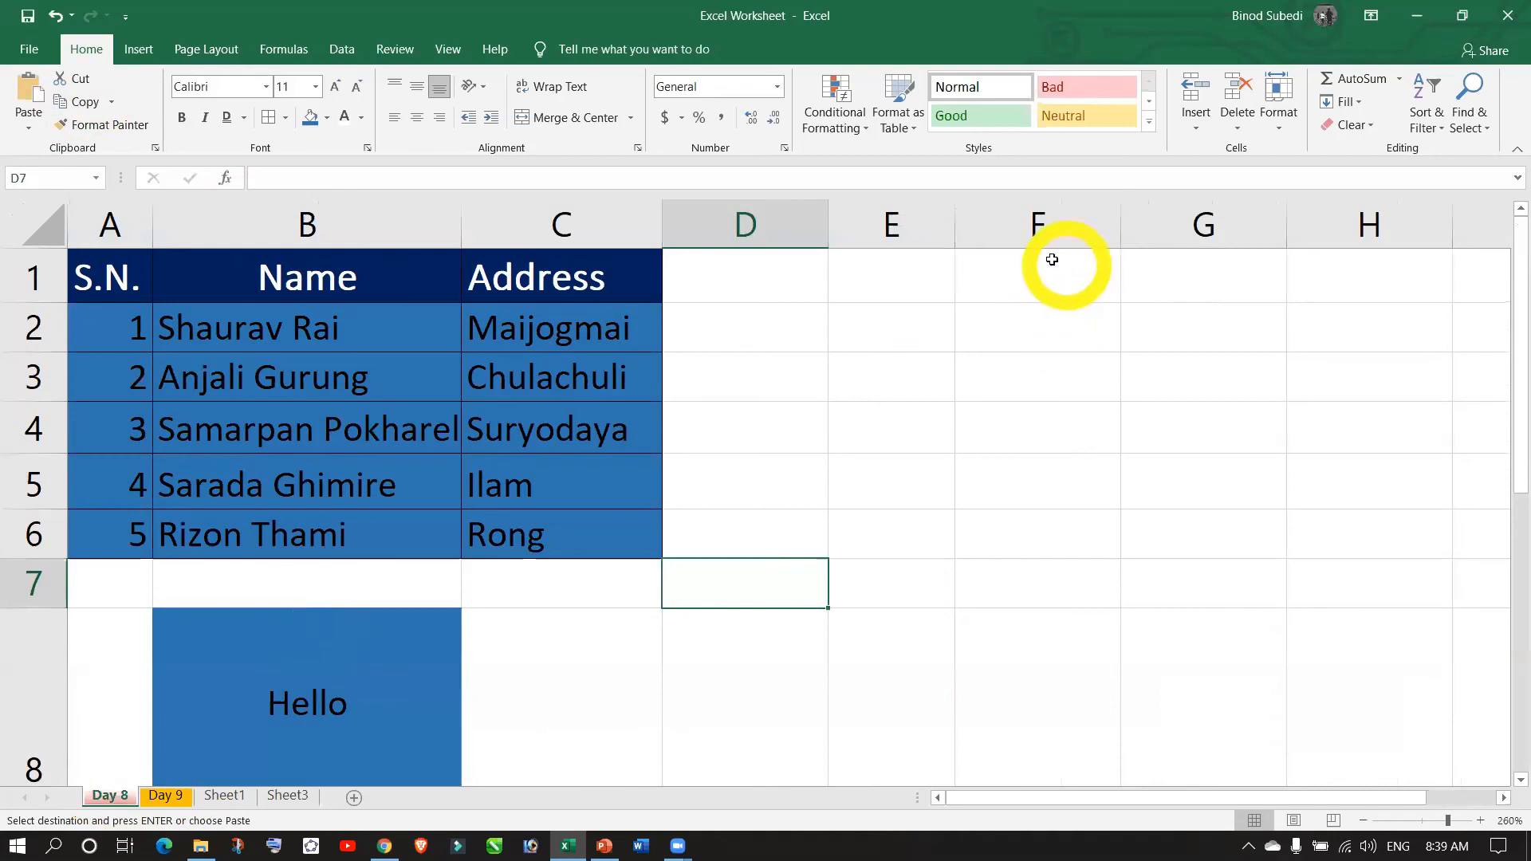
click(982, 325)
key(ctrl+v)
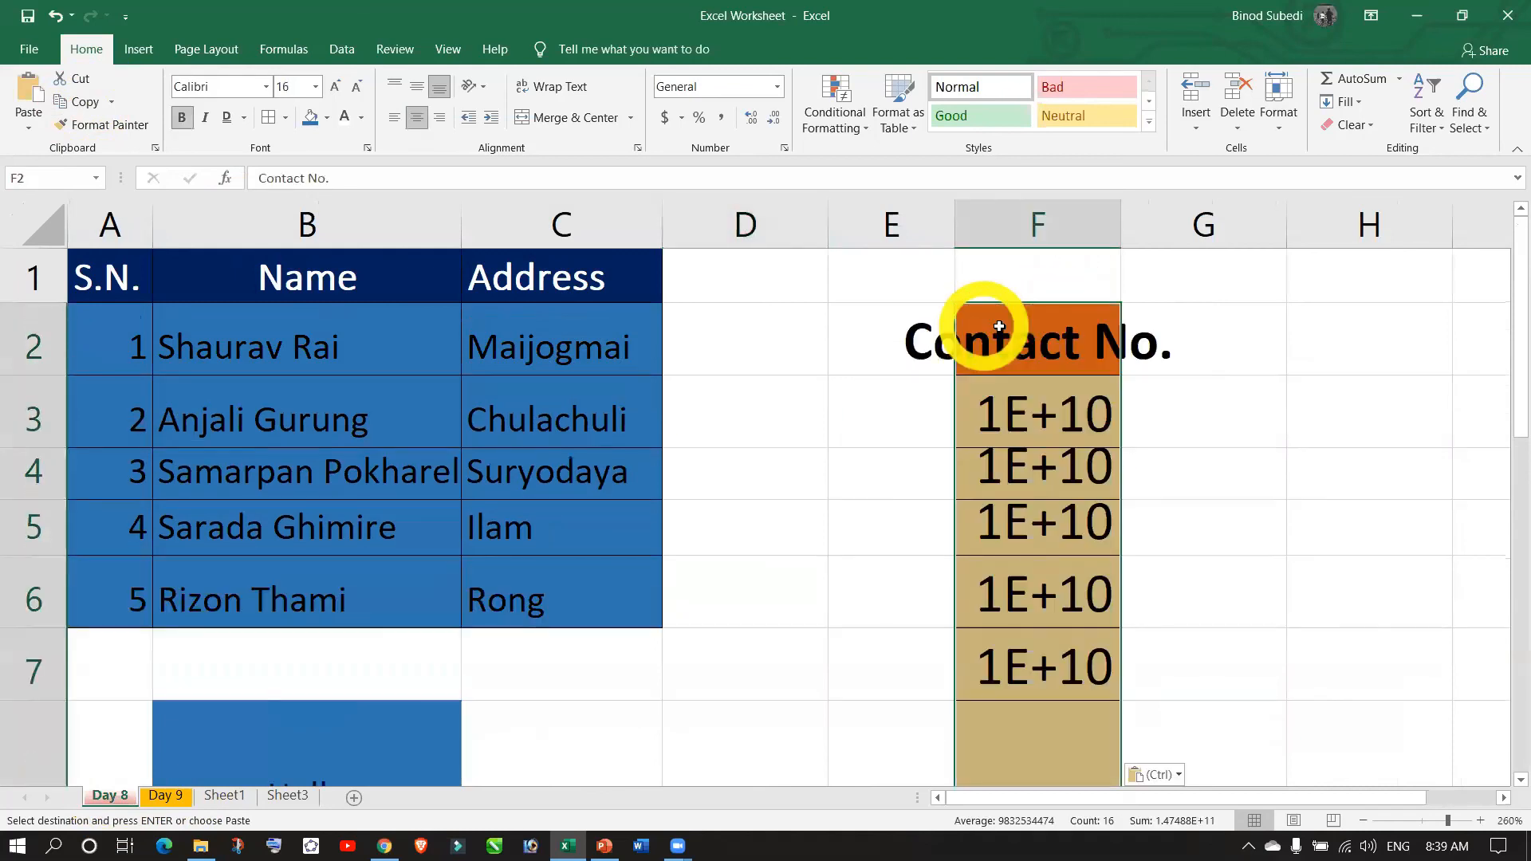
double_click(1121, 226)
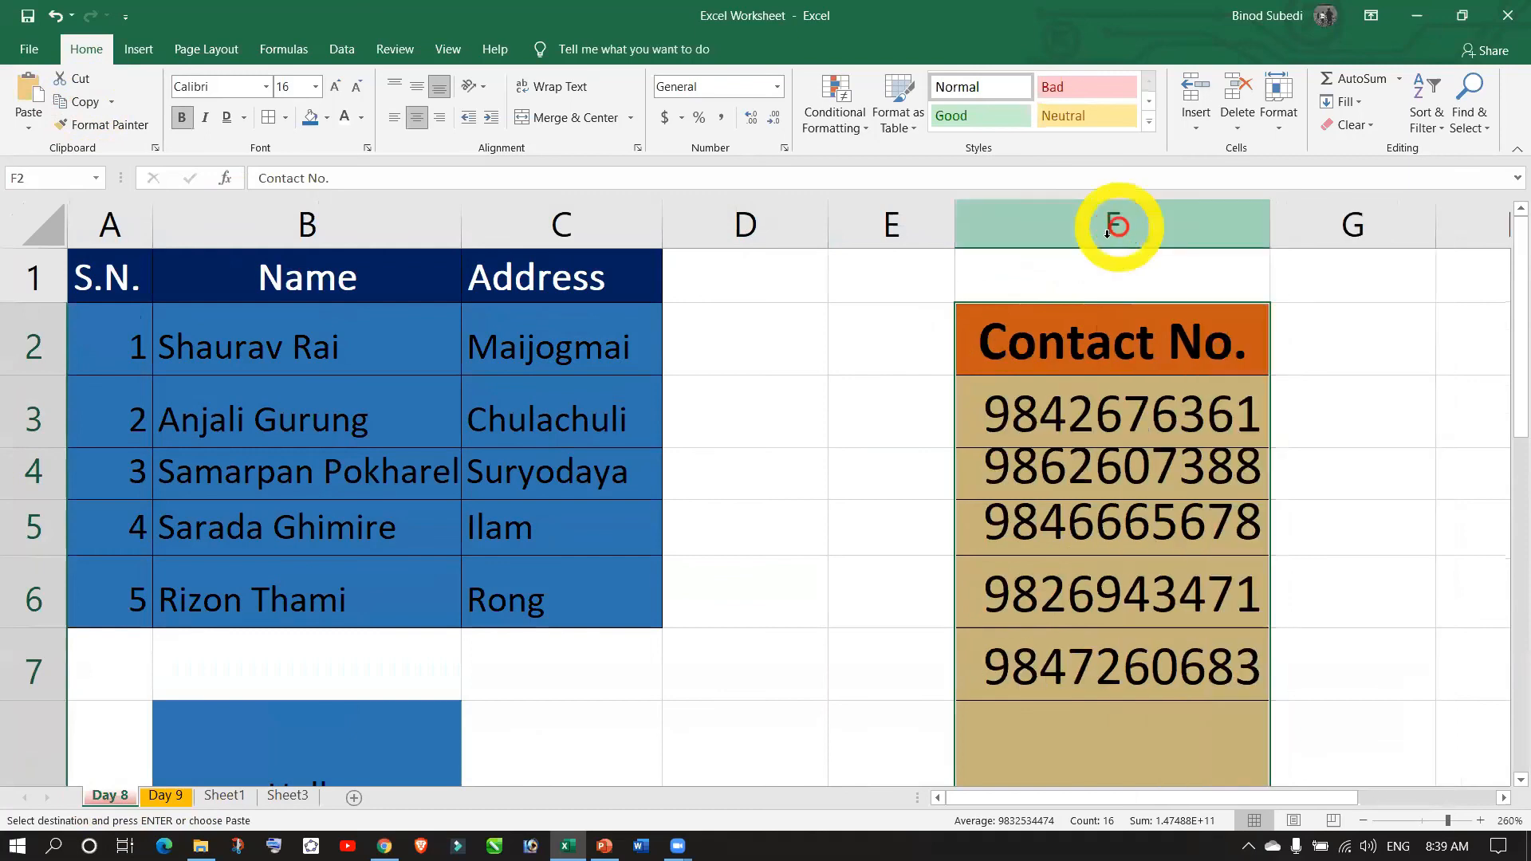
scroll(1241, 488, right, 3)
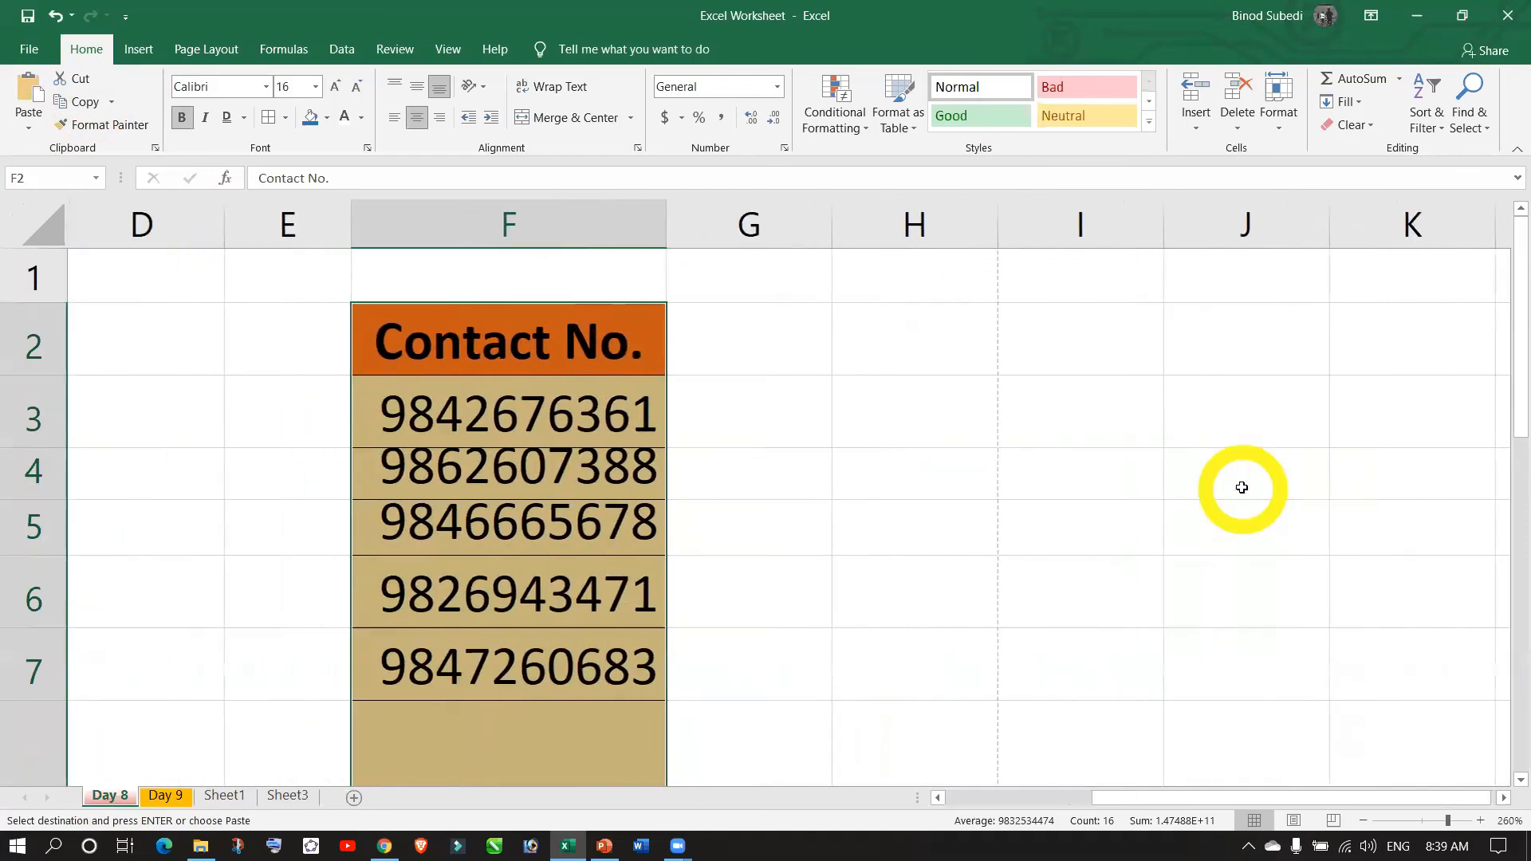
- Use Paste Special to paste only the values of the copied contact column at H2 on Day 8, and autofit column H's width
click(163, 795)
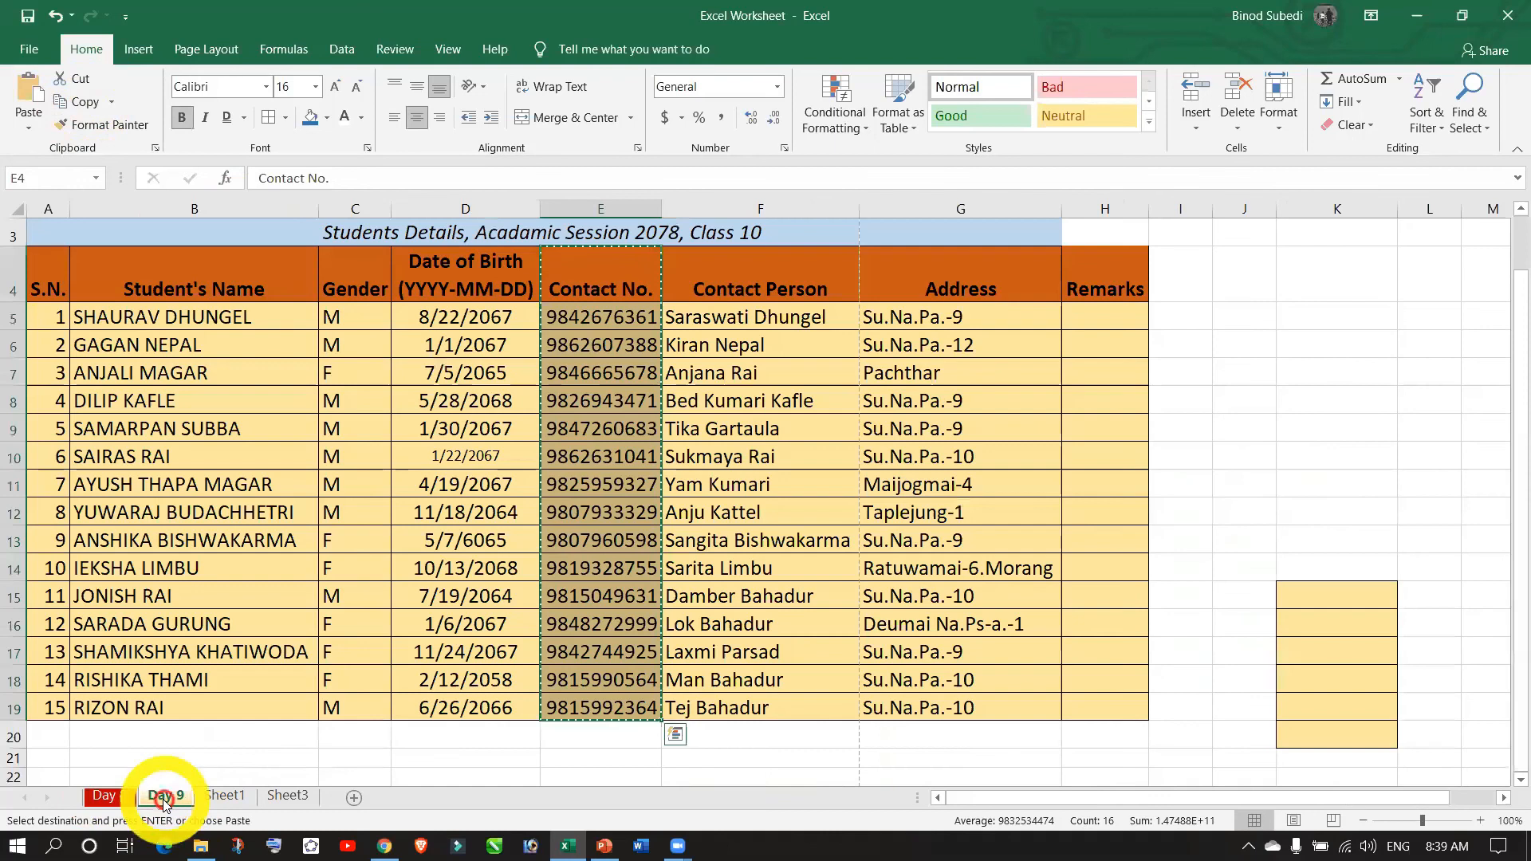
click(102, 796)
click(893, 349)
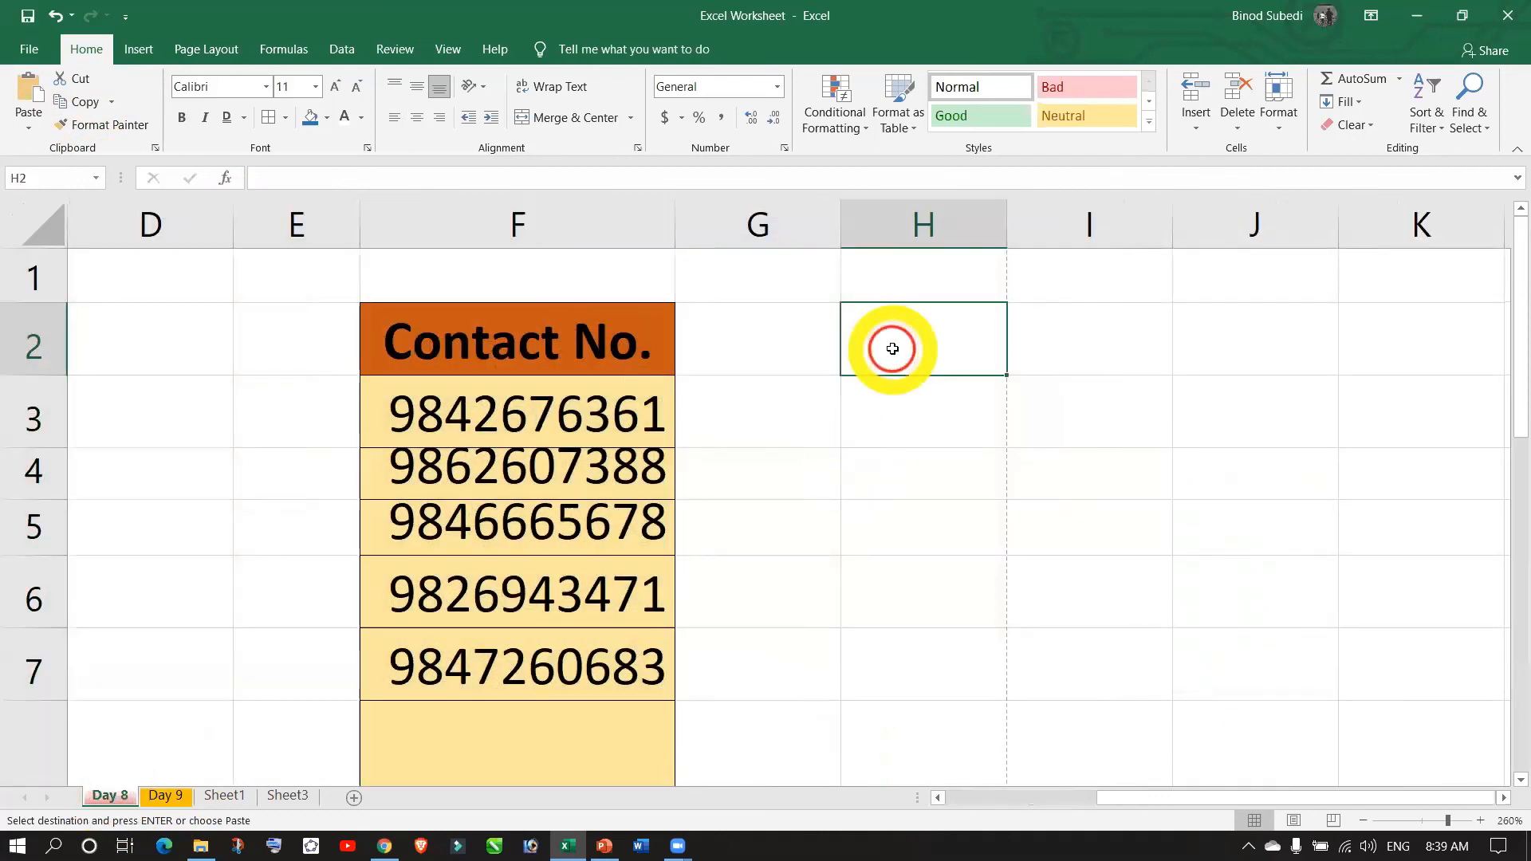
click(28, 132)
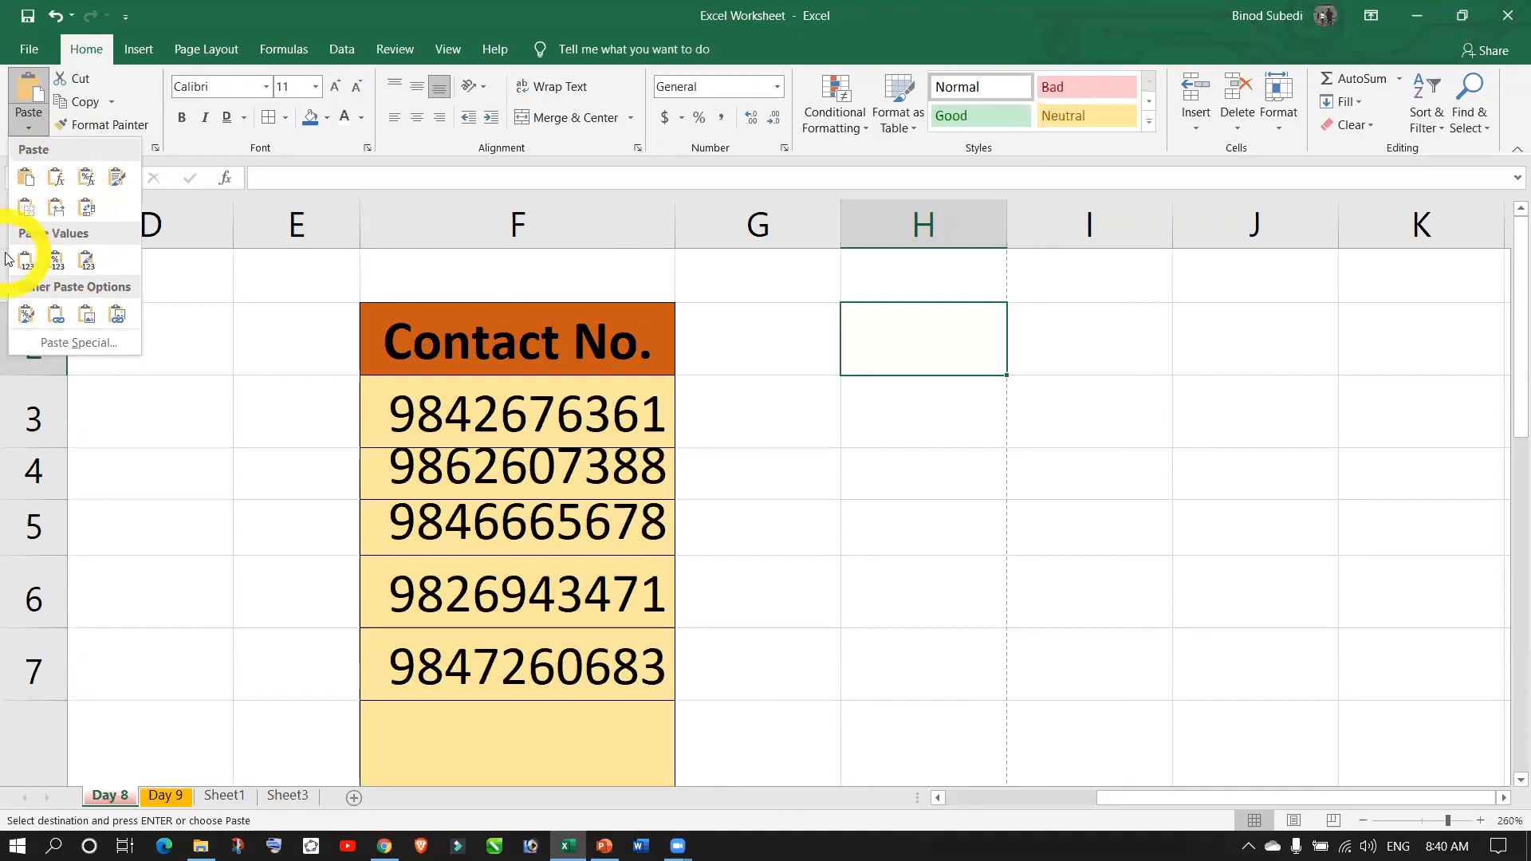
click(81, 343)
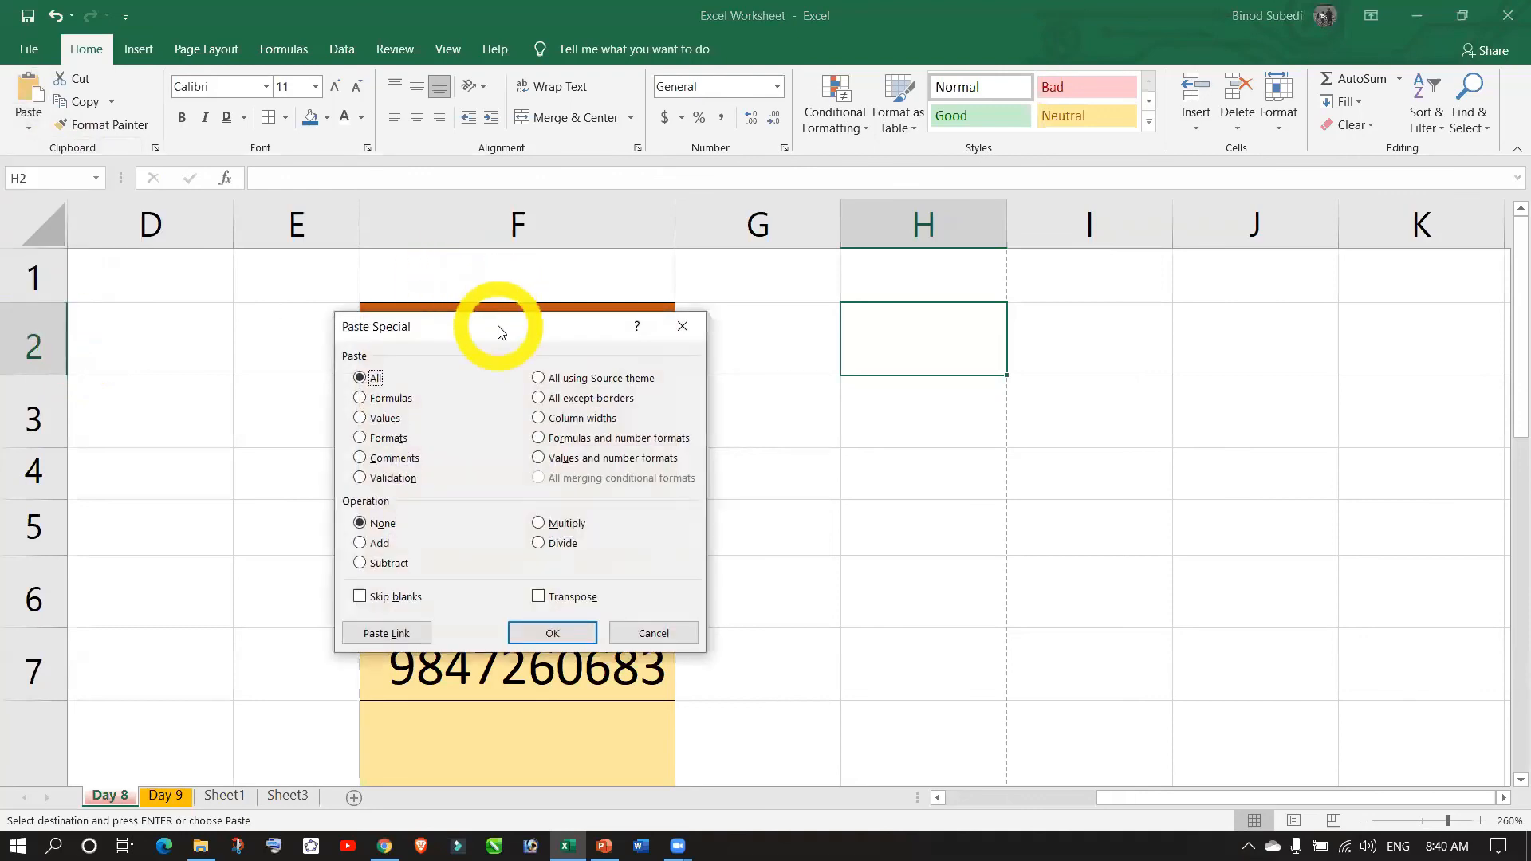
drag(497, 326, 549, 308)
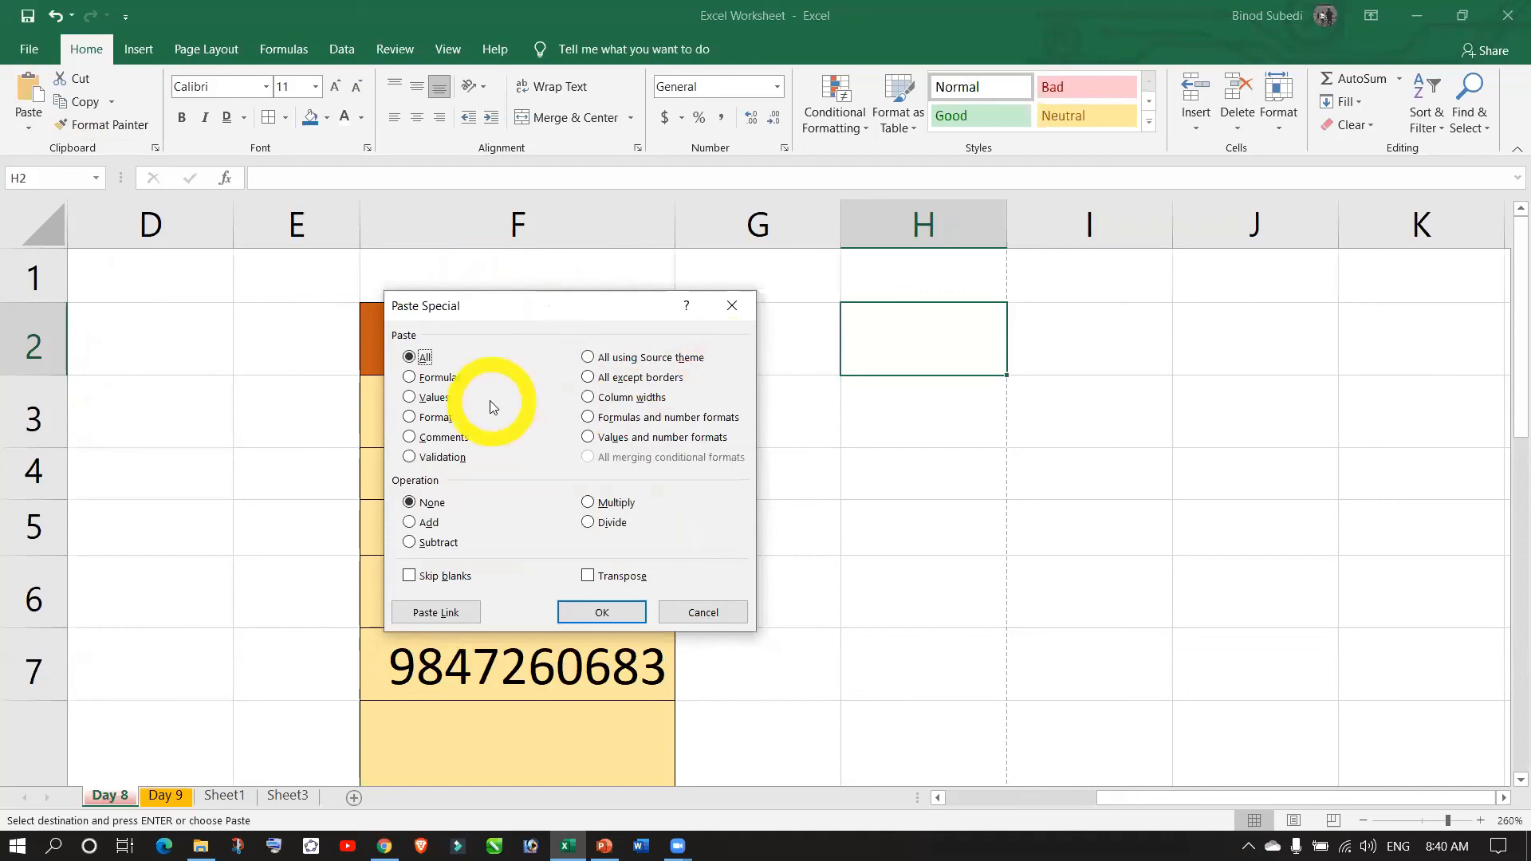
click(411, 397)
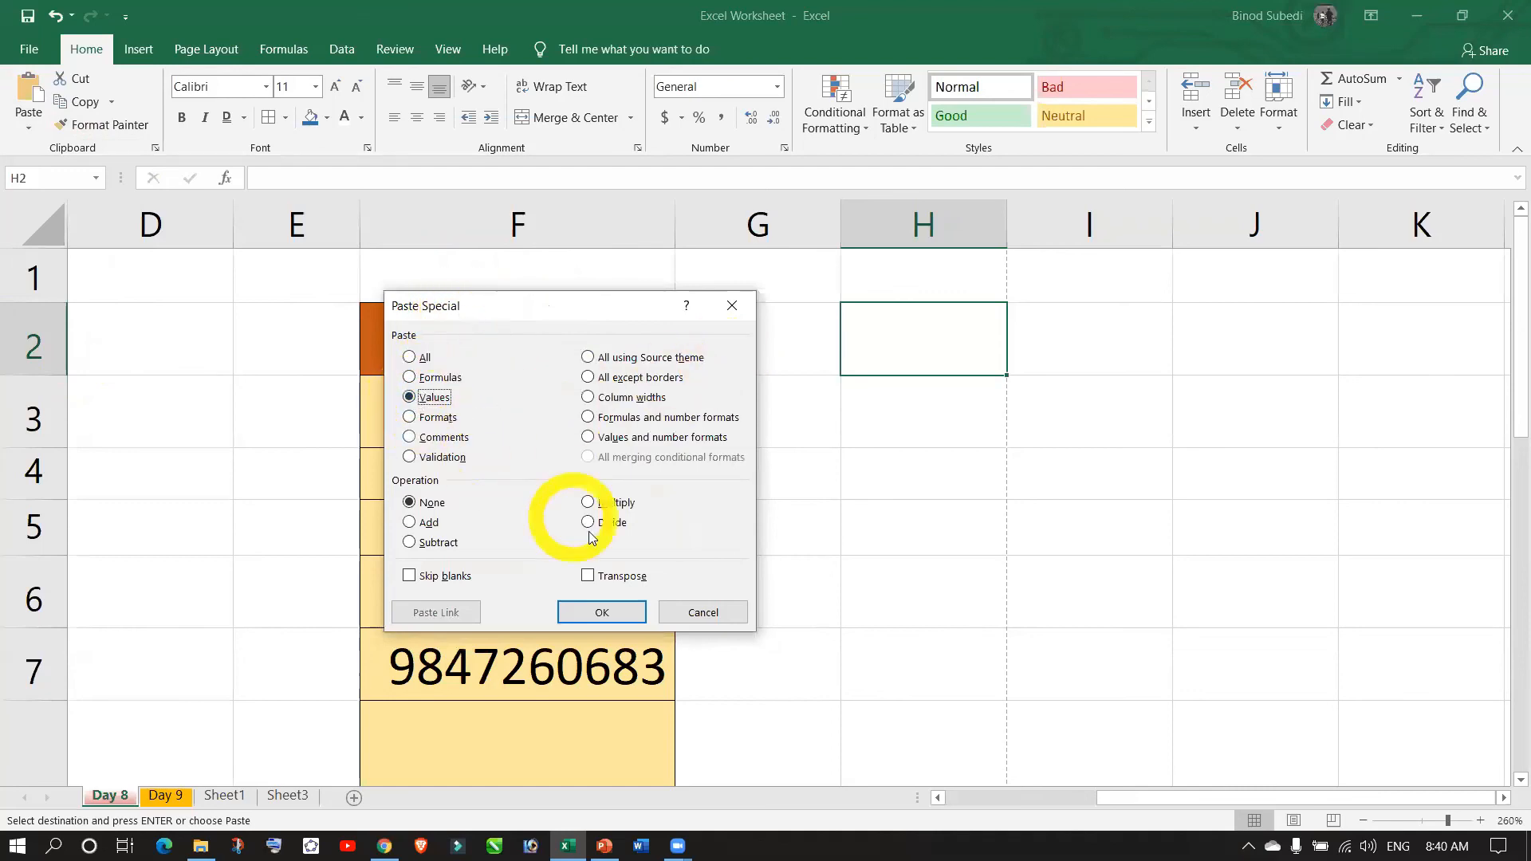
click(628, 618)
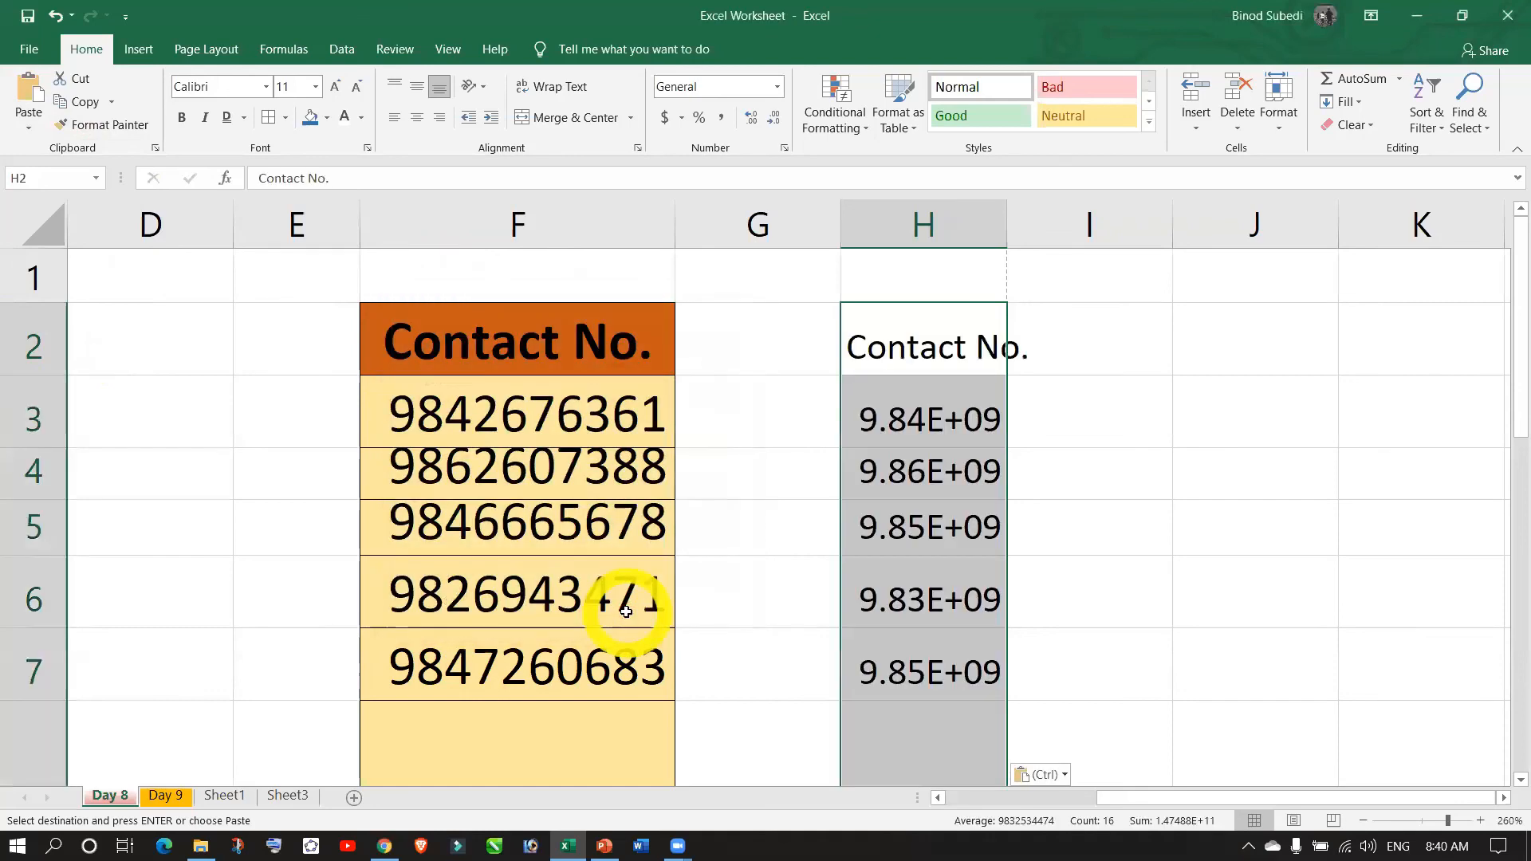
double_click(1008, 217)
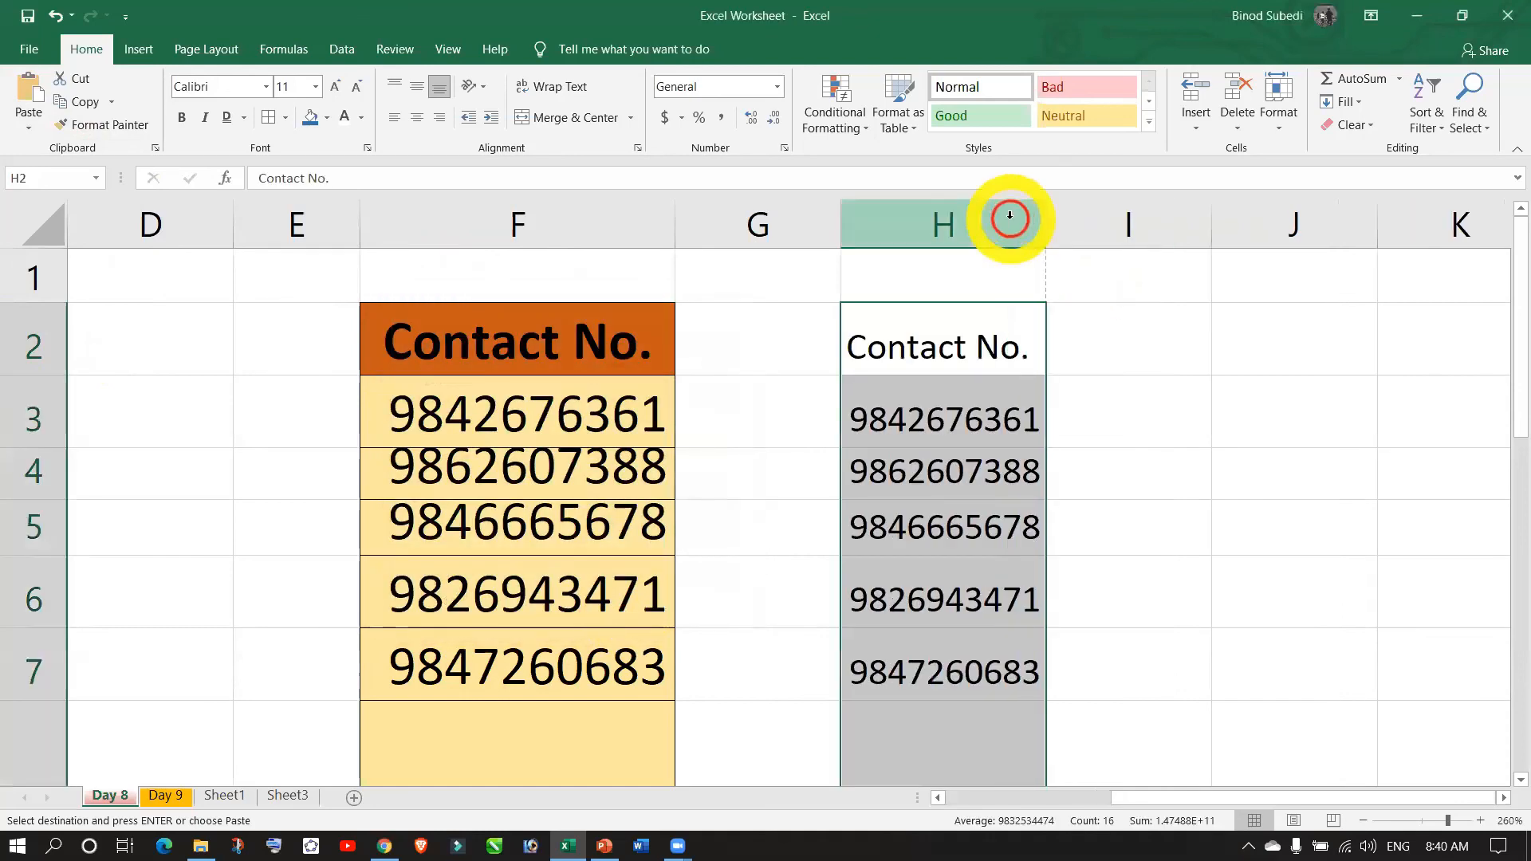
click(954, 637)
scroll(954, 638, down, 1)
scroll(954, 638, up, 1)
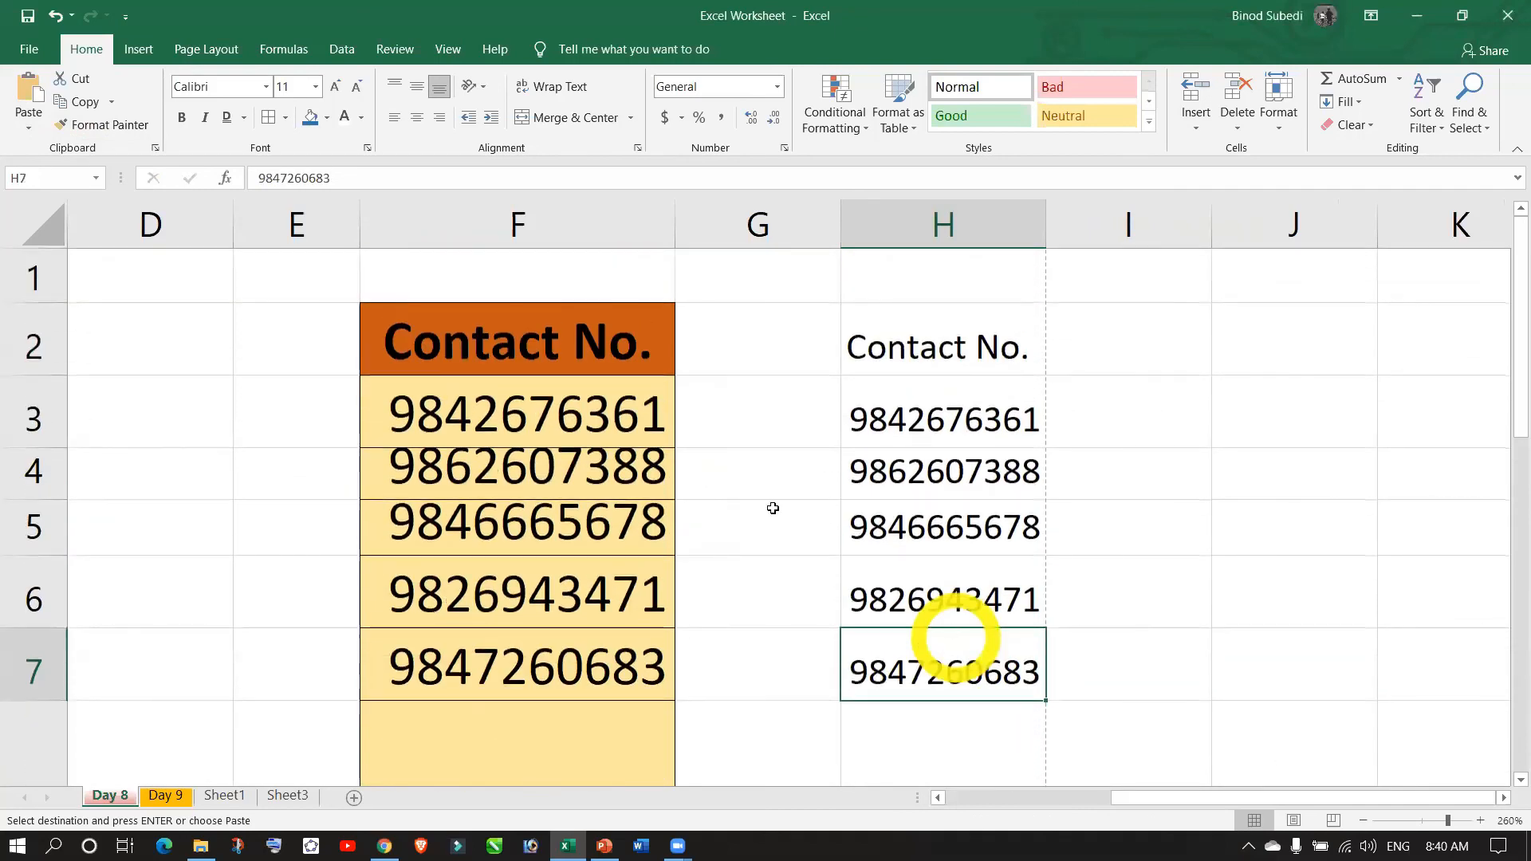
click(902, 348)
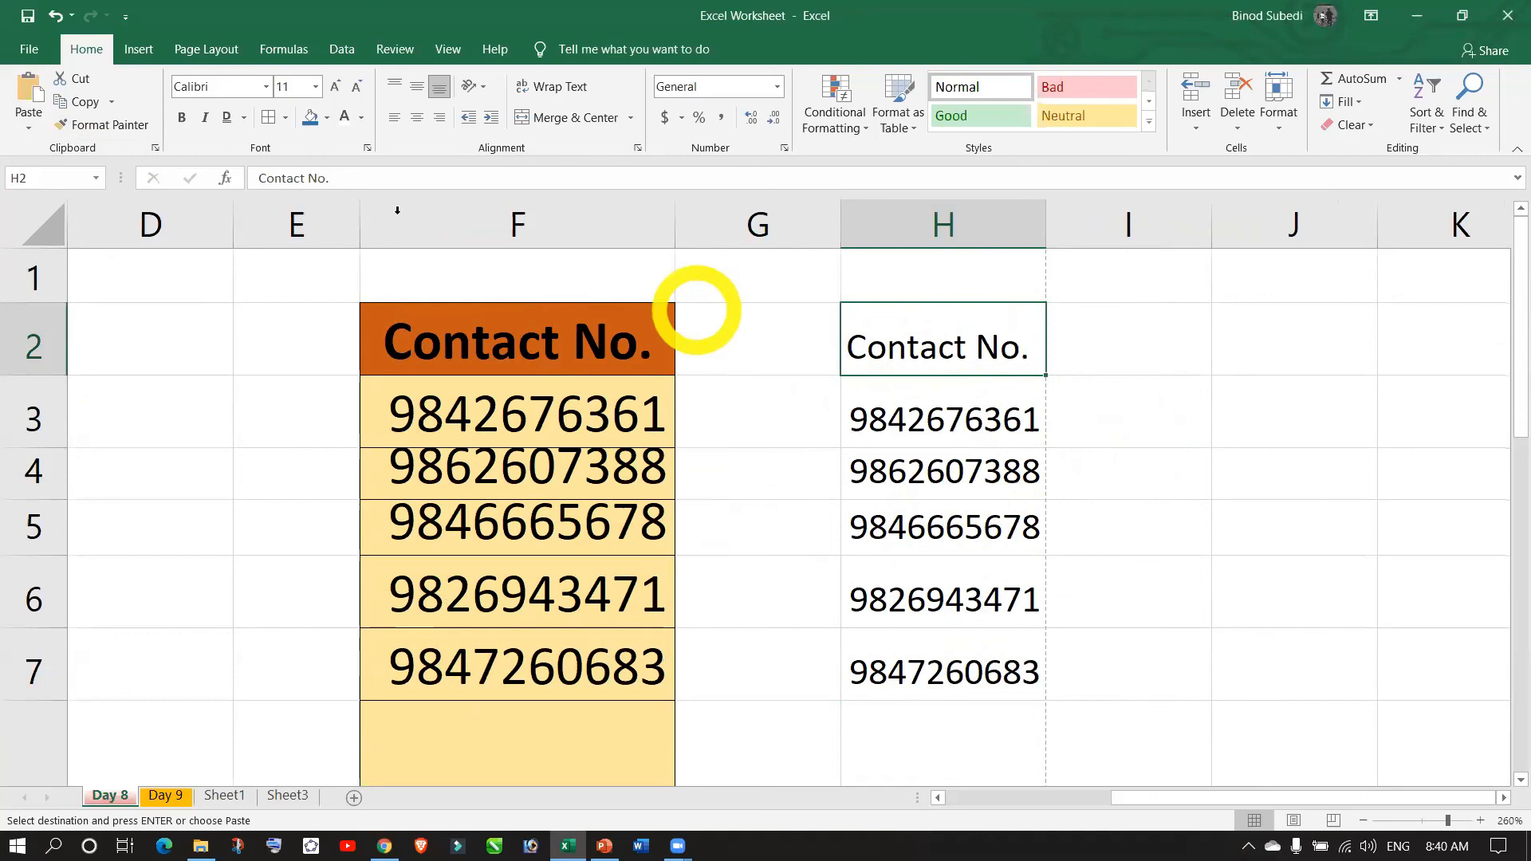
click(30, 131)
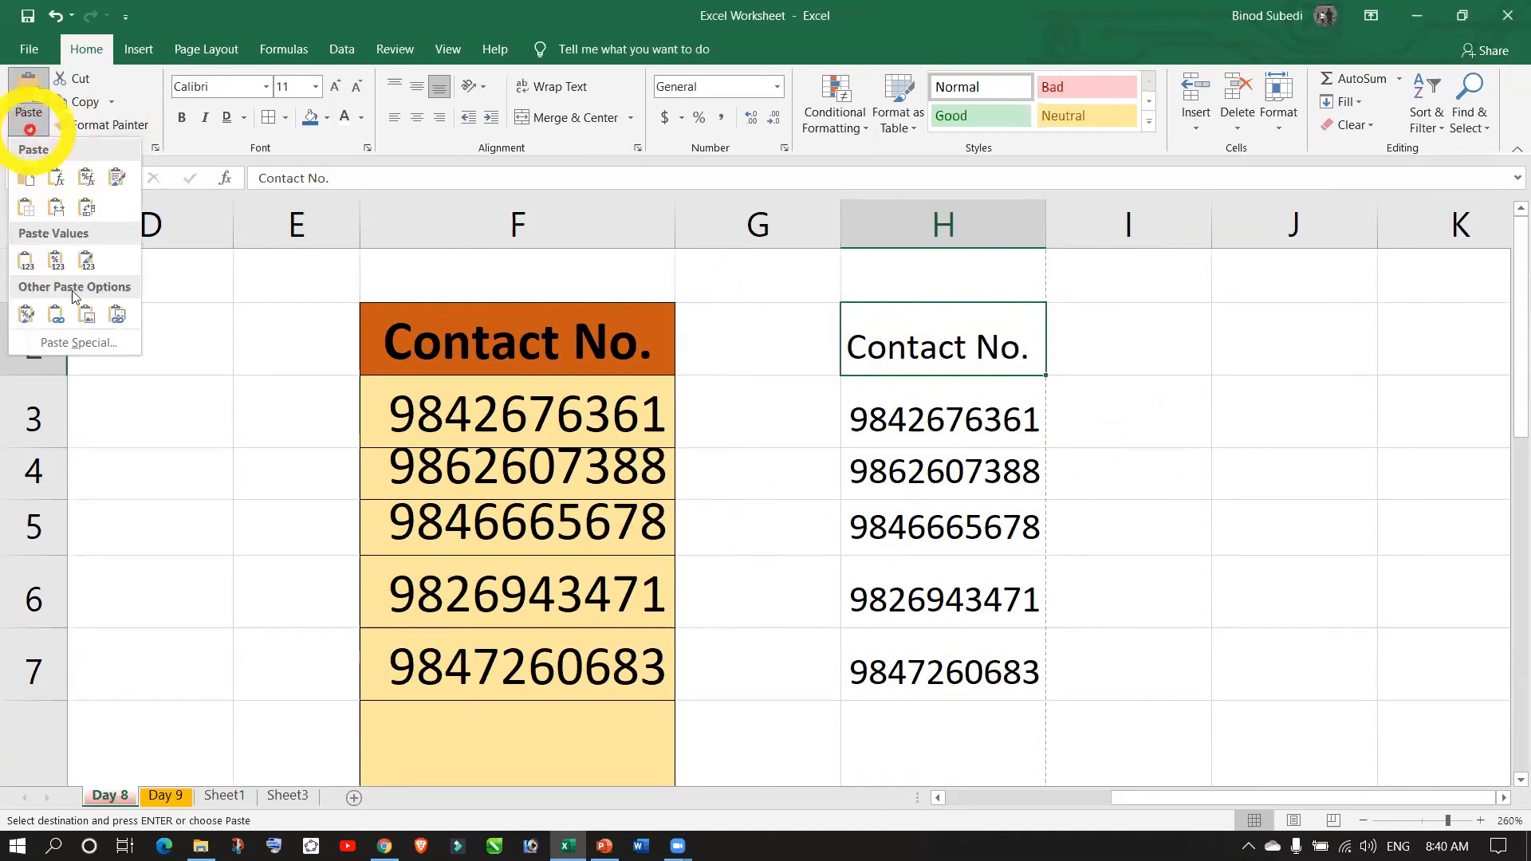
click(77, 342)
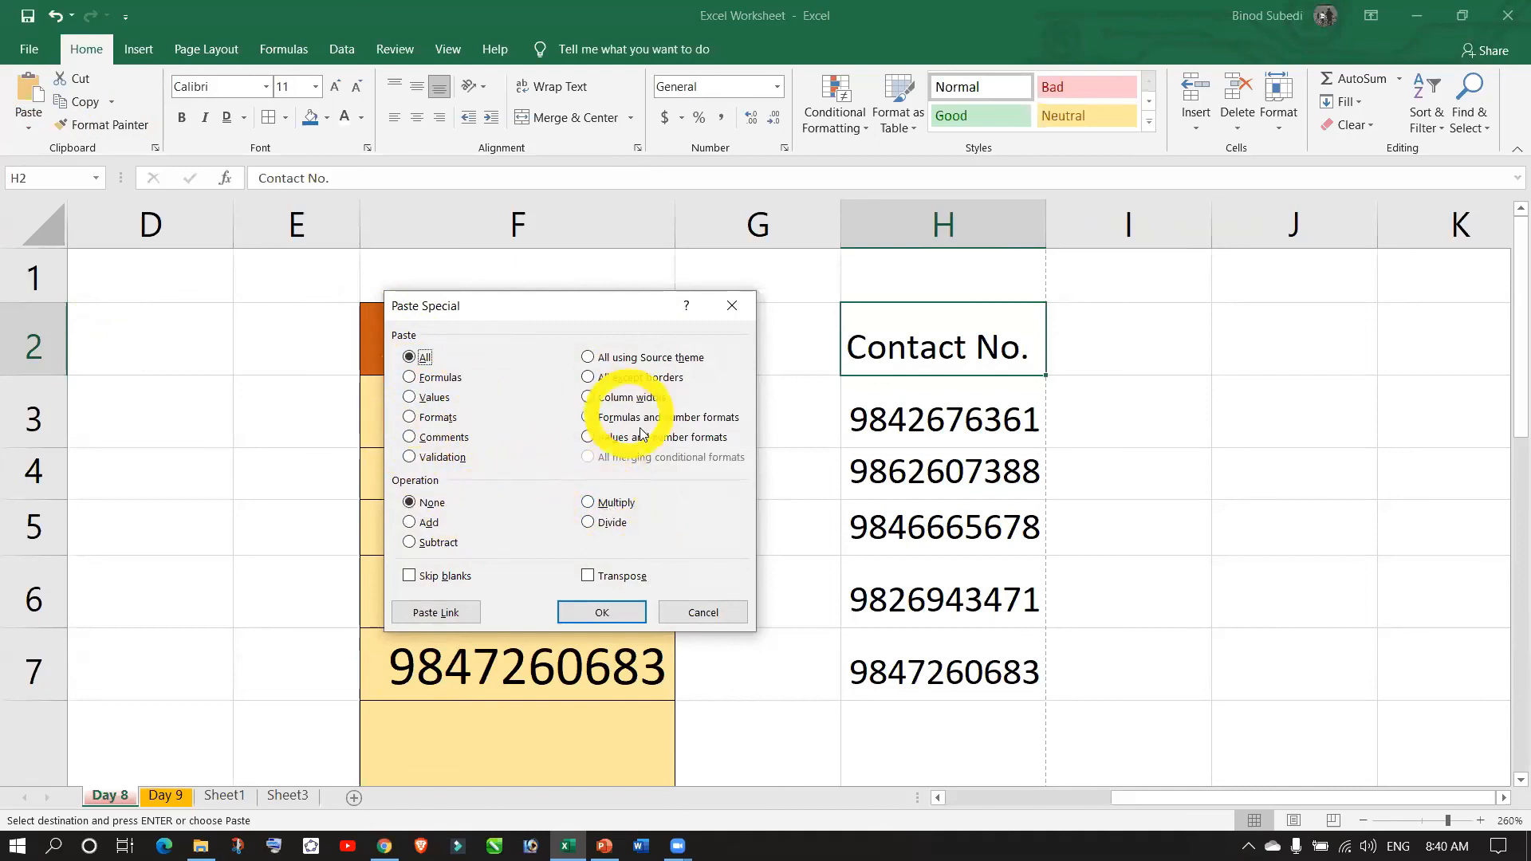
click(713, 617)
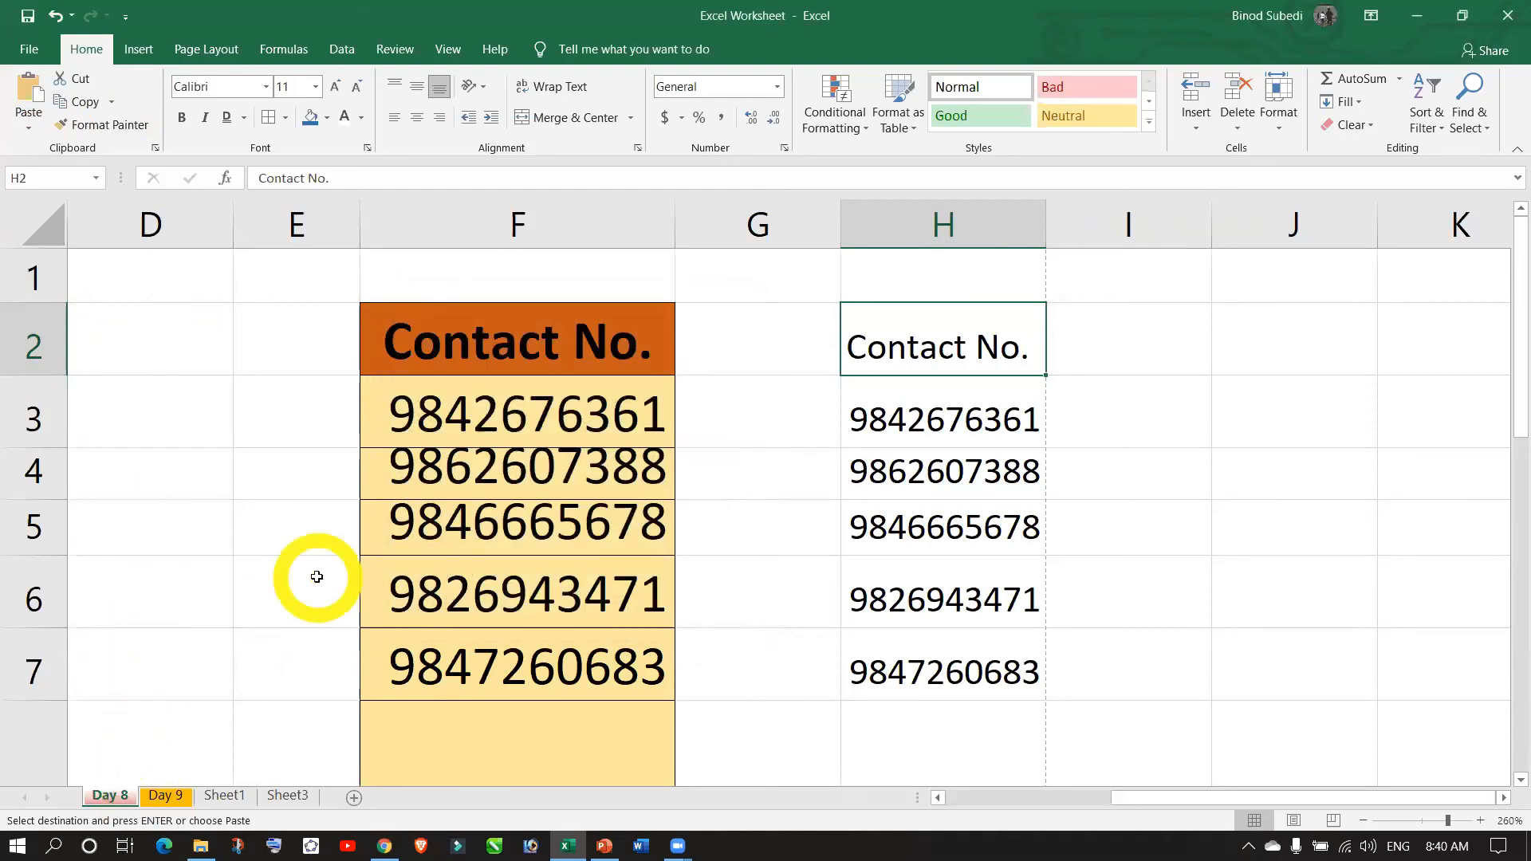
scroll(317, 577, left, 3)
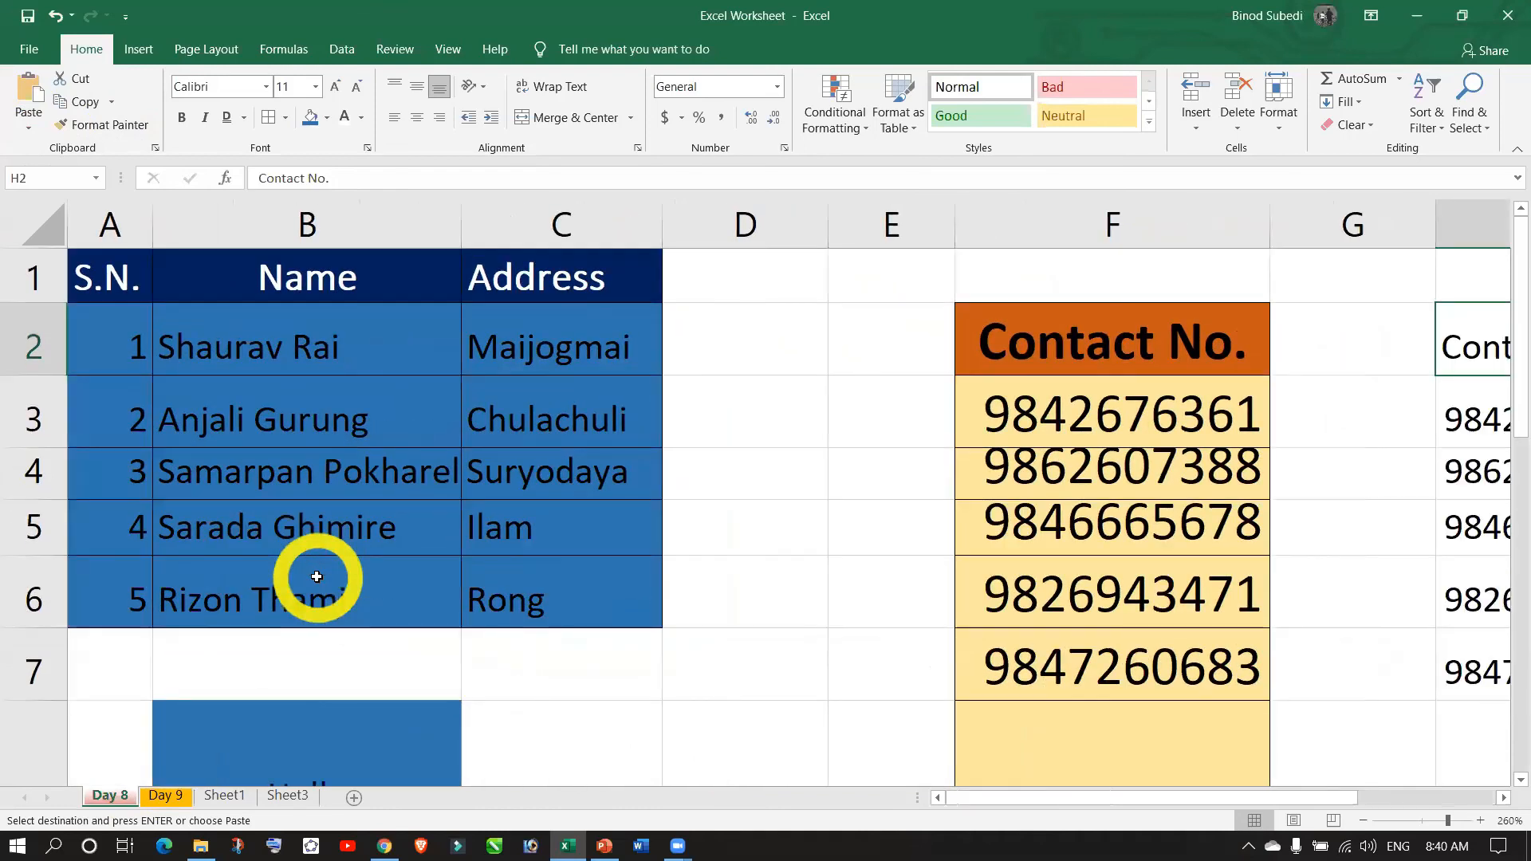